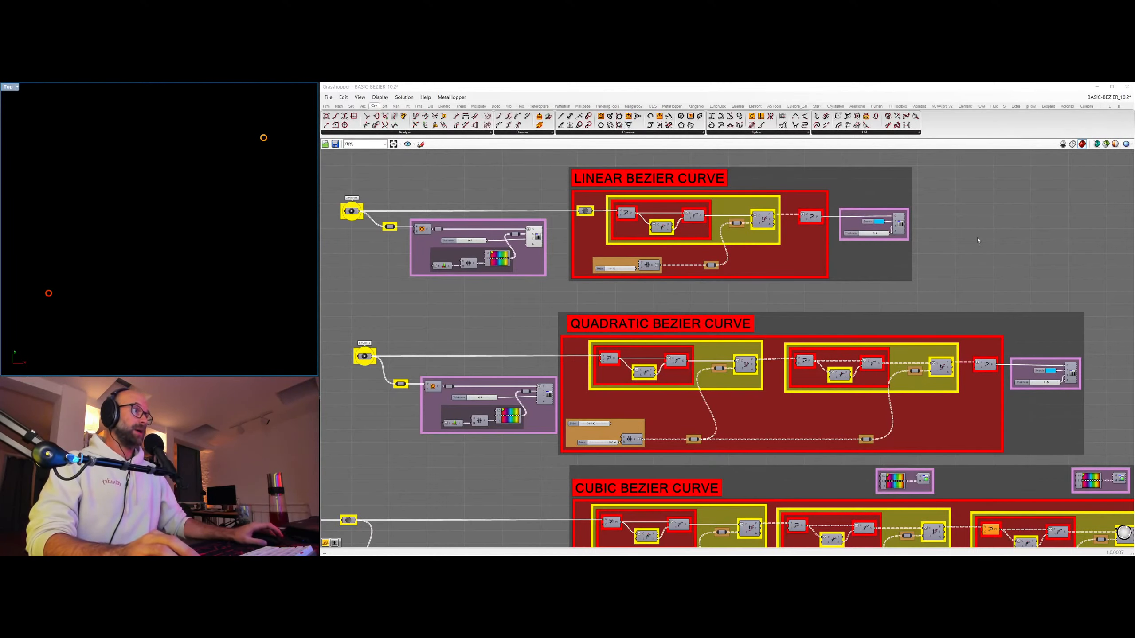
Examine the De Casteljau definition and its linear, quadratic and cubic Bezier curve groups.
right_click_drag(977, 241, 987, 249)
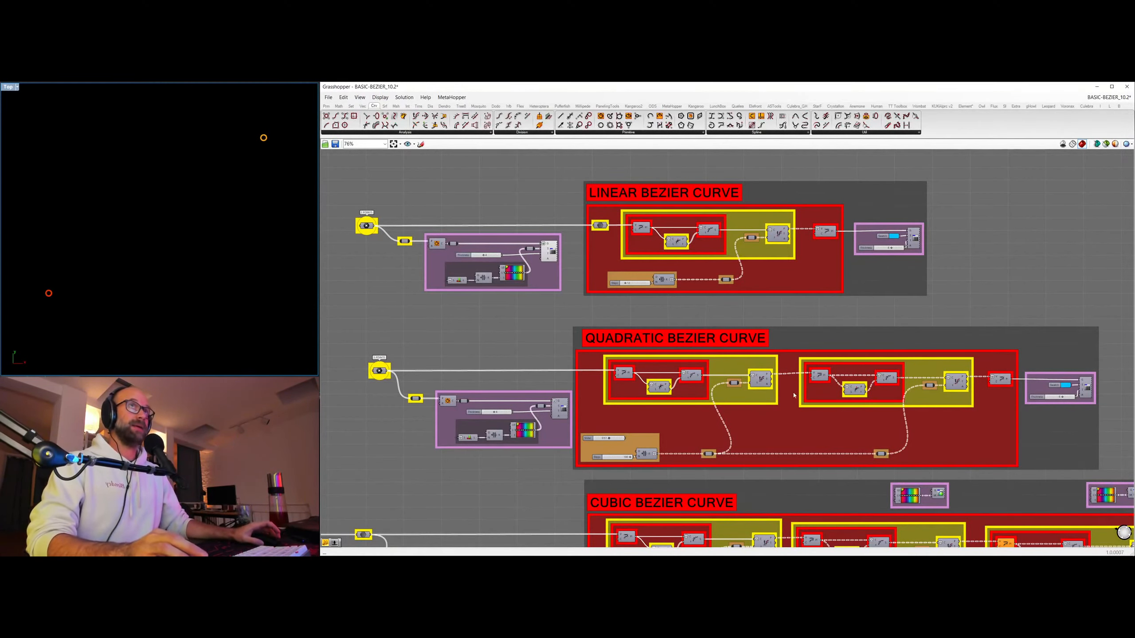
scroll(794, 395, "down", 10)
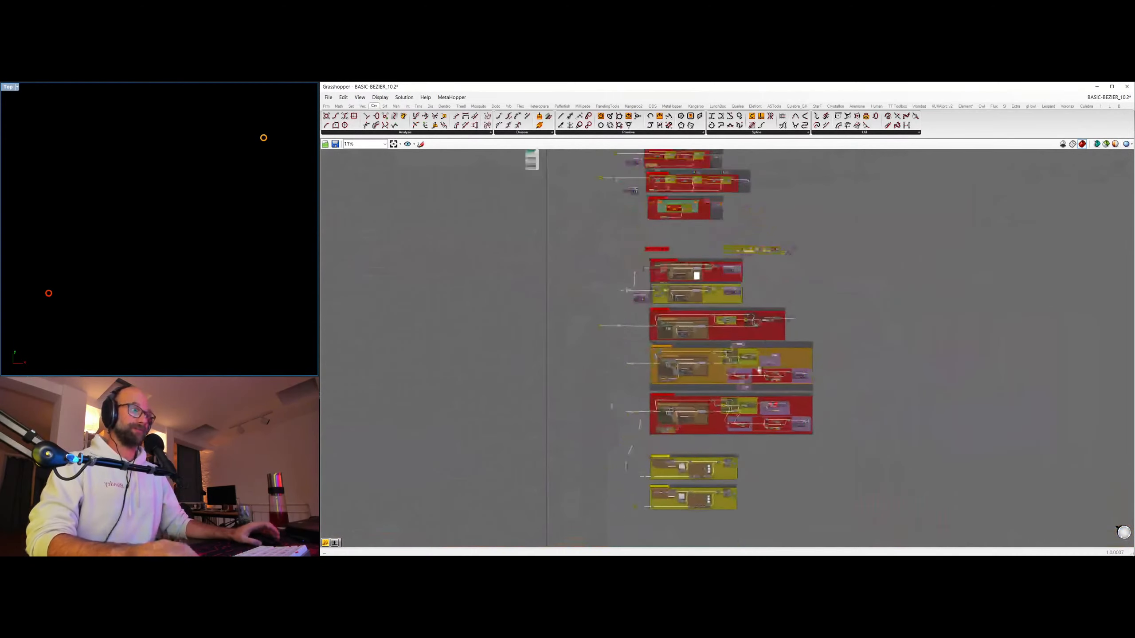
scroll(758, 371, "up", 8)
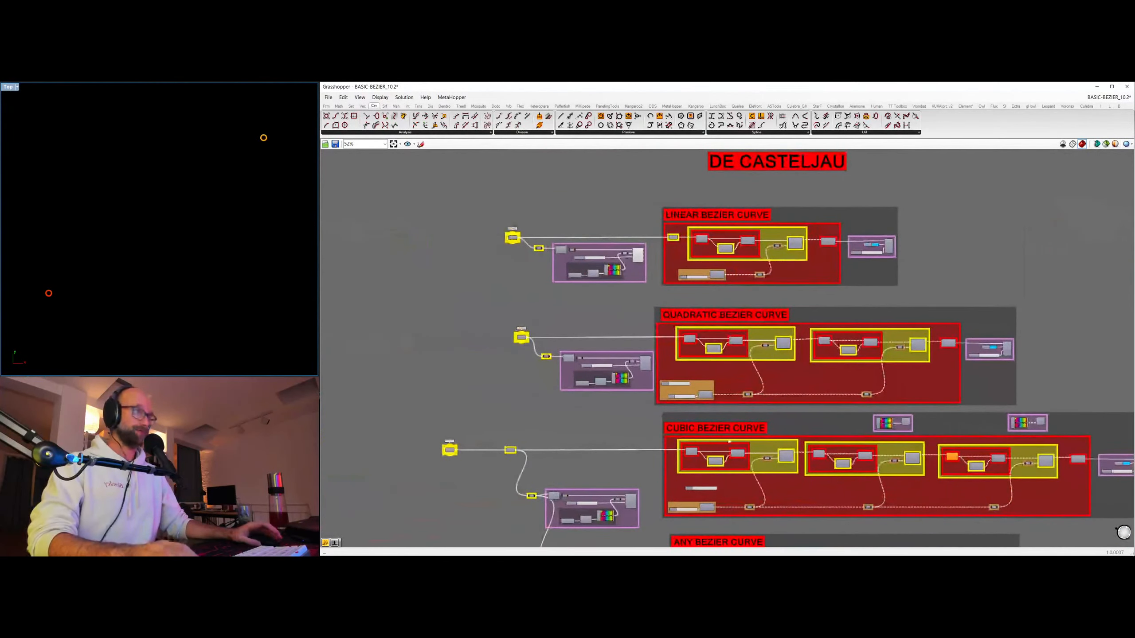
scroll(752, 303, "up", 3)
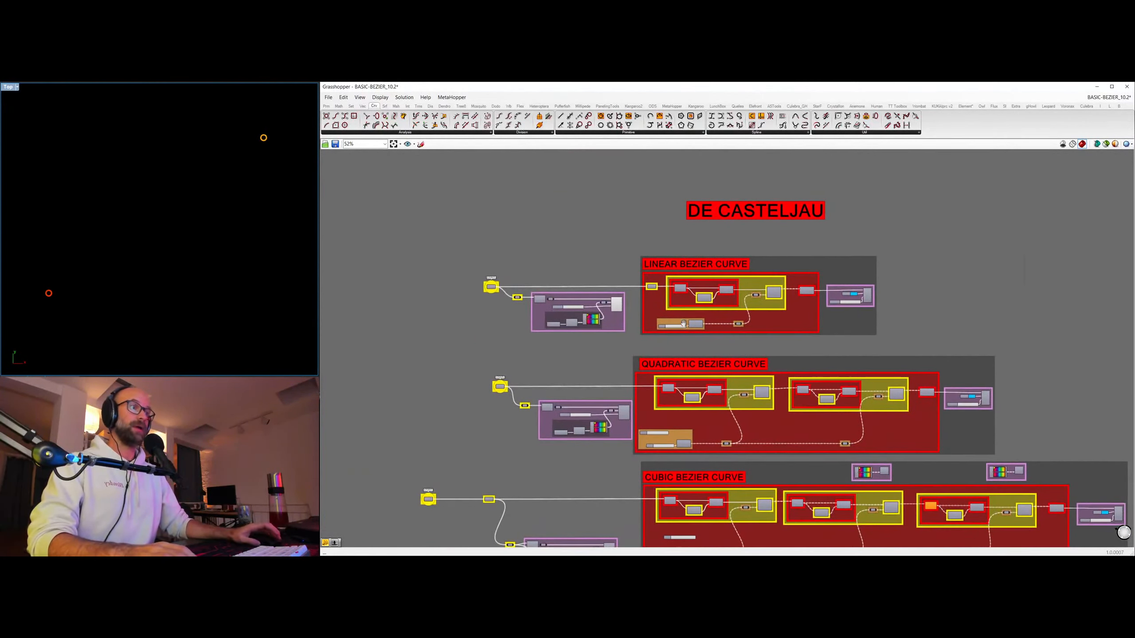
right_click_drag(828, 414, 802, 388)
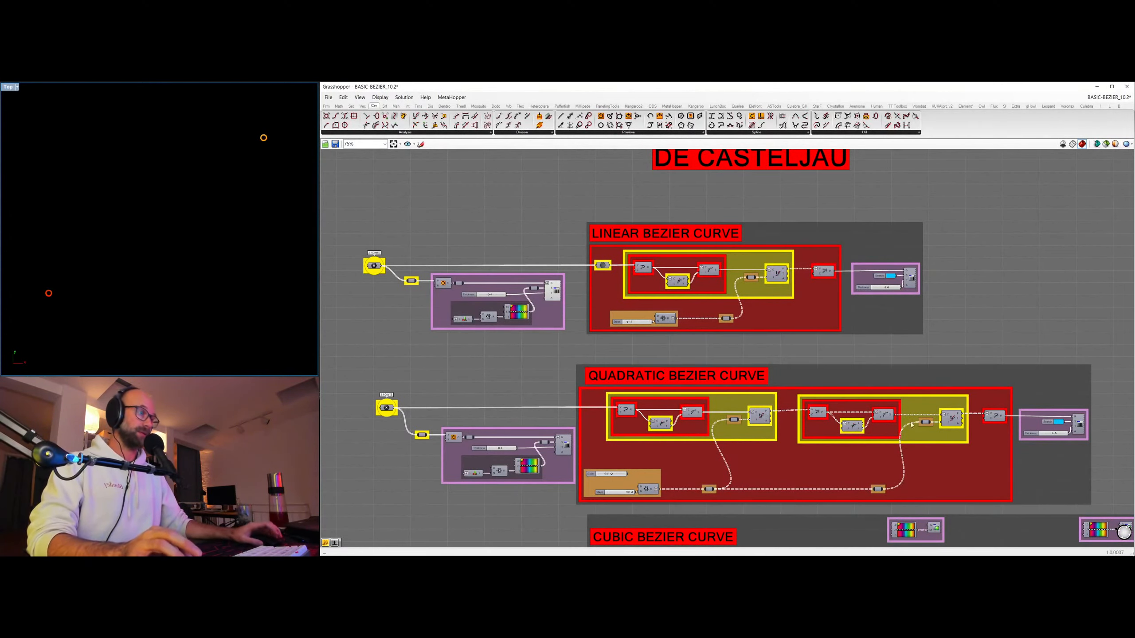
right_click_drag(925, 494, 904, 450)
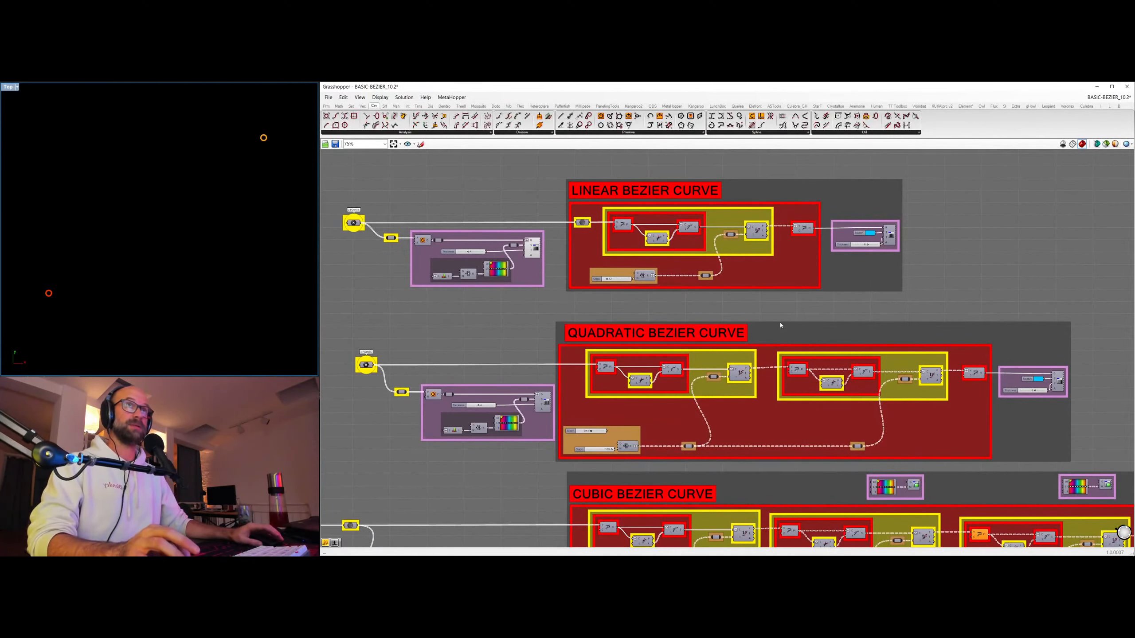
mouse_move(899, 413)
right_mouse_down()
mouse_move(852, 243)
mouse_move(886, 417)
right_mouse_up()
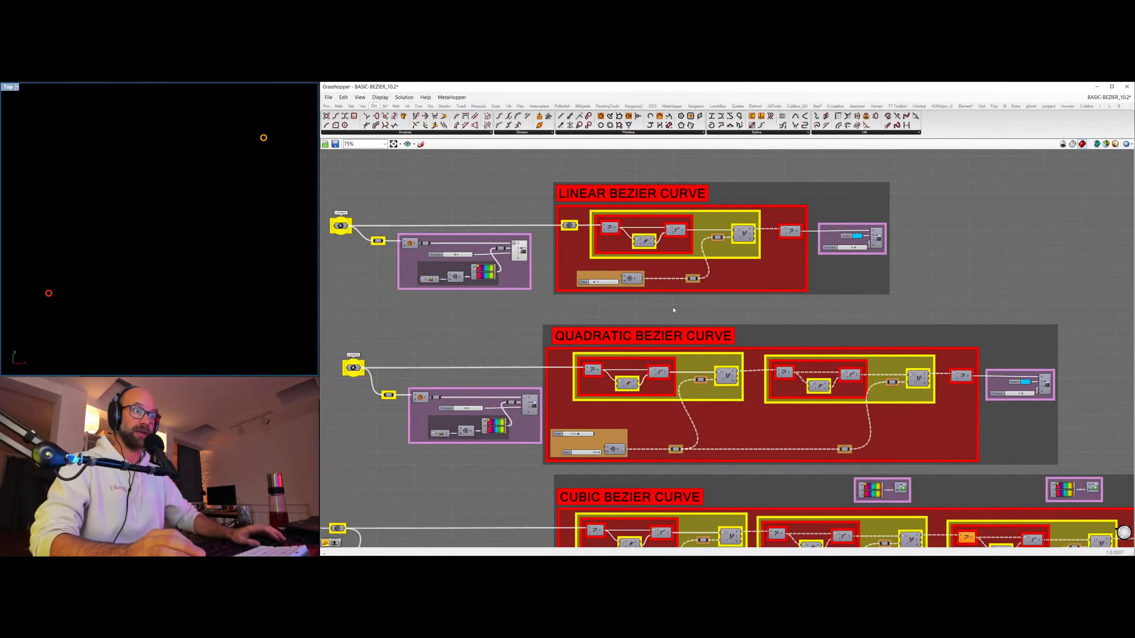
right_click_drag(672, 307, 727, 303)
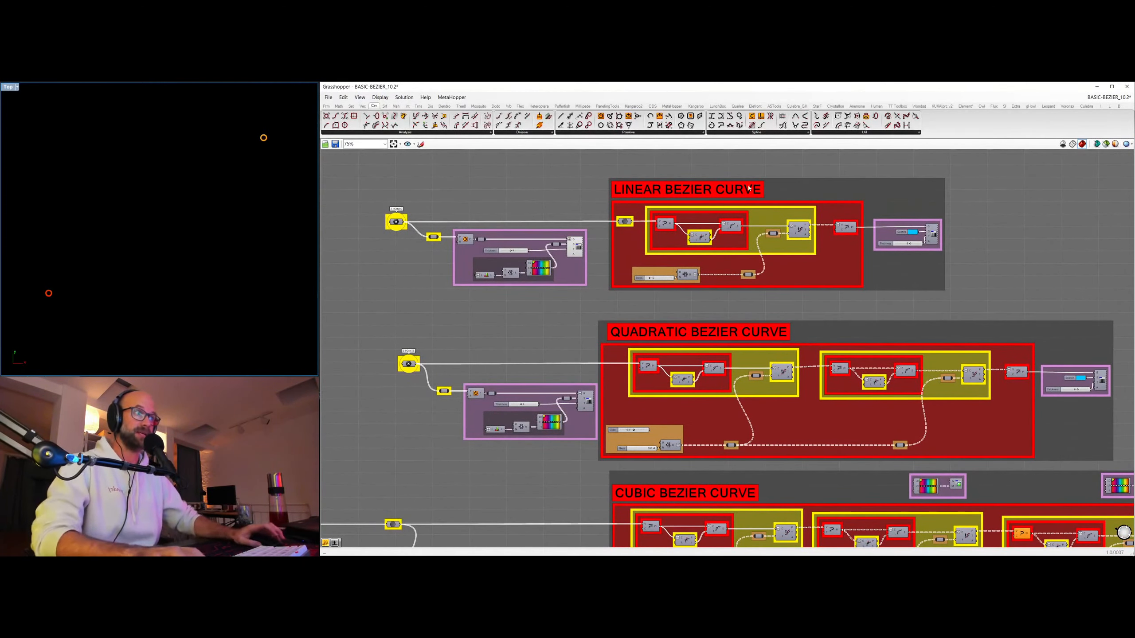
right_click_drag(749, 188, 736, 248)
right_click_drag(654, 257, 691, 290)
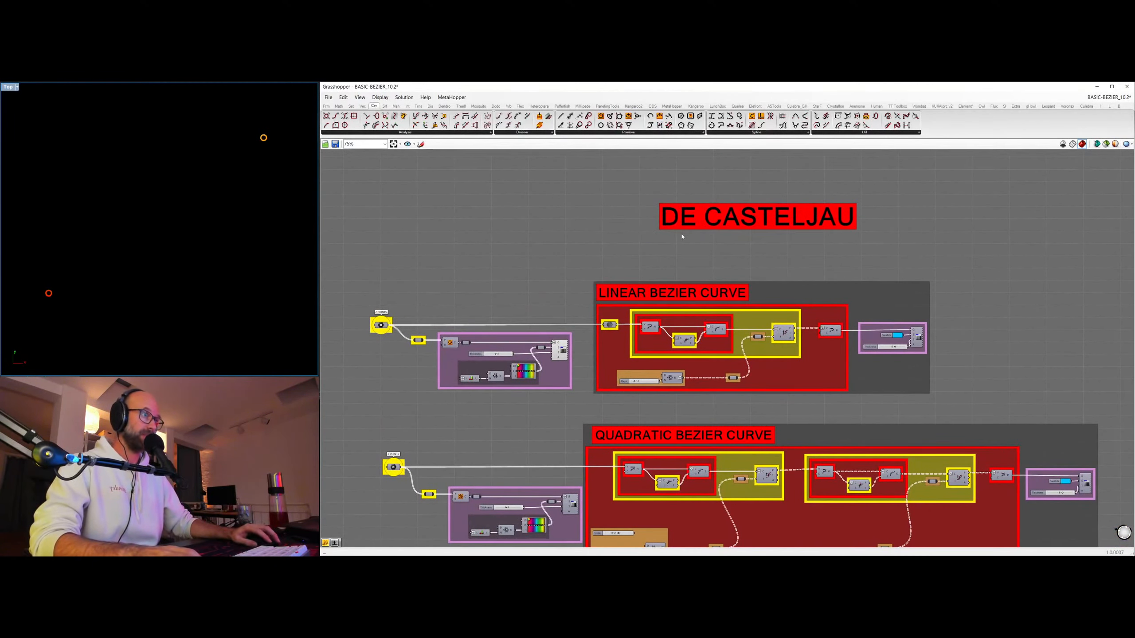
right_click_drag(801, 294, 813, 267)
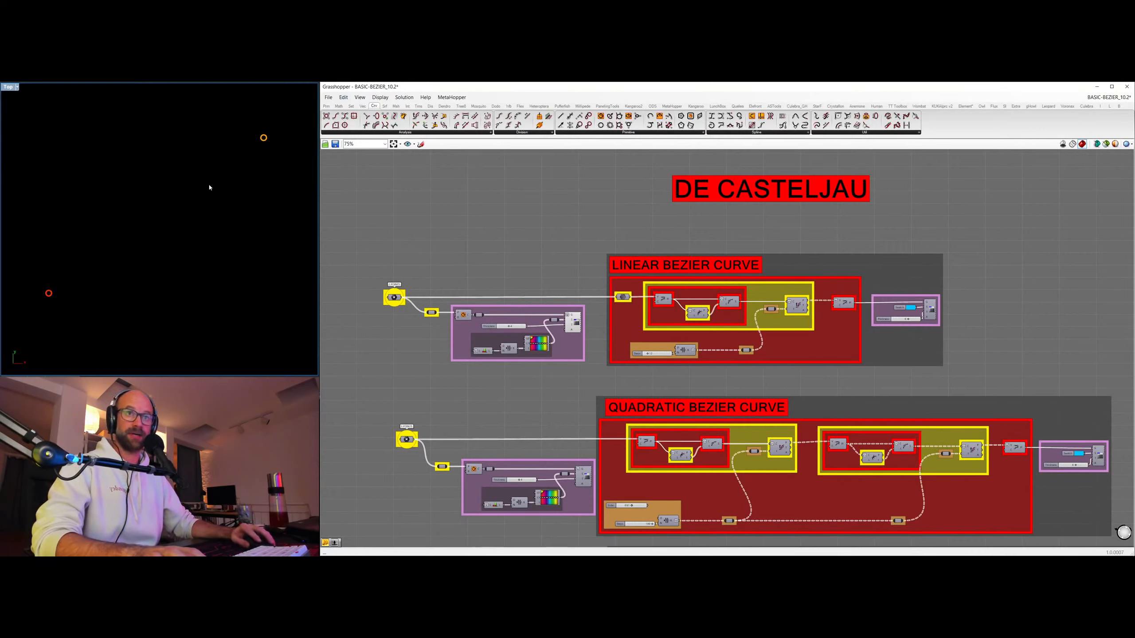
Preview the points evaluated along the line in the Linear Bezier Curve group, and hide them again.
left_click(798, 306)
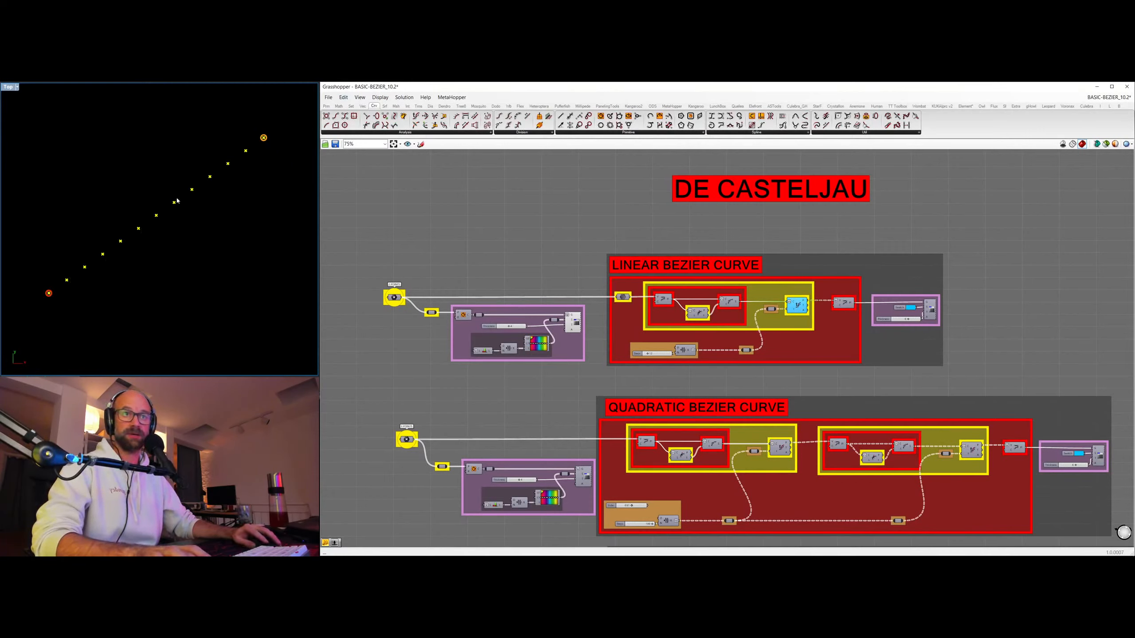
left_click(577, 220)
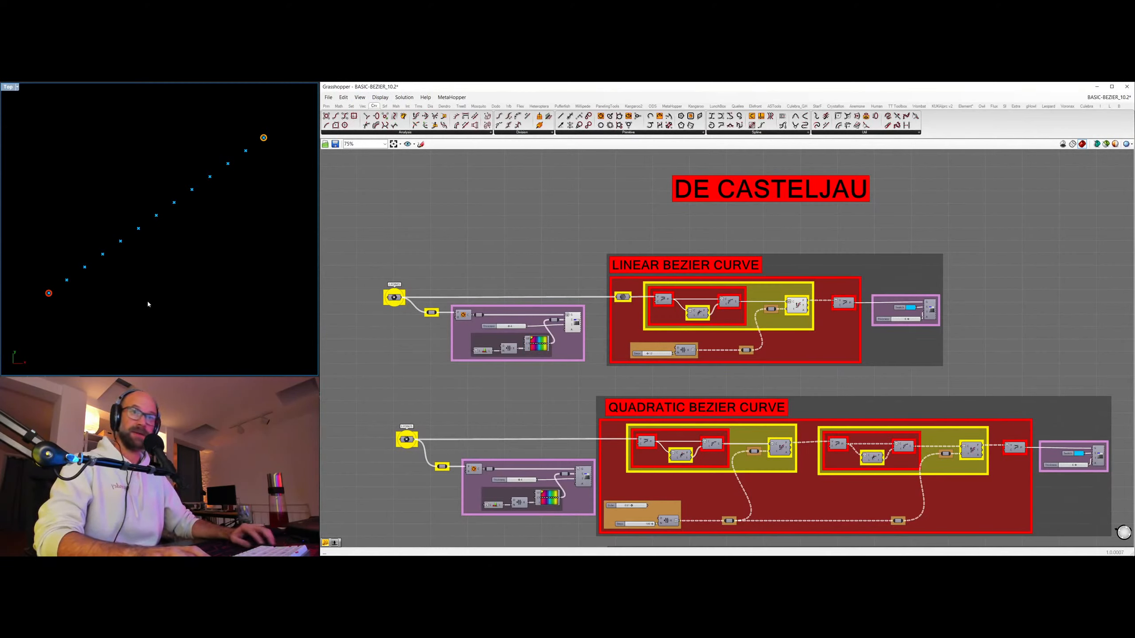
left_click(798, 307)
Show the coloured curve preview at the end of the Linear Bezier Curve group.
left_click(935, 314)
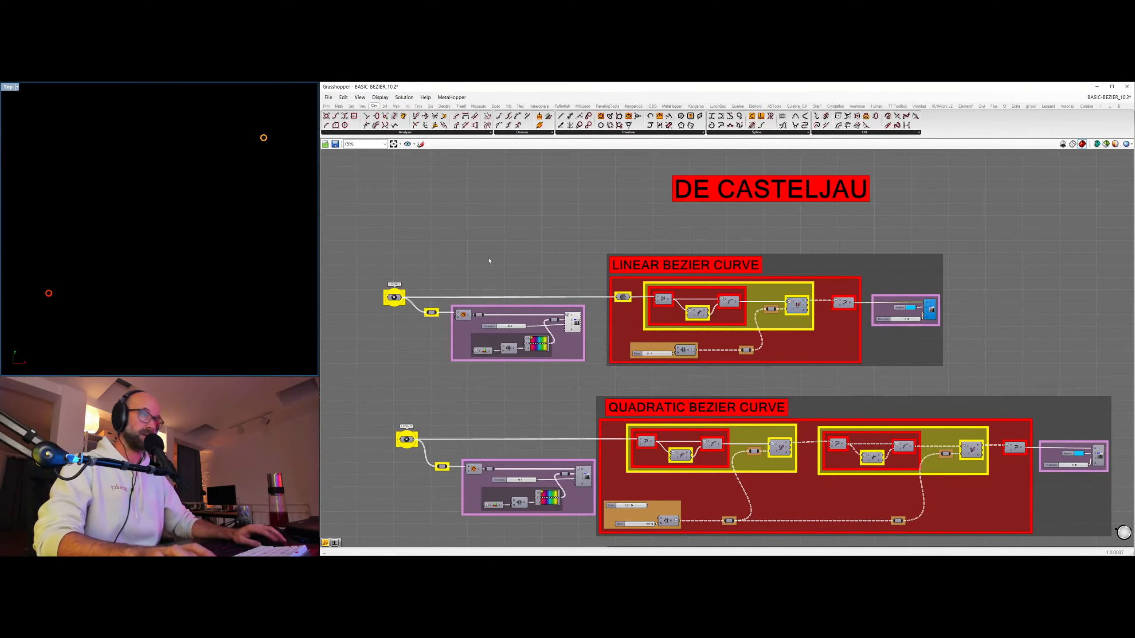
key("ctrl+q")
key("ctrl+d")
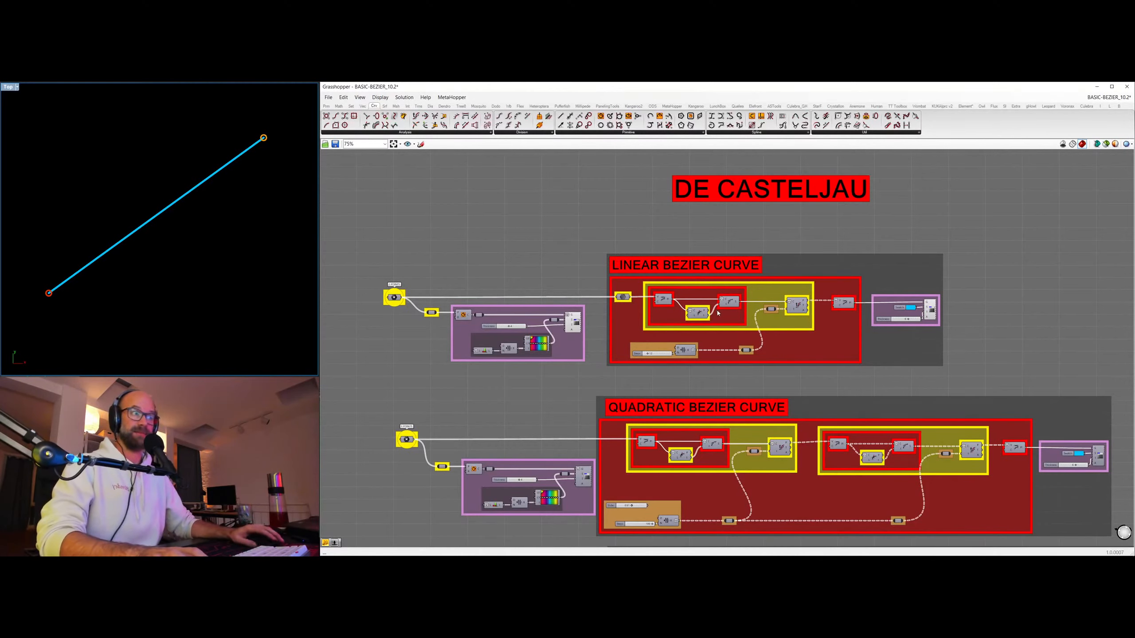
scroll(719, 313, "up", 2)
right_click_drag(394, 447, 466, 450)
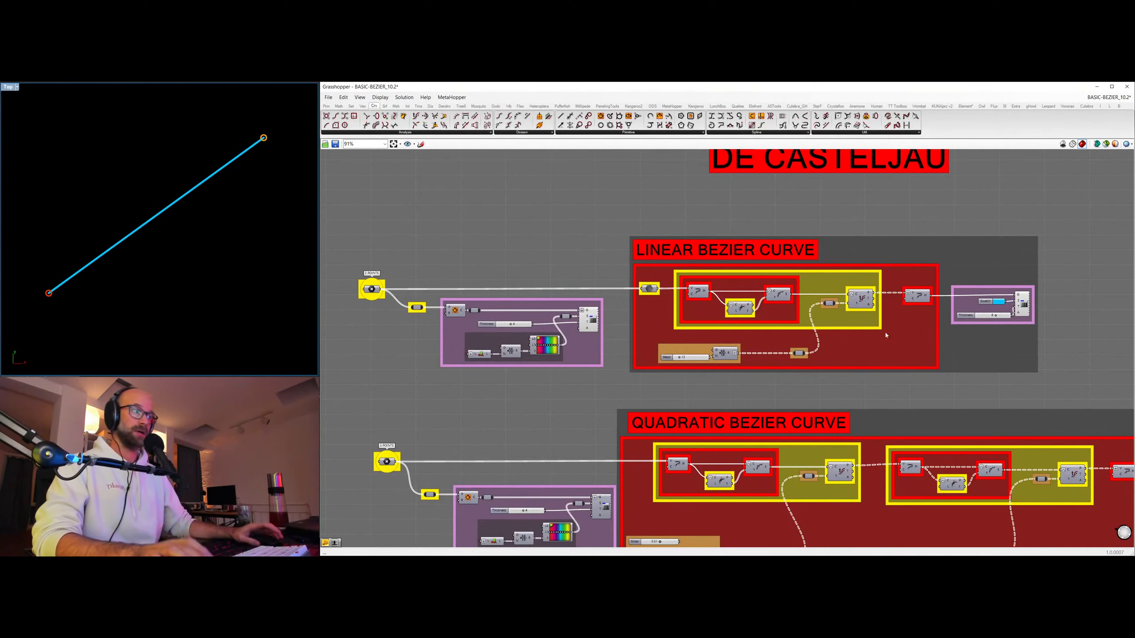
right_click_drag(910, 393, 901, 345)
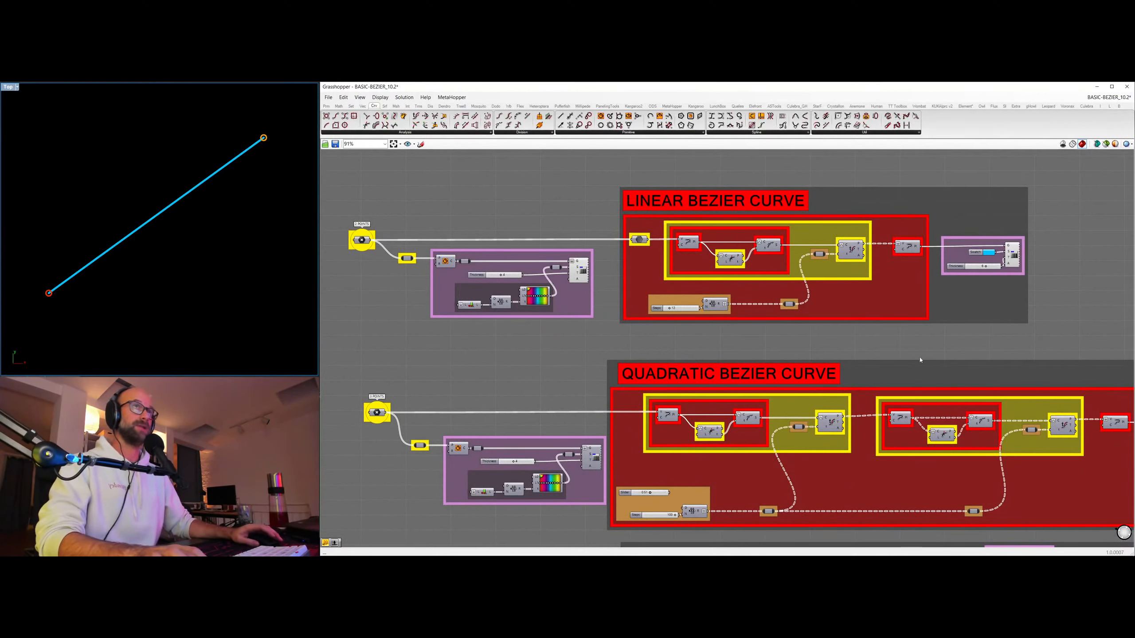
mouse_move(983, 344)
right_mouse_down()
mouse_move(971, 332)
mouse_move(982, 342)
right_mouse_up()
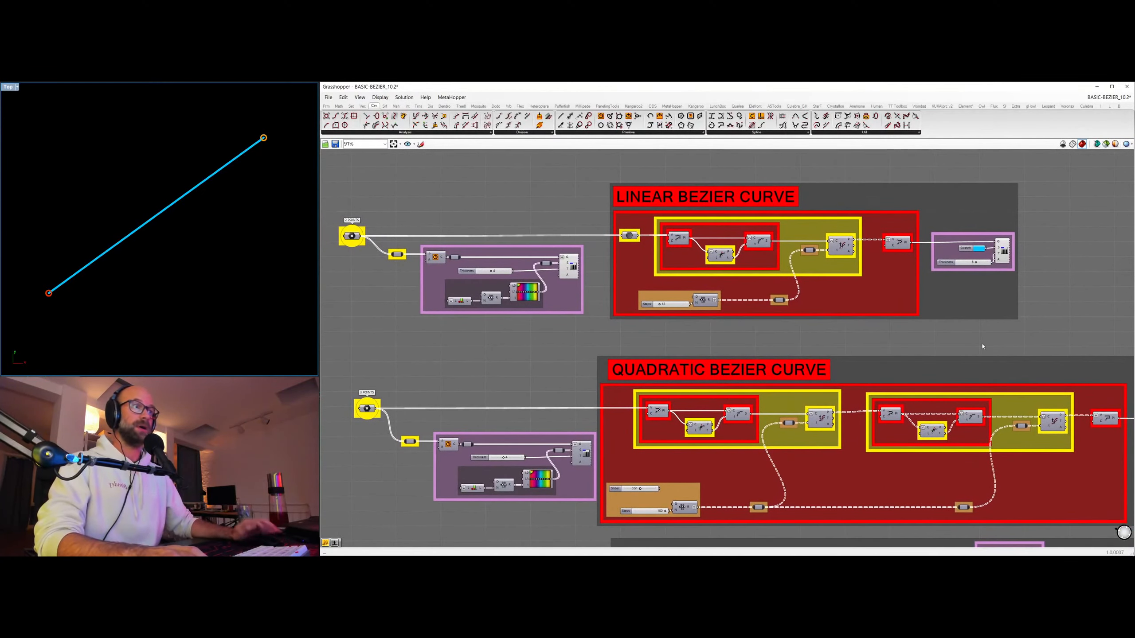
Hide the coloured curve preview of the Linear Bezier Curve group.
left_click(1003, 264)
key("ctrl+q")
left_click(1027, 277)
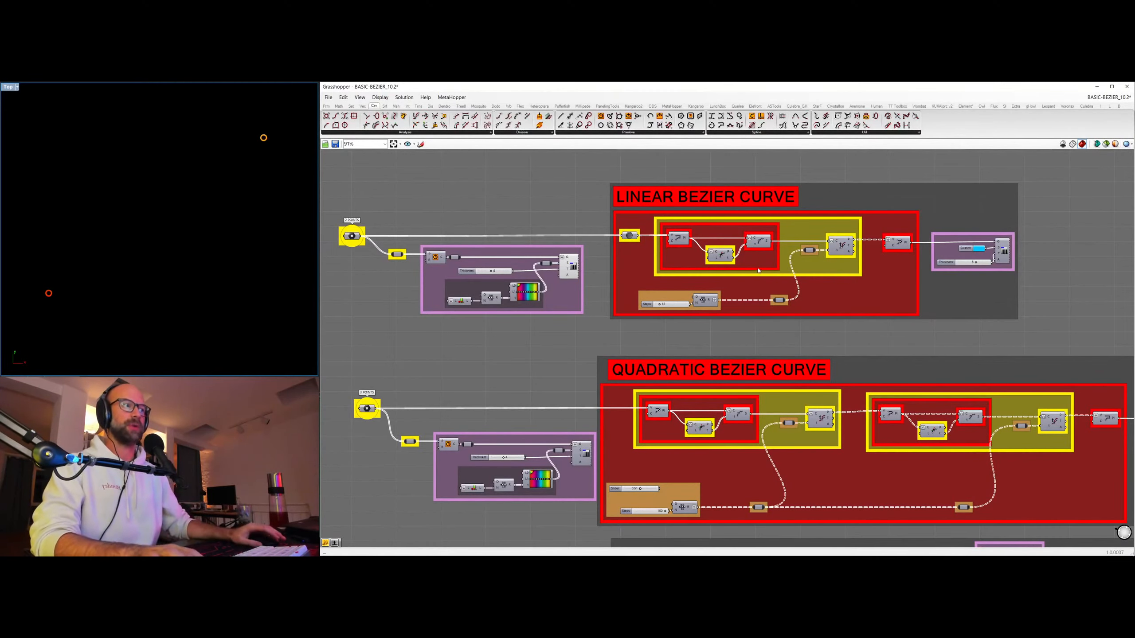
Hide the linear curve's control point preview and show the coloured control points of the quadratic curve instead.
right_click_drag(874, 367, 798, 235)
scroll(834, 231, "down", 2)
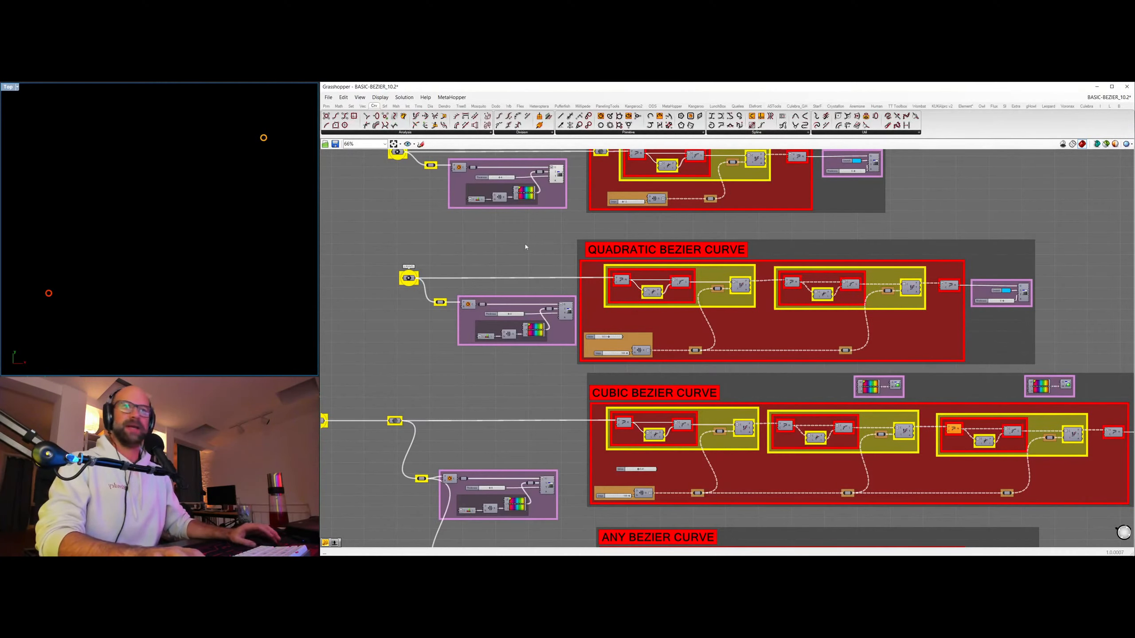
right_click_drag(526, 247, 524, 307)
left_click(560, 241)
key("ctrl+q")
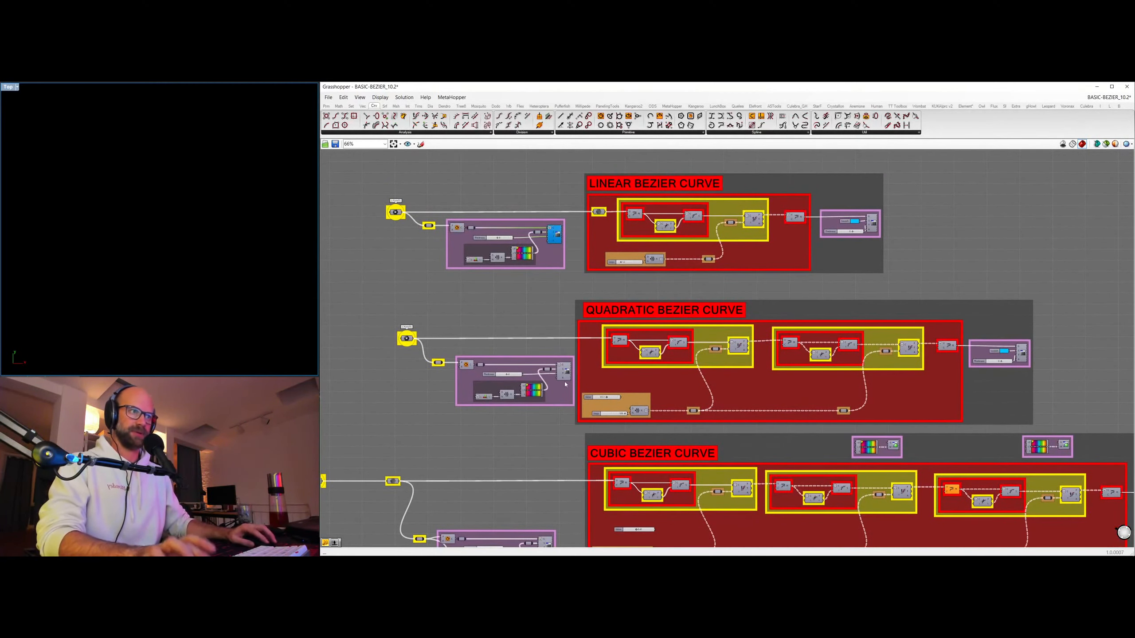
left_click(566, 378)
key("ctrl+q")
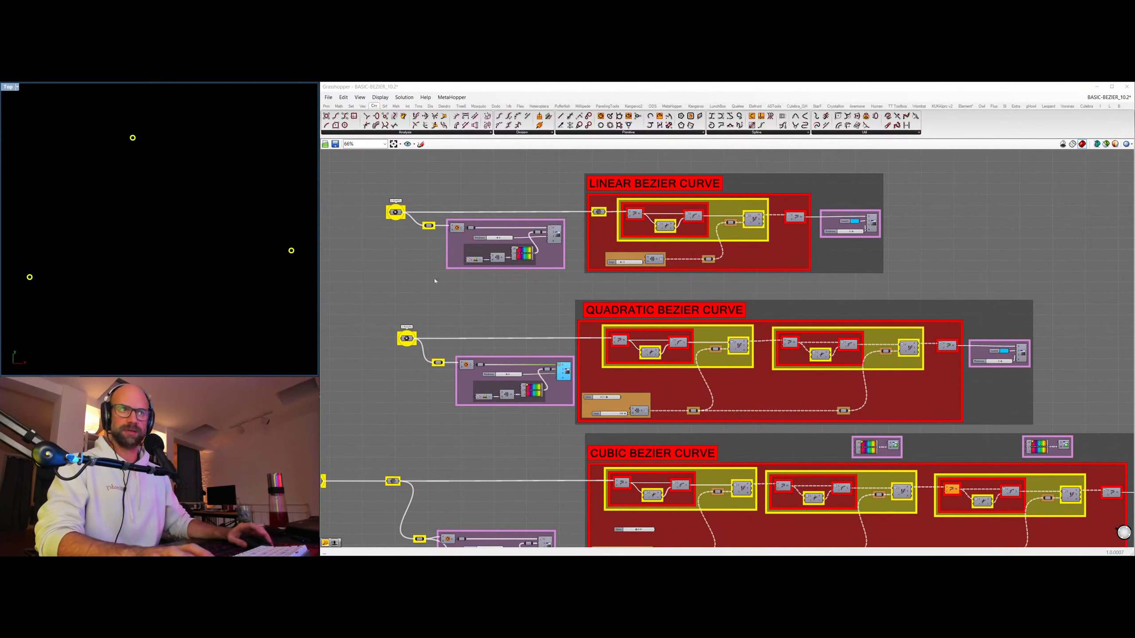
left_click(435, 277)
Preview the points evaluated in the first stage of the Quadratic Bezier Curve group and set the Steps slider to 14.
scroll(620, 313, "up", 2)
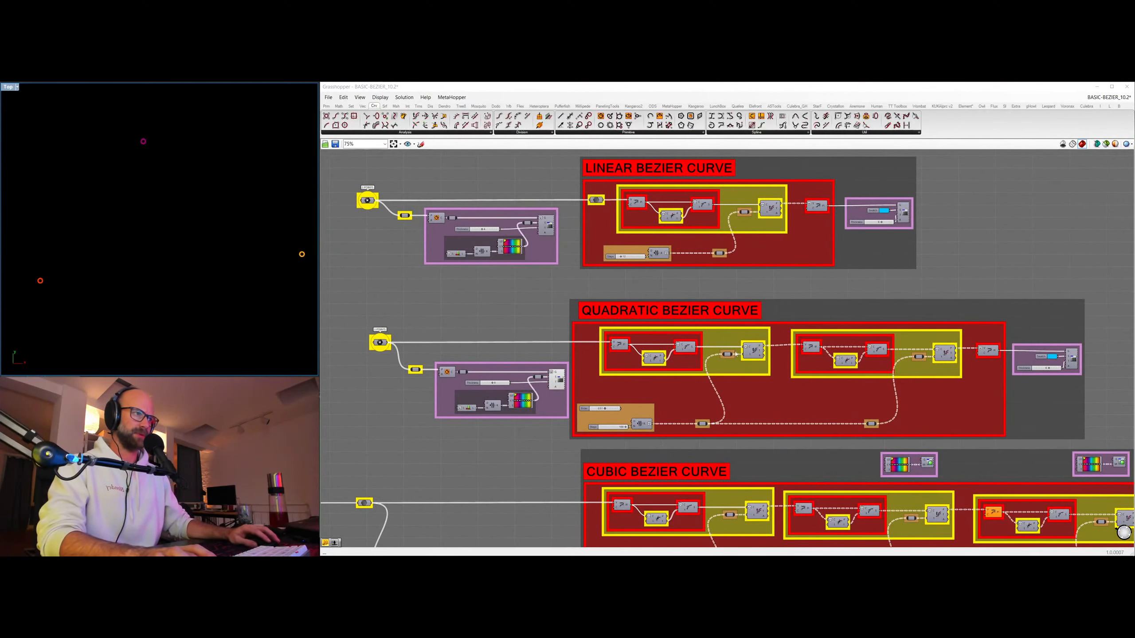
left_click(760, 353)
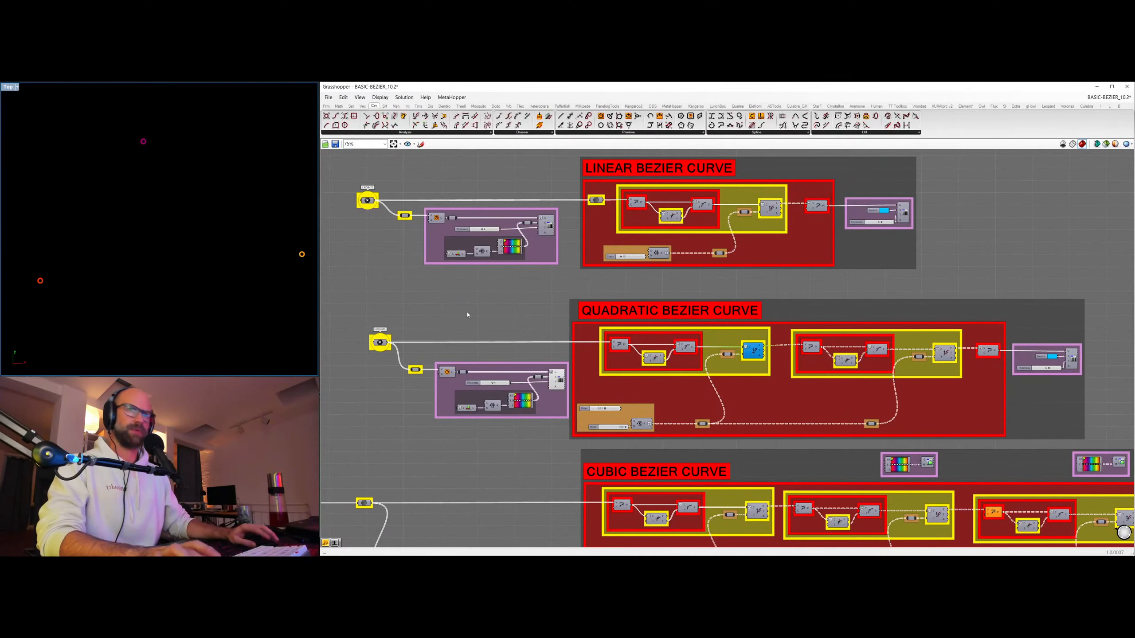
scroll(626, 429, "up", 5)
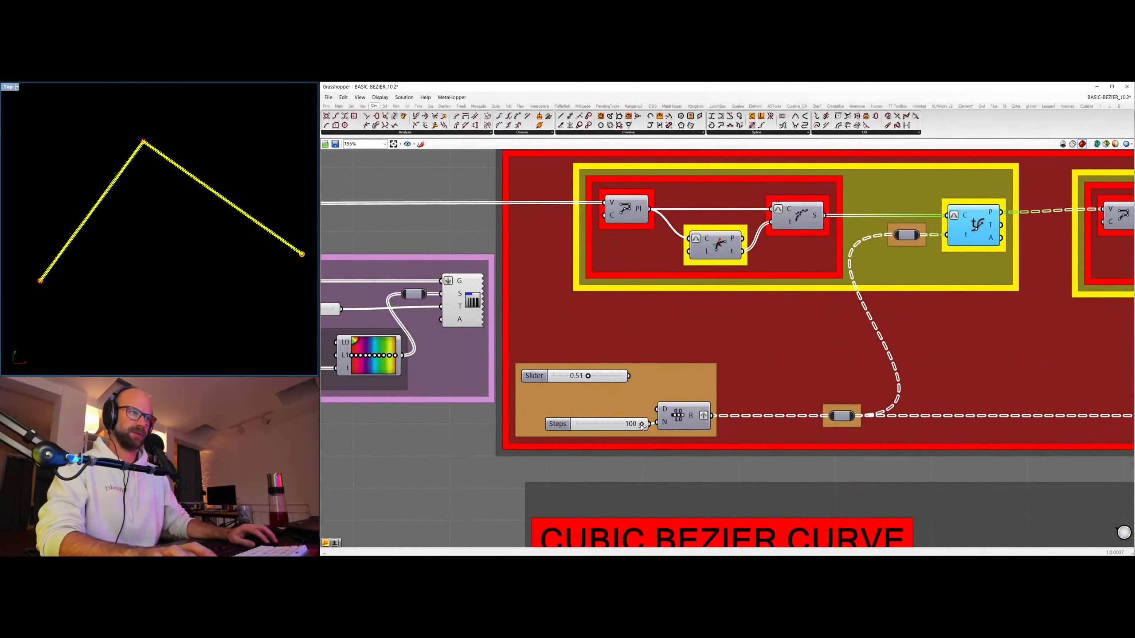
left_click_drag(641, 424, 584, 425)
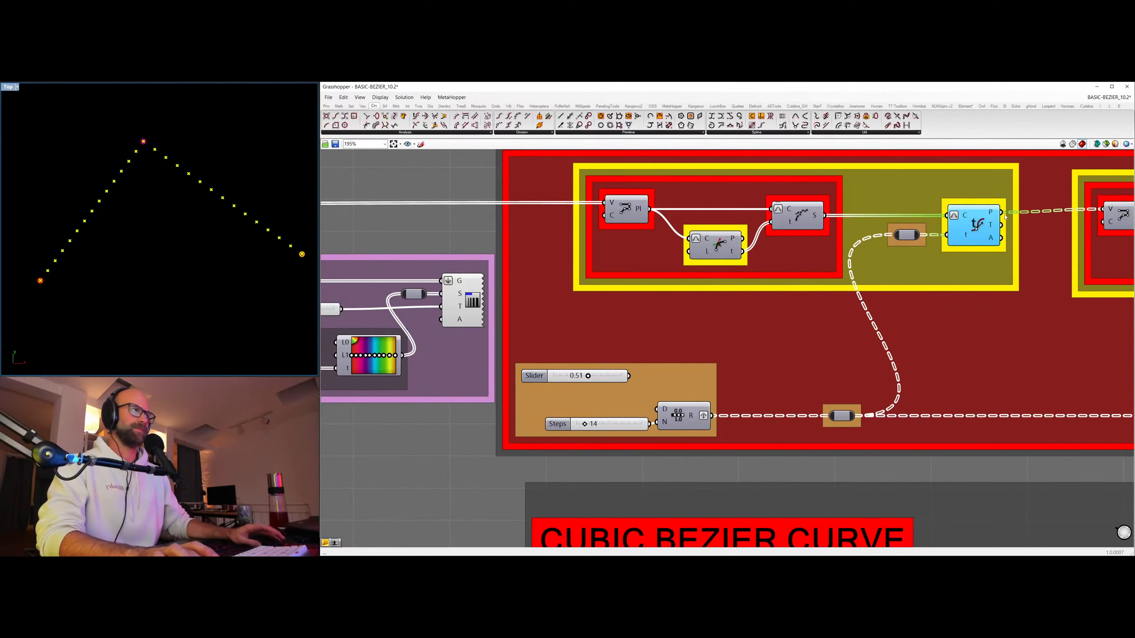
scroll(772, 219, "down", 5)
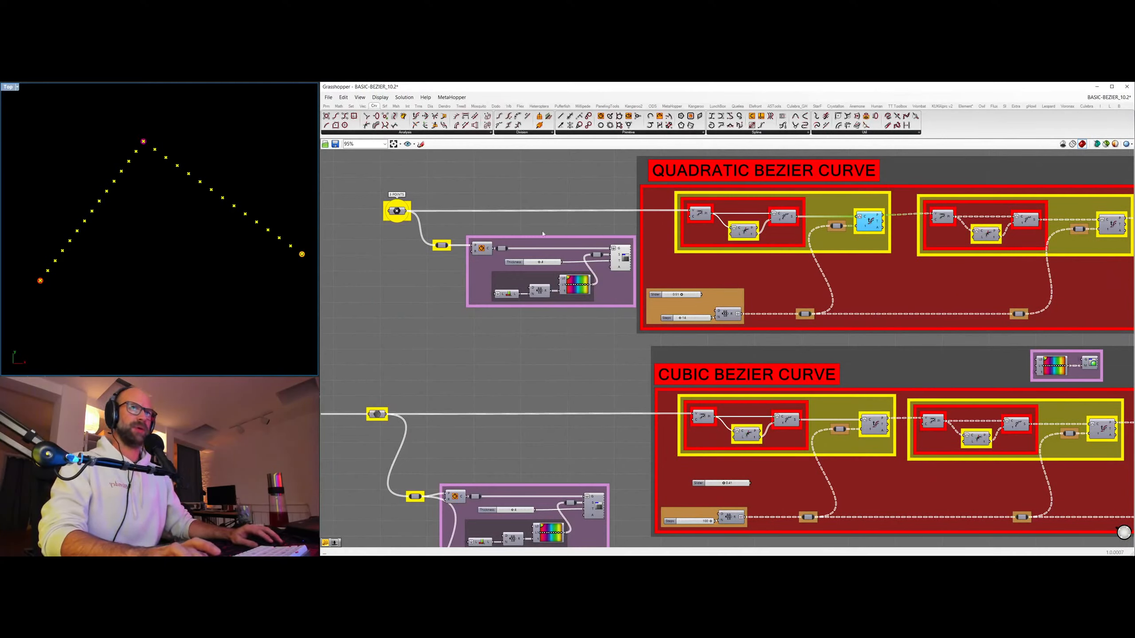
Hide the first stage's evaluated points in the quadratic group and preview its shattered line segments.
key("ctrl+q")
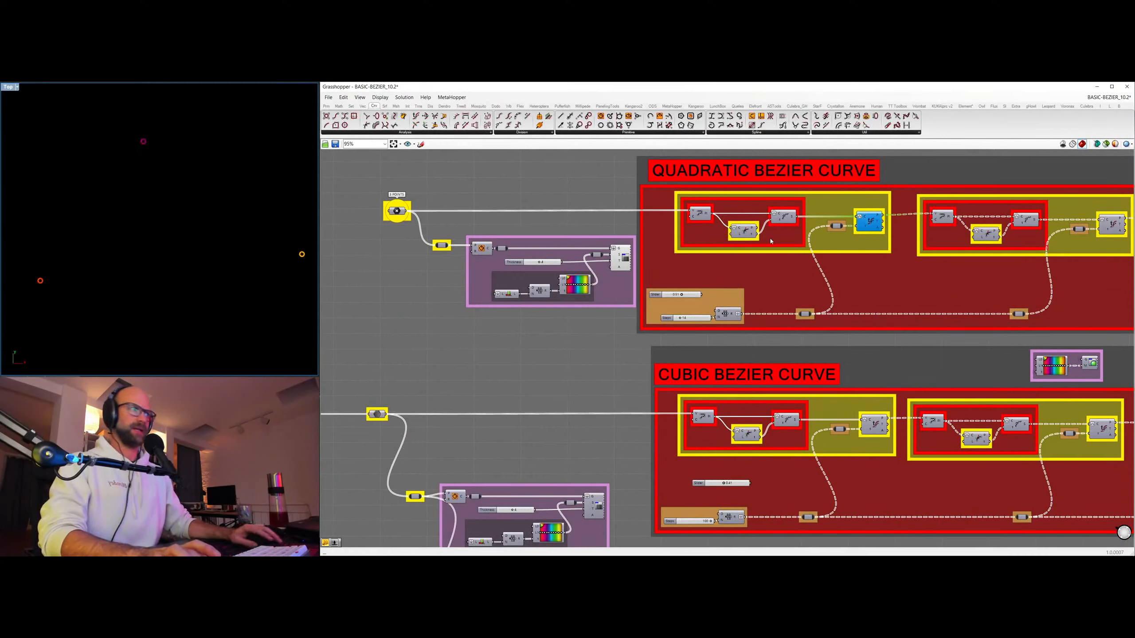
left_click(784, 218)
key("ctrl+q")
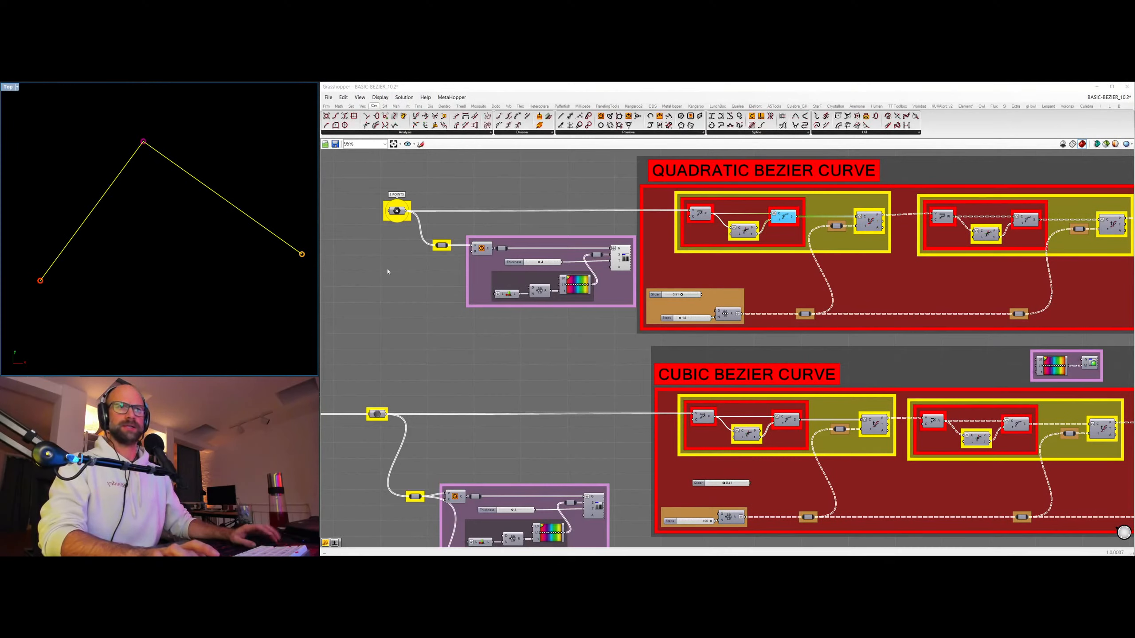
left_click(387, 271)
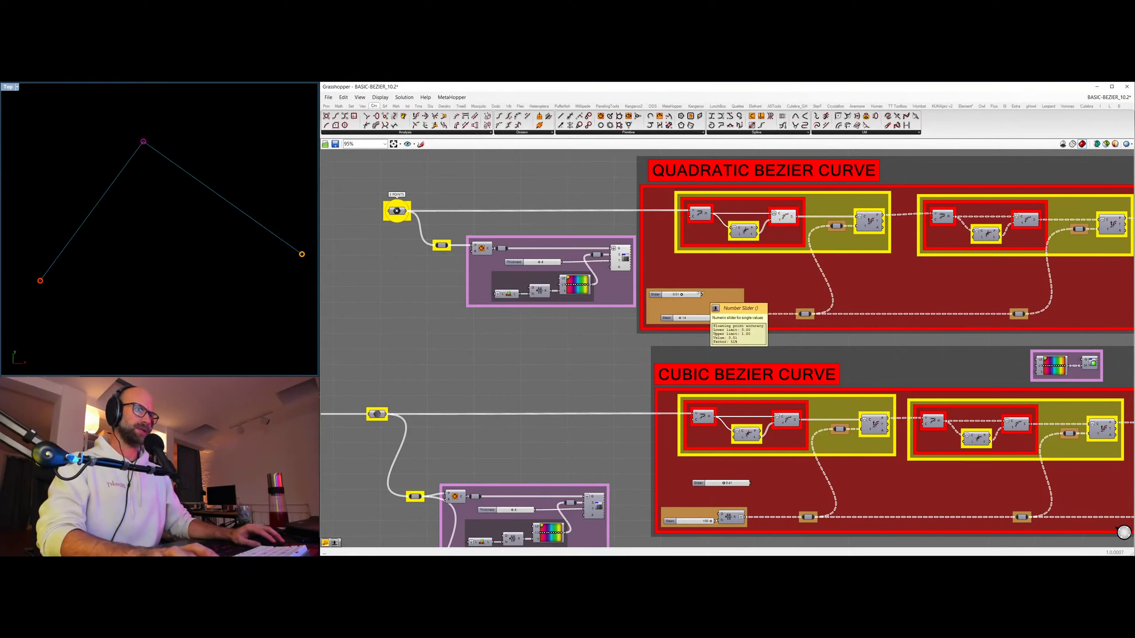
Feed the quadratic group's parameter relay from the decimal slider instead of the range, and set that slider to 0.38.
left_click_drag(701, 296, 801, 316)
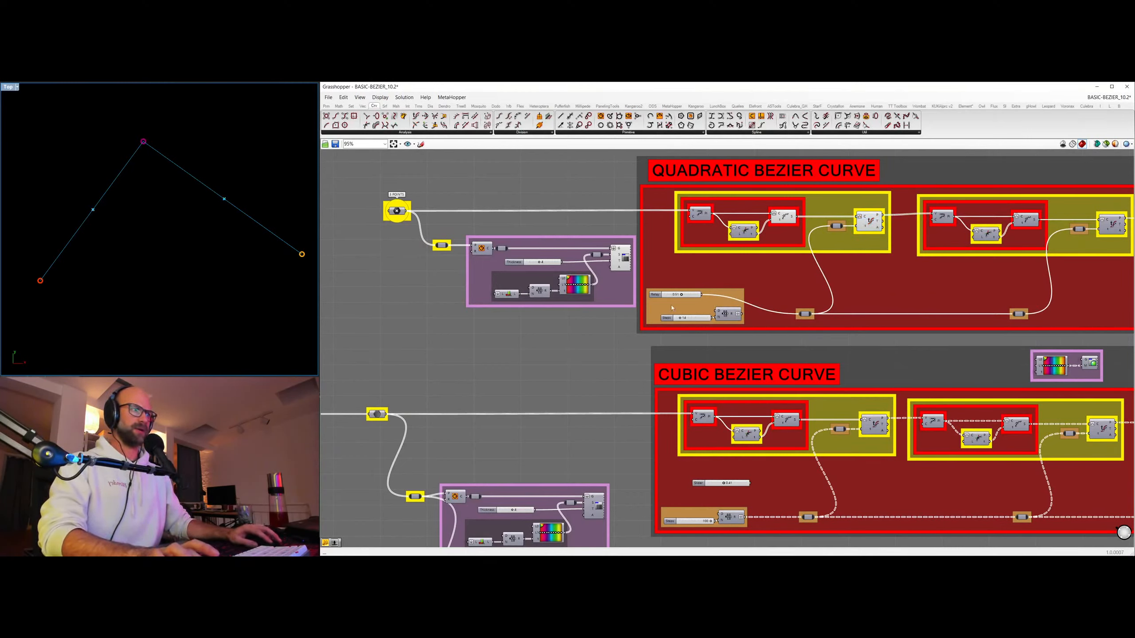
left_click_drag(682, 296, 673, 297)
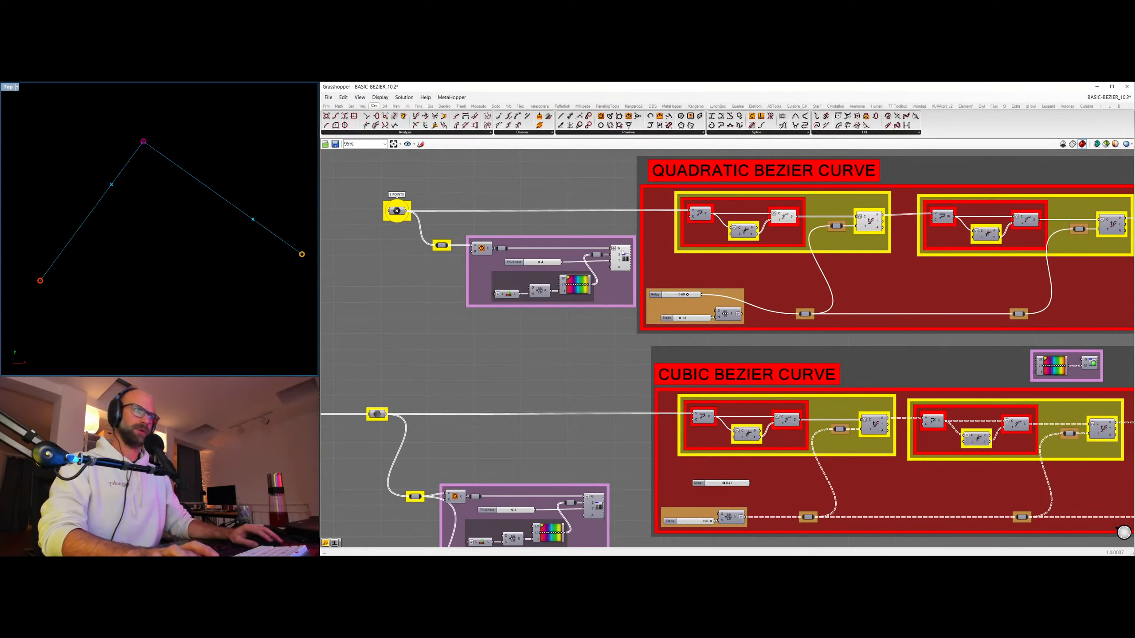
left_click(688, 297)
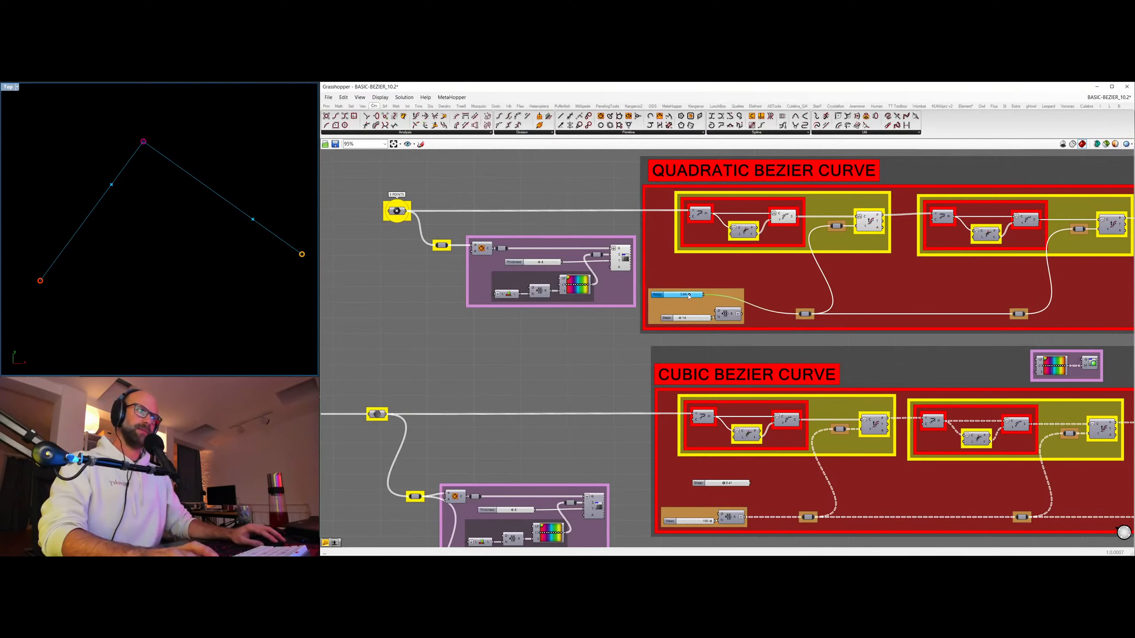
scroll(688, 299, "up", 5)
left_click_drag(683, 282, 659, 288)
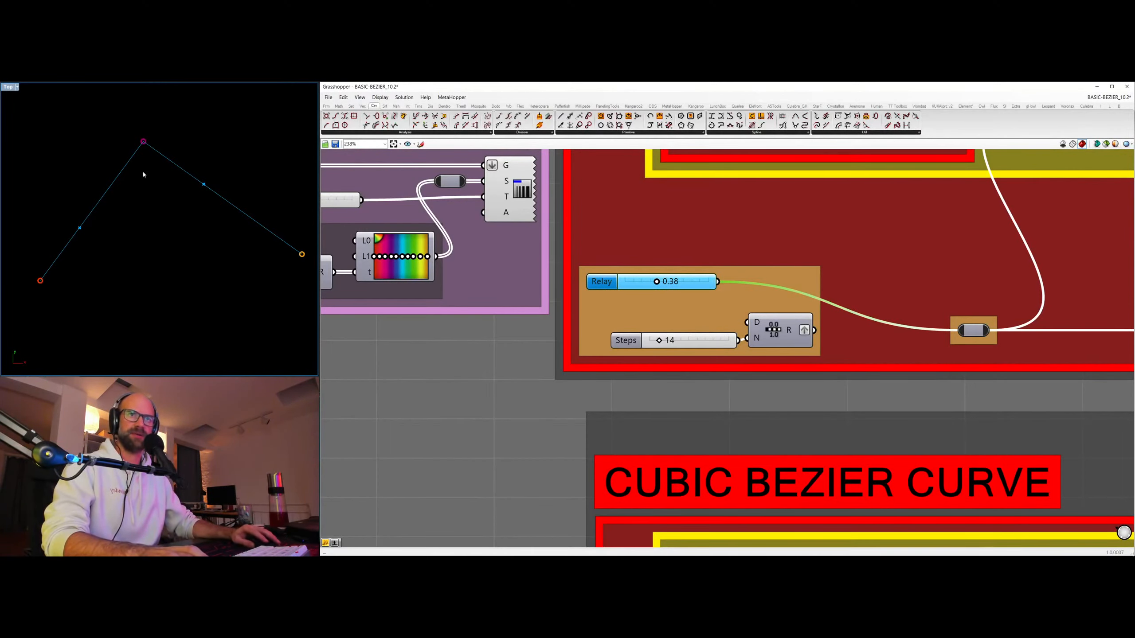
scroll(624, 243, "down", 3)
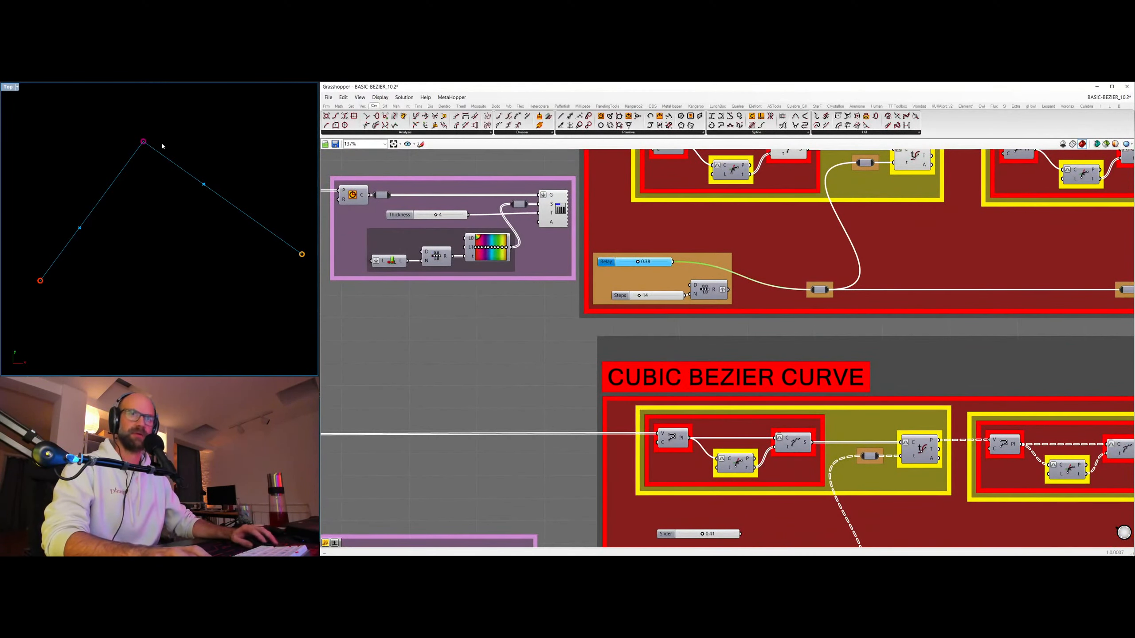
right_click_drag(881, 247, 713, 311)
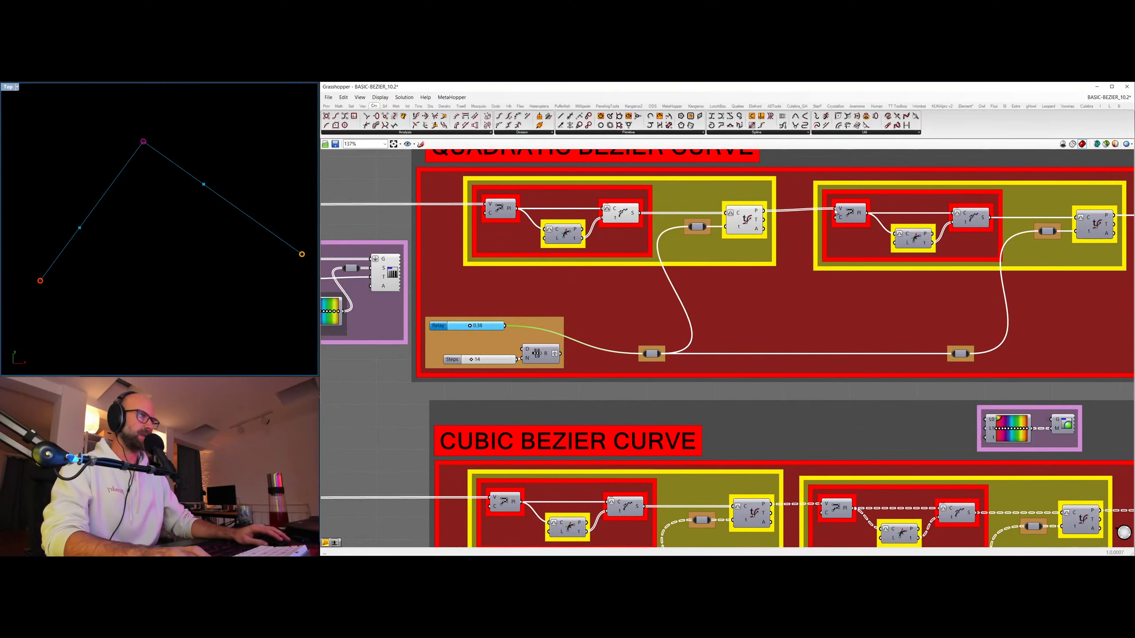
Preview the second stage's line and its evaluated point in the quadratic group, and set the decimal slider to 0.37.
left_click(850, 213)
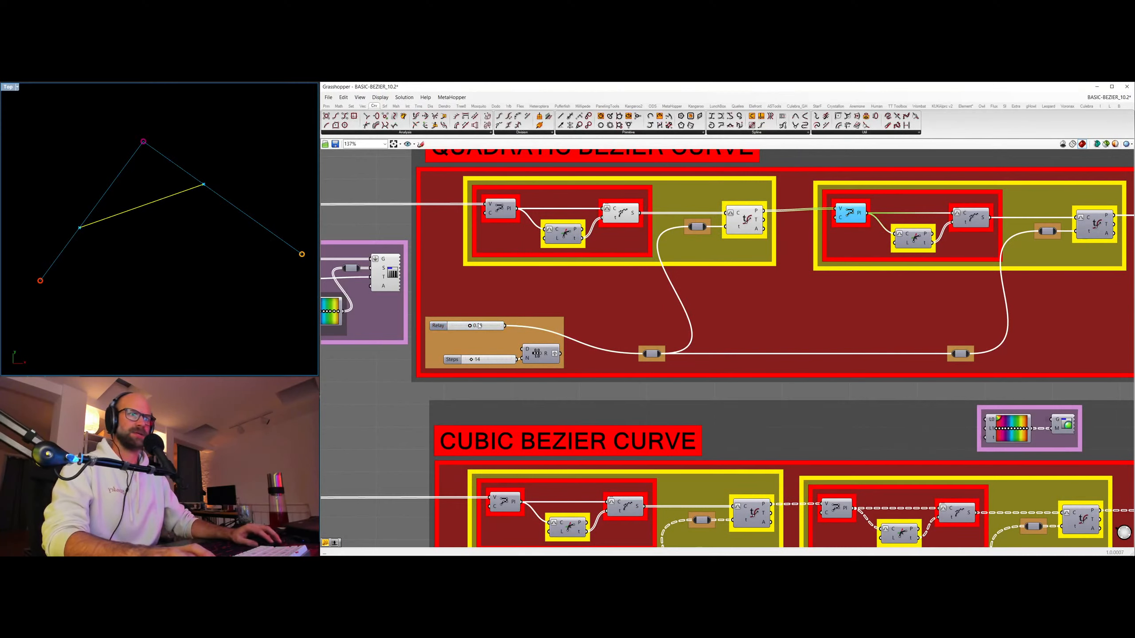
mouse_move(470, 325)
left_mouse_down()
mouse_move(497, 326)
mouse_move(460, 327)
mouse_move(472, 327)
left_mouse_up()
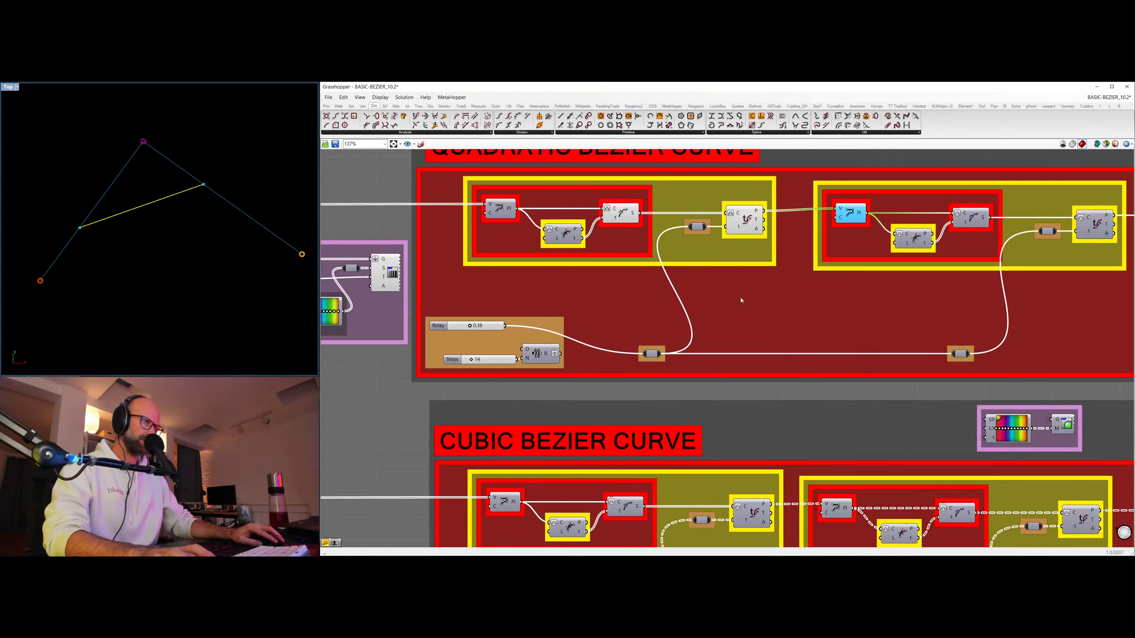
left_click(744, 222)
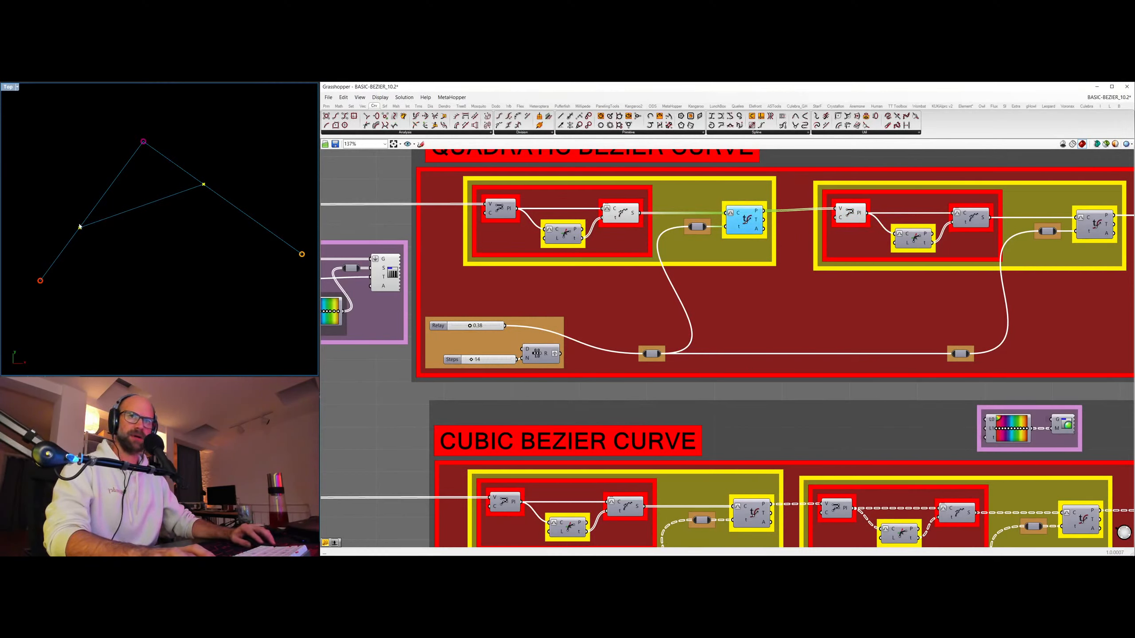
left_click(1097, 225)
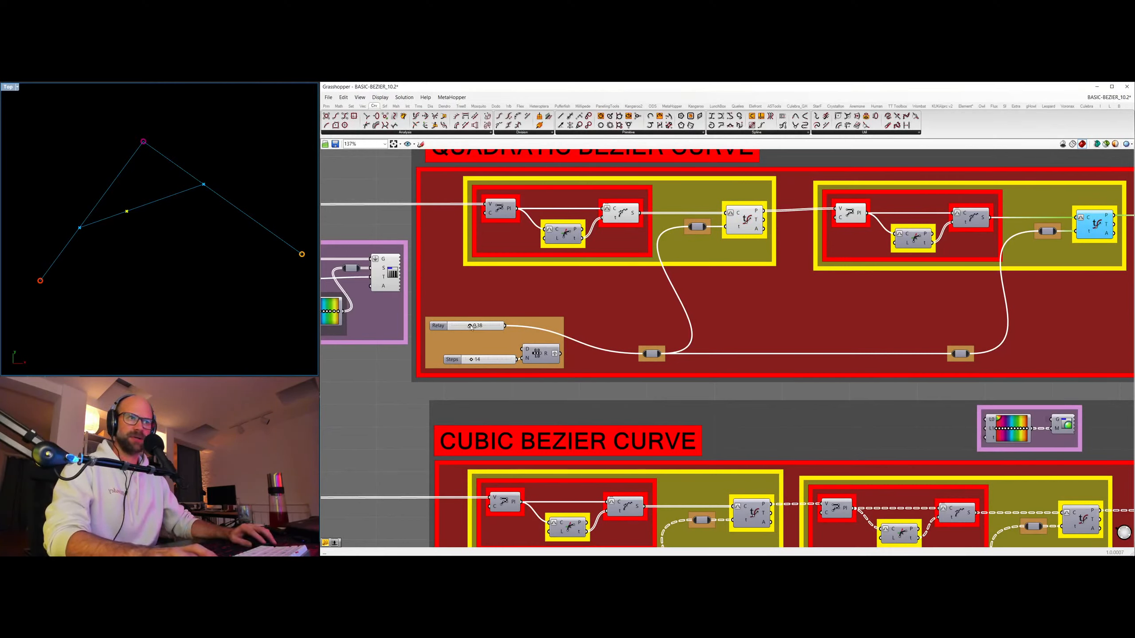
mouse_move(470, 326)
left_mouse_down()
mouse_move(498, 326)
mouse_move(465, 325)
left_mouse_up()
Feed the quadratic group's parameter relay from the range instead of the decimal slider.
scroll(614, 250, "down", 5)
right_click_drag(614, 250, 561, 261)
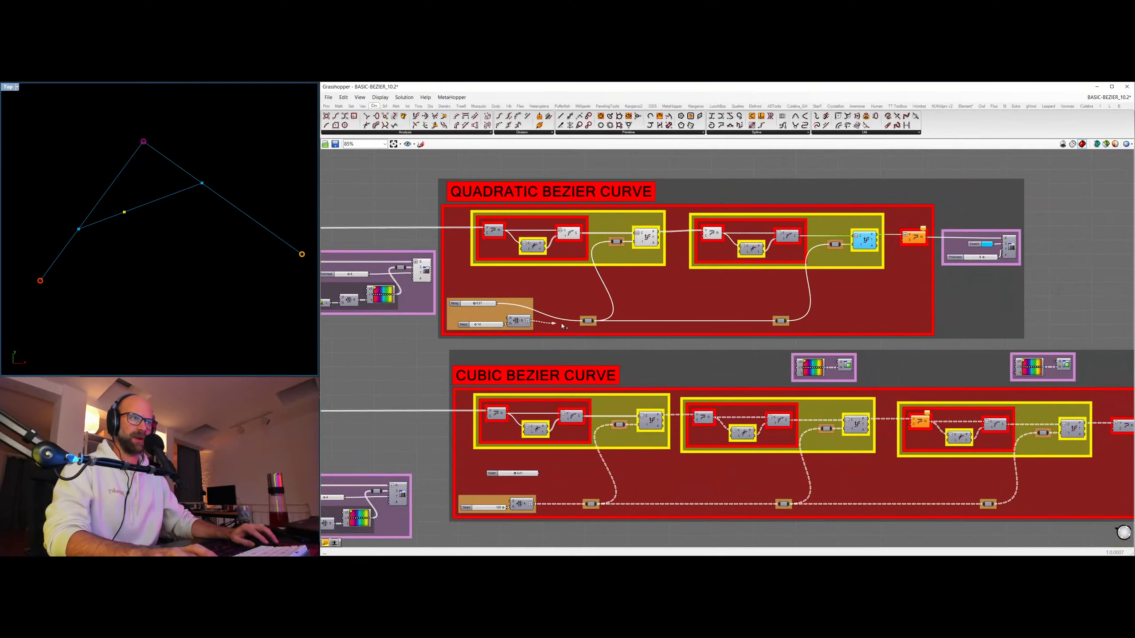
mouse_move(562, 327)
left_mouse_down()
mouse_move(536, 328)
mouse_move(581, 326)
left_mouse_up()
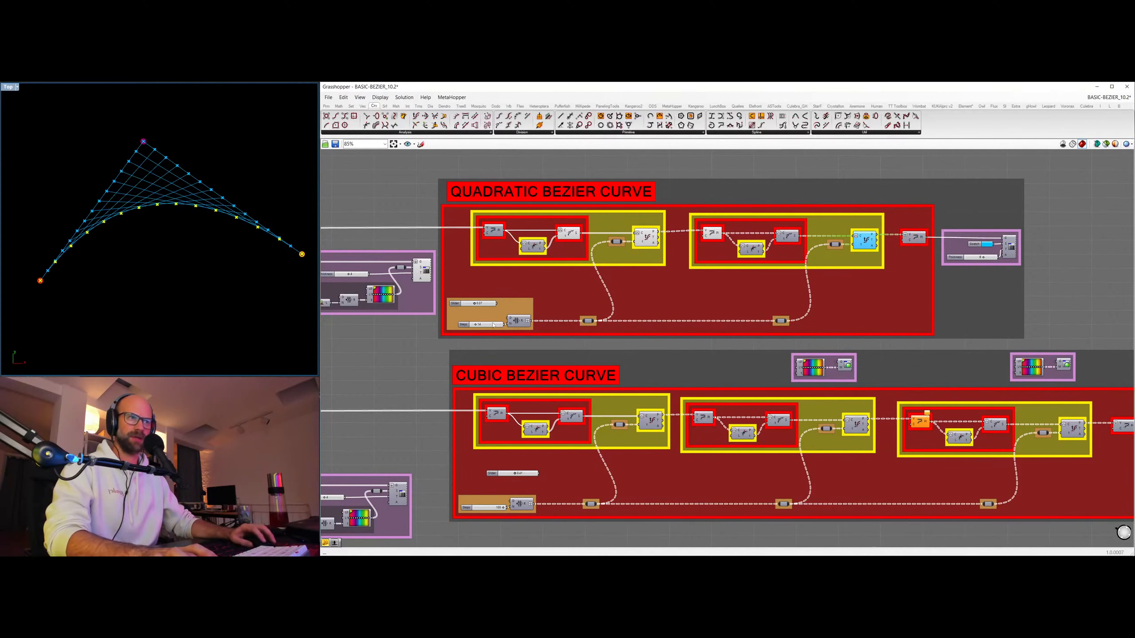
left_click(466, 327)
scroll(527, 340, "up", 3)
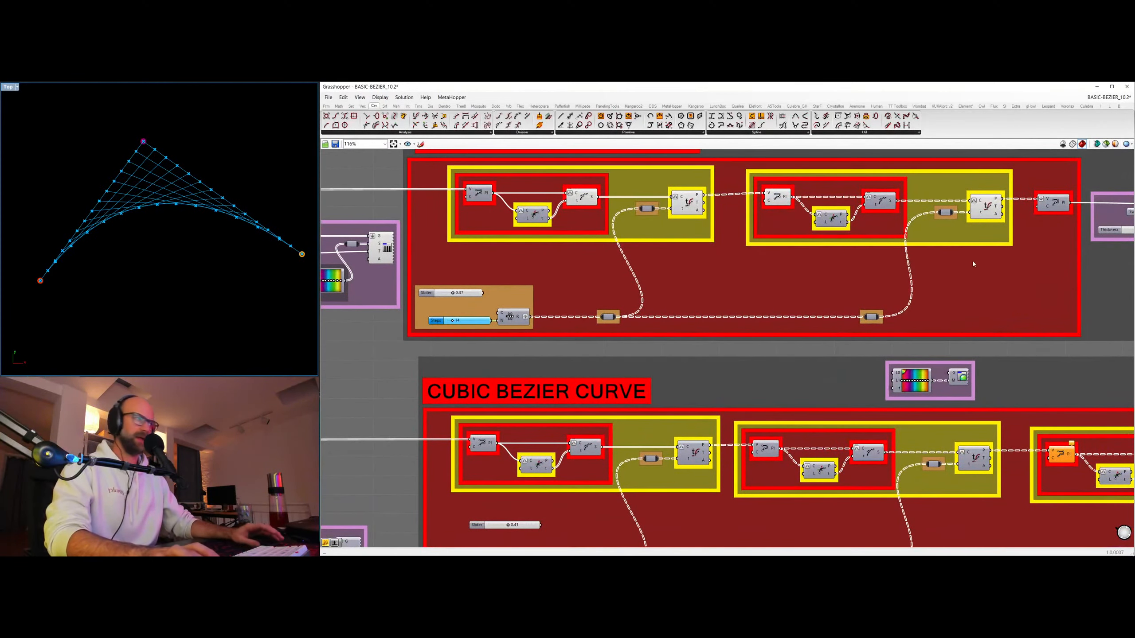
Hide the previews of both stages' evaluated points and of the first stage's shattered segments in the quadratic group.
scroll(972, 261, "down", 3)
right_click_drag(900, 279, 658, 294)
left_click(739, 235)
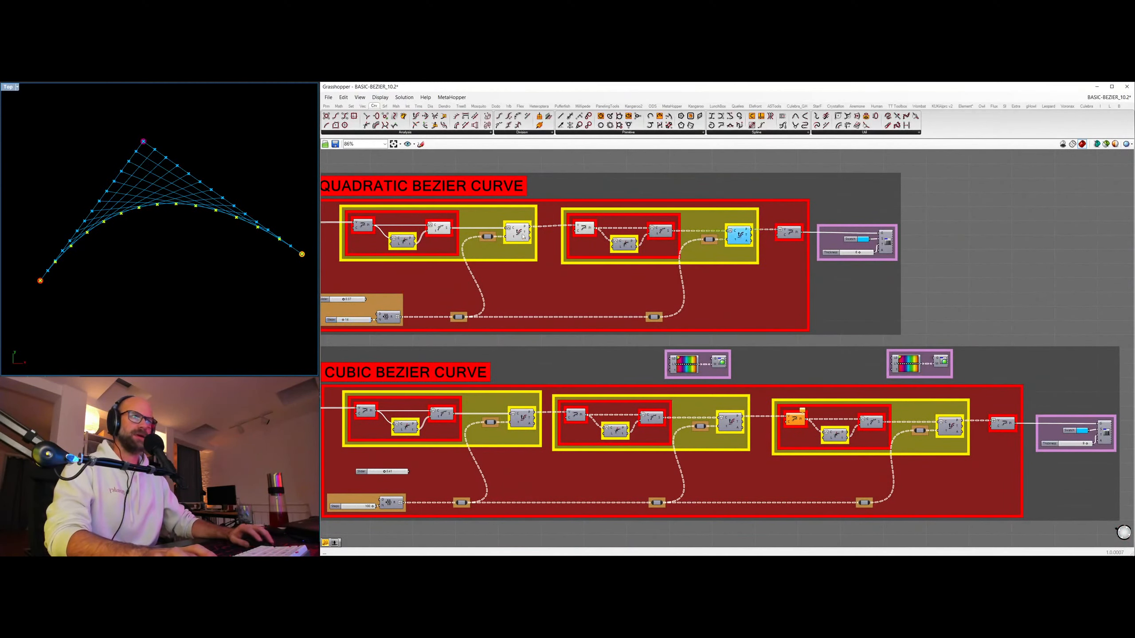
left_click(439, 228)
left_click(516, 235)
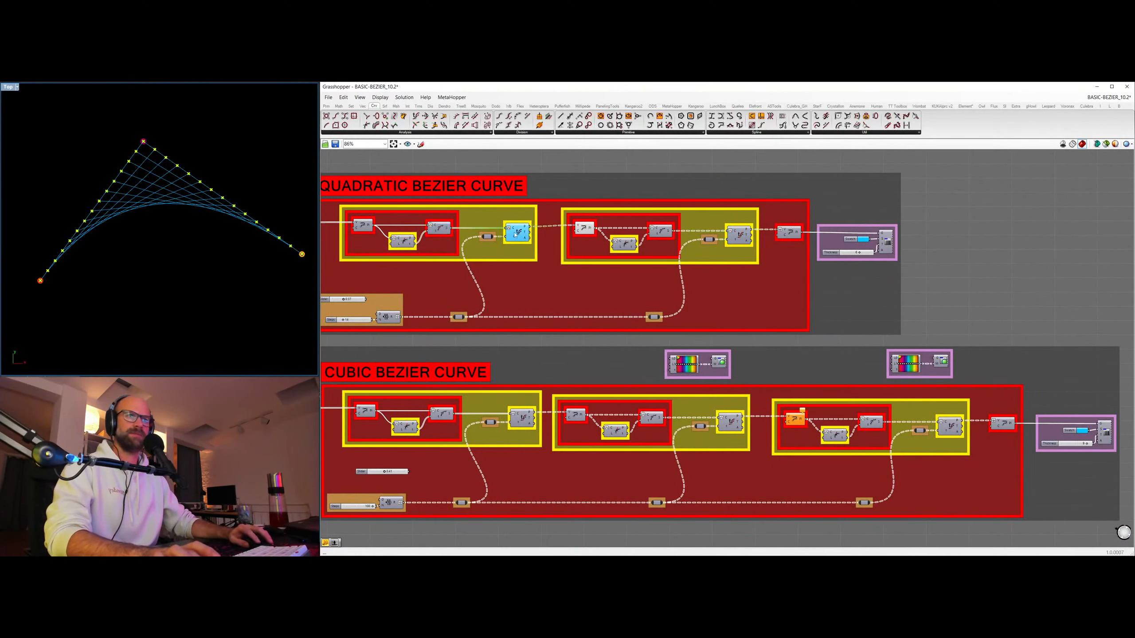
key("ctrl+q")
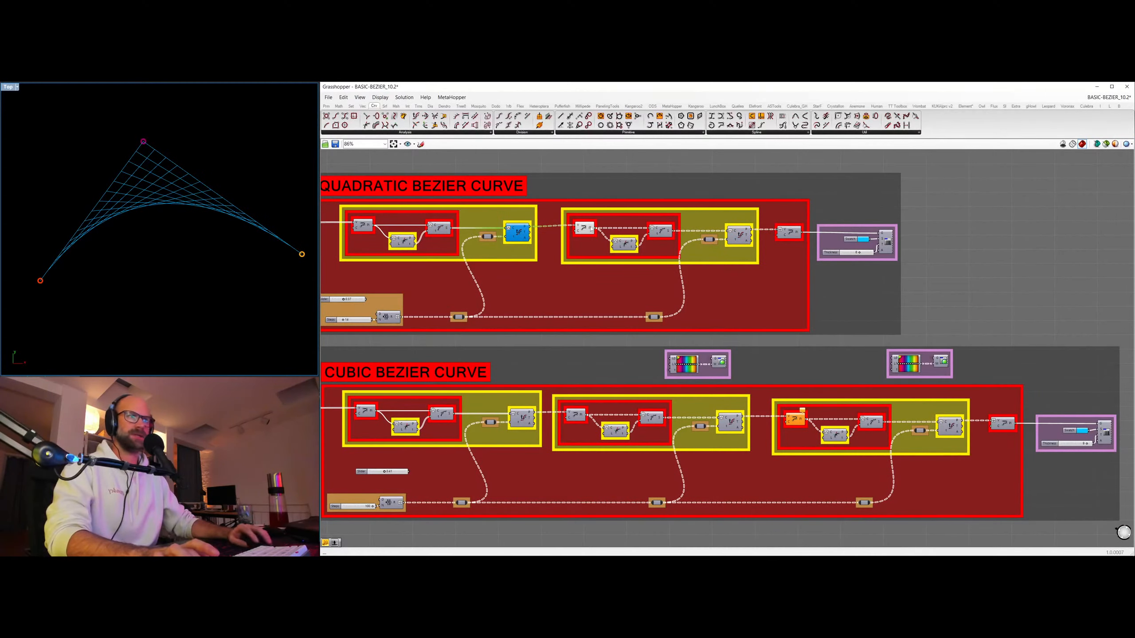
Hide the quadratic group's second-stage polylines and preview the first stage's control polyline instead.
left_click(582, 229)
right_click_drag(370, 245, 625, 242)
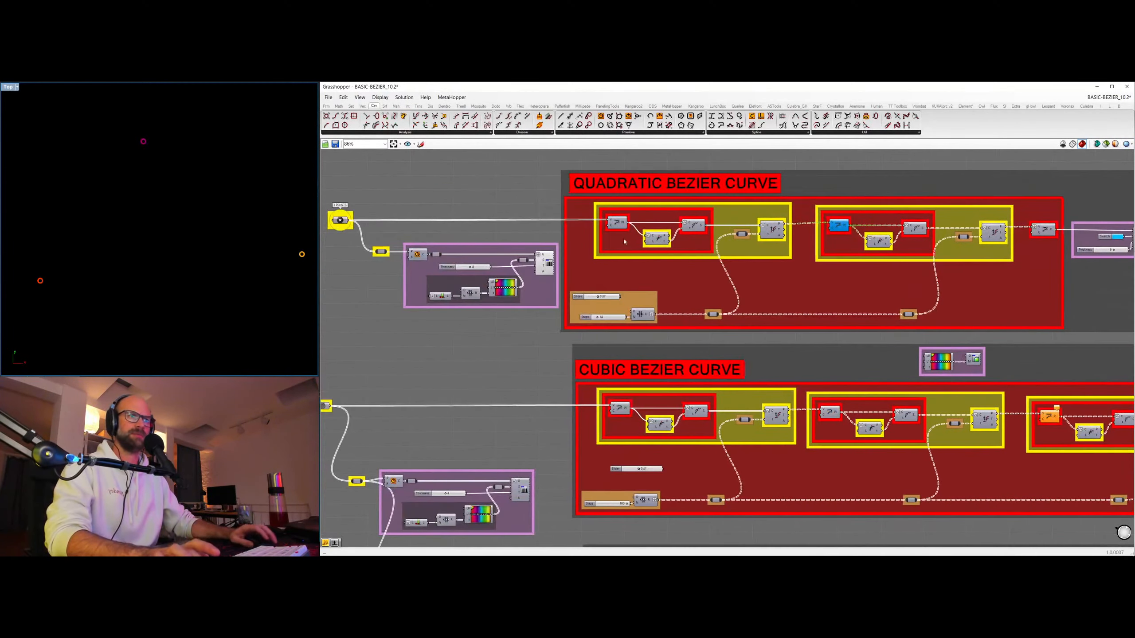
left_click(620, 222)
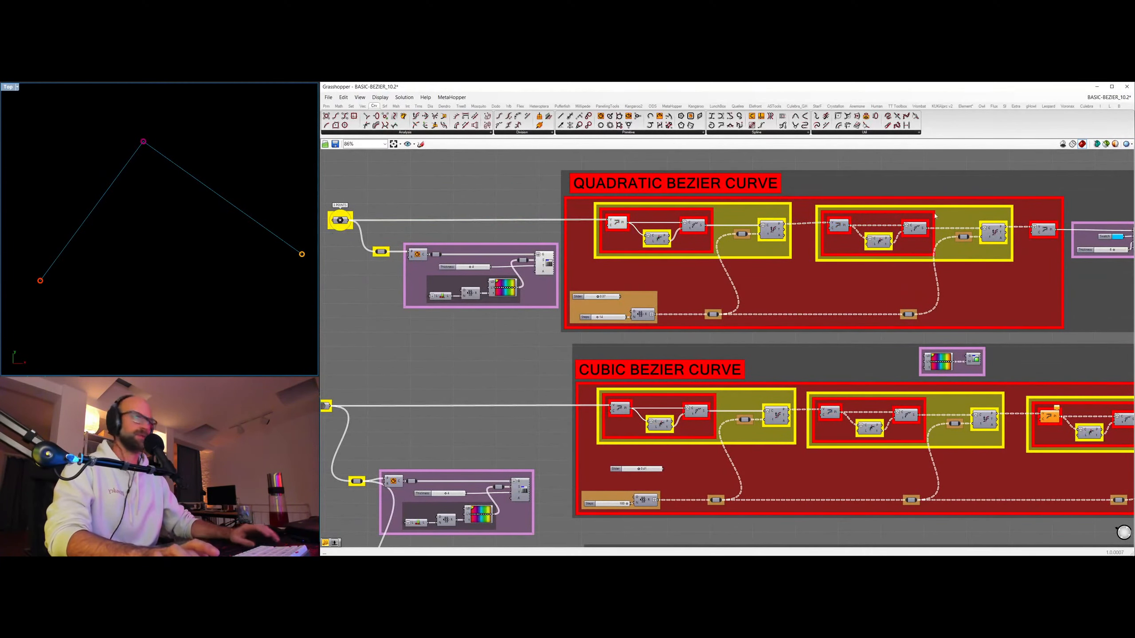
Turn on the thick coloured preview of the finished quadratic Bezier curve.
scroll(935, 216, "down", 2)
right_click_drag(854, 237, 558, 242)
left_click(806, 243)
key("ctrl+q")
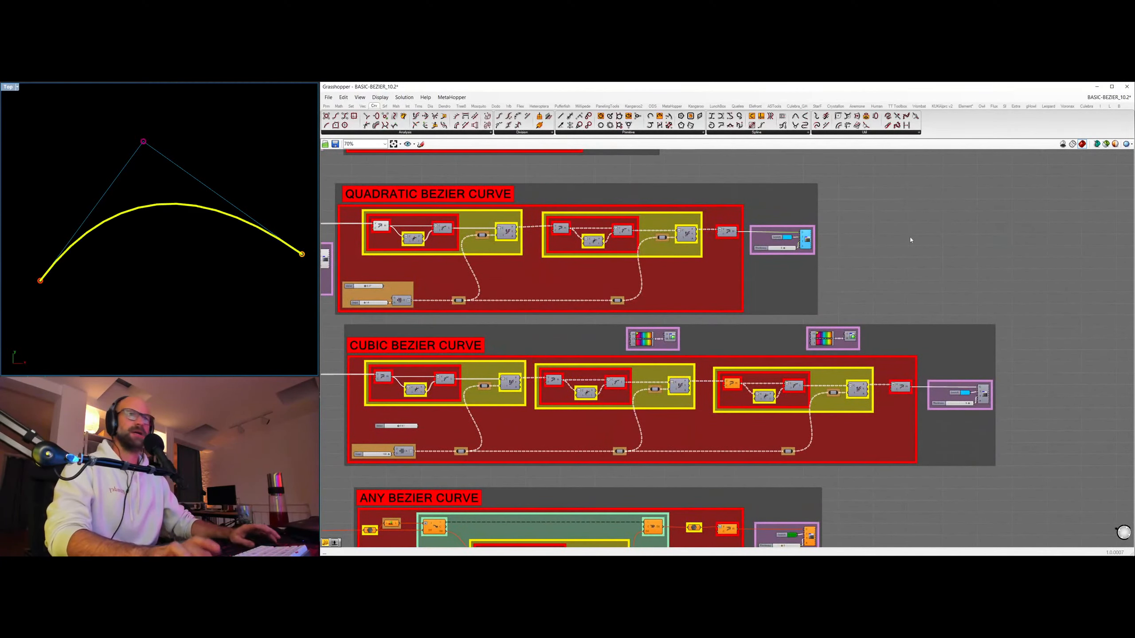
left_click(910, 239)
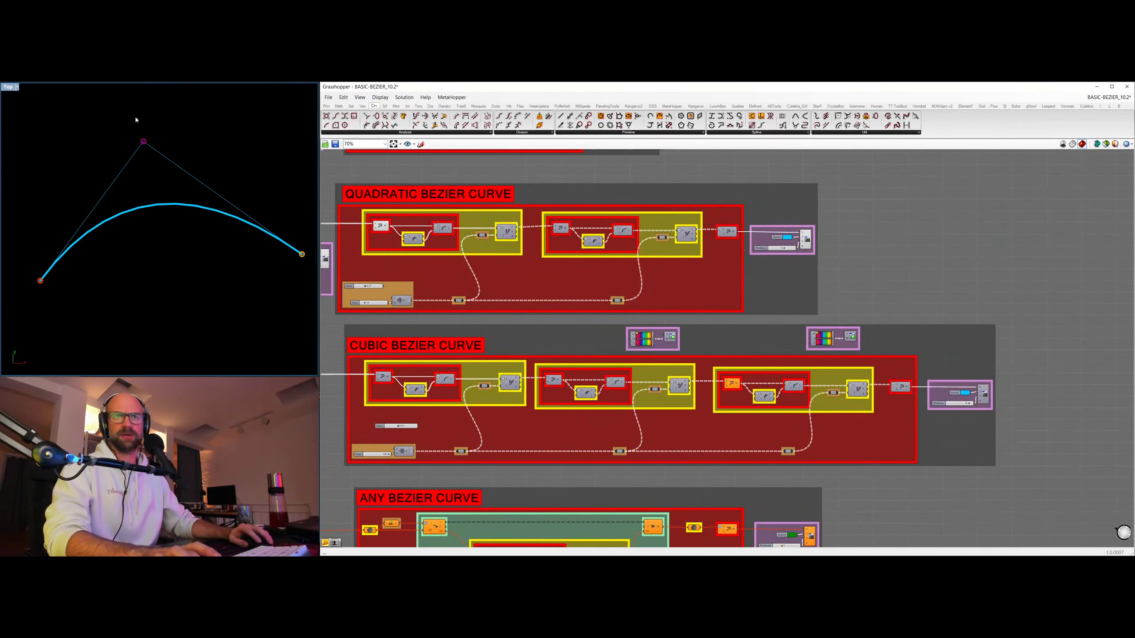
Move the quadratic curve's middle control point down and to the right in the Rhino viewport.
right_click_drag(327, 288, 549, 293)
scroll(464, 232, "up", 2)
key("ctrl+q")
left_click(361, 180)
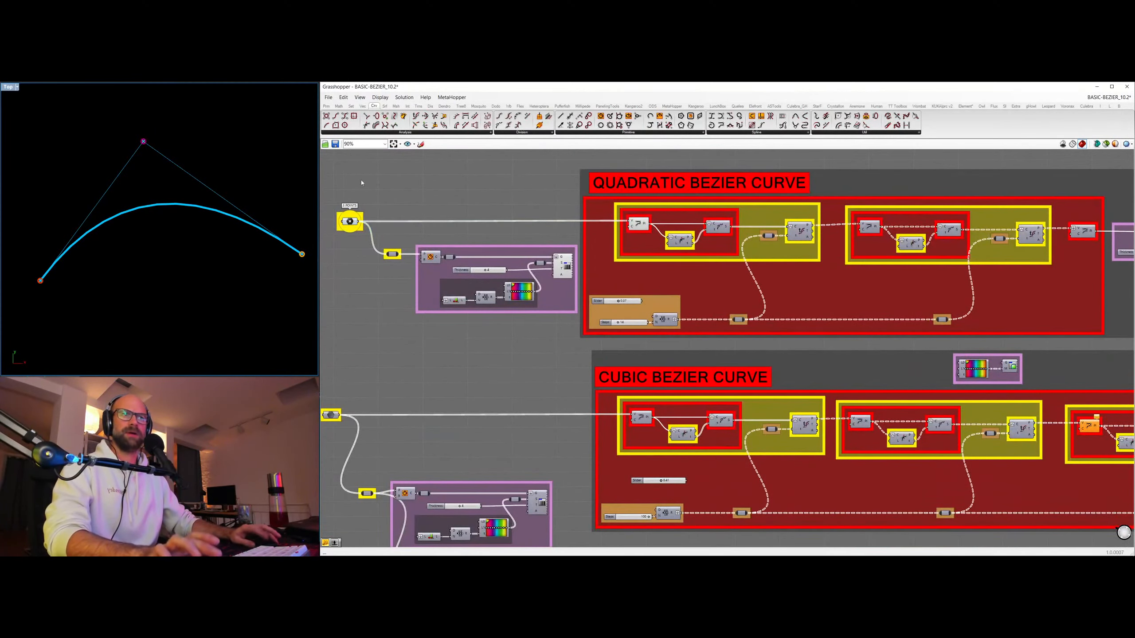
left_click(350, 222)
left_click_drag(144, 142, 186, 163)
mouse_move(495, 217)
right_mouse_down()
mouse_move(578, 247)
mouse_move(402, 204)
mouse_move(492, 198)
right_mouse_up()
left_click(529, 233)
Hide the preview of all components belonging to the quadratic Bezier curve, including its input points.
scroll(556, 224, "down", 2)
left_click(473, 190)
scroll(493, 197, "down", 1)
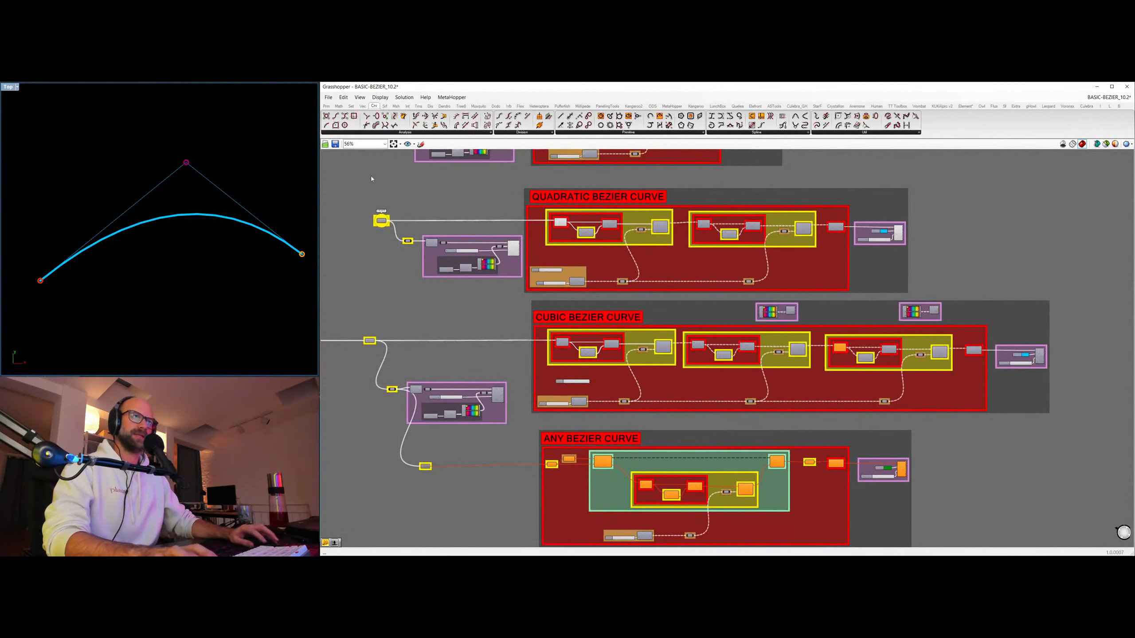
left_click_drag(371, 175, 966, 306)
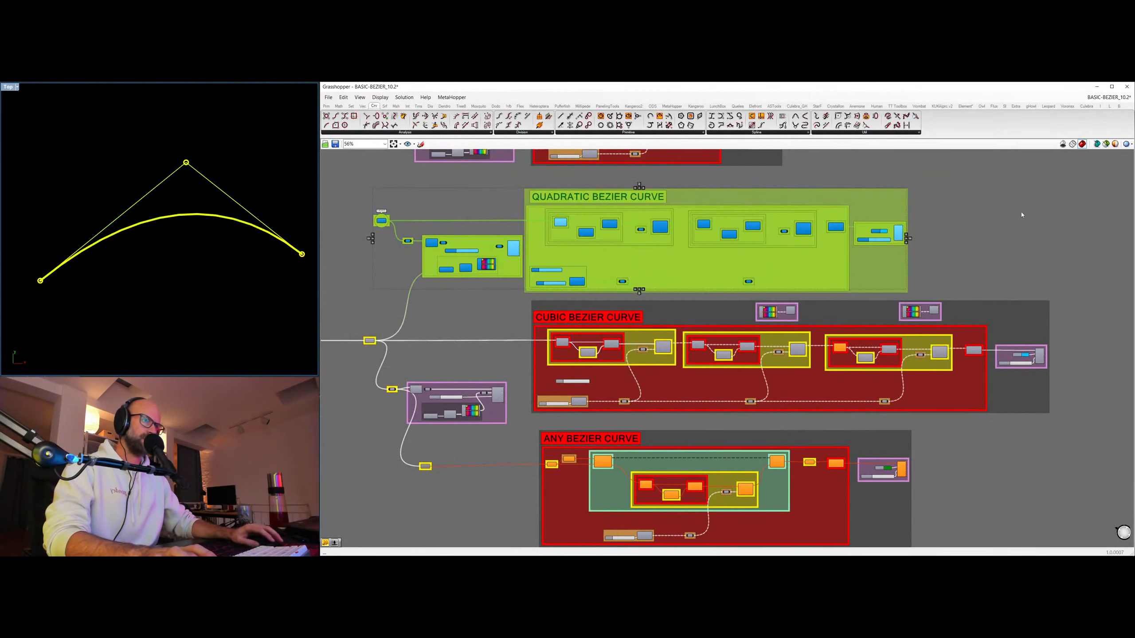
right_click(996, 215)
left_click(1013, 226)
Show the coloured control points of the cubic curve in the Rhino viewport.
right_click_drag(498, 404, 781, 380)
left_click(783, 372)
key("ctrl+q")
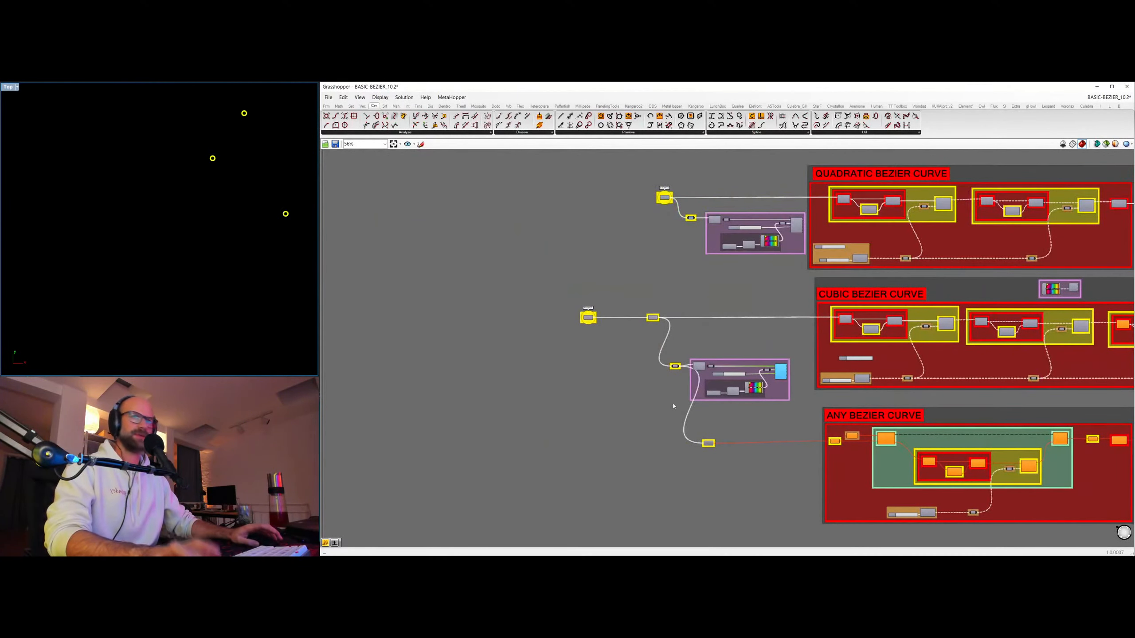
right_click_drag(253, 185, 155, 261)
scroll(227, 297, "up", 6)
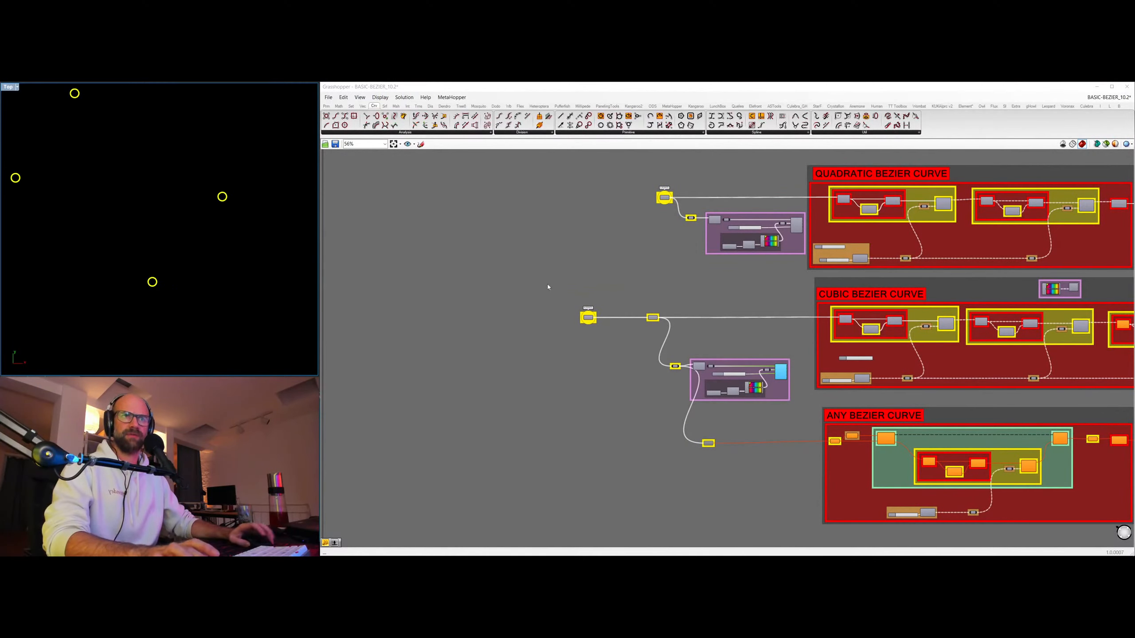
left_click(547, 284)
right_click_drag(503, 244, 518, 272)
right_click_drag(116, 183, 146, 214)
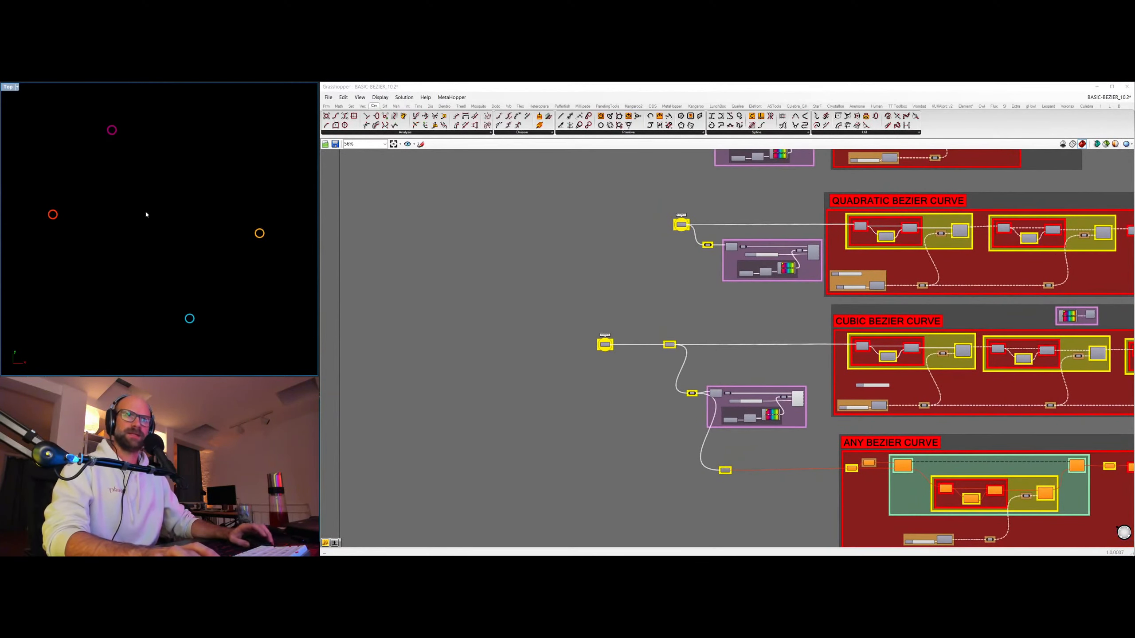
Feed the cubic group's parameter relay from the decimal slider instead of the range, and preview the first stage's control polyline.
right_click_drag(1090, 358, 956, 324)
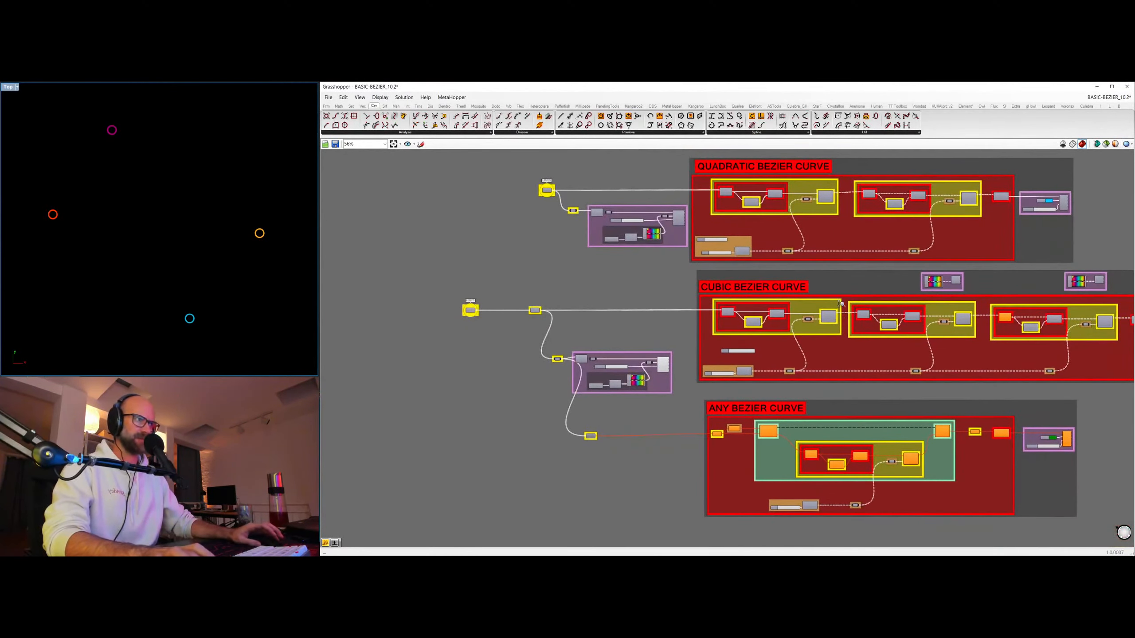
scroll(841, 304, "up", 3)
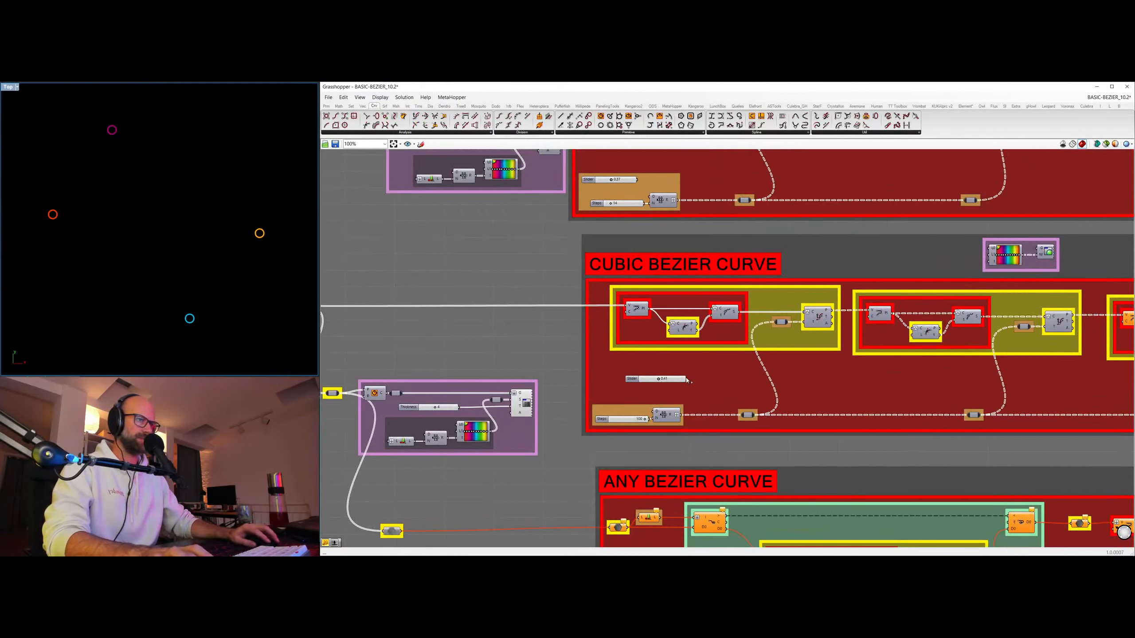
left_click_drag(740, 416, 740, 416)
left_click_drag(636, 311, 635, 311)
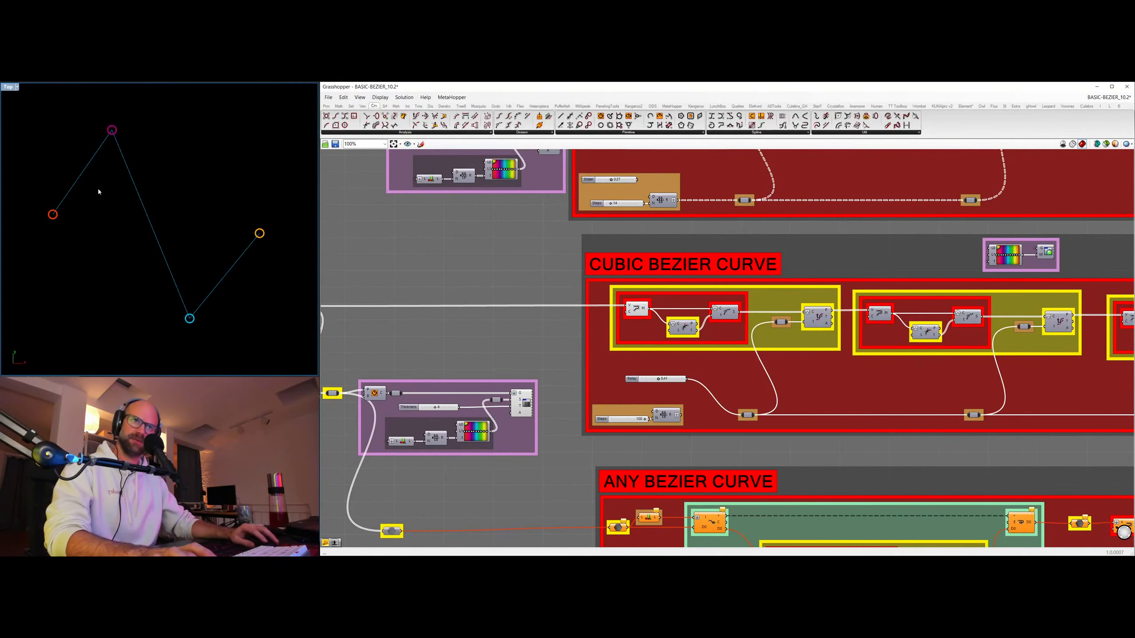
right_click_drag(893, 259, 864, 259)
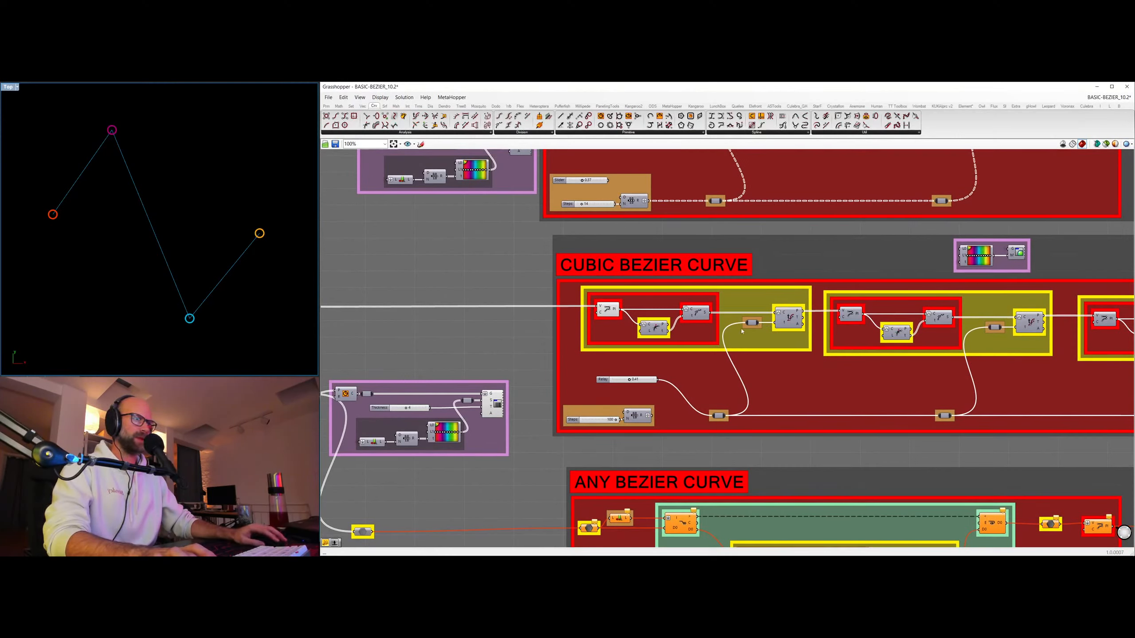
Preview the points evaluated in the cubic group's first stage and set its decimal slider to 0.48.
left_click(793, 321)
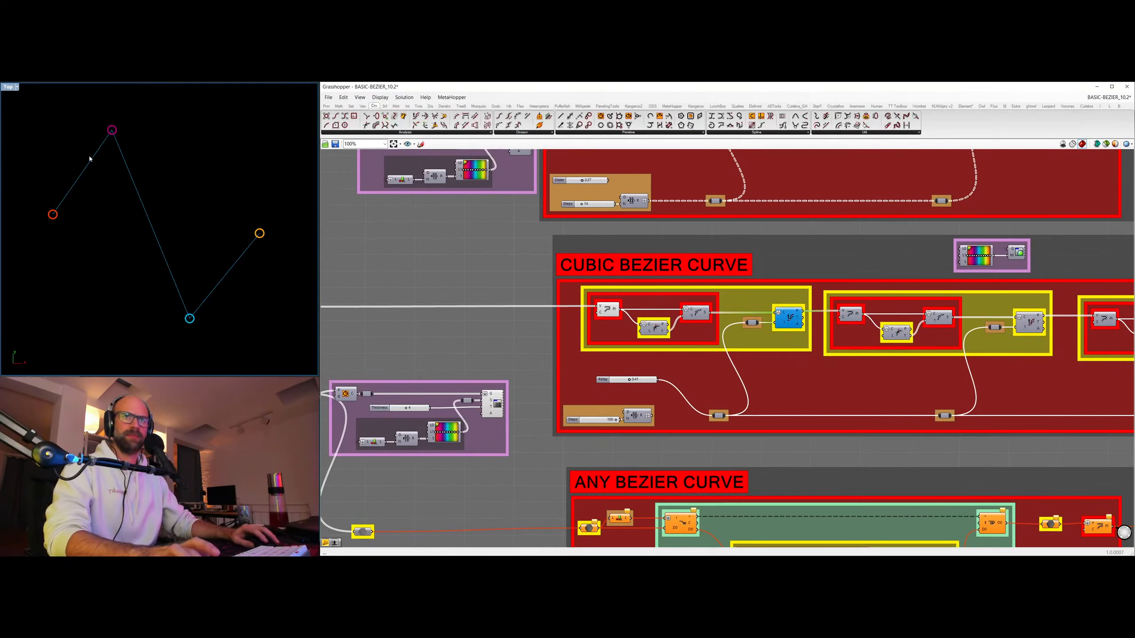
key("ctrl+q")
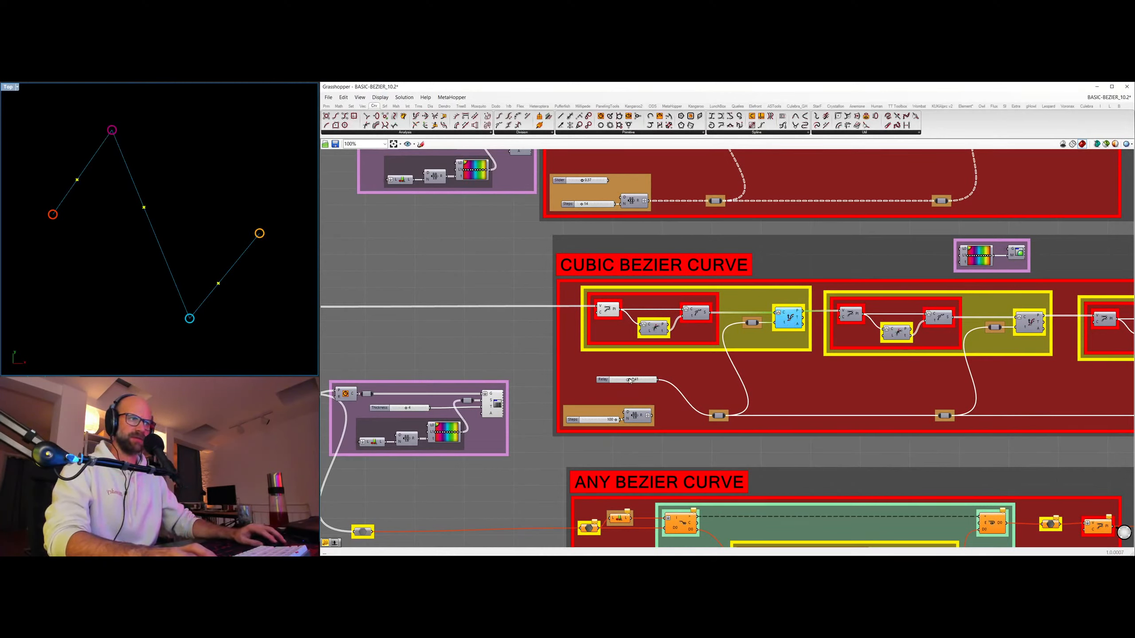
mouse_move(652, 380)
left_mouse_down()
mouse_move(613, 381)
mouse_move(639, 378)
left_mouse_up()
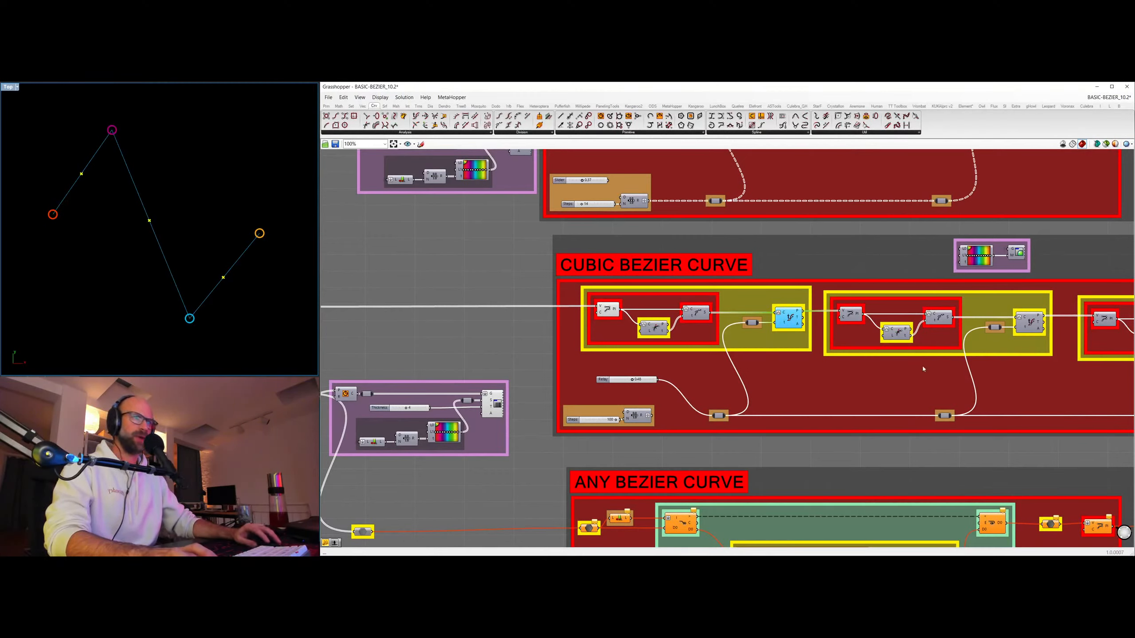
Turn on the coloured preview of the cubic group's second-stage segments and lower the decimal slider.
left_click(1018, 253)
key("ctrl+q")
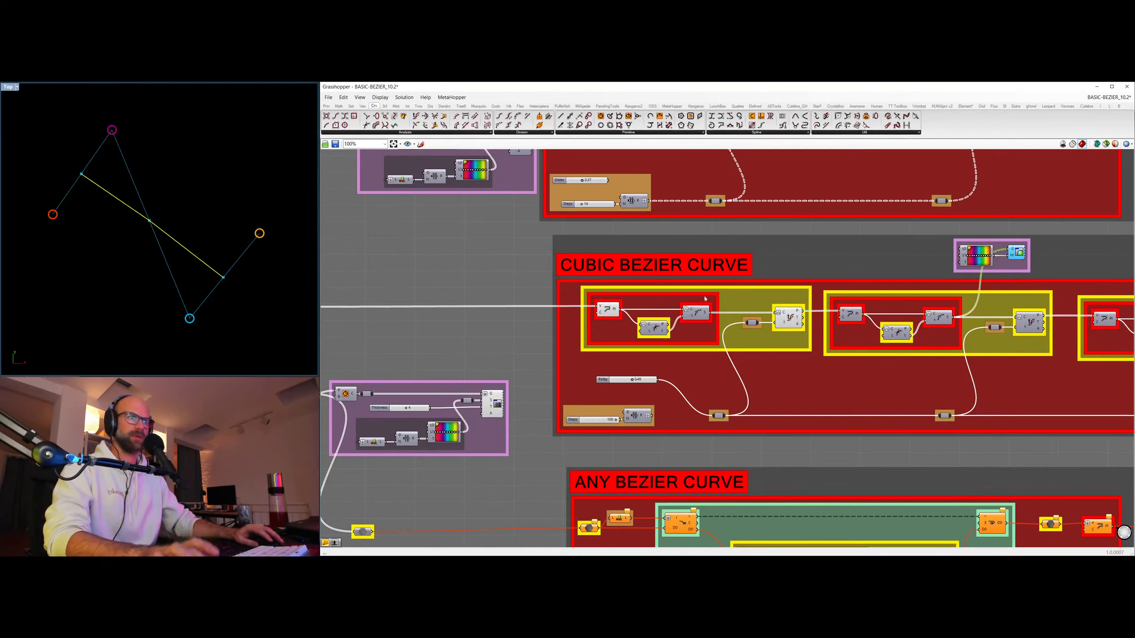
left_click_drag(632, 381, 626, 380)
Preview the points evaluated in the cubic group's second stage and set the decimal slider to 0.27.
left_click(1030, 325)
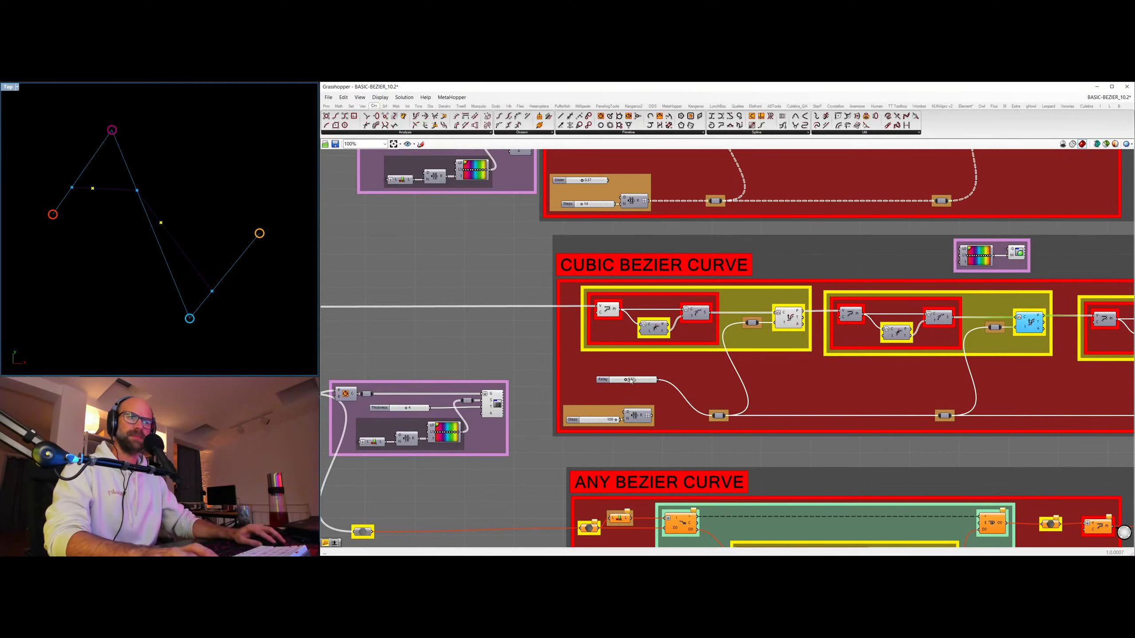
left_click_drag(631, 380, 624, 379)
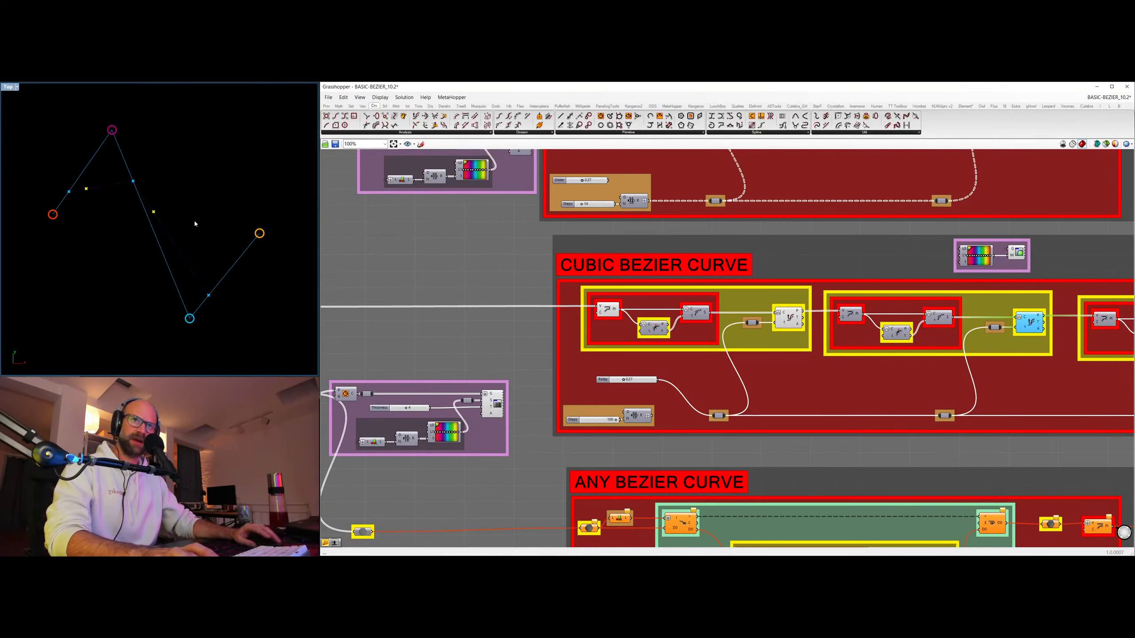
Preview the cubic group's third-stage line, set the decimal slider to 0.16, and replace the plain line with its coloured preview.
right_click_drag(1108, 325, 926, 330)
left_click(923, 326)
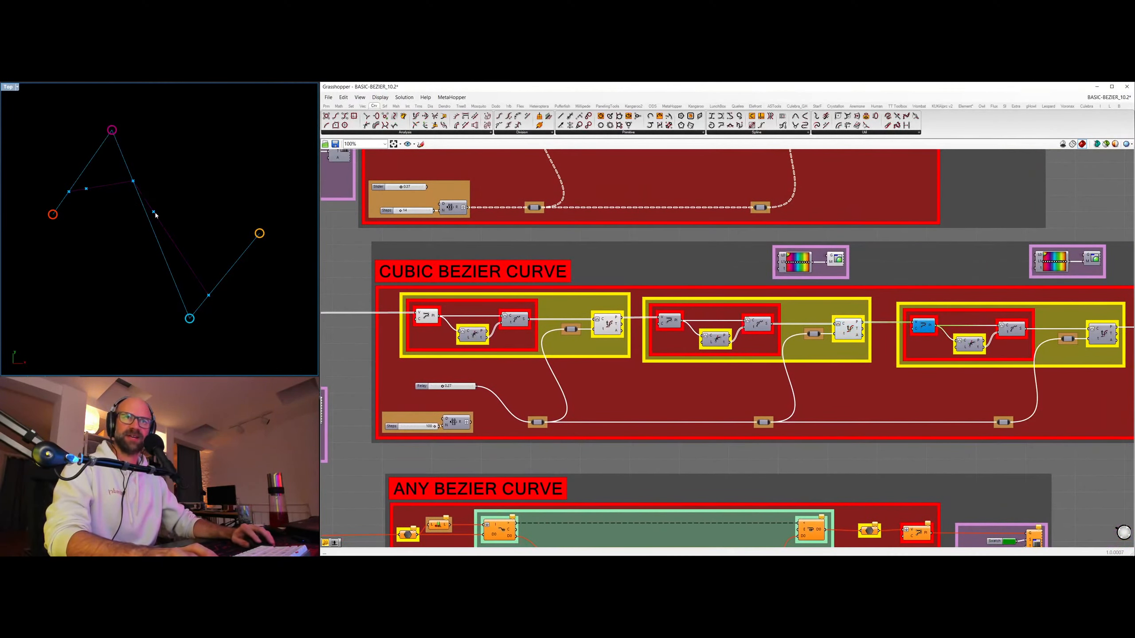
key("ctrl+q")
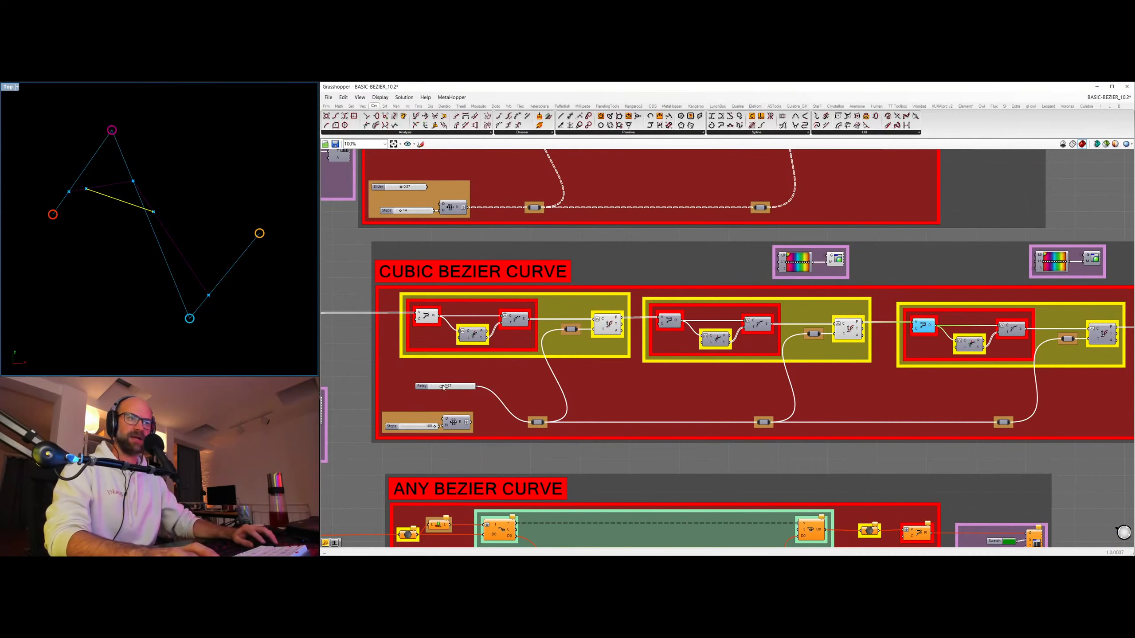
mouse_move(443, 387)
left_mouse_down()
mouse_move(460, 387)
mouse_move(438, 387)
left_mouse_up()
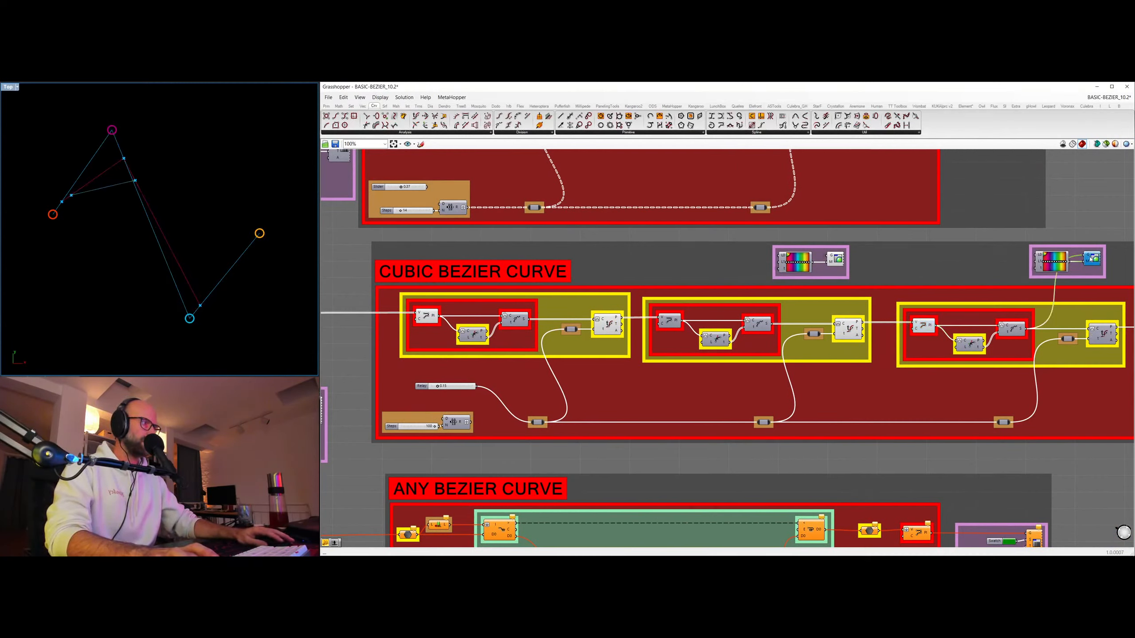
Preview the point evaluated in the cubic group's third stage and set the decimal slider to 0.86.
left_click(1102, 334)
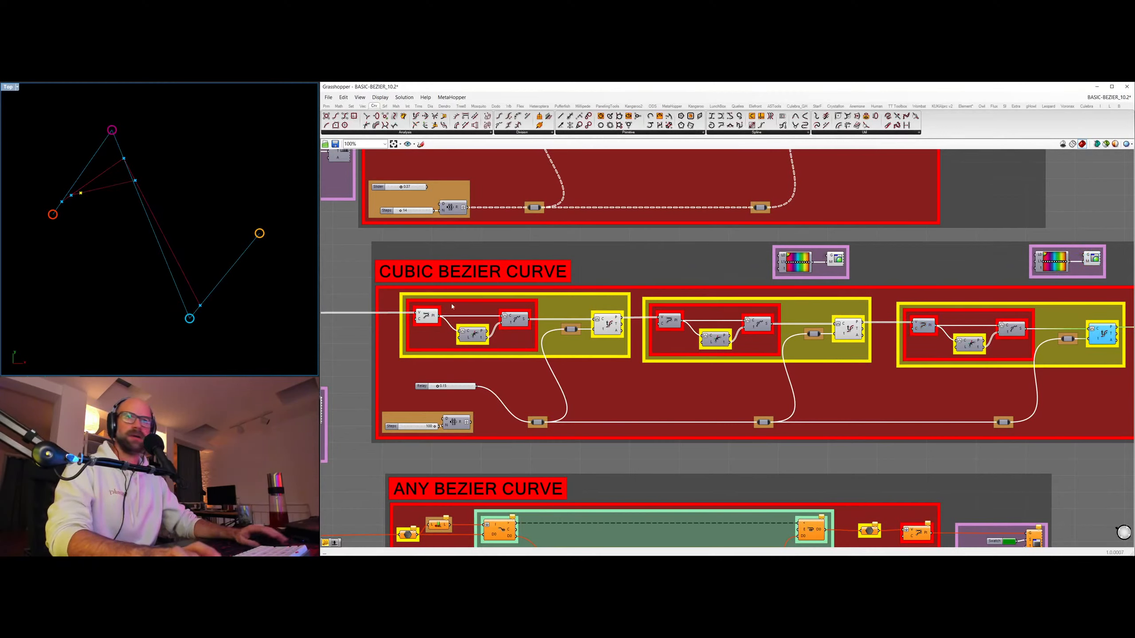
left_click_drag(438, 386, 470, 383)
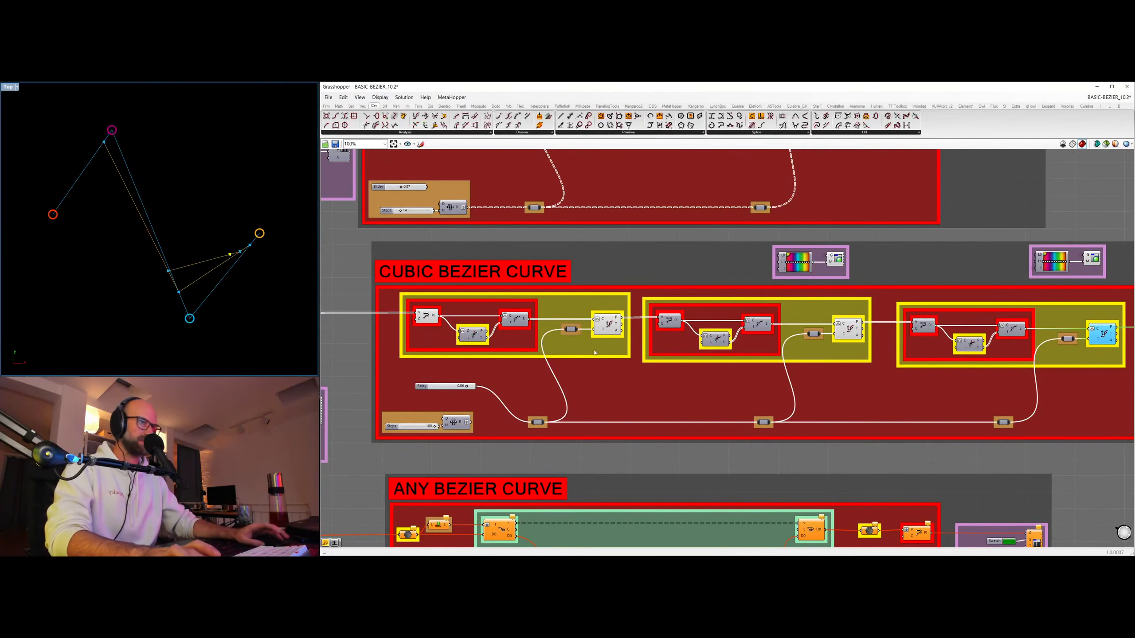
Feed the cubic group's stages from the Range component instead of the decimal slider, and hide the evaluated points of all three stages.
scroll(614, 316, "down", 2)
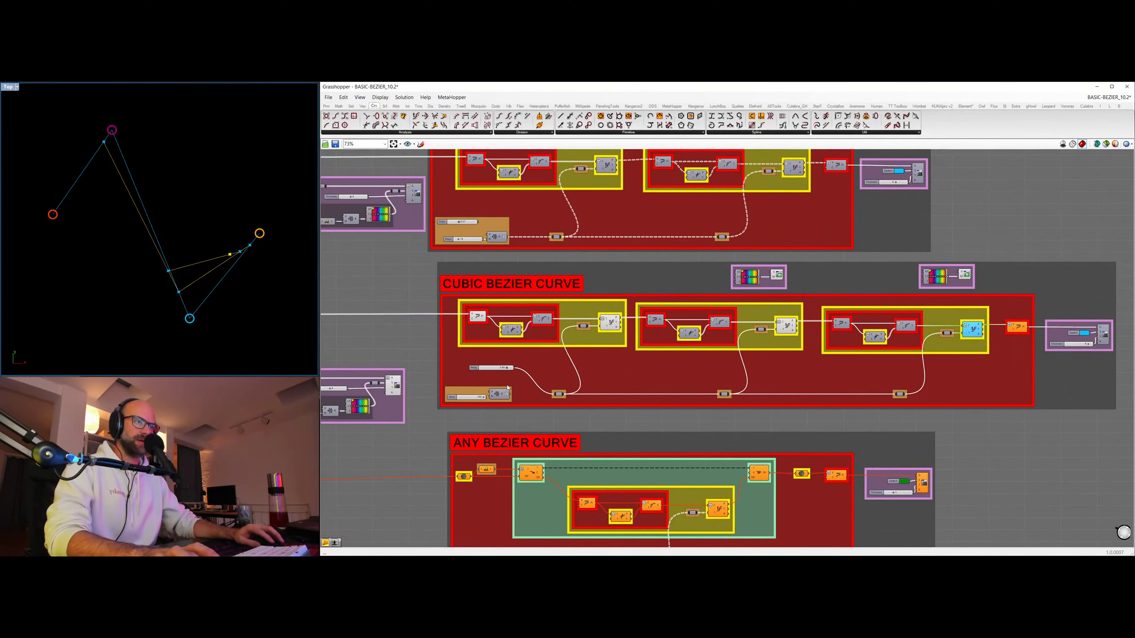
left_click_drag(511, 396, 558, 394)
left_click(610, 322)
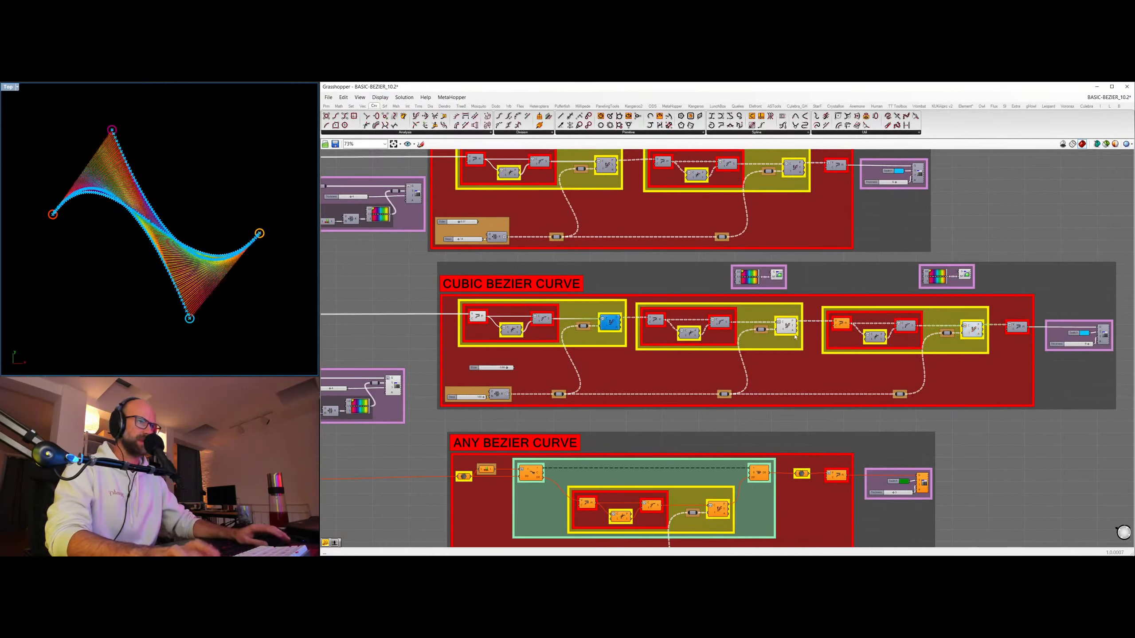
left_click(786, 325)
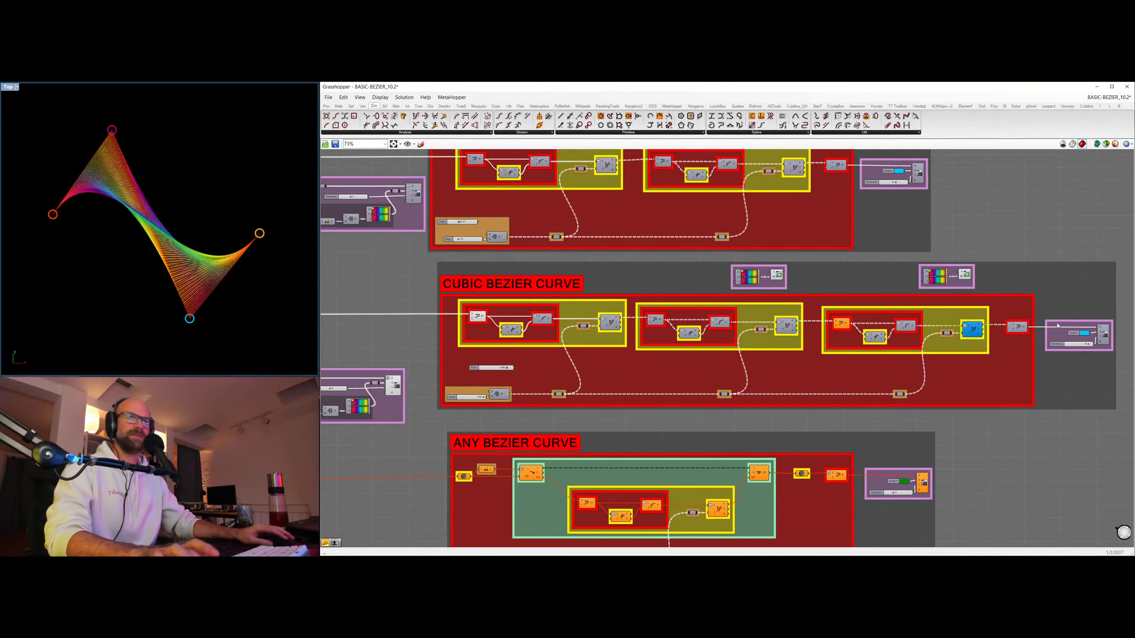
Turn on the thick preview of the finished cubic curve and hide both coloured segment previews.
left_click(967, 275)
left_click(1102, 335)
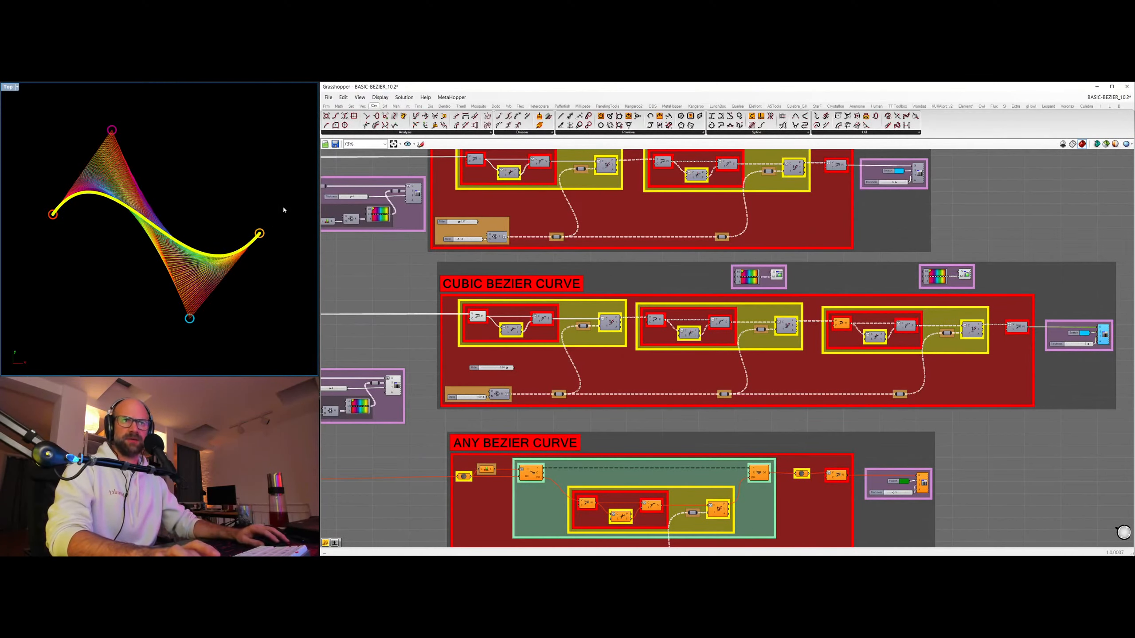
left_click(965, 276)
key("ctrl+q")
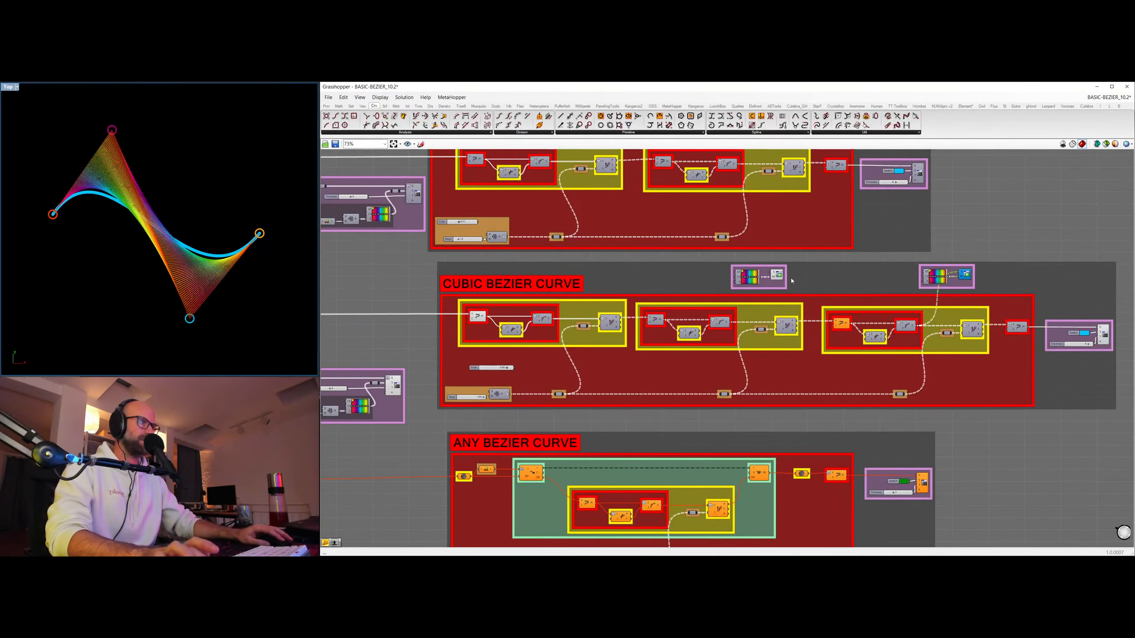
left_click(778, 275)
key("ctrl+q")
Select the cubic curve's source points and move its upper and lower inner control points slightly in the viewport.
right_click_drag(354, 271, 714, 282)
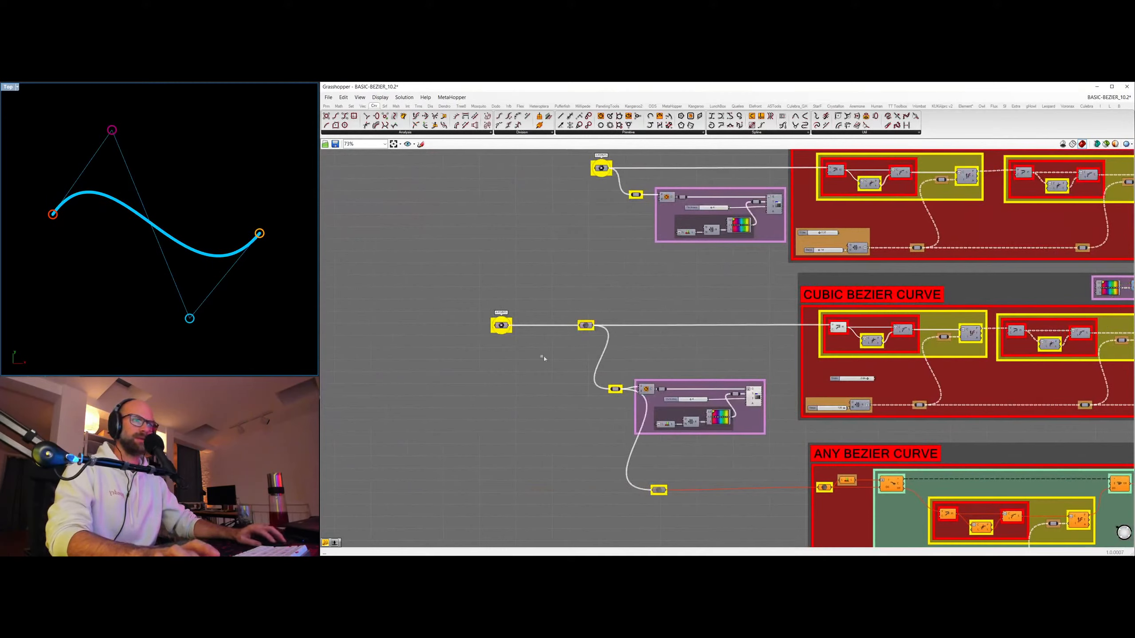
left_click(500, 326)
mouse_move(129, 113)
left_mouse_down()
mouse_move(110, 307)
mouse_move(1, 115)
mouse_move(160, 194)
mouse_move(125, 115)
left_mouse_up()
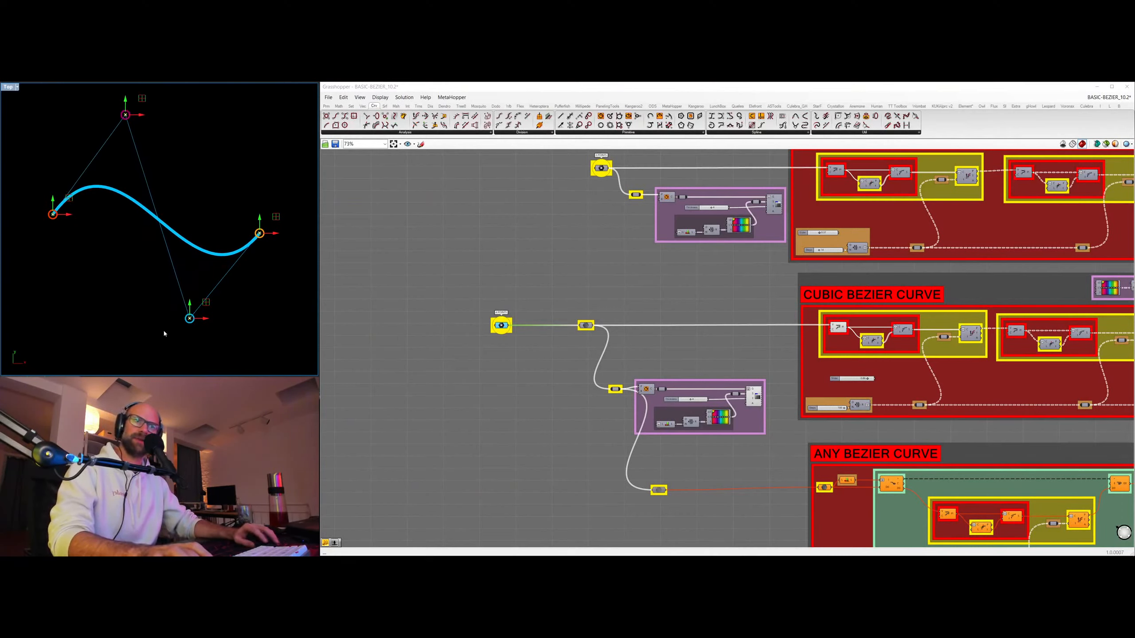
mouse_move(195, 303)
left_mouse_down()
mouse_move(231, 154)
mouse_move(196, 271)
mouse_move(203, 303)
left_mouse_up()
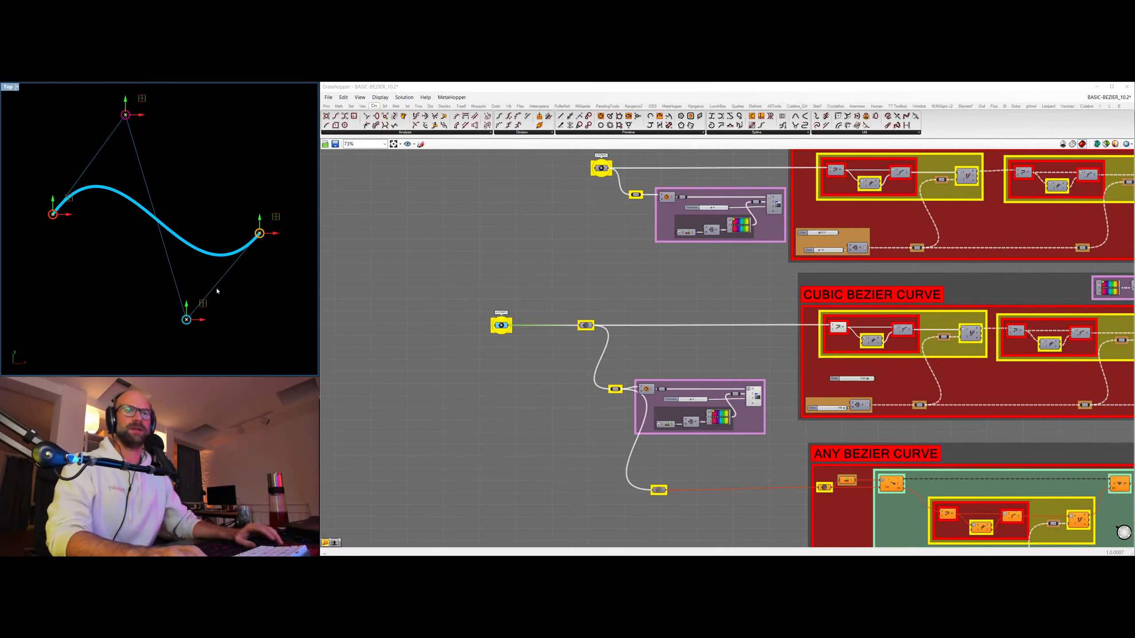
left_click(31, 247)
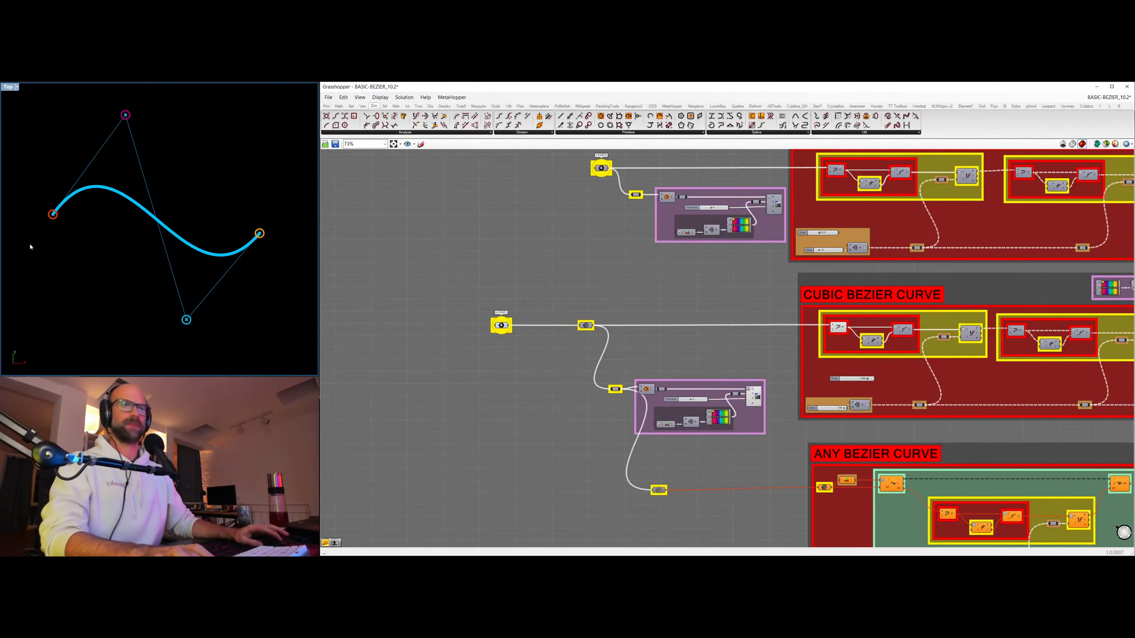
Hide the preview of the cubic group's control polygon and of its source point parameter.
left_click(837, 330)
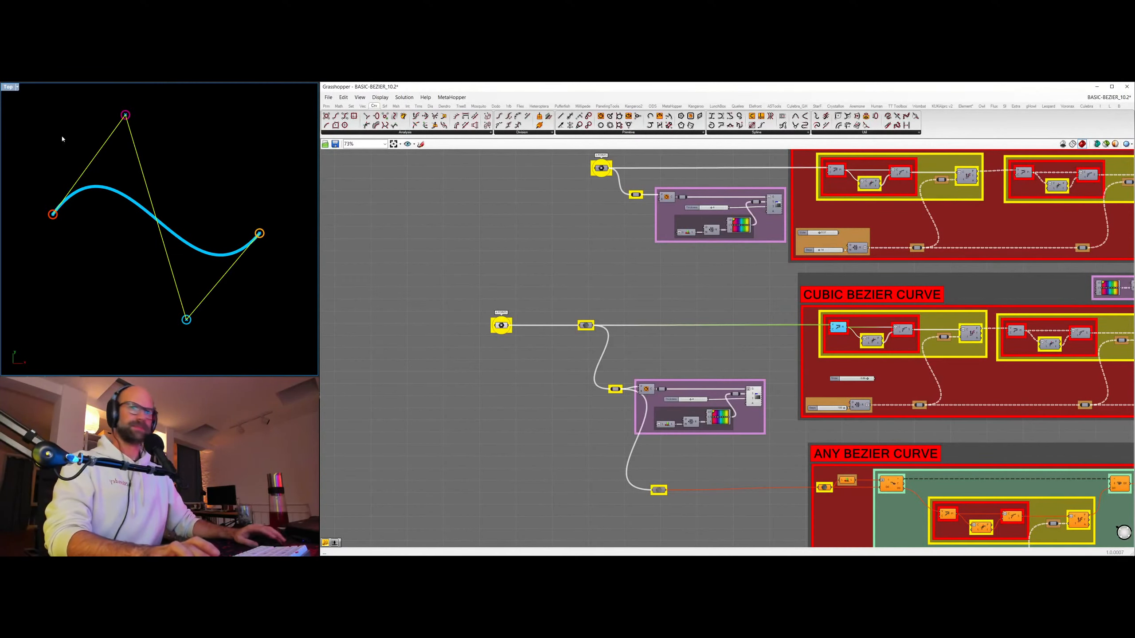
key("ctrl+q")
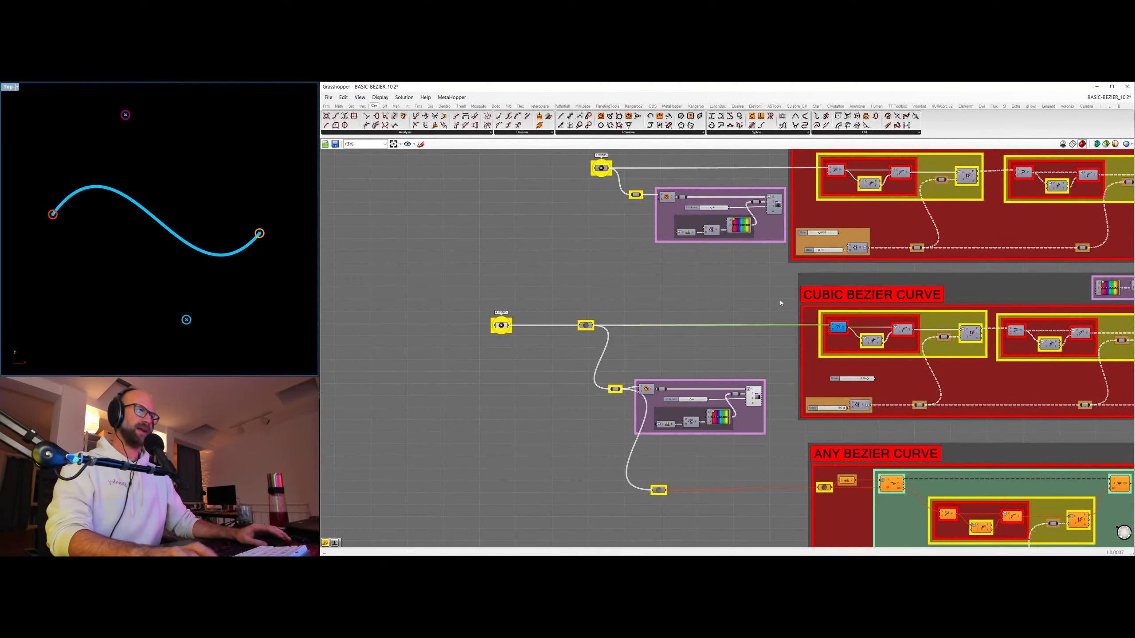
left_click(501, 328)
key("ctrl+q")
left_click(646, 317)
Examine the three repeated stages of the cubic group and how the same points reach the Any Bezier Curve group.
right_click_drag(814, 299, 666, 295)
scroll(822, 302, "down", 2)
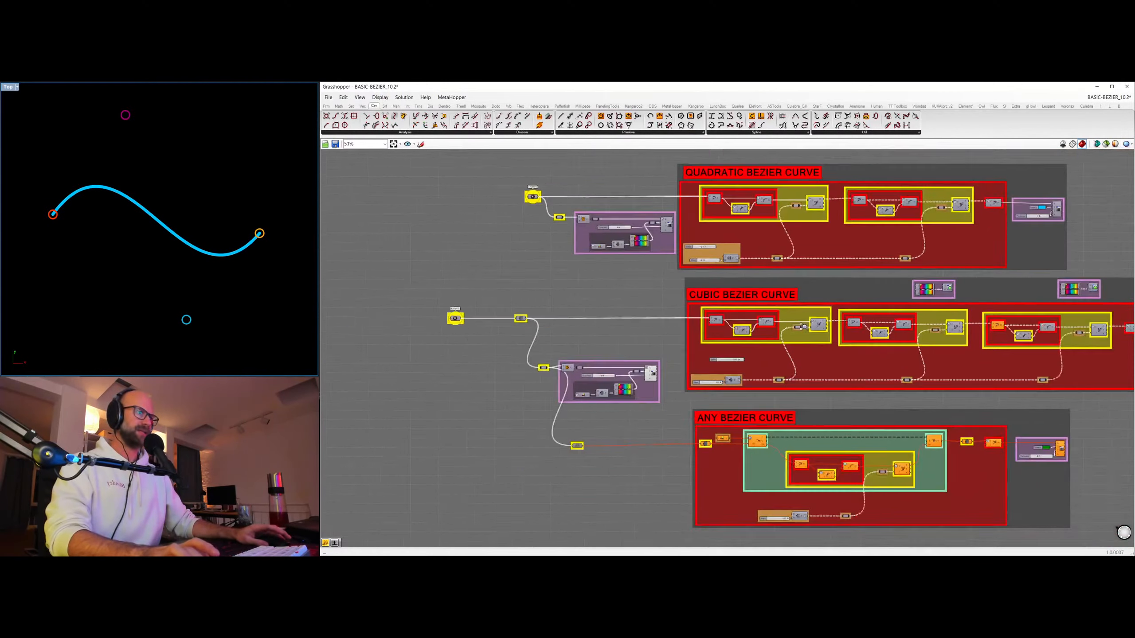
right_click_drag(883, 332, 740, 329)
scroll(626, 304, "up", 1)
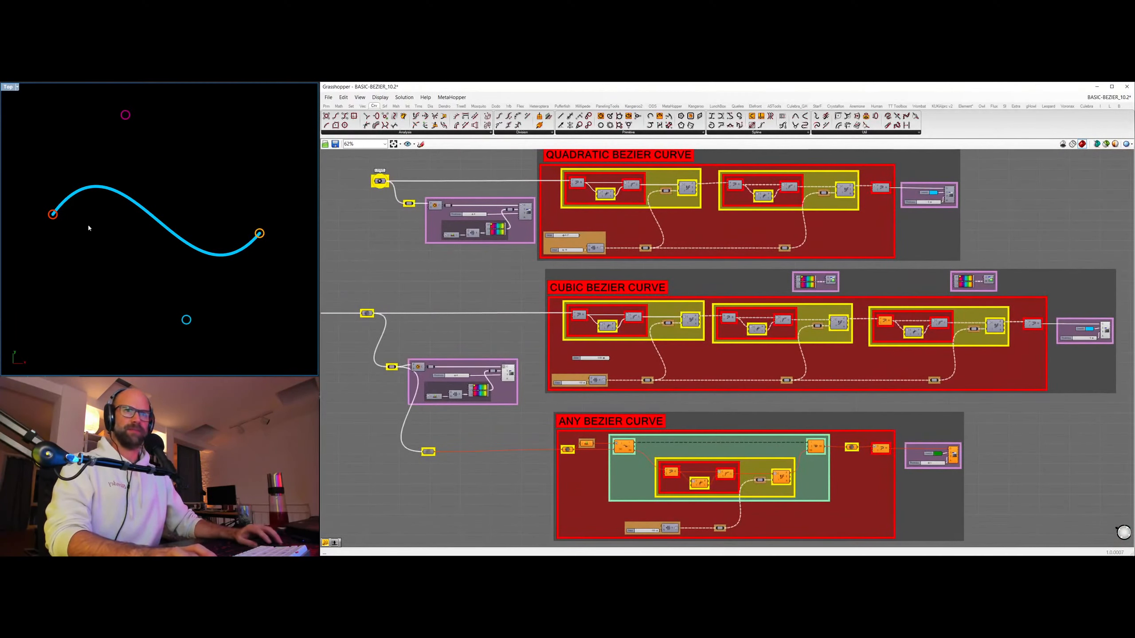
scroll(883, 317, "up", 1)
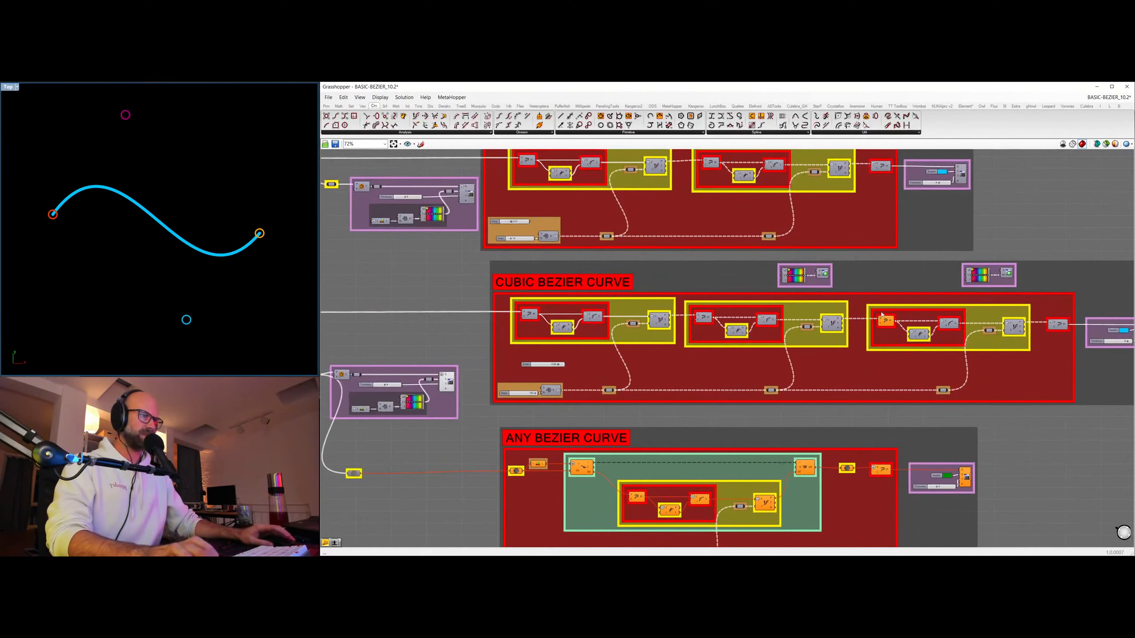
scroll(561, 407, "up", 2)
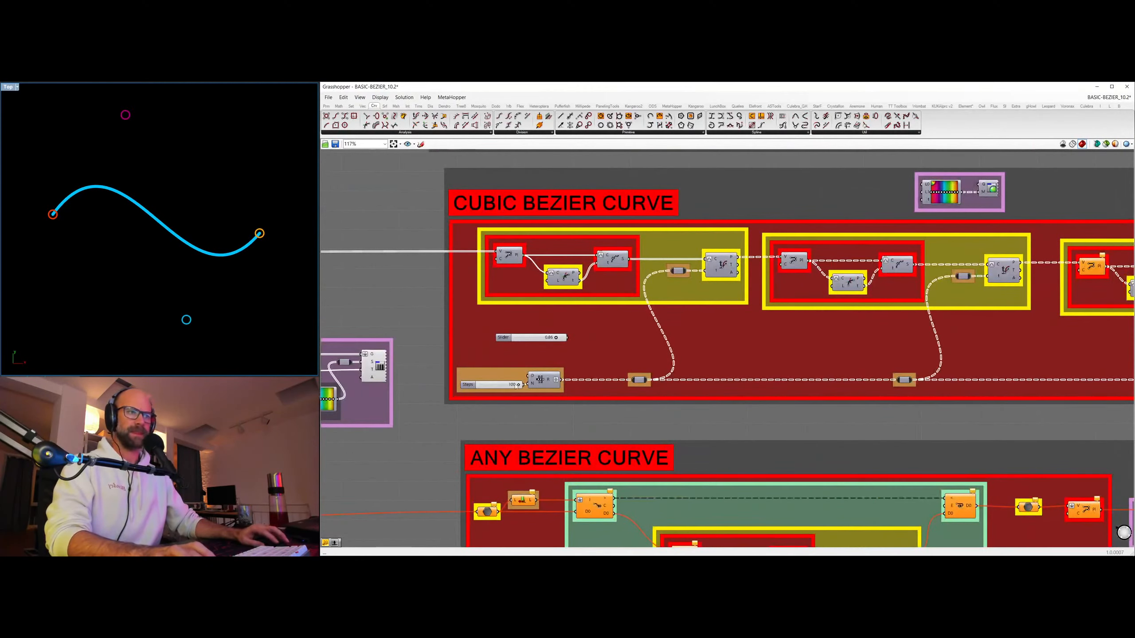
scroll(516, 265, "down", 1)
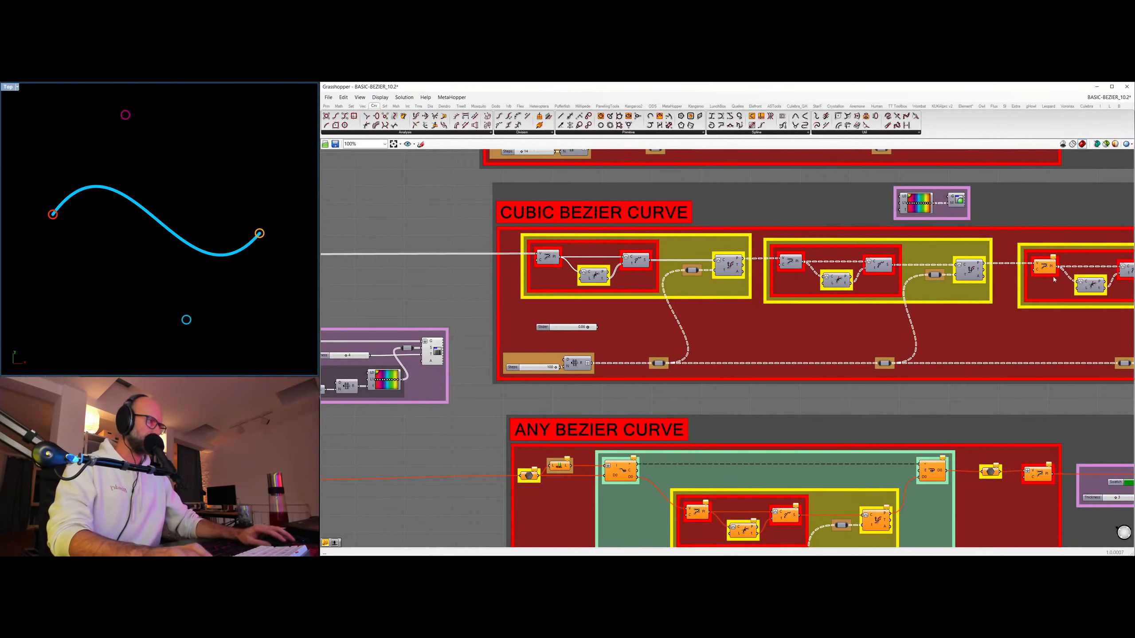
scroll(905, 340, "down", 2)
right_click_drag(916, 355, 891, 291)
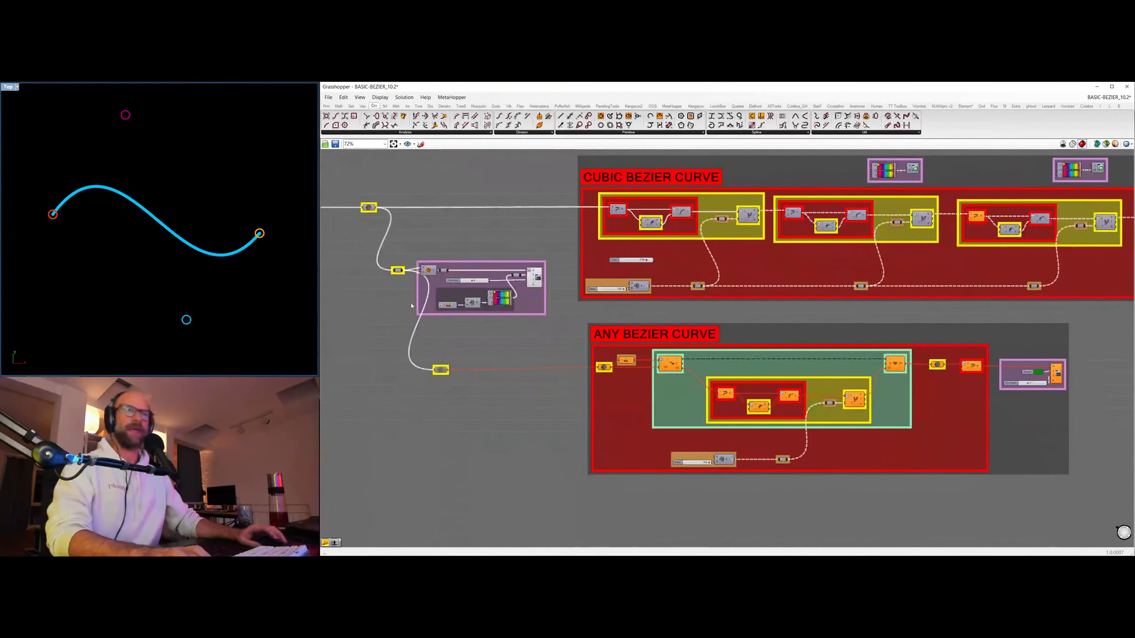
right_click_drag(822, 264, 707, 298)
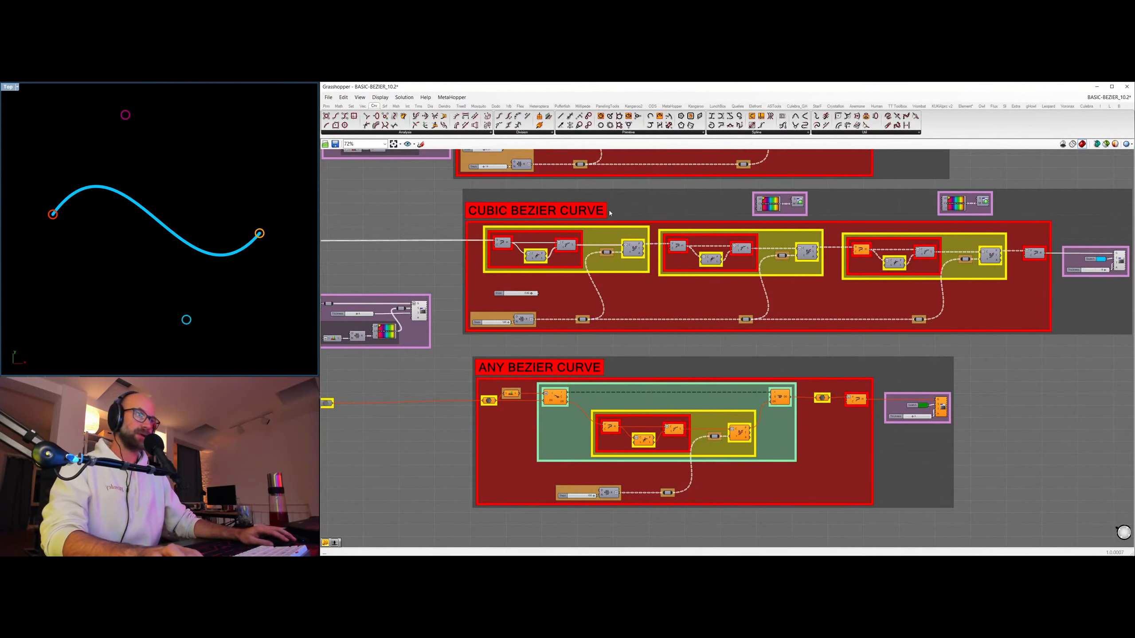
right_click_drag(496, 344, 585, 340)
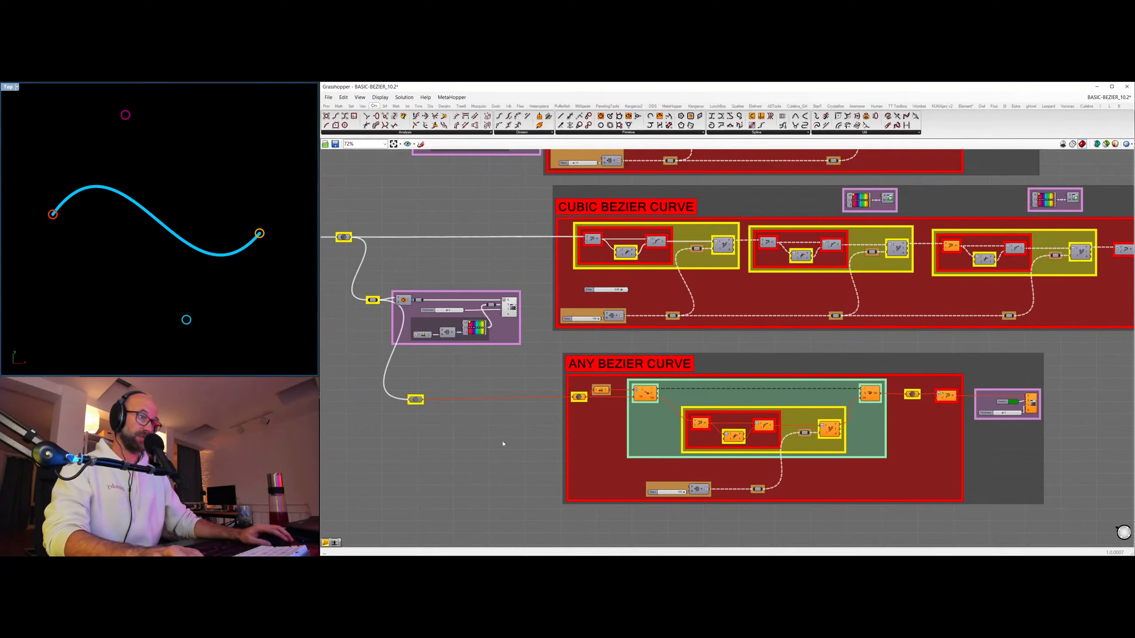
Enable the disabled relay that feeds the cubic control points into the Any Bezier Curve group.
left_click_drag(380, 375, 506, 455)
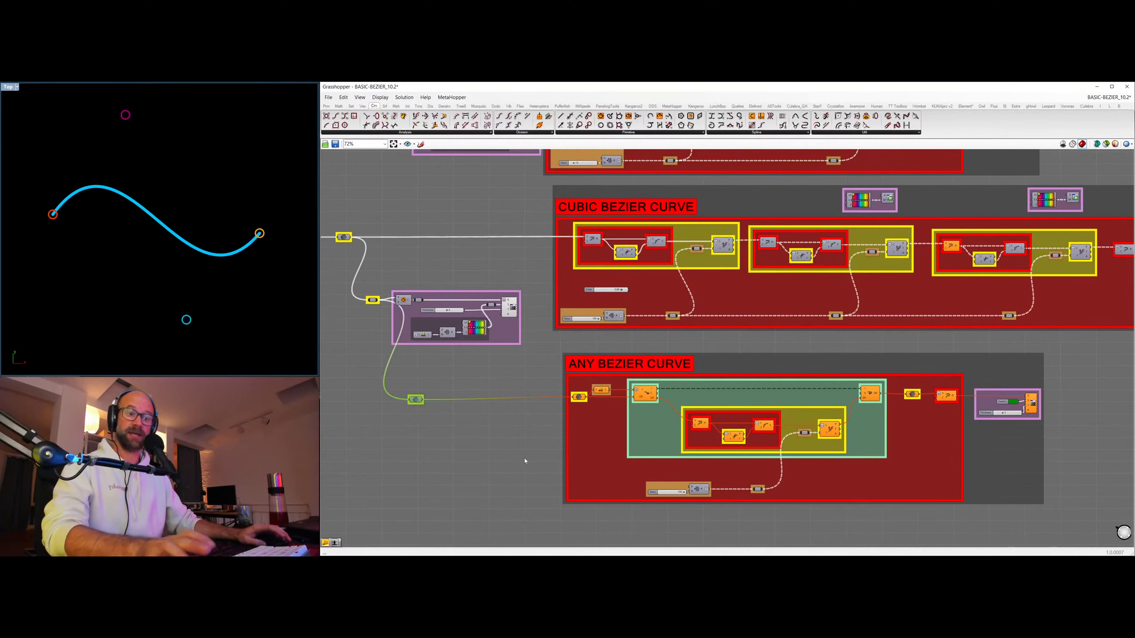
key("ctrl+e")
left_click(465, 406)
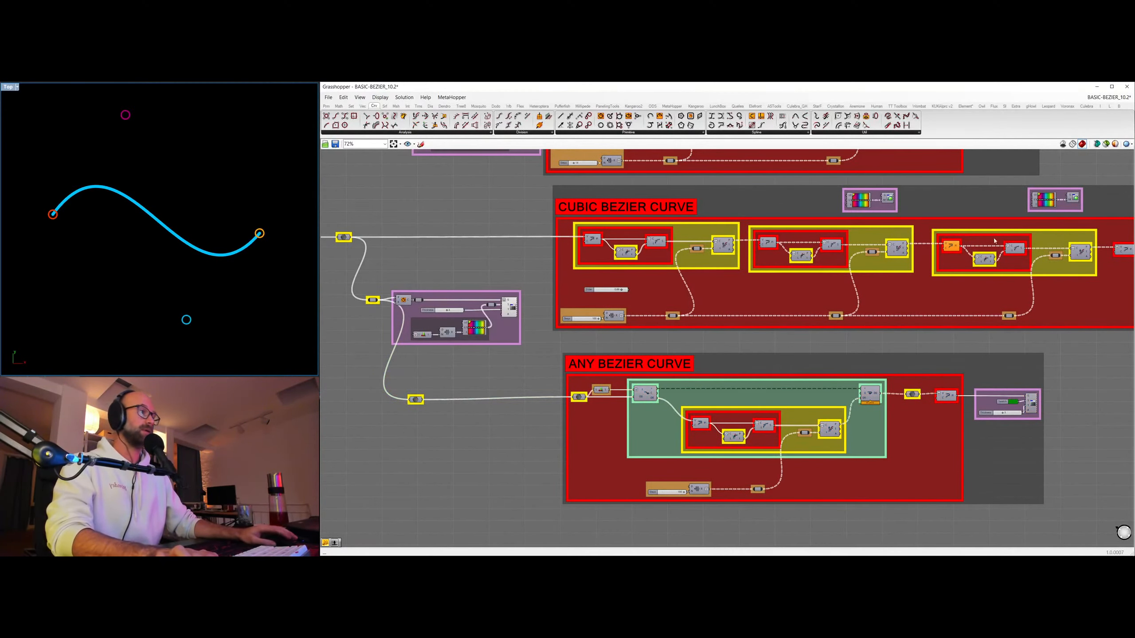
Hide the thick preview of the cubic curve and turn on the green curve preview of the Any Bezier Curve group.
right_click_drag(995, 241, 720, 254)
left_click(934, 270)
key("ctrl+q")
left_click(938, 374)
right_click_drag(664, 357, 1005, 295)
left_click(1098, 359)
key("ctrl+q")
left_click(522, 364)
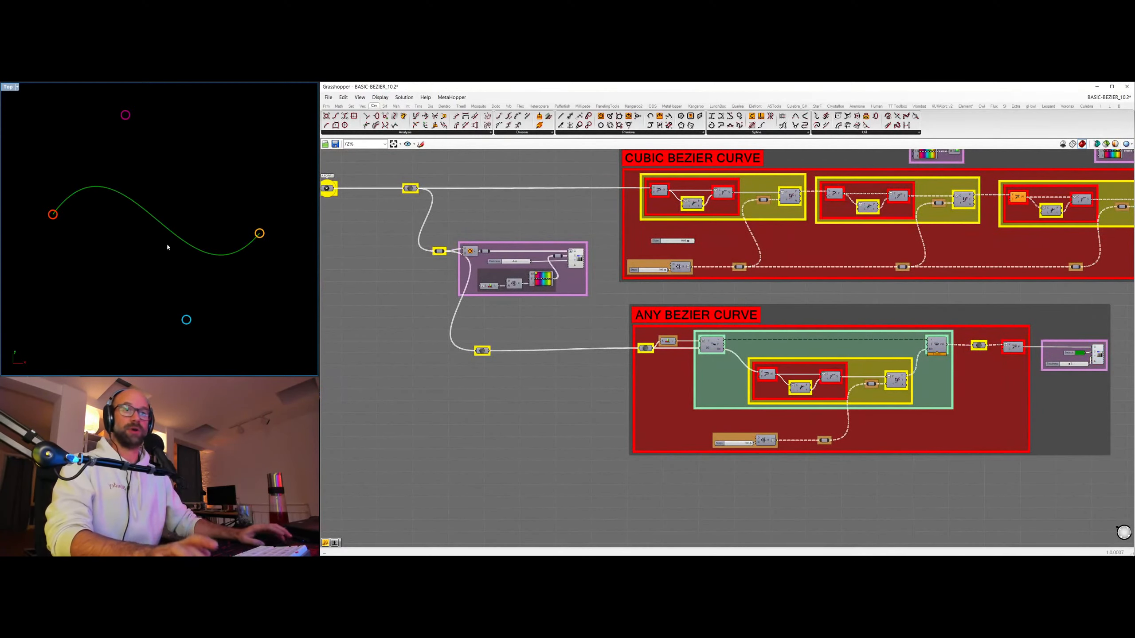
Set the Thickness slider of the Any Bezier Curve group's preview to 9.
right_click_drag(1113, 362, 905, 373)
scroll(895, 389, "up", 5)
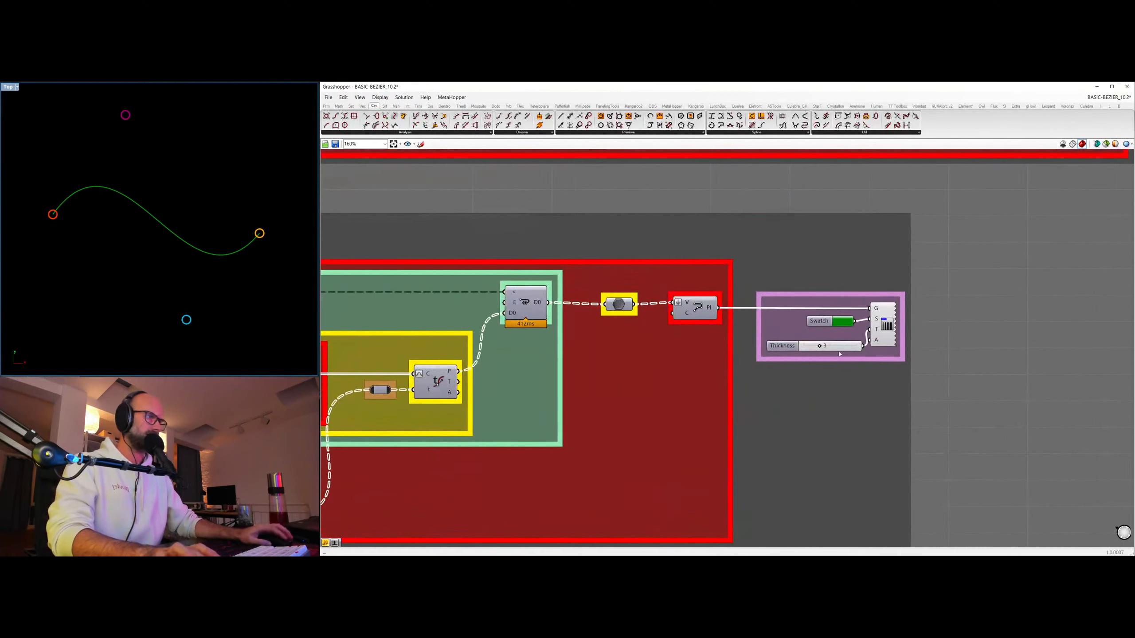
left_click_drag(822, 347, 855, 346)
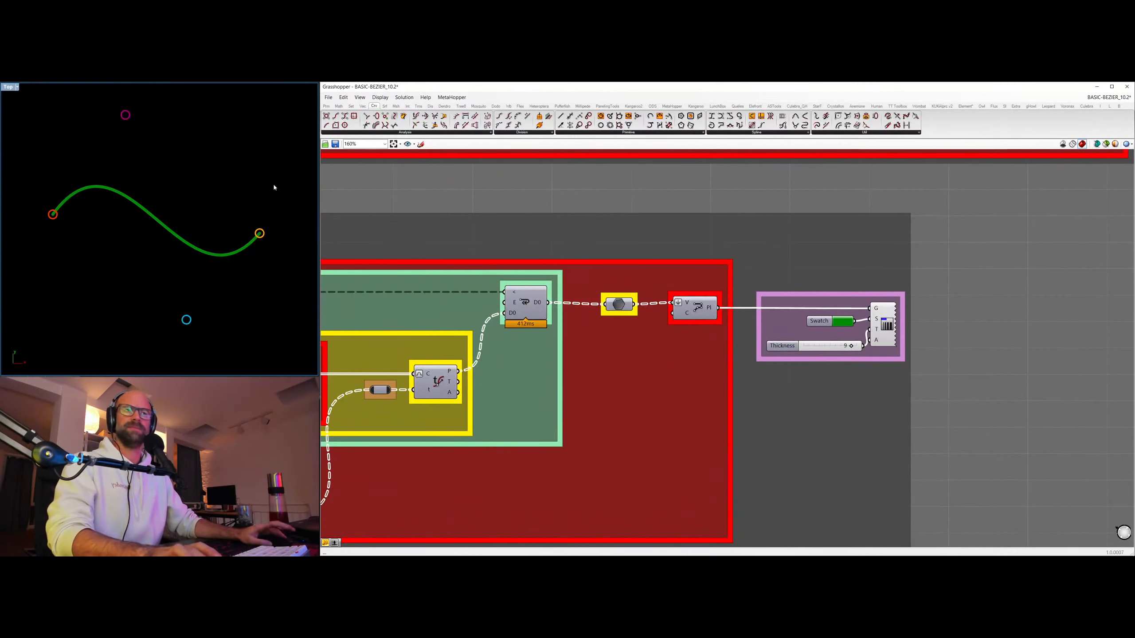
Compare the cubic group's repeated stages with the single looped stage in the Any Bezier Curve group.
scroll(515, 254, "down", 1)
scroll(516, 254, "down", 6)
right_click_drag(562, 294, 802, 334)
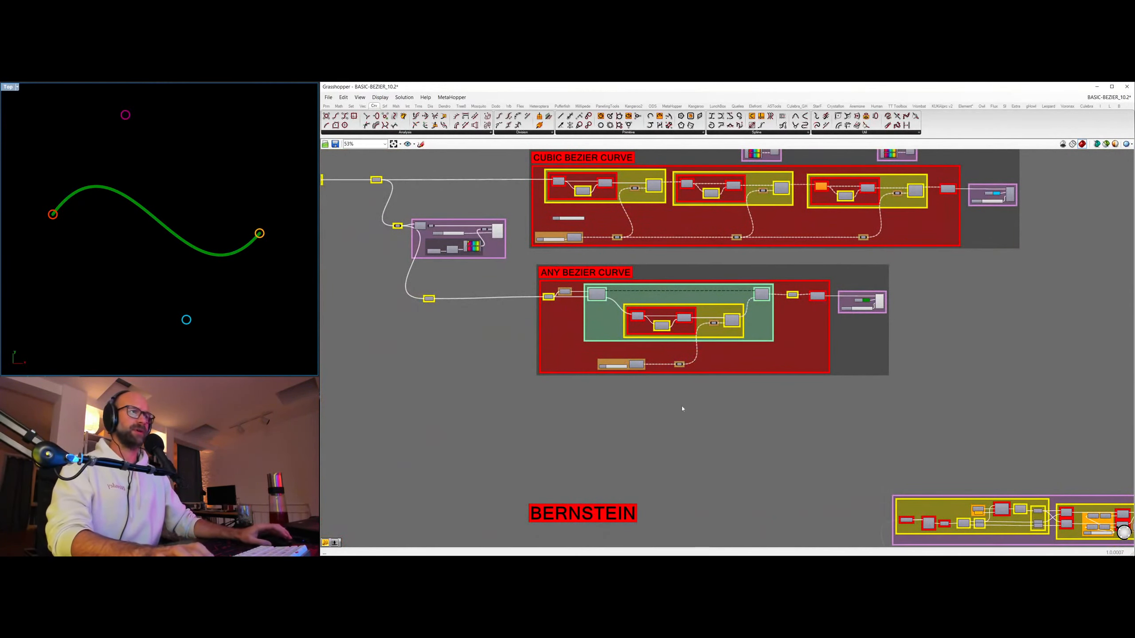
right_click_drag(656, 351, 740, 393)
scroll(821, 346, "up", 3)
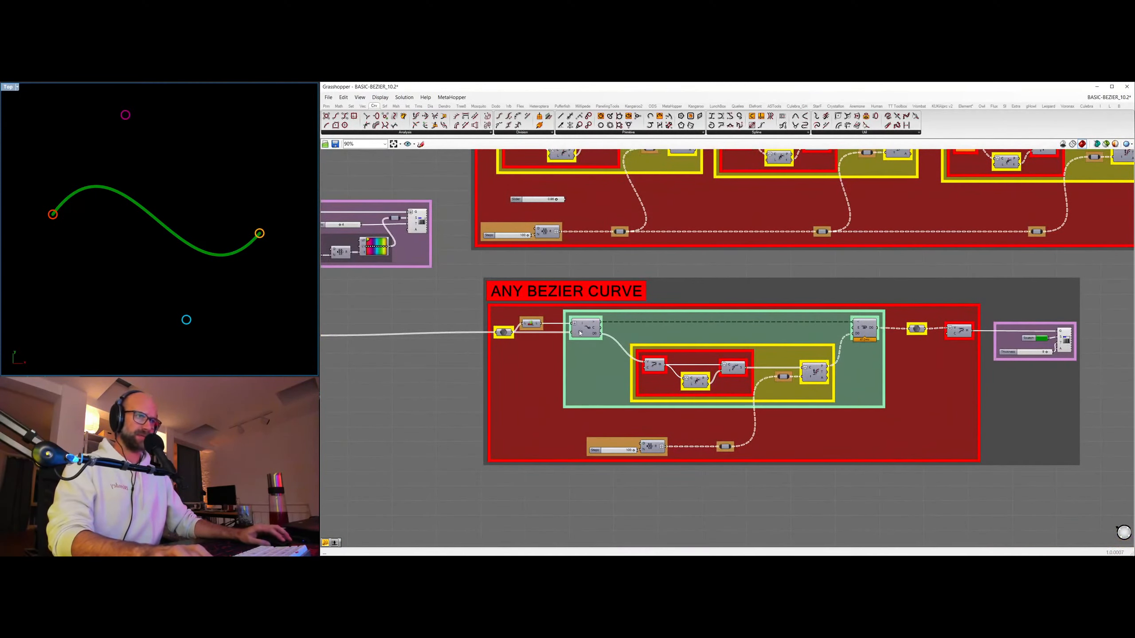
scroll(798, 219, "down", 3)
right_click_drag(794, 323, 770, 366)
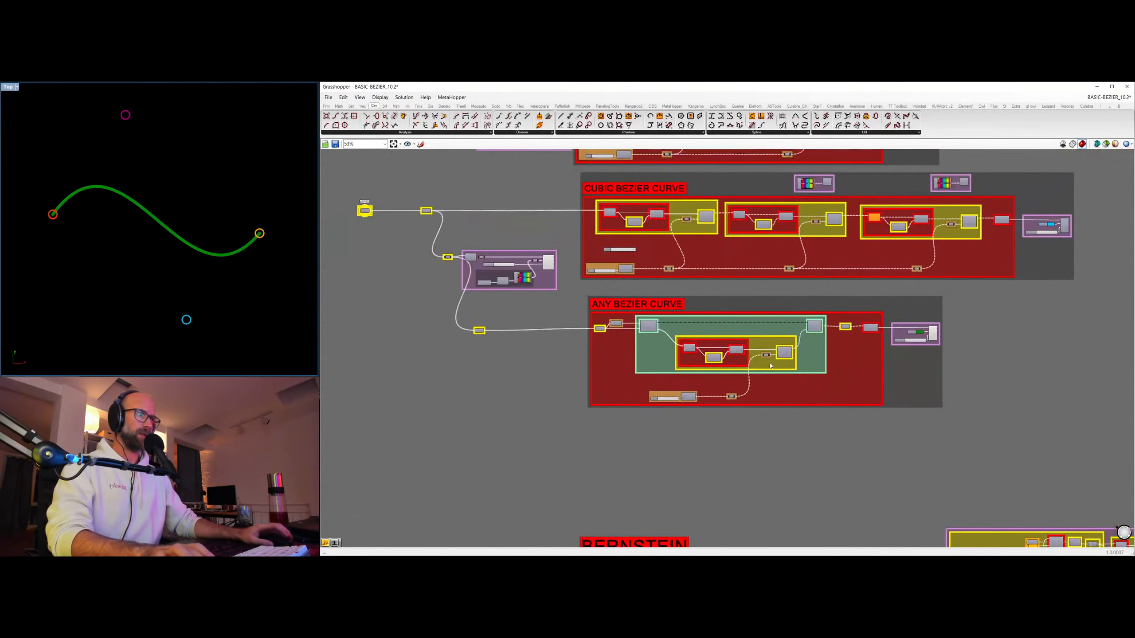
scroll(679, 325, "up", 4)
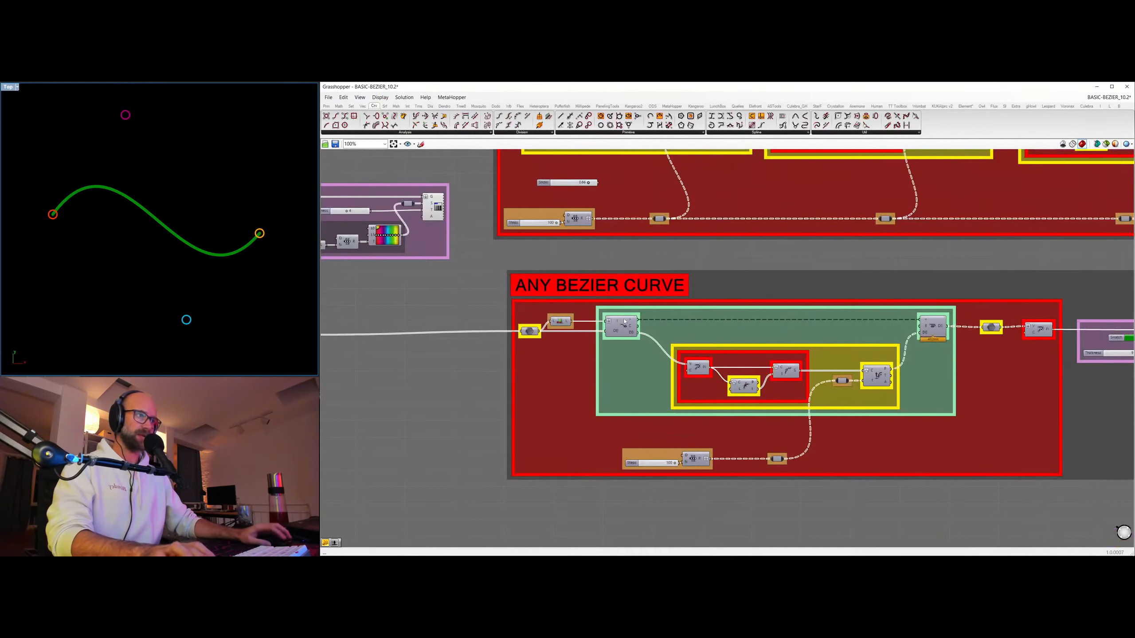
Examine the loop start and loop end components of the Any Bezier Curve group and the small component feeding the loop start.
left_click(621, 326)
left_click(930, 330)
left_click(622, 326)
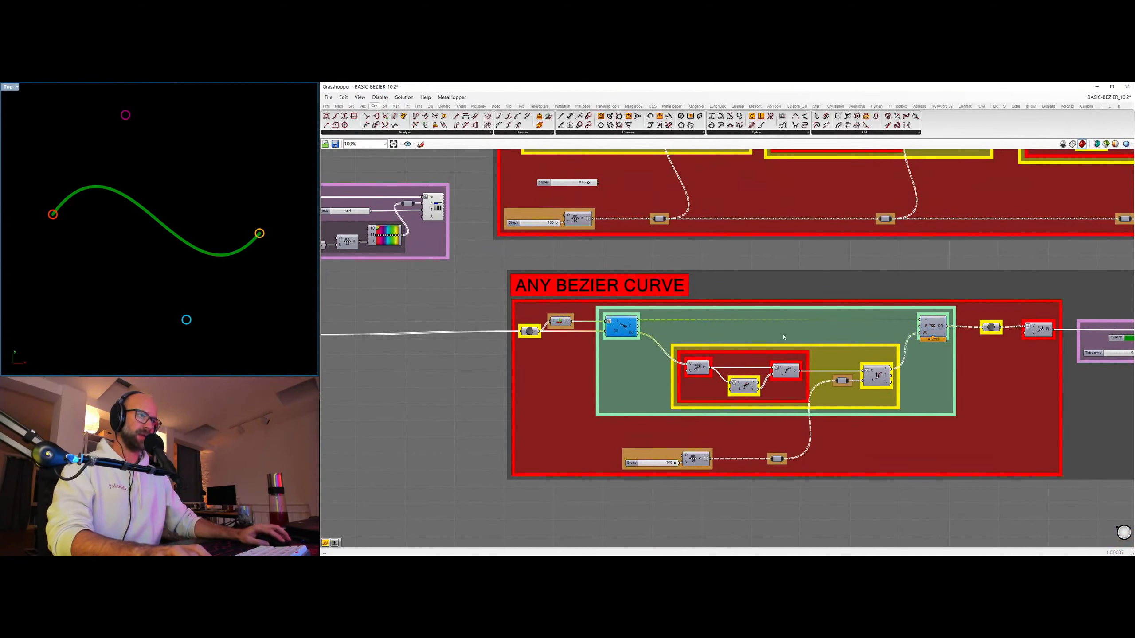
left_click(931, 329)
left_click(621, 325)
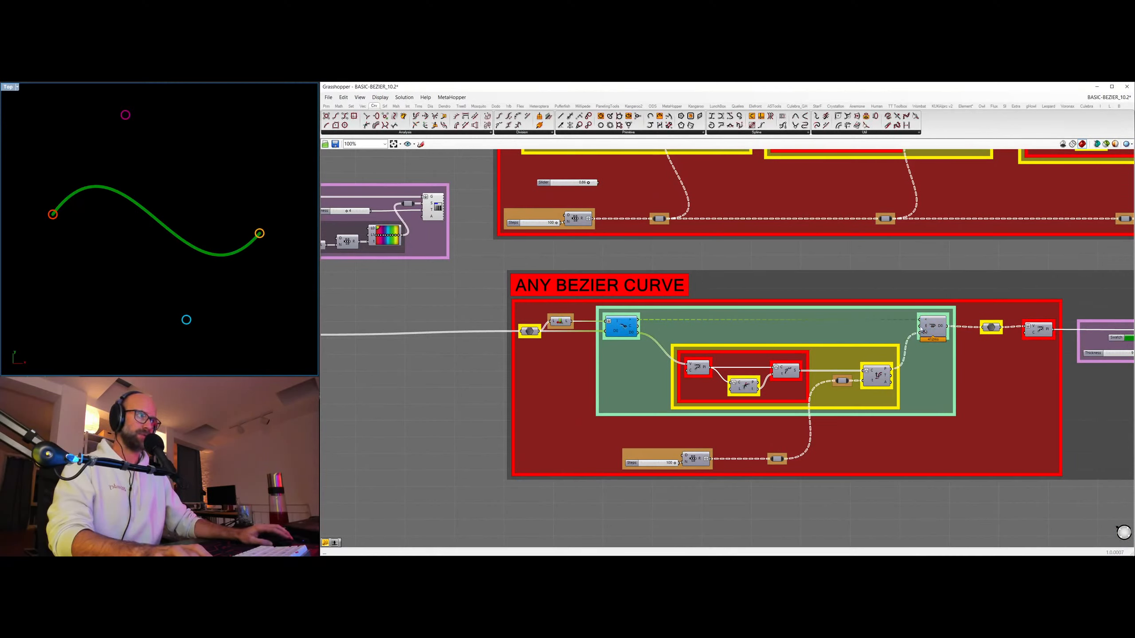
left_click(922, 331)
left_click(625, 328)
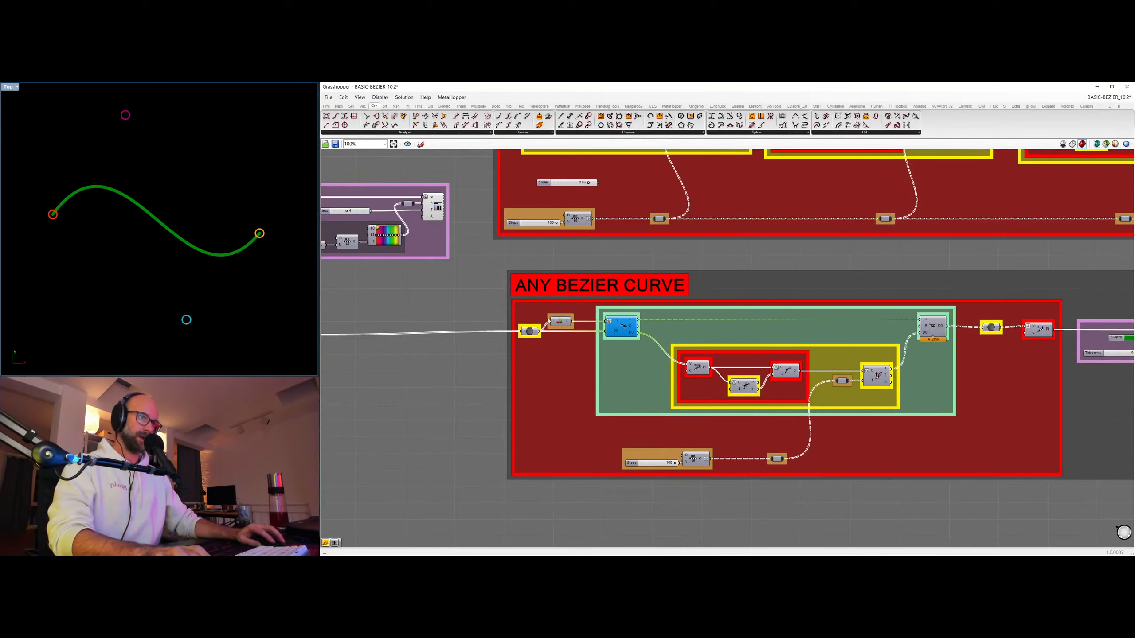
left_click(567, 322)
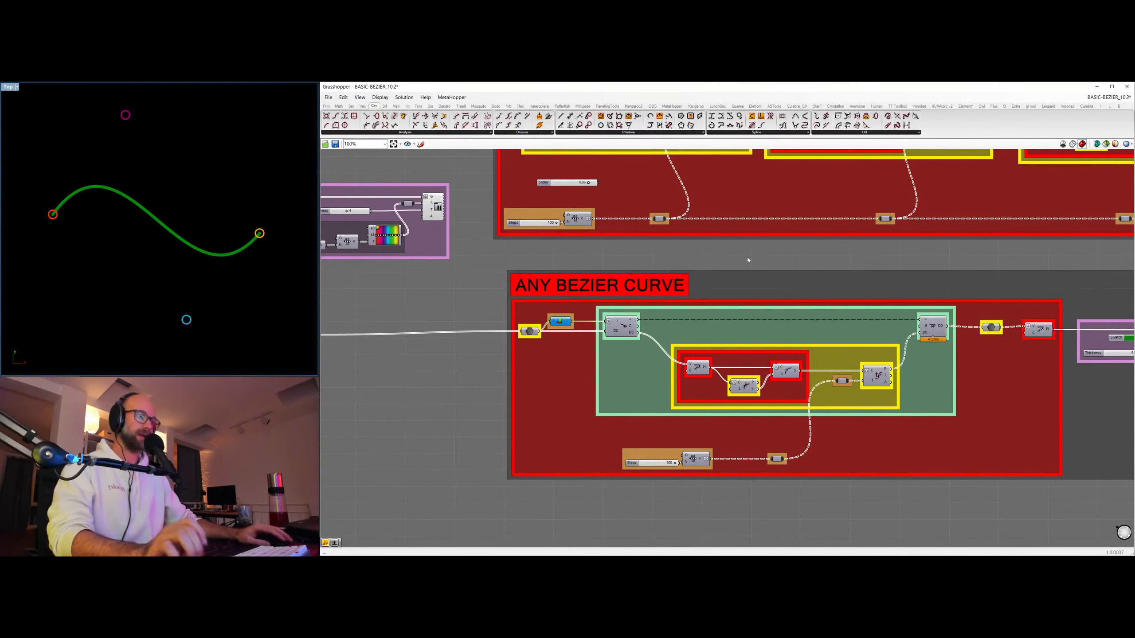
Select the source point parameter and move the upper control point down toward the middle of the green curve.
scroll(825, 296, "down", 3)
right_click_drag(825, 295, 778, 300)
right_click_drag(606, 338, 835, 409)
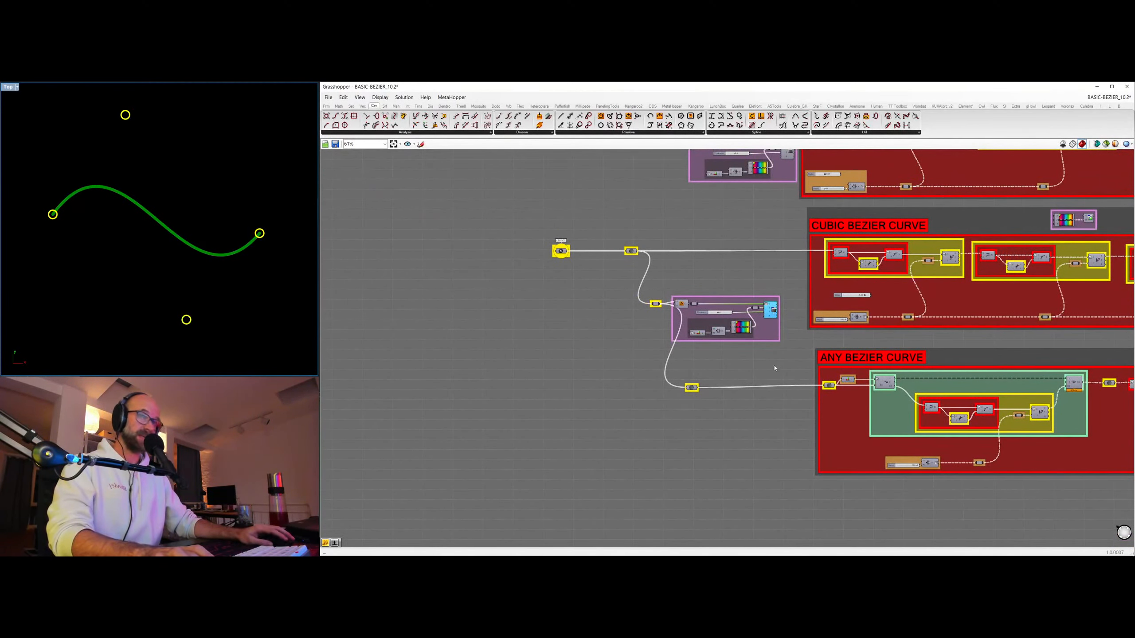
left_click_drag(519, 213, 610, 304)
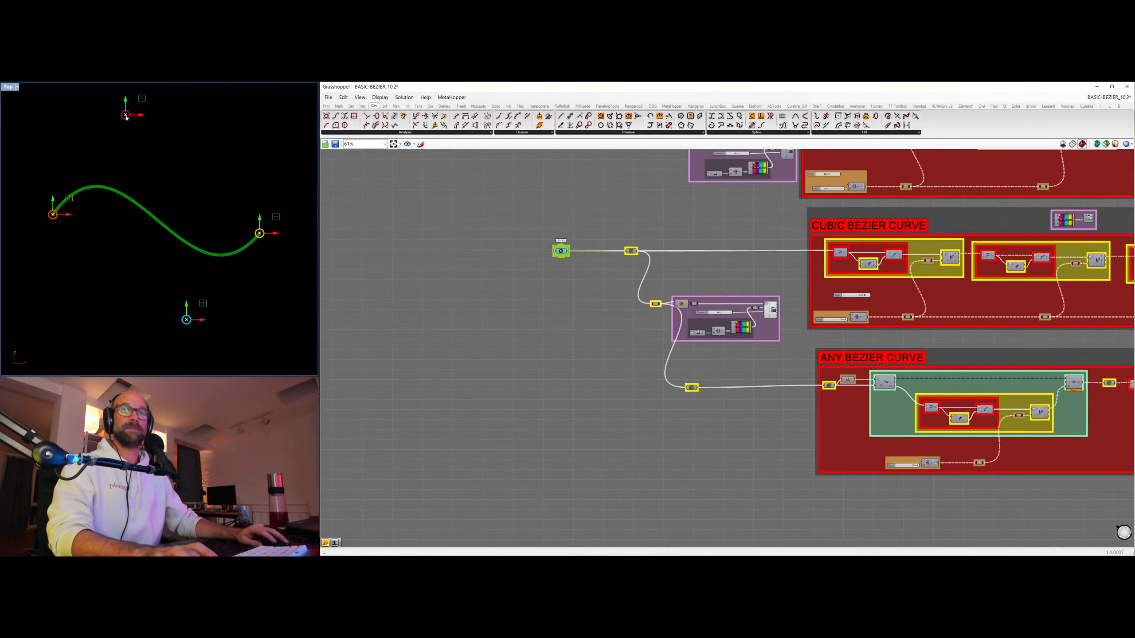
left_click_drag(125, 114, 133, 258)
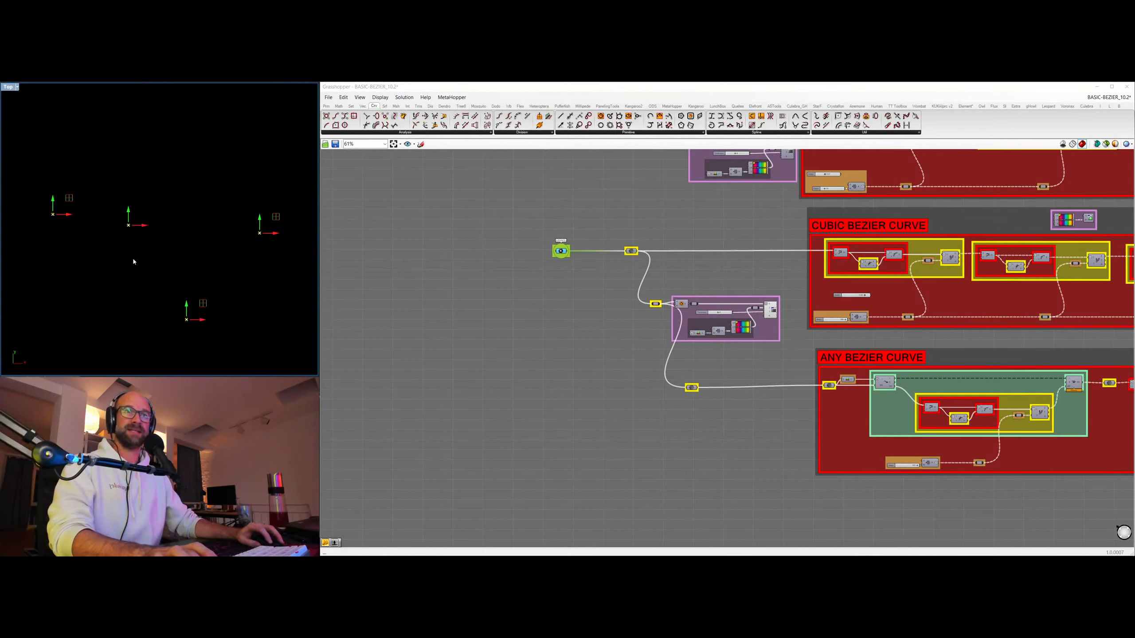
Move the control point near the curve's middle back up, well above the green curve, and inspect the data entering the Any Bezier Curve group.
left_click_drag(98, 293, 139, 113)
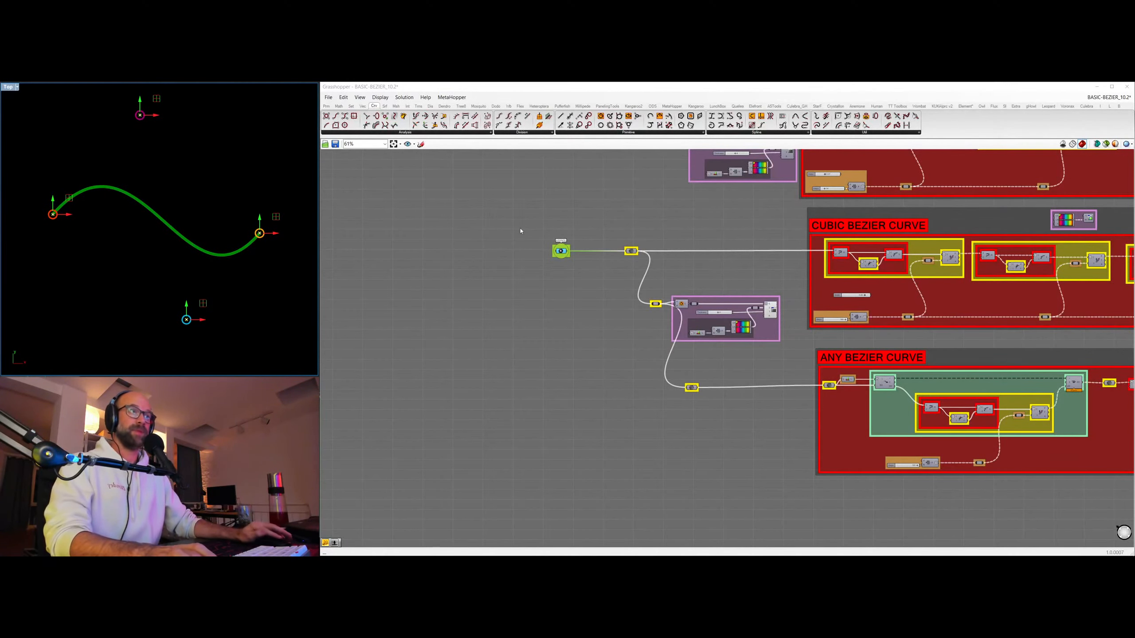
right_click_drag(909, 331, 730, 326)
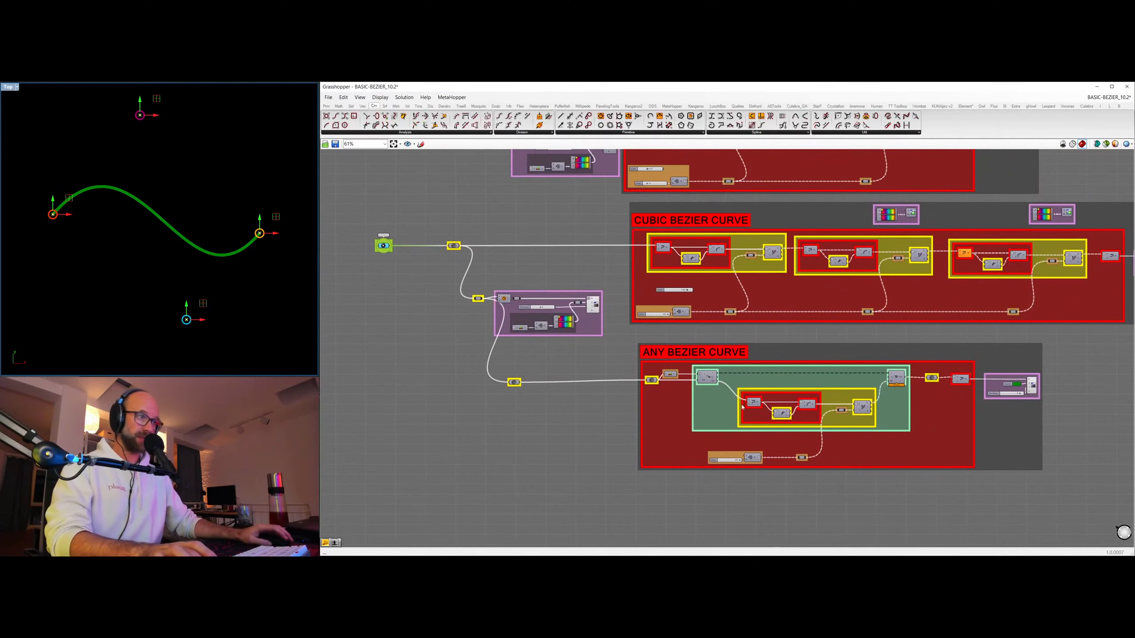
mouse_move(650, 380)
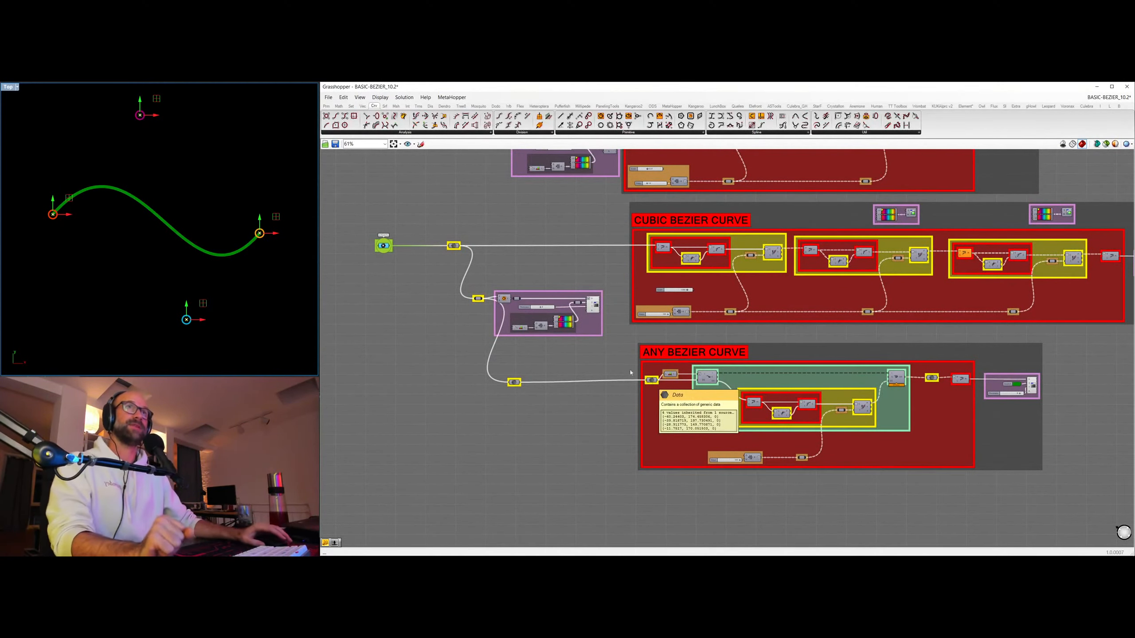
Turn off the previews of the Any Bezier curve, its source points and the coloured control point circles.
scroll(574, 387, "down", 3)
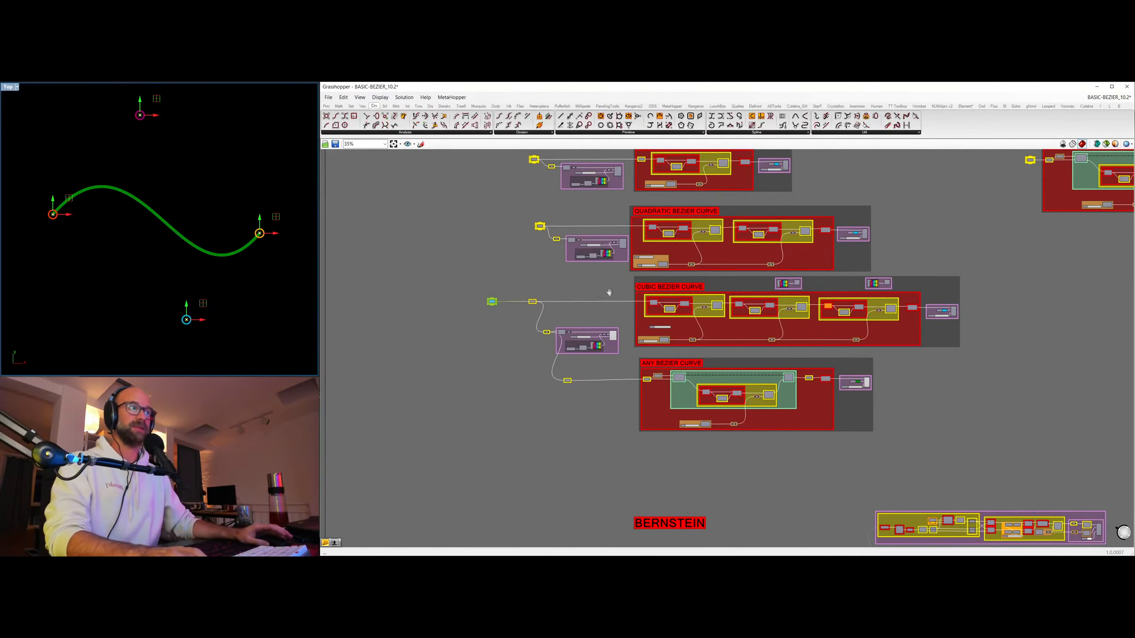
right_click_drag(609, 292, 583, 320)
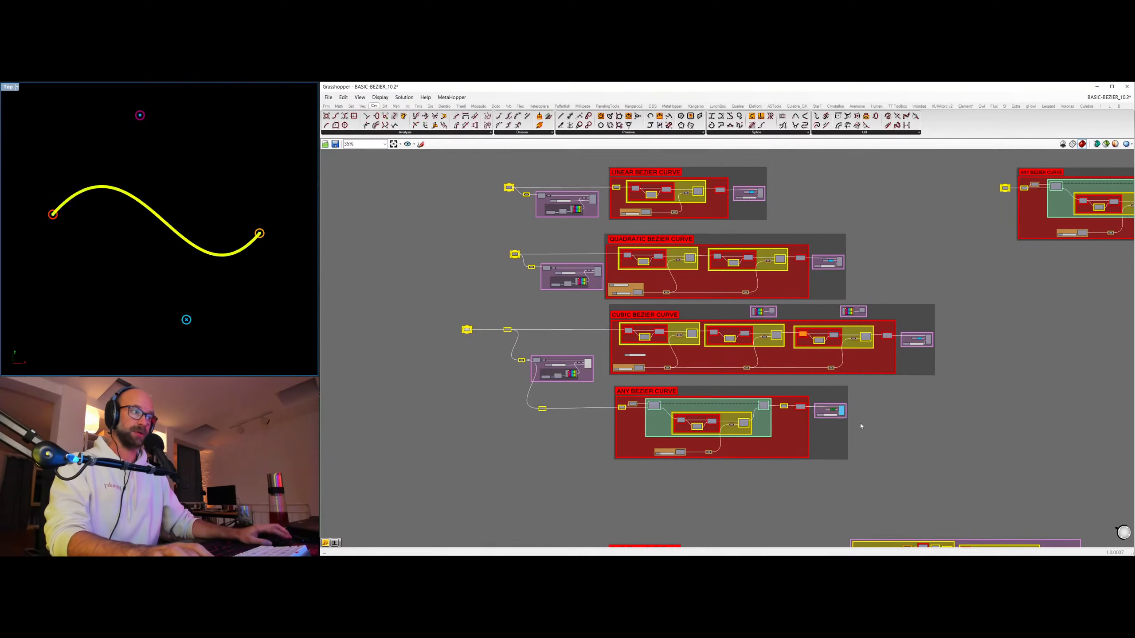
left_click_drag(411, 299, 485, 364)
left_click(502, 361)
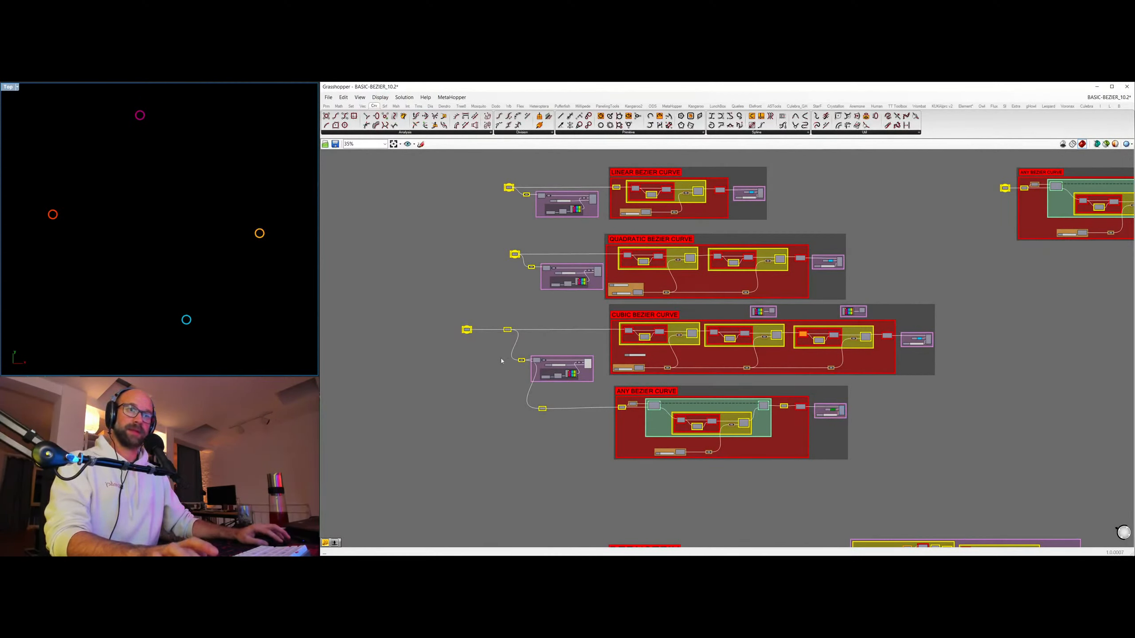
left_click(588, 364)
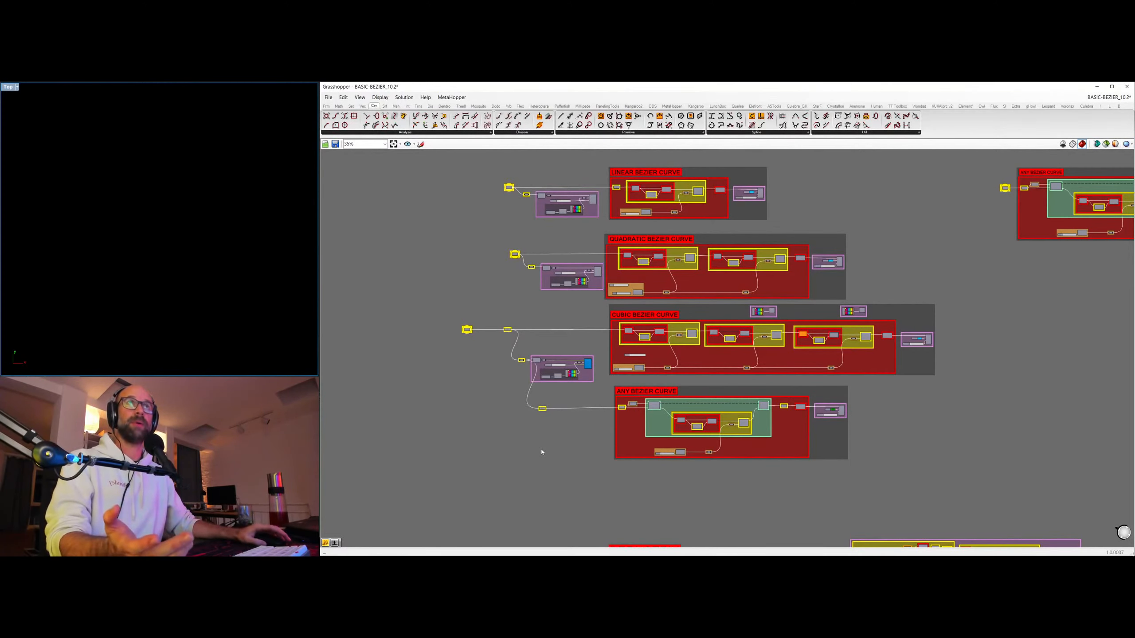
Turn on the preview component and text tags of the graph group beside the Bernstein heading, and frame the axis labels in the viewport.
right_click_drag(615, 484, 611, 500)
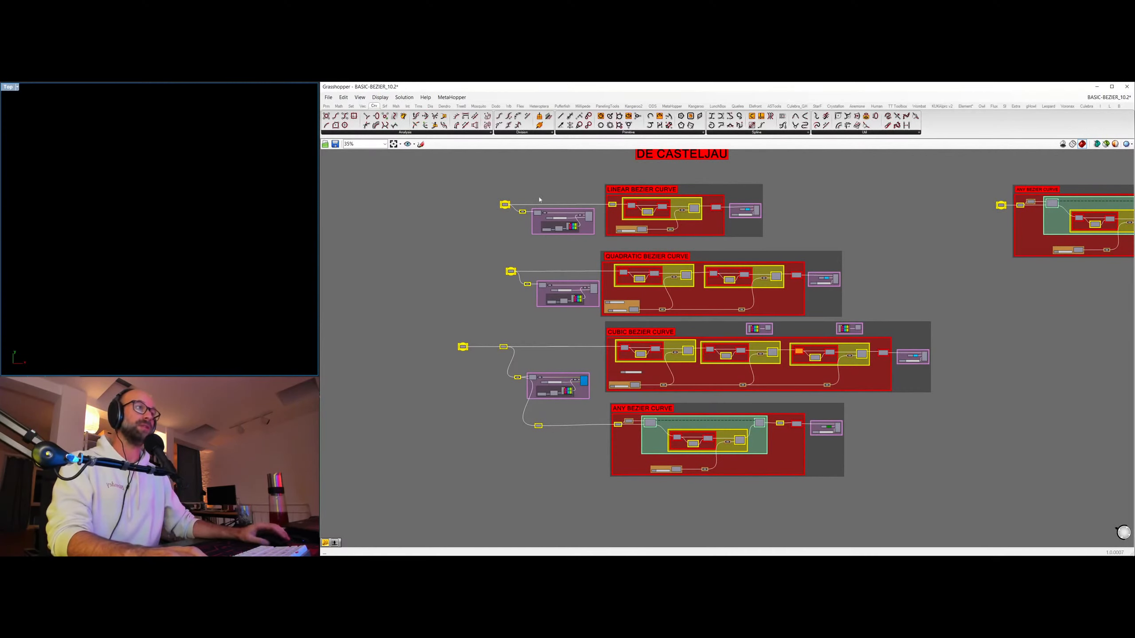
right_click_drag(767, 392, 727, 213)
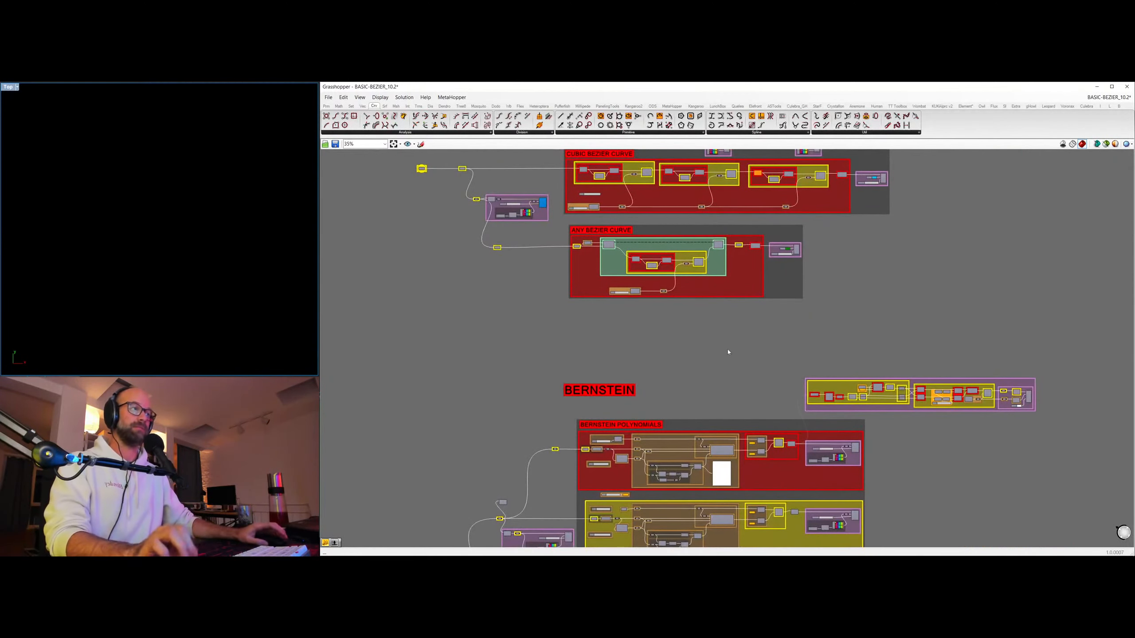
right_click_drag(709, 356, 693, 183)
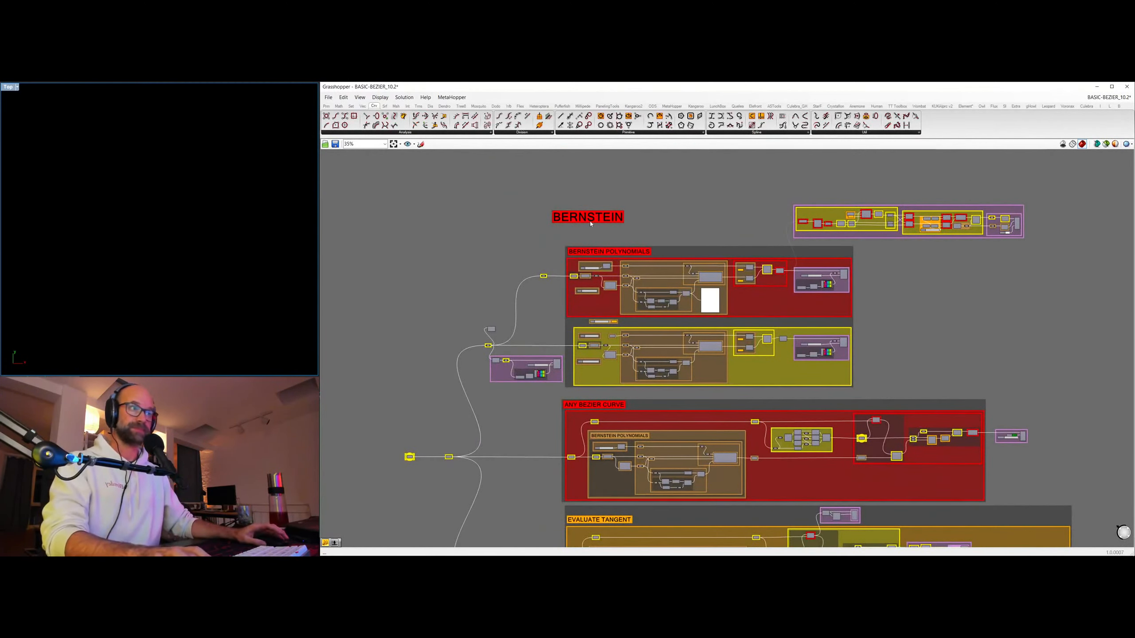
right_click_drag(653, 229, 598, 275)
scroll(664, 278, "up", 4)
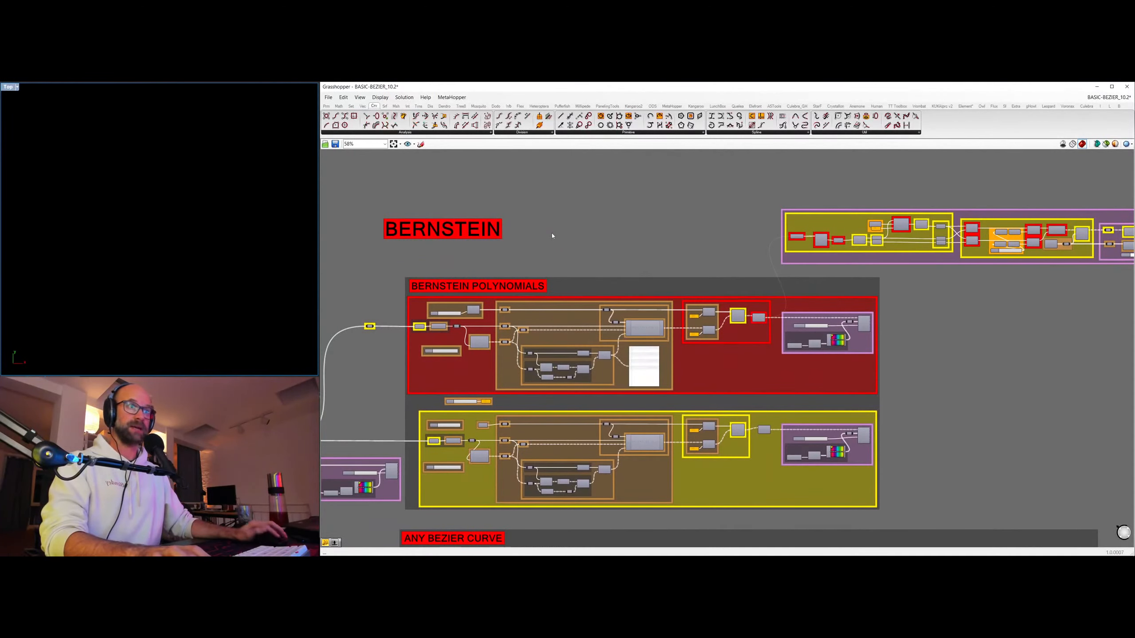
right_click_drag(661, 219, 540, 236)
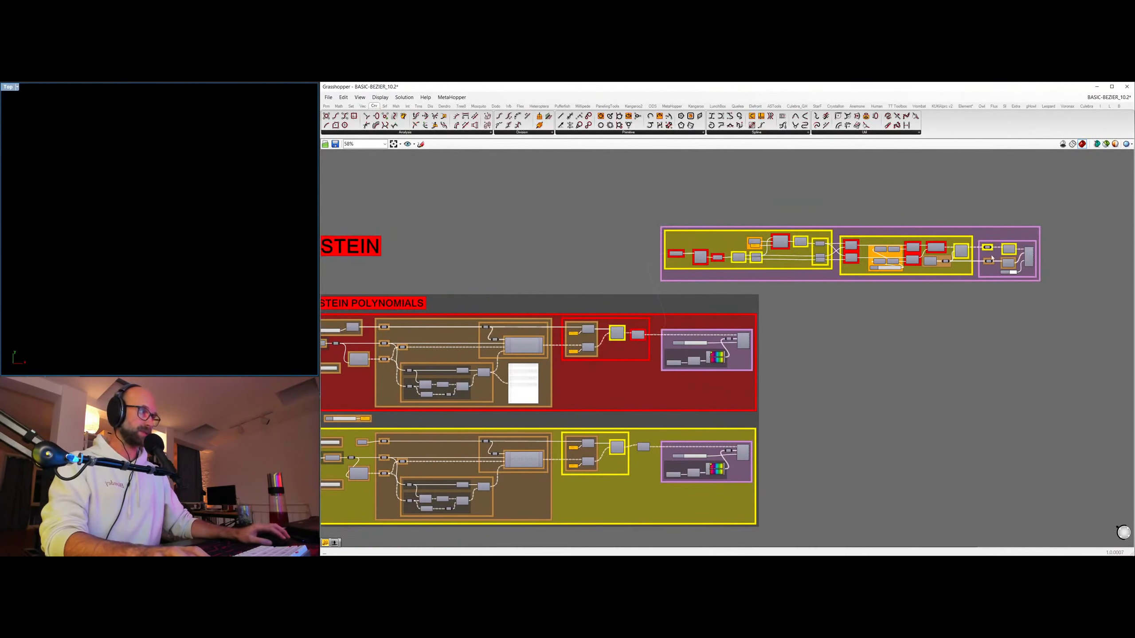
left_click(1029, 257)
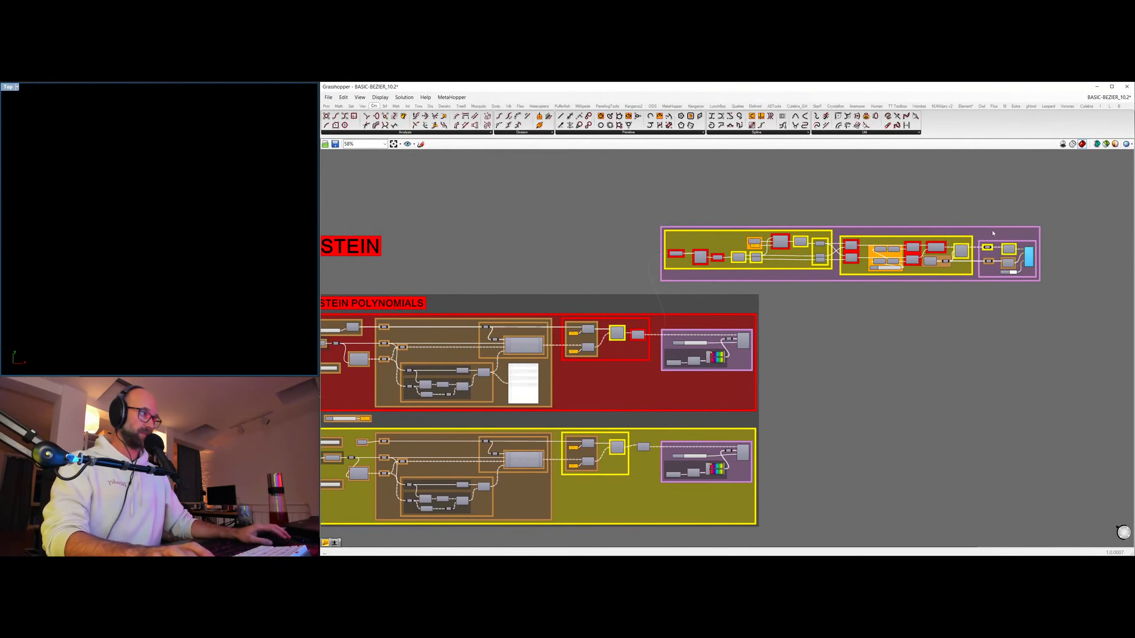
left_click_drag(992, 212, 1030, 309)
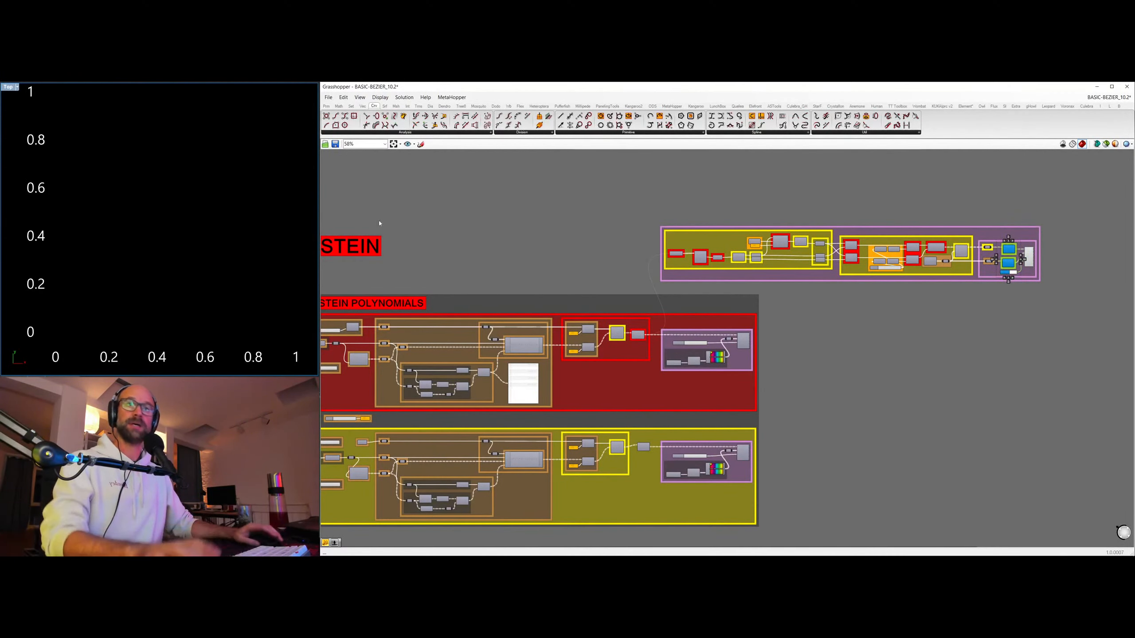
scroll(172, 244, "down", 2)
right_click_drag(493, 243, 678, 210)
mouse_move(158, 205)
right_mouse_down()
mouse_move(123, 210)
mouse_move(151, 207)
right_mouse_up()
right_click_drag(119, 245, 104, 250)
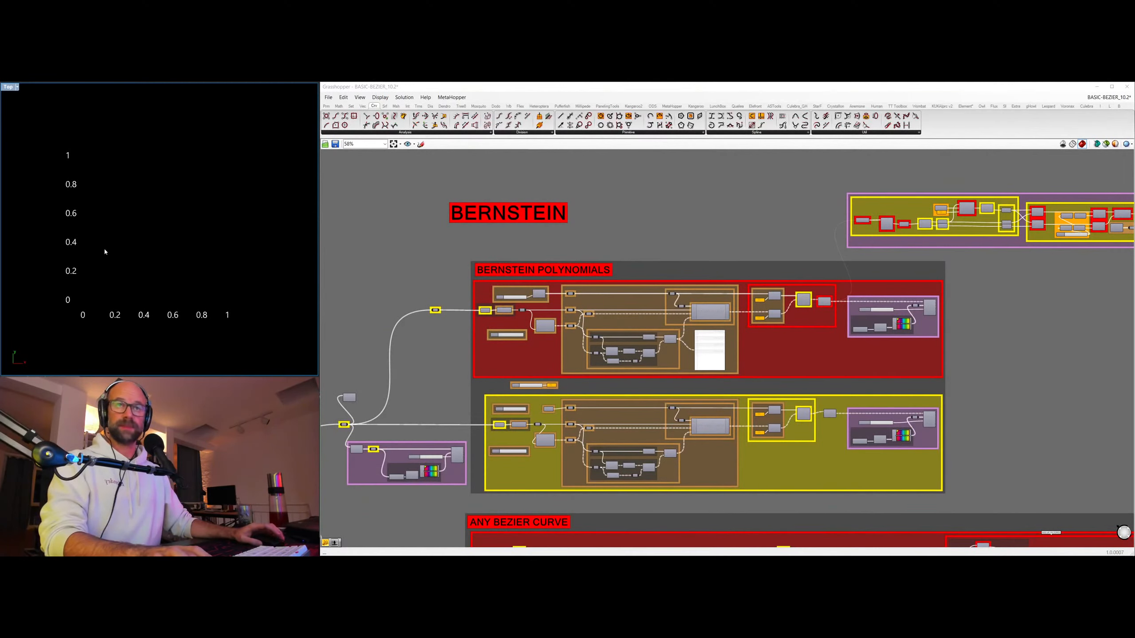
left_click(930, 308)
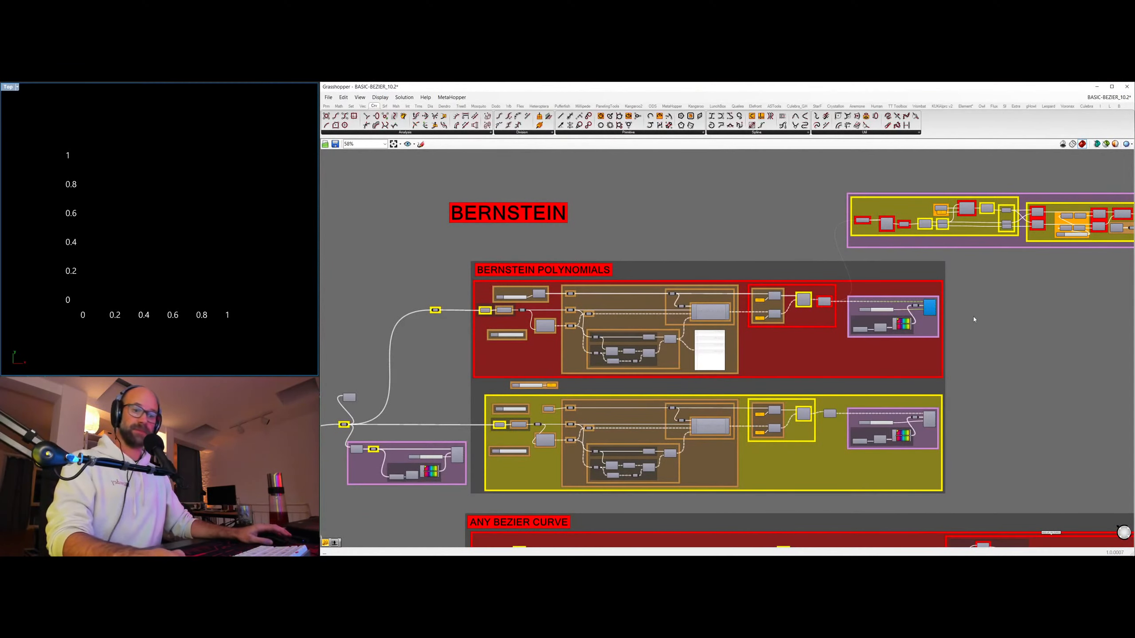
key("alt+Tab")
left_click(931, 308)
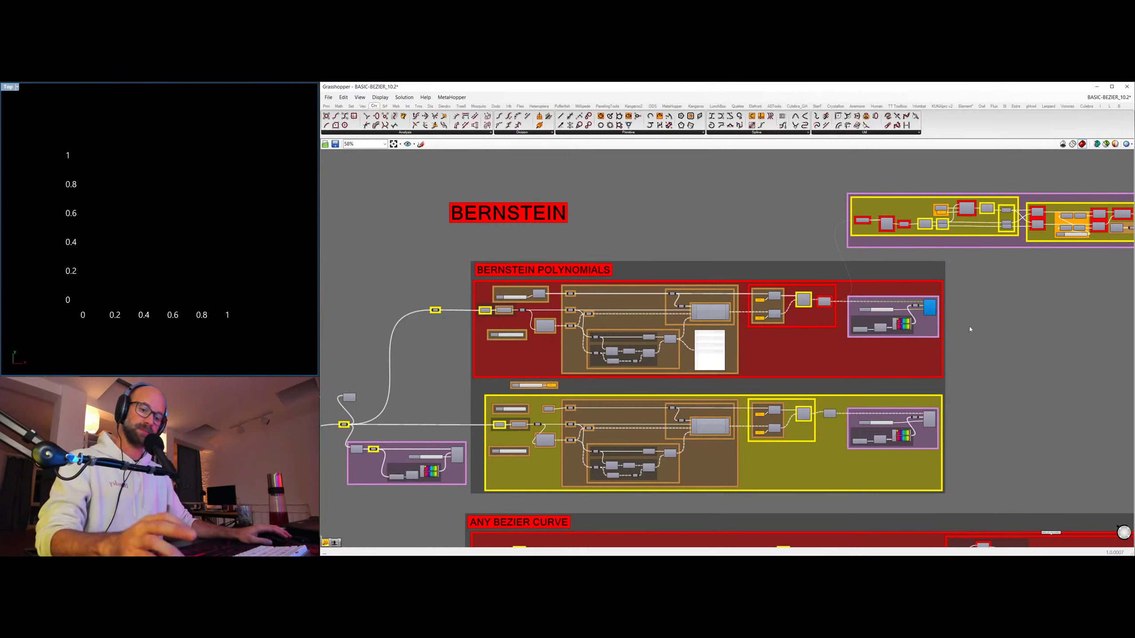
key("alt")
key("alt+Tab")
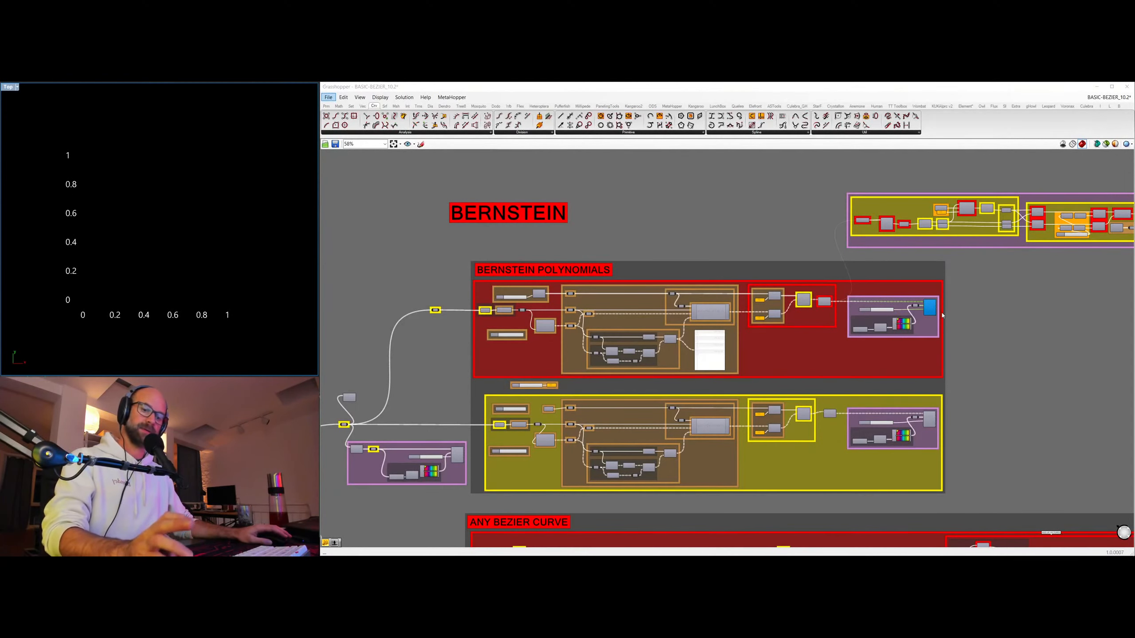
left_click(1018, 322)
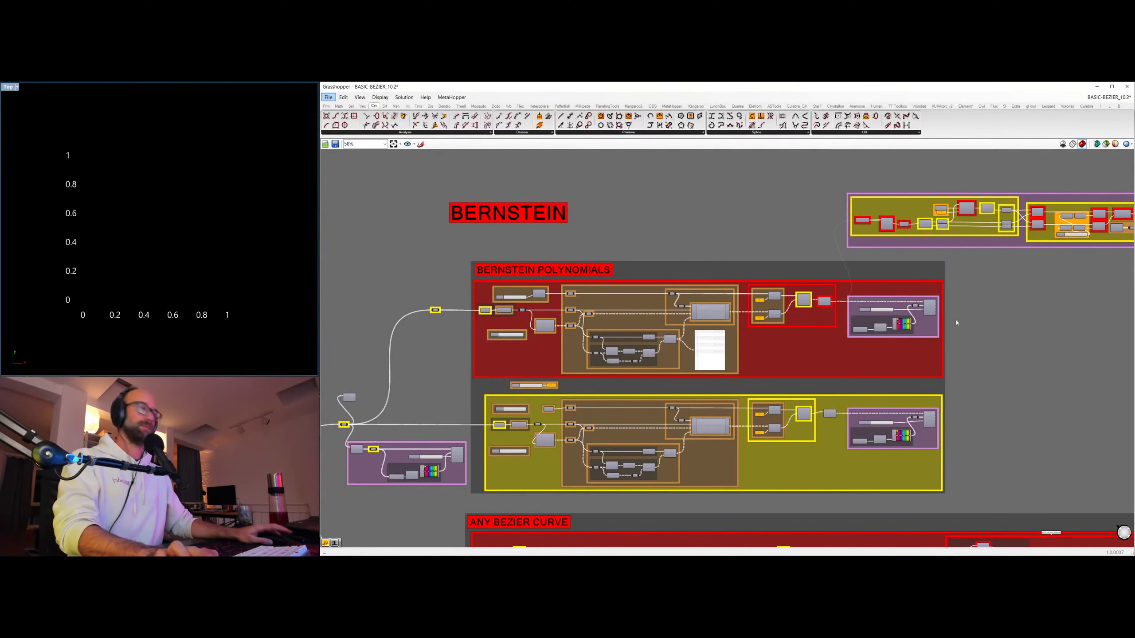
Turn on the custom preview of the coloured polynomial curves in the red Bernstein Polynomials group.
left_click(930, 308)
key("ctrl+q")
left_click(956, 317)
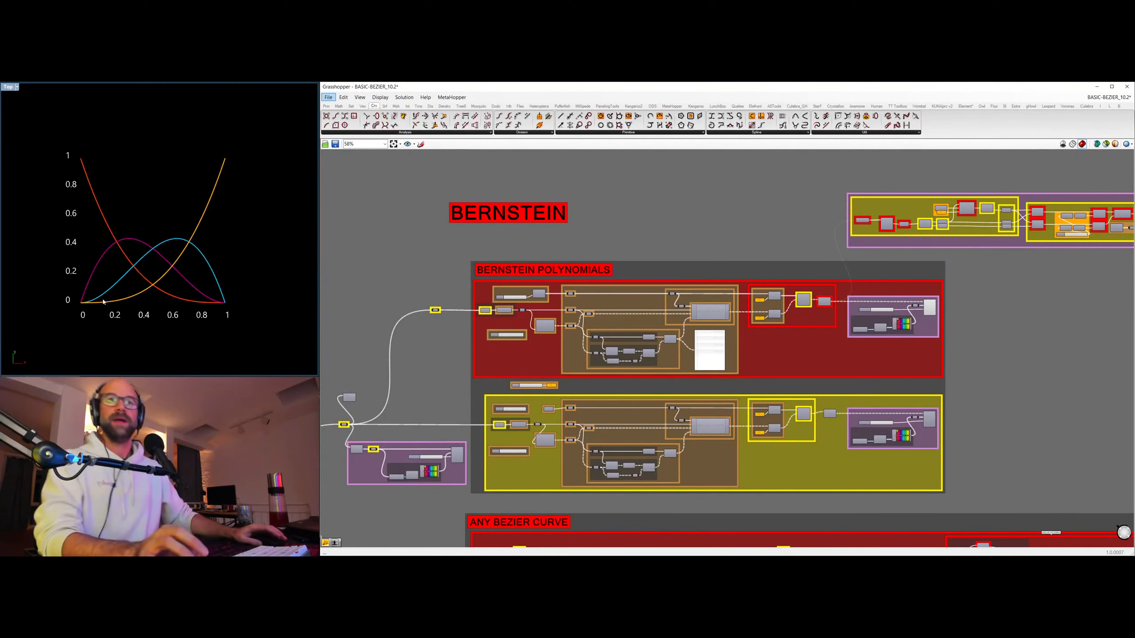
Turn on the preview of the coloured control points in the purple group feeding the Bernstein section.
right_click_drag(420, 415, 739, 304)
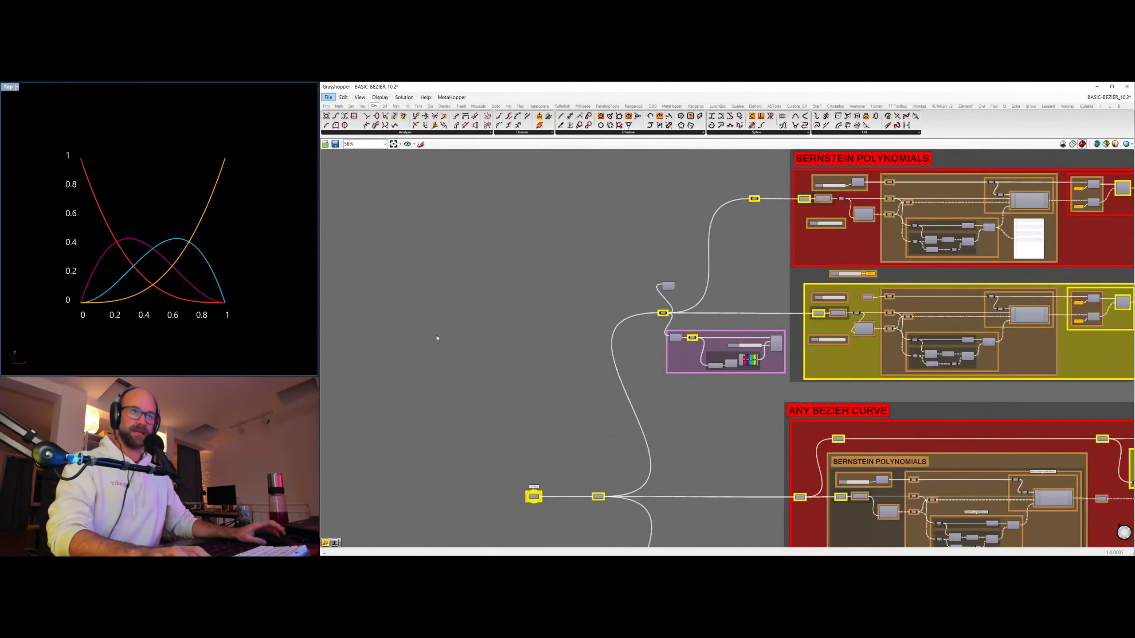
right_click_drag(623, 449, 457, 421)
left_click(607, 319)
key("ctrl+q")
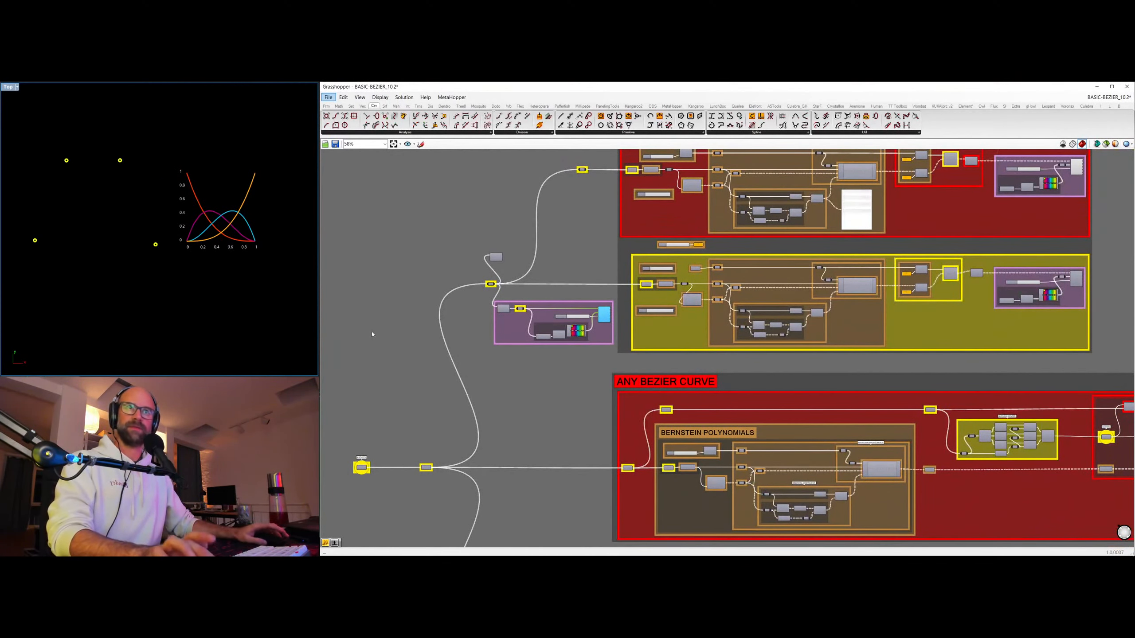
left_click(373, 332)
Turn on the preview of the polyline component that connects the four control points in the Bernstein section.
right_click_drag(102, 208, 143, 233)
scroll(135, 210, "up", 6)
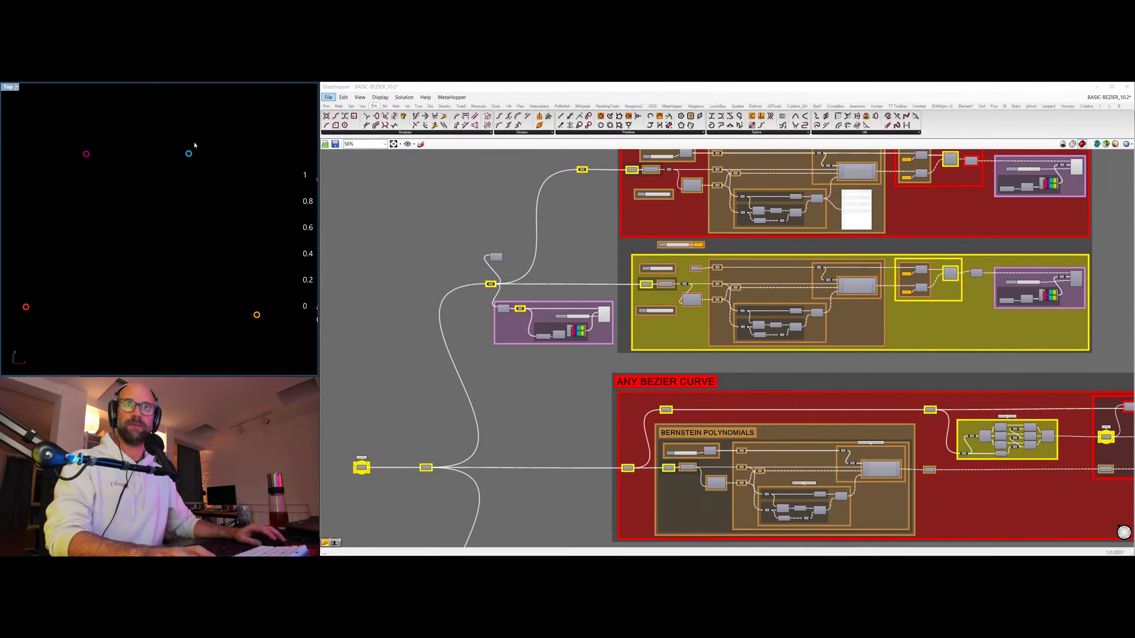
left_click(495, 258)
key("ctrl+q")
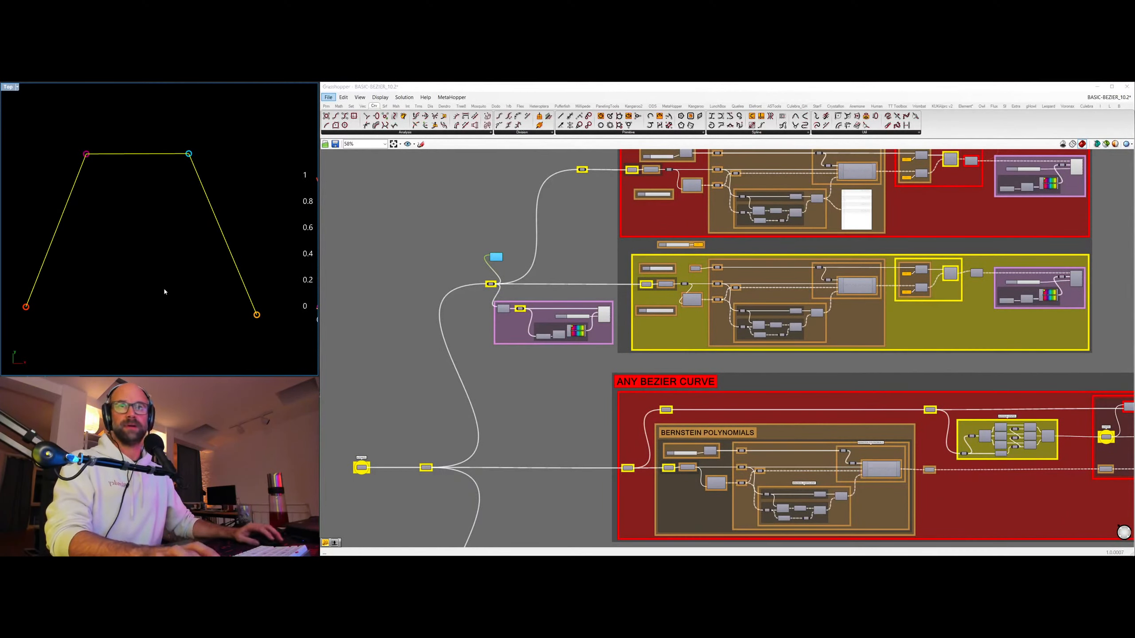
left_click(499, 209)
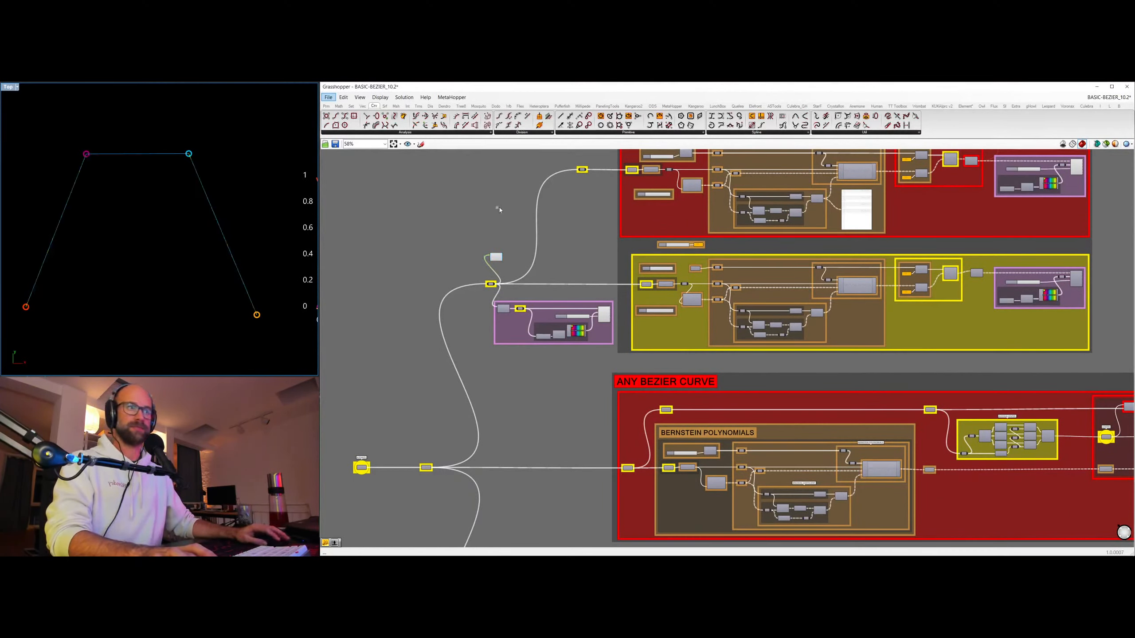
Examine how each coloured Bernstein polynomial on the 0 to 1 graph relates to the control point of the same colour.
mouse_move(207, 212)
right_mouse_down()
mouse_move(126, 201)
mouse_move(201, 216)
right_mouse_up()
scroll(214, 204, "down", 2)
scroll(127, 205, "down", 1)
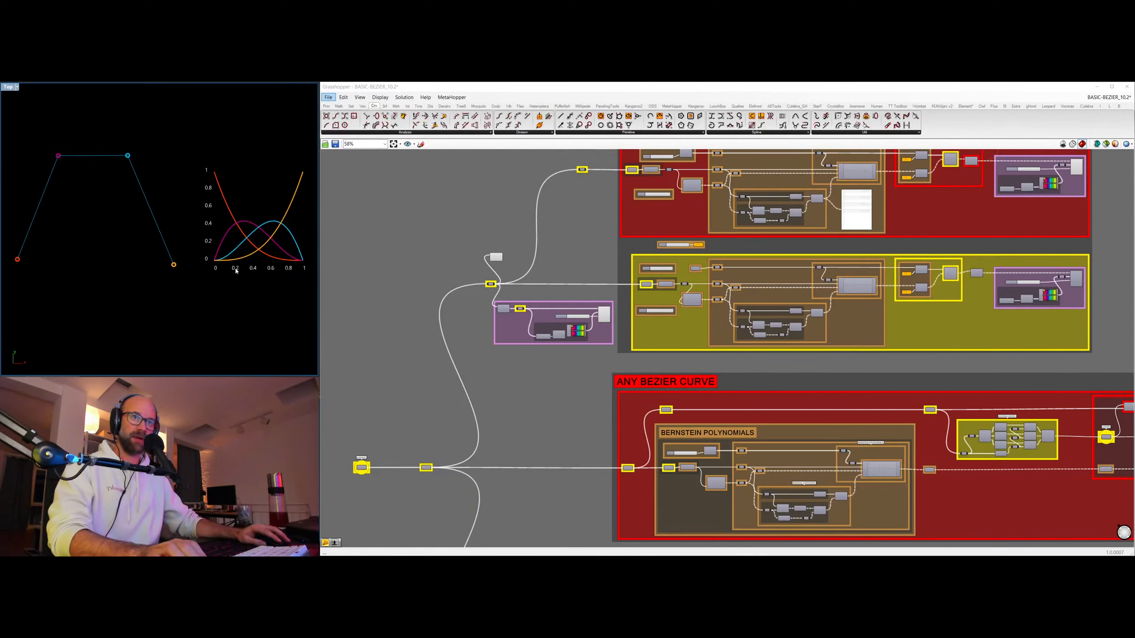
scroll(236, 271, "up", 5)
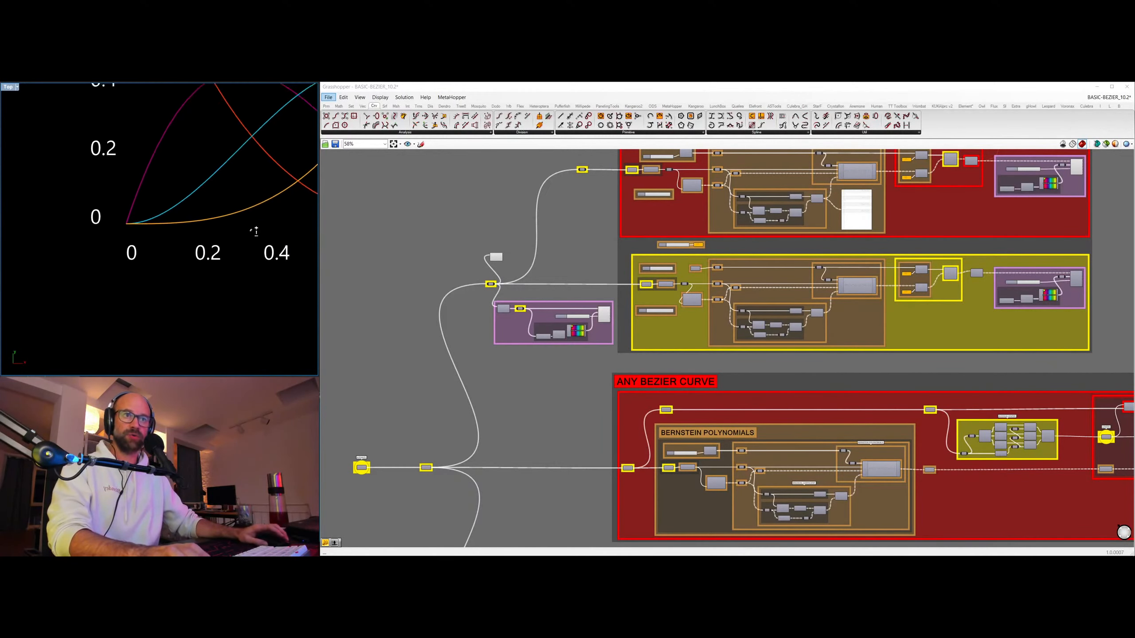
right_click_drag(221, 282, 220, 285)
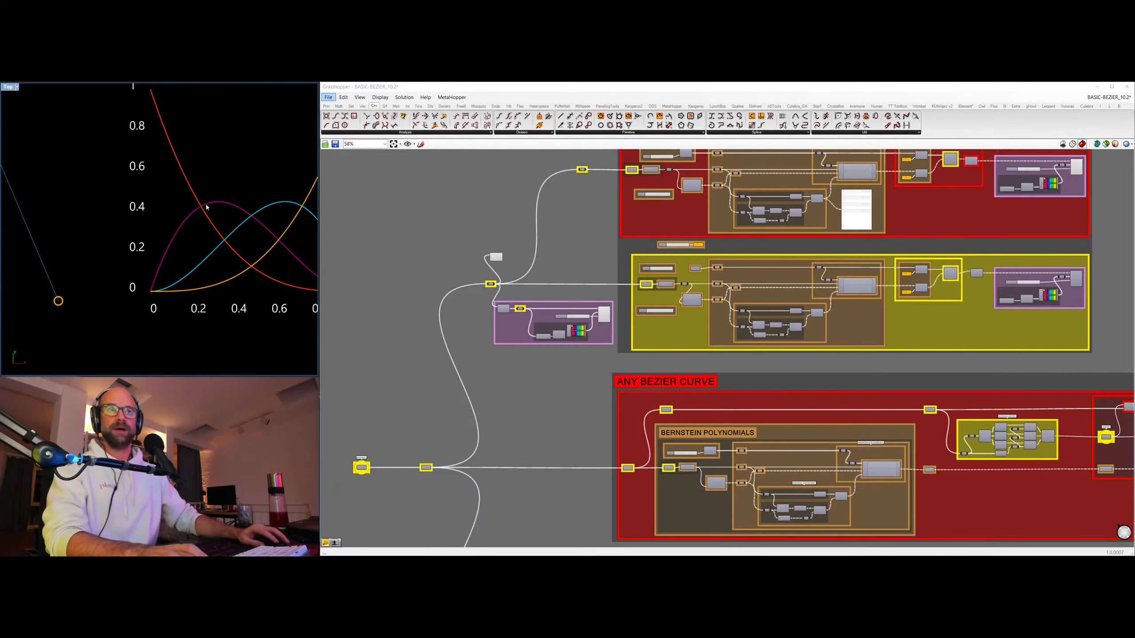
scroll(178, 212, "down", 5)
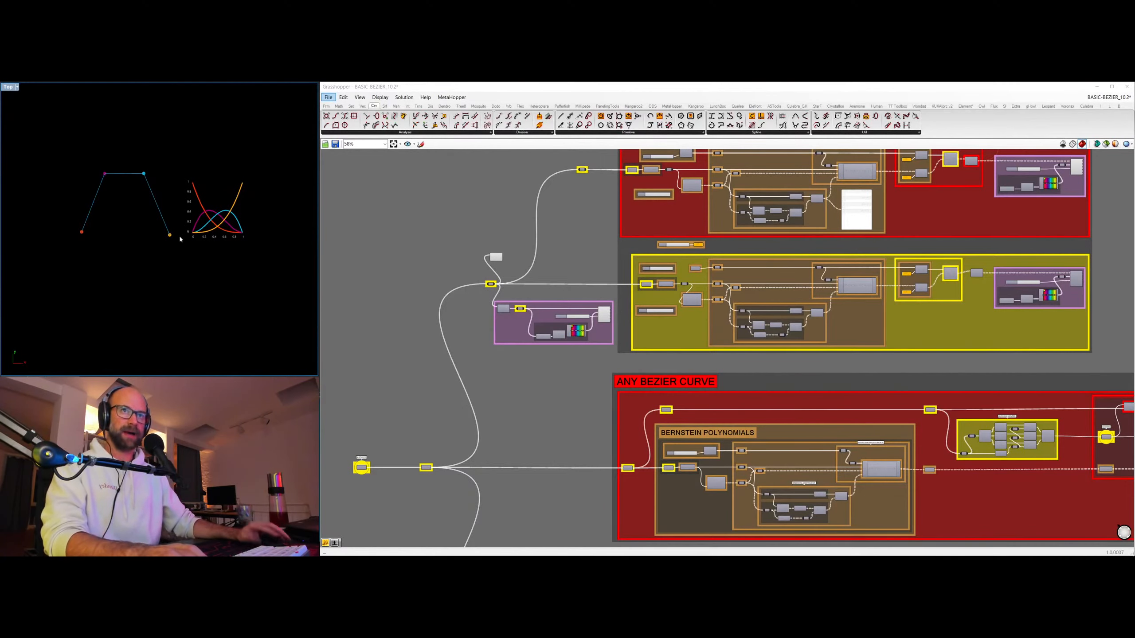
Turn on the custom preview of the resulting curve in the Bernstein section's Any Bezier Curve group.
right_click_drag(855, 241, 797, 289)
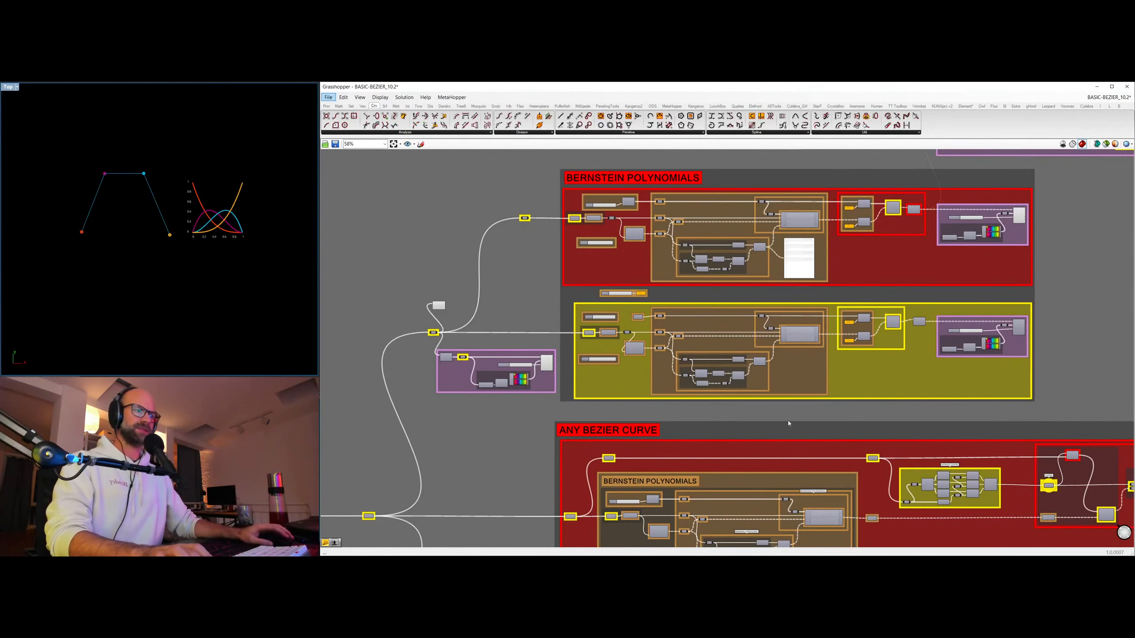
right_click_drag(849, 427, 793, 290)
right_click_drag(1055, 322, 716, 344)
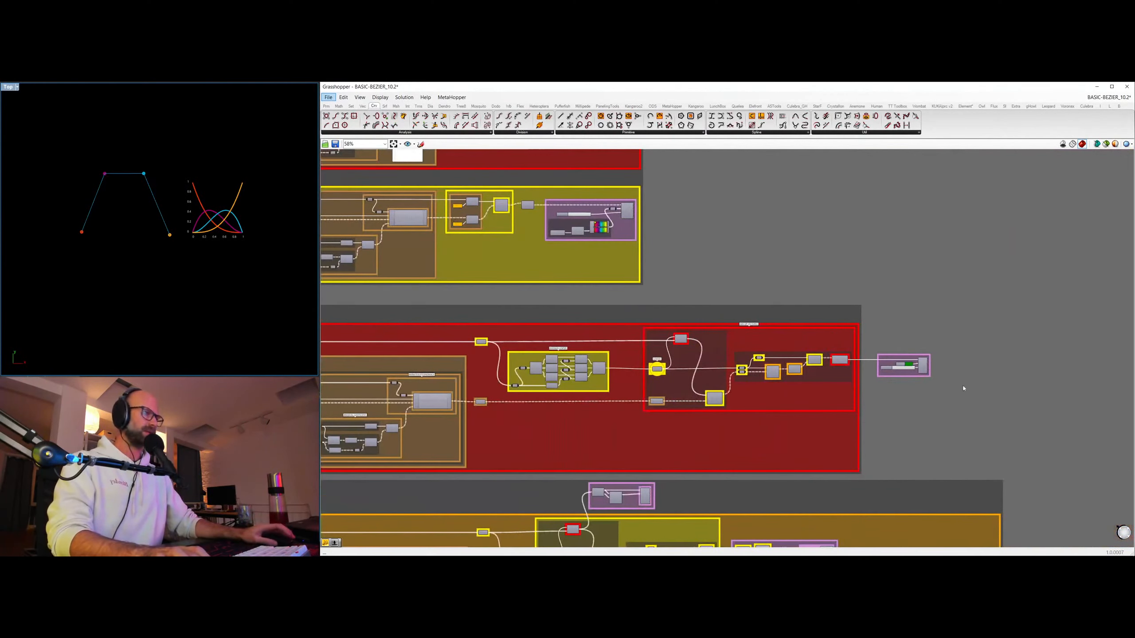
left_click(923, 368)
key("ctrl+q")
left_click(947, 412)
Turn on the lower preview component in the Evaluate Tangent group's small purple group to show the evaluated point on the curve.
right_click_drag(178, 230, 226, 252)
right_click_drag(613, 305, 914, 299)
right_click_drag(486, 305, 385, 286)
right_click_drag(783, 304, 690, 162)
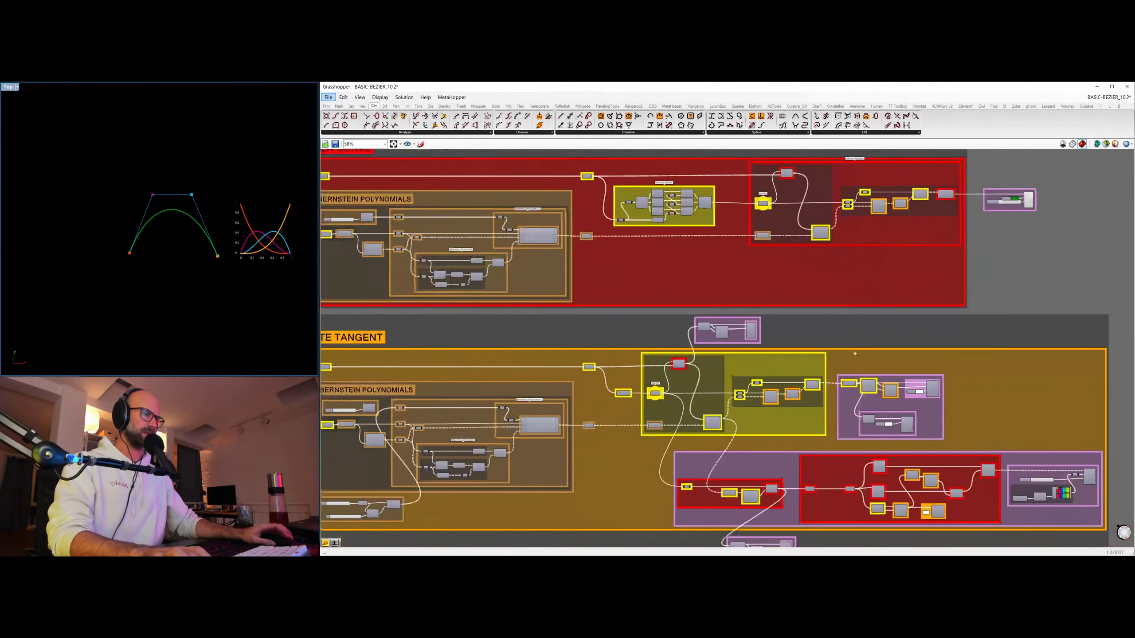
left_click(909, 425)
key("ctrl+q")
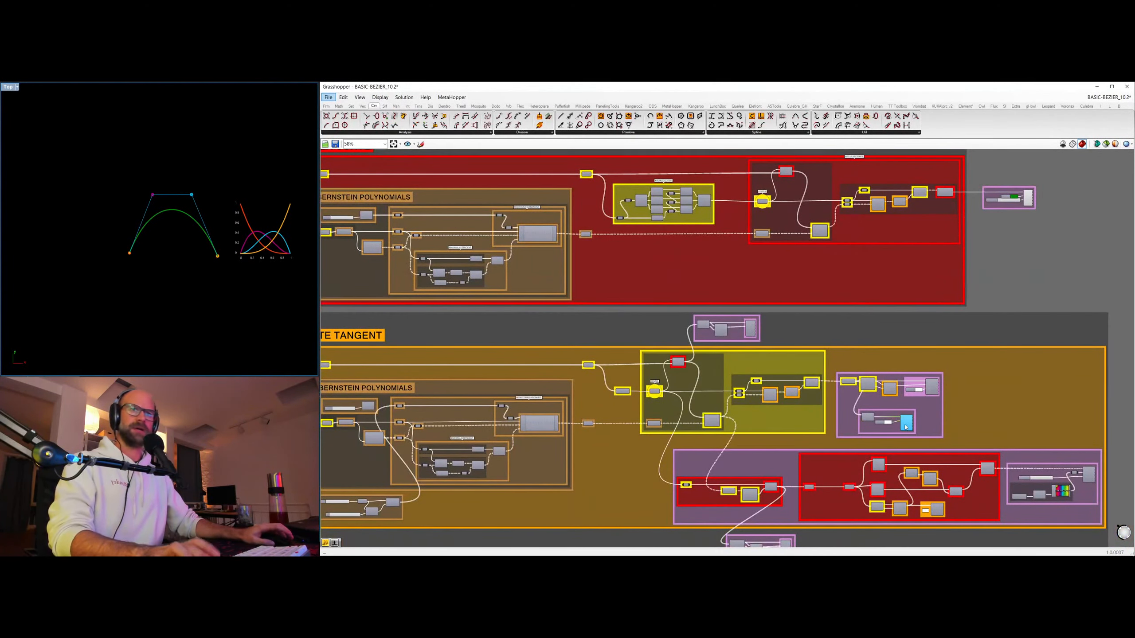
scroll(154, 233, "up", 5)
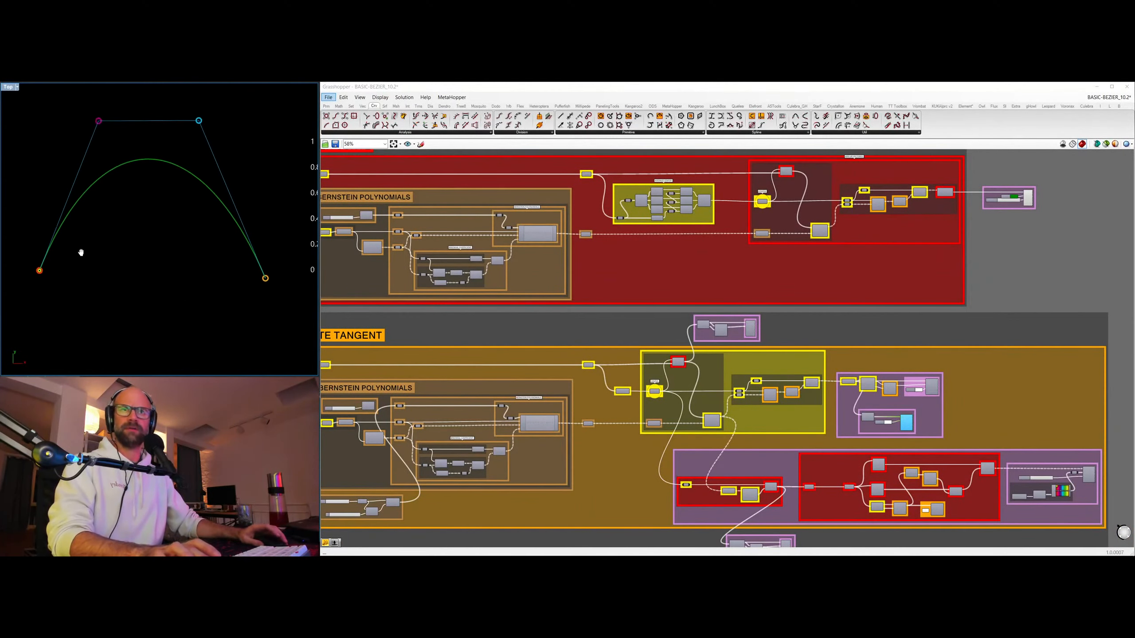
scroll(93, 257, "down", 1)
right_click_drag(76, 263, 43, 268)
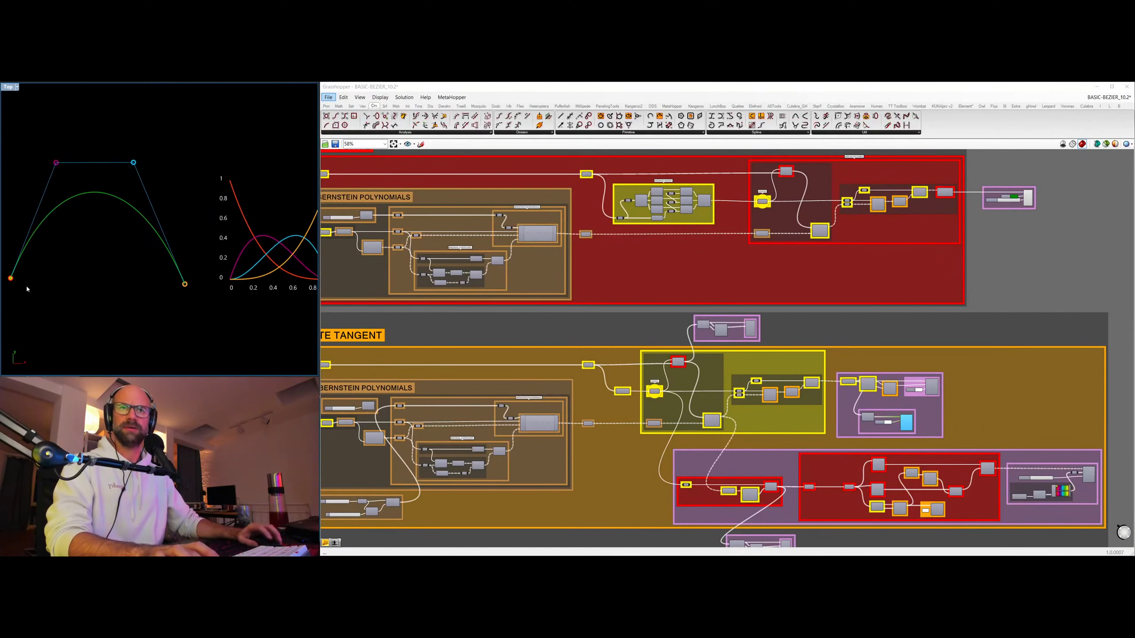
Turn on the custom preview in the yellow group of the Bernstein Polynomials section to show the evaluated points on the graph.
scroll(36, 290, "down", 2)
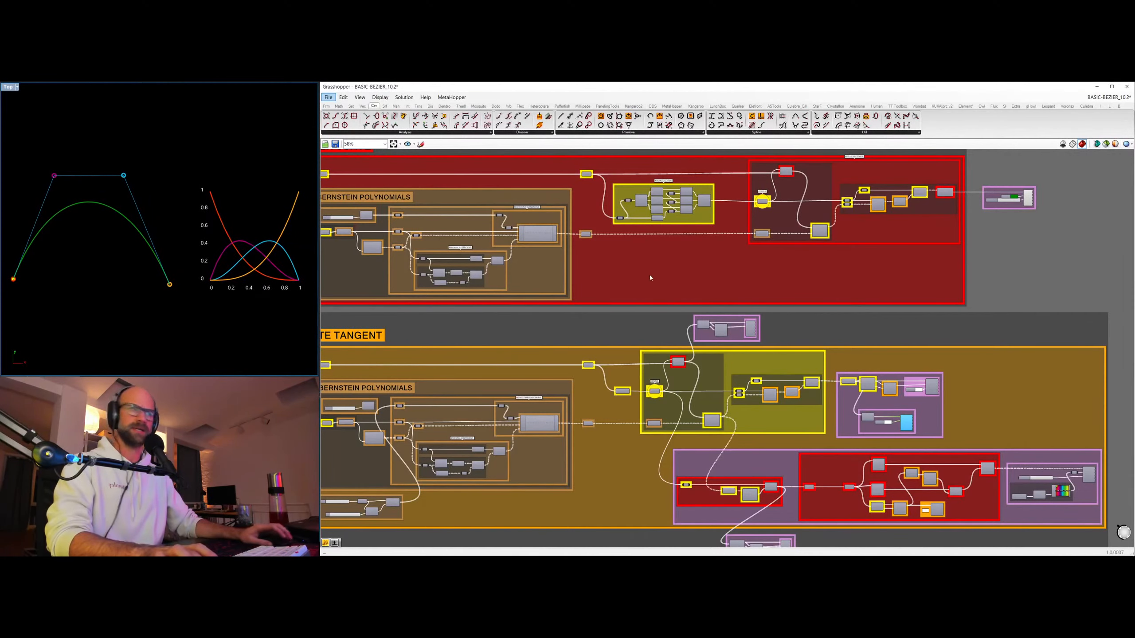
scroll(649, 275, "down", 3)
right_click_drag(686, 201, 695, 430)
left_click(711, 352)
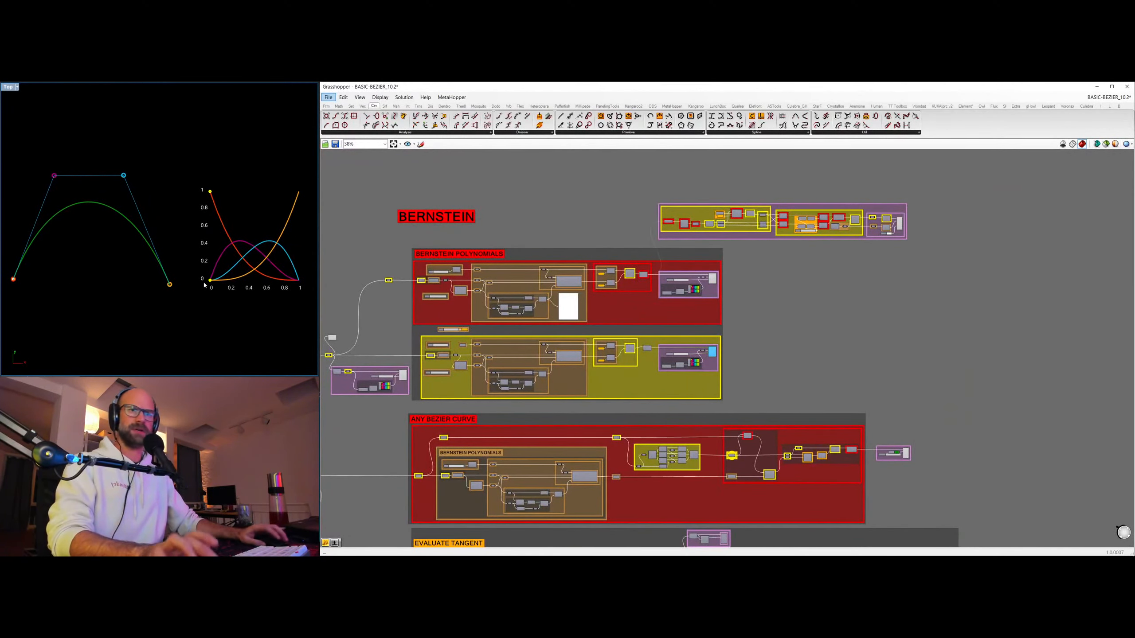
left_click(917, 366)
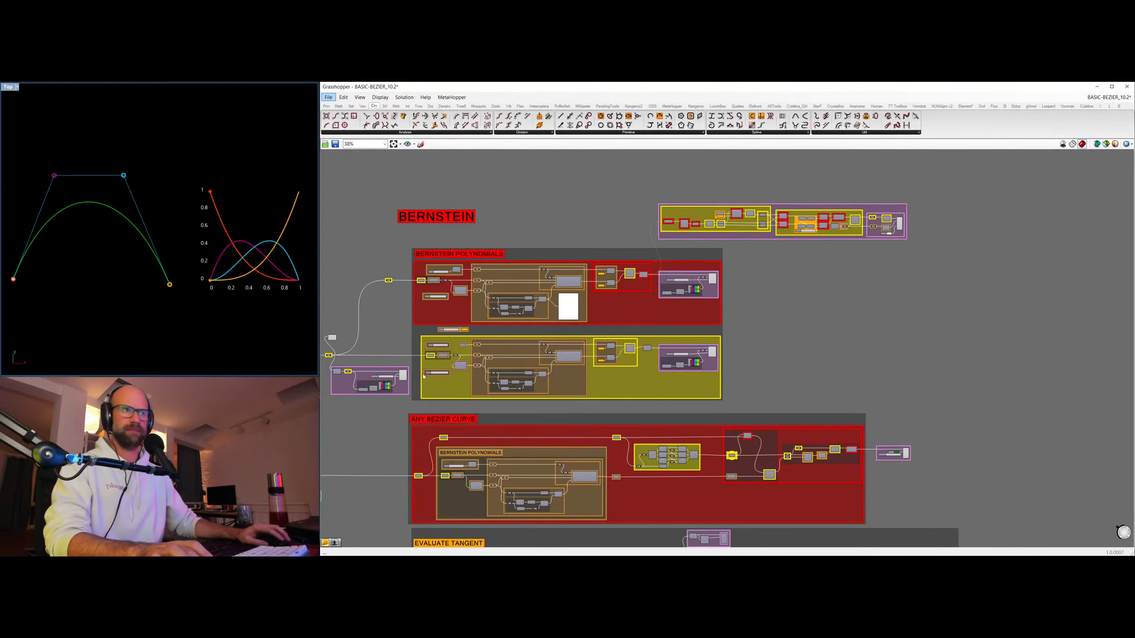
Set the Evaluate Tangent section's parameter slider to 0.30 and compare the curve point with the points on the polynomial graph.
right_click_drag(423, 376, 549, 353)
scroll(604, 294, "up", 3)
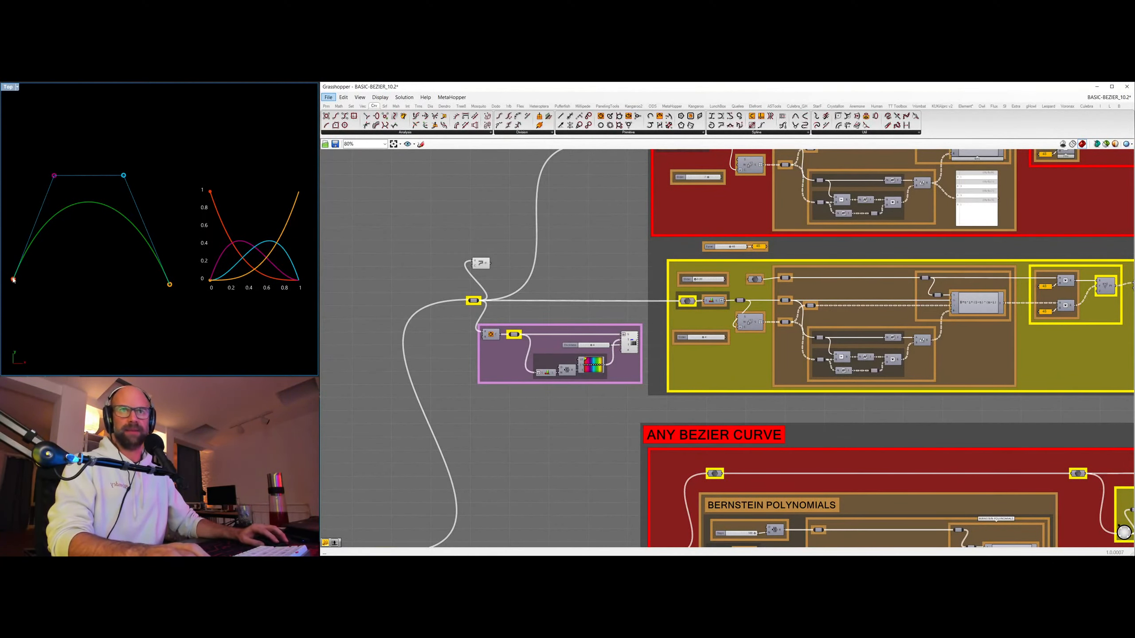
right_click_drag(578, 387, 541, 151)
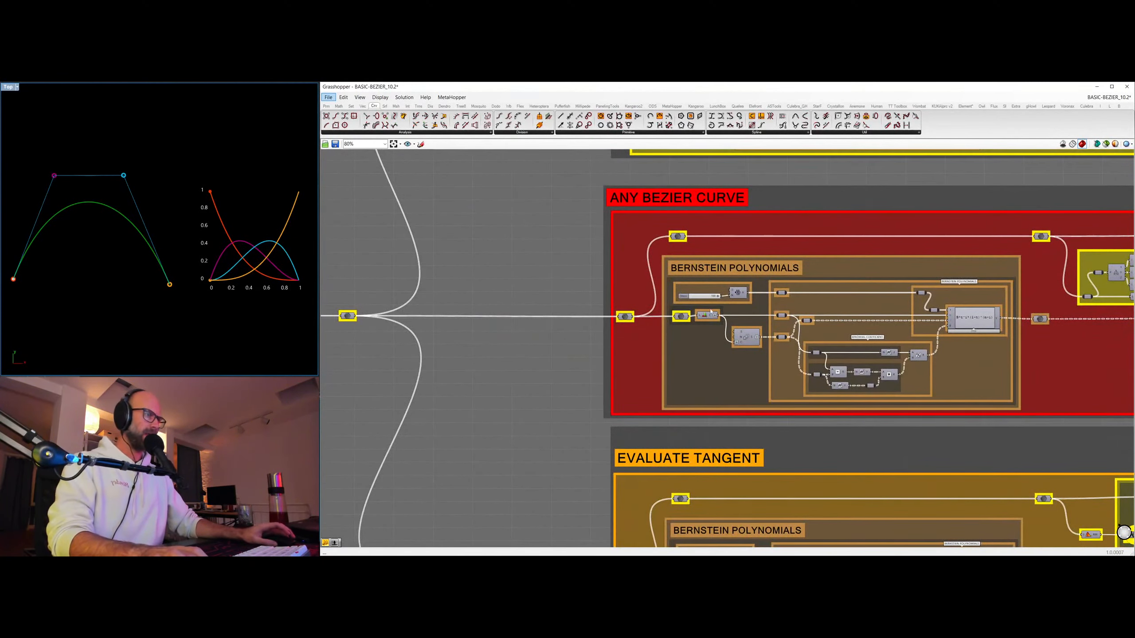
scroll(733, 296, "up", 4)
scroll(672, 294, "down", 10)
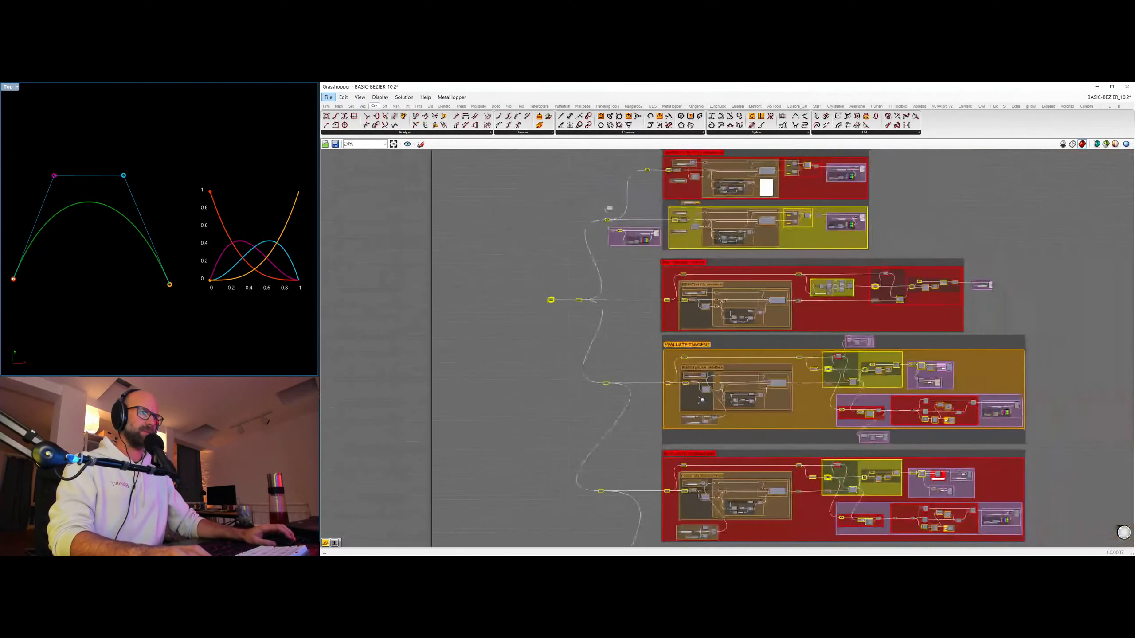
scroll(706, 420, "up", 10)
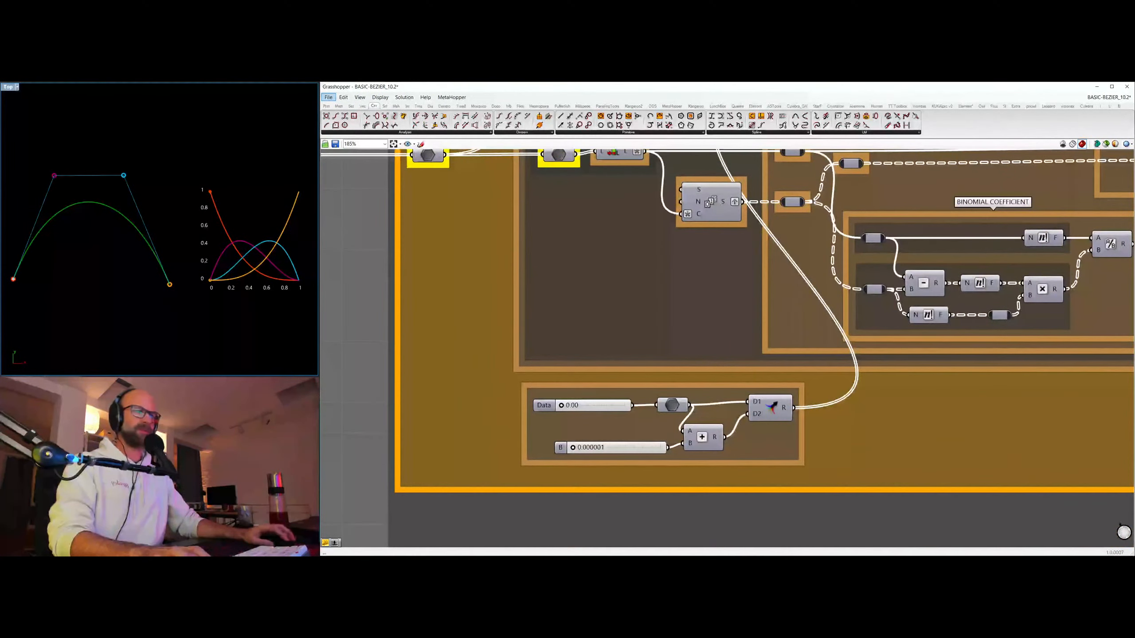
left_click_drag(564, 406, 586, 410)
scroll(229, 257, "up", 4)
scroll(215, 268, "down", 1)
scroll(215, 268, "down", 5)
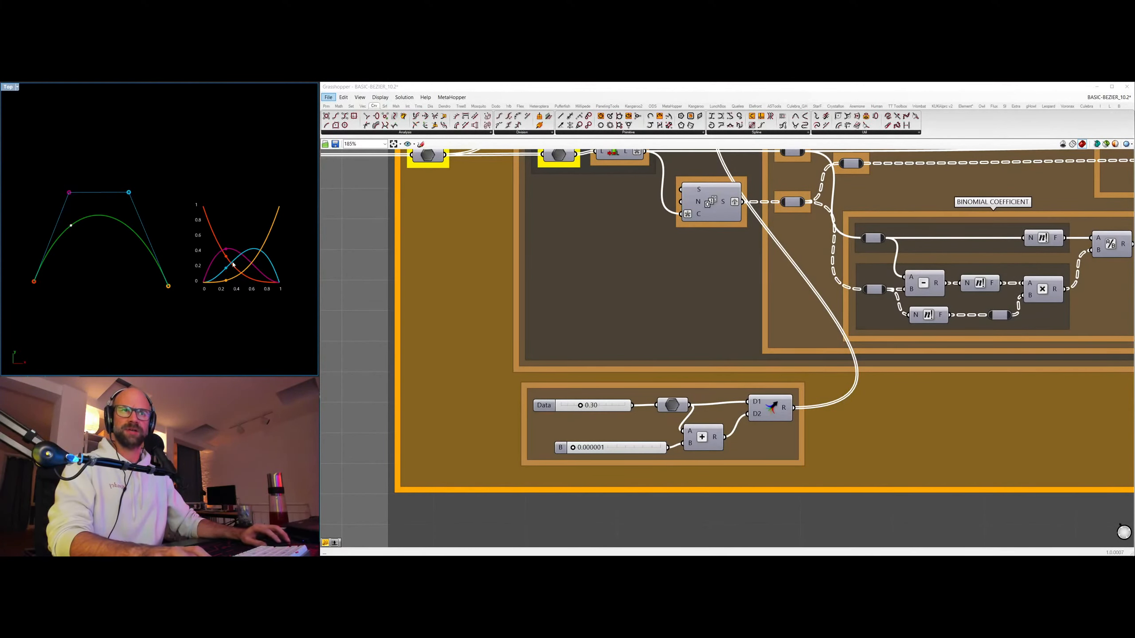
scroll(242, 265, "up", 2)
scroll(241, 265, "down", 2)
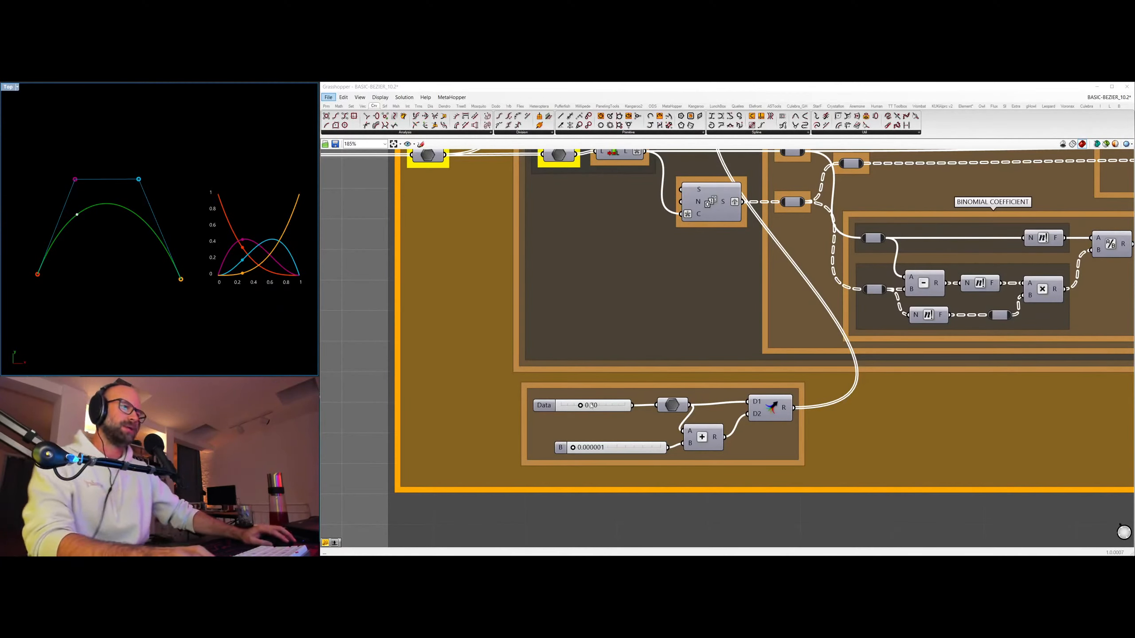
Sweep the Evaluate Tangent parameter slider to 1.00, back to 0.21 and on to 0.25, checking the weights on the polynomial graph.
left_click_drag(580, 406, 627, 406)
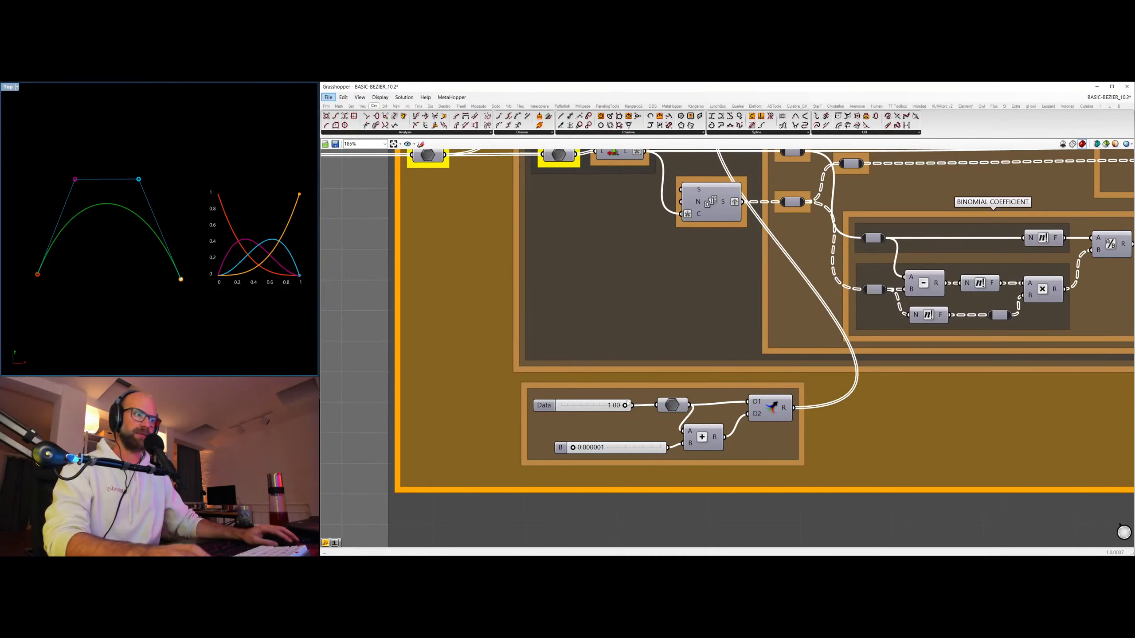
left_click_drag(626, 405, 575, 405)
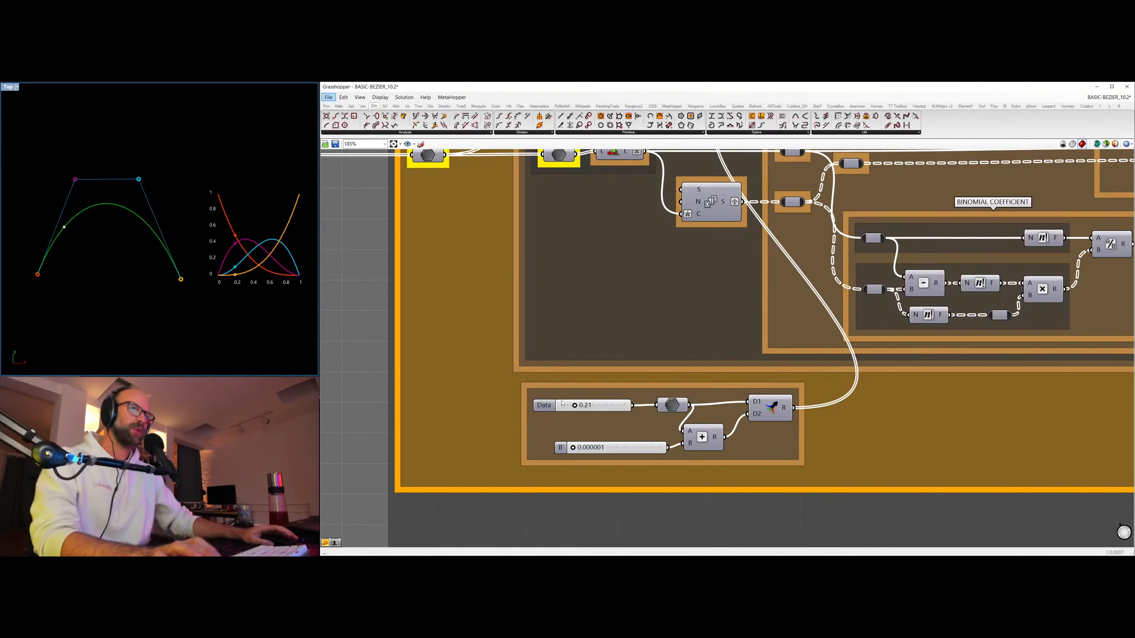
mouse_move(575, 406)
left_mouse_down()
mouse_move(591, 406)
mouse_move(577, 406)
left_mouse_up()
right_click_drag(258, 263, 212, 258)
scroll(211, 259, "up", 8)
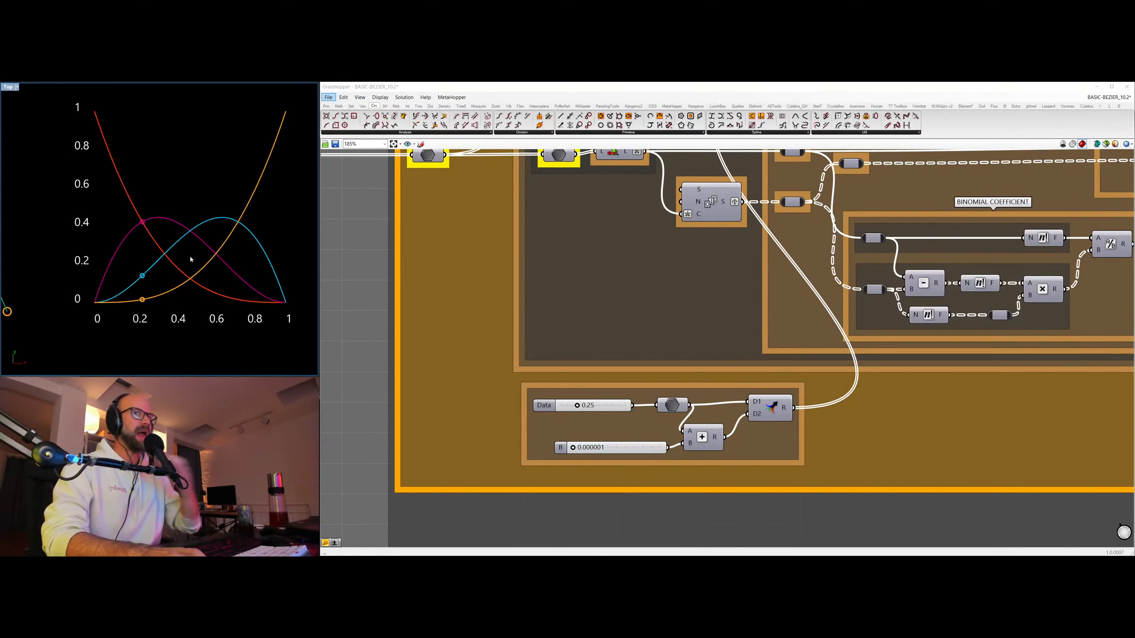
scroll(186, 246, "down", 5)
right_click_drag(183, 247, 251, 301)
scroll(140, 258, "down", 5)
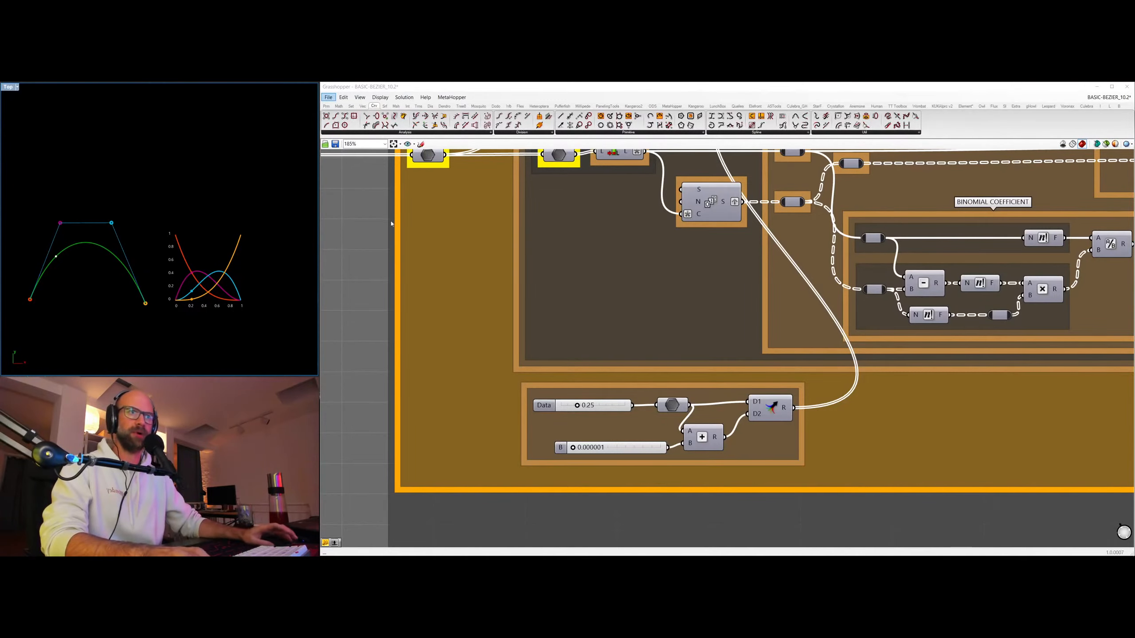
Wire the integer slider in the red Bernstein Polynomials group into the degree relay, replacing the list length input.
scroll(392, 223, "down", 5)
right_click_drag(392, 223, 397, 407)
right_click_drag(584, 204, 522, 423)
right_click_drag(524, 220, 758, 477)
right_click_drag(533, 431, 563, 293)
right_click_drag(690, 230, 717, 318)
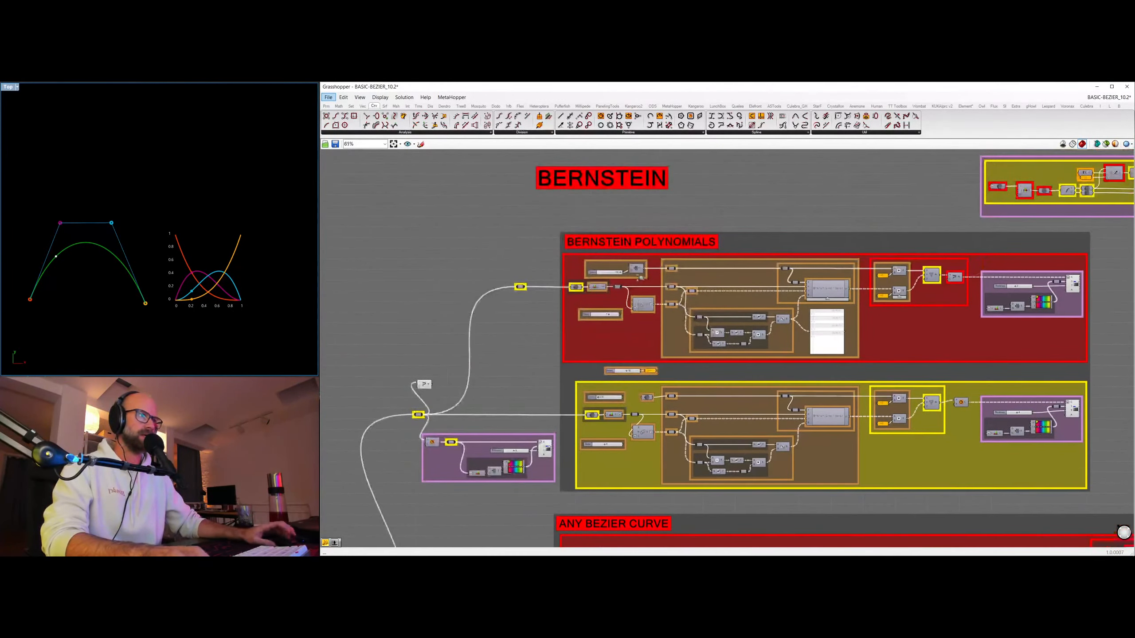
scroll(717, 319, "up", 5)
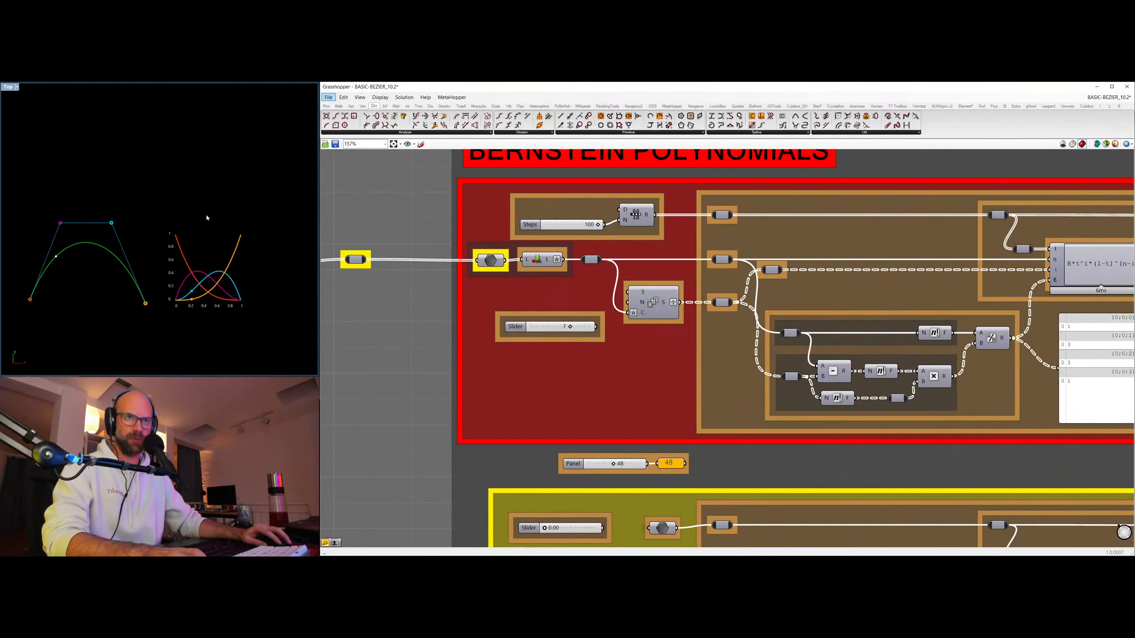
scroll(228, 303, "up", 5)
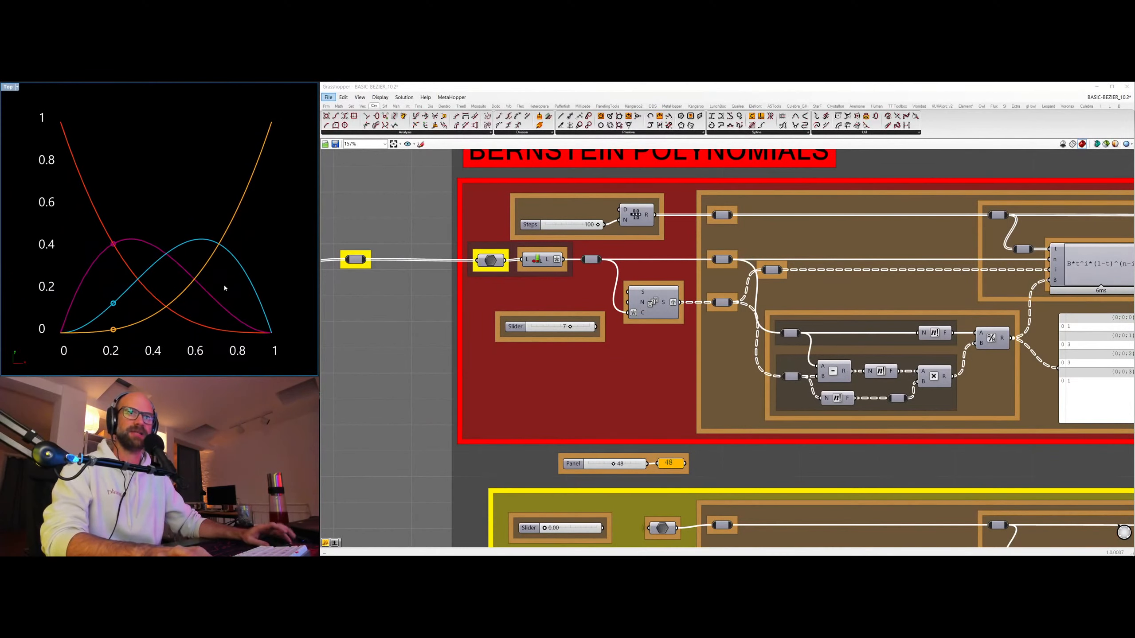
left_click_drag(597, 326, 582, 259)
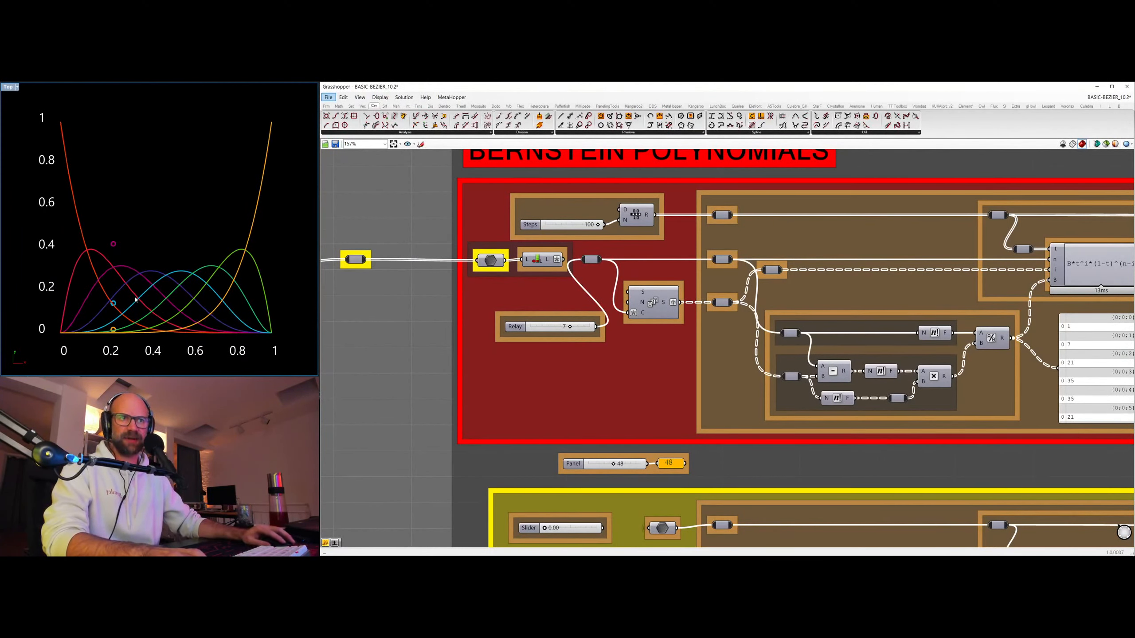
Wire the same integer slider into the degree relay of the yellow group so the evaluated points use the same degree.
scroll(799, 285, "down", 2)
right_click_drag(734, 388, 726, 289)
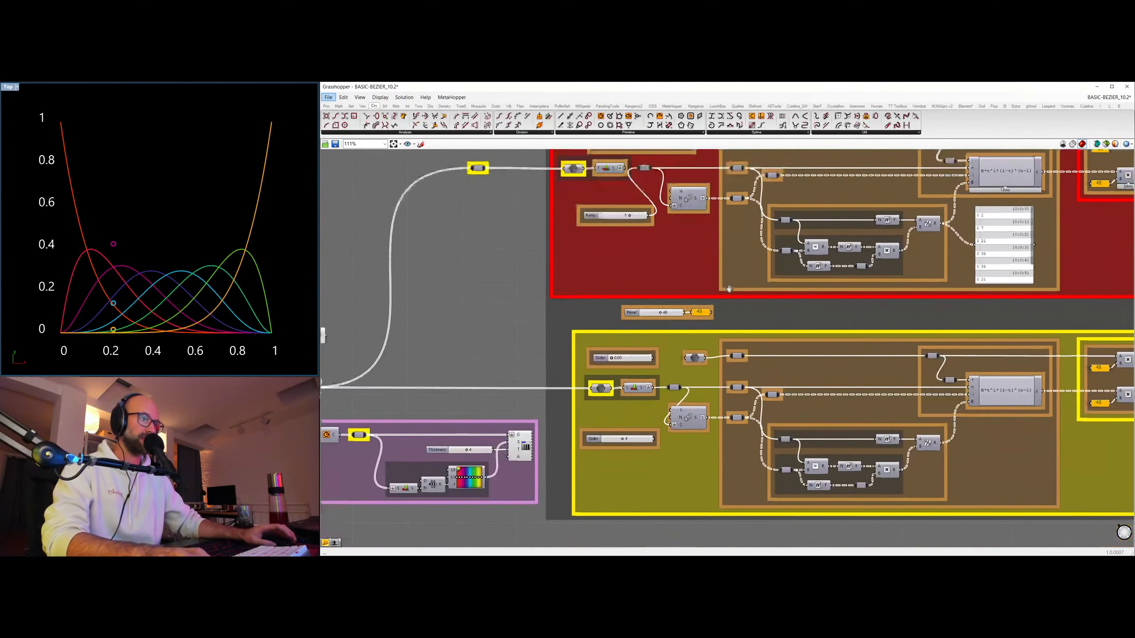
right_click_drag(629, 259, 597, 288)
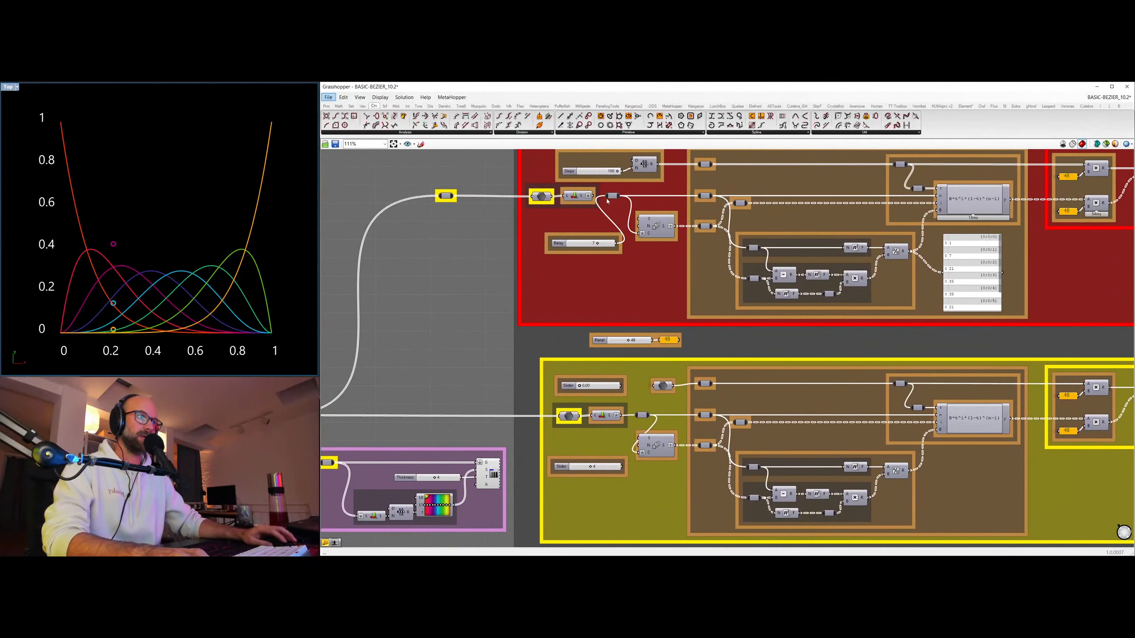
left_click_drag(618, 244, 594, 416)
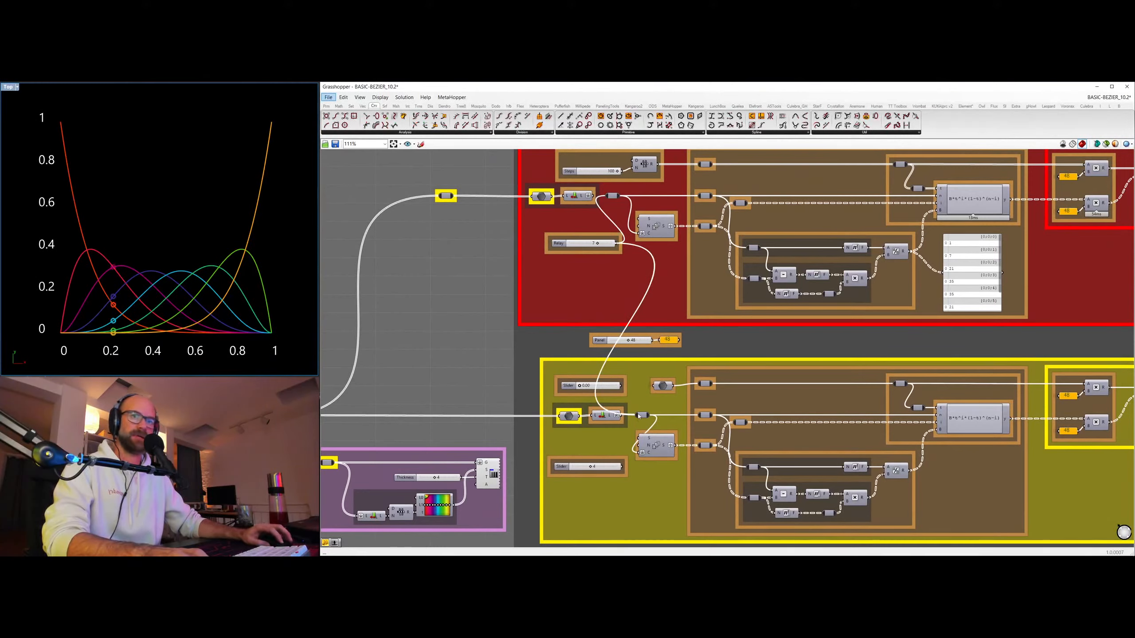
scroll(110, 326, "up", 2)
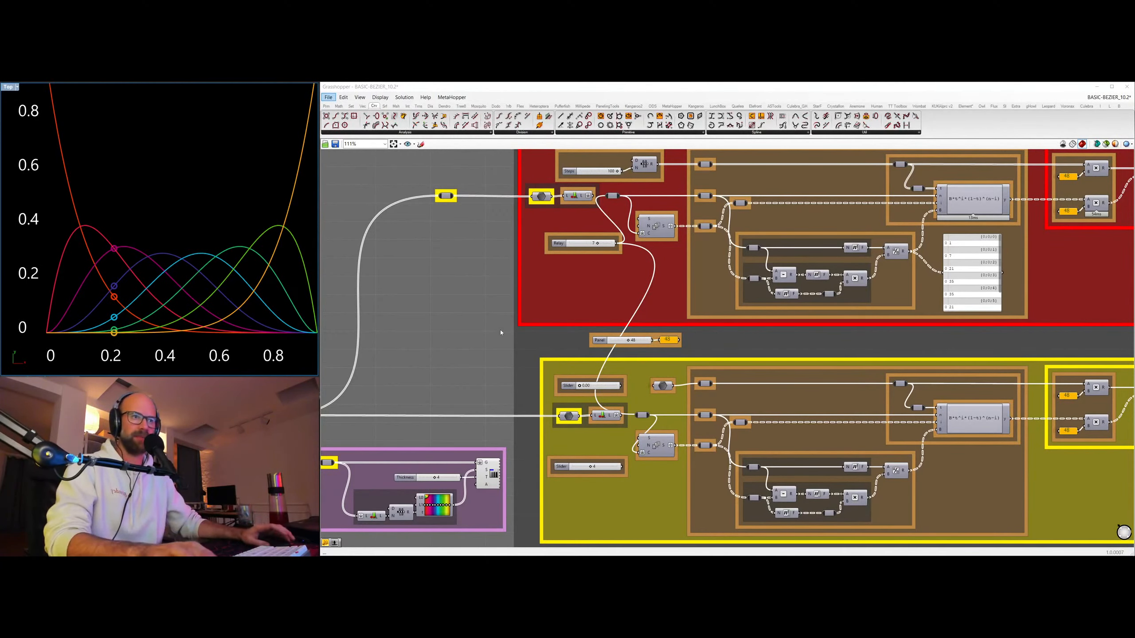
Set the degree slider to 1 and examine the linear Bernstein polynomials on the graph.
scroll(503, 333, "down", 2)
right_click_drag(552, 349, 702, 316)
scroll(722, 226, "up", 4)
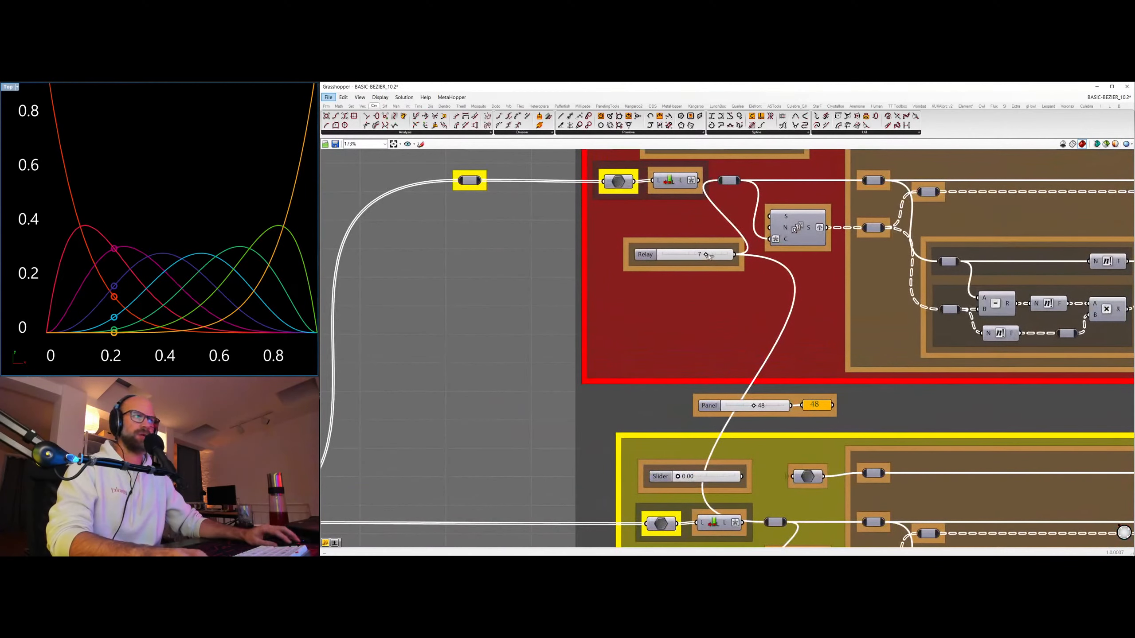
left_click_drag(709, 255, 663, 254)
scroll(213, 197, "down", 3)
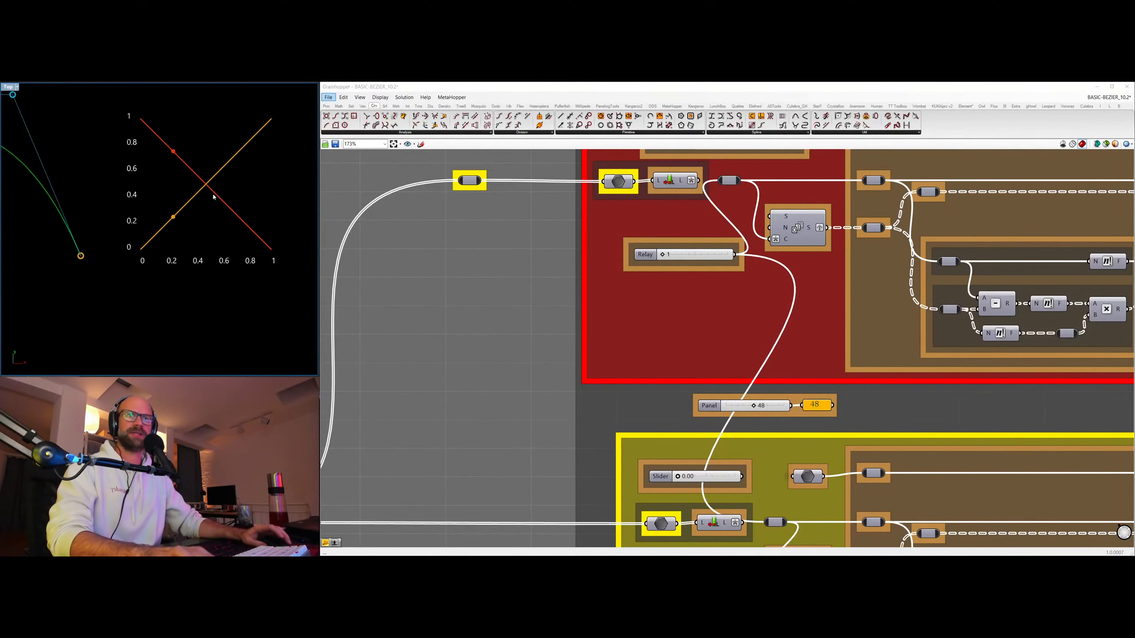
right_click_drag(205, 177, 141, 224)
scroll(157, 246, "up", 9)
scroll(179, 194, "down", 5)
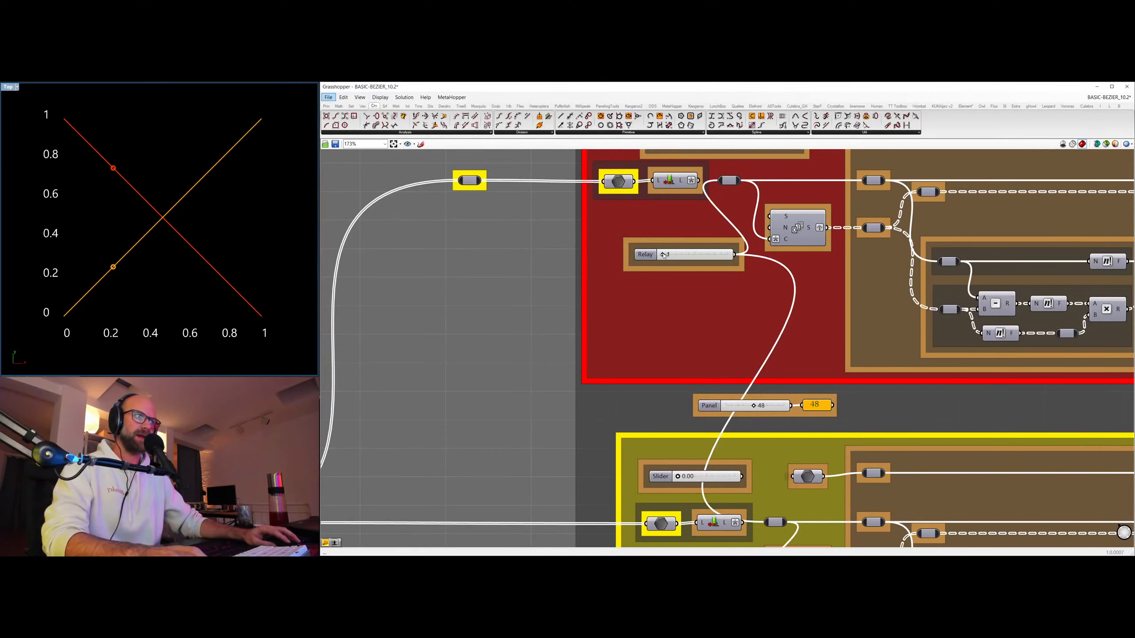
Raise the degree slider to 2 and then to 5, and inspect the binomial coefficient components with their output panel.
left_click_drag(663, 255, 669, 254)
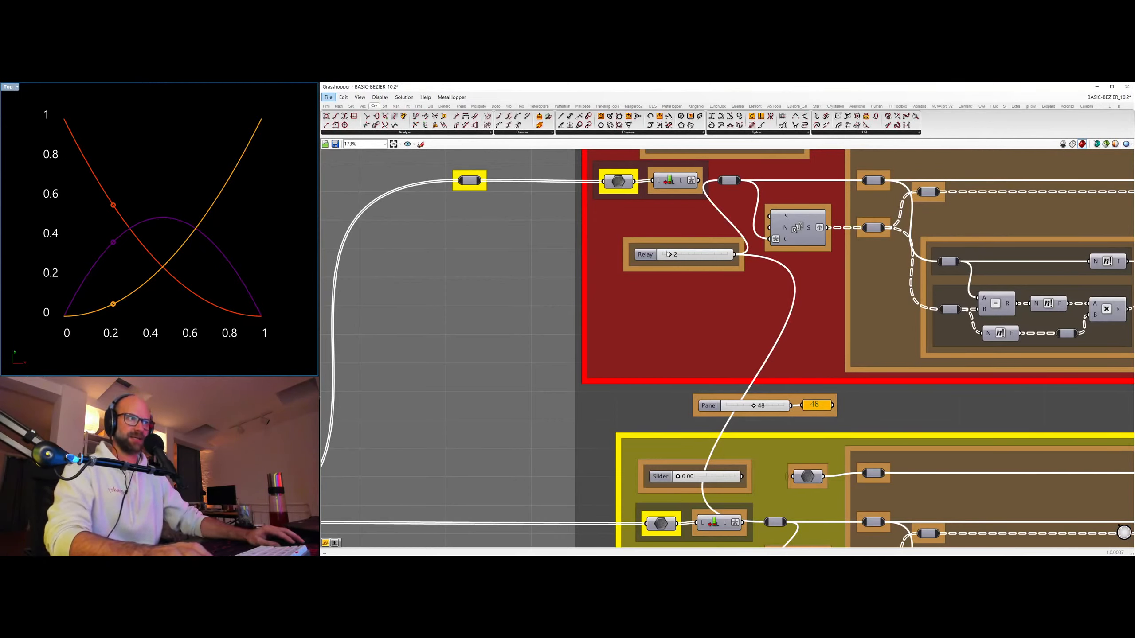
left_click_drag(670, 254, 695, 254)
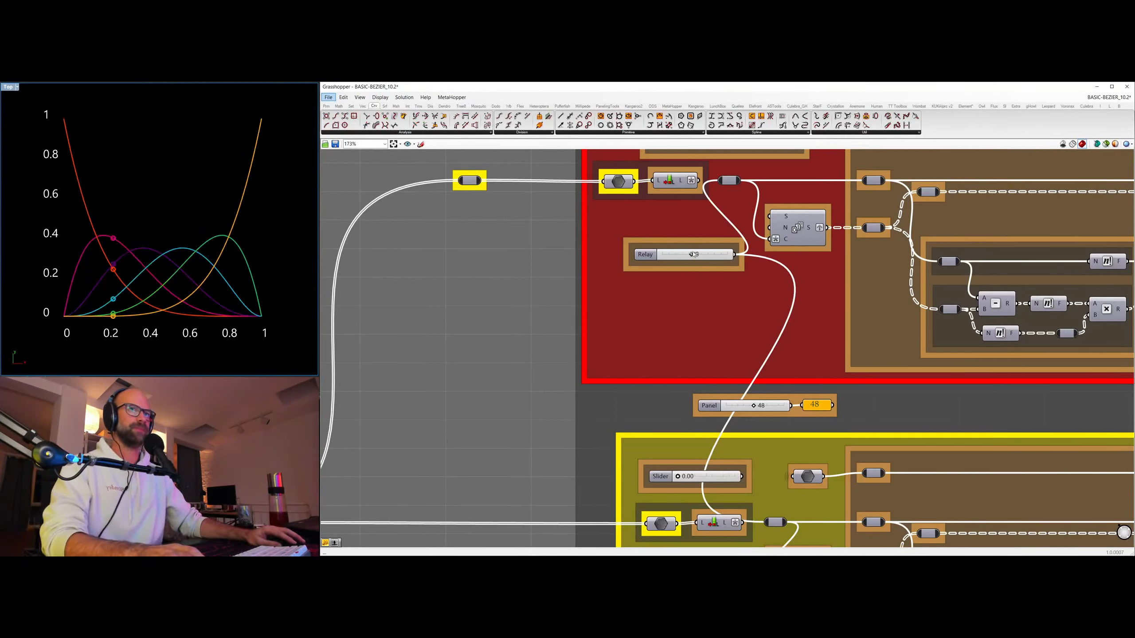
right_click_drag(976, 357, 813, 371)
scroll(938, 253, "down", 1)
right_click_drag(937, 254, 585, 302)
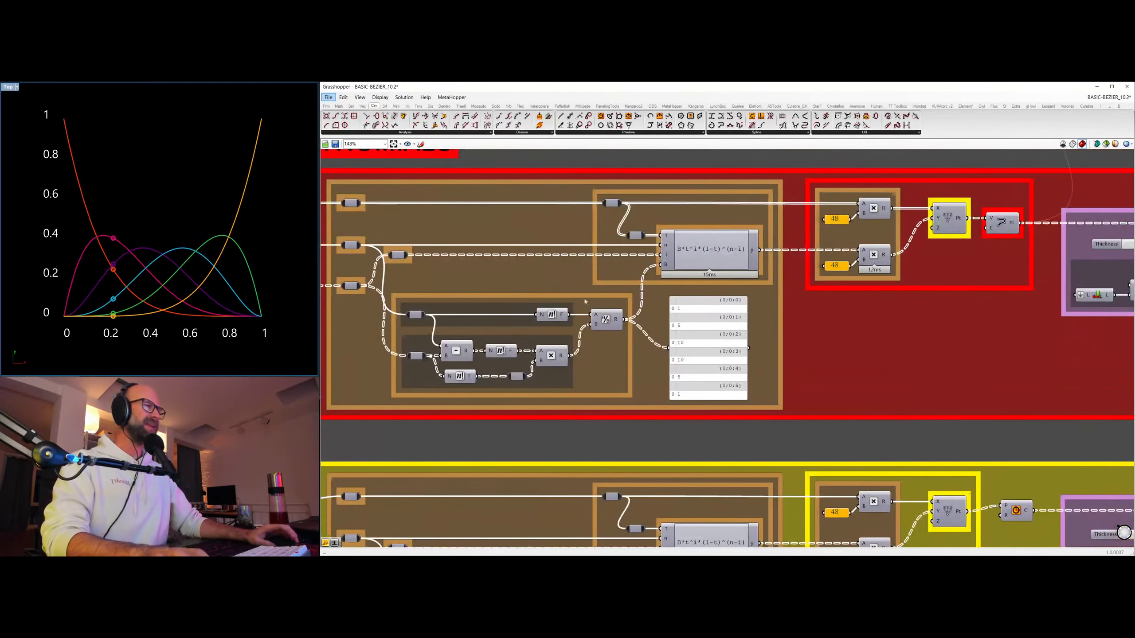
right_click_drag(676, 345, 780, 329)
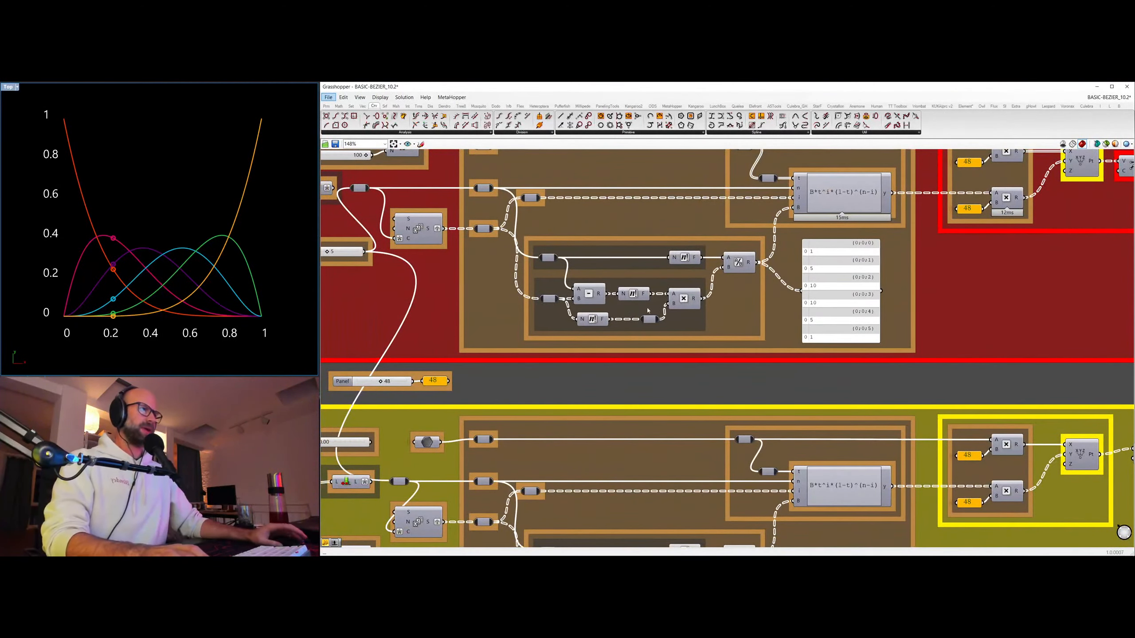
right_click_drag(713, 192, 740, 259)
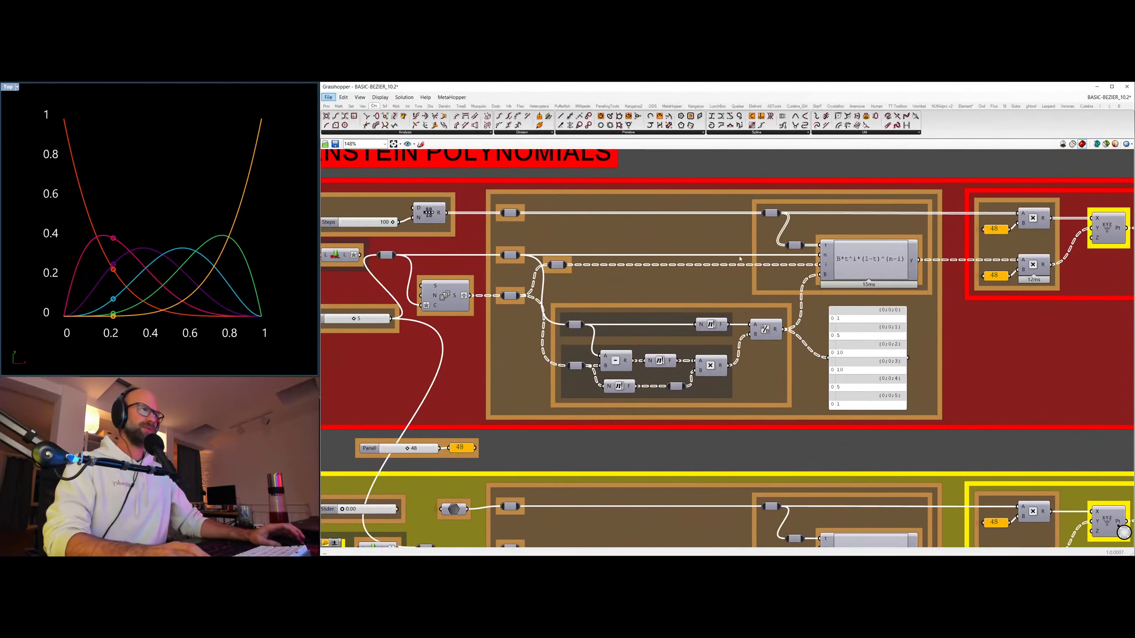
Switch to the browser and view the Definition formulas in Wikipedia's Bernstein polynomial article at 150 % zoom beside the graph.
key("alt+Tab")
left_click(744, 368)
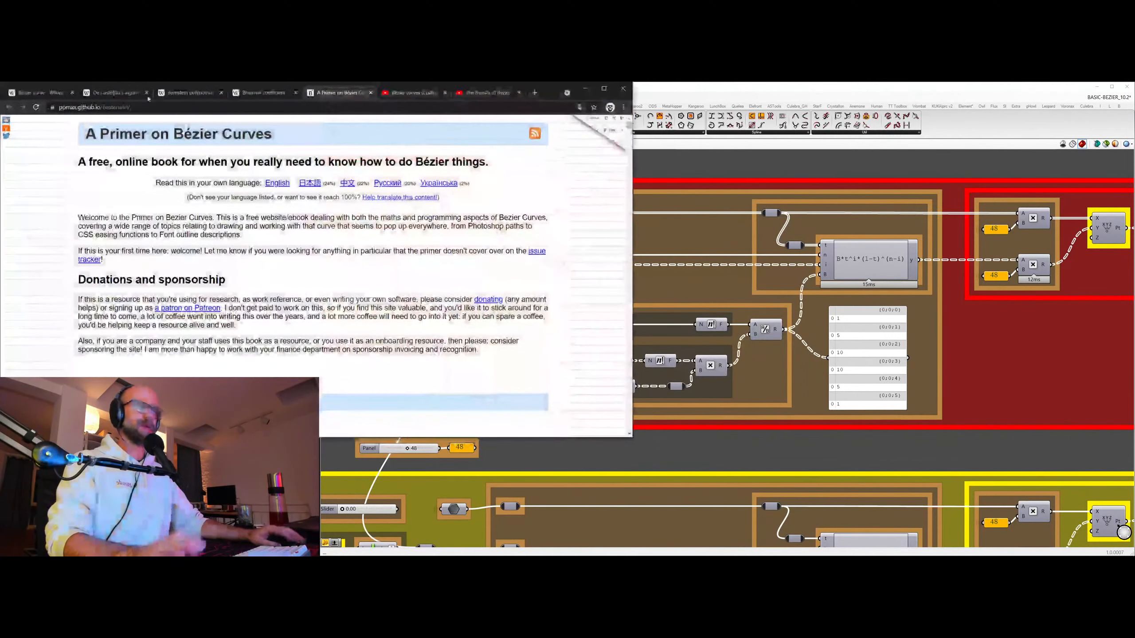
left_click(183, 93)
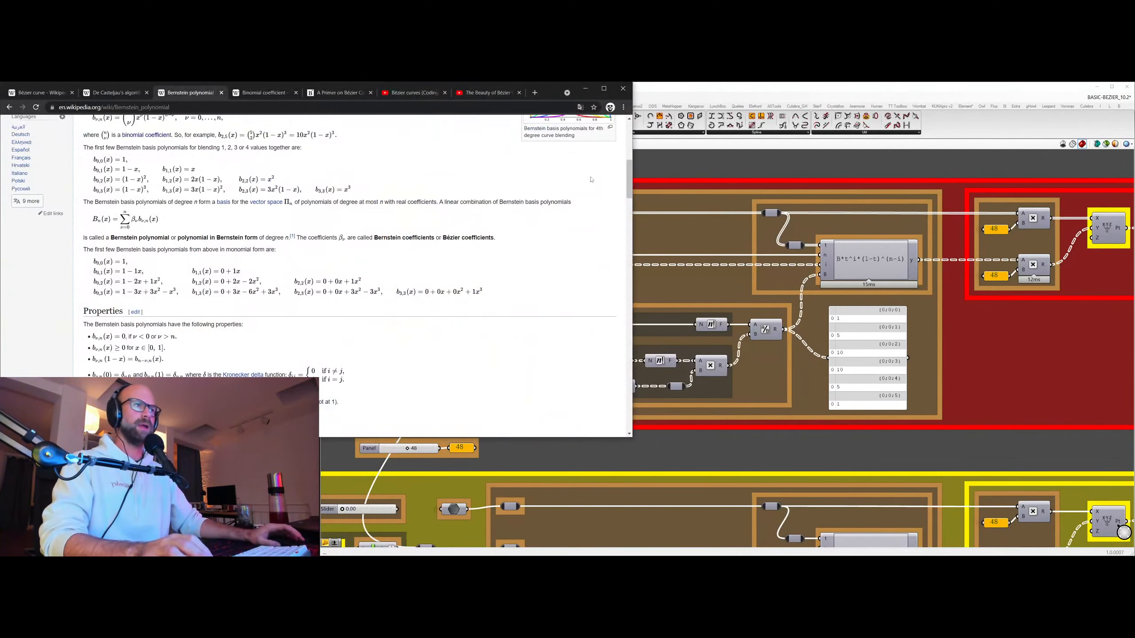
left_click_drag(630, 179, 628, 154)
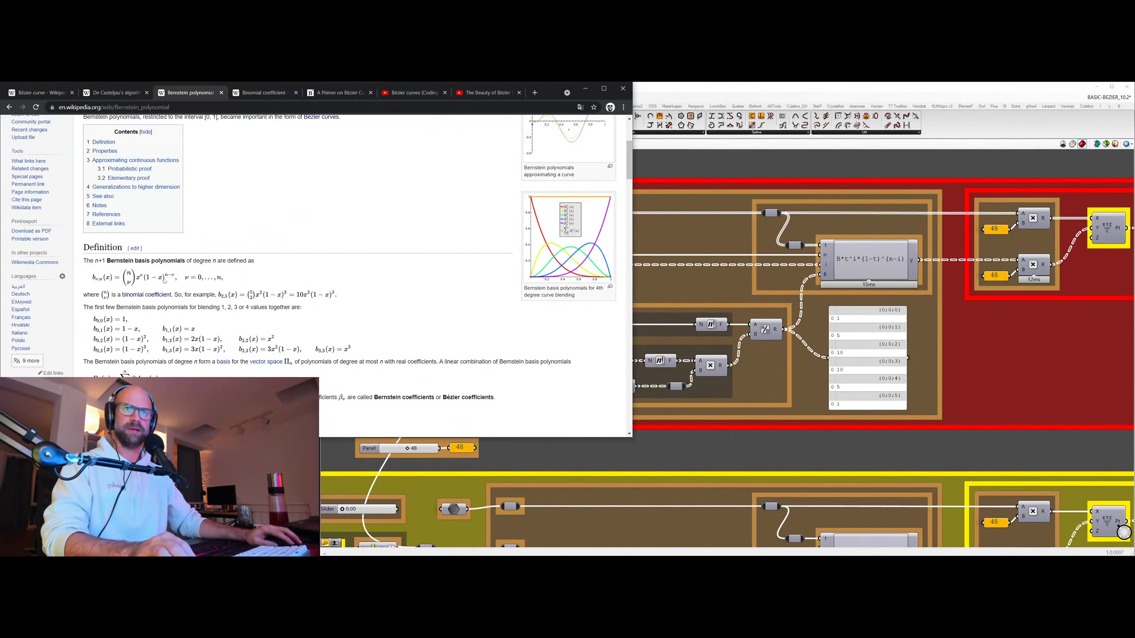
left_click_drag(550, 92, 681, 105)
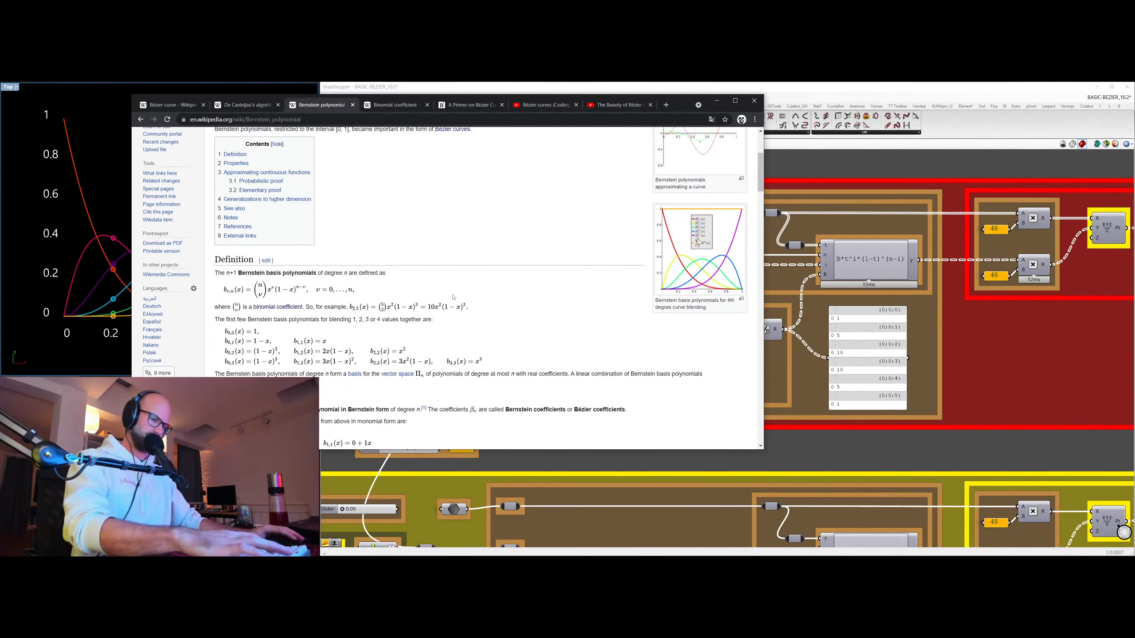
scroll(428, 273, "up", 3, "ctrl")
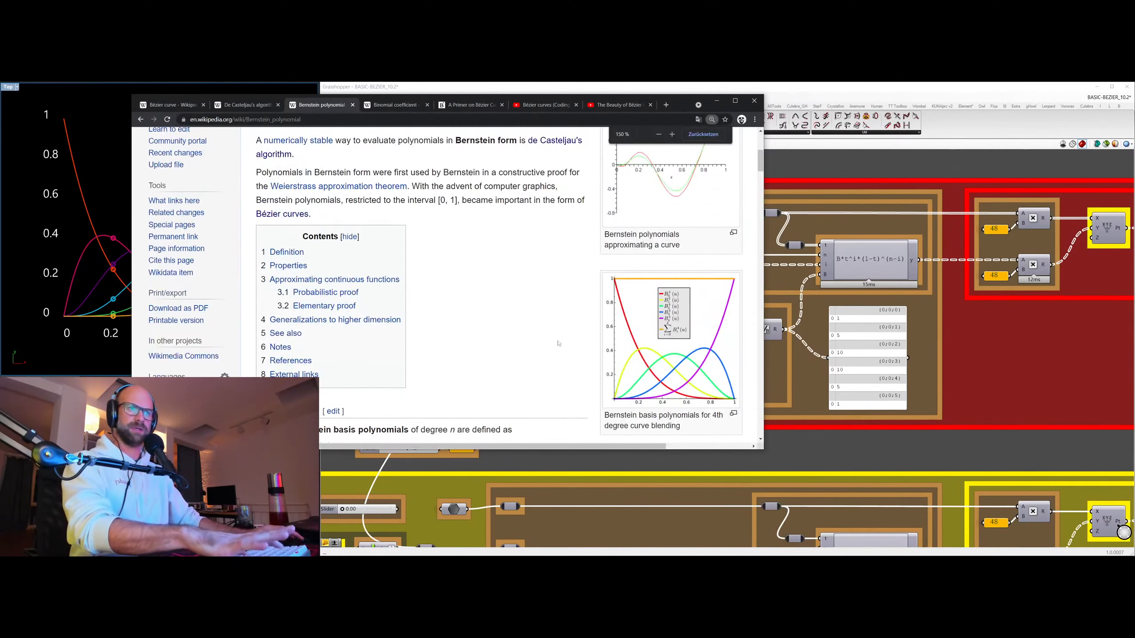
scroll(521, 361, "down", 3)
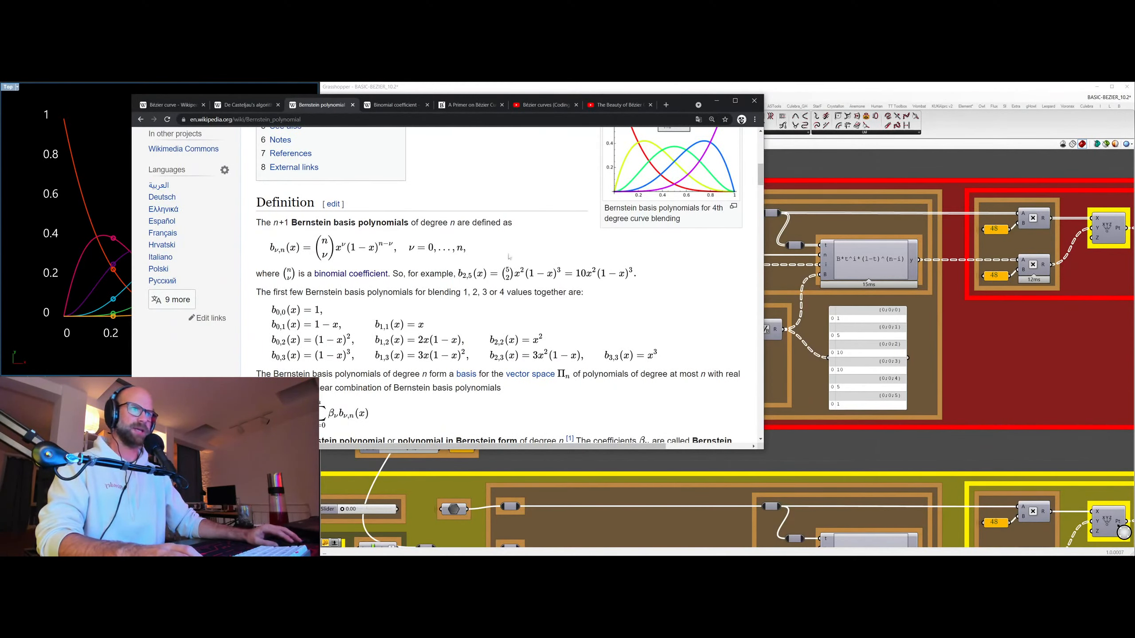
Open Wikipedia's Binomial coefficient article and place the browser so Pascal's triangle sits beside the degree slider and coefficient panel.
scroll(743, 153, "up", 1)
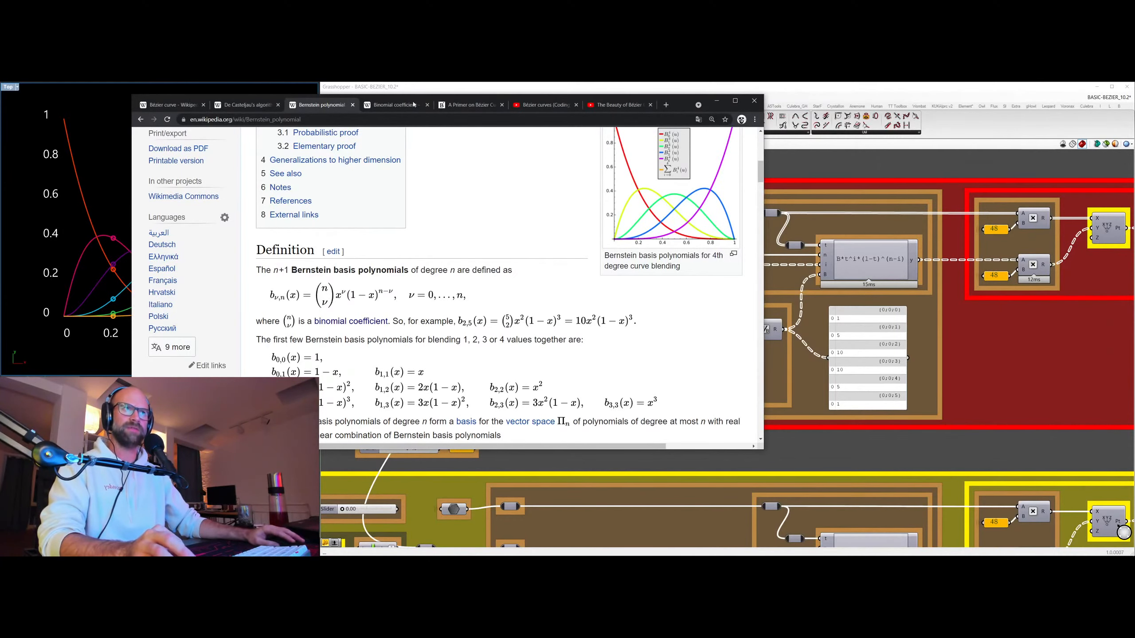
key("ctrl+Tab")
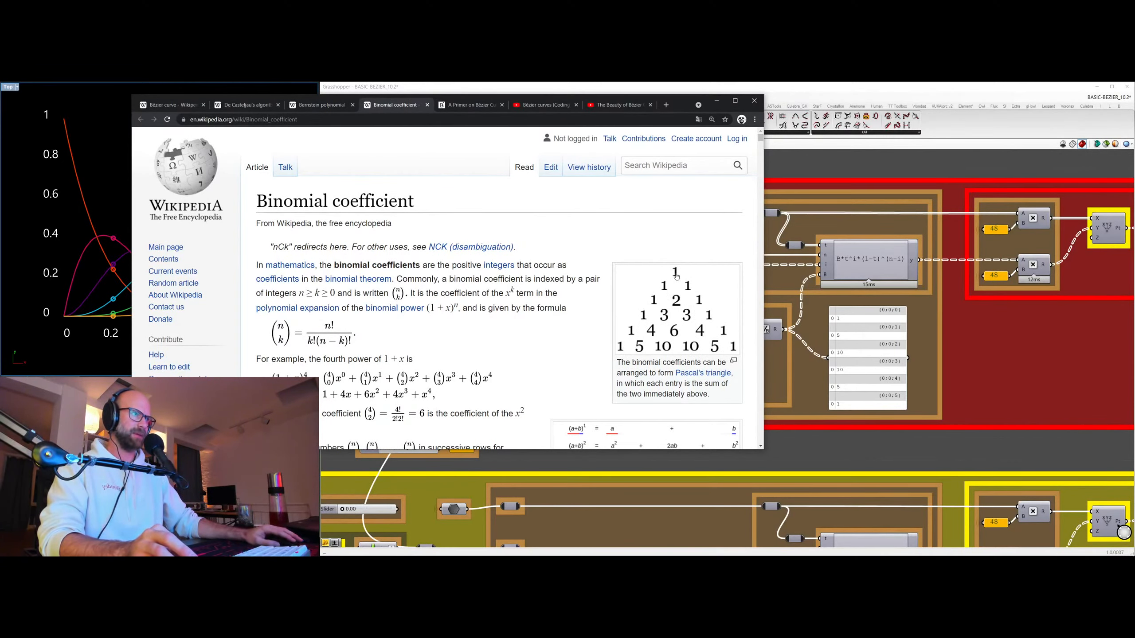
left_click(846, 368)
middle_click(887, 363)
right_click_drag(732, 393, 929, 368)
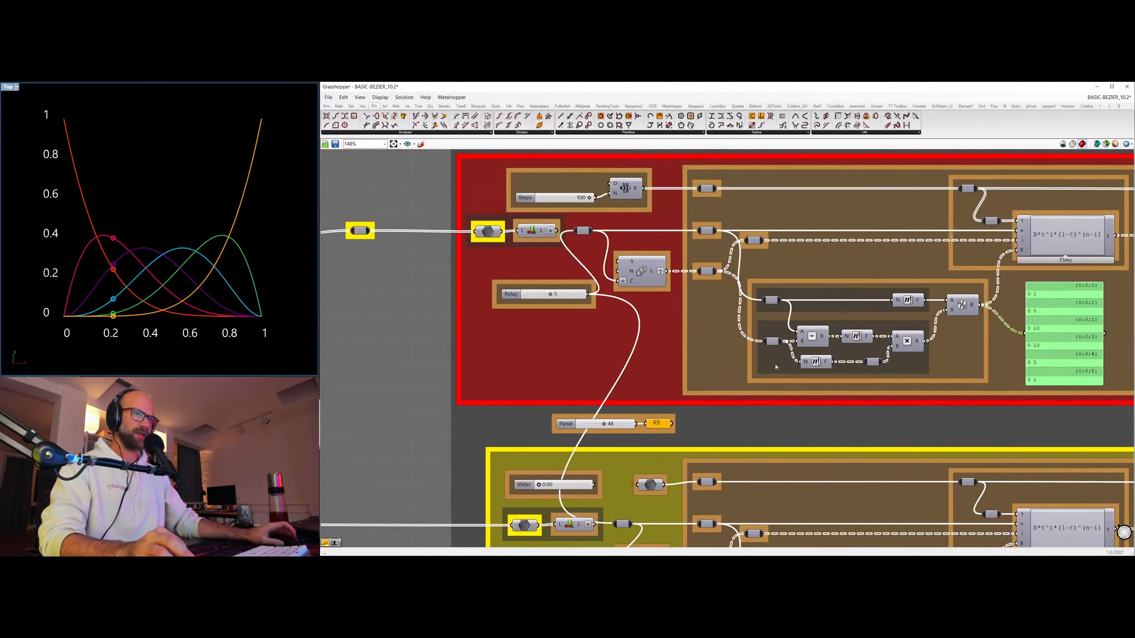
key("alt+Tab")
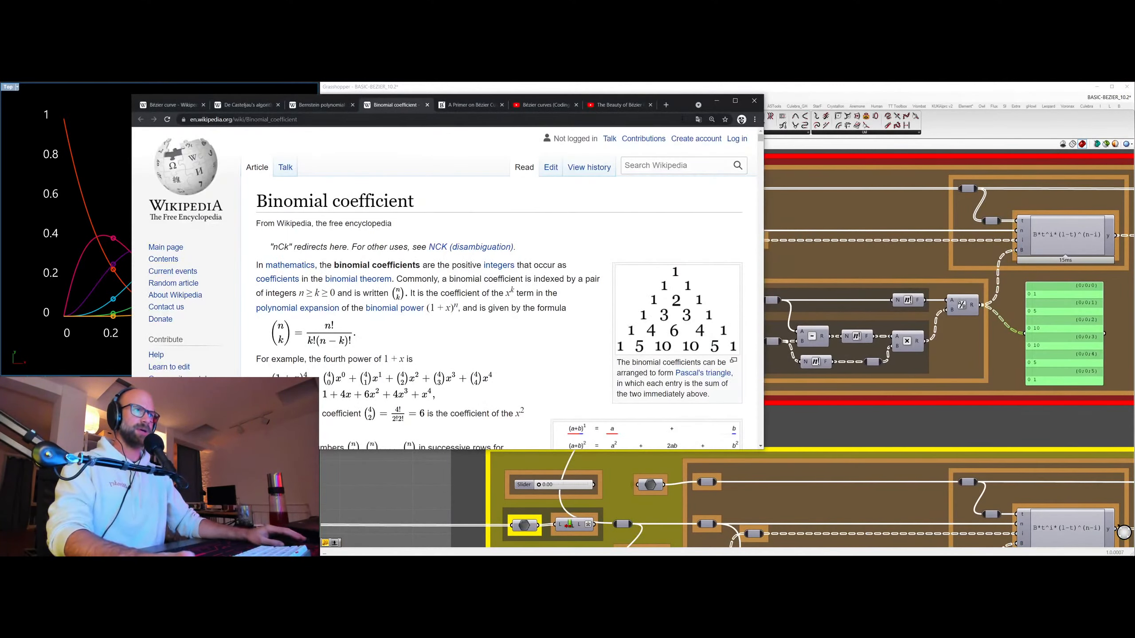
left_click_drag(688, 110, 344, 107)
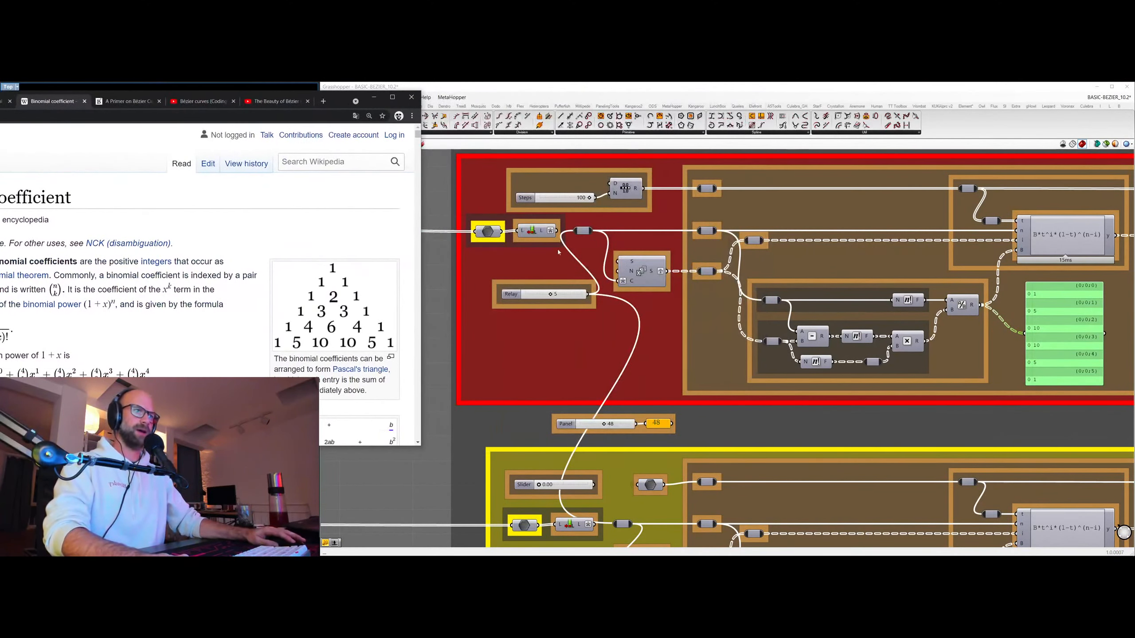
Set the degree slider to 1, 2, 3 and 5 in turn, comparing the coefficient panel with the rows of Pascal's triangle.
left_click_drag(551, 295, 525, 302)
key("alt+Tab")
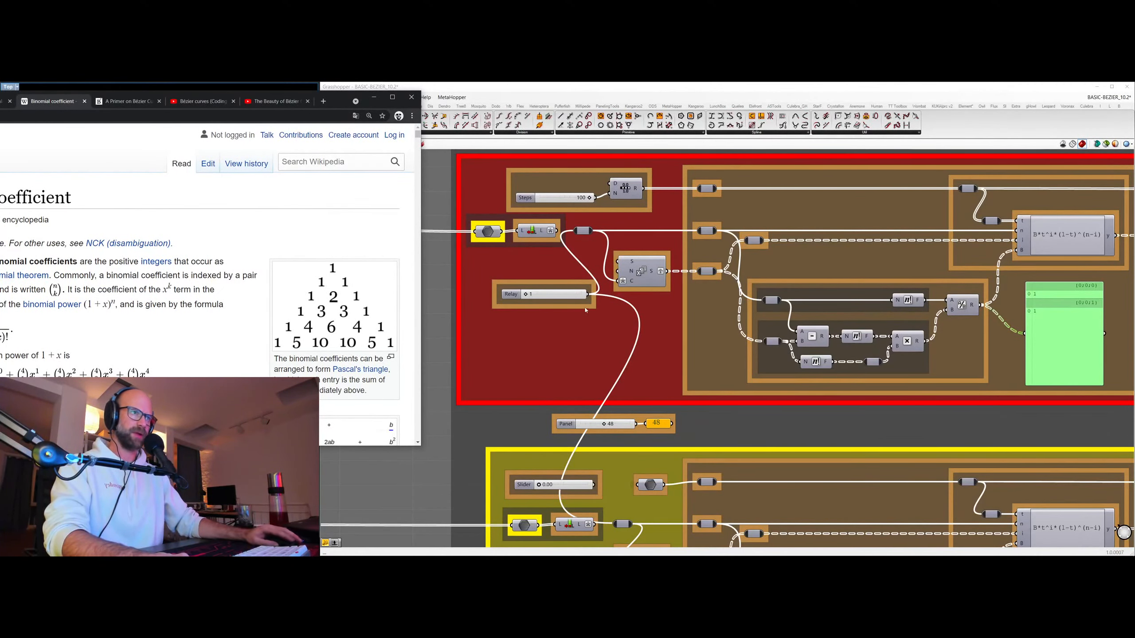
left_click_drag(525, 294, 532, 294)
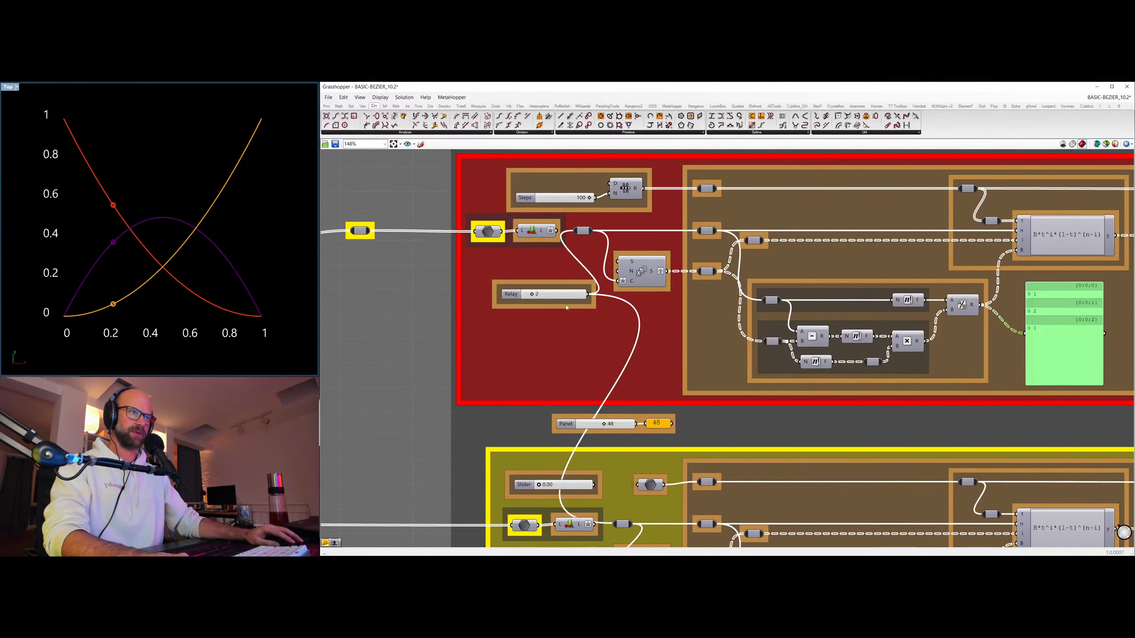
key("alt+Tab")
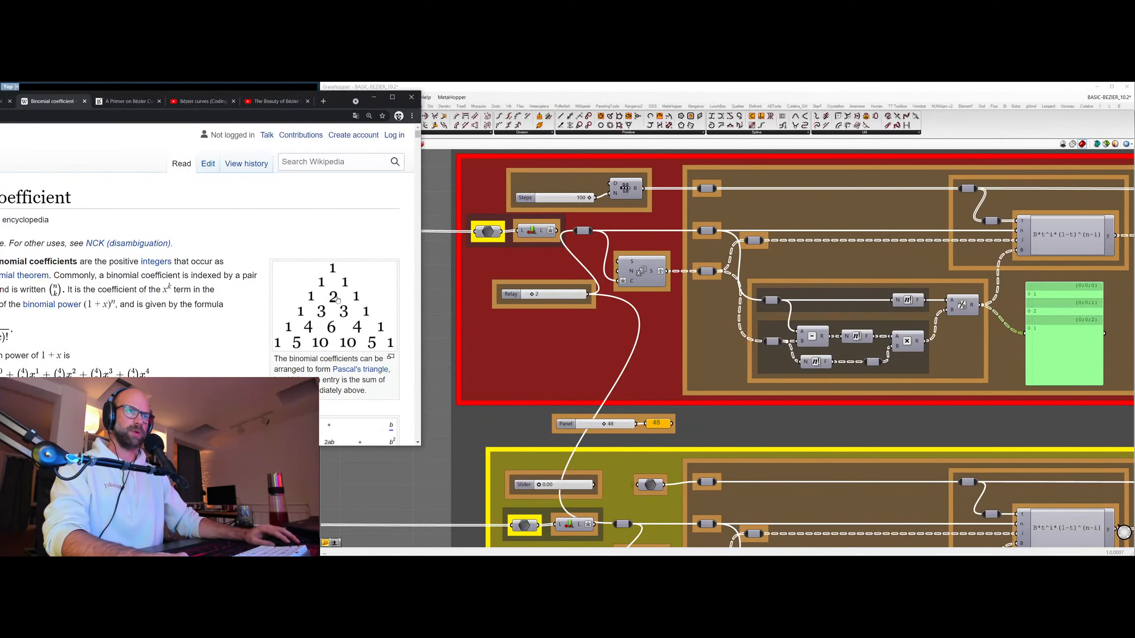
left_click_drag(529, 299, 538, 299)
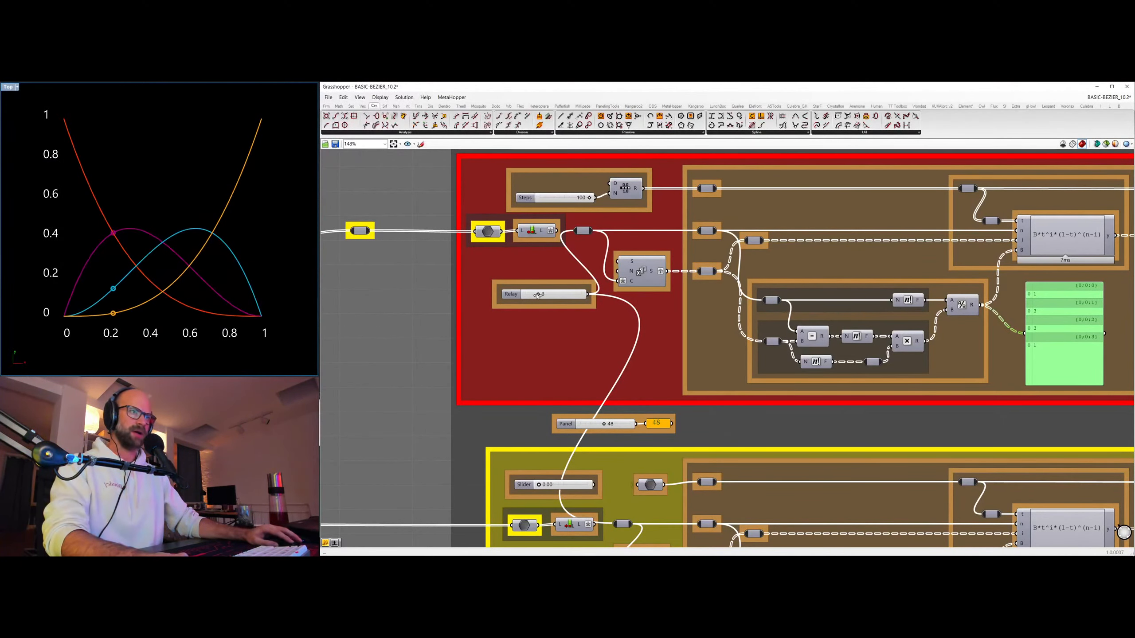
key("alt+Tab")
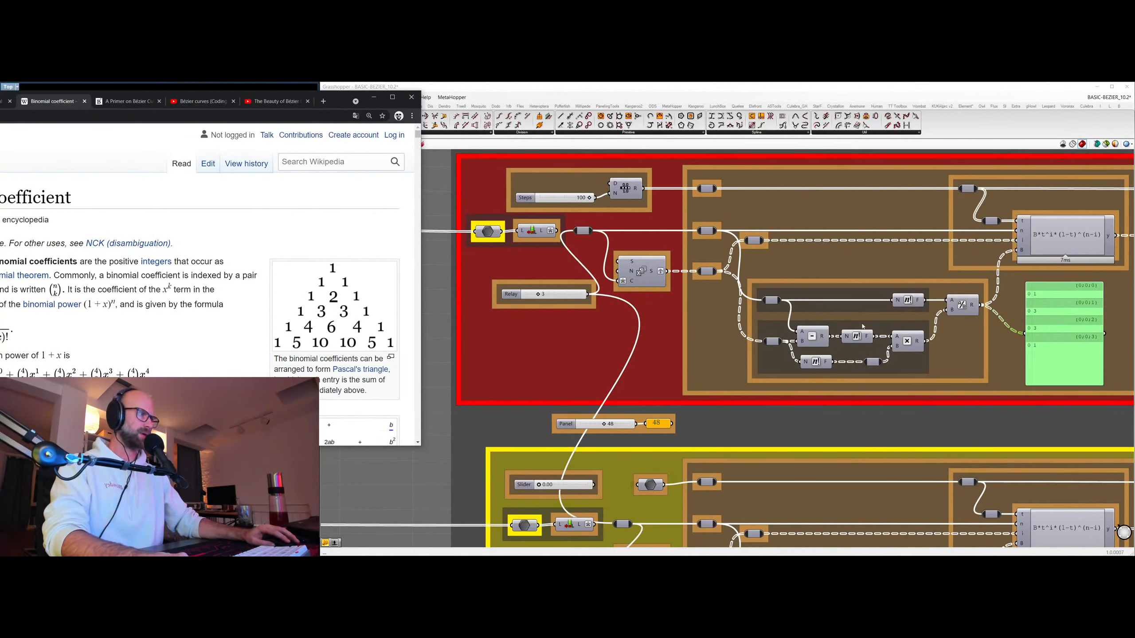
left_click_drag(538, 295, 552, 294)
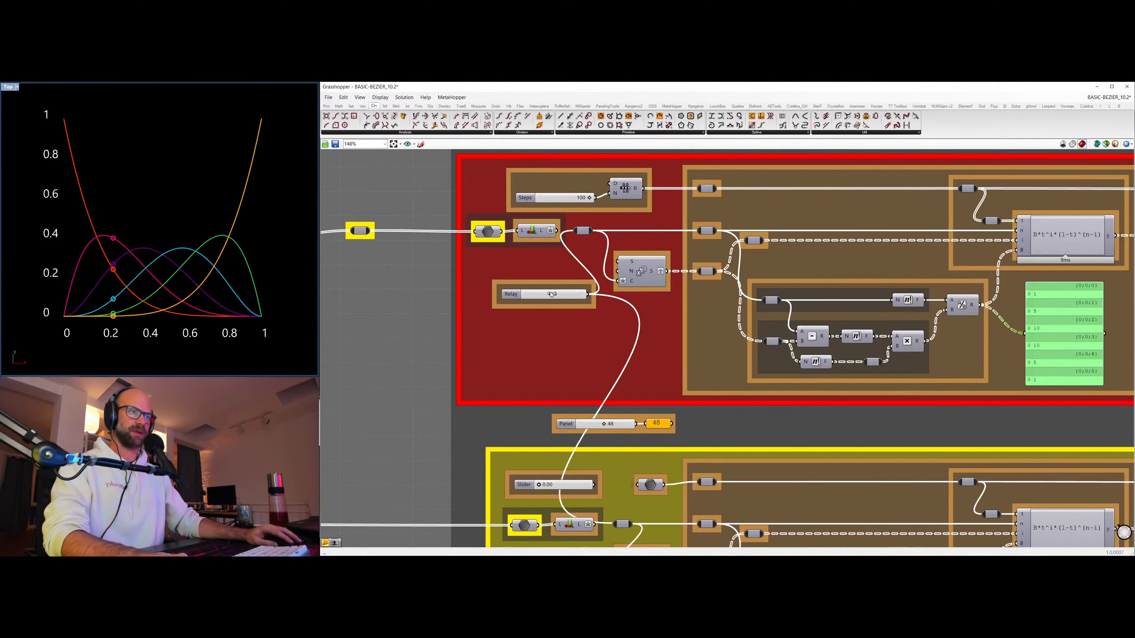
key("alt+Tab")
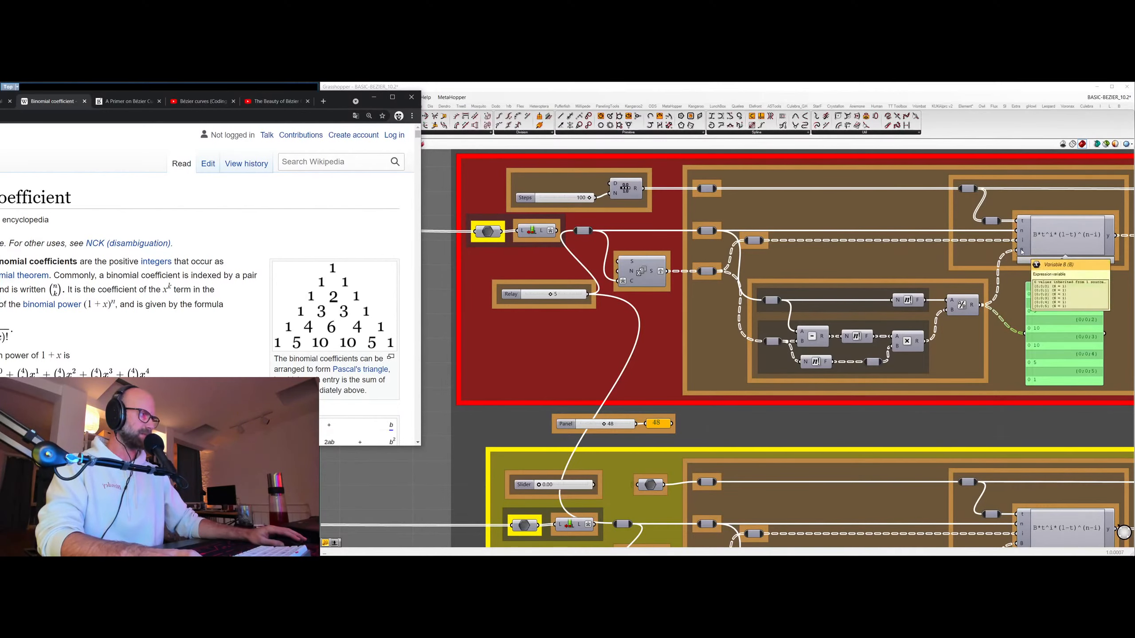
Minimize the browser and examine the Bernstein expression, its scaling components, the constructed points and the resulting curves.
left_click(373, 97)
right_click_drag(1113, 228, 906, 233)
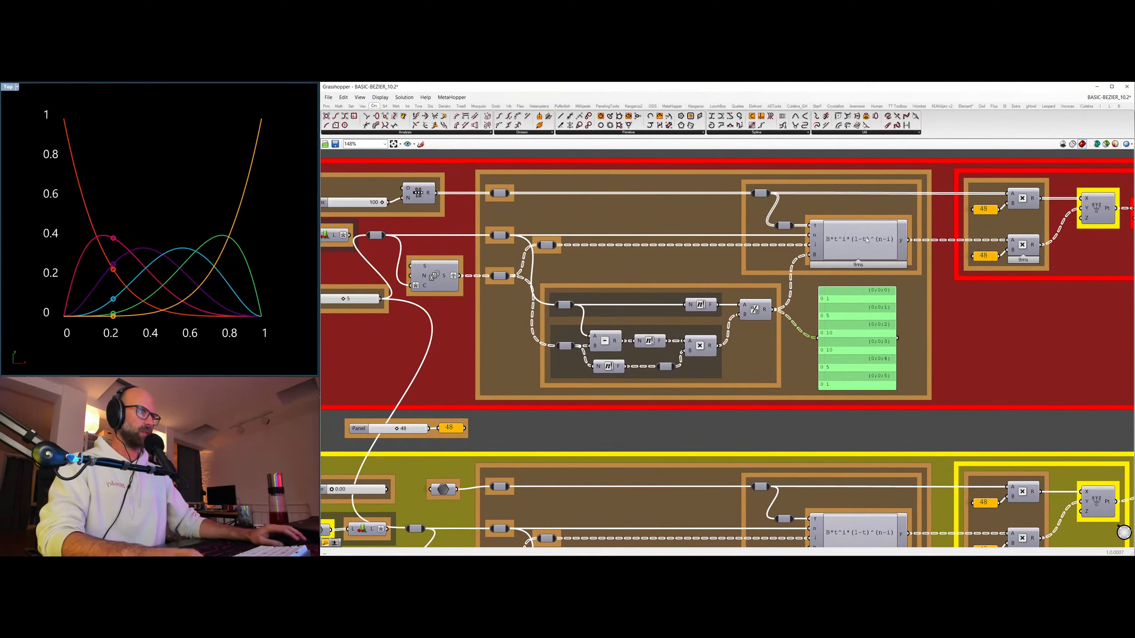
scroll(906, 233, "down", 1)
right_click_drag(1058, 218, 923, 243)
right_click_drag(1015, 279, 955, 281)
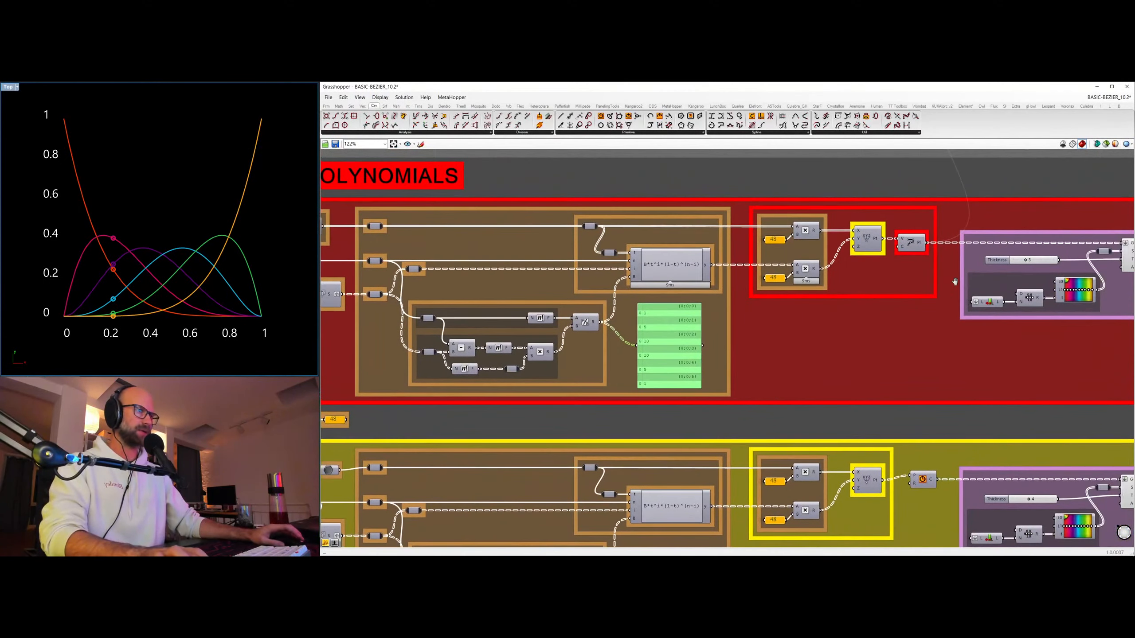
right_click_drag(469, 277, 577, 278)
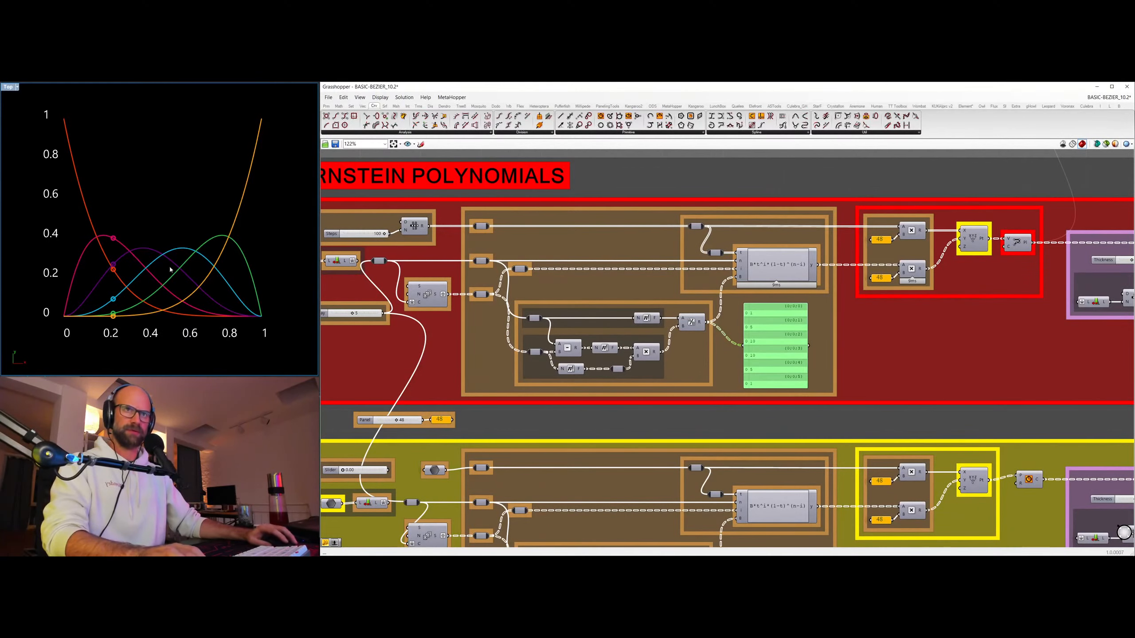
Wire the list length outputs back into the degree relays of the red and yellow Bernstein groups, replacing the integer slider.
scroll(206, 220, "down", 2)
right_click_drag(368, 264, 620, 237)
left_click_drag(610, 235, 623, 235)
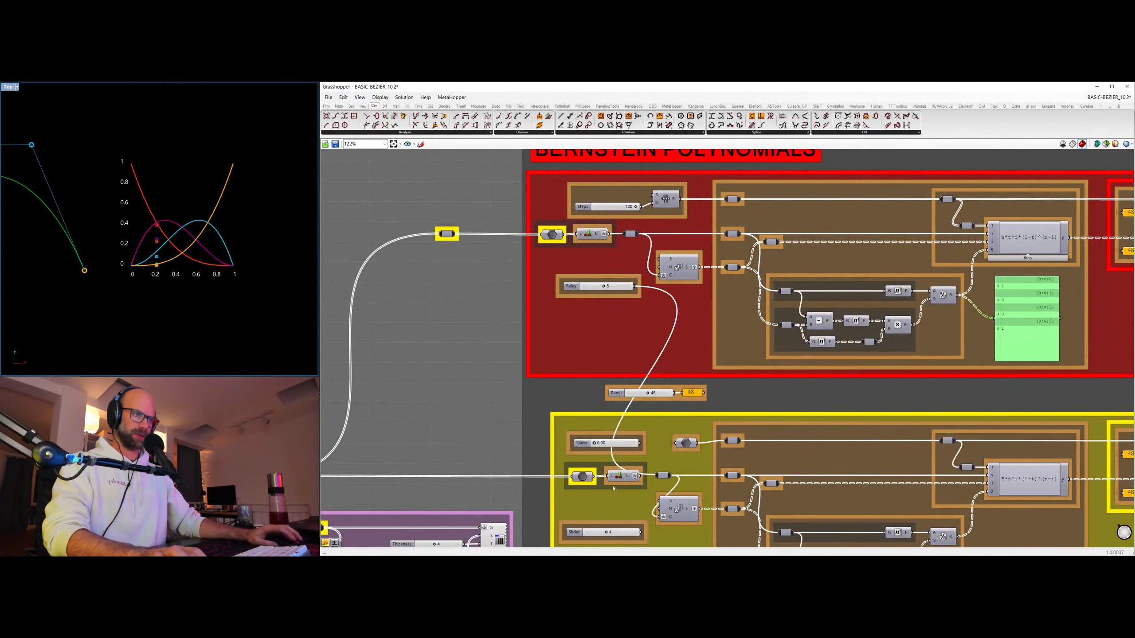
left_click_drag(642, 477, 663, 477)
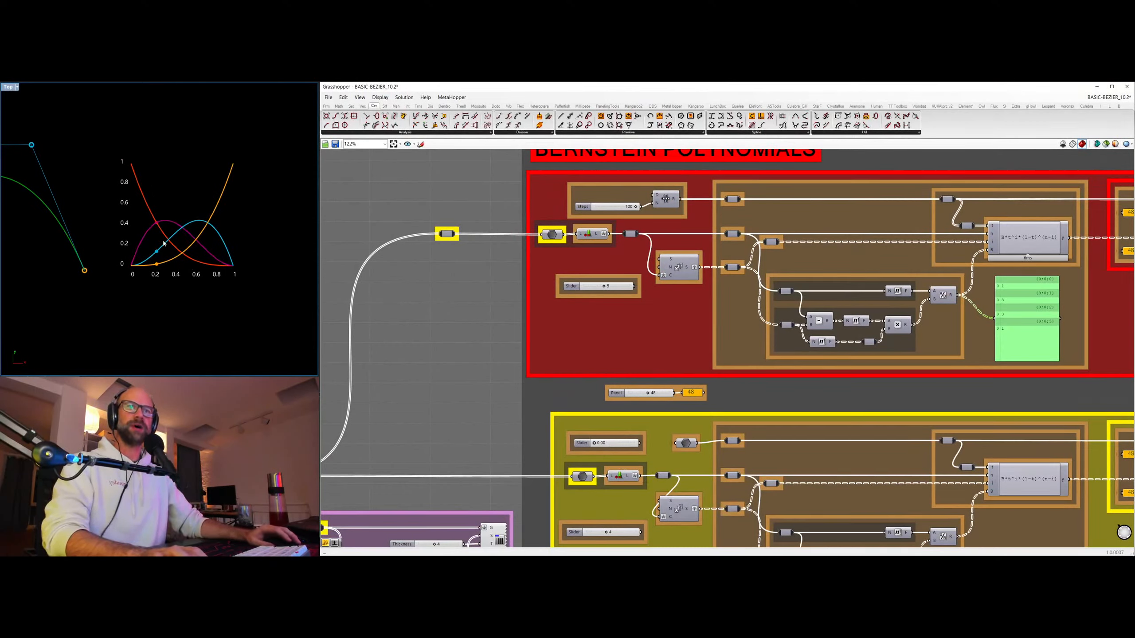
Examine the Bezier curve beside the polynomial graph, along with the ANY BEZIER CURVE and EVALUATE TANGENT groups.
scroll(94, 244, "down", 5)
right_click_drag(94, 244, 174, 239)
scroll(174, 239, "up", 3)
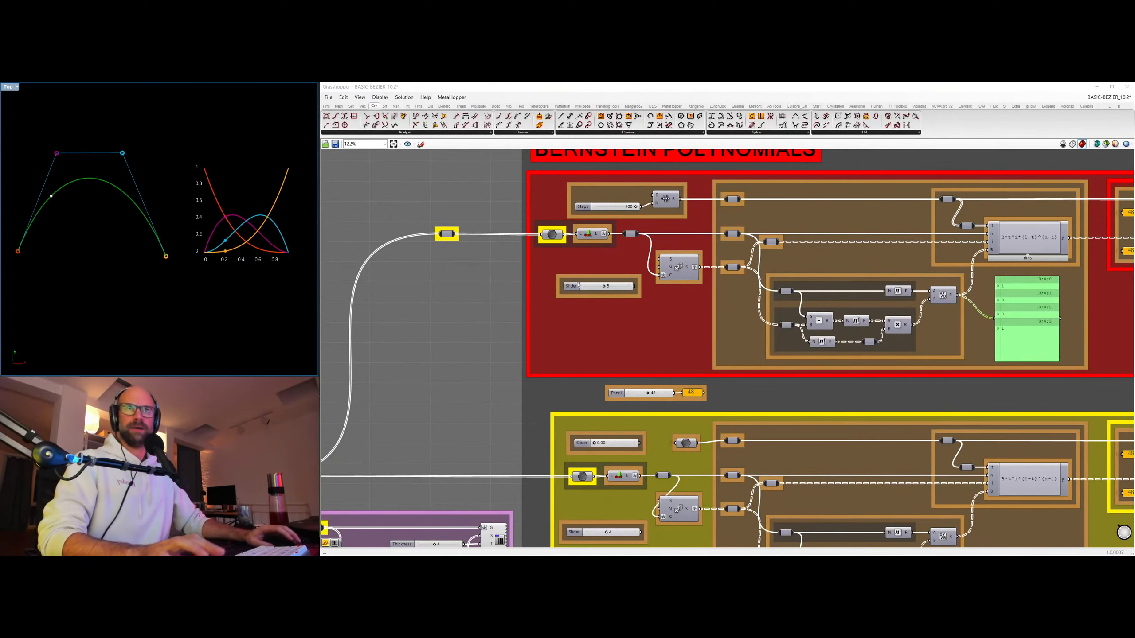
scroll(578, 284, "down", 7)
right_click_drag(544, 197, 552, 305)
scroll(552, 304, "up", 4)
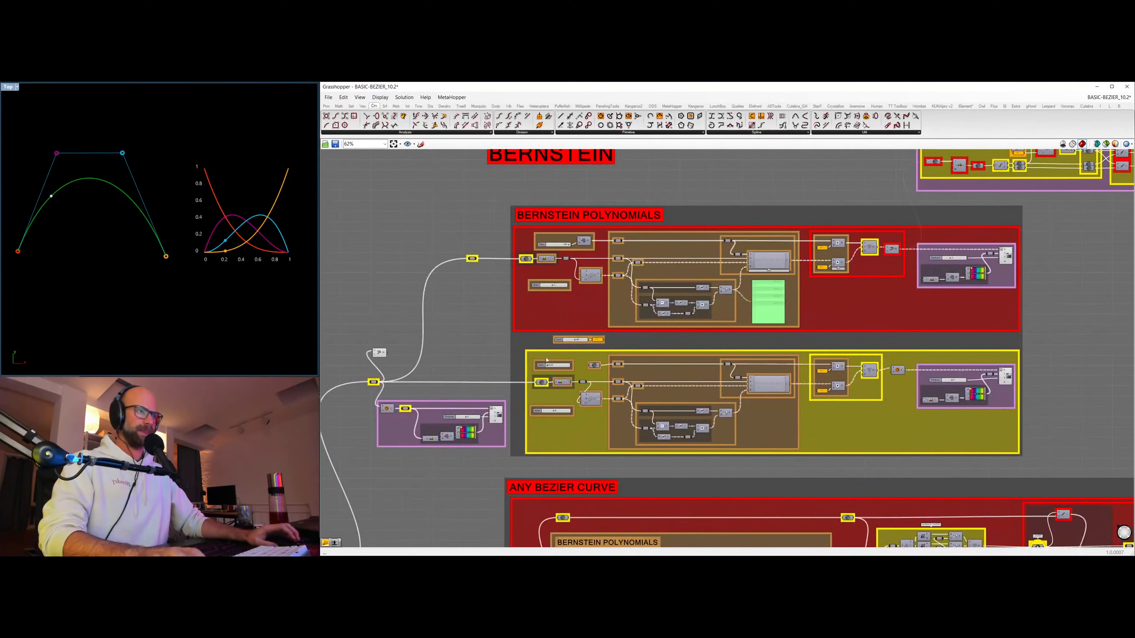
right_click_drag(605, 495, 599, 300)
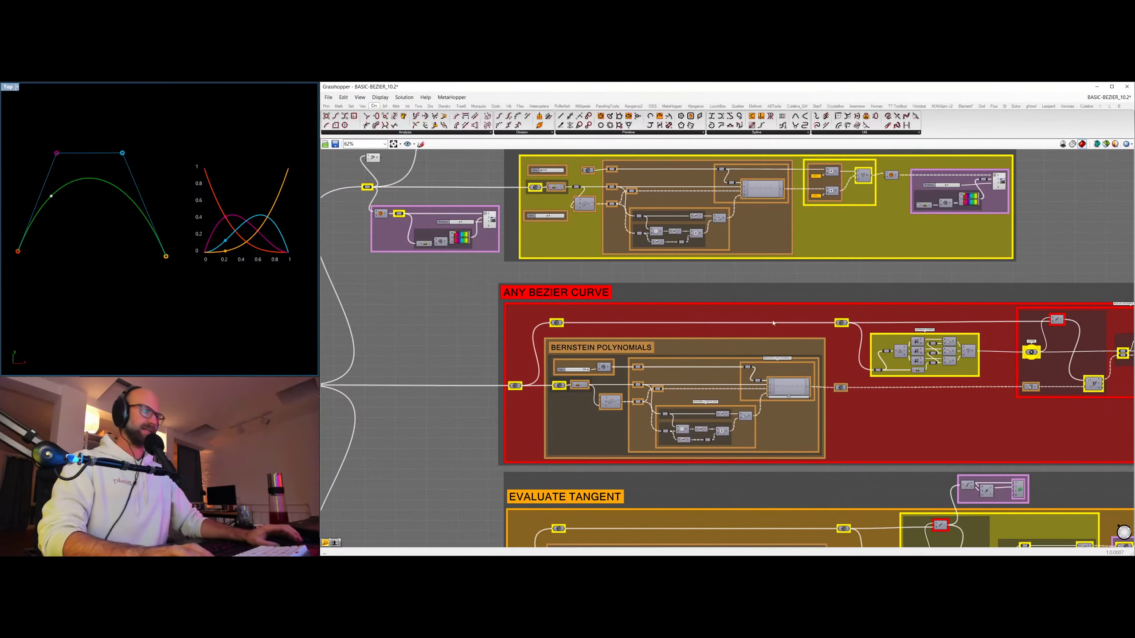
right_click_drag(774, 324, 572, 292)
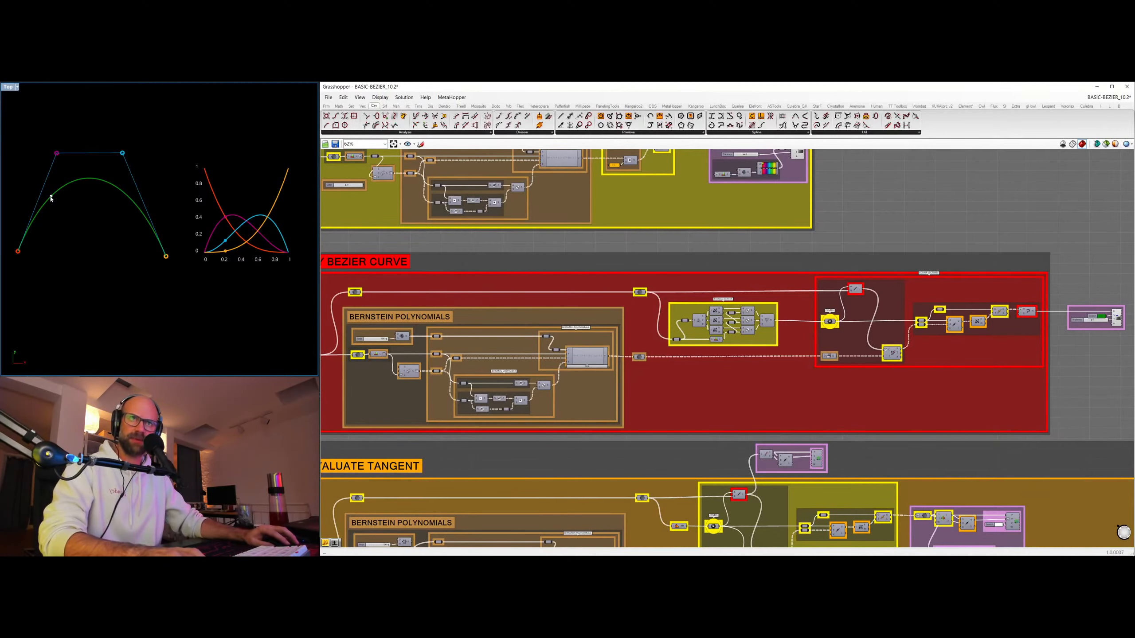
right_click_drag(701, 374, 748, 222)
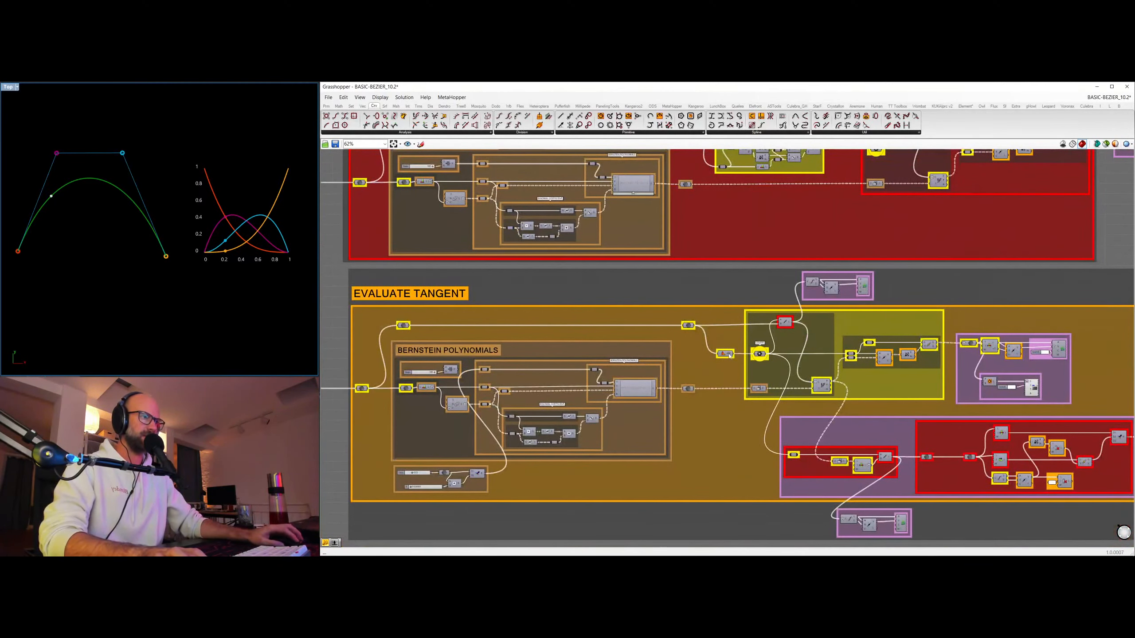
Highlight the centre point component in EVALUATE TANGENT and show the vectors from that centre to the four control points.
left_click(761, 355)
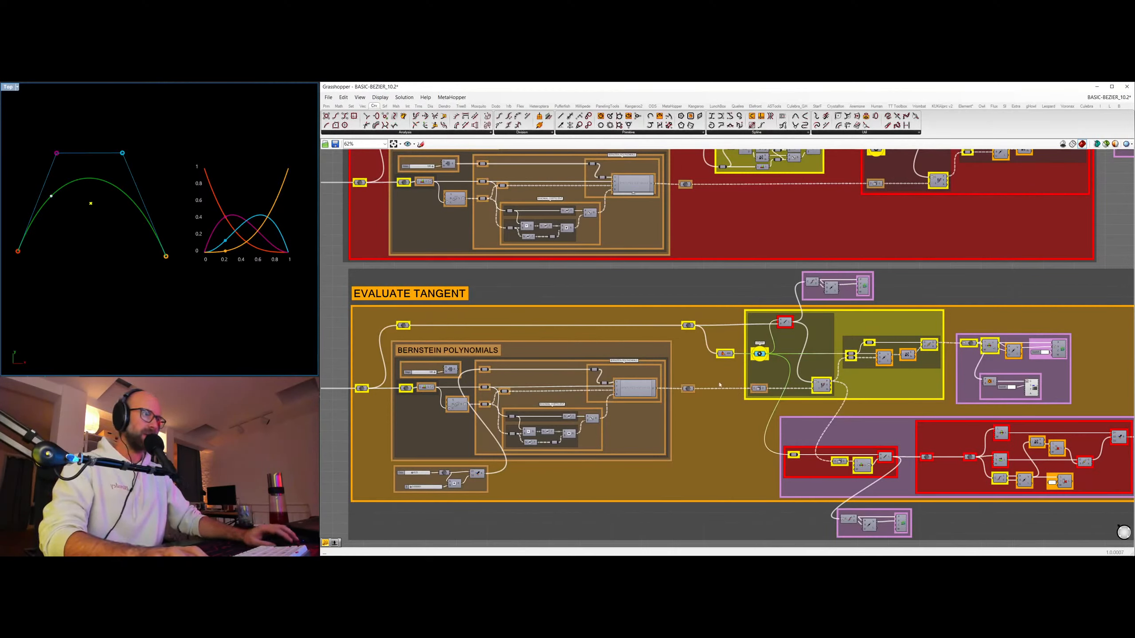
right_click_drag(31, 182, 75, 175)
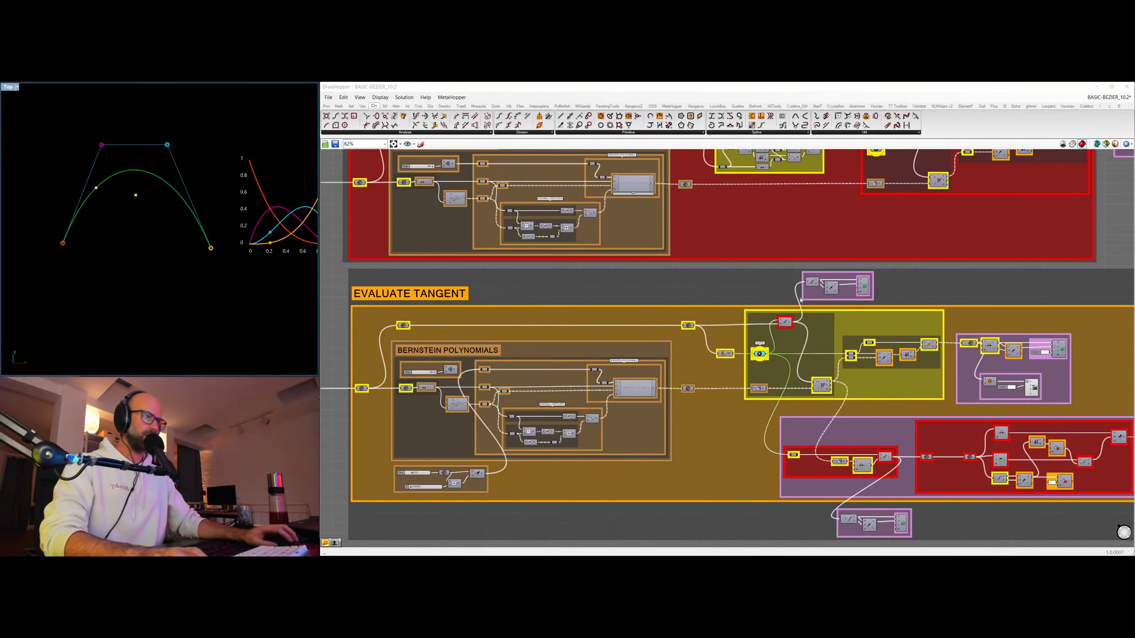
left_click(864, 287)
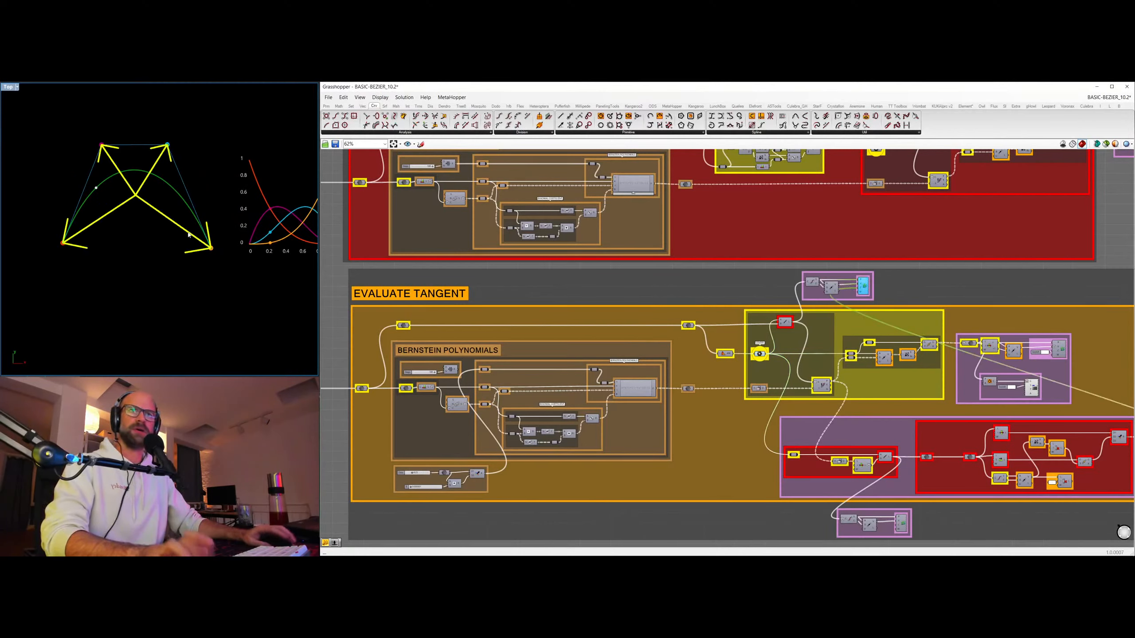
left_click(123, 254)
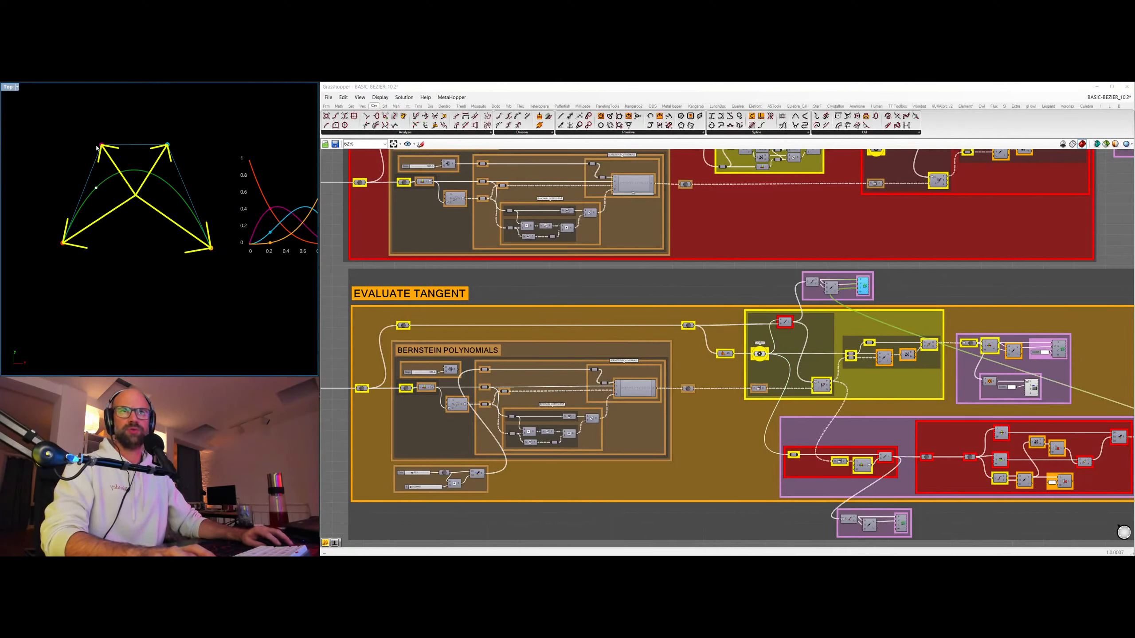
left_click(1000, 270)
Compare the evaluated weights on the polynomial graph with the control point vectors and the BERNSTEIN POLYNOMIALS and ANY BEZIER CURVE groups.
scroll(1000, 270, "down", 2)
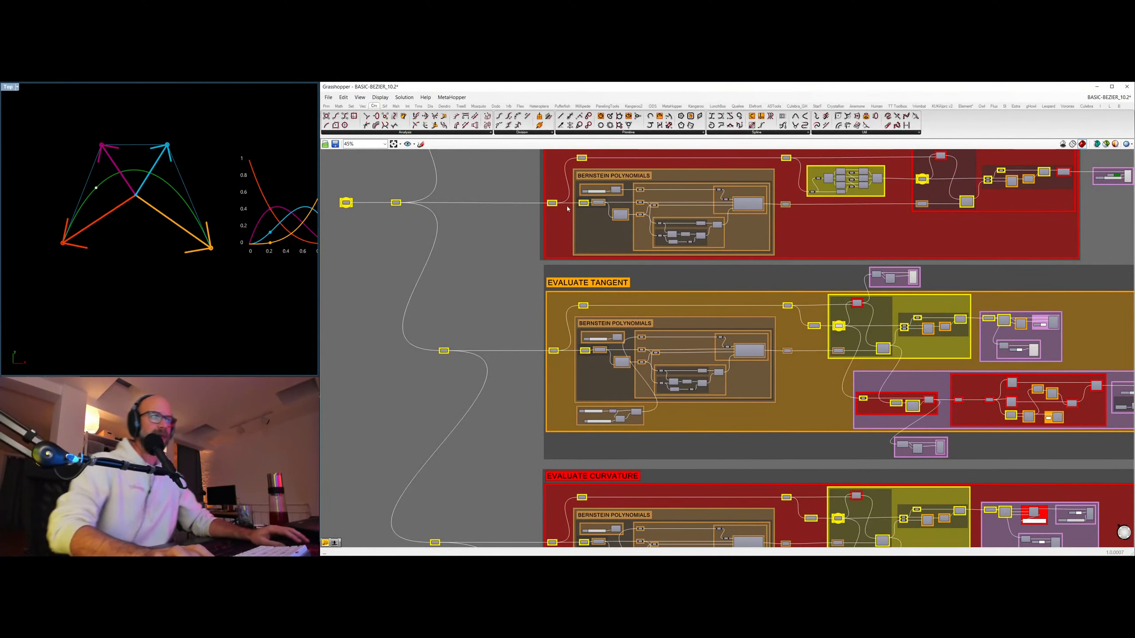
right_click_drag(567, 209, 551, 346)
scroll(500, 236, "up", 3)
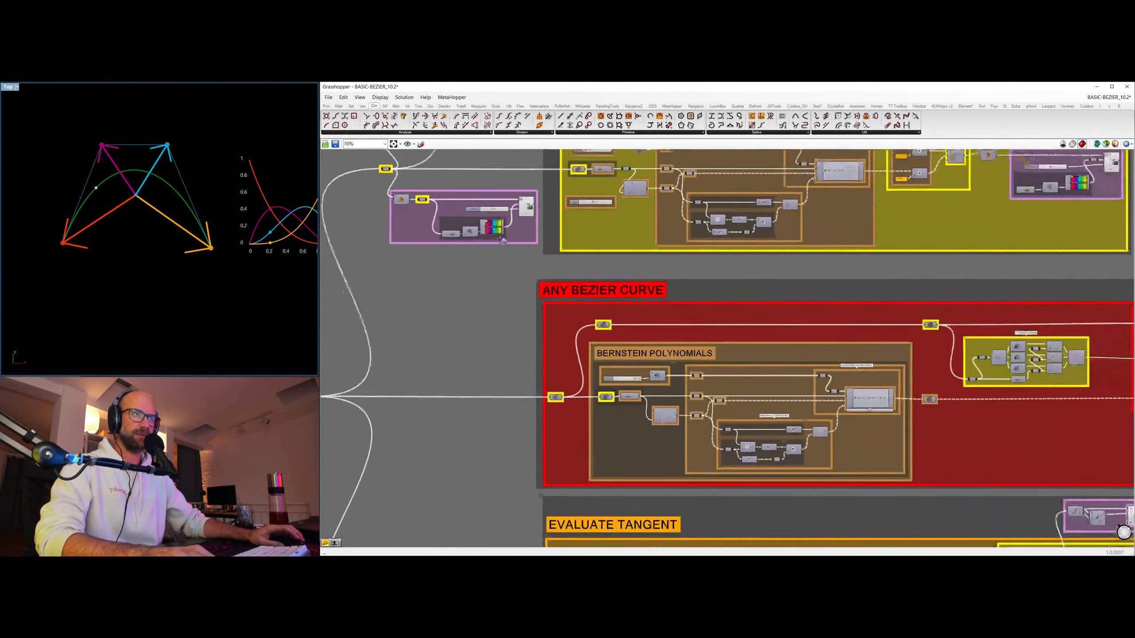
scroll(501, 240, "down", 2)
right_click_drag(746, 196, 683, 294)
scroll(229, 177, "up", 5)
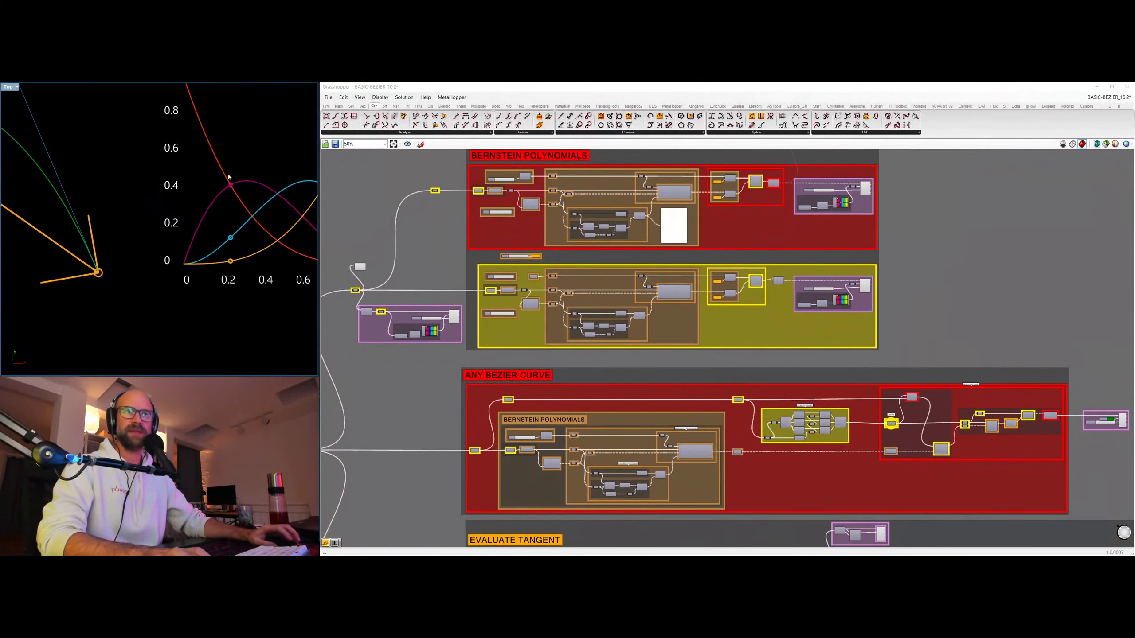
scroll(237, 244, "down", 4)
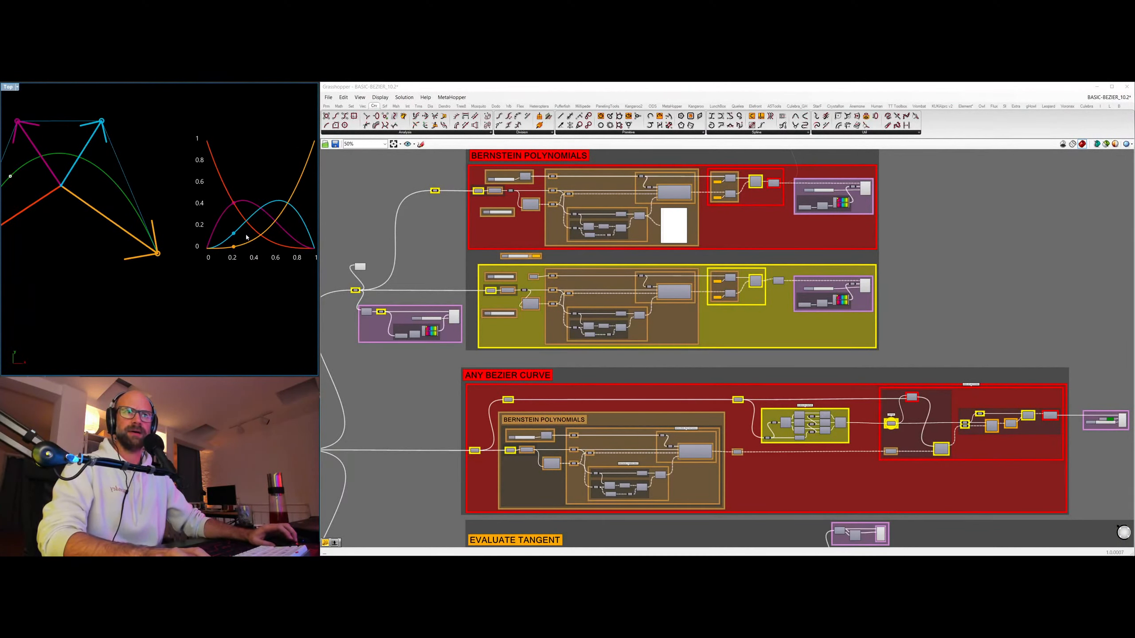
right_click_drag(516, 193, 607, 283)
scroll(606, 283, "up", 5)
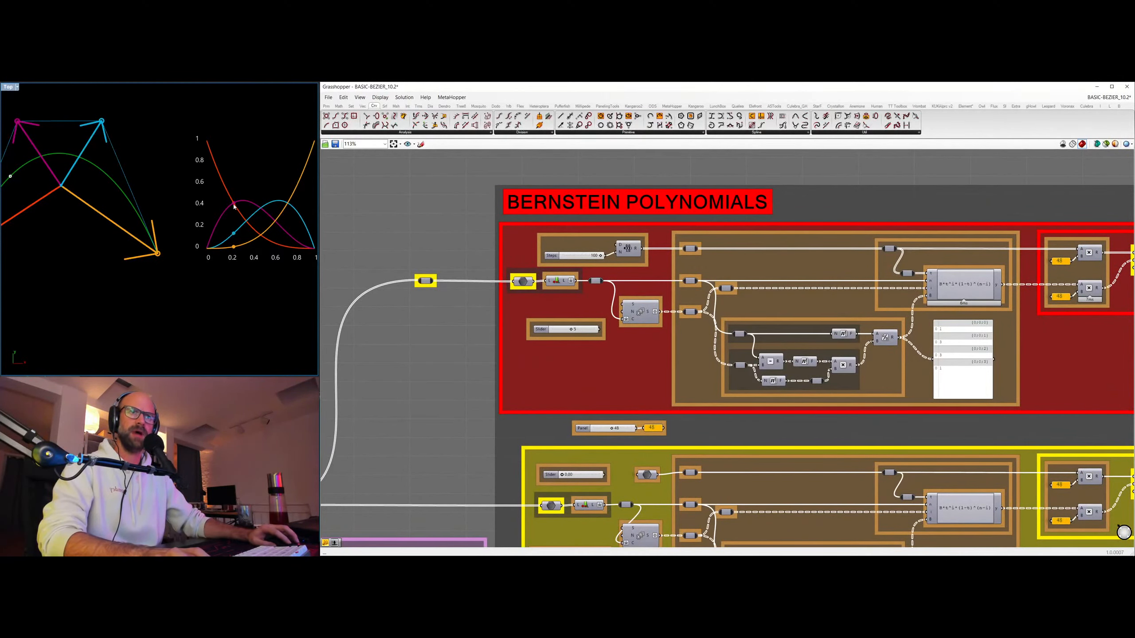
Raise the curve parameter slider slightly in the EVALUATE TANGENT group to move the evaluated points along the polynomials and the curve.
scroll(611, 363, "down", 2)
right_click_drag(608, 365, 670, 175)
right_click_drag(647, 420, 673, 266)
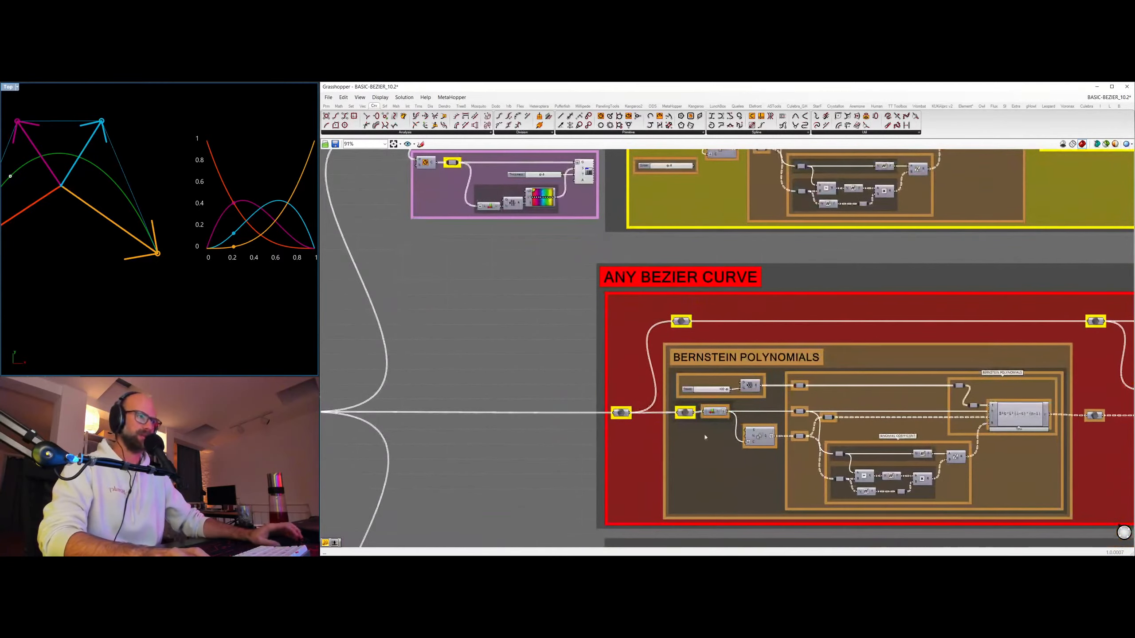
scroll(716, 463, "down", 4)
right_click_drag(721, 481, 740, 317)
right_click_drag(779, 460, 730, 337)
scroll(715, 333, "up", 5)
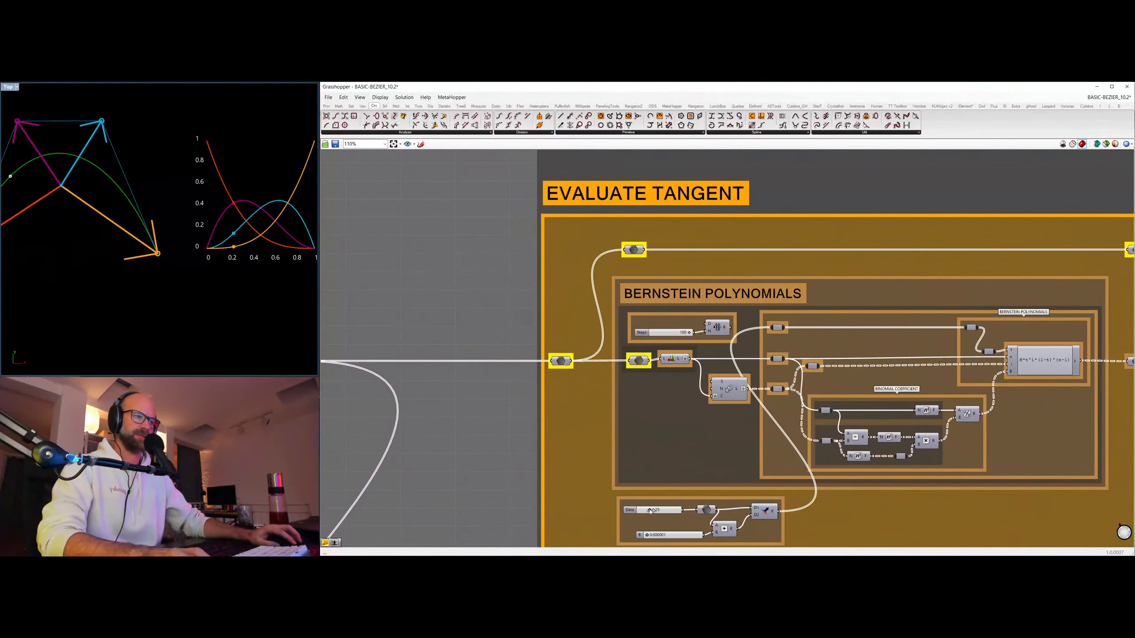
left_click_drag(652, 512, 655, 511)
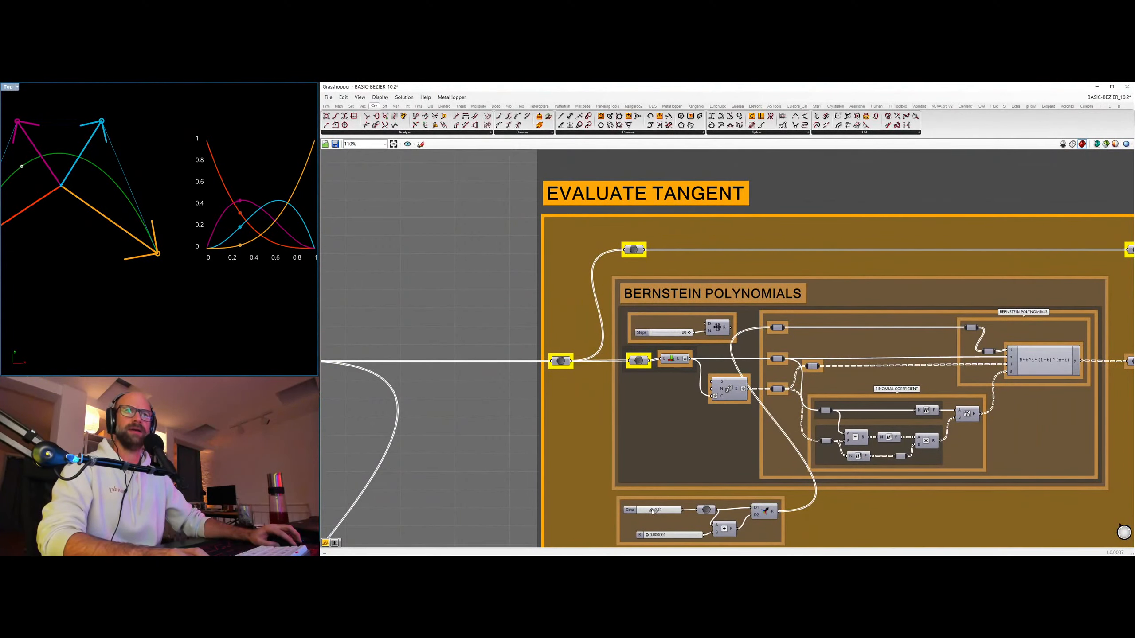
scroll(579, 409, "down", 8)
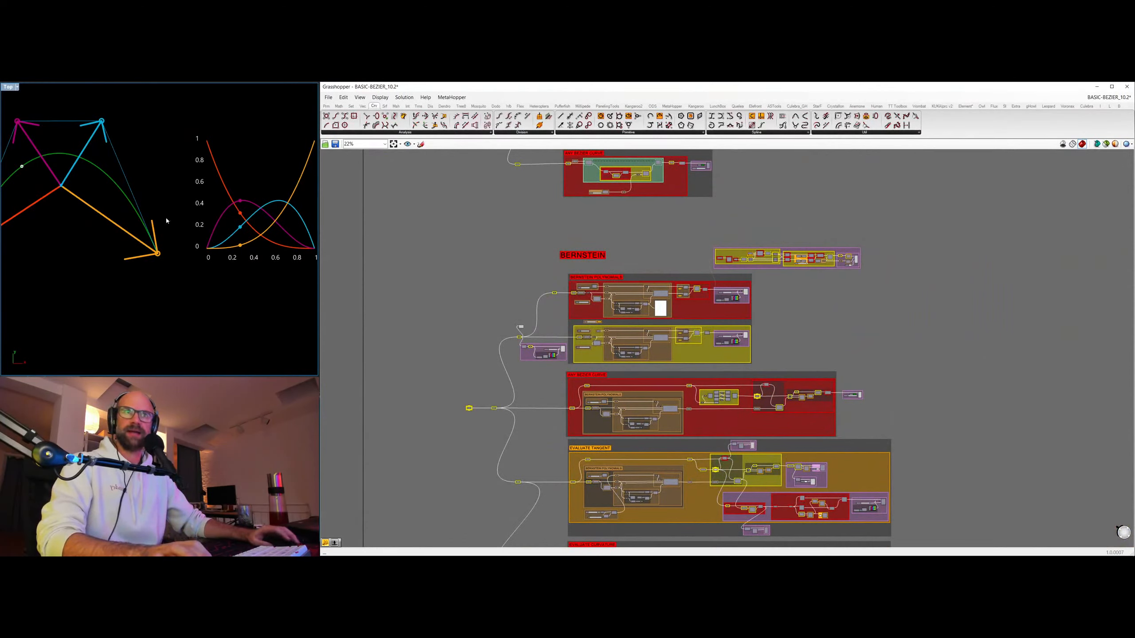
Hide the full-length control point vectors in EVALUATE TANGENT and show the vectors scaled by the Bernstein weights from the centre.
right_click_drag(162, 235, 205, 251)
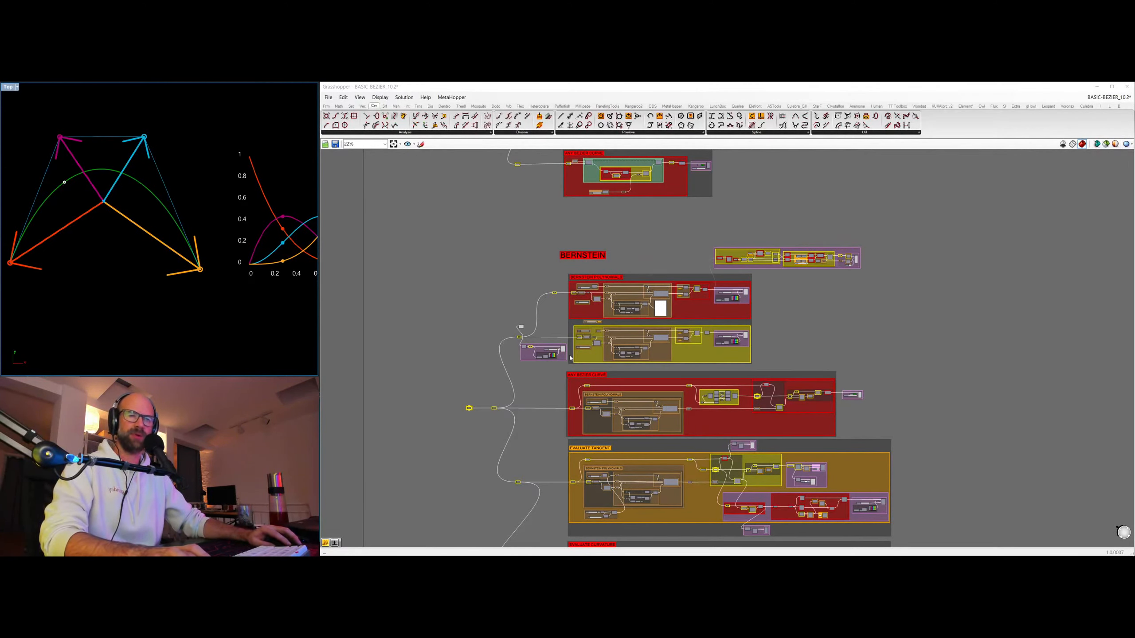
scroll(631, 349, "down", 1)
right_click_drag(726, 429, 688, 289)
scroll(689, 286, "up", 7)
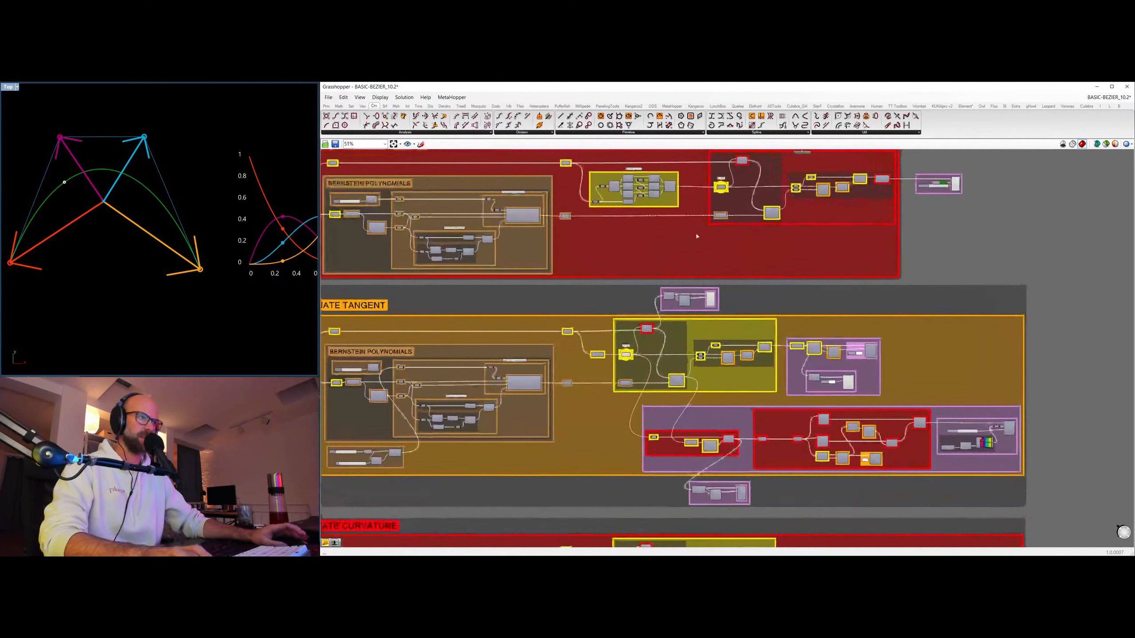
right_click_drag(890, 220, 893, 168)
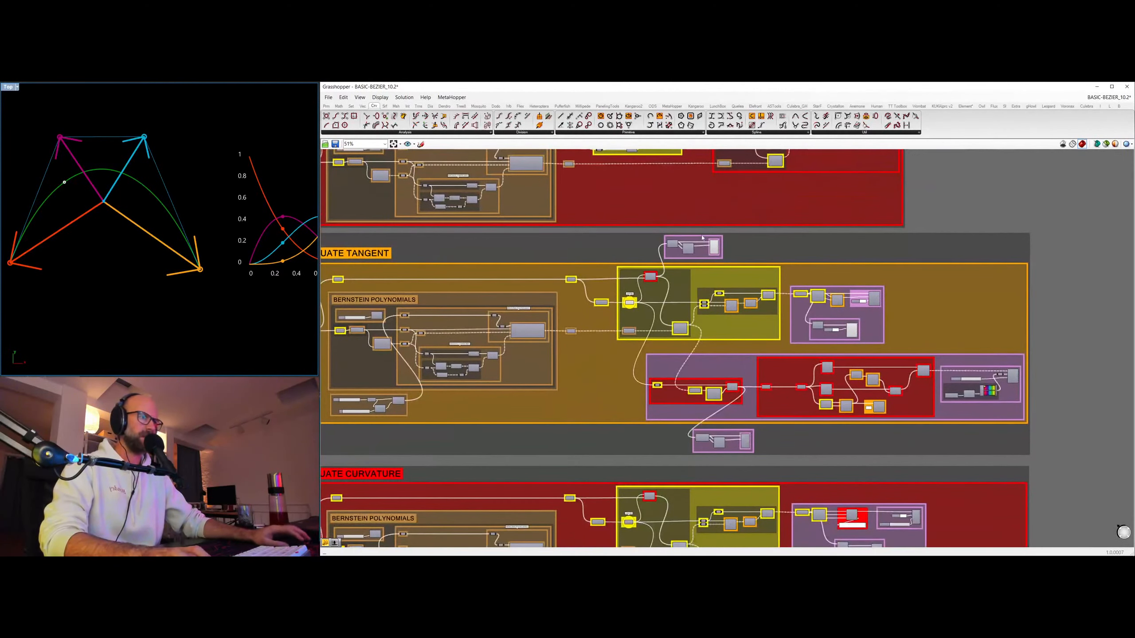
left_click(713, 248)
left_click(748, 442)
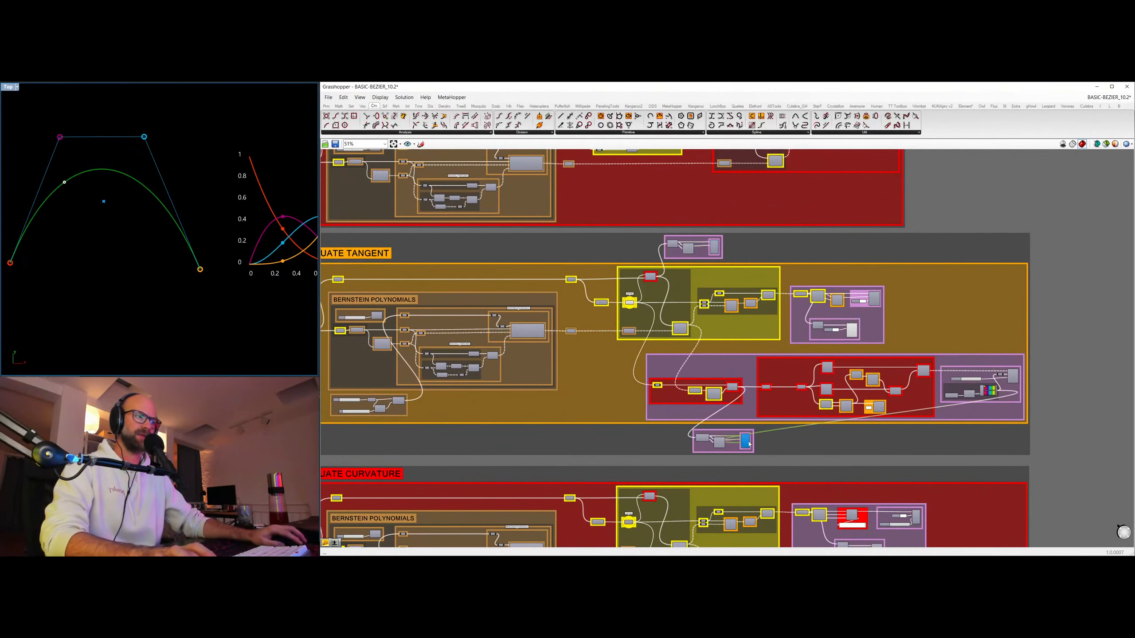
key("ctrl+q")
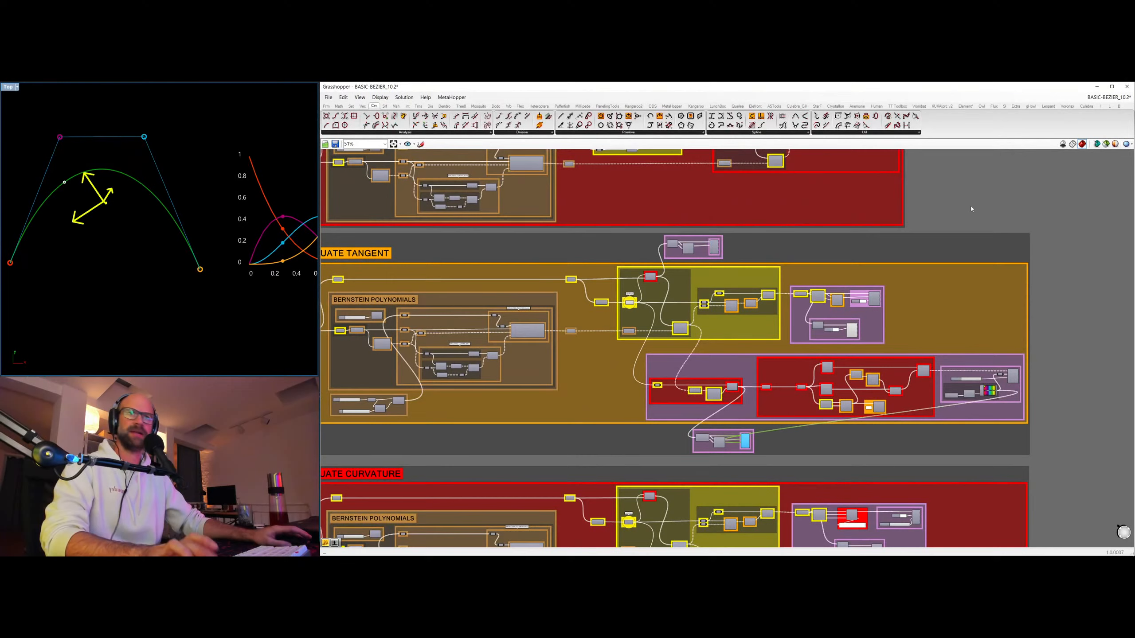
left_click(1016, 237)
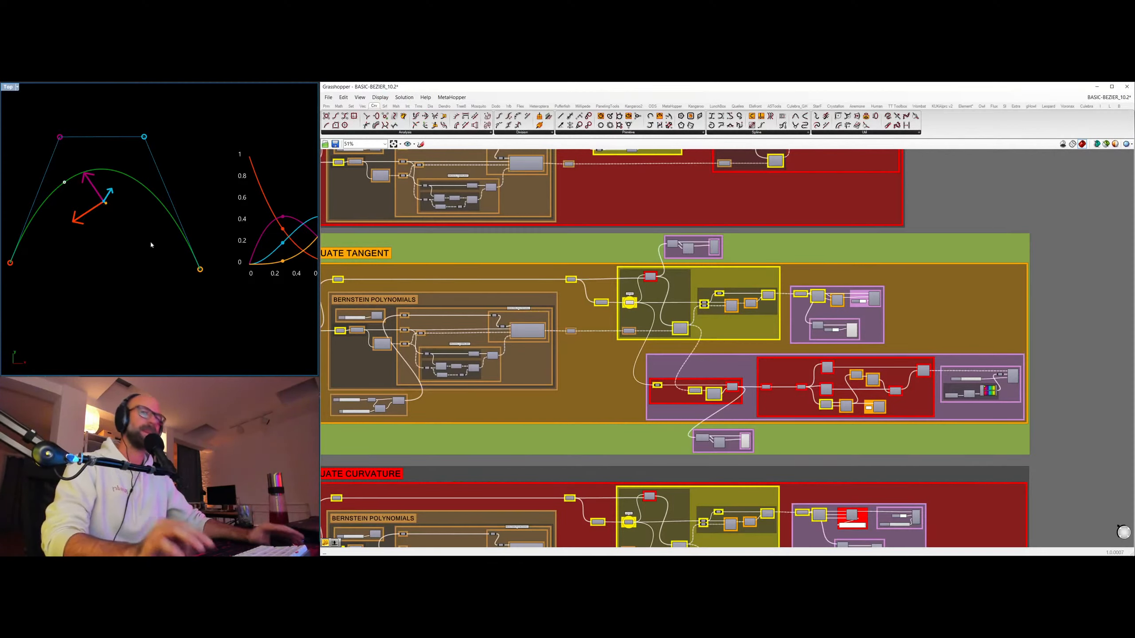
Connect the chained points output in EVALUATE TANGENT to the weighted vector display so the arrows run tip to tail towards the curve.
right_click_drag(695, 396, 800, 341)
right_click_drag(109, 245, 82, 179)
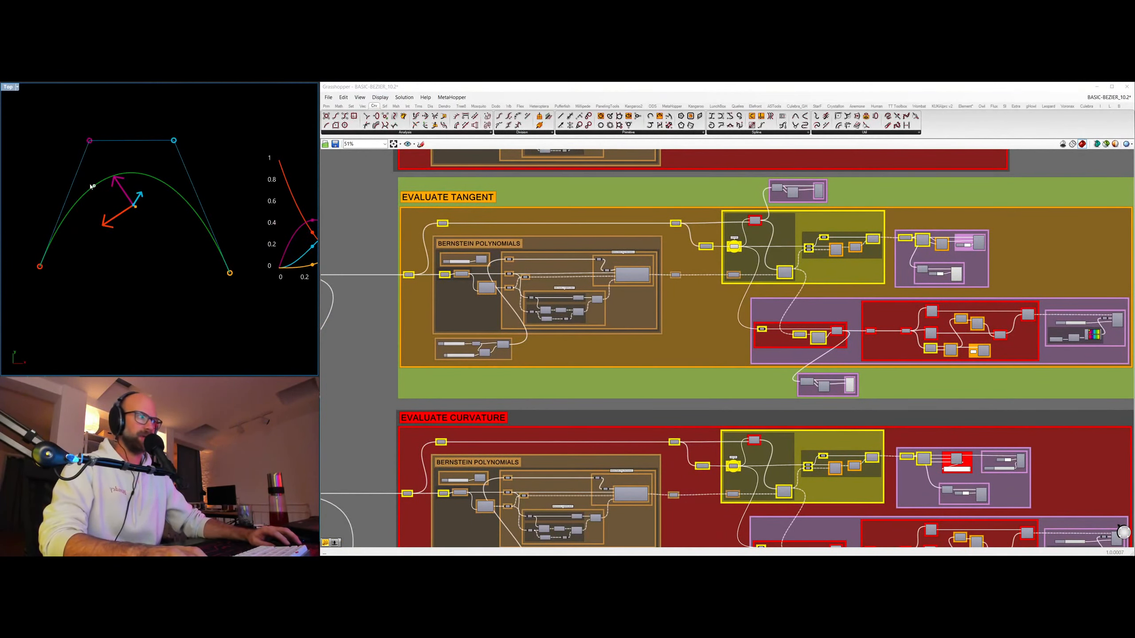
right_click_drag(188, 248, 151, 255)
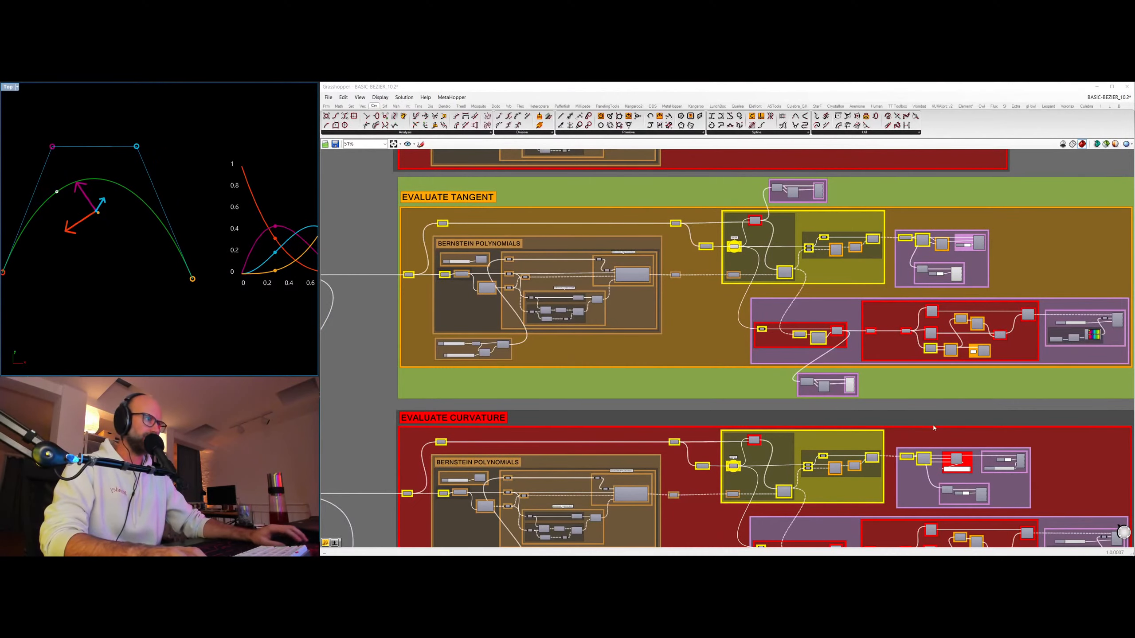
right_click_drag(906, 386, 840, 368)
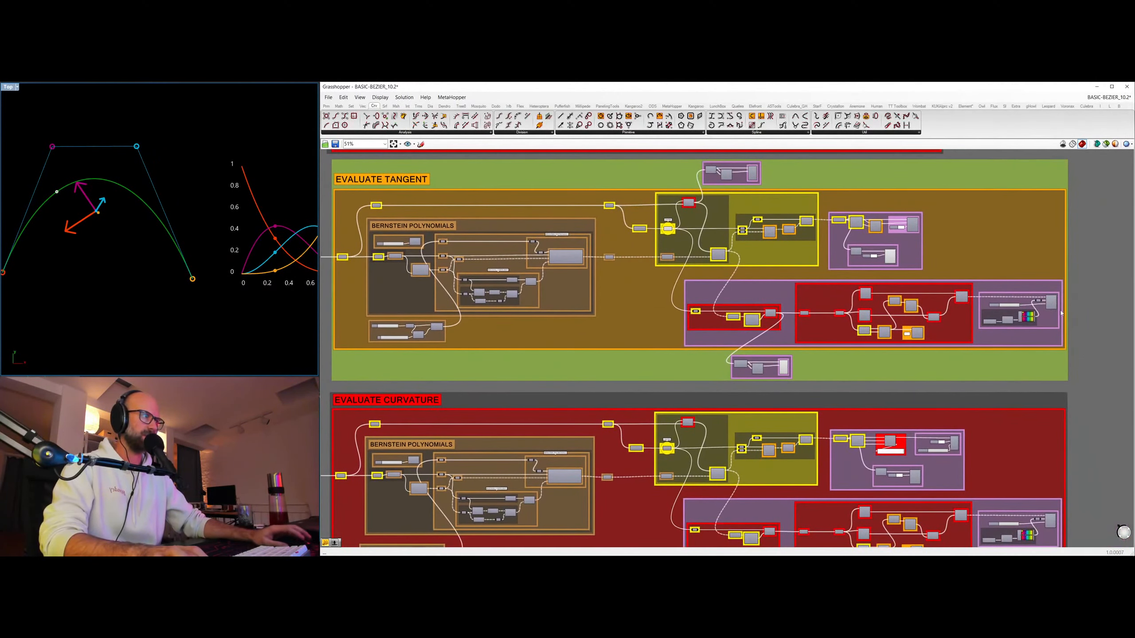
scroll(1074, 279, "up", 2)
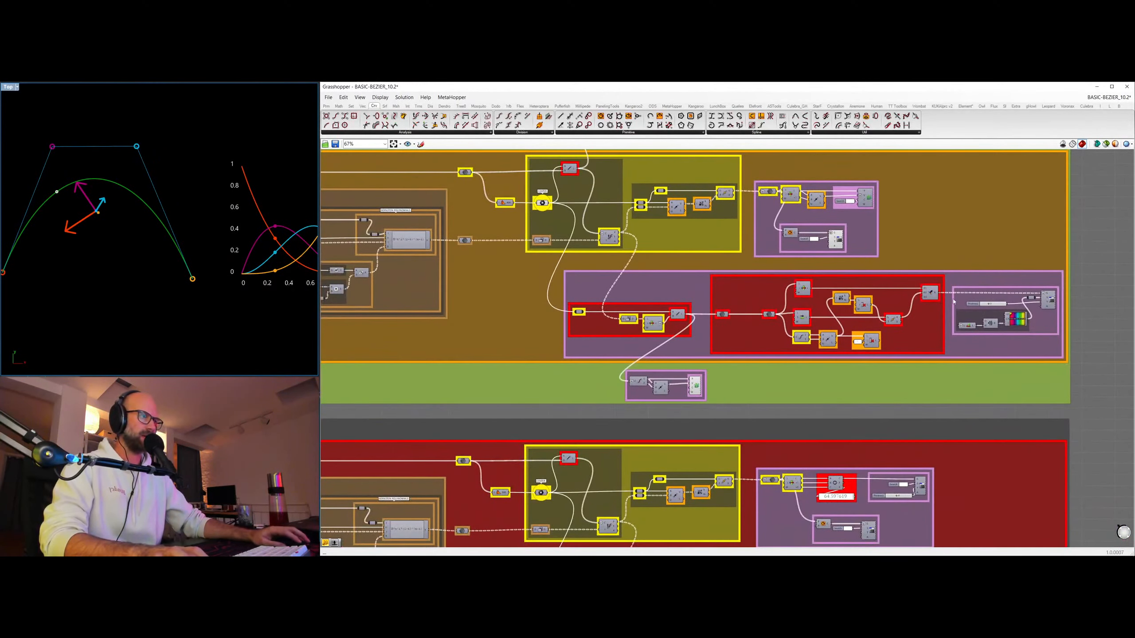
left_click_drag(941, 296, 632, 382)
scroll(266, 207, "up", 5)
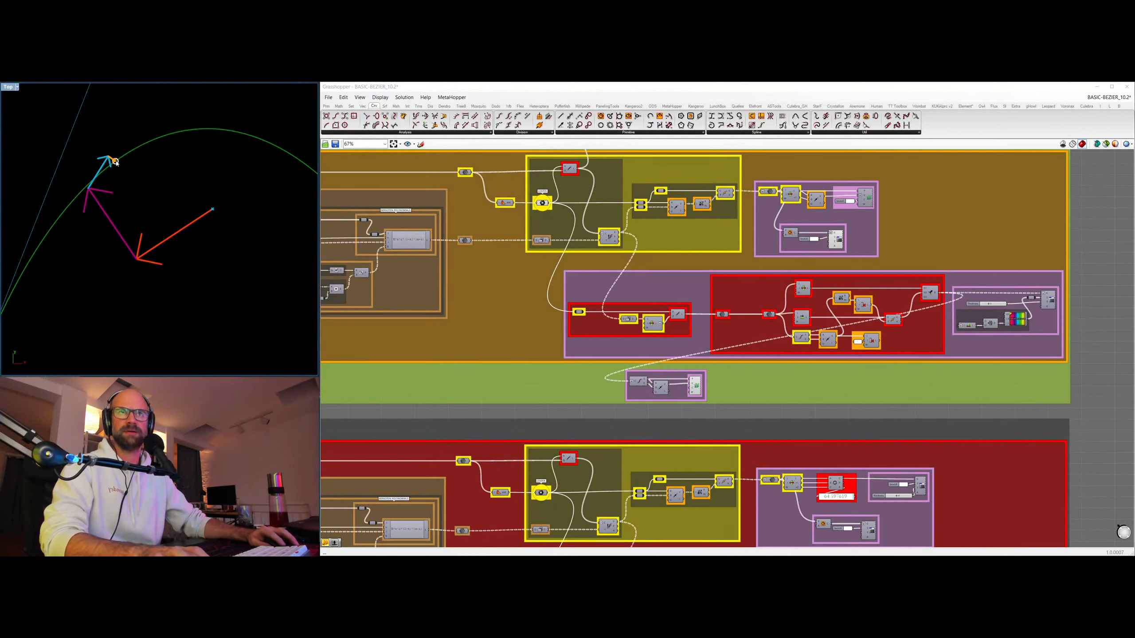
scroll(115, 163, "down", 5)
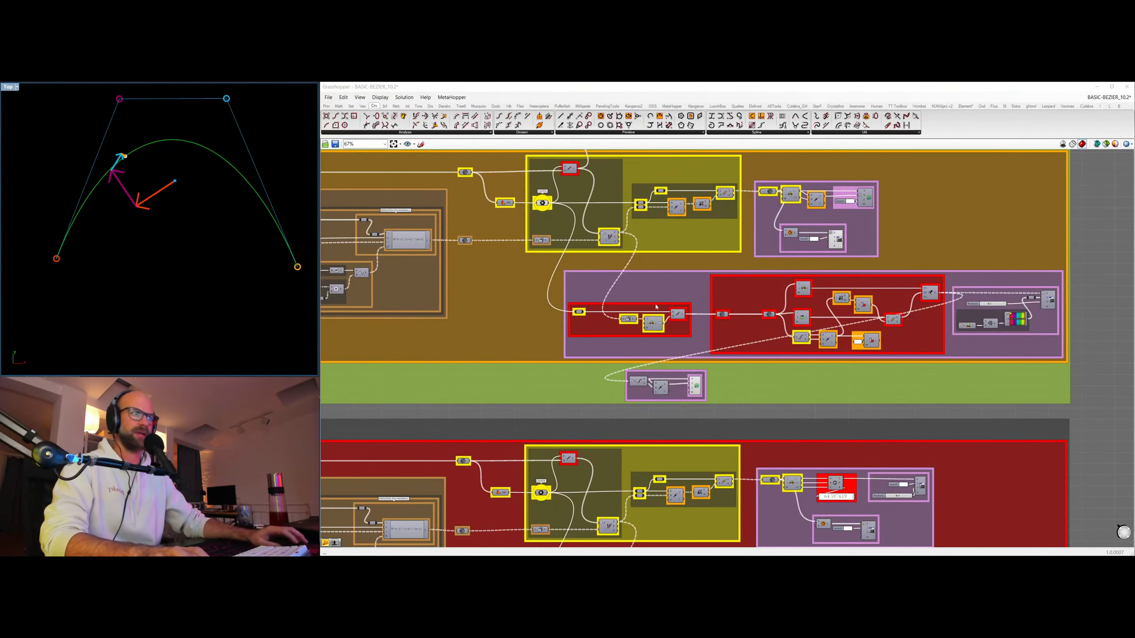
Sweep the EVALUATE TANGENT parameter slider down to 0.15 and back up near the curve's middle, comparing the vector chain with the polynomial graph.
right_click_drag(696, 265, 982, 264)
scroll(454, 334, "up", 2)
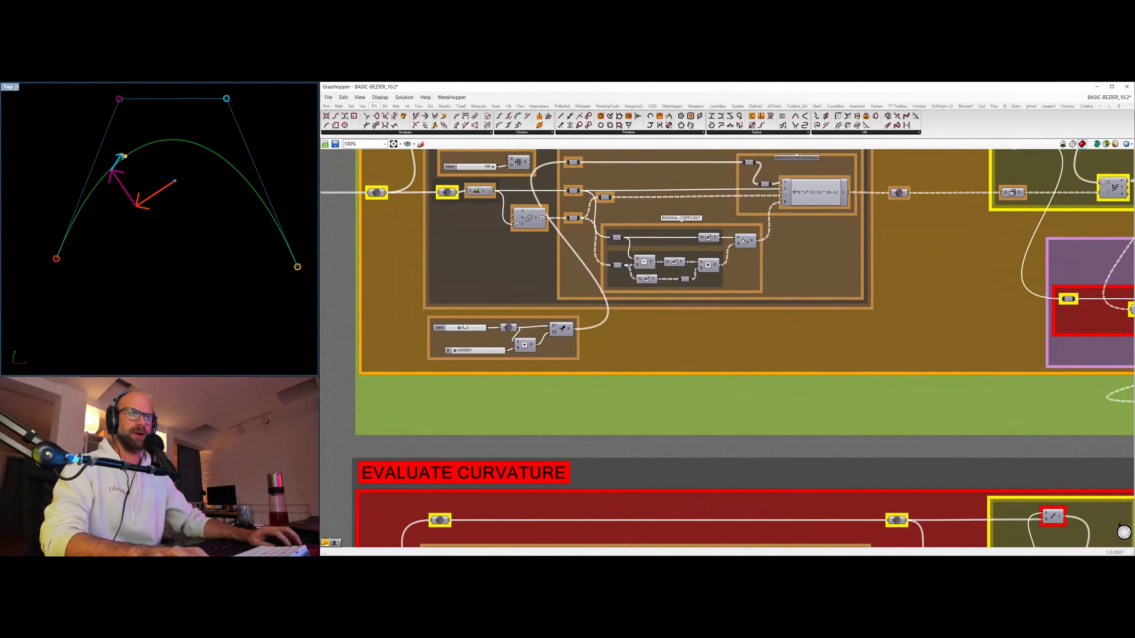
mouse_move(460, 329)
left_mouse_down()
mouse_move(483, 328)
mouse_move(454, 328)
left_mouse_up()
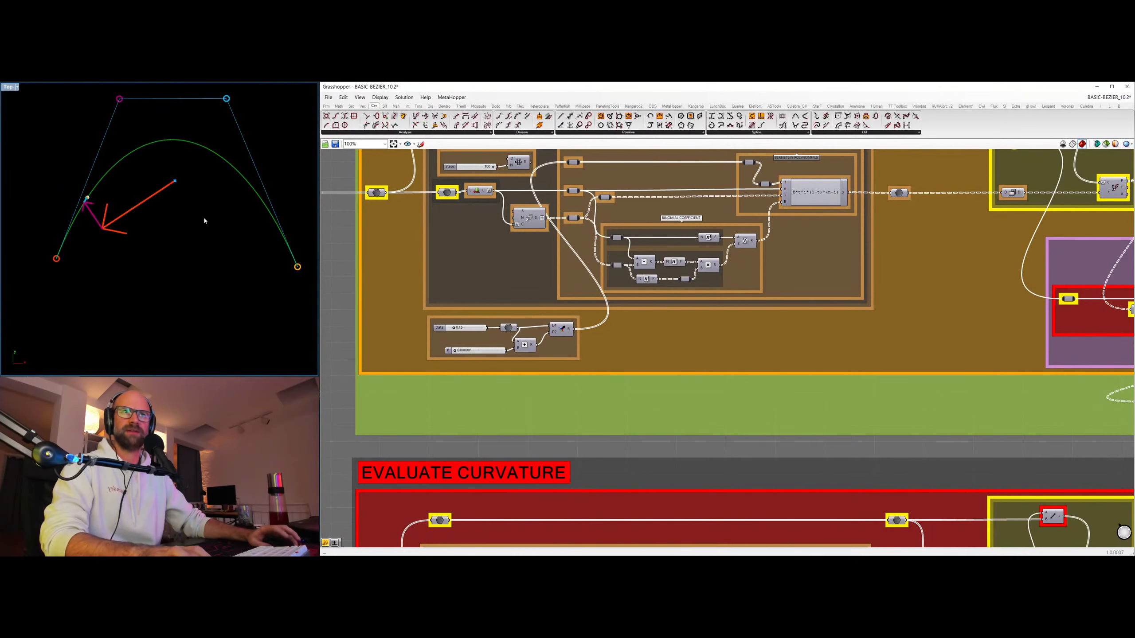
scroll(196, 223, "down", 10)
right_click_drag(218, 234, 154, 241)
scroll(161, 233, "up", 10)
scroll(165, 212, "down", 3)
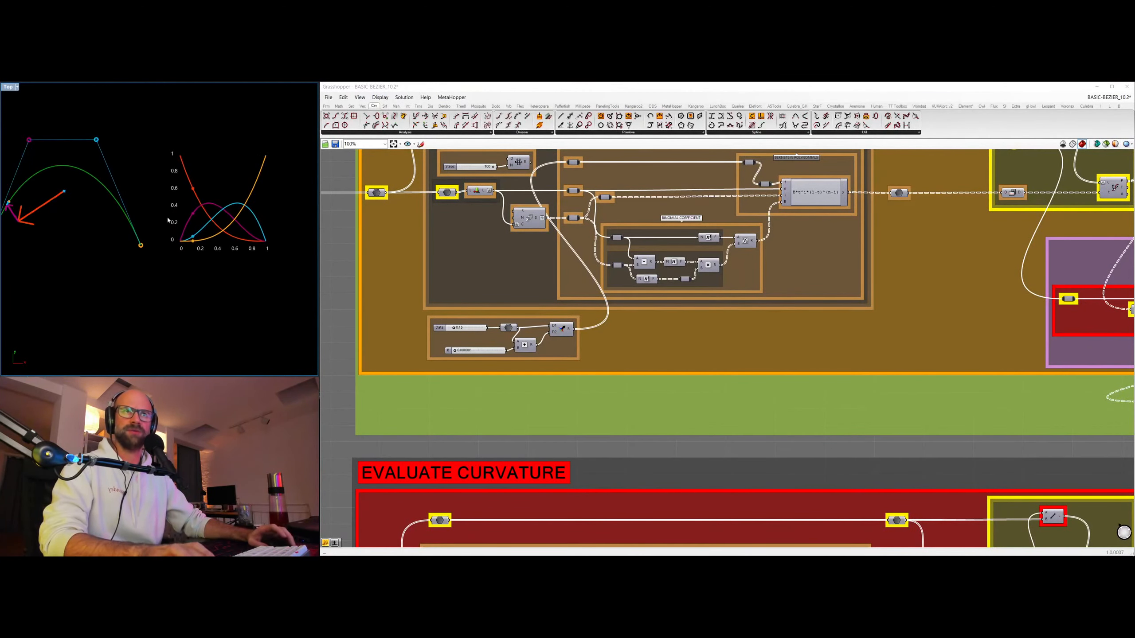
right_click_drag(198, 182, 225, 180)
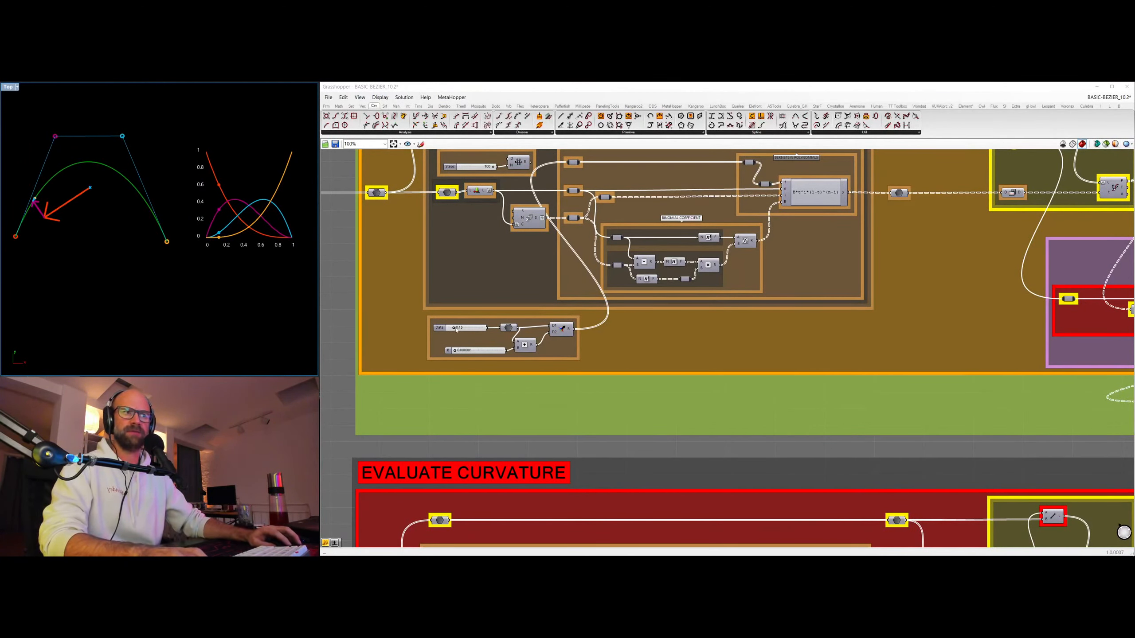
mouse_move(454, 328)
left_mouse_down()
mouse_move(484, 328)
mouse_move(447, 330)
mouse_move(467, 329)
left_mouse_up()
Return the weighted vector display to its original wiring and hide it, showing the chained vectors as a coloured polyline instead.
scroll(743, 225, "down", 5)
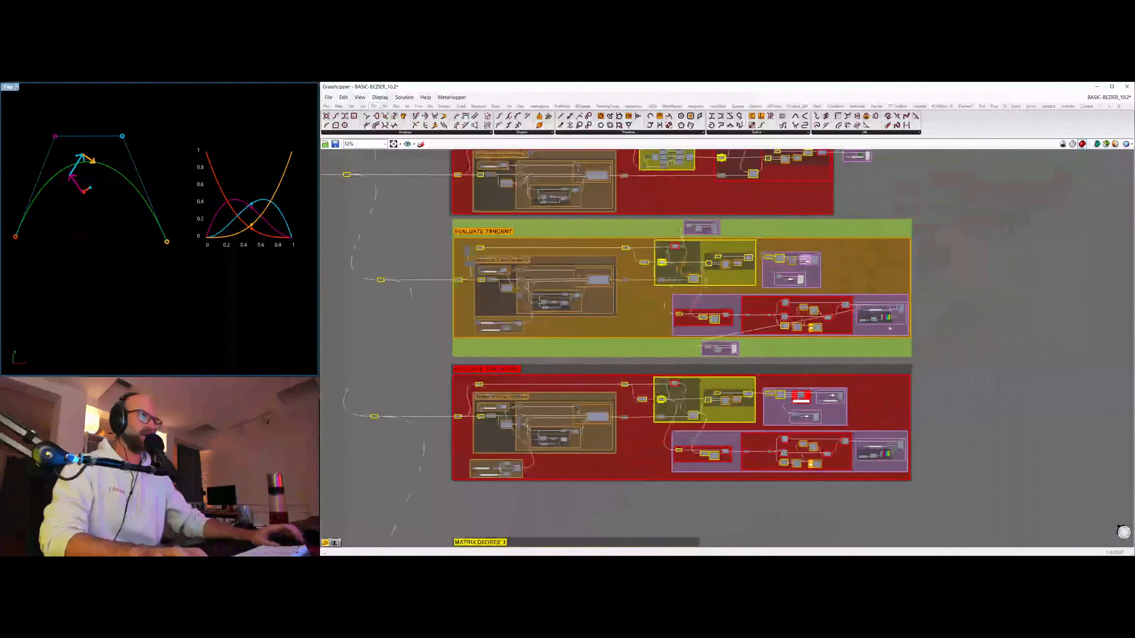
scroll(910, 341, "up", 2)
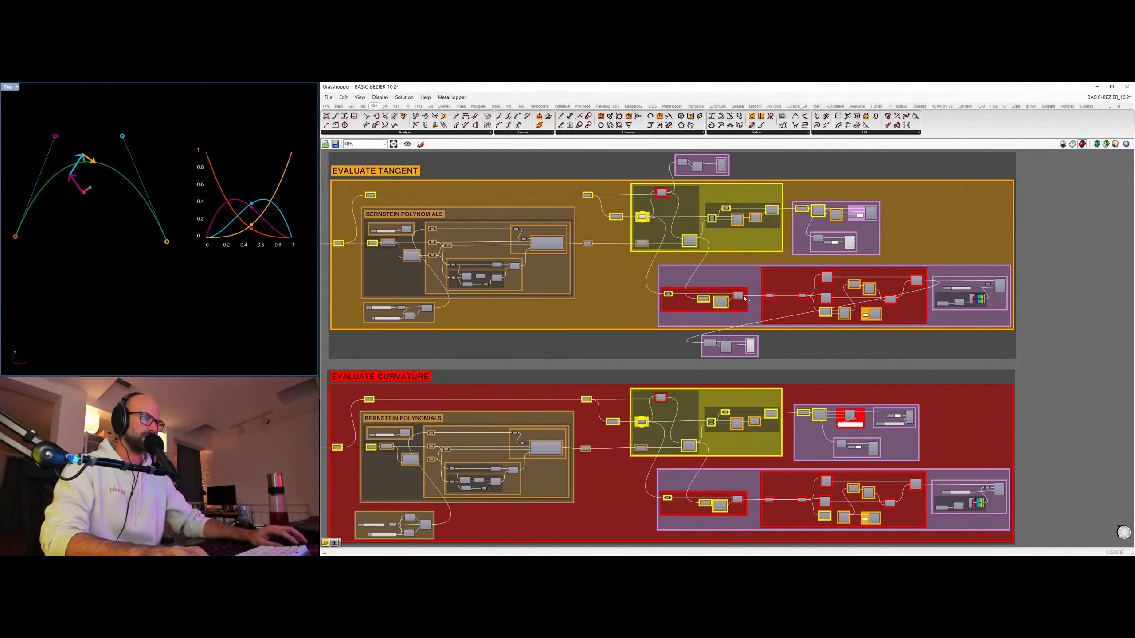
left_click(751, 346)
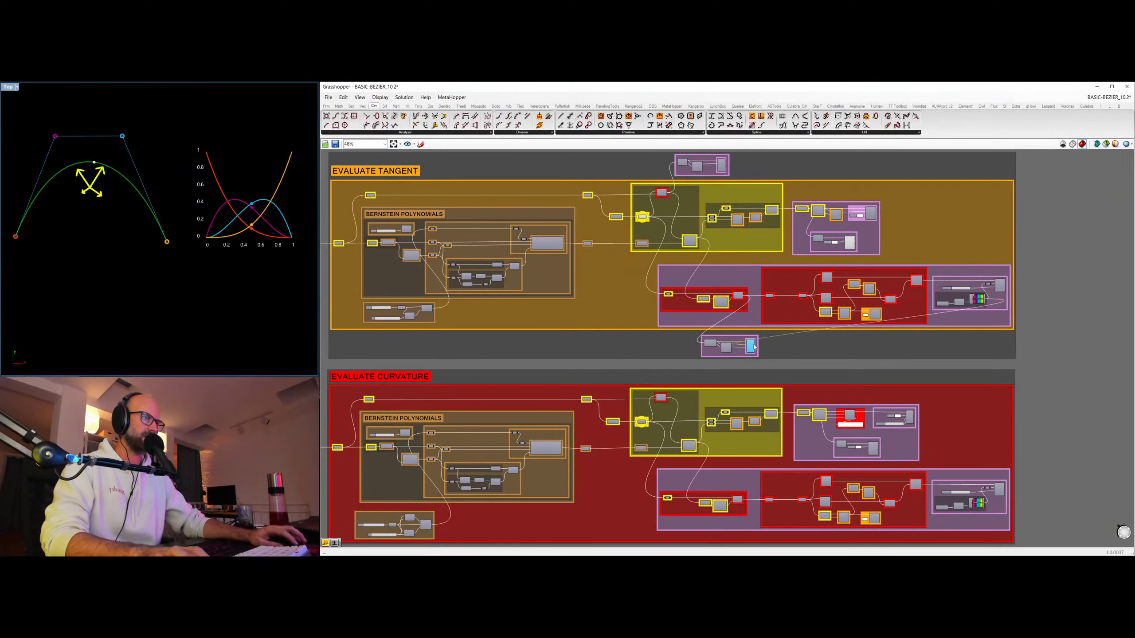
left_click(1000, 285)
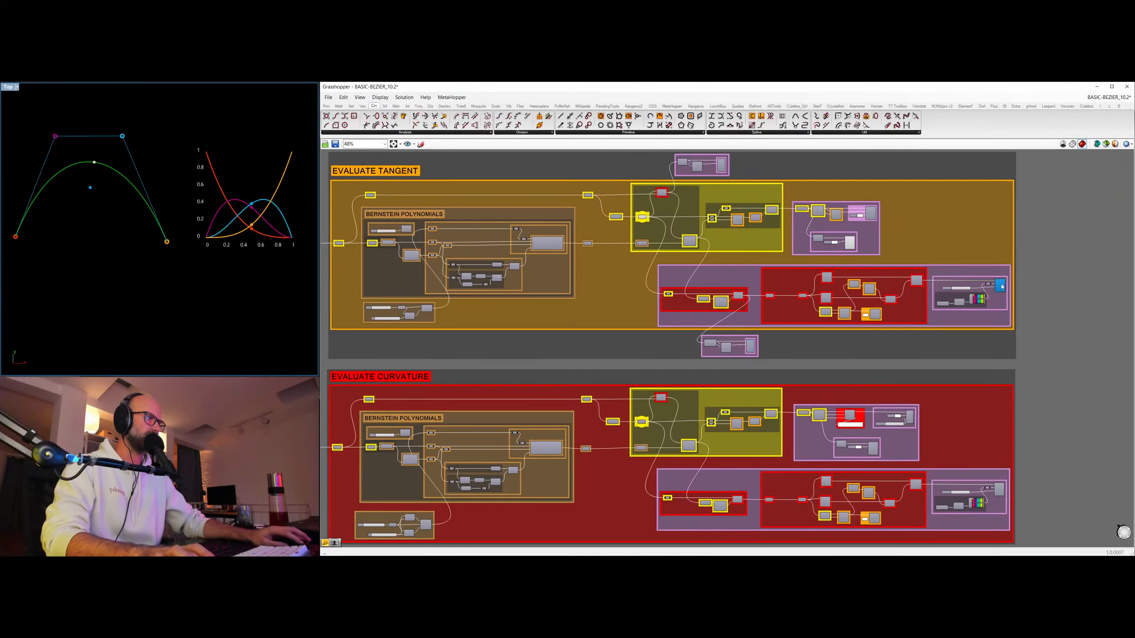
left_click(1039, 307)
right_click_drag(135, 179, 150, 187)
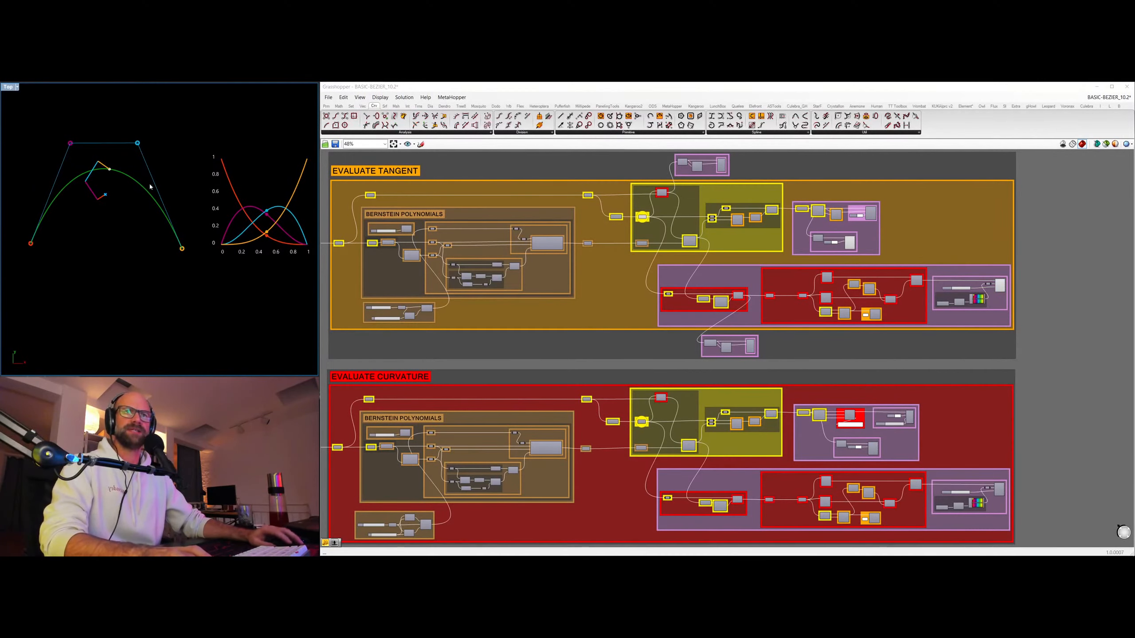
Internalise the data of the centre point component in EVALUATE TANGENT and move that point well below the curve.
right_click_drag(605, 305, 680, 329)
left_click(719, 244)
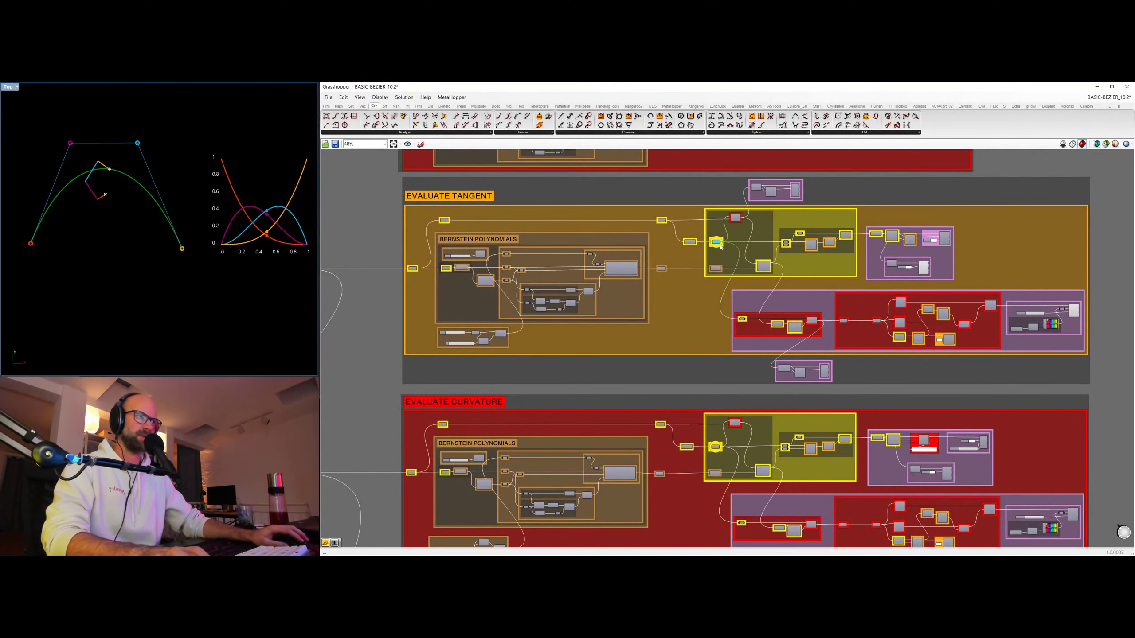
right_click(721, 245)
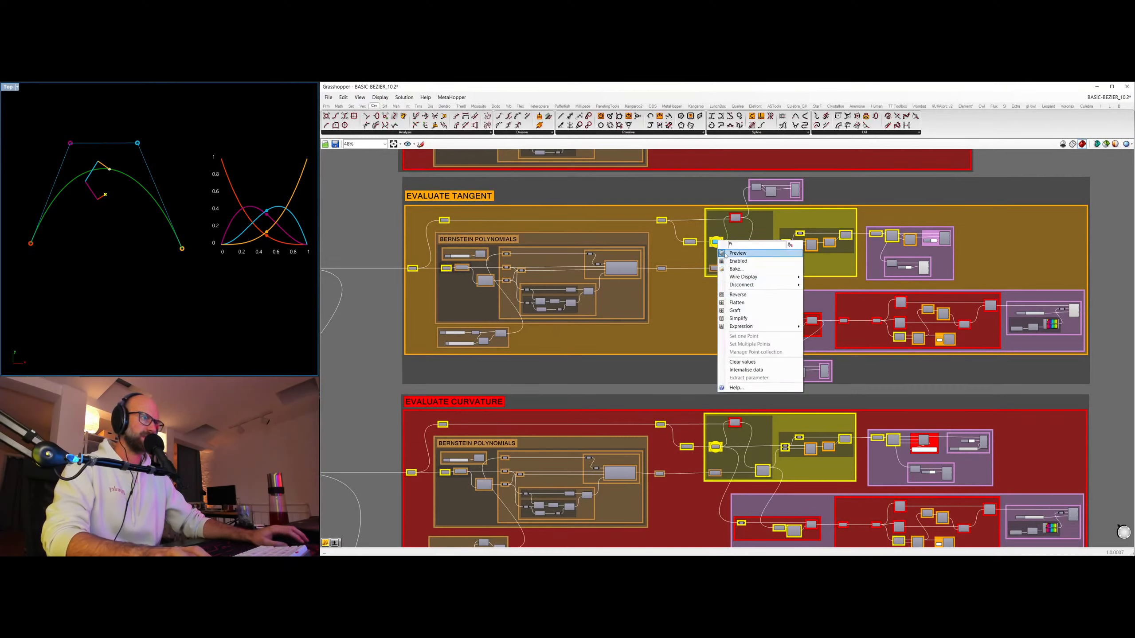
left_click(762, 372)
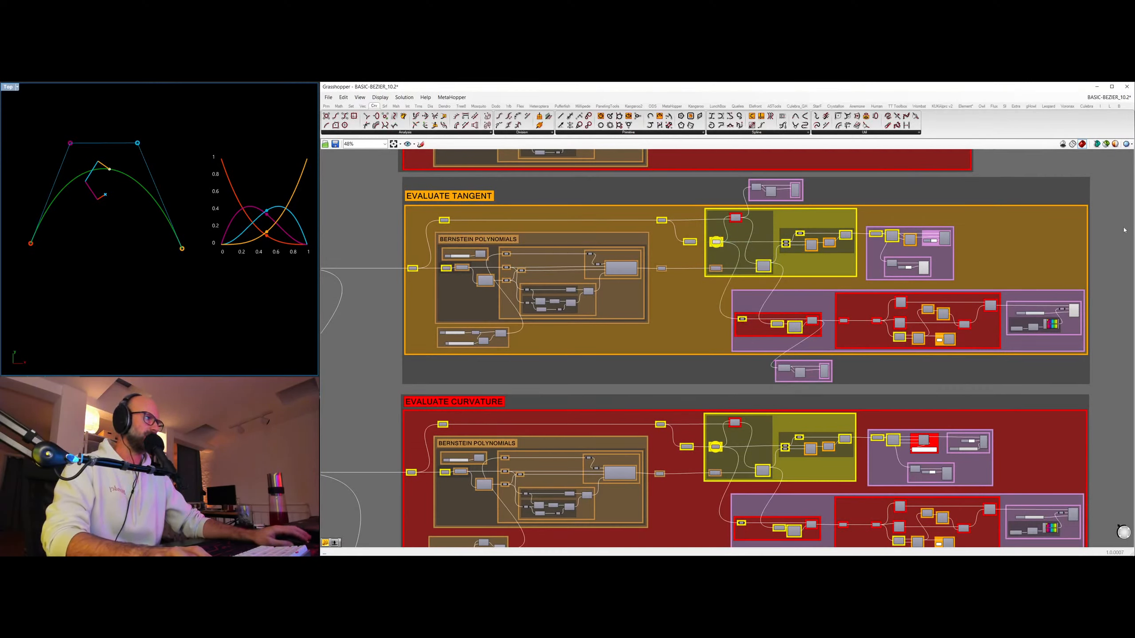
left_click(717, 243)
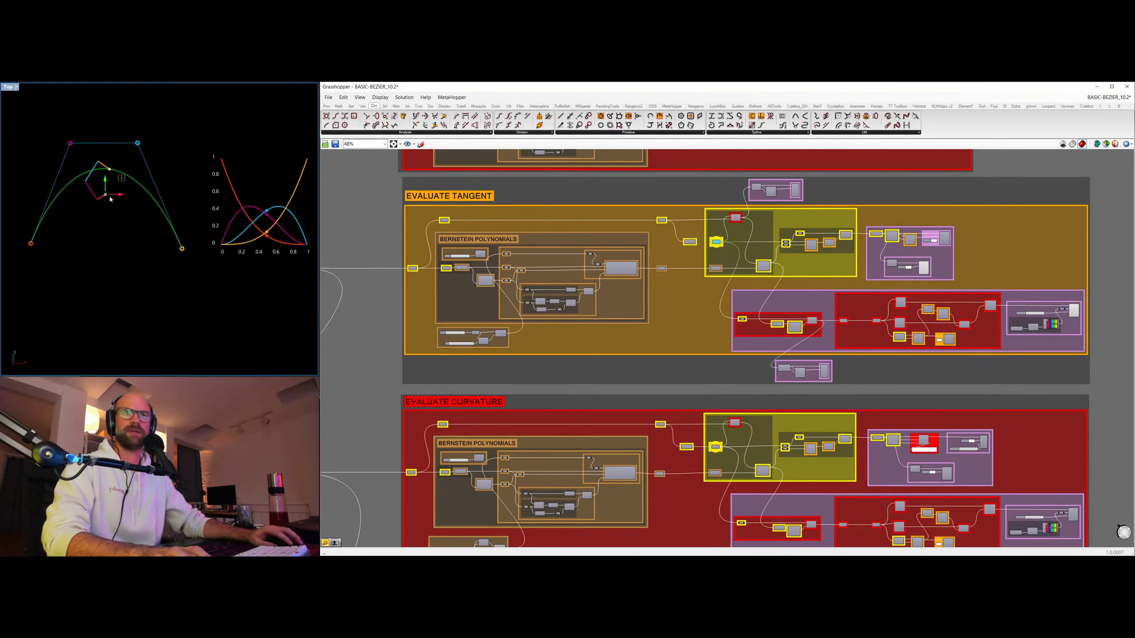
left_click_drag(111, 199, 101, 294)
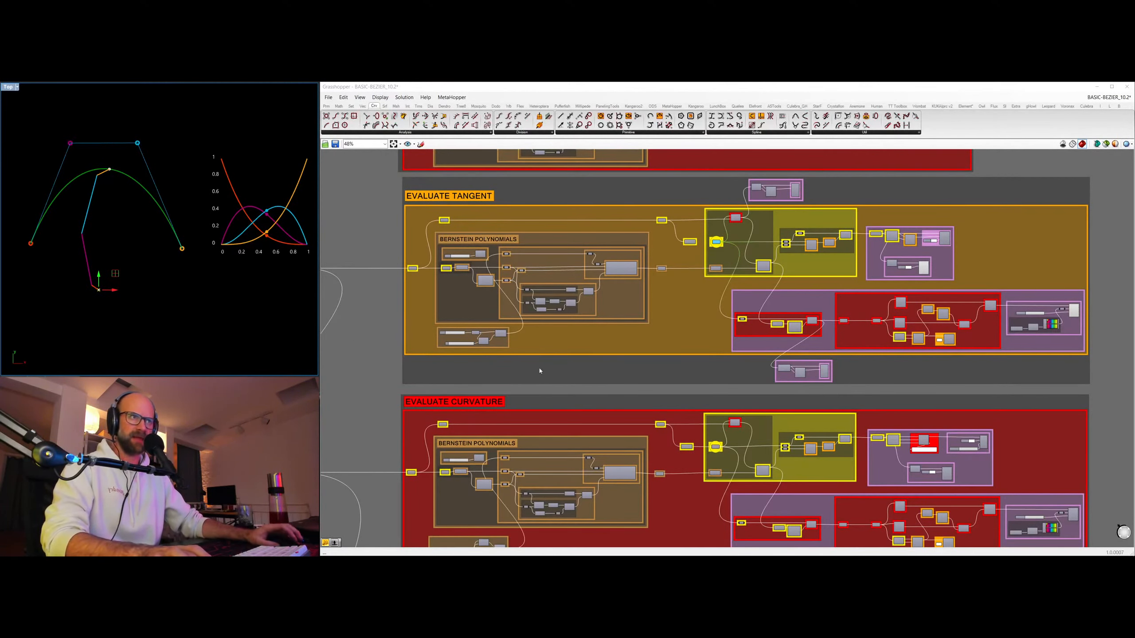
Lower the EVALUATE TANGENT parameter slider slightly to move the evaluated point along the curve with the displaced centre.
scroll(539, 371, "up", 5)
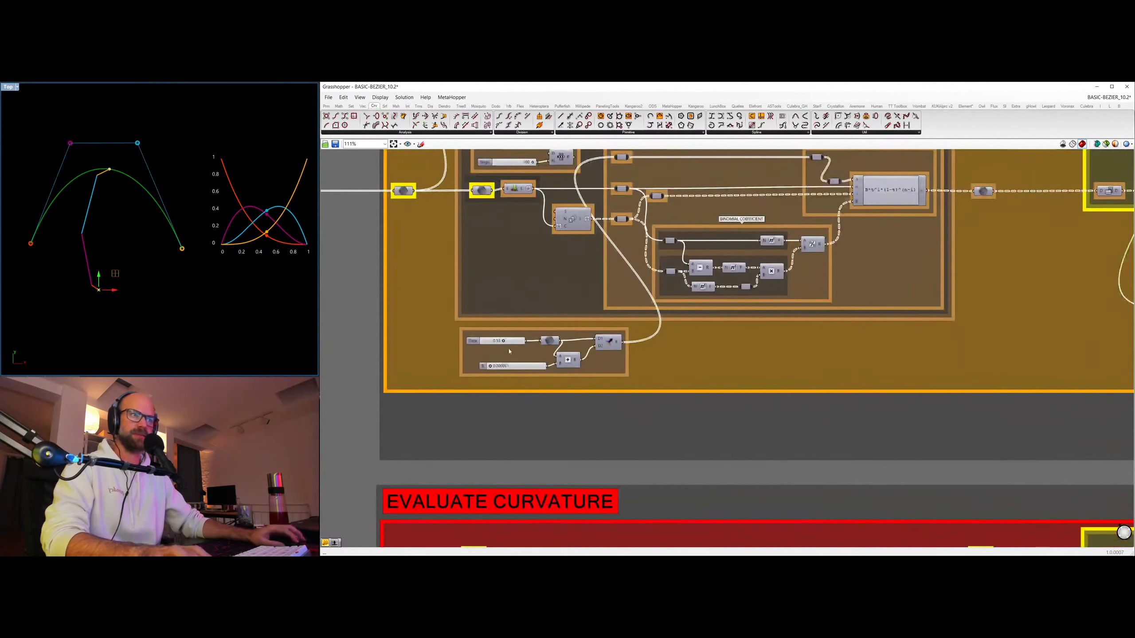
mouse_move(503, 340)
left_mouse_down()
mouse_move(523, 340)
mouse_move(484, 342)
mouse_move(519, 340)
mouse_move(491, 341)
mouse_move(503, 340)
left_mouse_up()
left_click(136, 310)
scroll(978, 249, "down", 1)
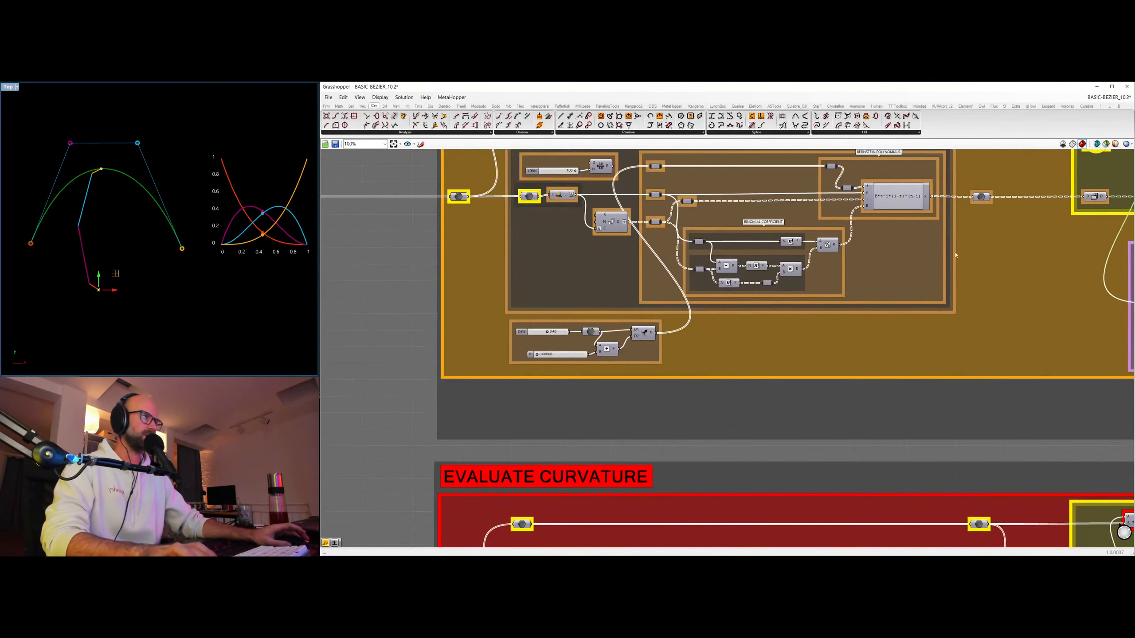
Reconnect the averaged control points to the centre point component in EVALUATE TANGENT.
right_click_drag(978, 249, 811, 410)
left_click_drag(891, 303, 924, 302)
left_click(136, 308)
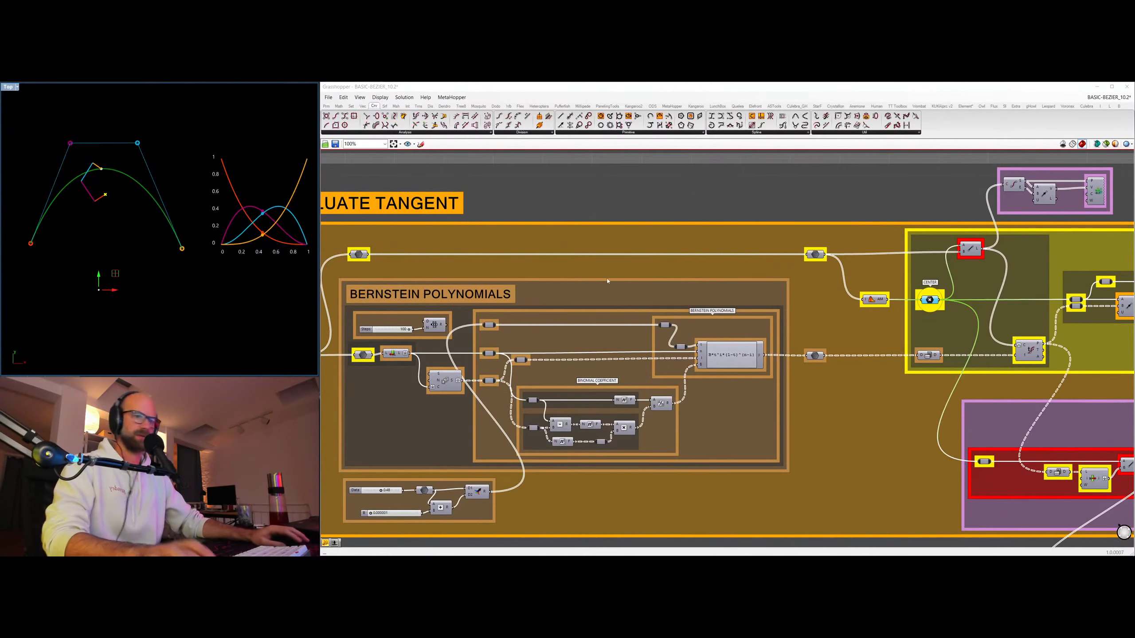
Look over the definition from EVALUATE TANGENT up through ANY BEZIER CURVE and the BERNSTEIN groups to the quadratic and cubic curve groups.
scroll(914, 193, "down", 2)
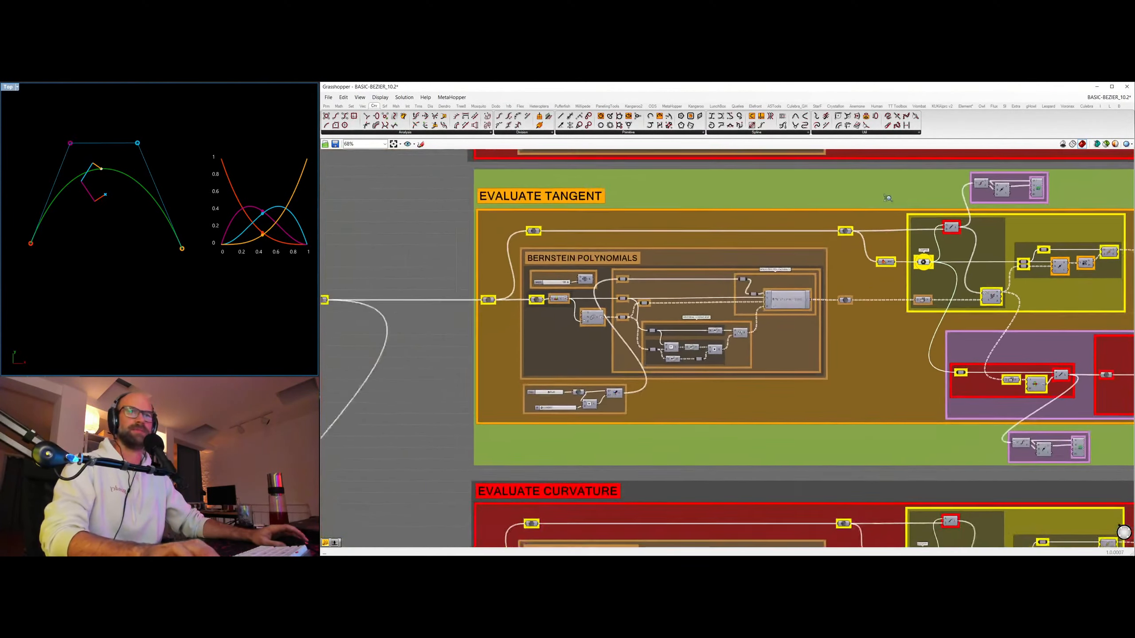
right_click_drag(527, 277, 472, 298)
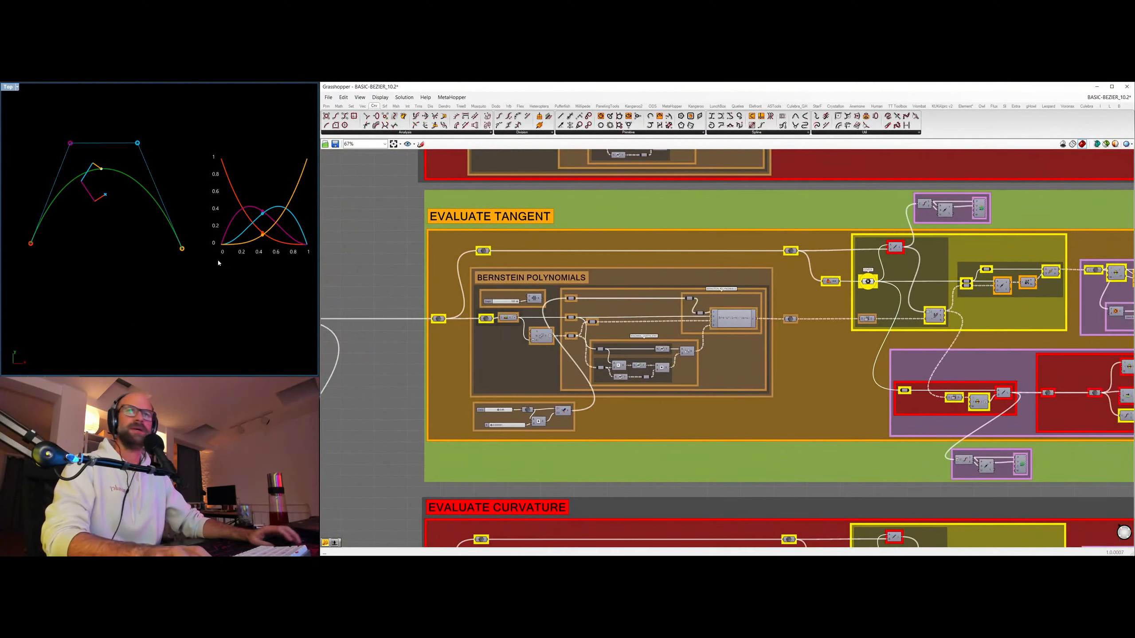
right_click_drag(137, 221, 115, 223)
scroll(708, 274, "down", 2)
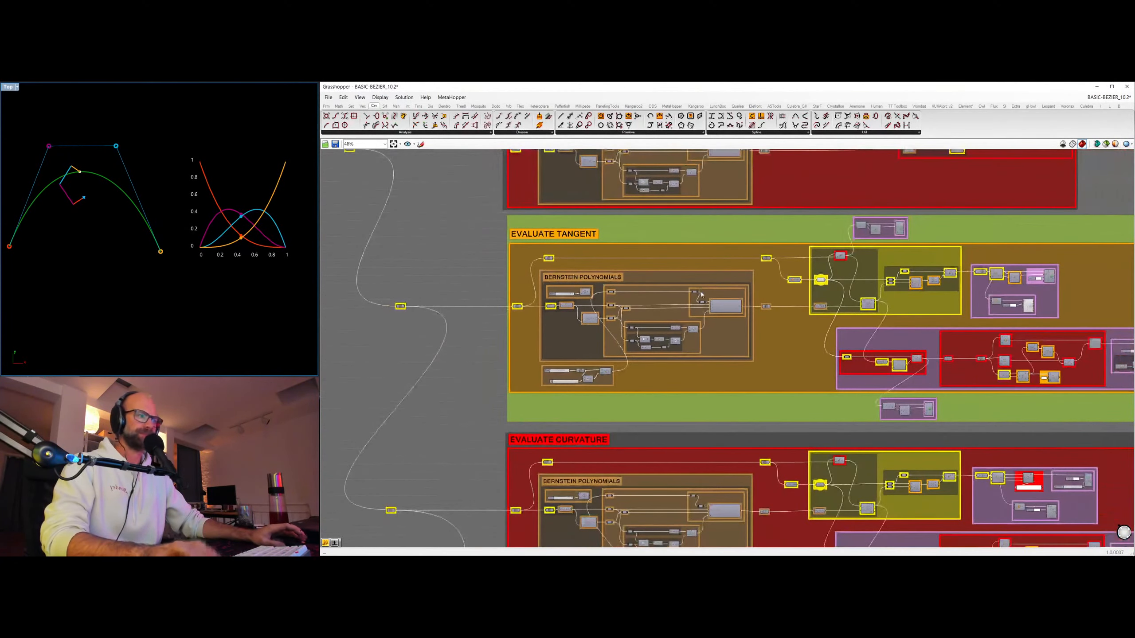
right_click_drag(858, 329, 807, 328)
right_click_drag(187, 282, 203, 292)
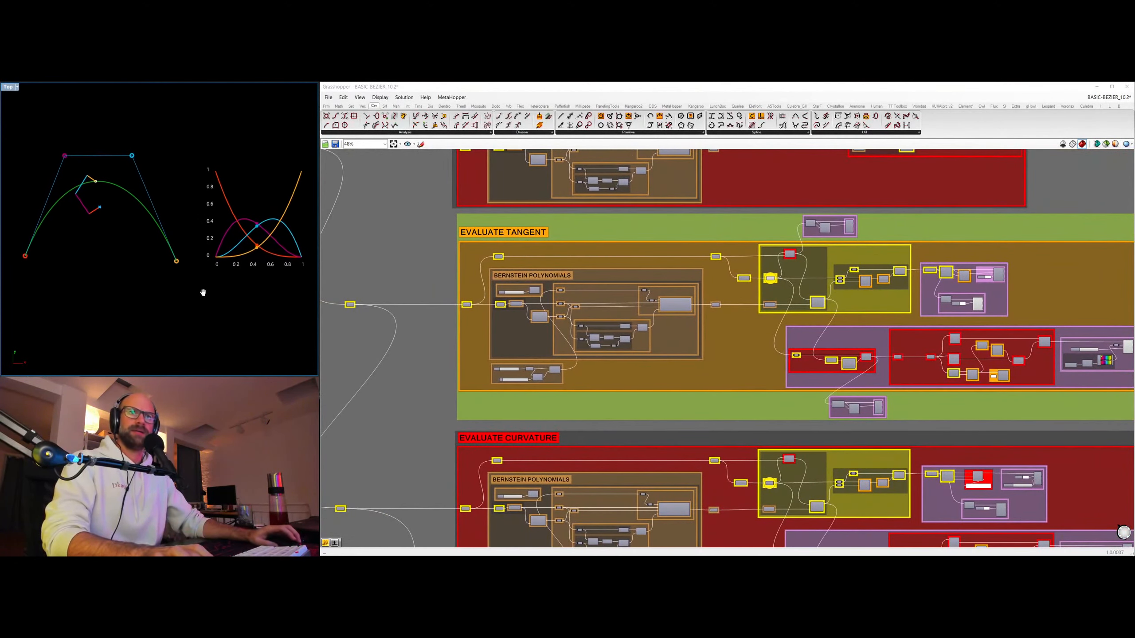
right_click_drag(424, 250, 534, 286)
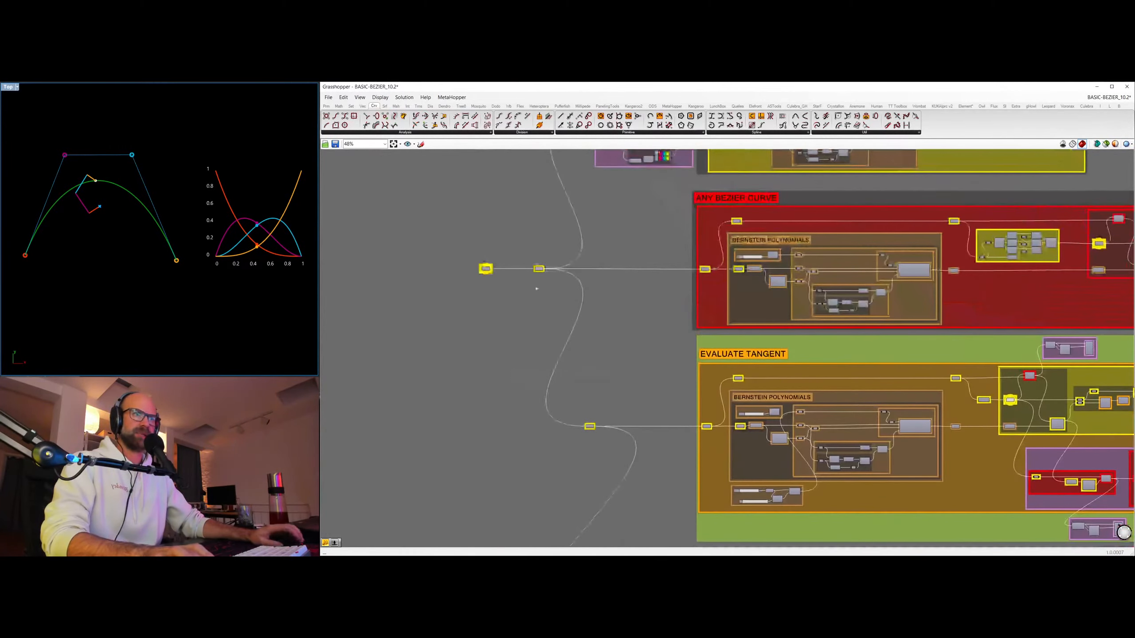
left_click_drag(430, 239, 525, 308)
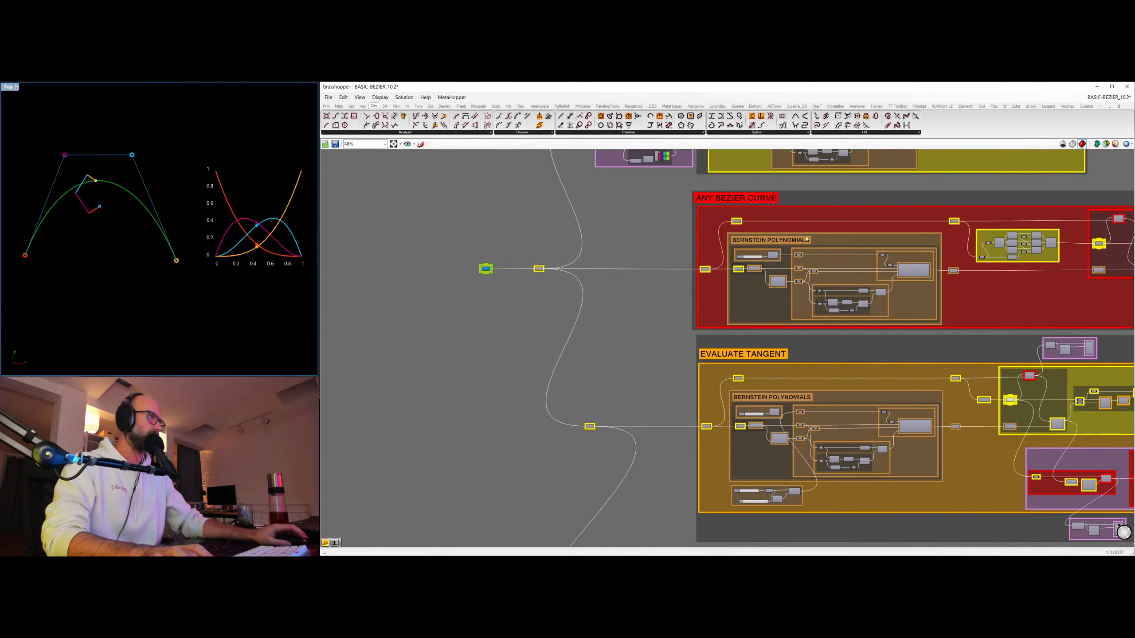
right_click_drag(665, 219, 562, 523)
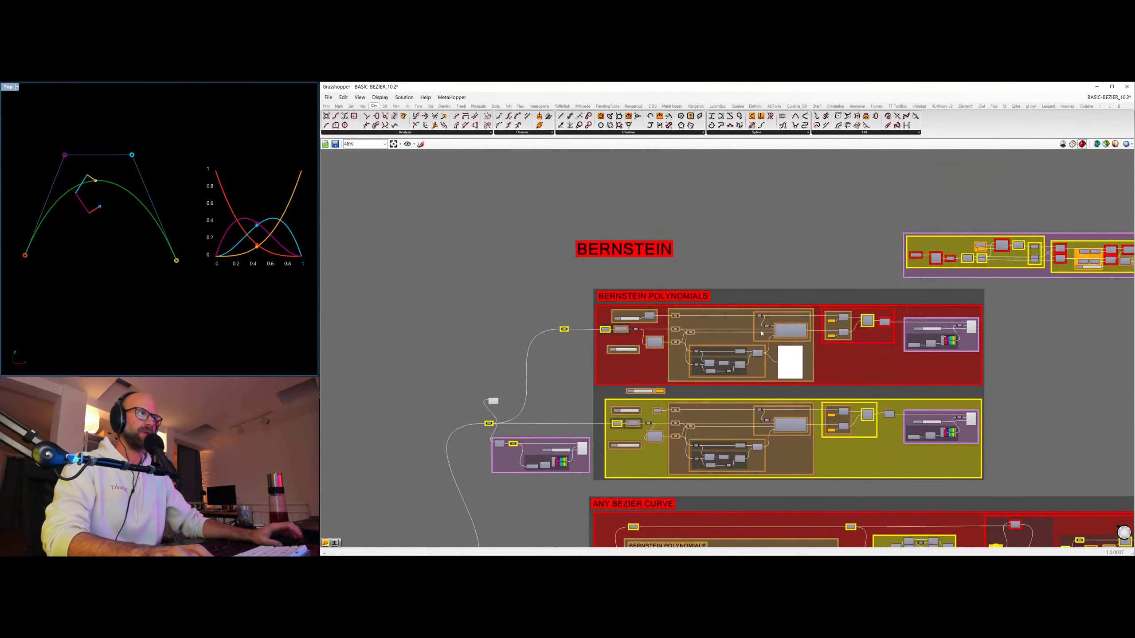
right_click_drag(778, 193, 725, 519)
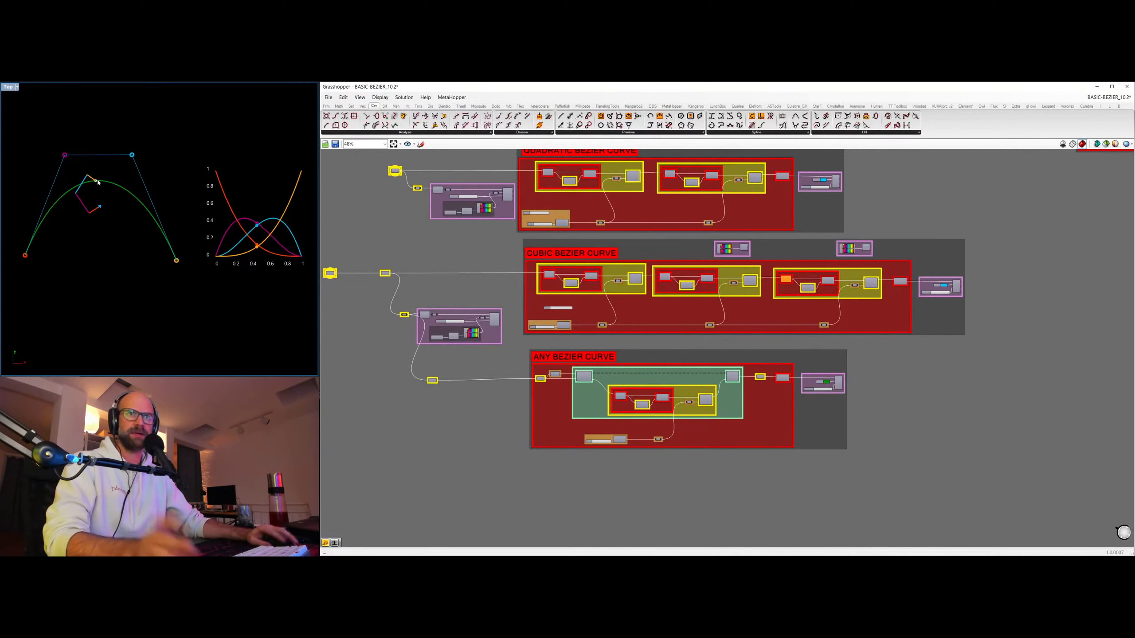
Highlight the curve points produced at the end of the Bernstein-based ANY BEZIER CURVE group, then clear the selection.
scroll(558, 327, "down", 2)
right_click_drag(559, 326, 744, 161)
right_click_drag(574, 382, 573, 236)
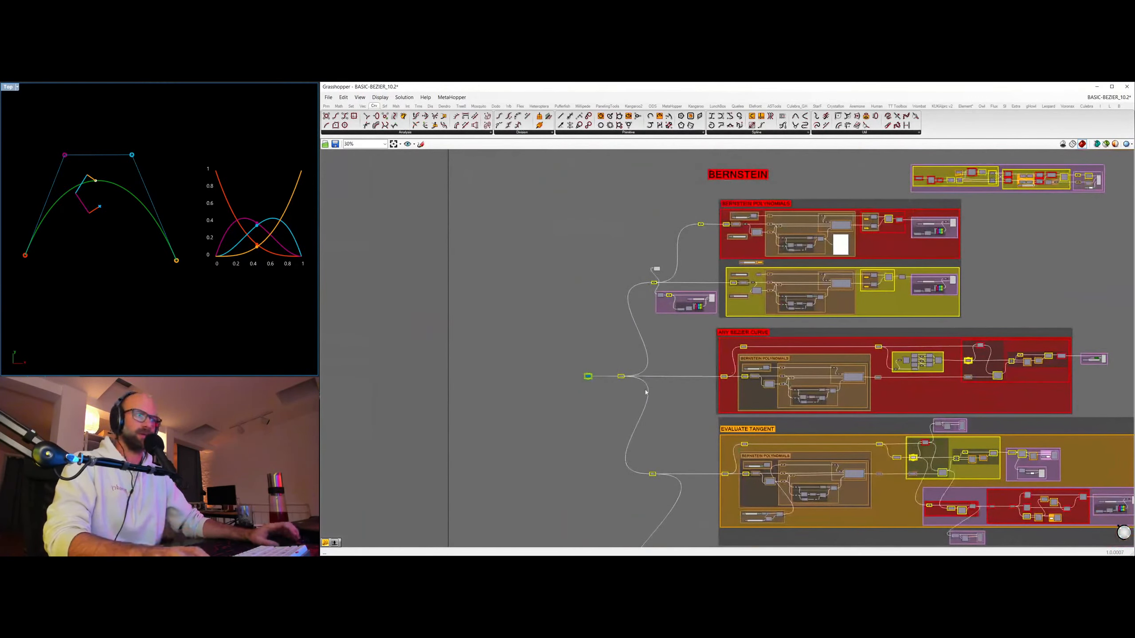
right_click_drag(775, 390, 647, 295)
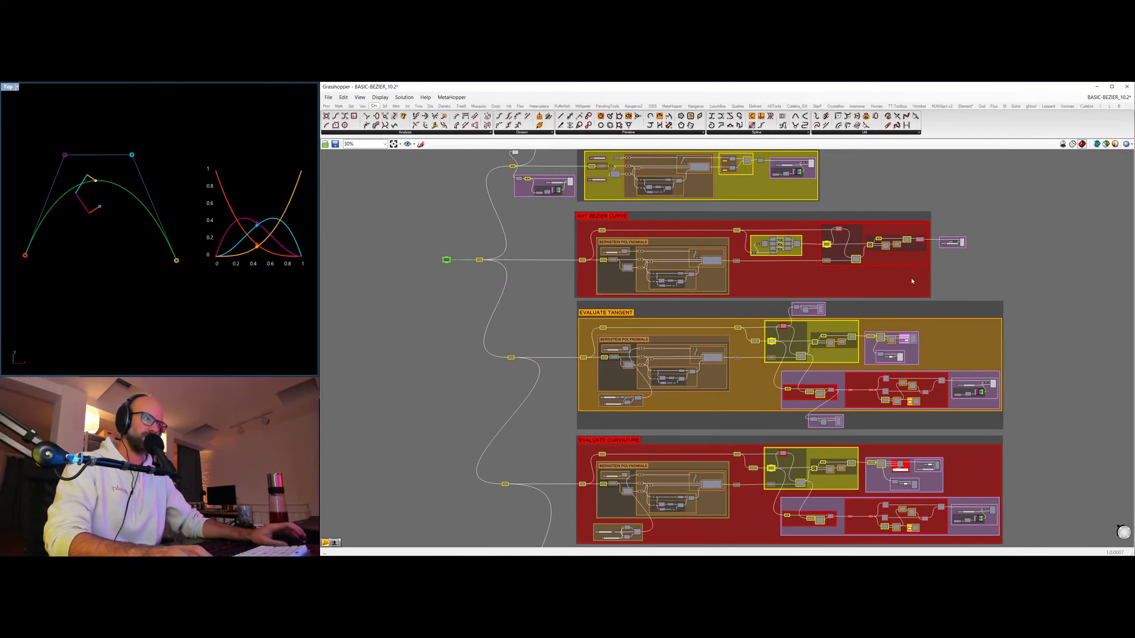
right_click_drag(915, 240, 911, 239)
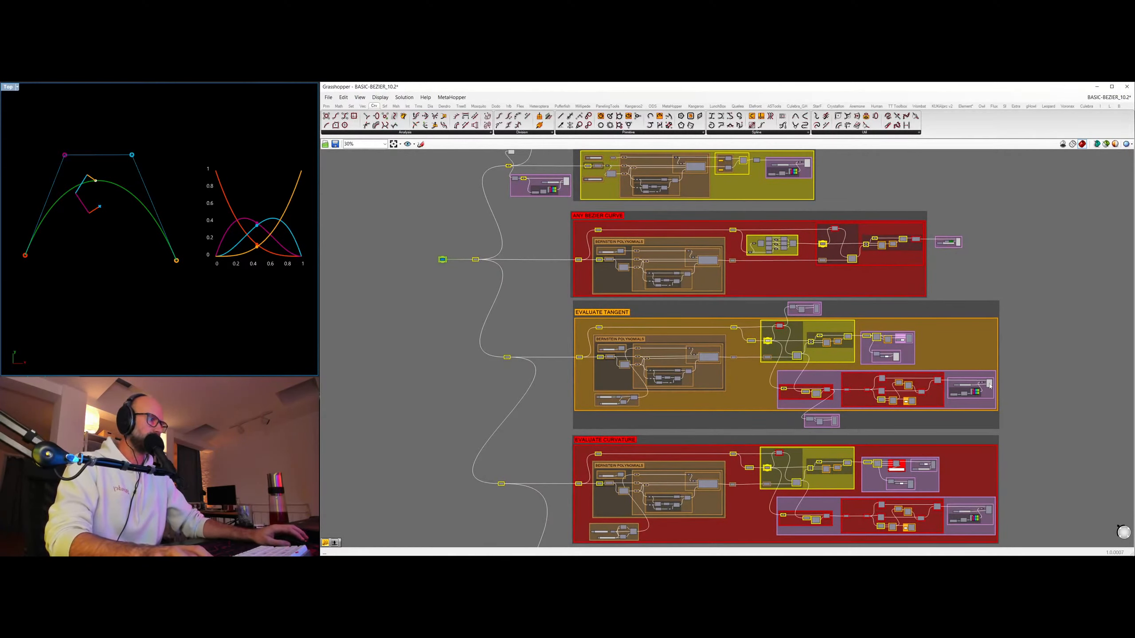
left_click(904, 240)
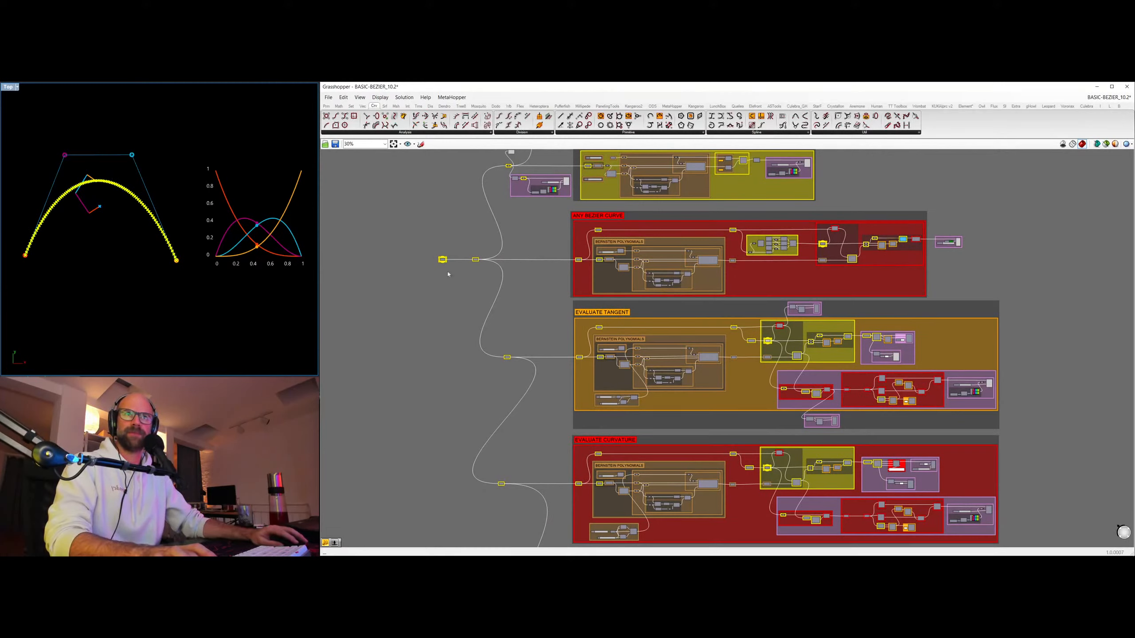
left_click(940, 257)
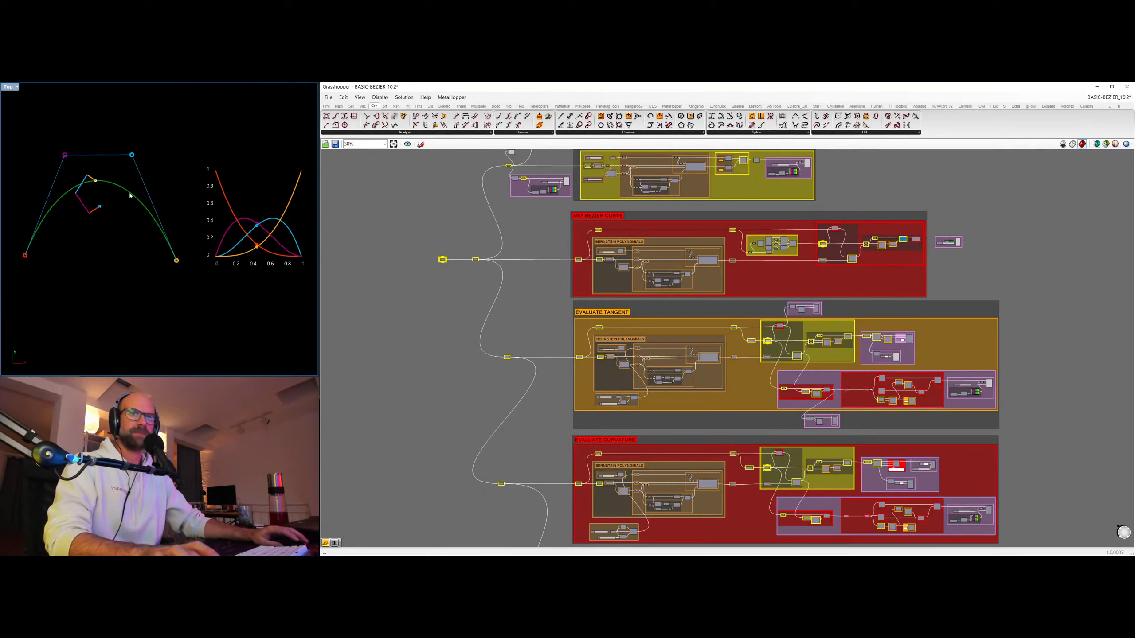
Spread the two upper control points apart at roughly equal height and hide the control point parameter's preview.
left_click_drag(424, 233, 473, 300)
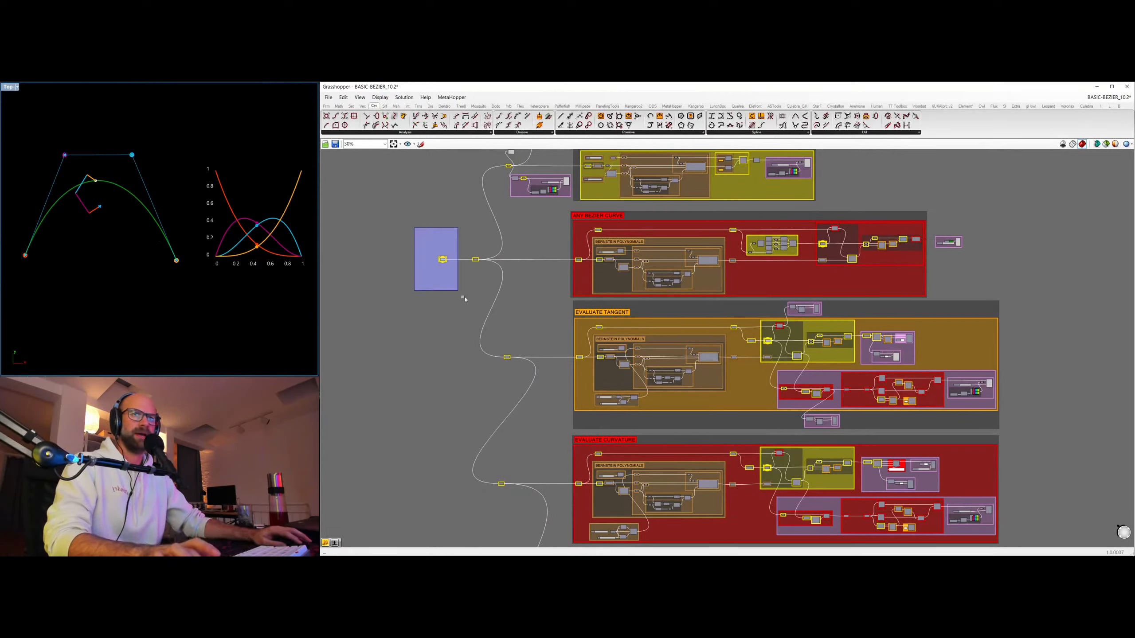
left_click_drag(133, 156, 170, 185)
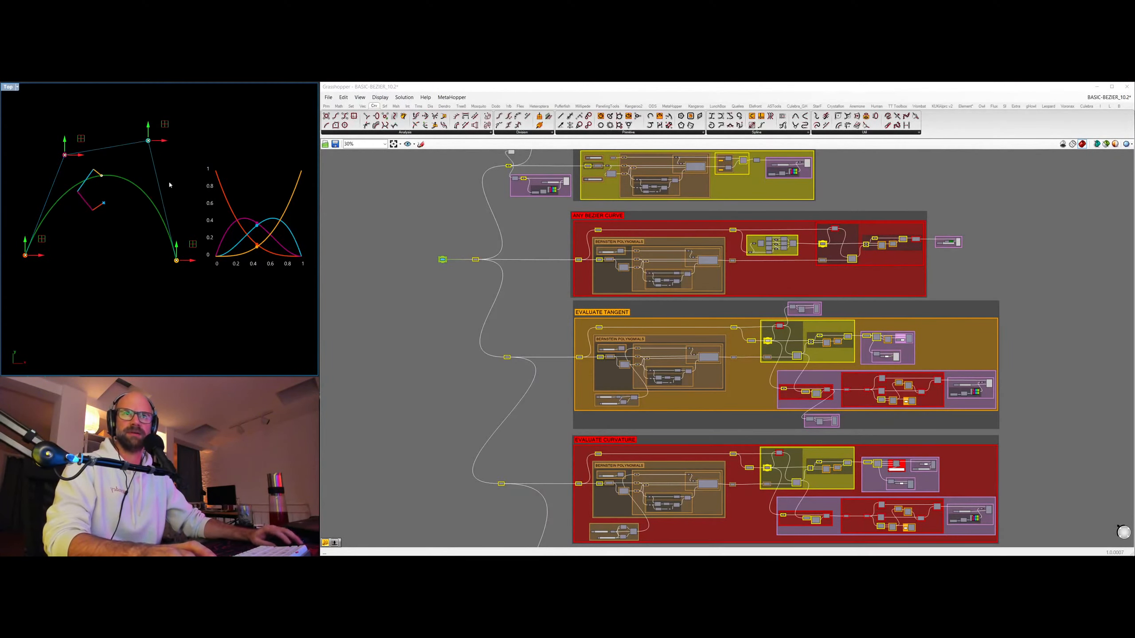
mouse_move(67, 158)
left_mouse_down()
mouse_move(103, 188)
mouse_move(155, 123)
mouse_move(49, 148)
mouse_move(64, 118)
mouse_move(58, 150)
left_mouse_up()
left_click_drag(150, 144, 151, 151)
left_click(396, 232)
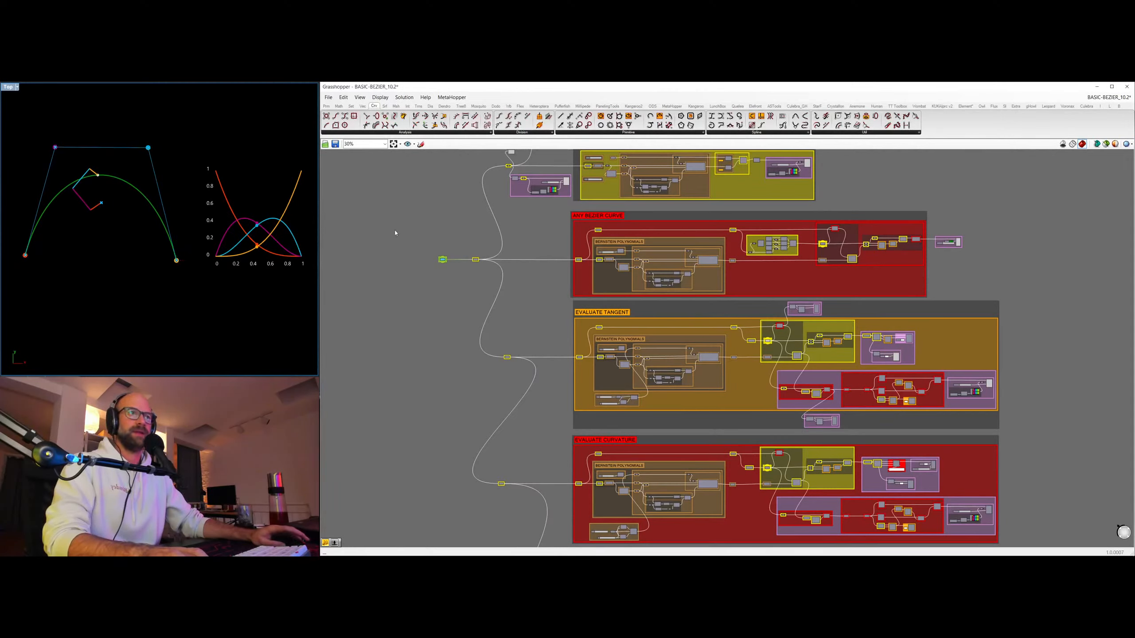
left_click_drag(422, 231, 460, 284)
key("ctrl+q")
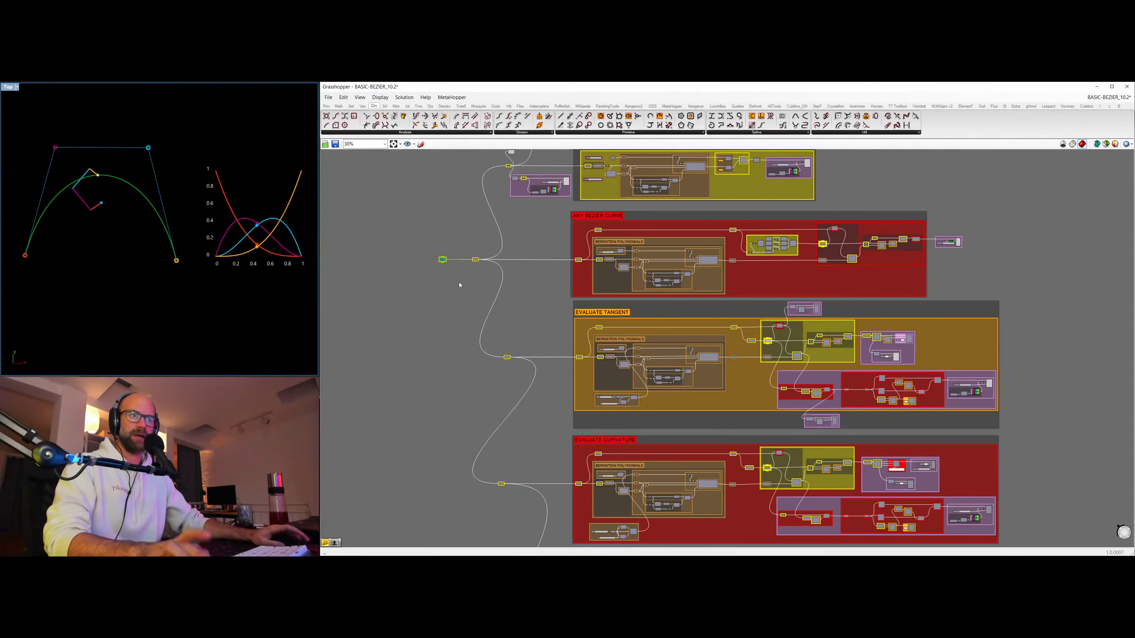
left_click(446, 310)
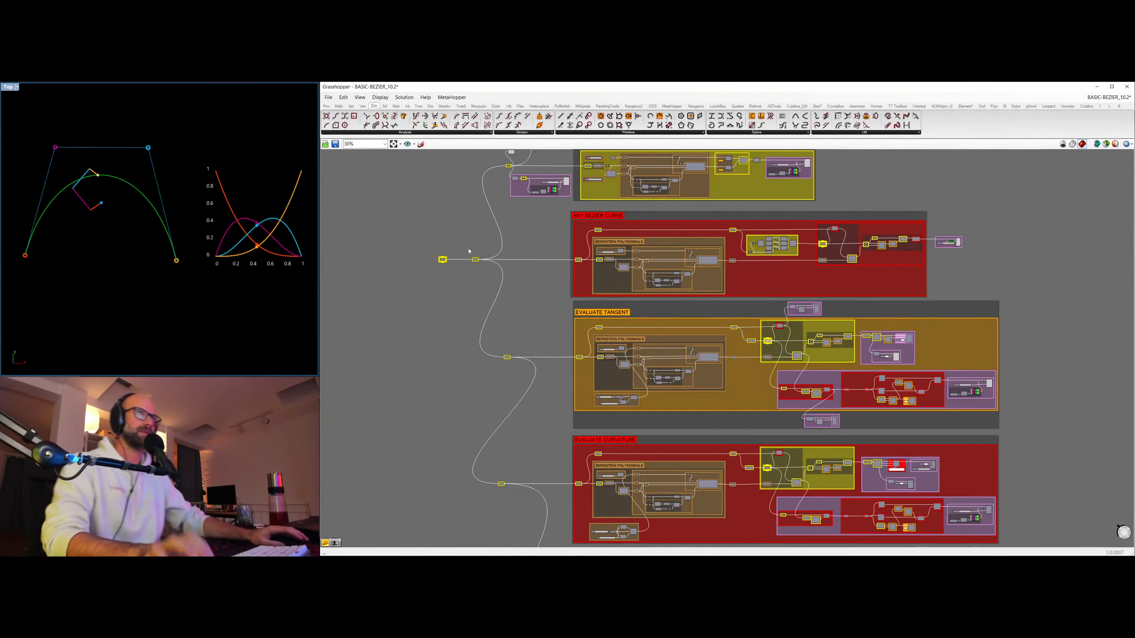
Turn on the preview of the evaluated point output by the MATRIX DEGREE 3 group.
right_click_drag(668, 319, 655, 113)
right_click_drag(639, 462, 628, 333)
scroll(627, 309, "up", 4)
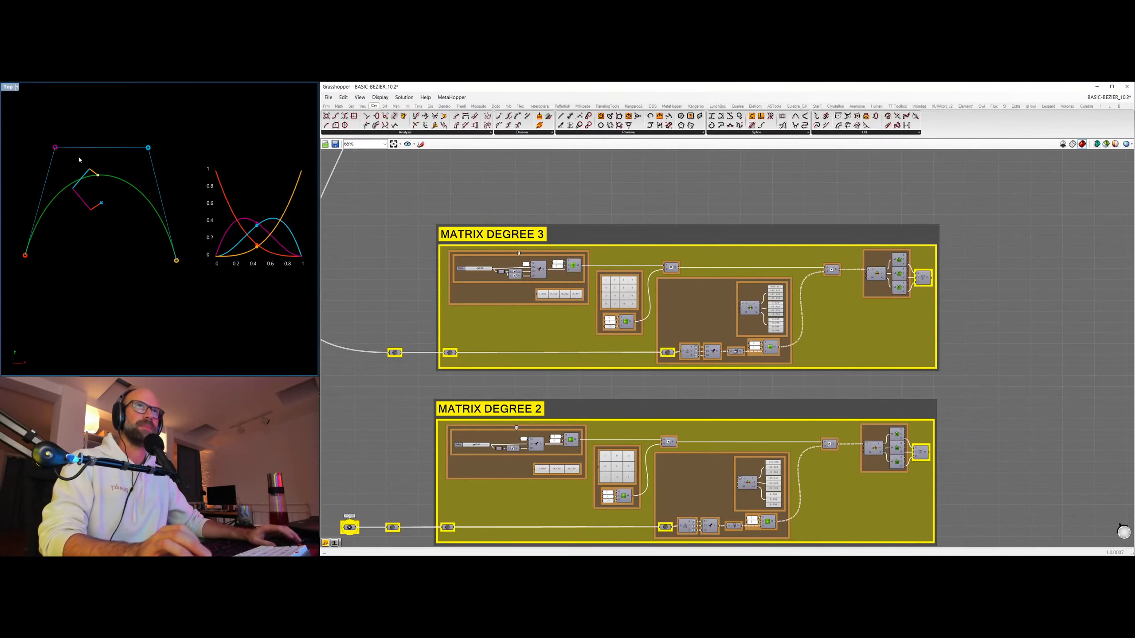
right_click_drag(393, 270, 421, 295)
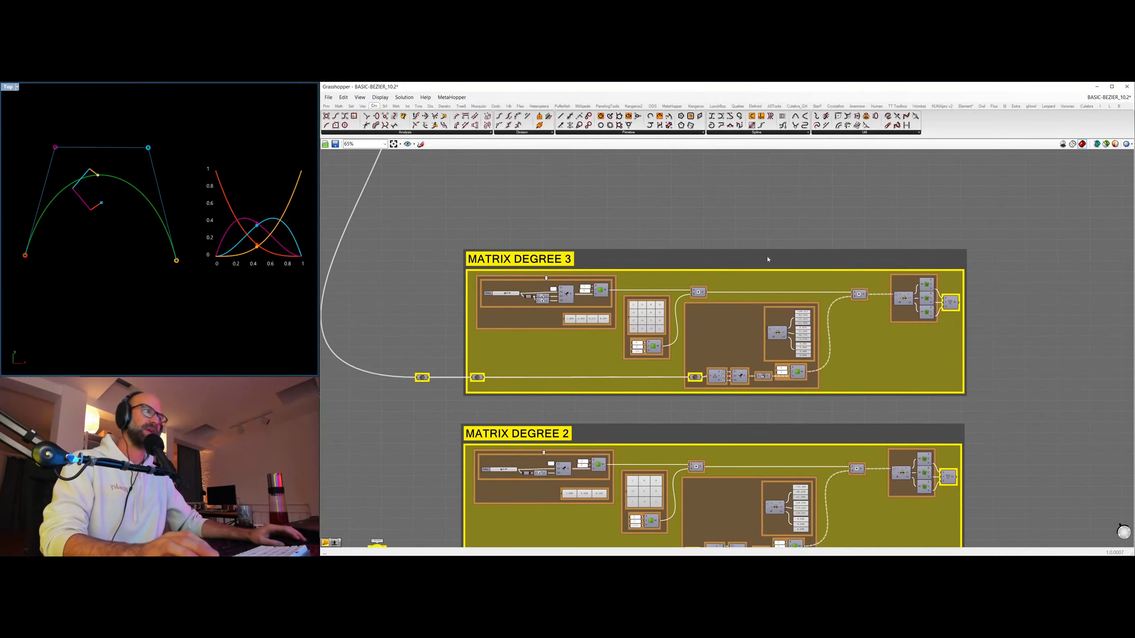
scroll(668, 358, "up", 3)
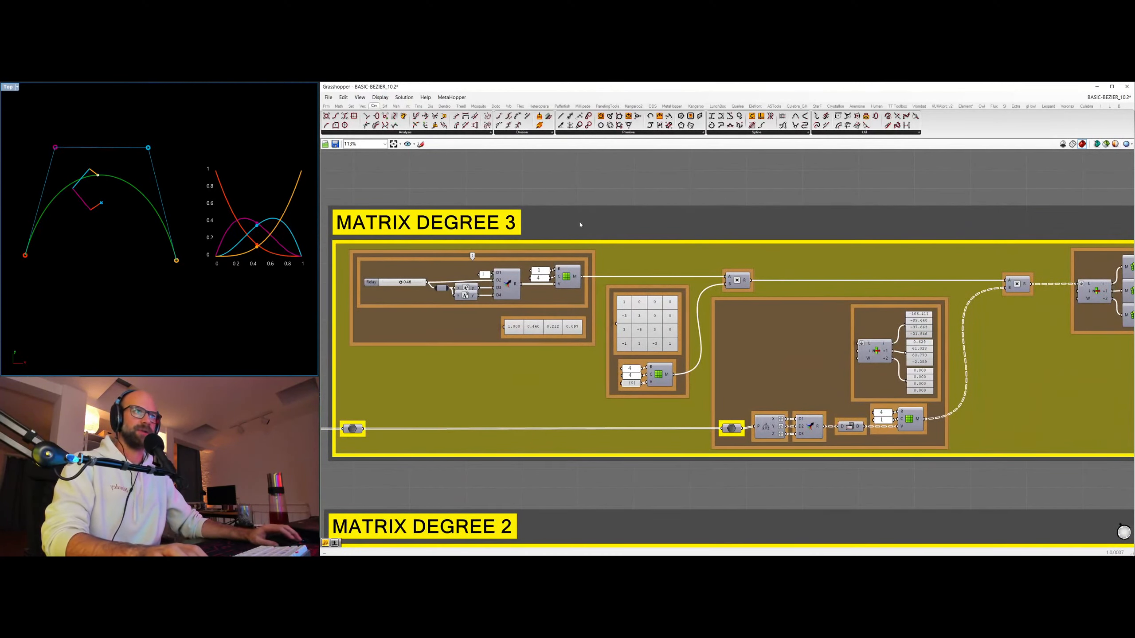
scroll(710, 202, "down", 6)
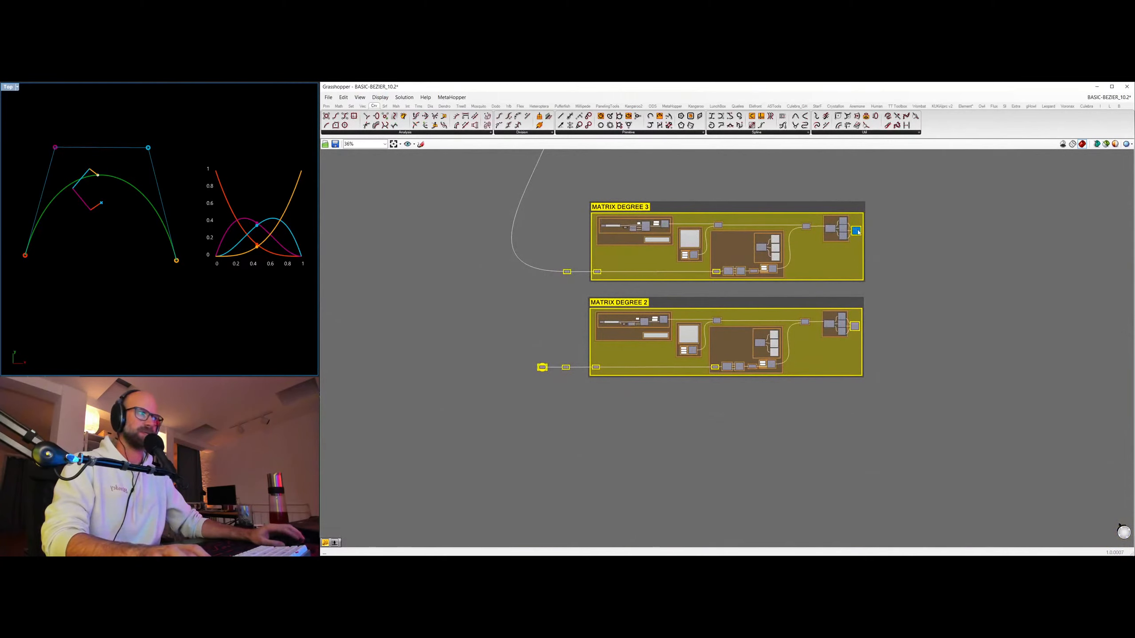
scroll(589, 264, "up", 4)
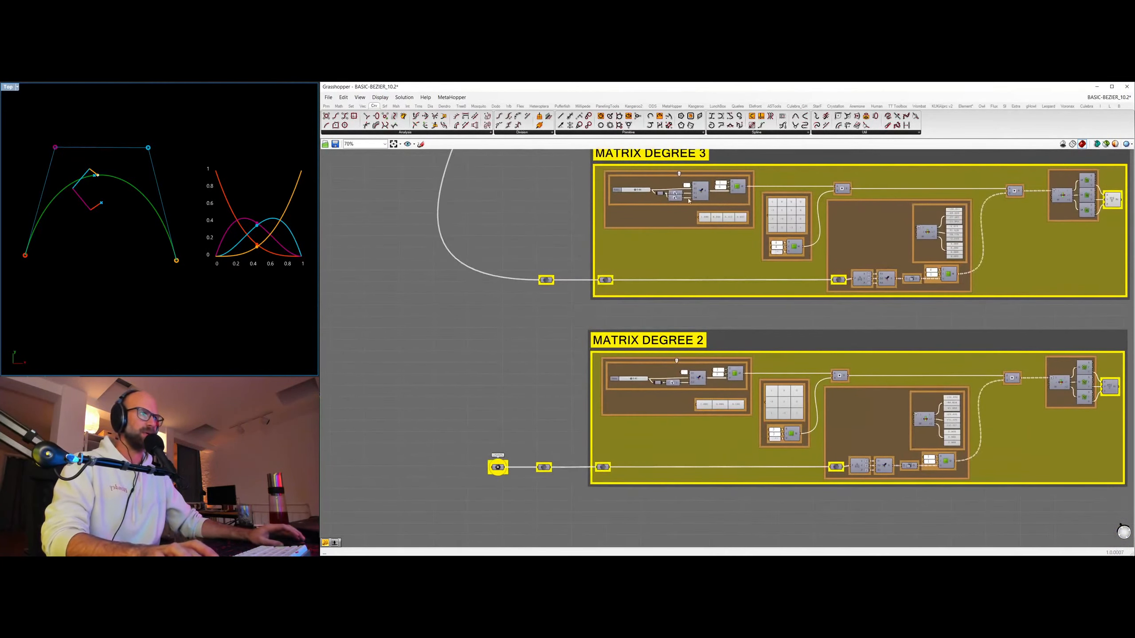
Lower the MATRIX DEGREE 3 parameter slider to move its evaluated point towards the start of the curve.
right_click_drag(689, 201, 646, 280)
scroll(626, 271, "up", 2)
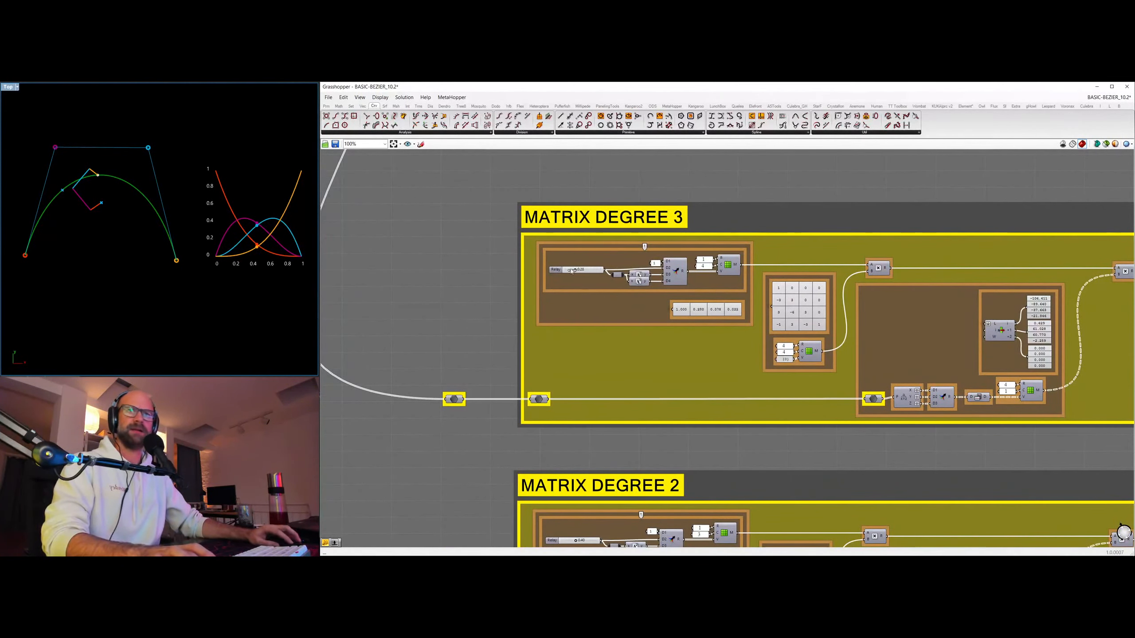
left_click_drag(572, 271, 568, 270)
scroll(743, 254, "down", 1)
right_click_drag(827, 259, 615, 270)
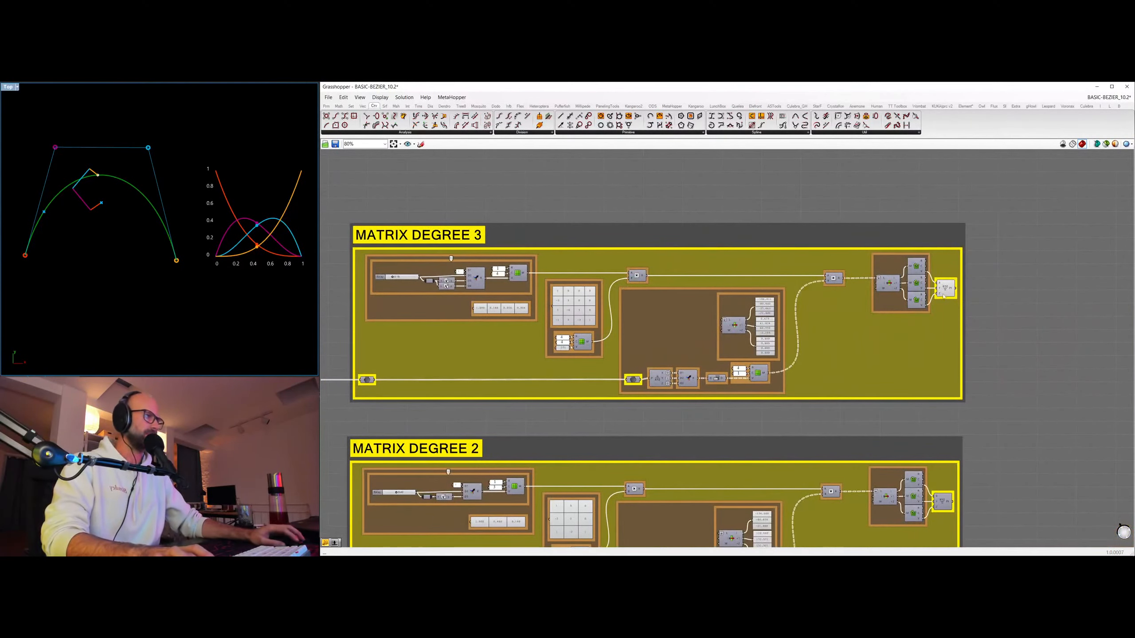
Select the MATRIX DEGREE 3 output point to highlight it and raise the group's parameter slider to 0.42.
left_click(943, 294)
right_click_drag(417, 292, 511, 289)
scroll(145, 196, "up", 4)
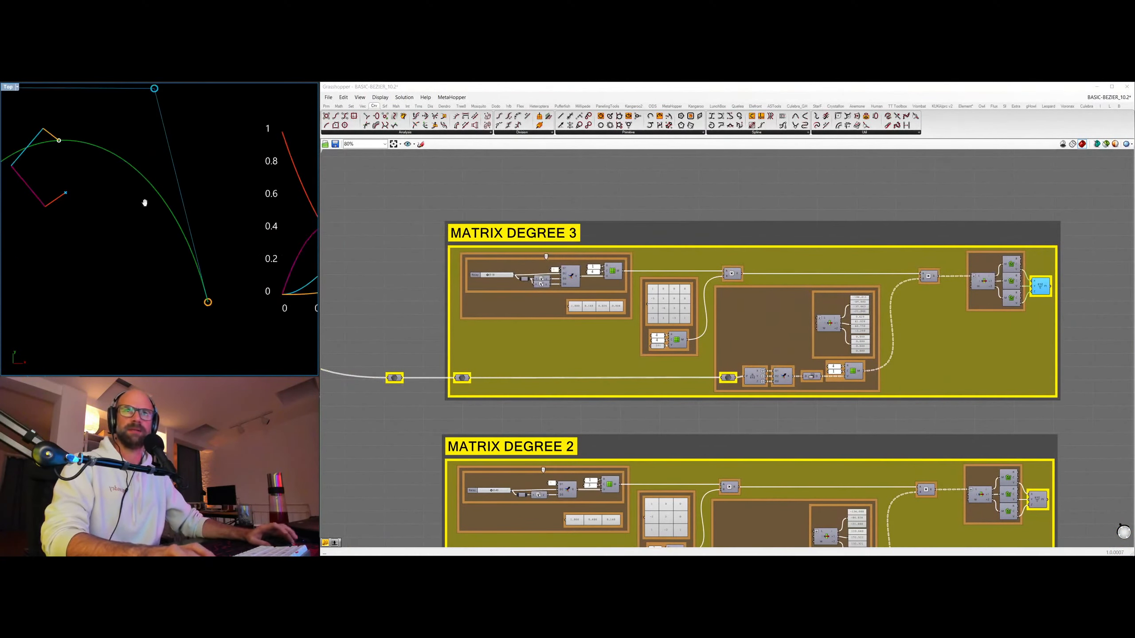
mouse_move(488, 275)
left_mouse_down()
mouse_move(507, 275)
mouse_move(493, 275)
left_mouse_up()
right_click_drag(214, 252, 175, 253)
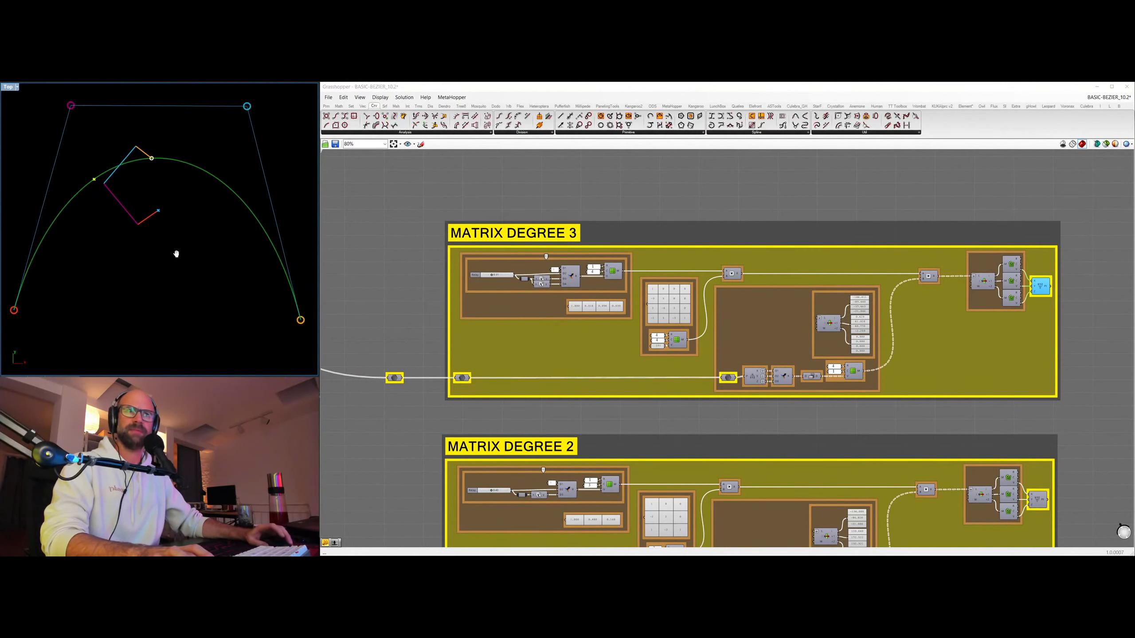
mouse_move(489, 275)
left_mouse_down()
mouse_move(505, 275)
mouse_move(484, 276)
mouse_move(495, 276)
left_mouse_up()
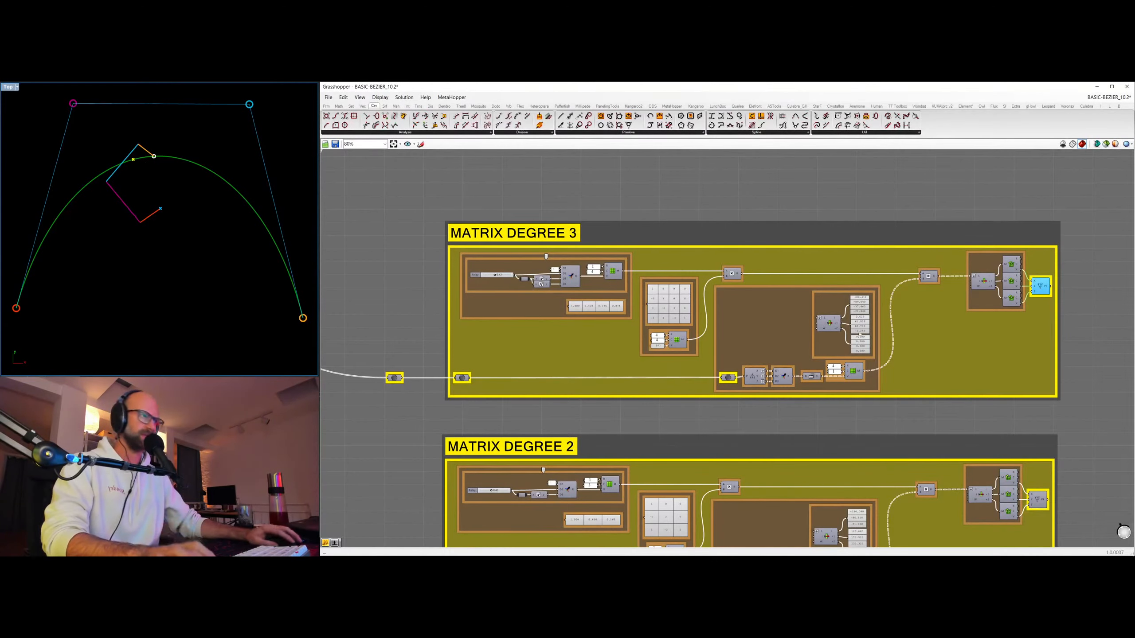
Examine the parameter powers and coefficient matrix in MATRIX DEGREE 3 and compare them with those in MATRIX DEGREE 2.
scroll(636, 307, "up", 1)
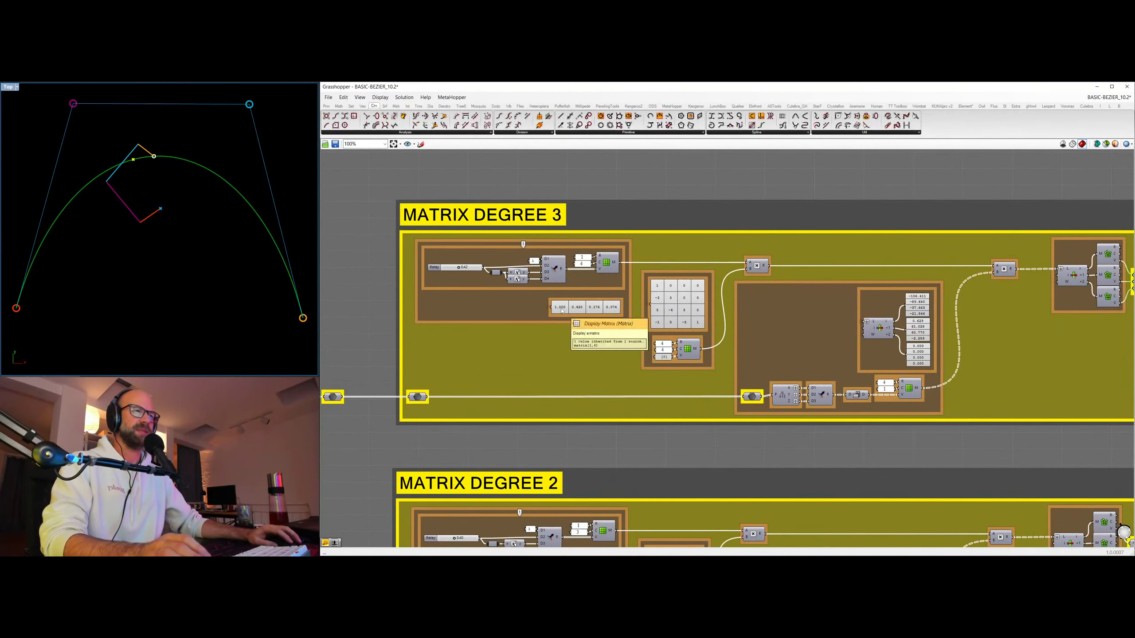
left_click(433, 269)
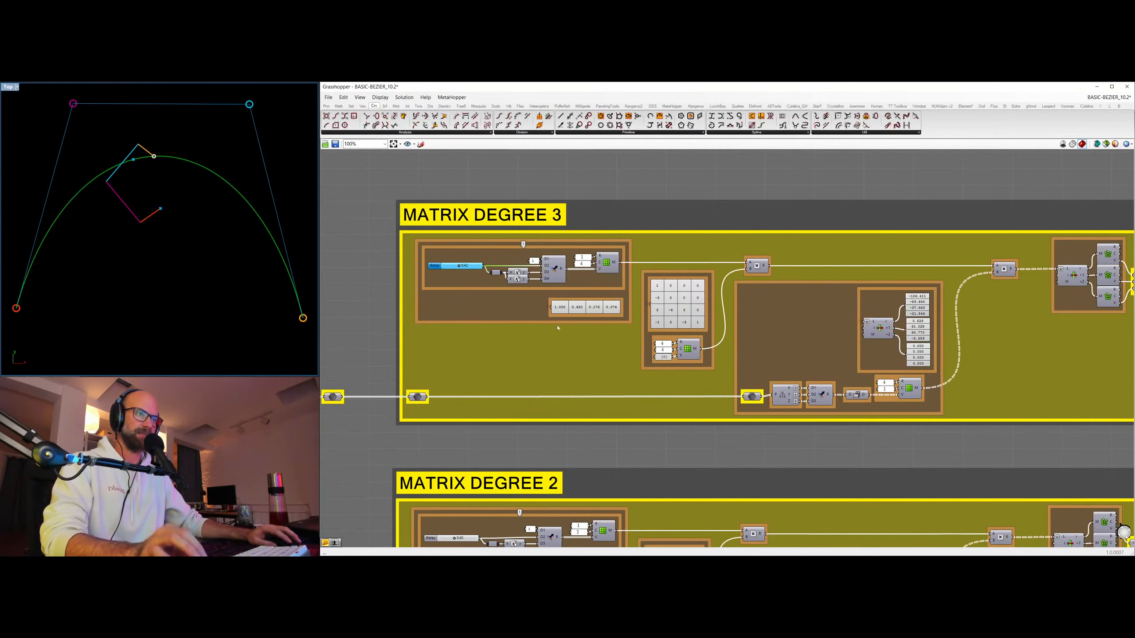
right_click_drag(598, 412, 602, 320)
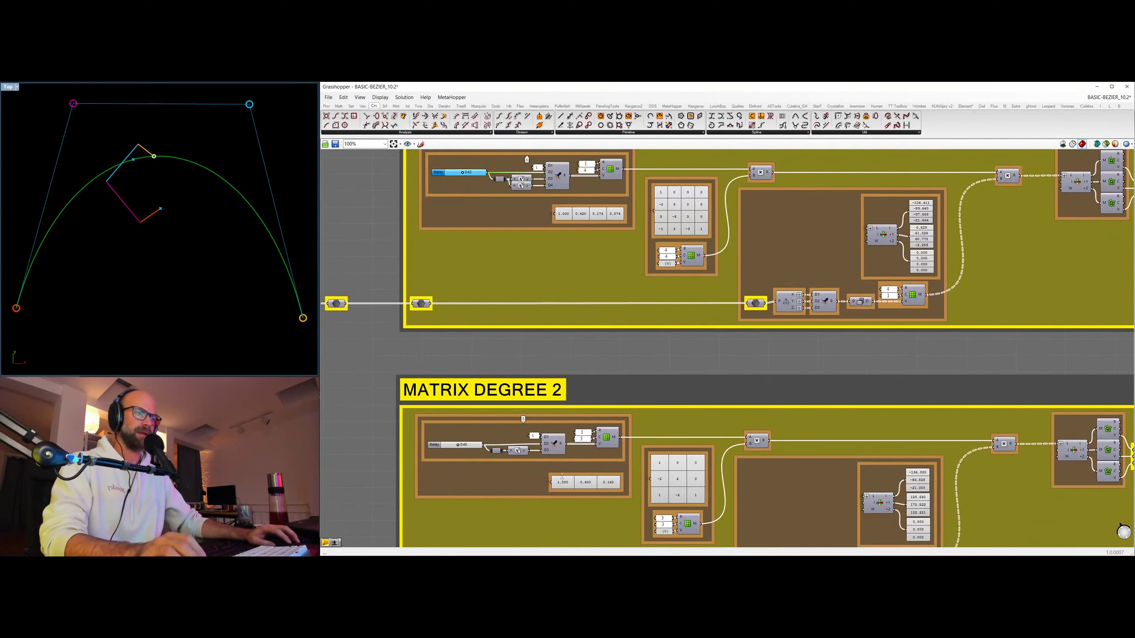
right_click_drag(501, 186, 496, 208)
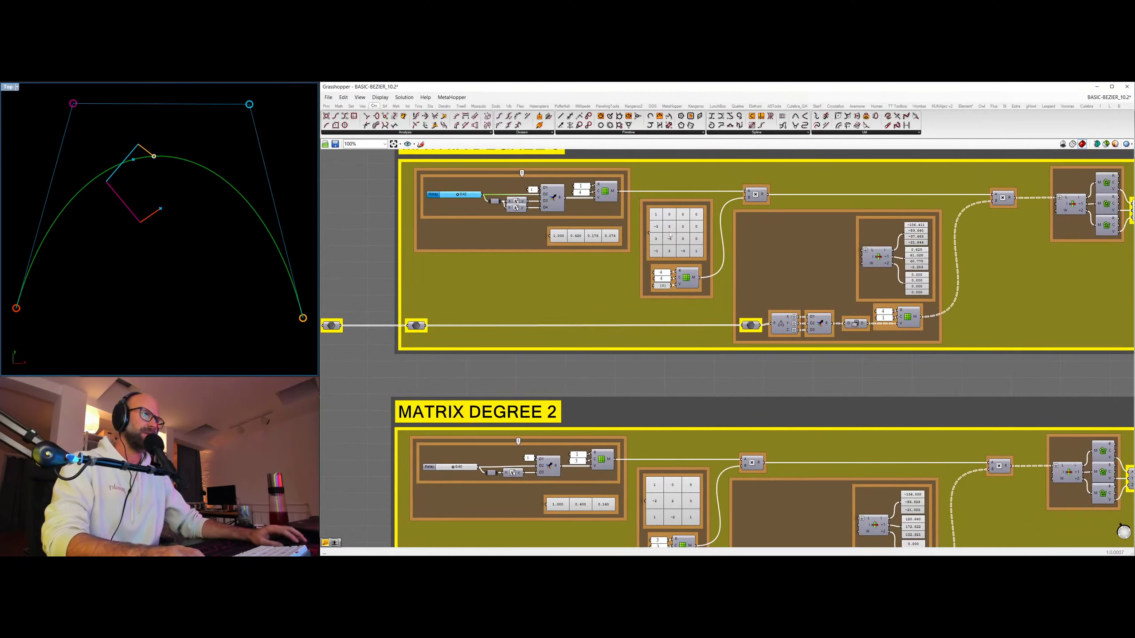
left_click(670, 243)
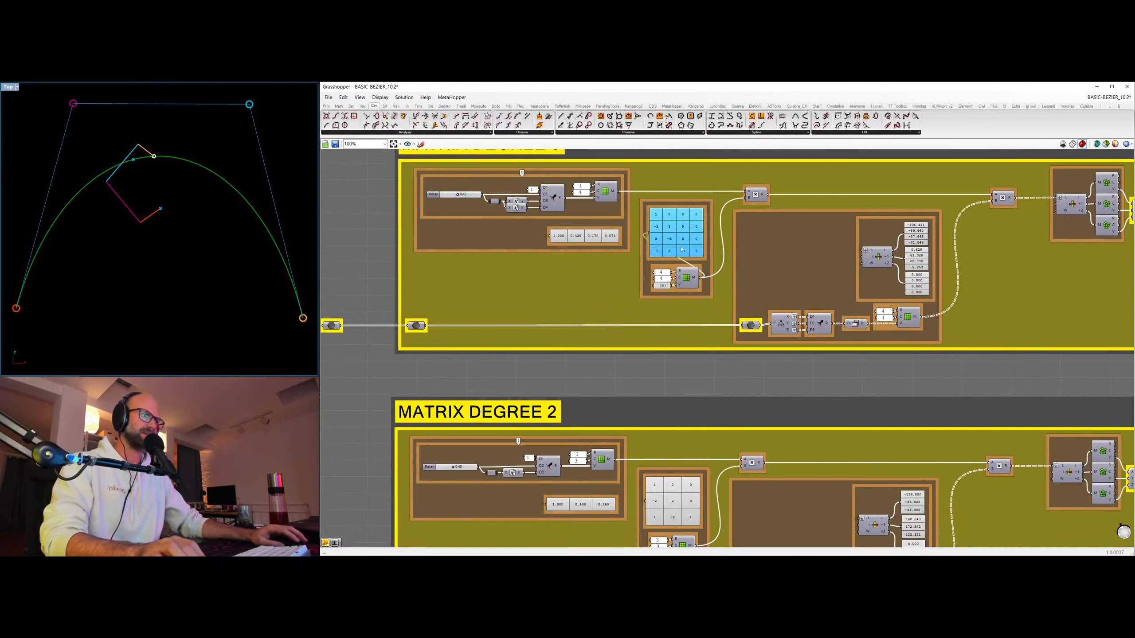
right_click_drag(683, 242, 673, 298)
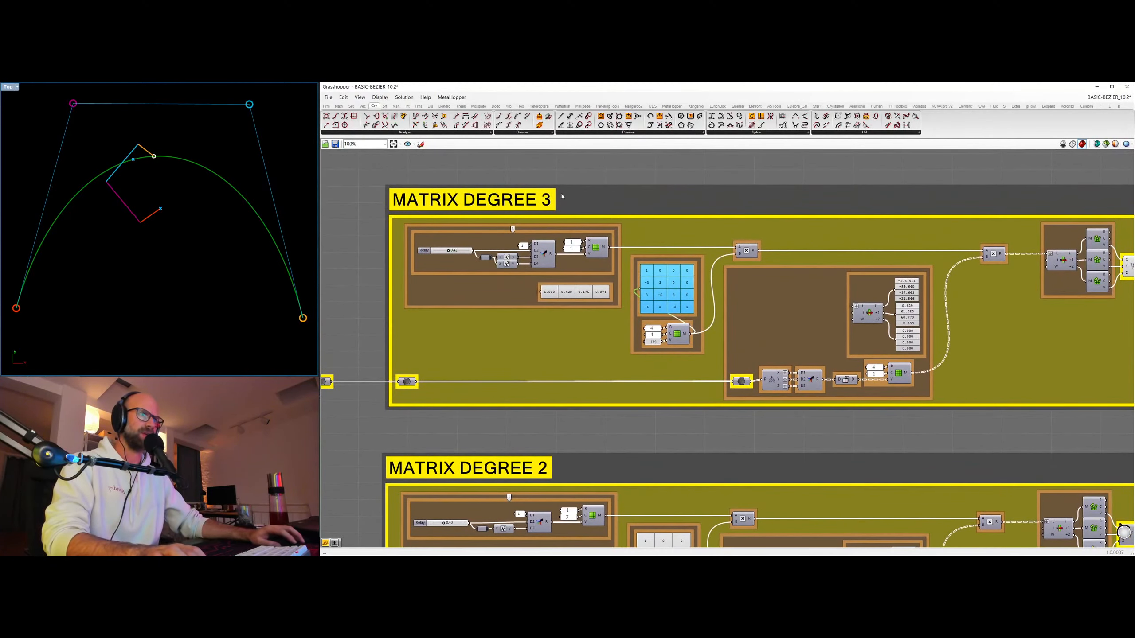
right_click_drag(687, 438, 693, 269)
left_click(659, 386)
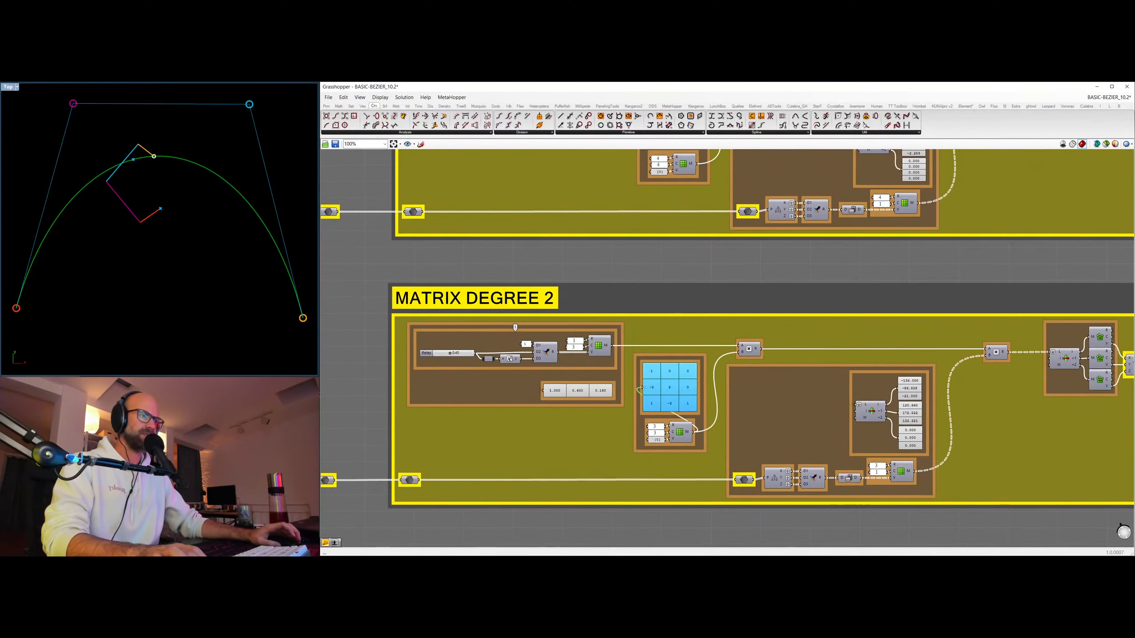
Bring the Bernstein polynomial graph into view in the Rhino Top viewport and enlarge it to examine its four weight curves.
right_click_drag(188, 210, 189, 227)
right_click_drag(306, 264, 40, 198)
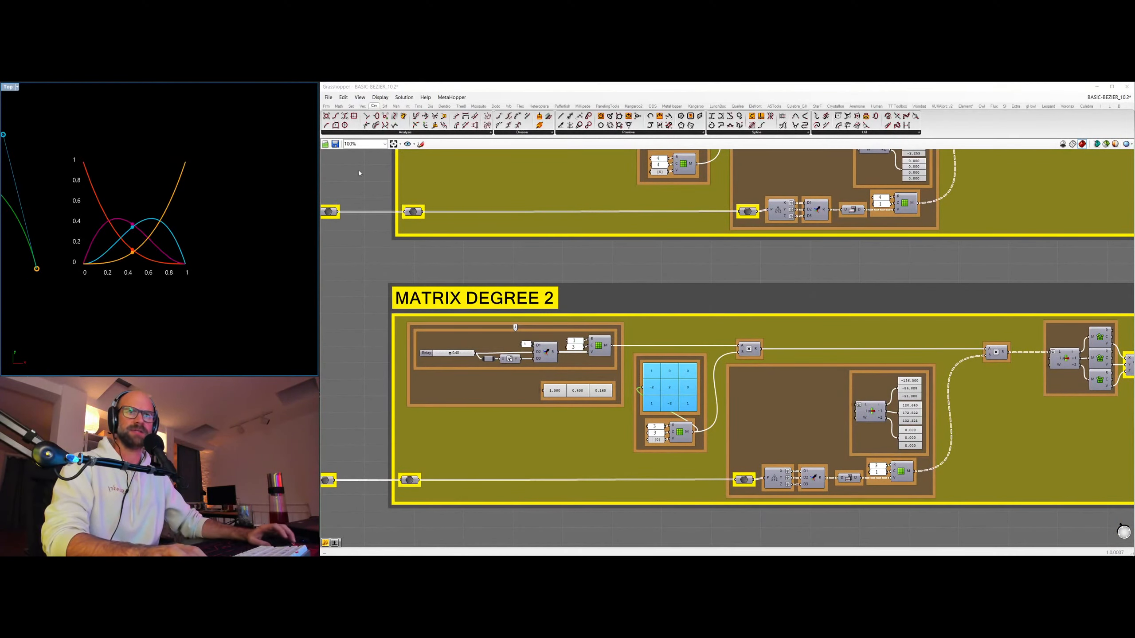
right_click_drag(721, 263, 764, 318)
right_click_drag(174, 242, 200, 228)
scroll(203, 210, "up", 5)
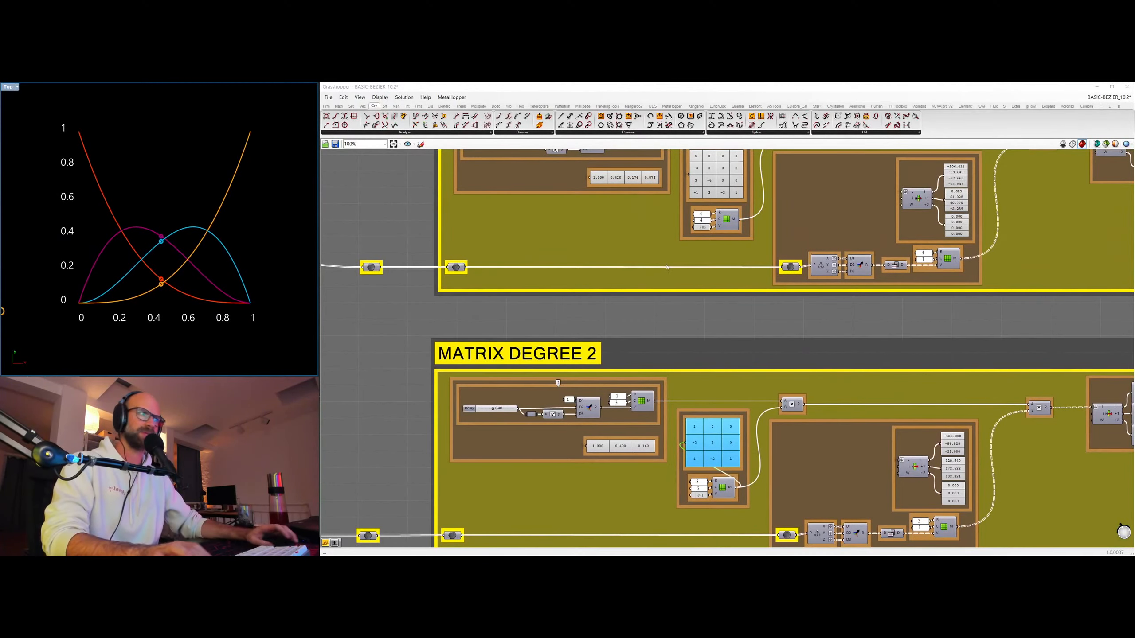
Inspect the three coordinate matrices in MATRIX DEGREE 3, selecting each one in turn, and compare them with those in MATRIX DEGREE 2.
right_click_drag(932, 250, 836, 275)
scroll(864, 208, "up", 5)
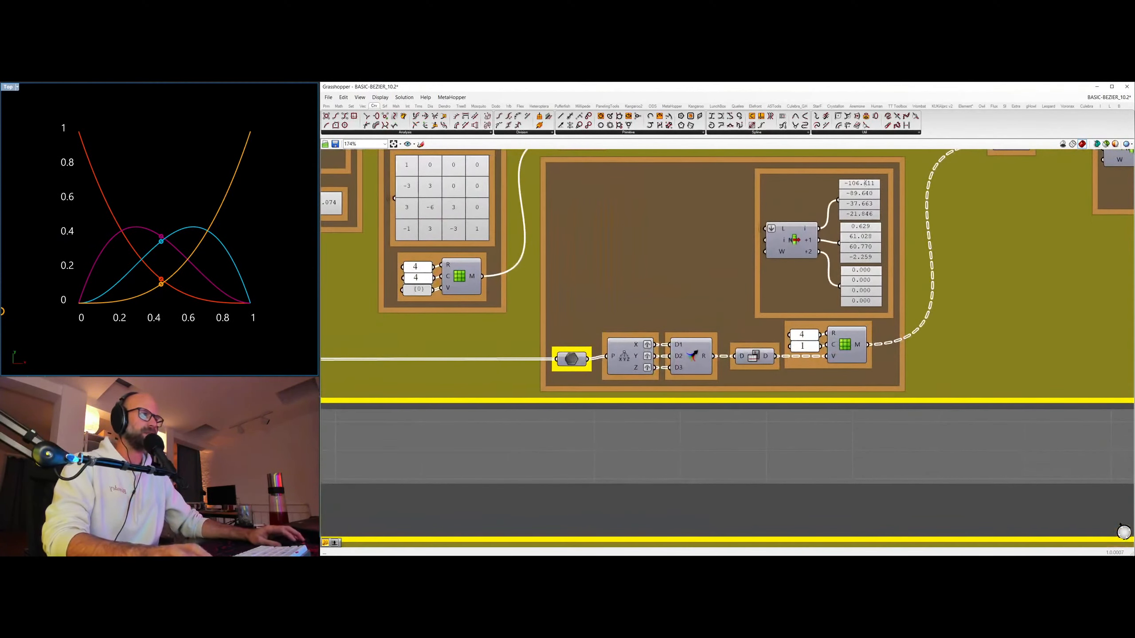
left_click(861, 202)
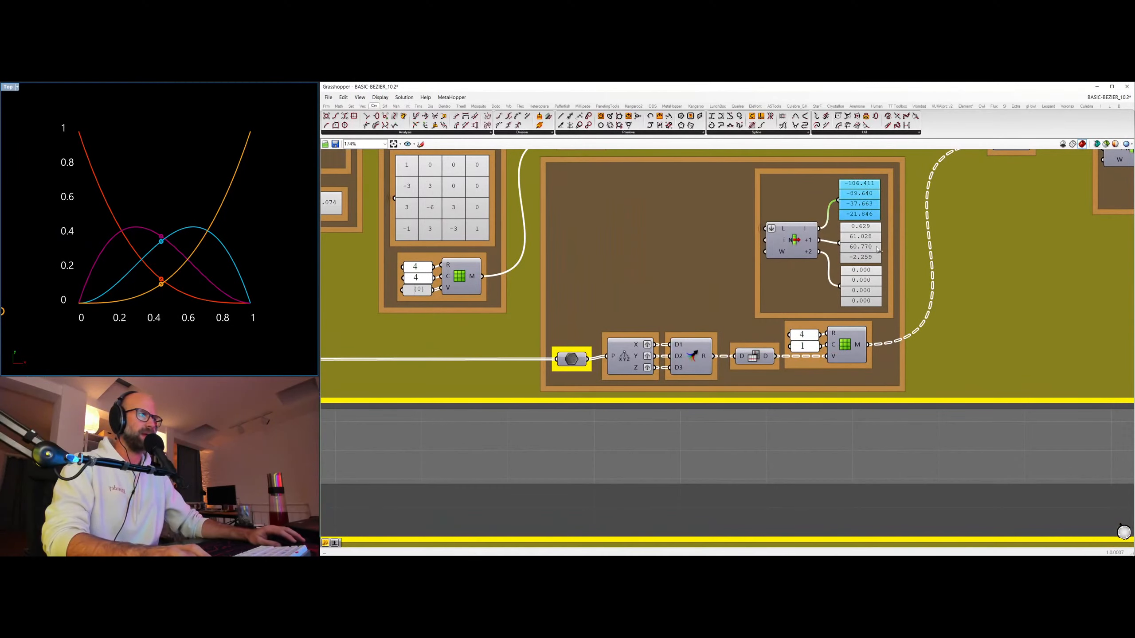
left_click(858, 238)
left_click(860, 284)
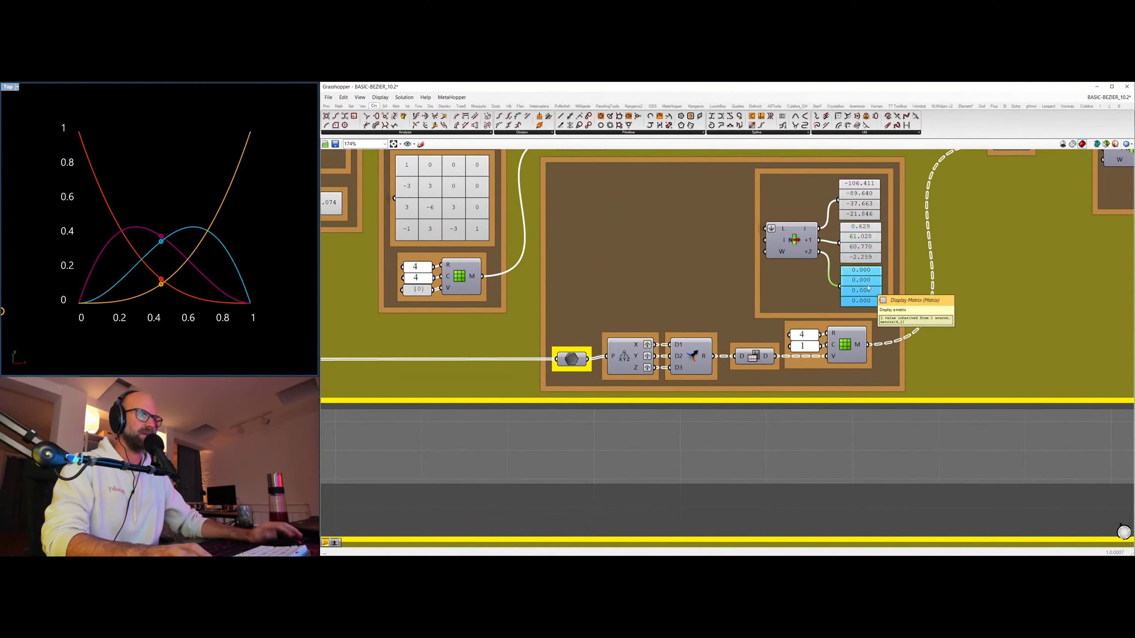
scroll(864, 214, "down", 5)
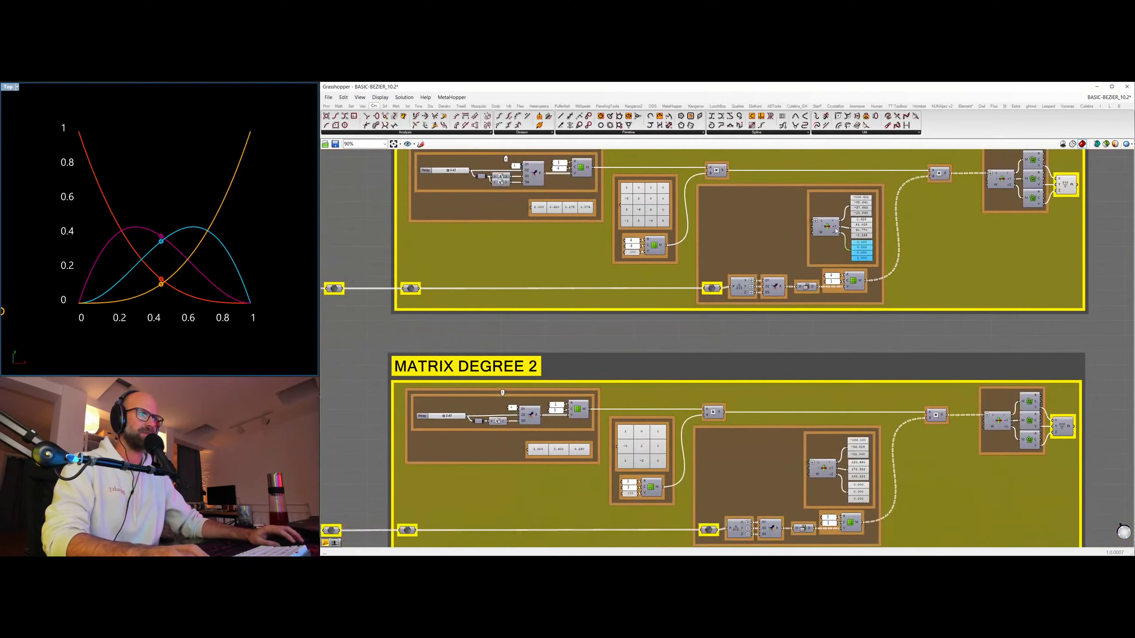
scroll(861, 204, "up", 1)
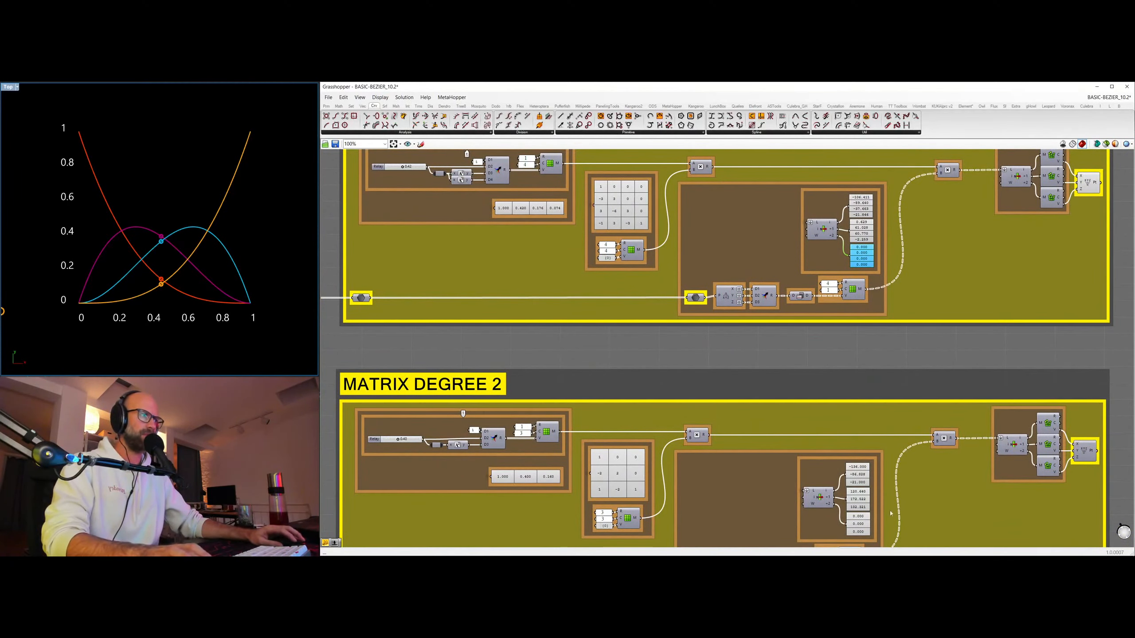
right_click_drag(891, 514, 862, 414)
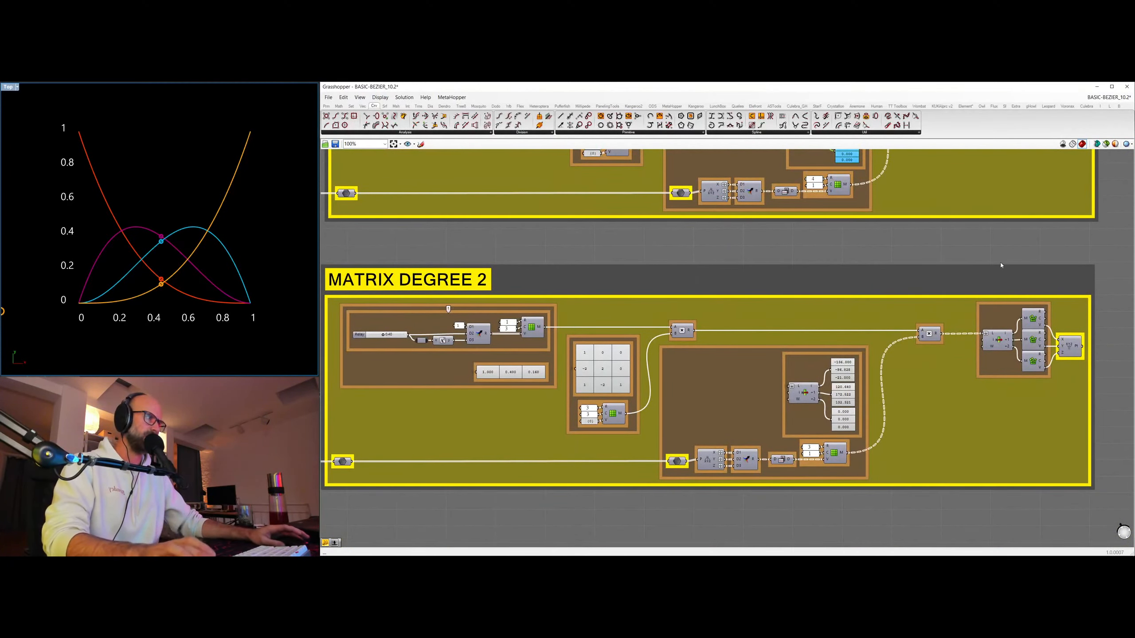
Select the whole MATRIX DEGREE 2 group with its input components and move it well to the right of MATRIX DEGREE 3.
scroll(1001, 265, "down", 2)
right_click_drag(1001, 266, 934, 343)
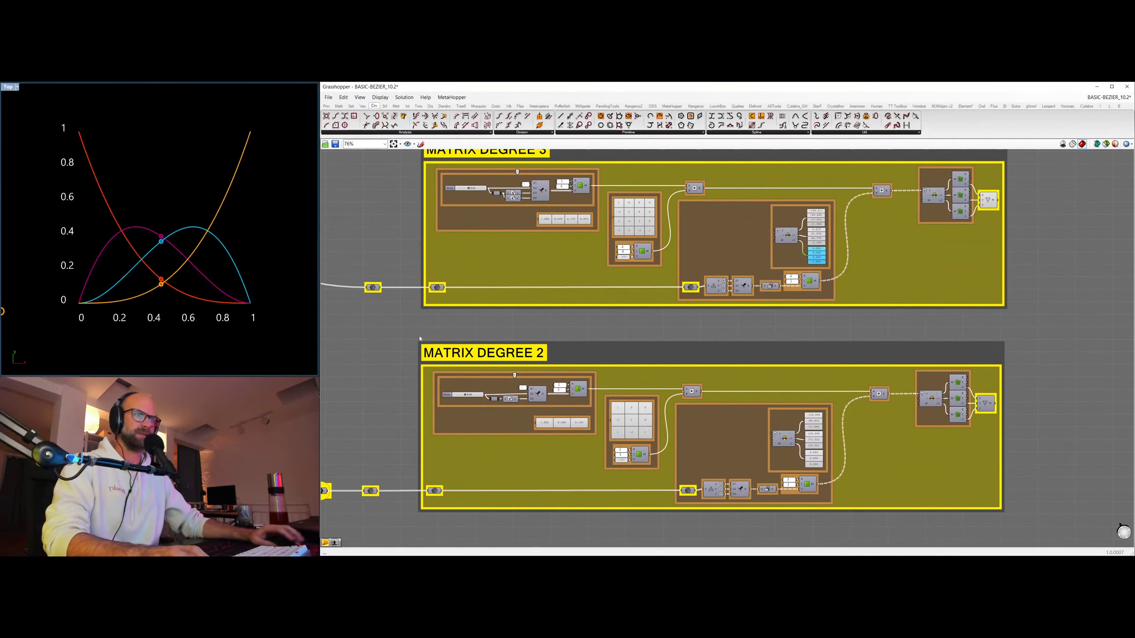
scroll(420, 338, "down", 5)
left_click_drag(425, 332, 883, 482)
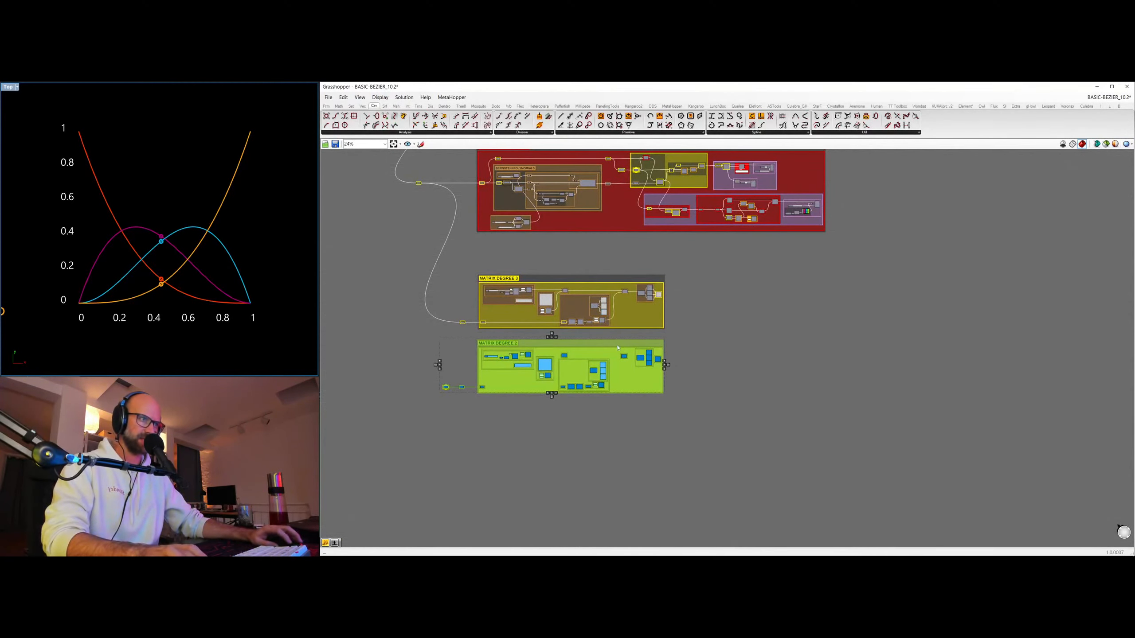
left_click_drag(618, 348, 1110, 282)
left_click(645, 365)
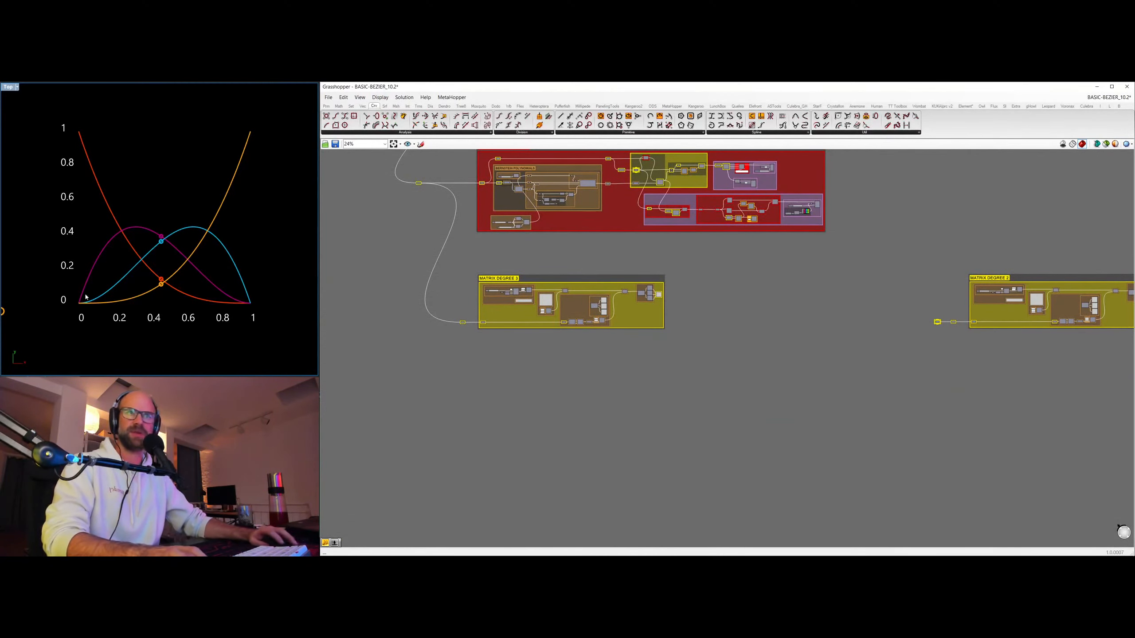
Bring the Bezier curve with its control points and chained weighted vectors back into view in the Rhino Top viewport.
right_click_drag(86, 297, 248, 287)
right_click_drag(8, 221, 132, 281)
scroll(157, 239, "down", 2)
right_click_drag(157, 241, 168, 216)
Move the MATRIX DEGREE 2 group and its input components back directly below MATRIX DEGREE 3.
right_click_drag(1039, 329, 940, 335)
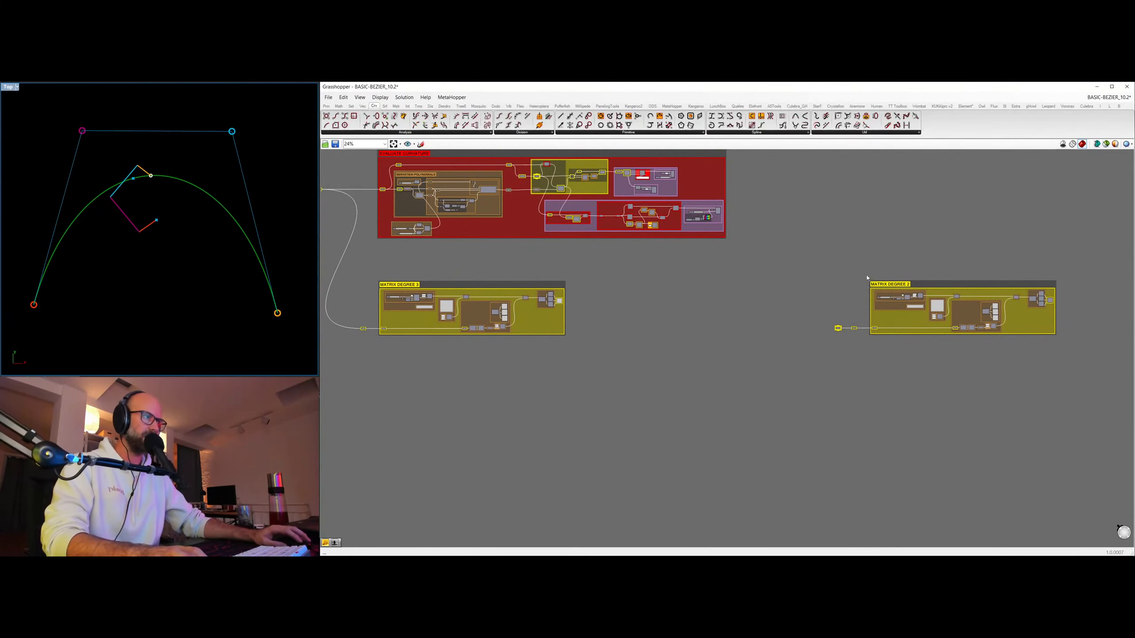
left_click_drag(827, 263, 1106, 385)
left_click_drag(983, 287, 489, 359)
left_click(438, 422)
Review the two matrix groups and compare them with the BERNSTEIN POLYNOMIALS setup inside the ANY BEZIER CURVE group.
scroll(437, 421, "up", 8)
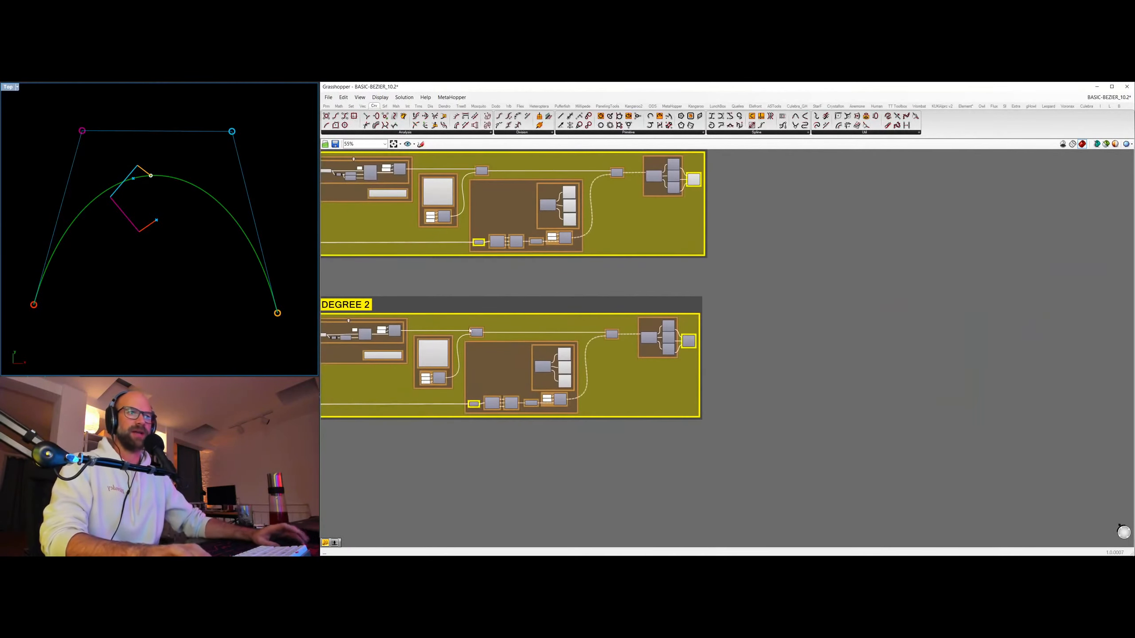
scroll(682, 254, "down", 2)
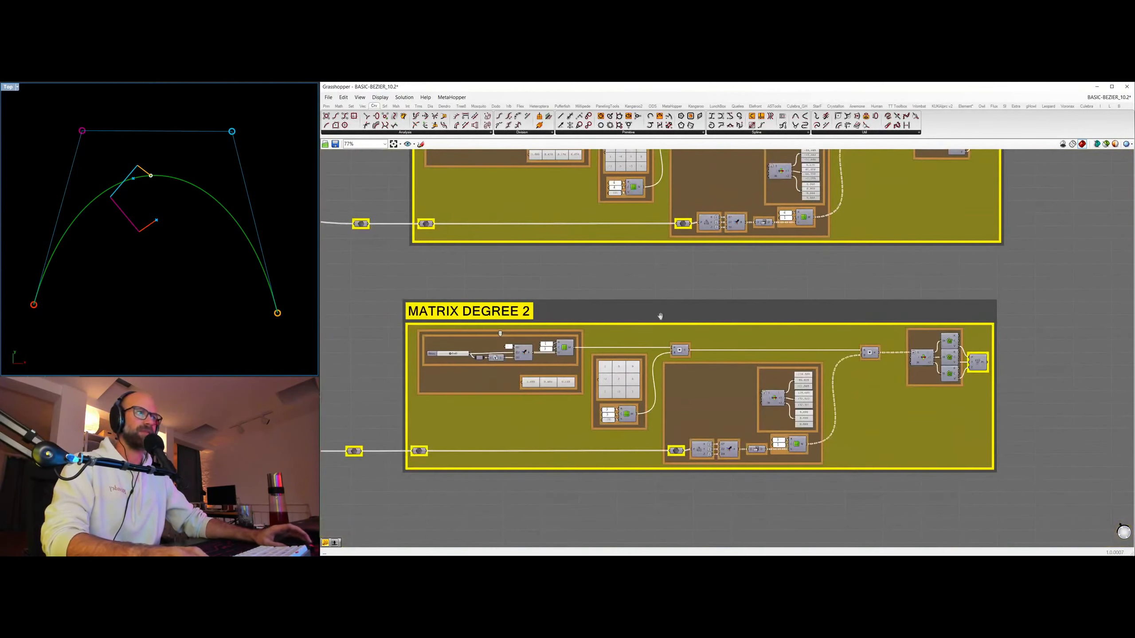
right_click_drag(661, 317, 657, 369)
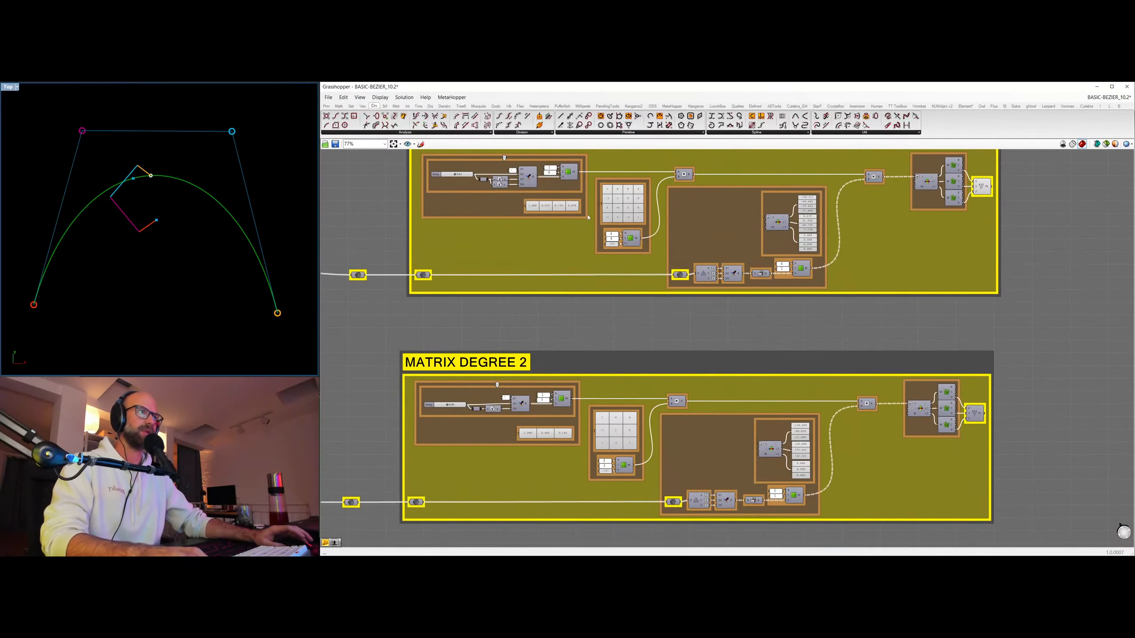
right_click_drag(638, 310, 652, 392)
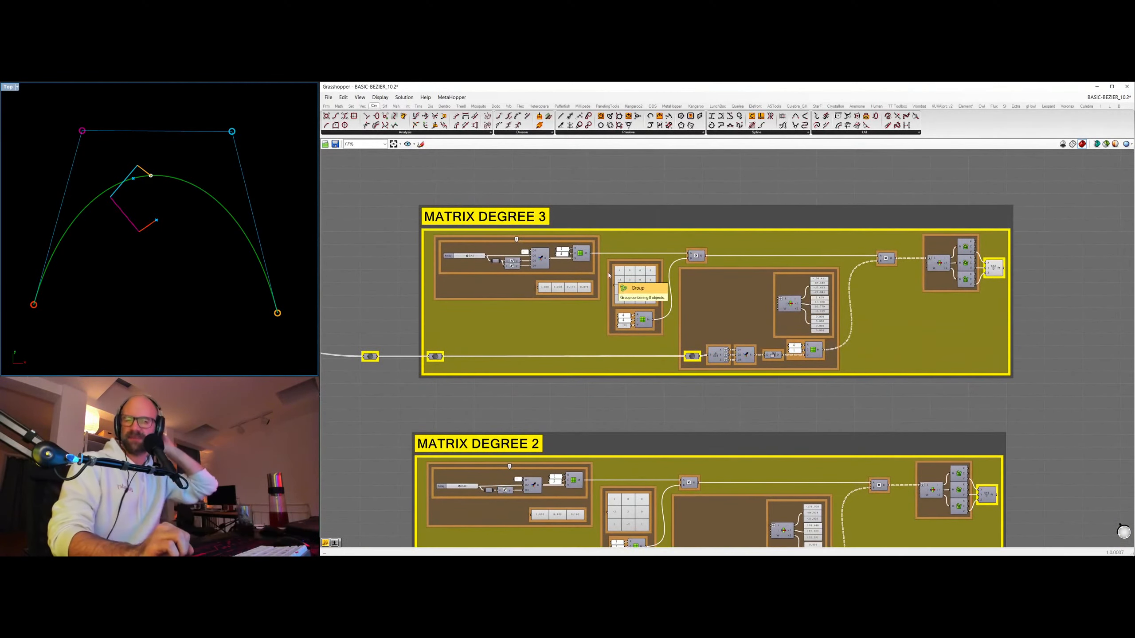
scroll(832, 175, "down", 3)
right_click_drag(805, 177, 721, 493)
right_click_drag(728, 154, 673, 419)
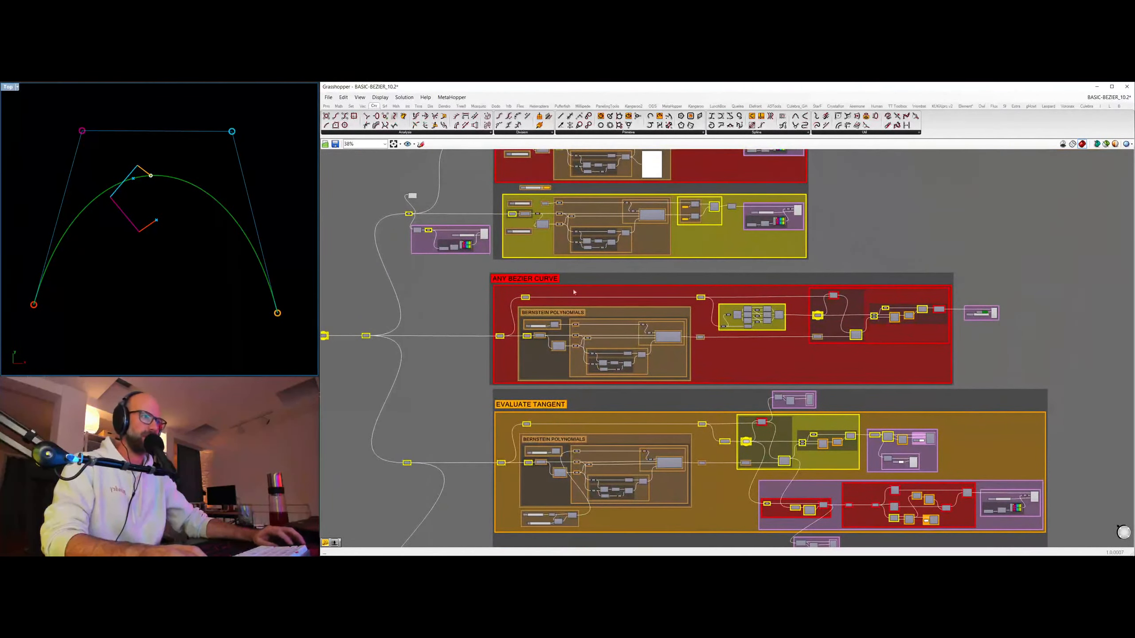
scroll(627, 306, "up", 4)
right_click_drag(462, 315, 408, 324)
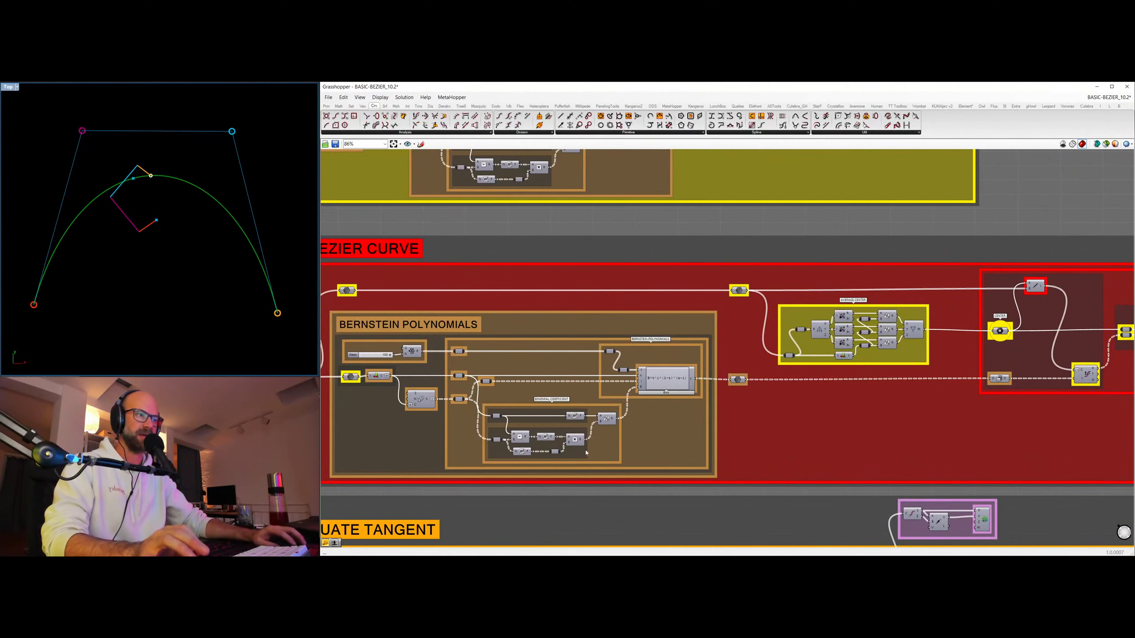
right_click_drag(647, 386, 760, 387)
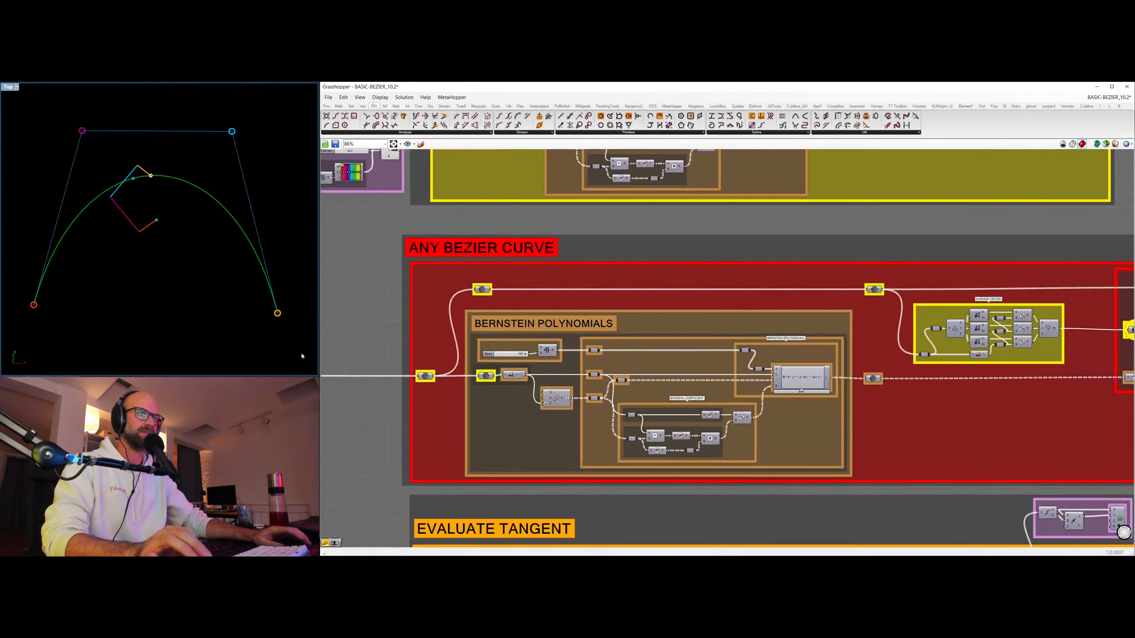
Return to the matrix groups and examine MATRIX DEGREE 3, highlighting its output point, alongside MATRIX DEGREE 2.
scroll(717, 421, "down", 8)
scroll(717, 420, "up", 6)
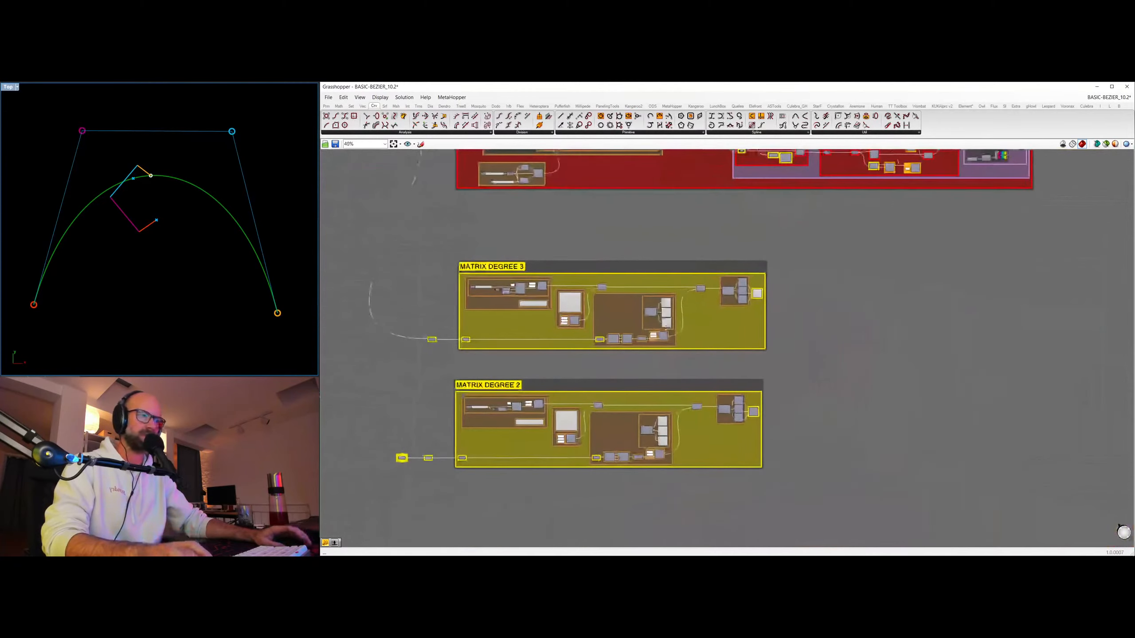
scroll(589, 280, "up", 3)
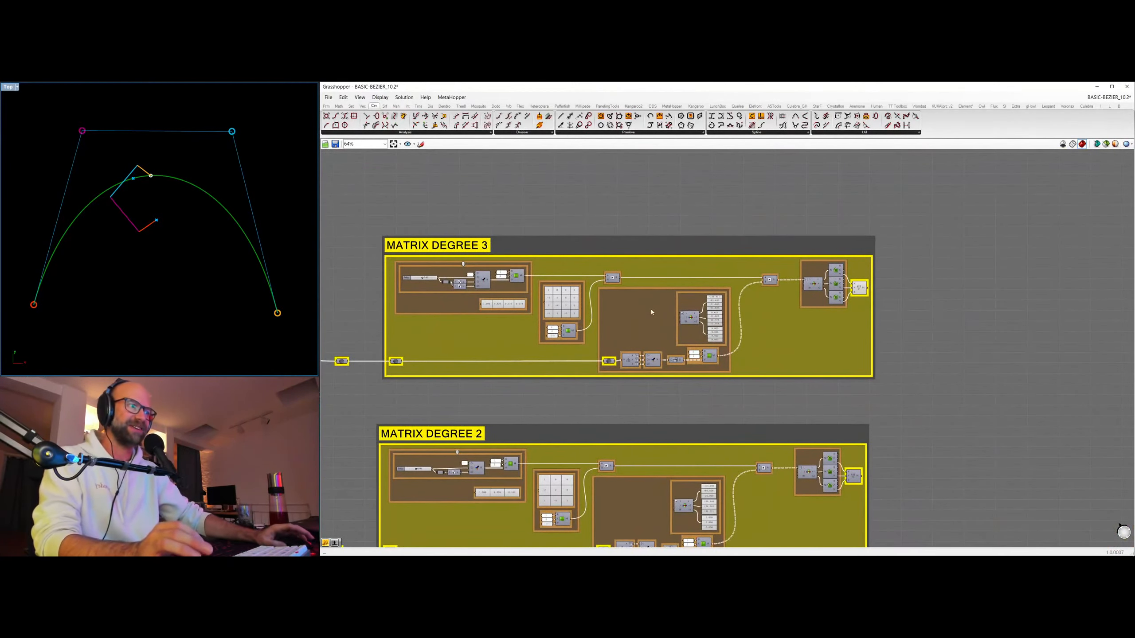
scroll(583, 306, "up", 2)
right_click_drag(612, 364, 730, 395)
scroll(787, 263, "down", 4)
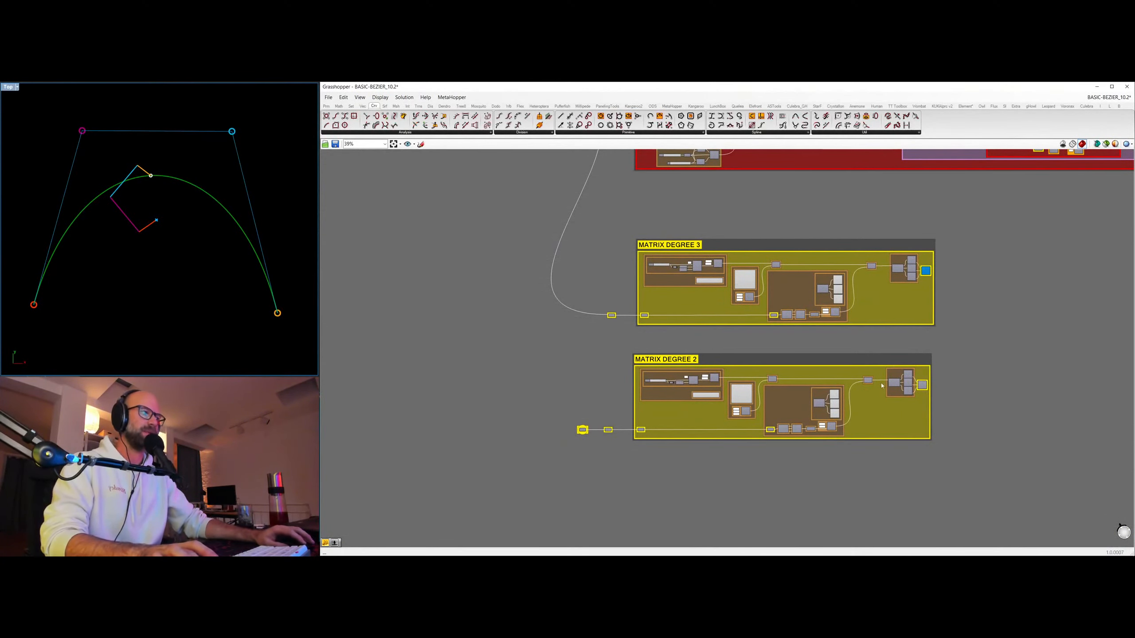
right_click_drag(726, 331, 616, 363)
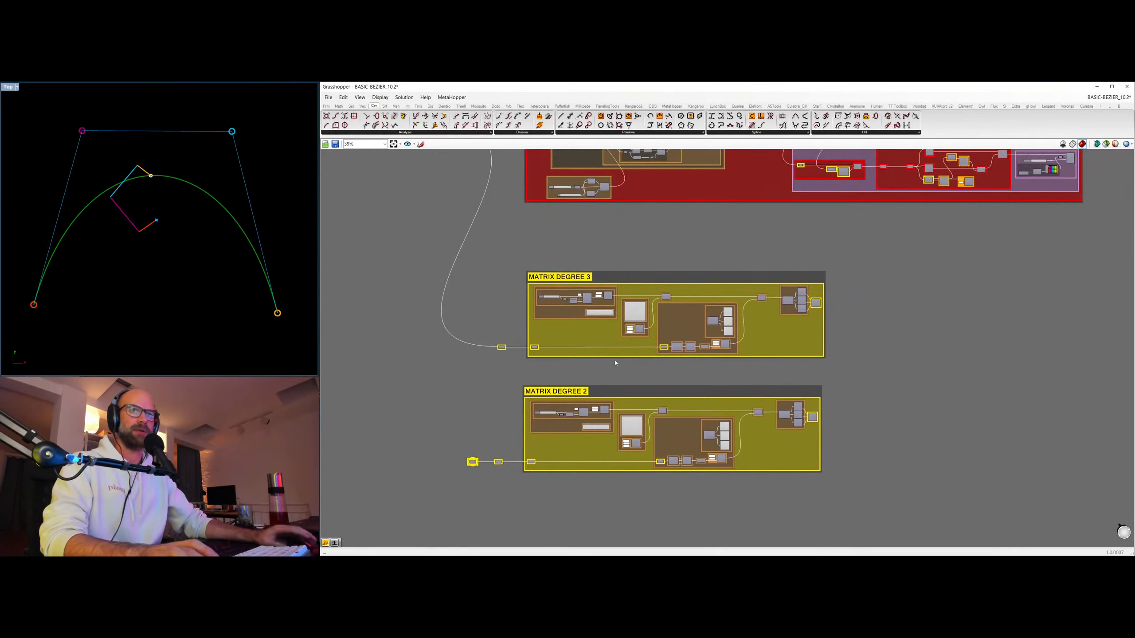
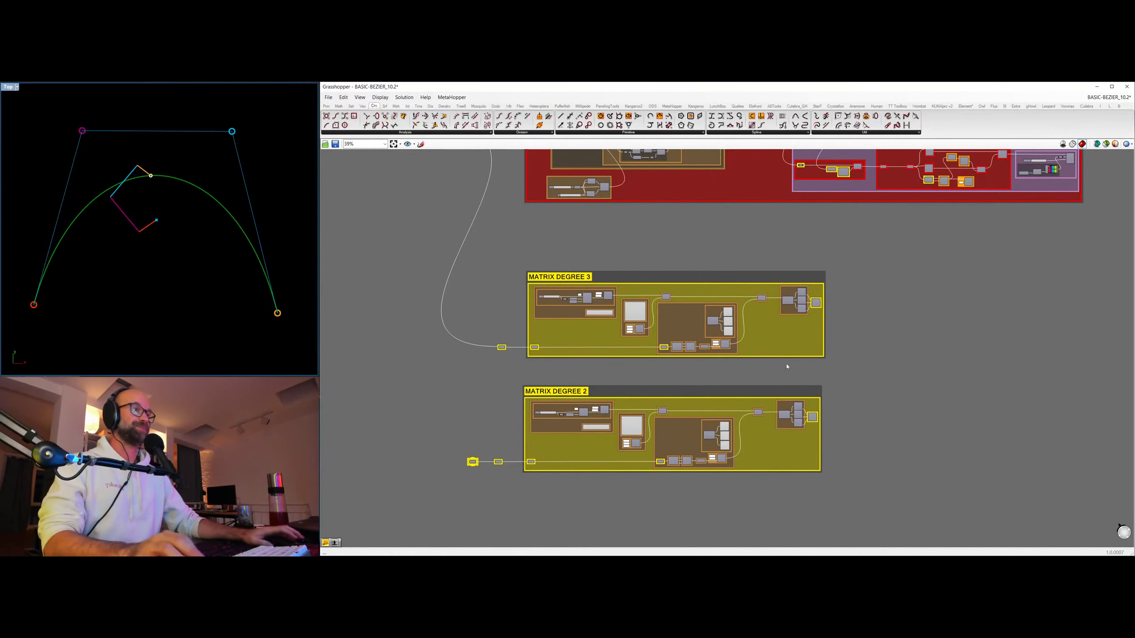
Return from the matrix groups to the ANY BEZIER CURVE group, highlight its curve preview, and hide the control polygon preview.
scroll(886, 241, "down", 3)
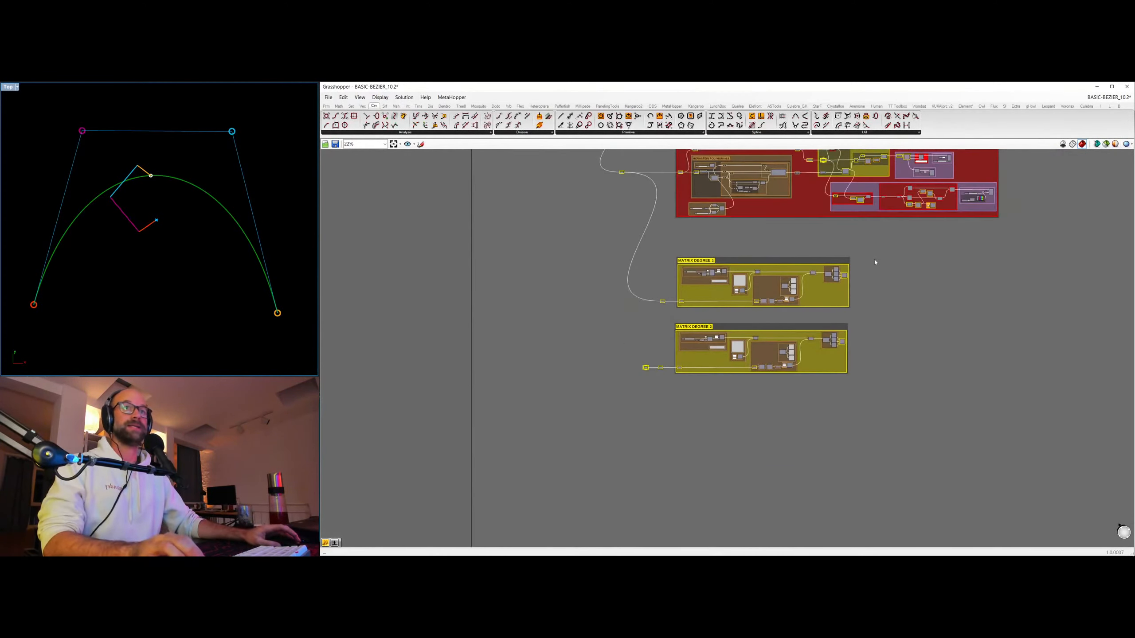
right_click_drag(867, 253, 738, 408)
right_click_drag(674, 448, 668, 380)
left_click_drag(440, 342, 760, 503)
left_click(856, 385)
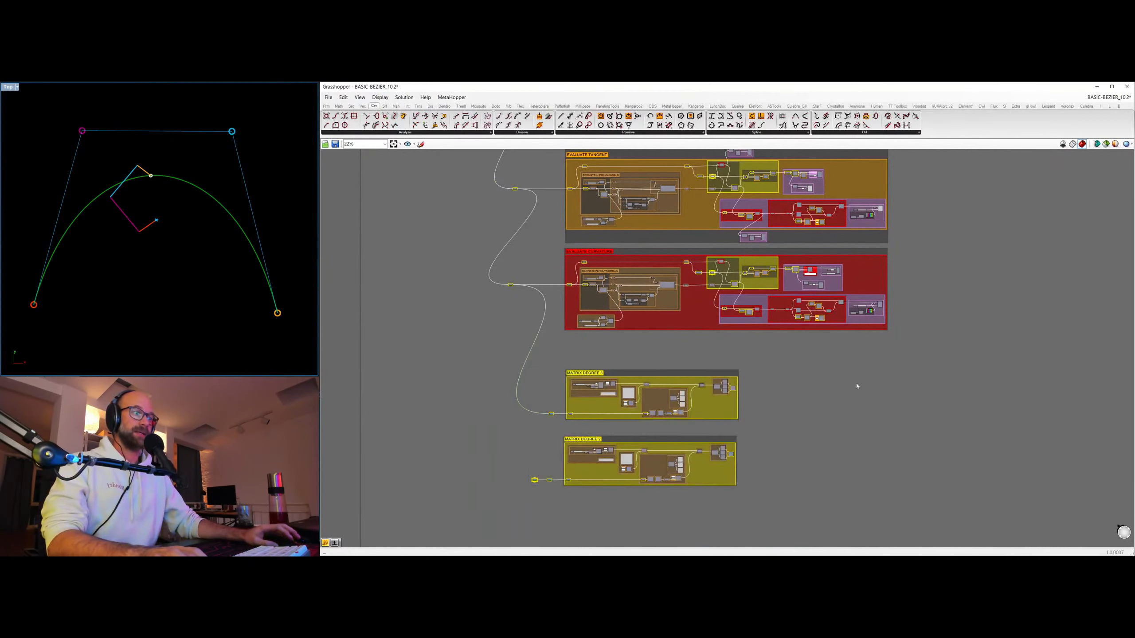
right_click_drag(815, 382, 811, 494)
right_click_drag(701, 254, 673, 297)
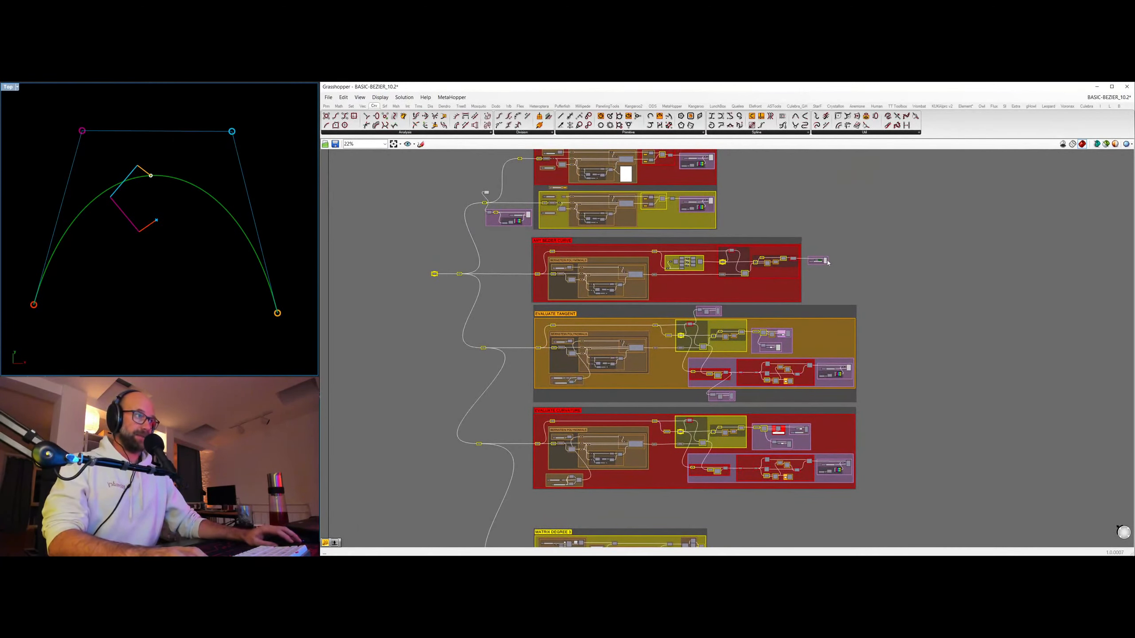
left_click(826, 261)
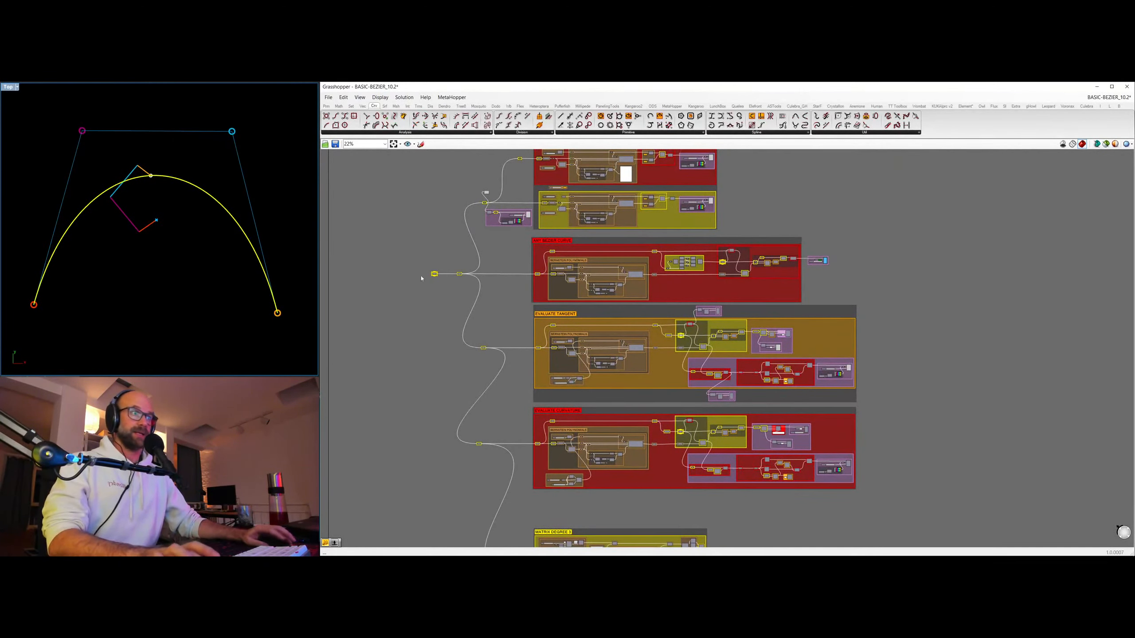
left_click(487, 193)
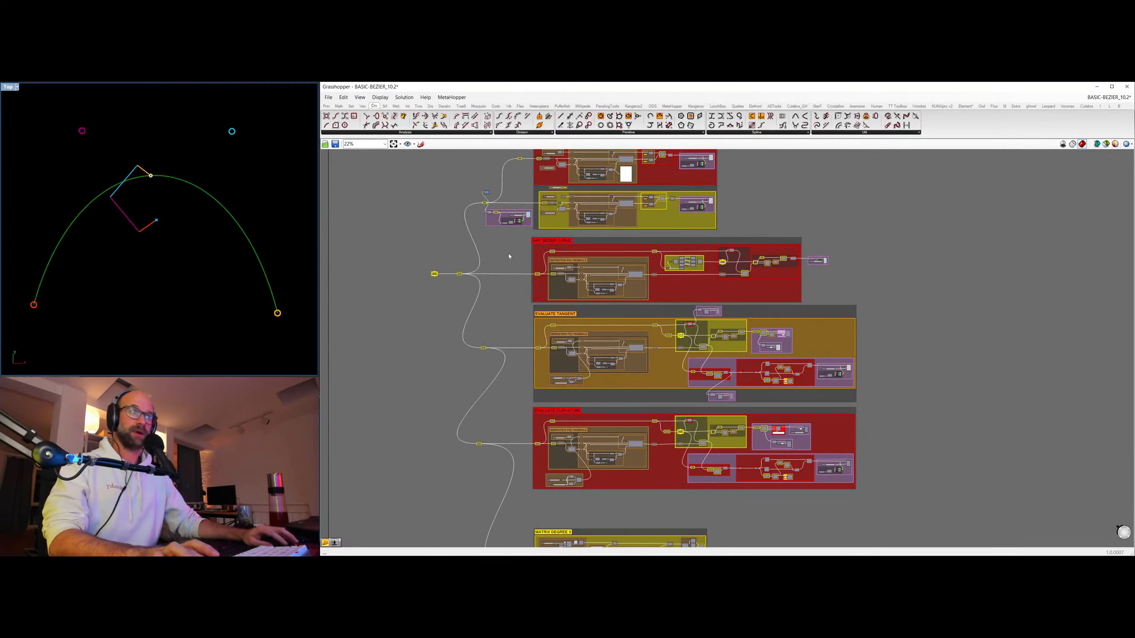
Turn off the preview for all components in the EVALUATE TANGENT group.
left_click_drag(507, 295, 927, 413)
right_click(911, 383)
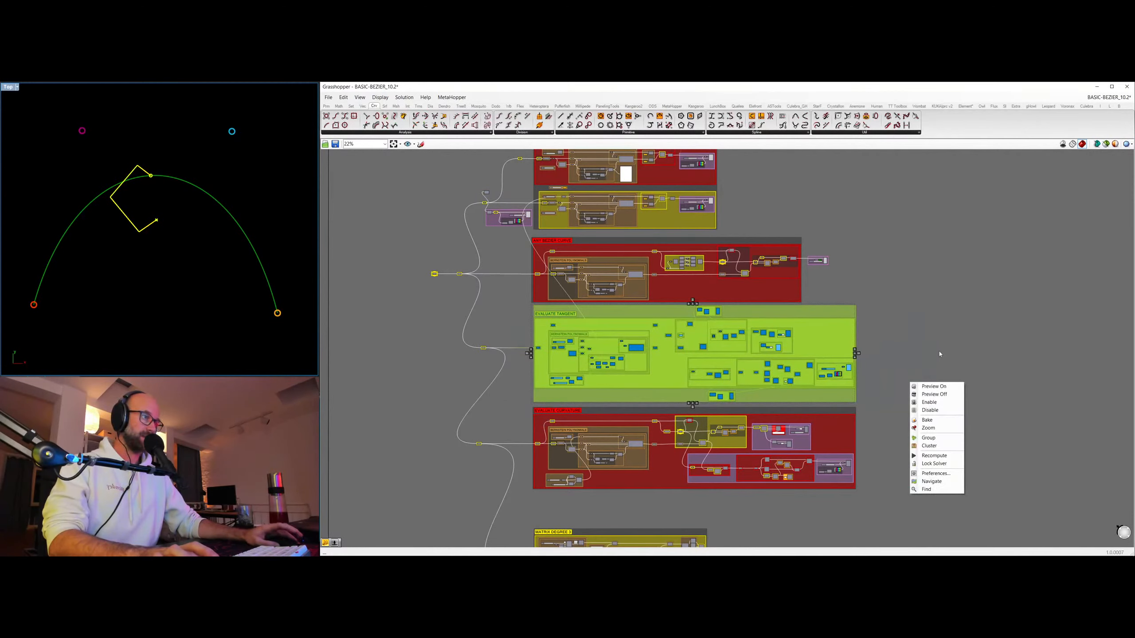
left_click(948, 394)
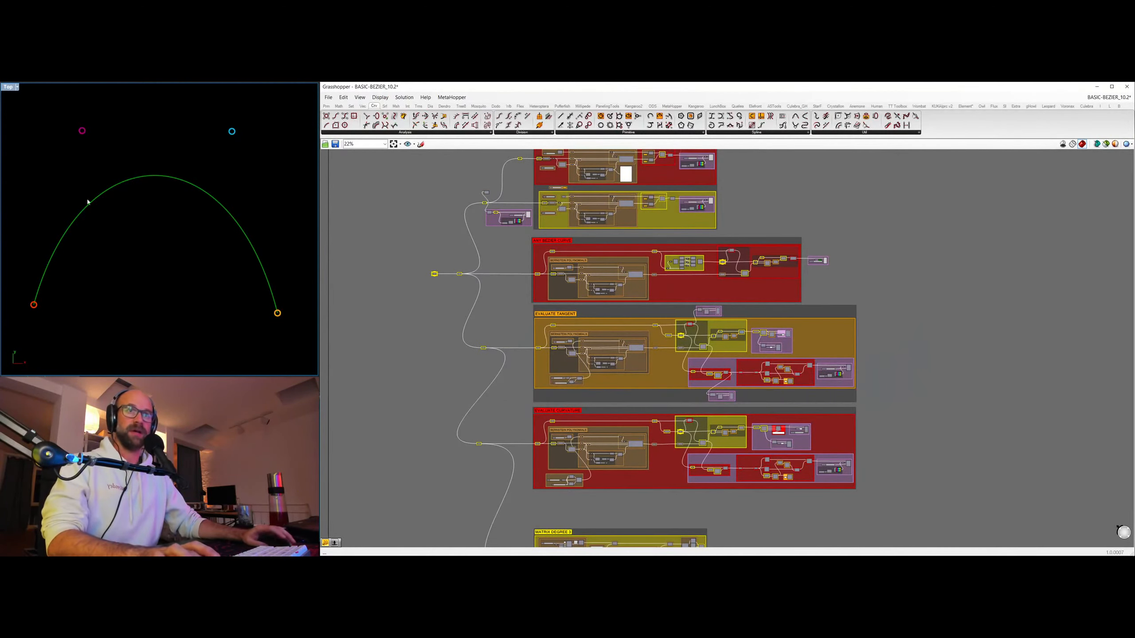
Show the preview of the evaluated points inside the EVALUATE TANGENT group.
scroll(838, 377, "up", 3)
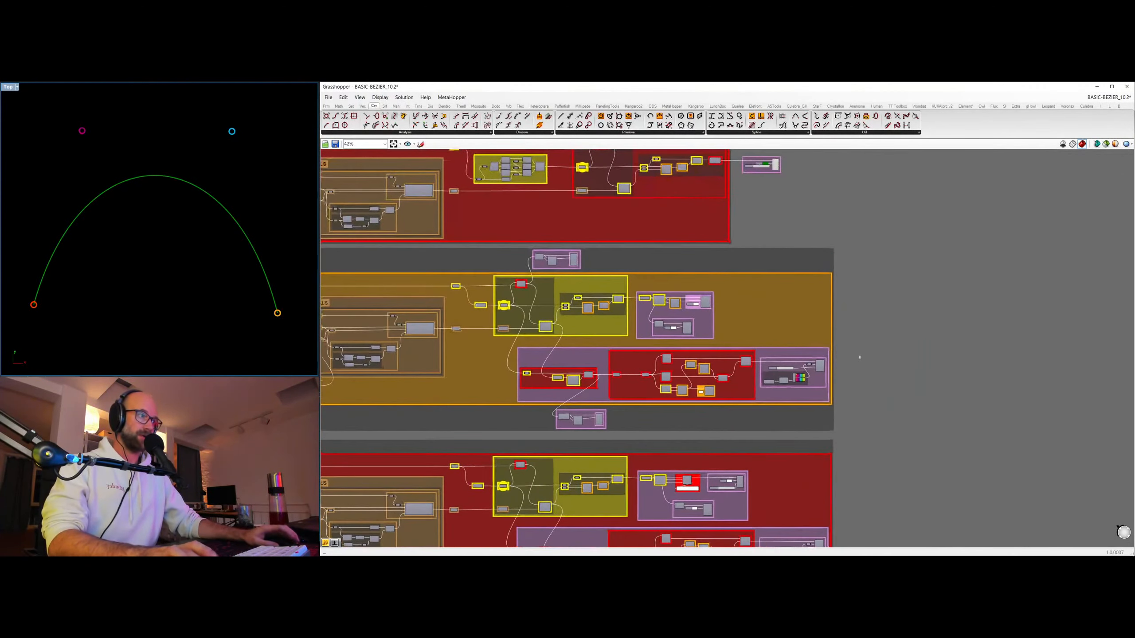
left_click(687, 328)
left_click(868, 253)
Slide the evaluation point along the curve to parameter 0.46 and set the B offset in EVALUATE TANGENT to 0.230770.
right_click_drag(720, 297, 905, 285)
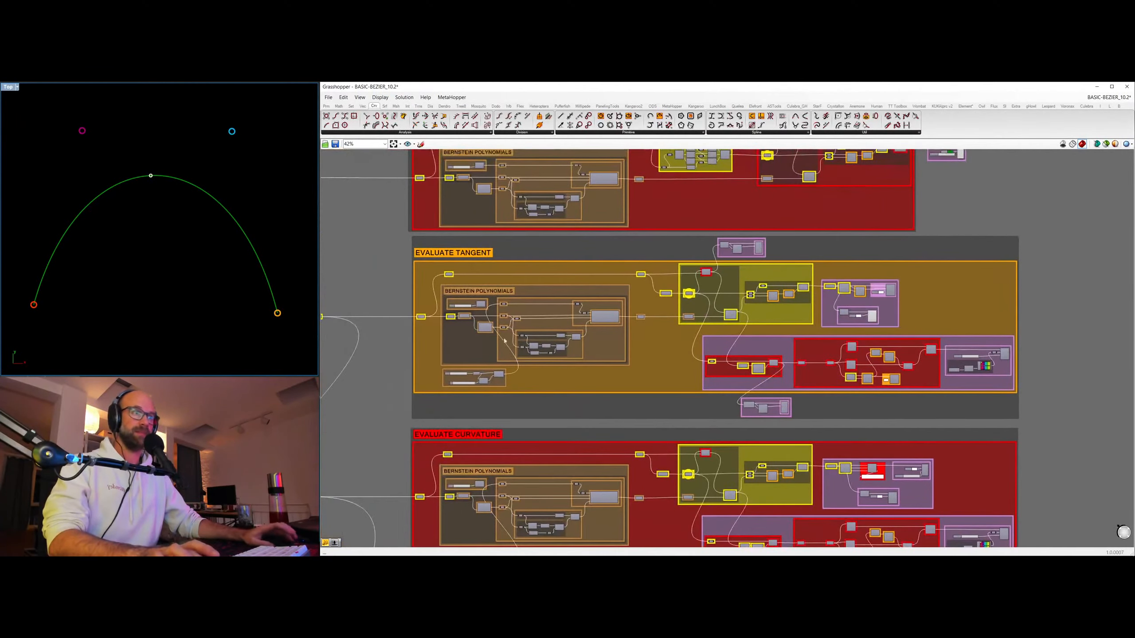
scroll(502, 335, "up", 2)
scroll(463, 386, "up", 2)
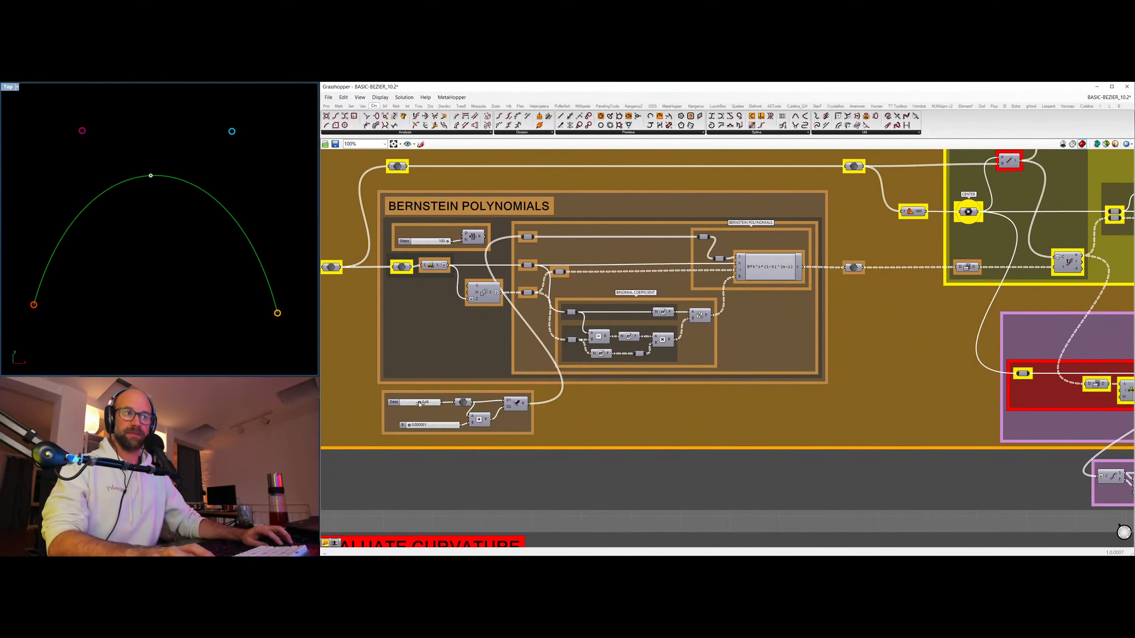
left_click_drag(419, 402, 422, 402)
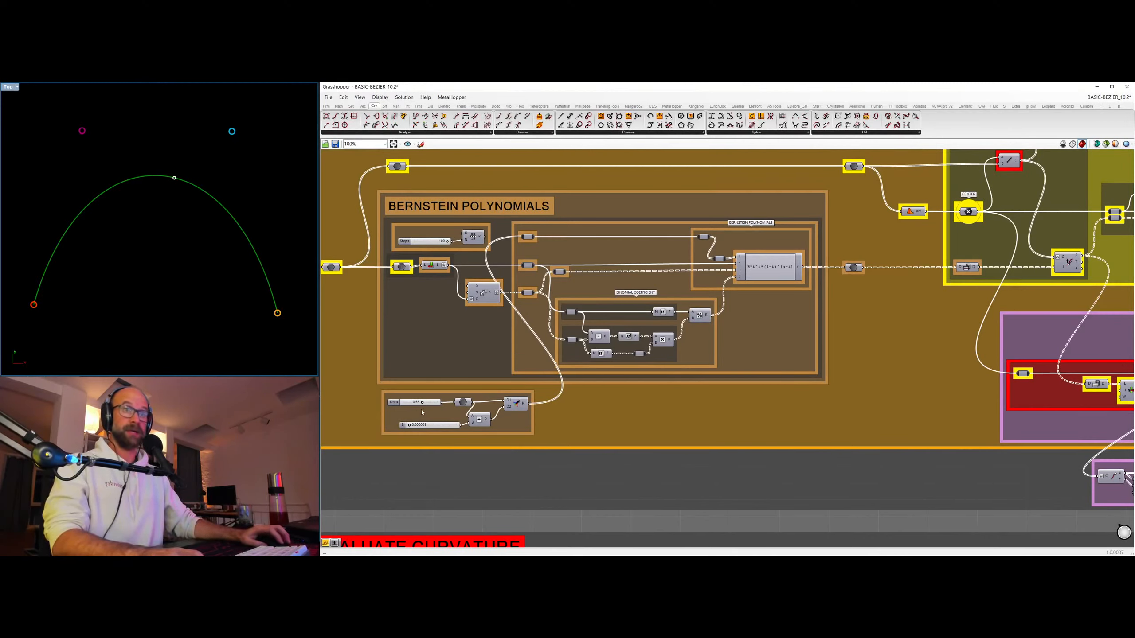
left_click_drag(422, 403, 418, 403)
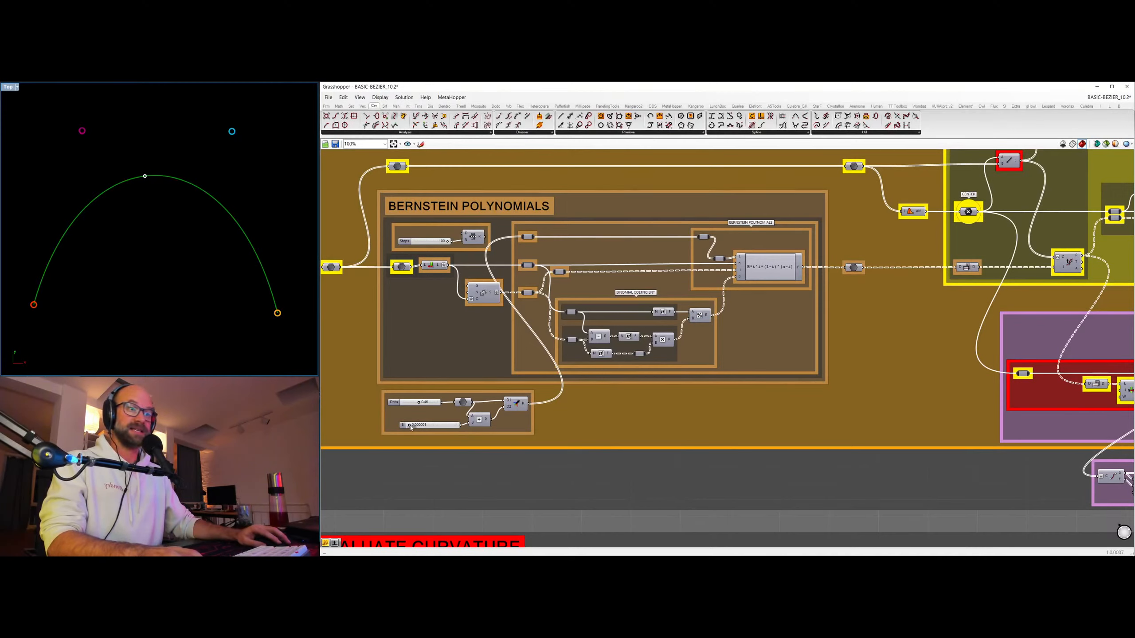
left_click_drag(411, 426, 421, 426)
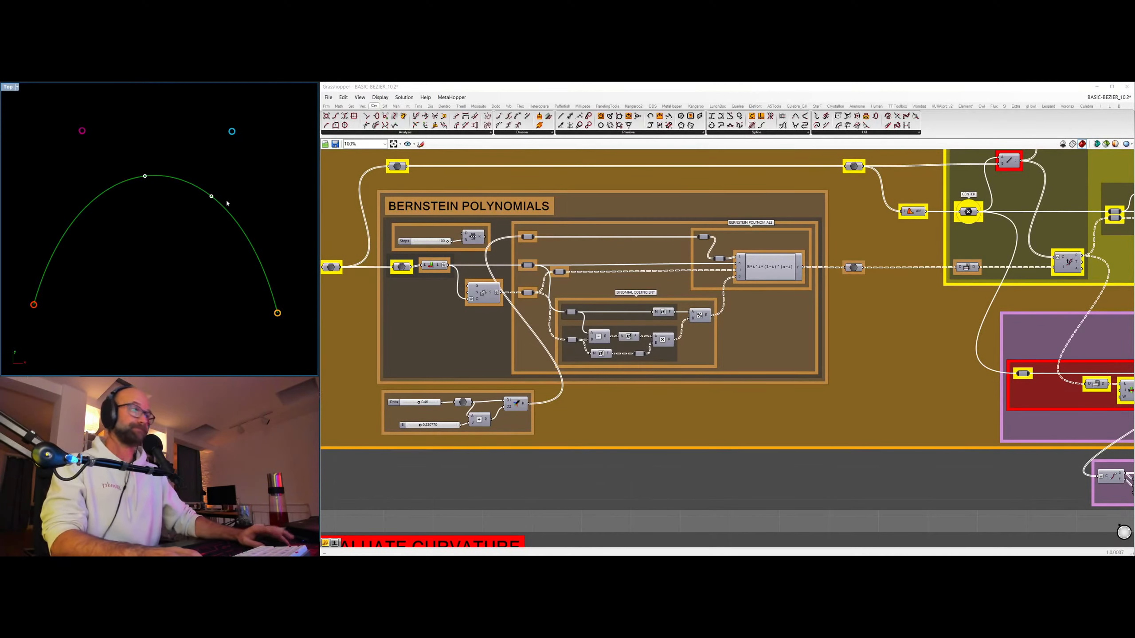
Turn on the preview of the tangent vector arrow in the EVALUATE TANGENT group.
right_click_drag(982, 237, 810, 338)
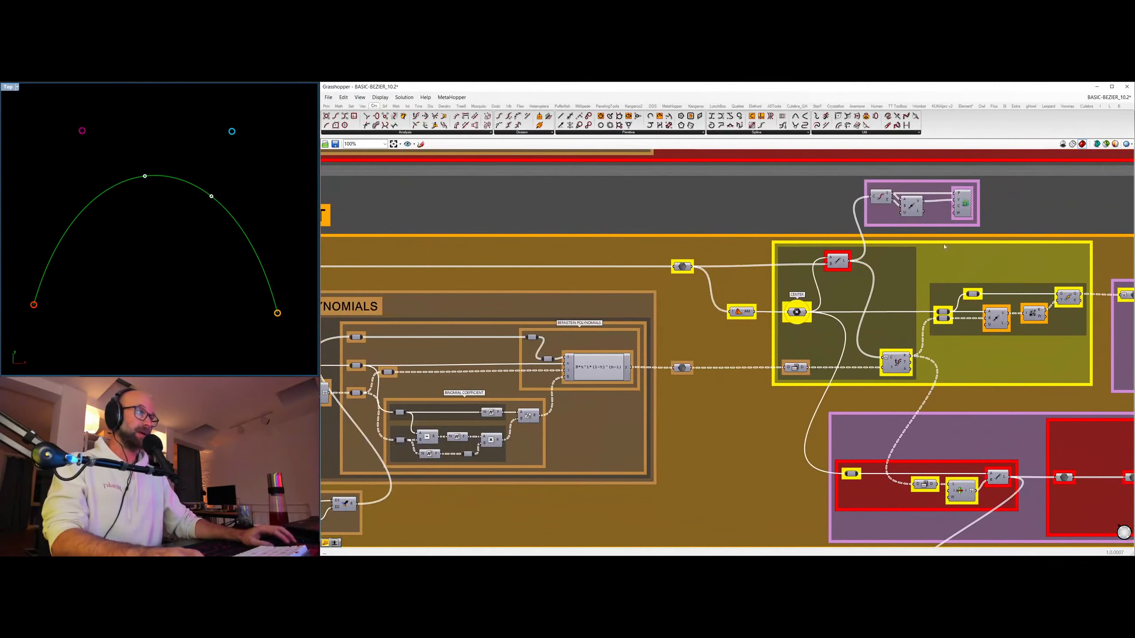
right_click_drag(945, 247, 774, 211)
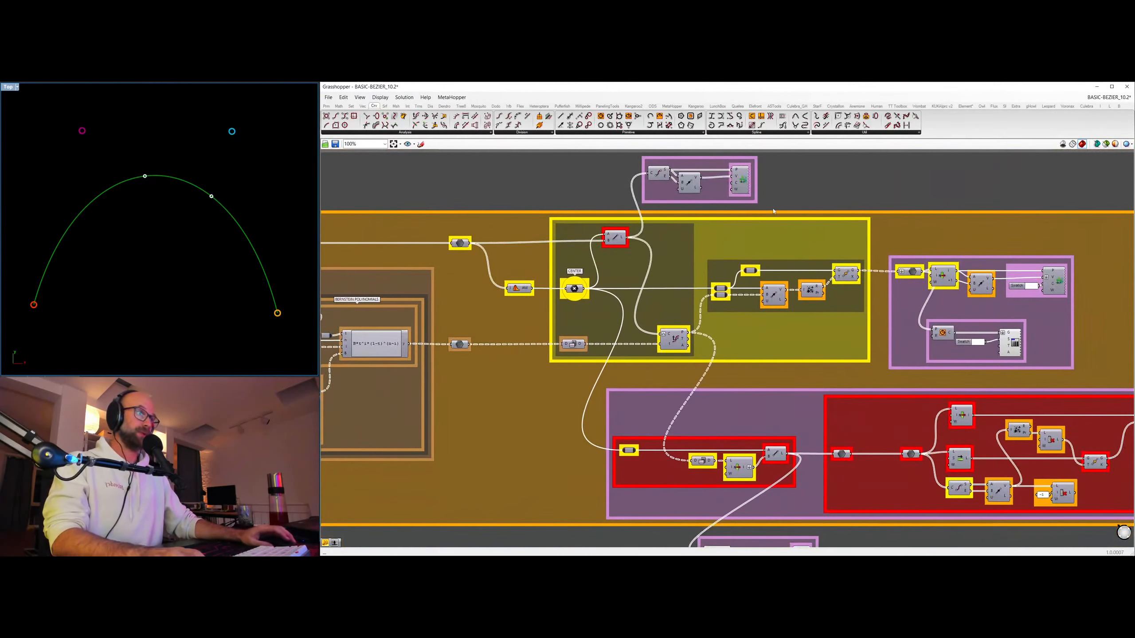
left_click(1055, 280)
key("ctrl+q")
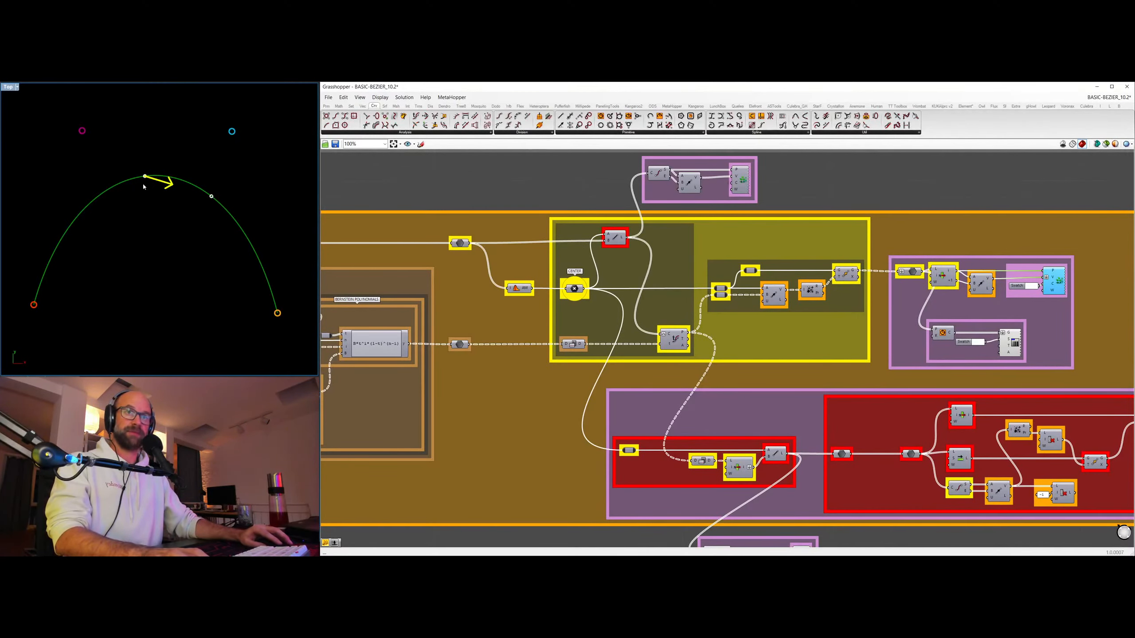
Set the B offset slider below the BERNSTEIN POLYNOMIALS of EVALUATE TANGENT to 0.000001.
scroll(487, 309, "down", 3)
right_click_drag(486, 309, 813, 246)
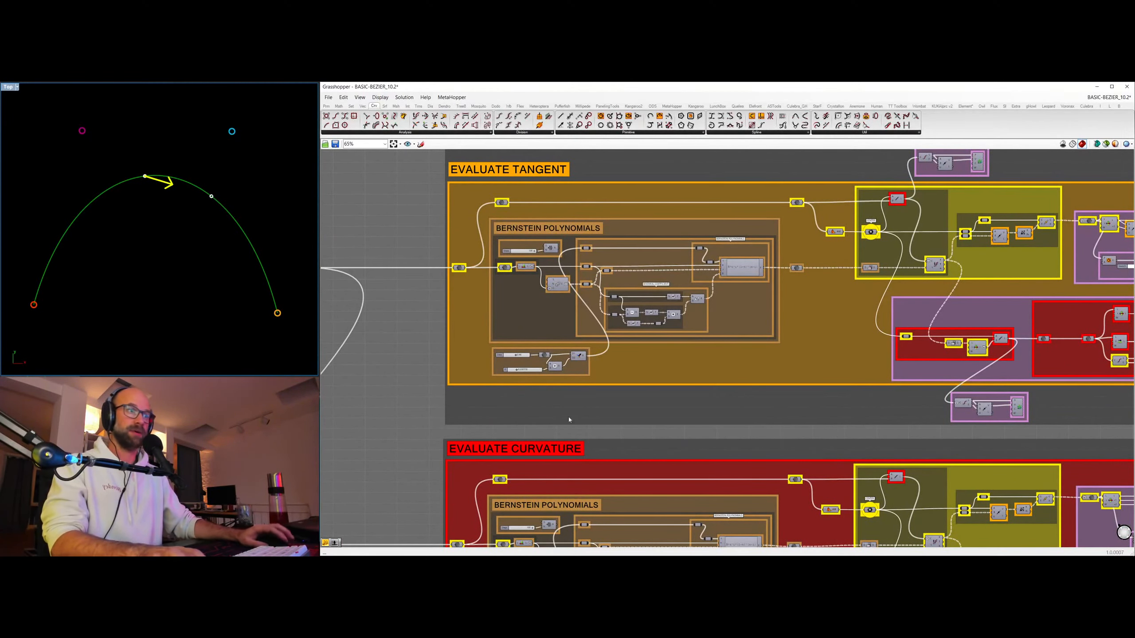
scroll(544, 389, "up", 5)
right_click_drag(533, 335, 614, 340)
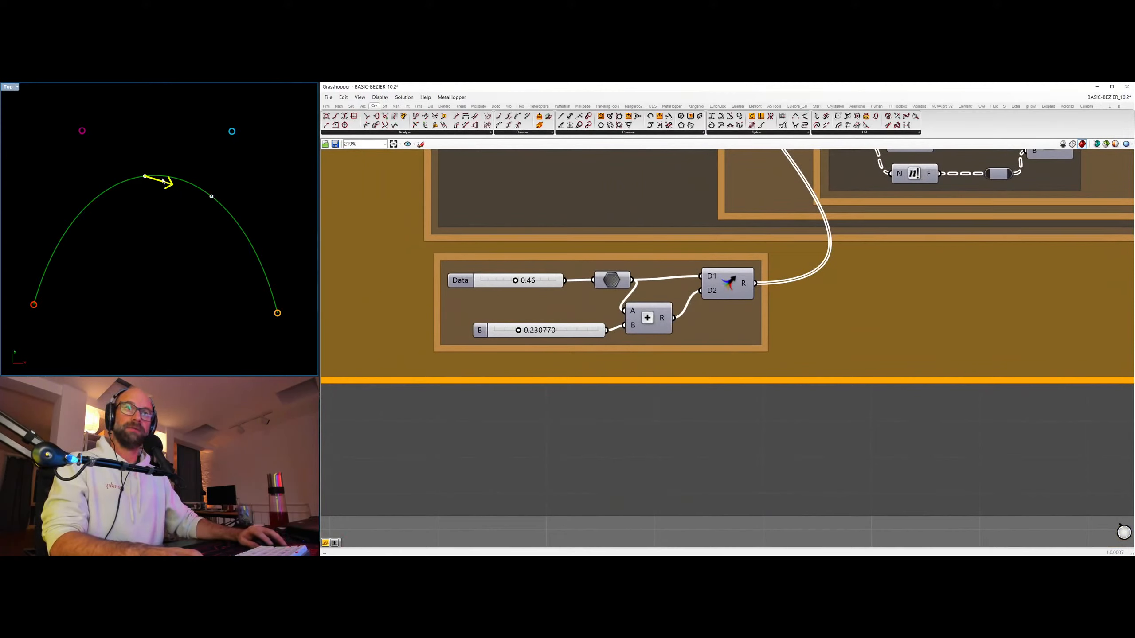
left_click_drag(518, 330, 494, 331)
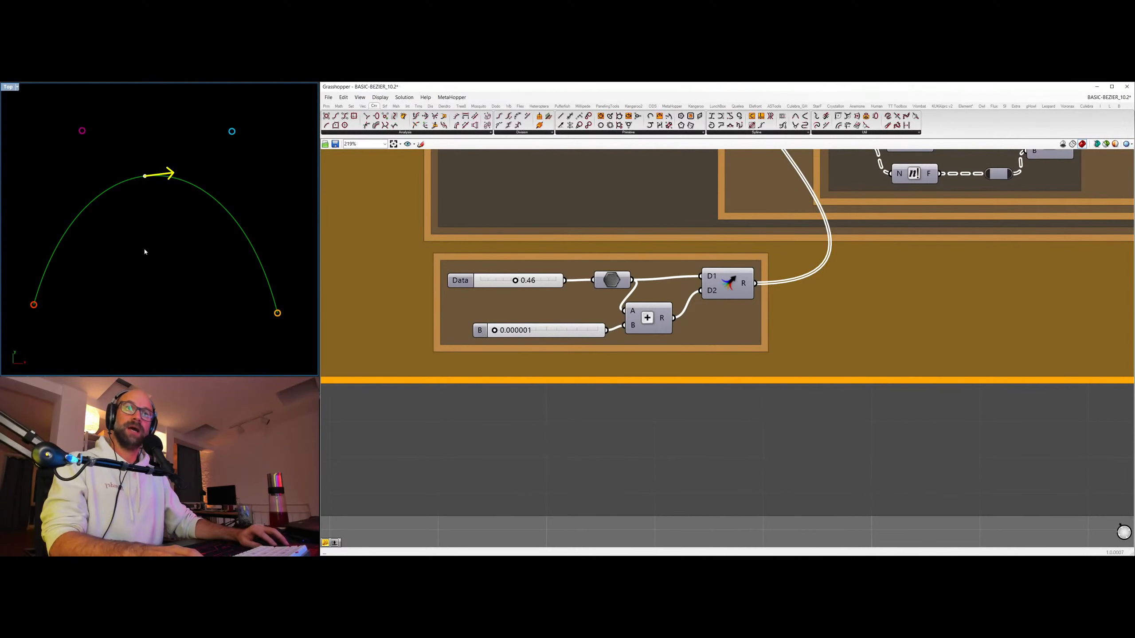
Examine the parameter and offset sliders of EVALUATE TANGENT together with a close-up of the tangent arrow on the curve.
scroll(494, 315, "up", 3)
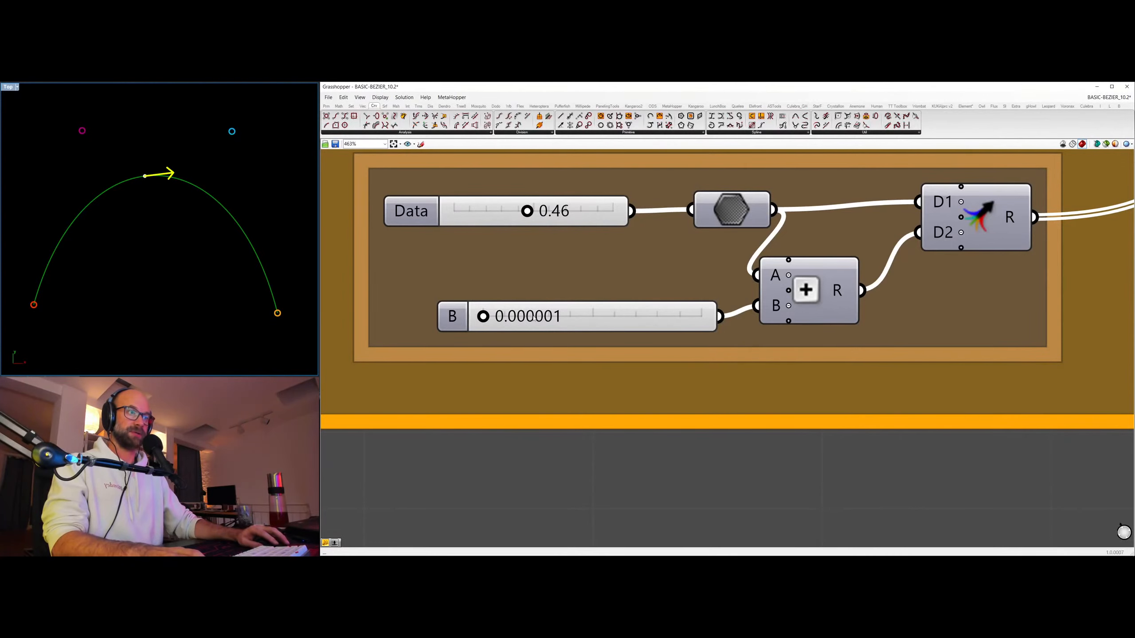
scroll(562, 317, "down", 5)
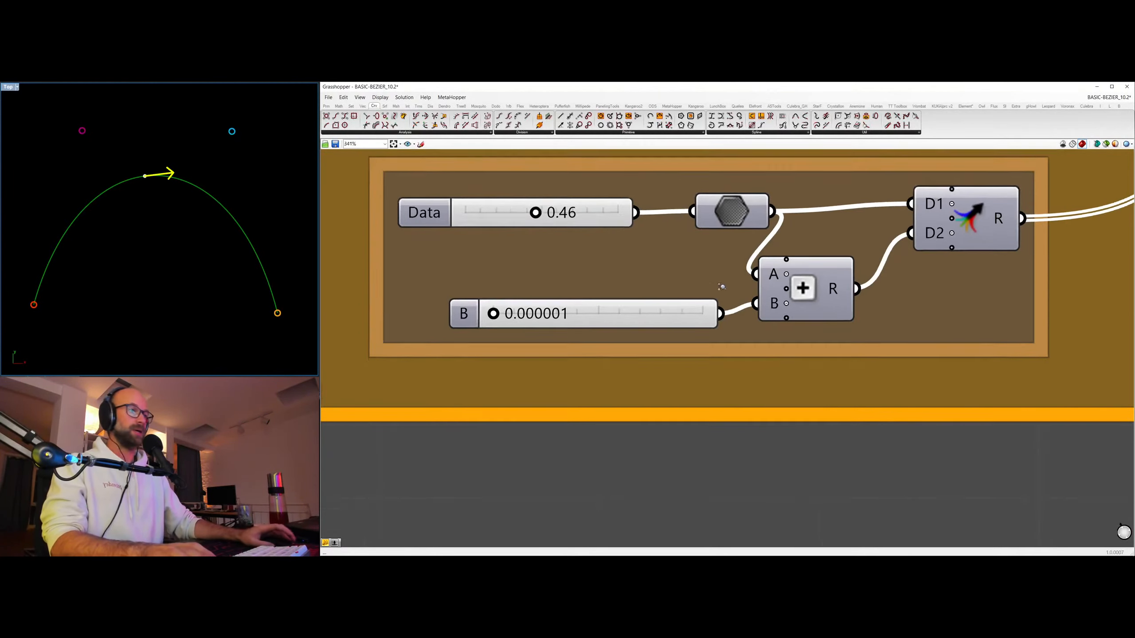
scroll(794, 303, "down", 4)
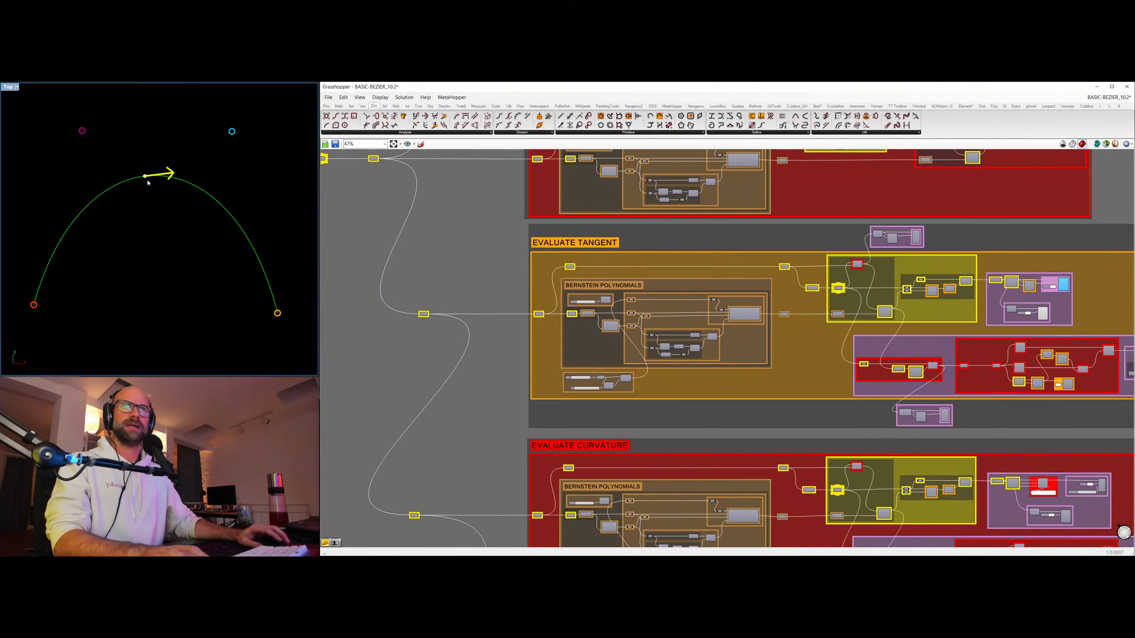
scroll(147, 182, "up", 3)
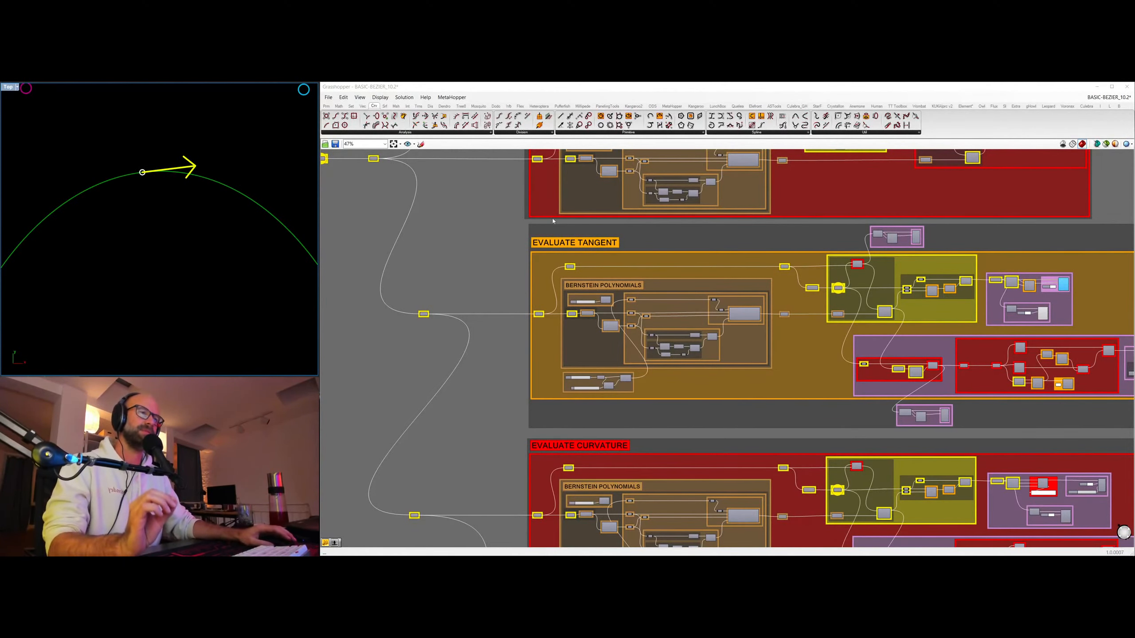
right_click_drag(920, 349, 774, 338)
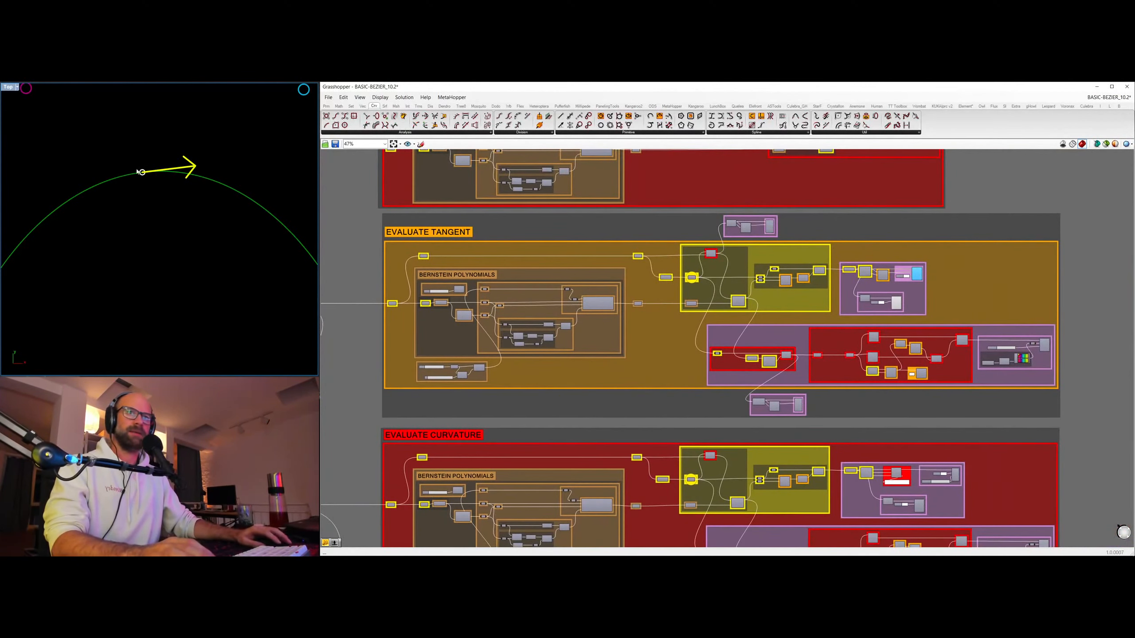
scroll(447, 393, "up", 5)
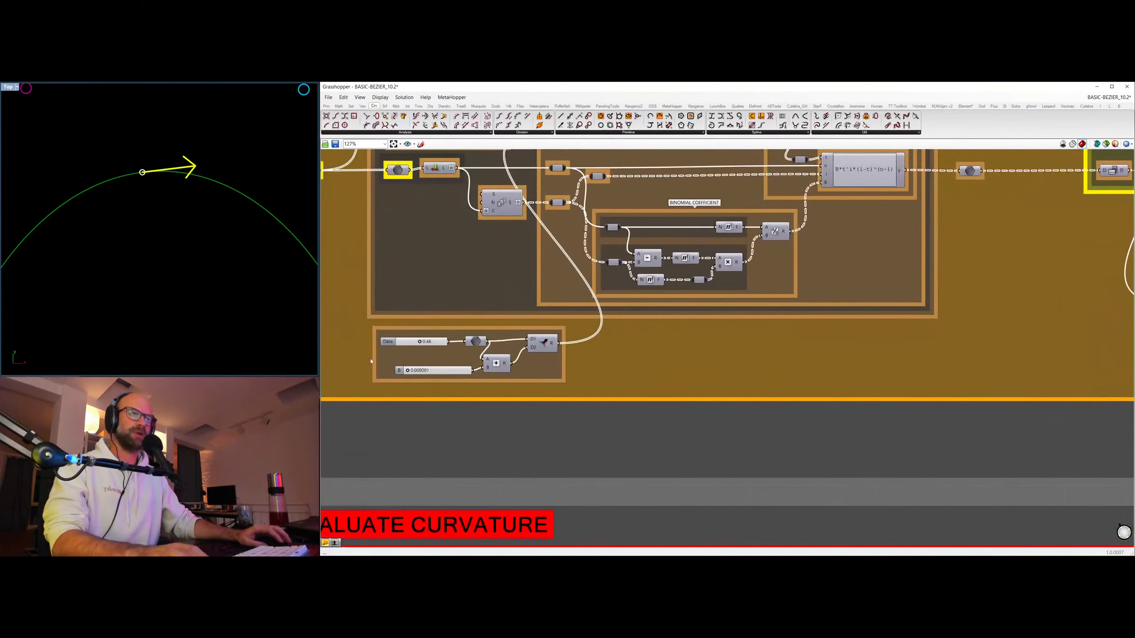
scroll(655, 289, "down", 5)
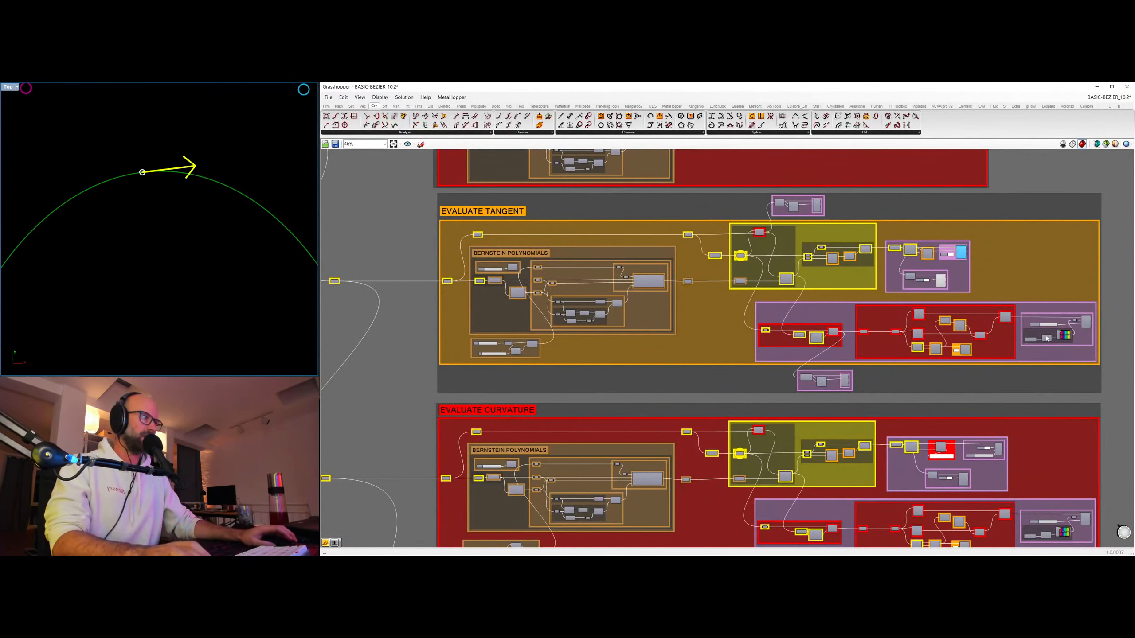
scroll(1047, 338, "up", 5)
scroll(1047, 339, "down", 5)
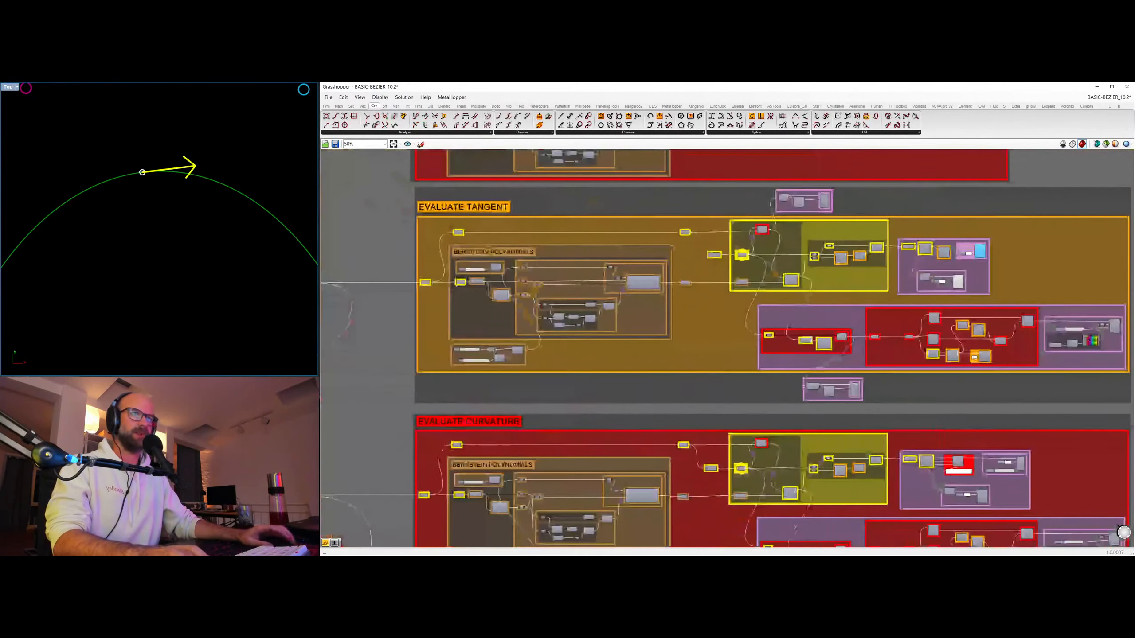
Move the tangent along the curve by setting the Data parameter to 0.57 and back to about 0.47, with the whole curve in view.
scroll(586, 319, "up", 8)
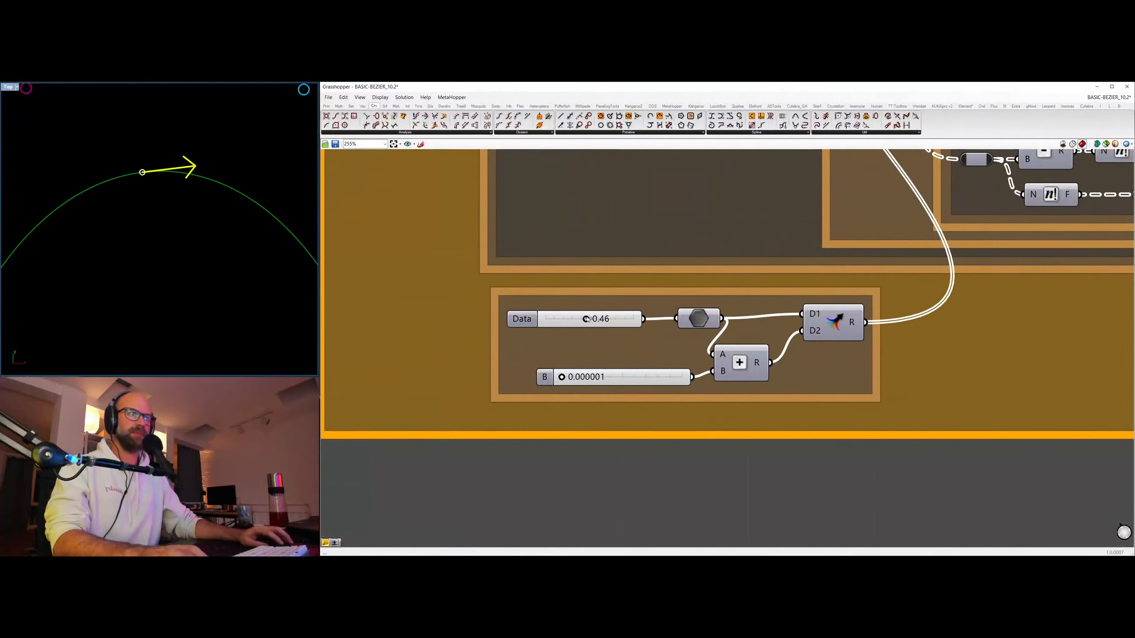
left_click_drag(587, 319, 595, 319)
scroll(205, 255, "down", 4)
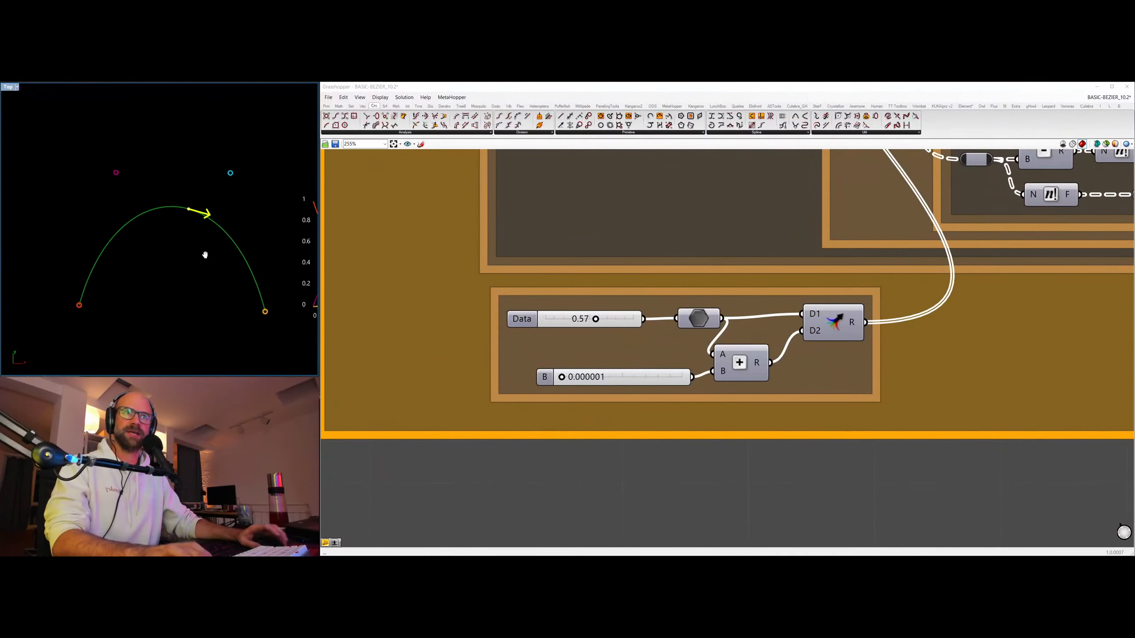
right_click_drag(205, 255, 226, 246)
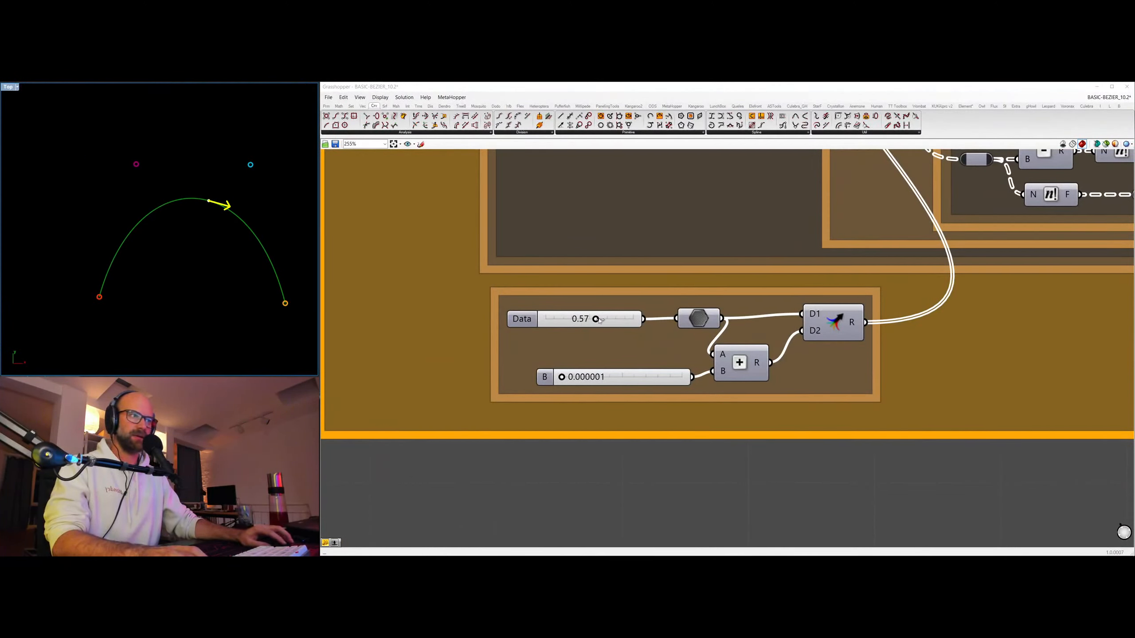
mouse_move(599, 320)
left_mouse_down()
mouse_move(634, 320)
mouse_move(547, 322)
mouse_move(588, 320)
left_mouse_up()
right_click_drag(81, 223, 14, 226)
scroll(701, 240, "down", 3)
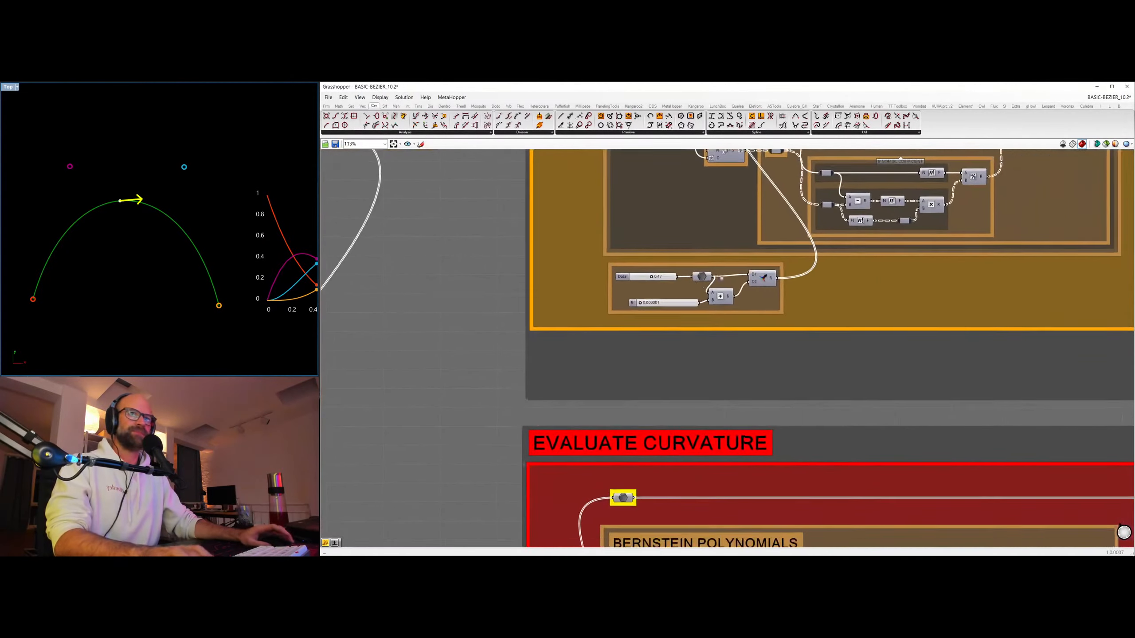
Hide the previews of the tangent arrow and the evaluated points in the EVALUATE TANGENT group.
right_click_drag(1011, 263, 806, 311)
scroll(908, 281, "down", 4)
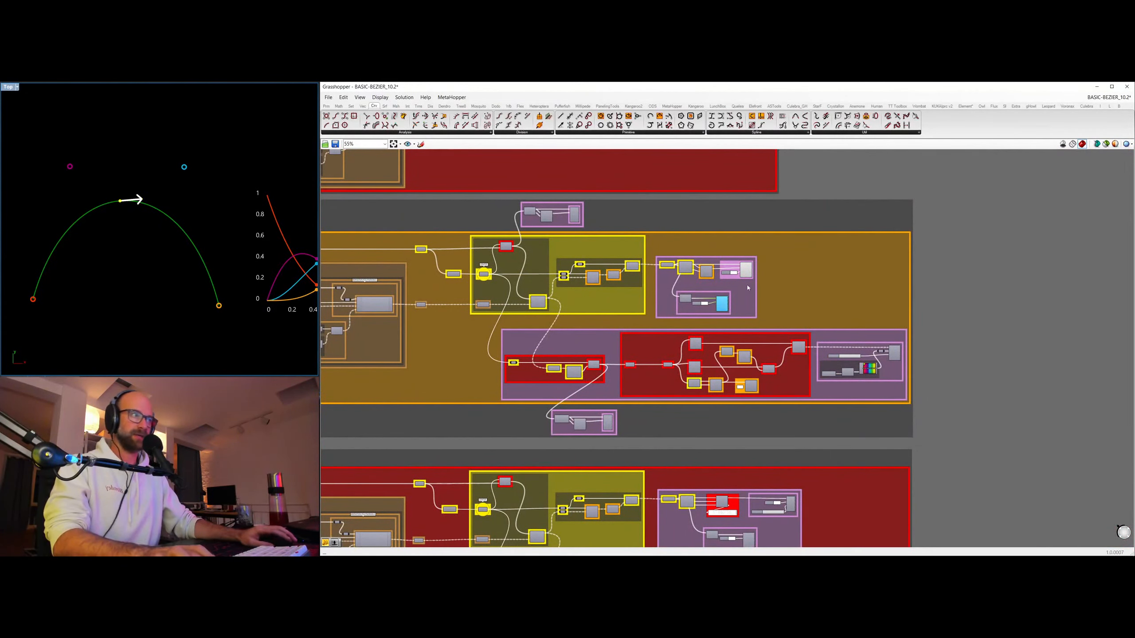
scroll(875, 265, "down", 1)
scroll(875, 264, "down", 1)
Show the preview of the evaluated points in the EVALUATE CURVATURE group and bring its Data and B sliders into close view.
right_click_drag(764, 405, 793, 291)
right_click_drag(458, 386, 645, 366)
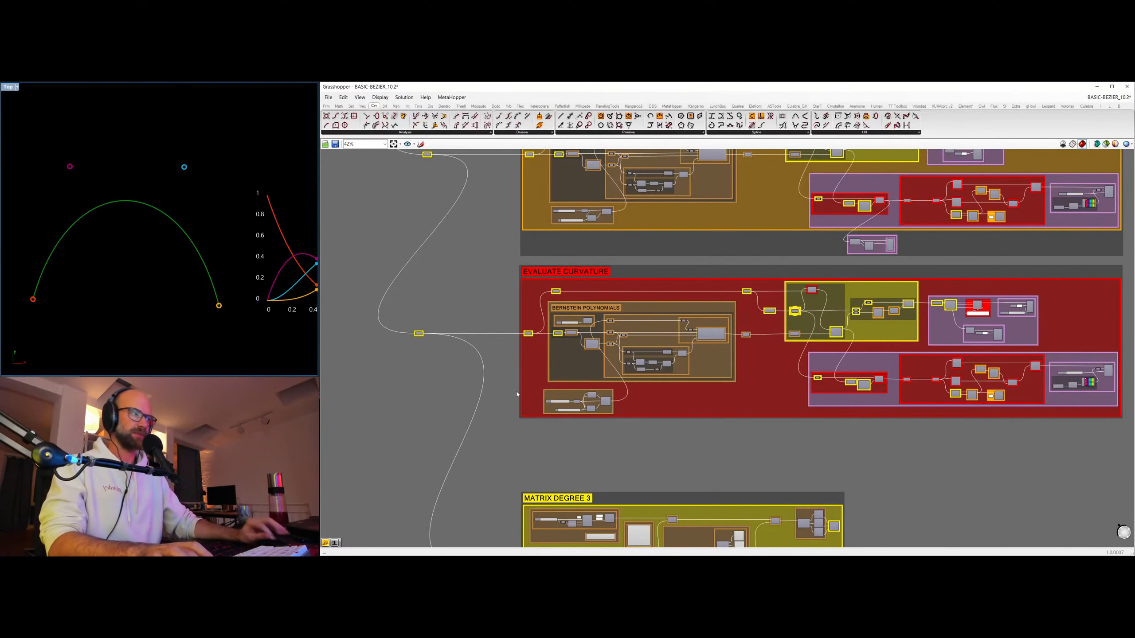
left_click(1000, 334)
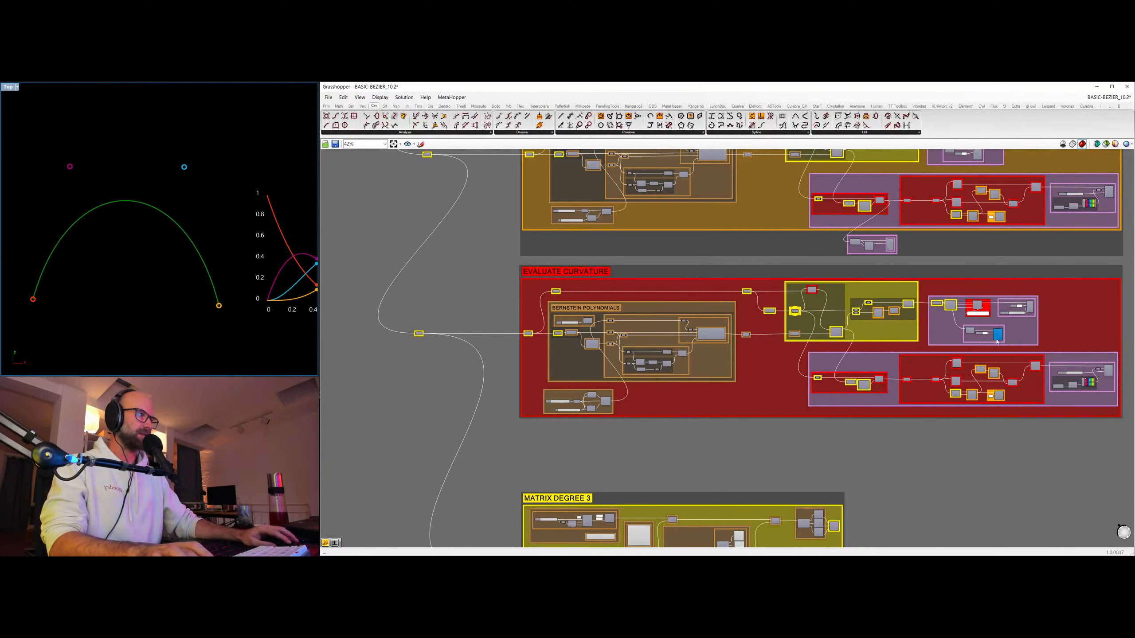
key("ctrl+q")
left_click(617, 470)
scroll(545, 367, "up", 5)
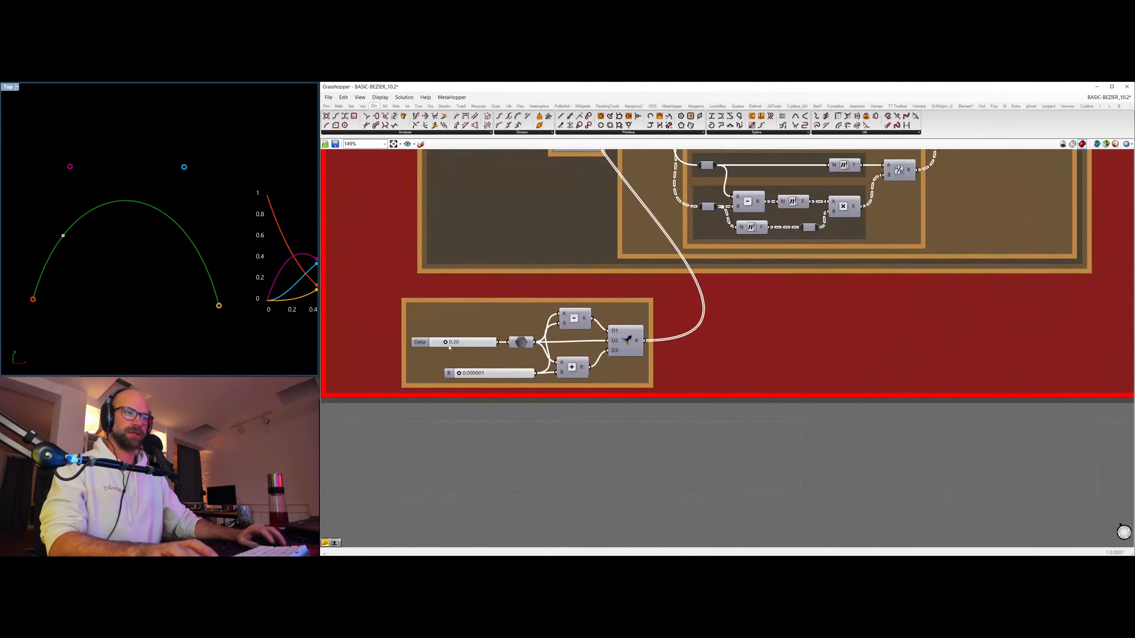
Set Data to 0.32 and B to about 0.131 in EVALUATE CURVATURE and show the preview of the circle through the three points.
left_click_drag(449, 343, 468, 373)
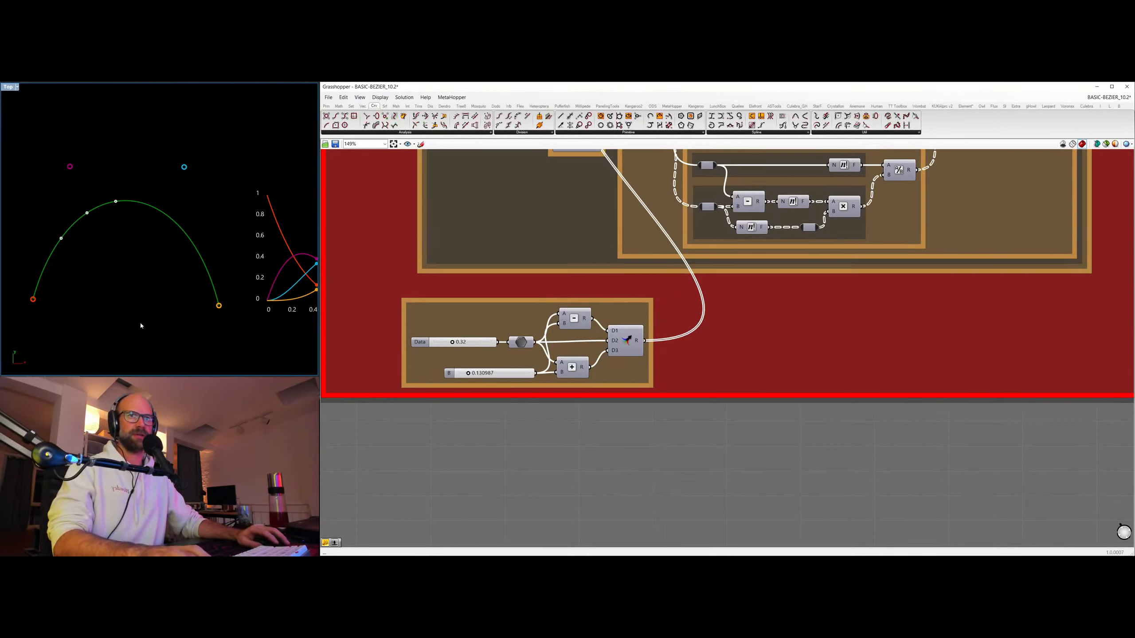
scroll(742, 268, "down", 8)
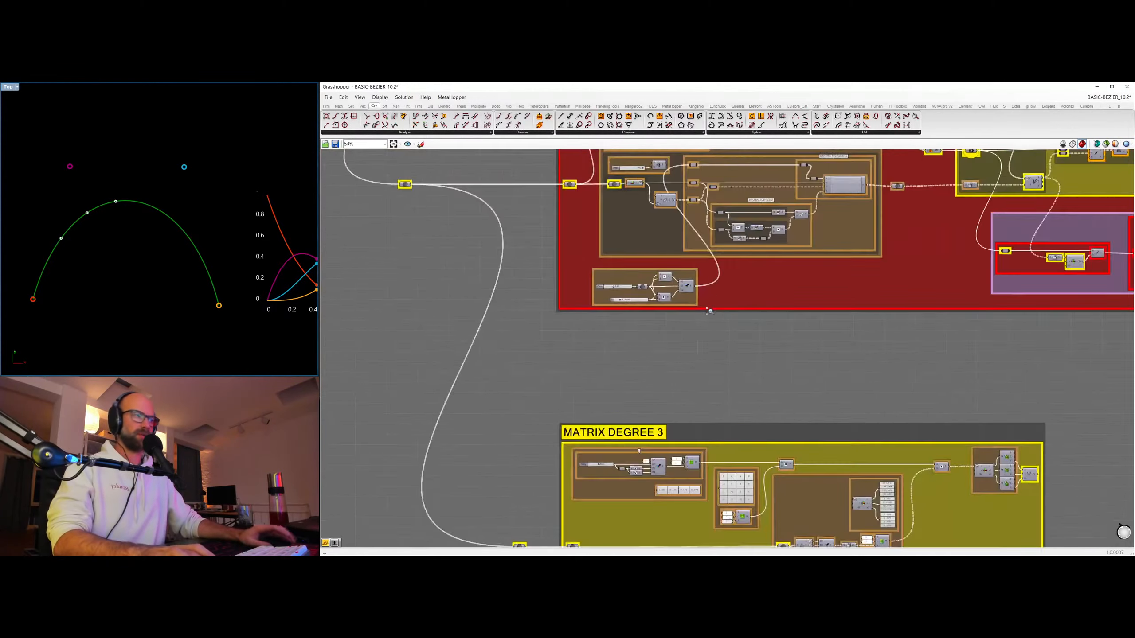
right_click_drag(981, 364, 755, 396)
scroll(881, 326, "up", 4)
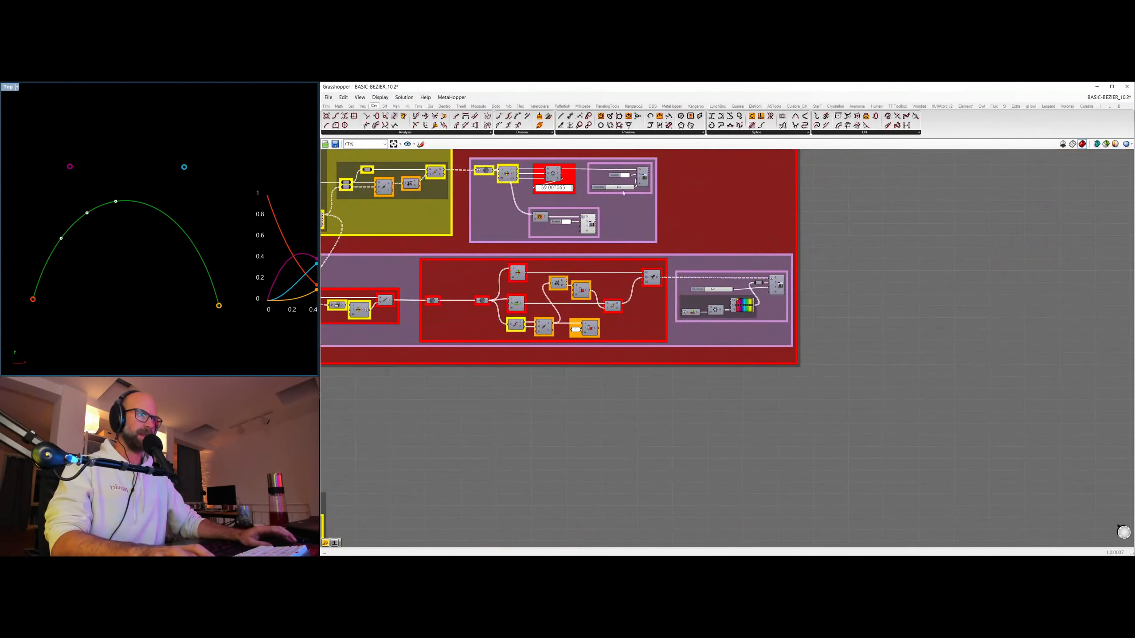
left_click(642, 176)
key("ctrl+q")
left_click(626, 203)
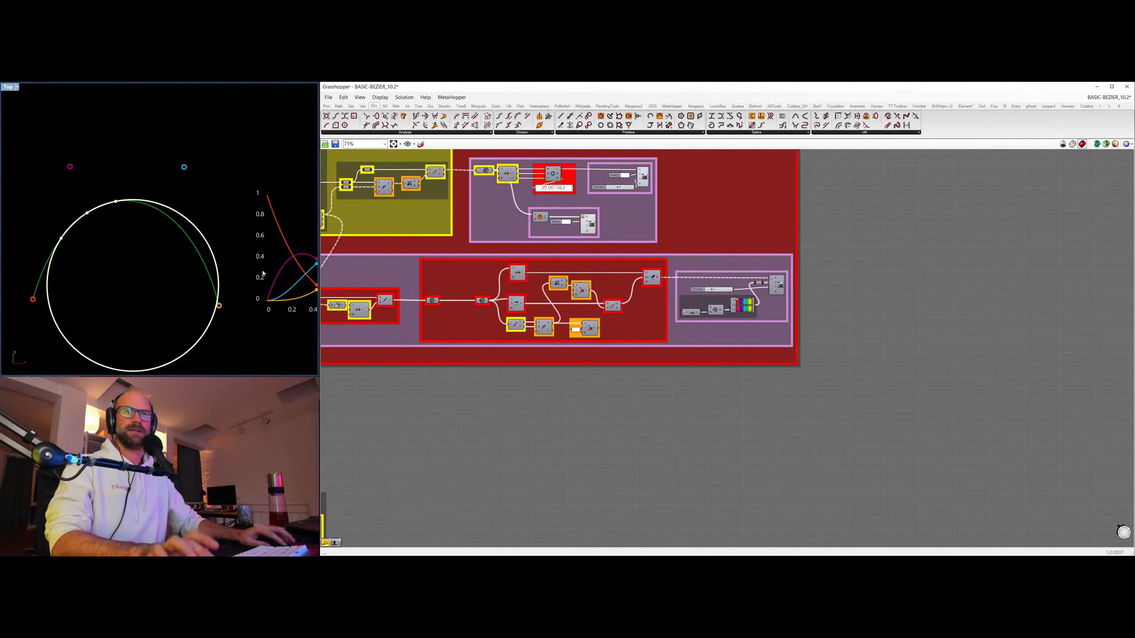
Set the B offset of EVALUATE CURVATURE to 0.000001 so the three evaluated points draw together.
scroll(195, 218, "up", 6)
scroll(179, 223, "down", 4)
right_click_drag(175, 226, 176, 281, "ctrl")
right_click_drag(154, 220, 193, 228)
right_click_drag(192, 226, 190, 174, "ctrl")
scroll(619, 233, "down", 3)
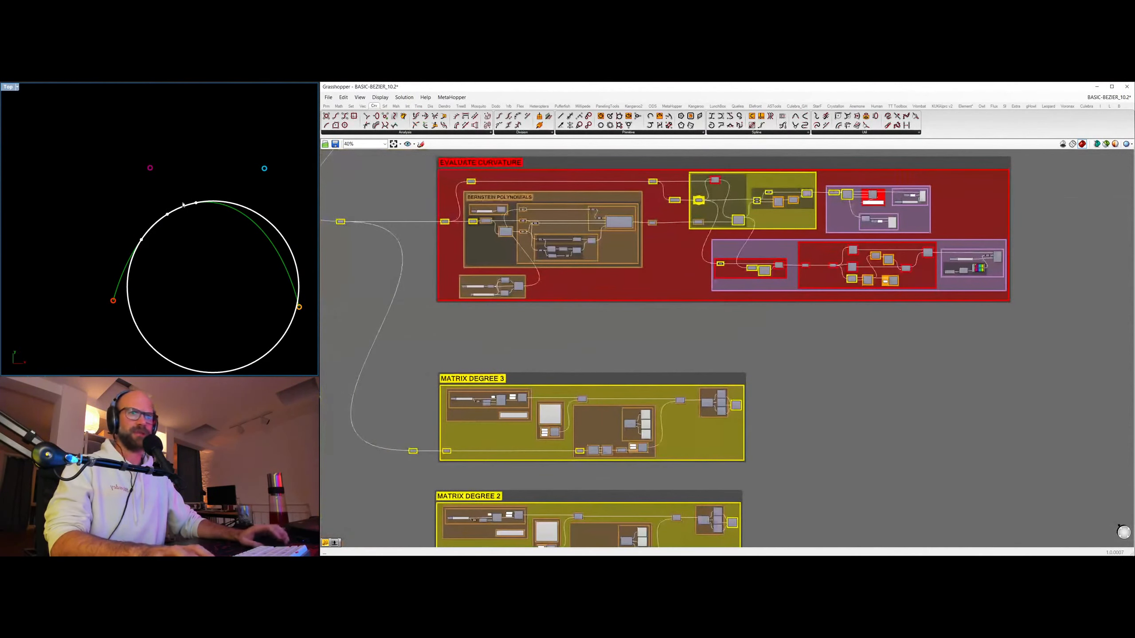
scroll(493, 303, "up", 8)
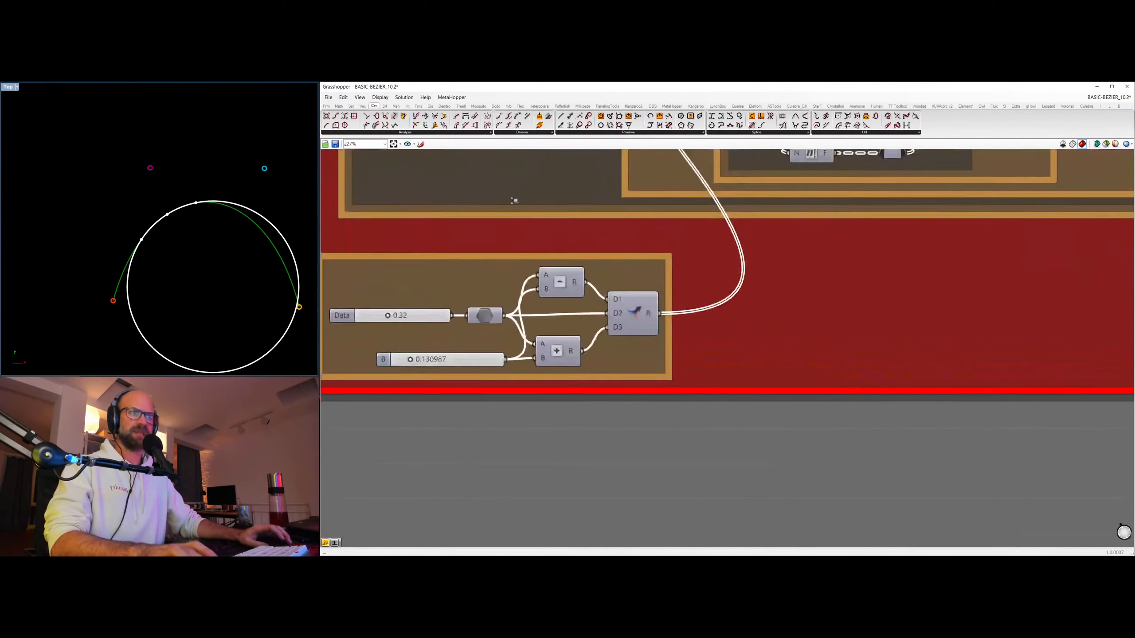
left_click_drag(407, 365, 386, 366)
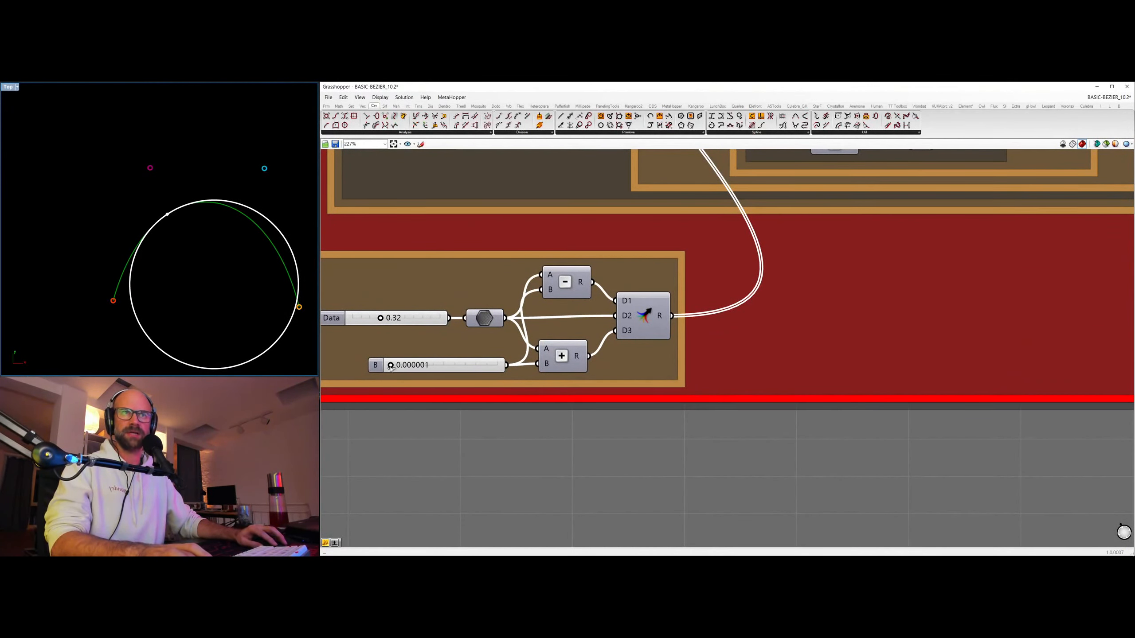
Move the blue control point far below the curve's end points to bend the Bezier curve into an S shape.
scroll(570, 207, "down", 4)
scroll(567, 218, "down", 5)
right_click_drag(567, 218, 676, 418)
right_click_drag(531, 307, 581, 504)
left_click_drag(425, 213, 520, 296)
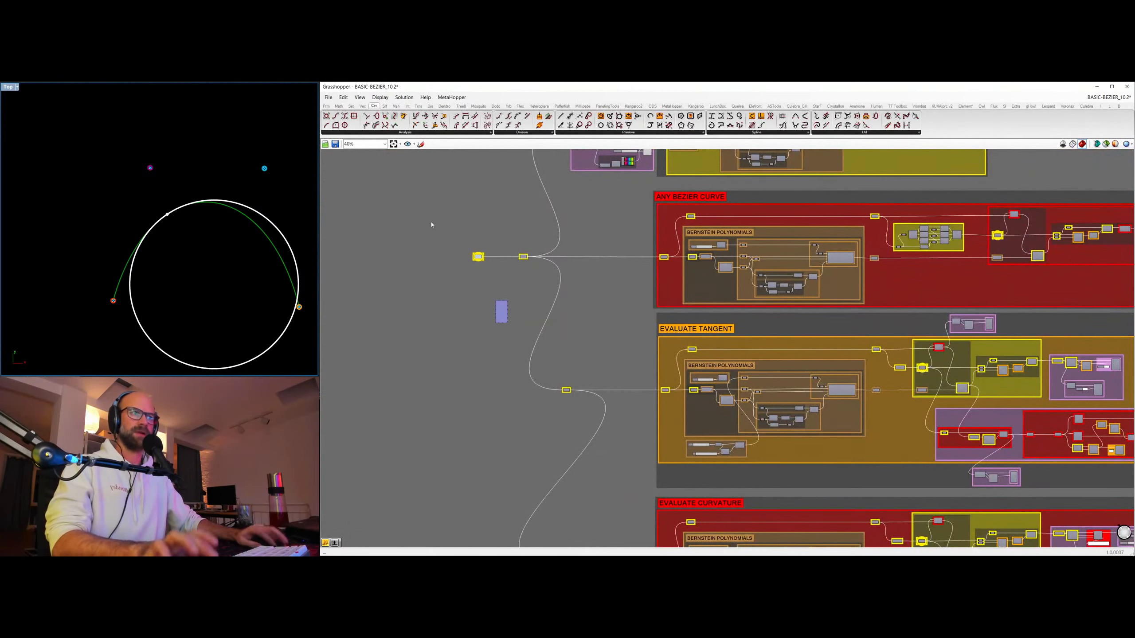
left_click_drag(264, 168, 230, 363)
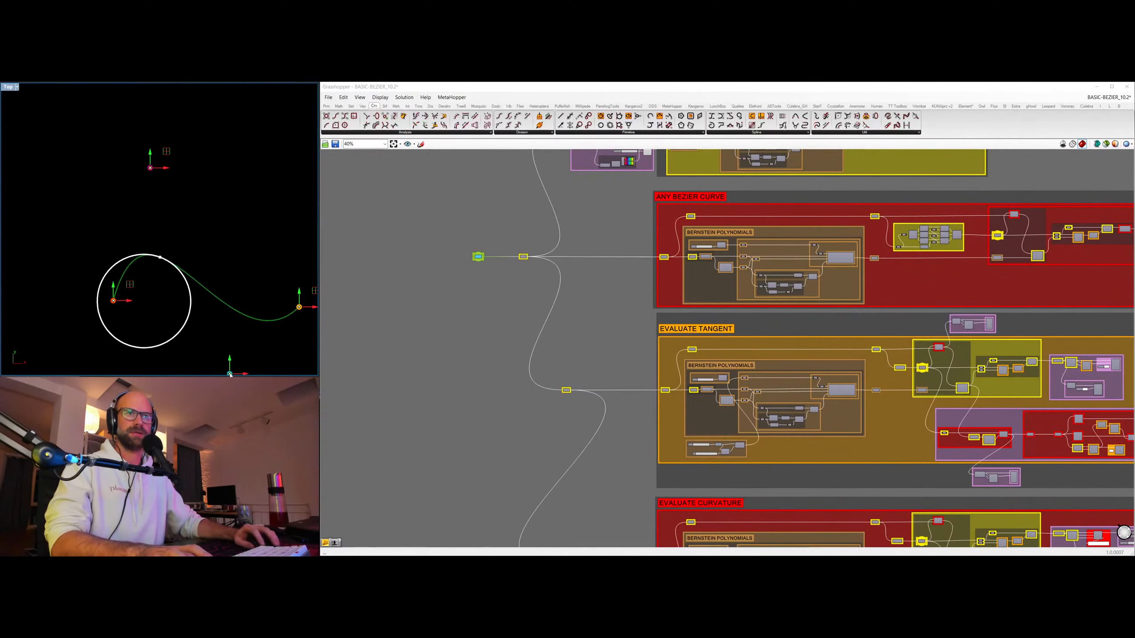
Move the curvature circle along the S-shaped curve by setting the Data parameter of EVALUATE CURVATURE to 0.23.
right_click_drag(614, 423, 597, 251)
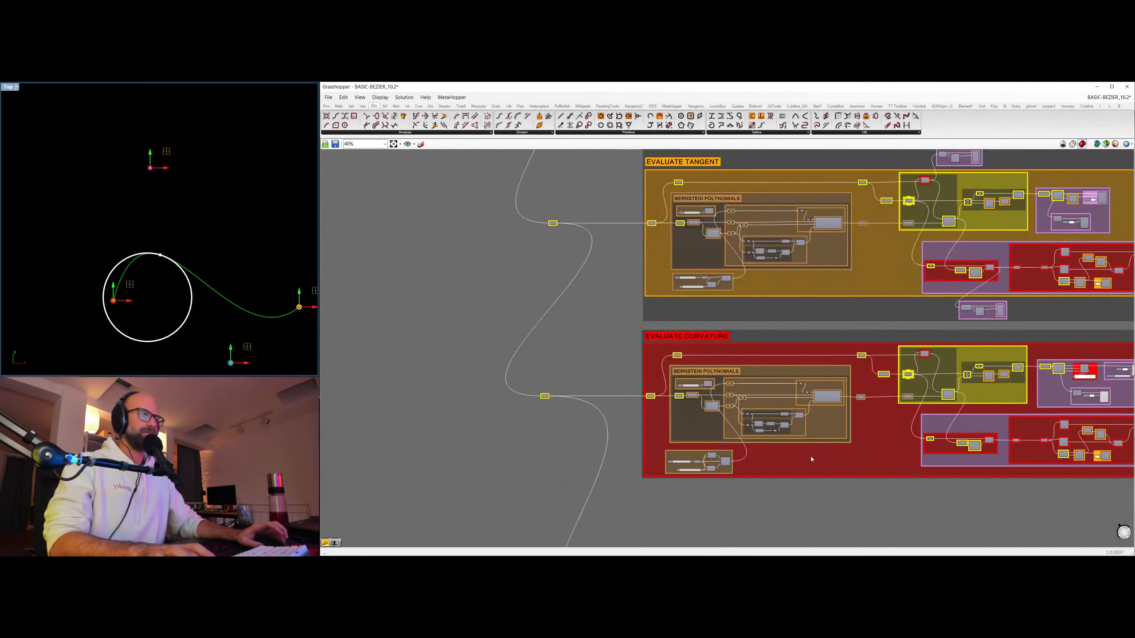
right_click_drag(679, 484, 654, 393)
scroll(620, 406, "up", 7)
mouse_move(635, 379)
left_mouse_down()
mouse_move(671, 385)
mouse_move(631, 388)
left_mouse_up()
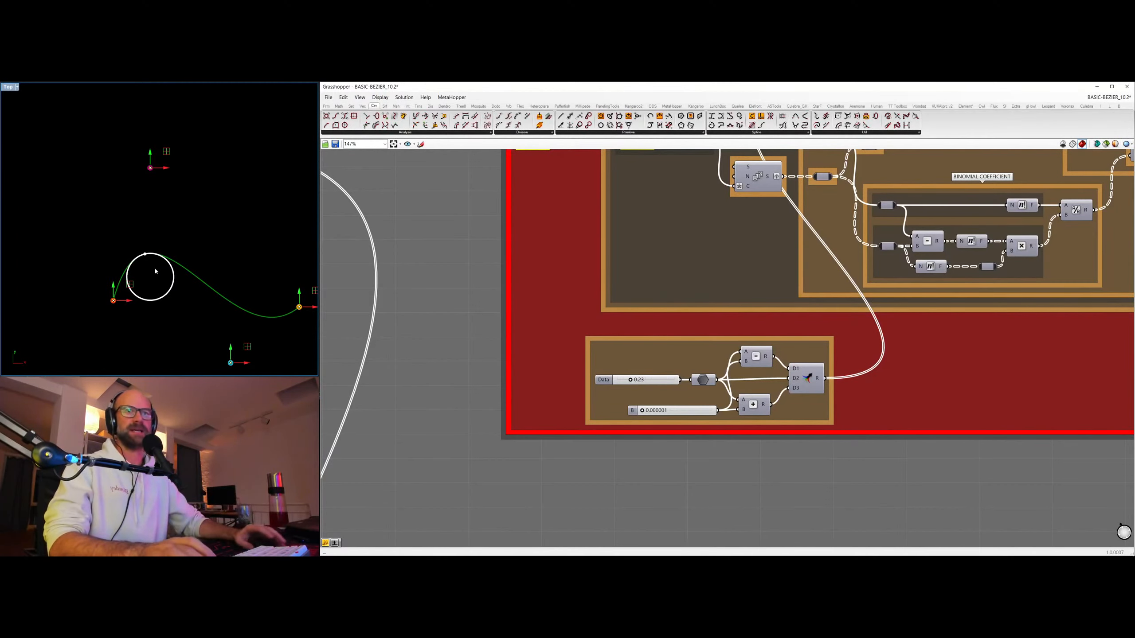
Place the curvature circle at the curve's start by setting the Data parameter of EVALUATE CURVATURE to 0.00.
scroll(828, 271, "down", 5)
right_click_drag(1104, 340, 489, 383)
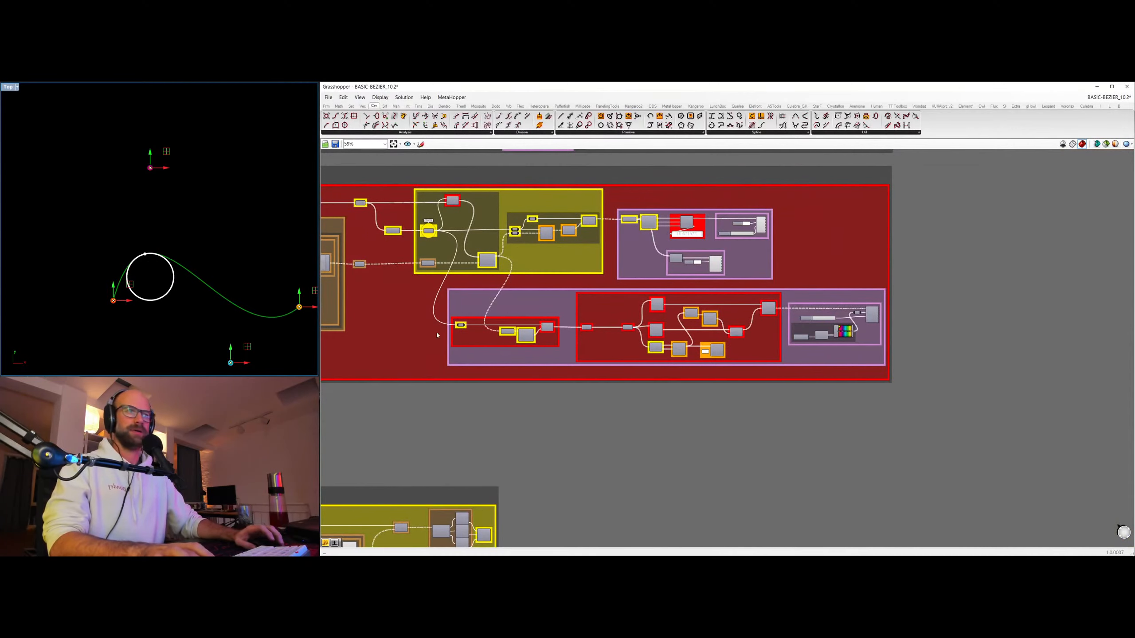
right_click_drag(436, 332, 763, 326)
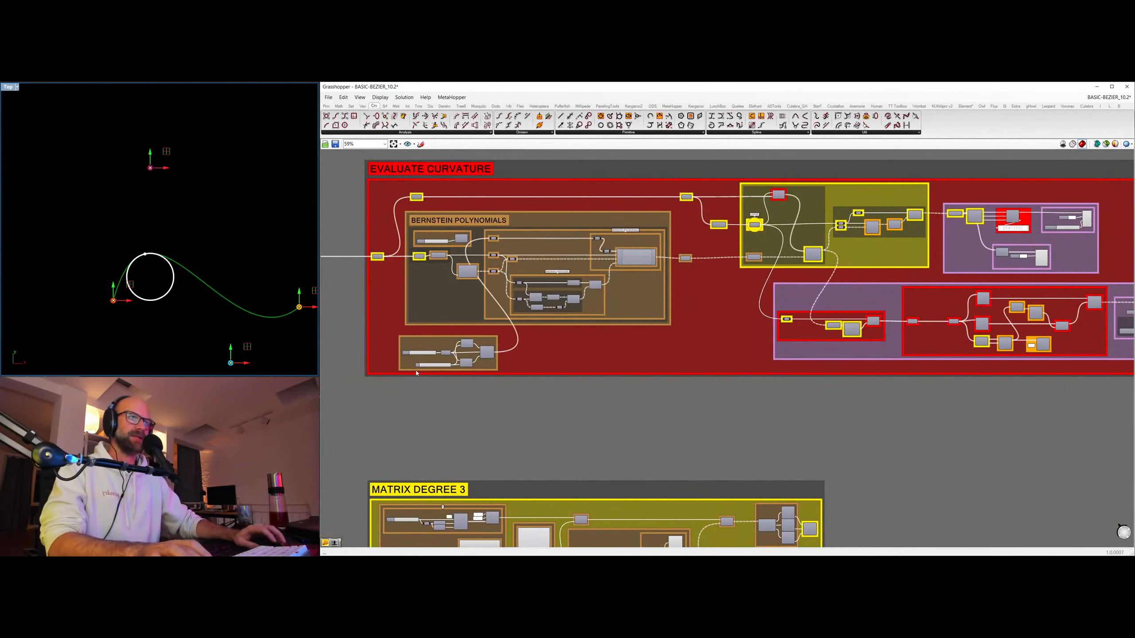
scroll(419, 356, "up", 5)
left_click_drag(414, 350, 387, 355)
Examine the whole curvature circle at the curve's start in the viewport and deselect the control points.
scroll(174, 292, "down", 2)
right_click_drag(174, 291, 212, 218)
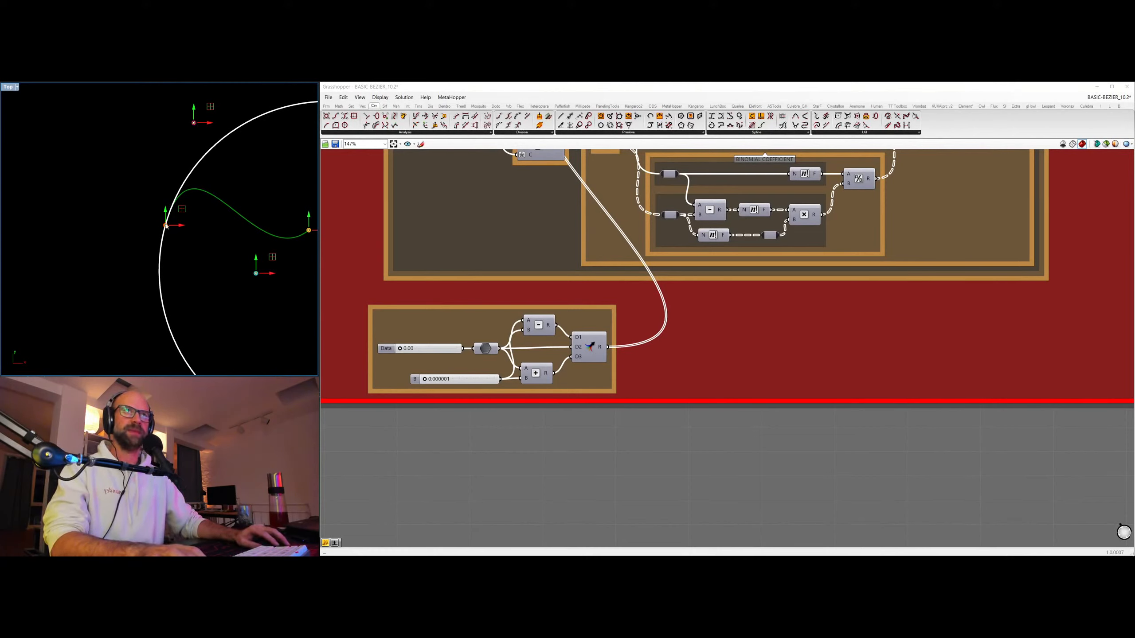
scroll(166, 226, "down", 2)
right_click_drag(237, 223, 178, 221)
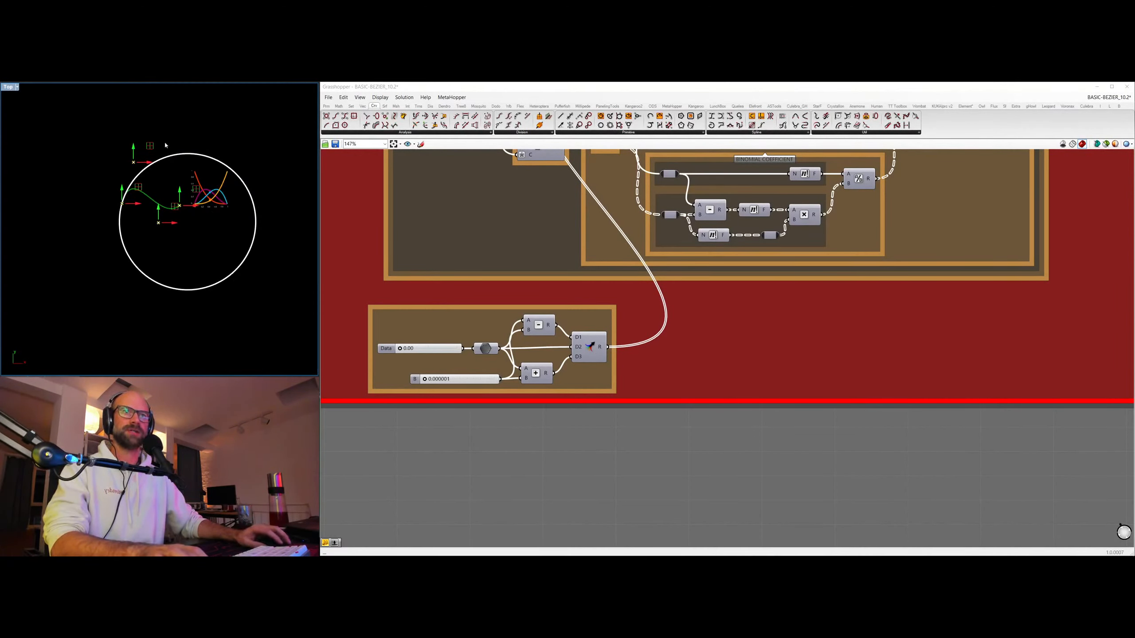
scroll(133, 208, "up", 5)
scroll(158, 200, "down", 5)
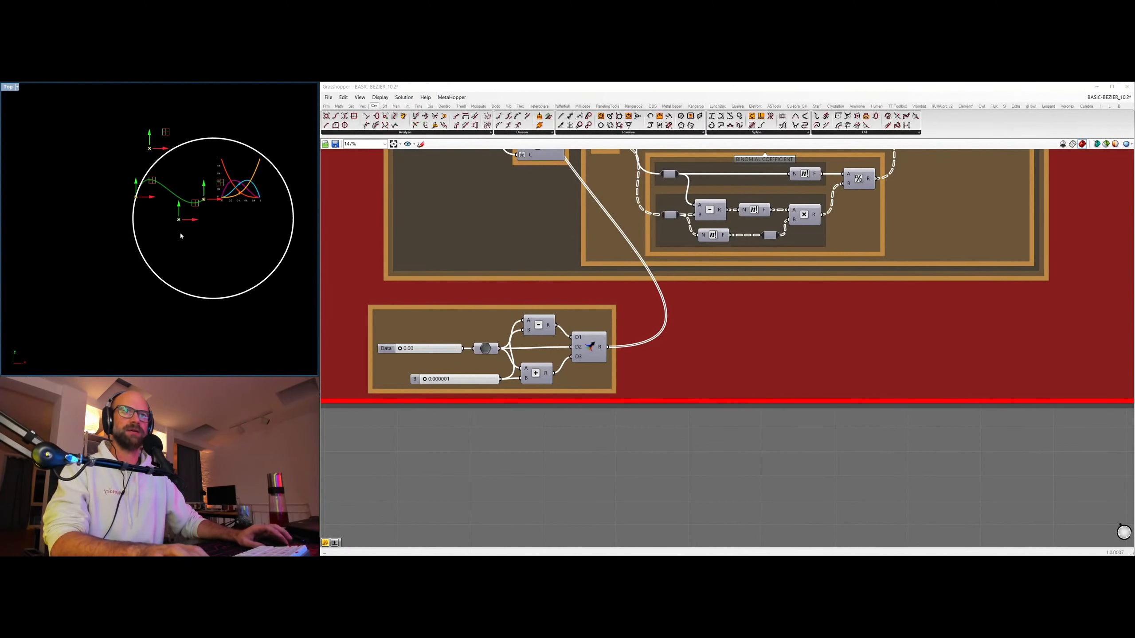
left_click(118, 280)
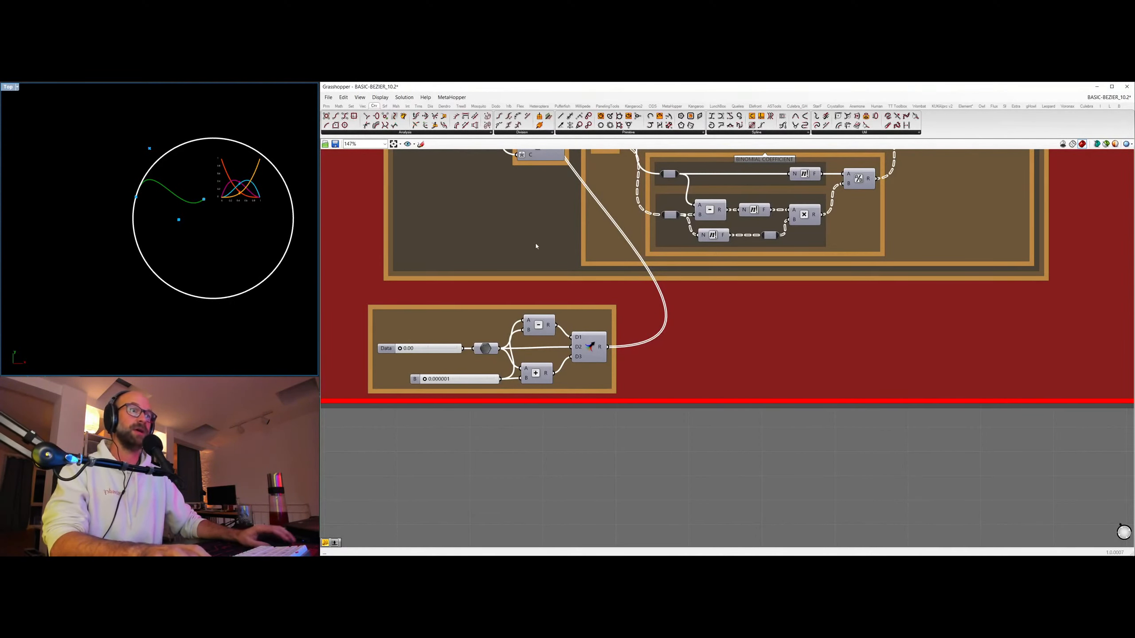
Show the tangent arrow preview of the EVALUATE TANGENT group briefly and hide it again.
scroll(536, 246, "down", 5)
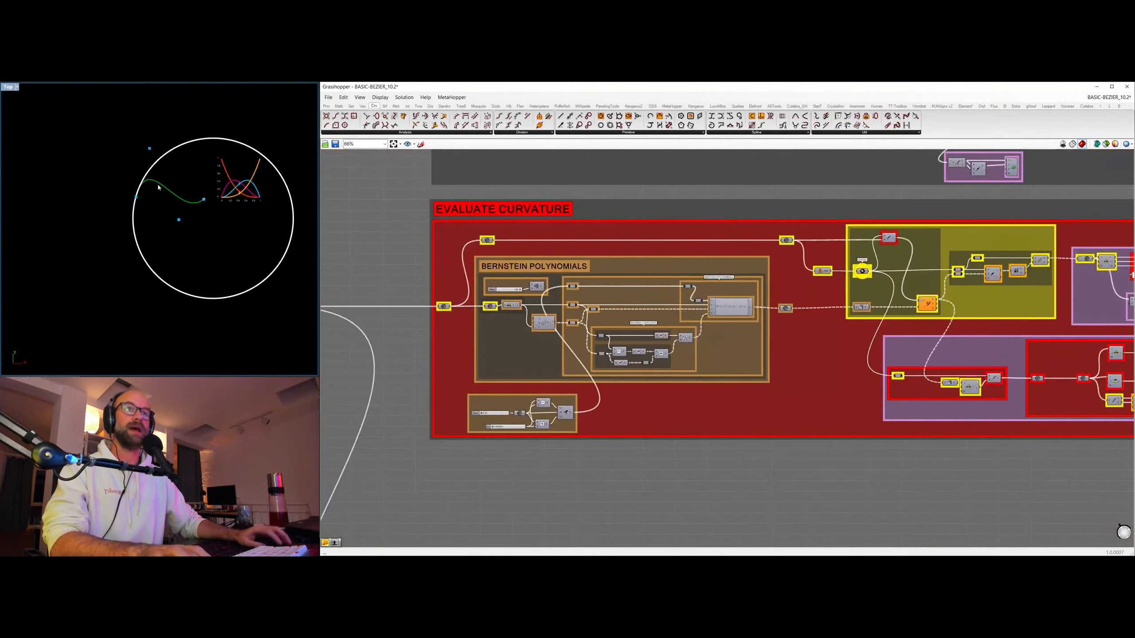
right_click_drag(808, 161, 624, 395)
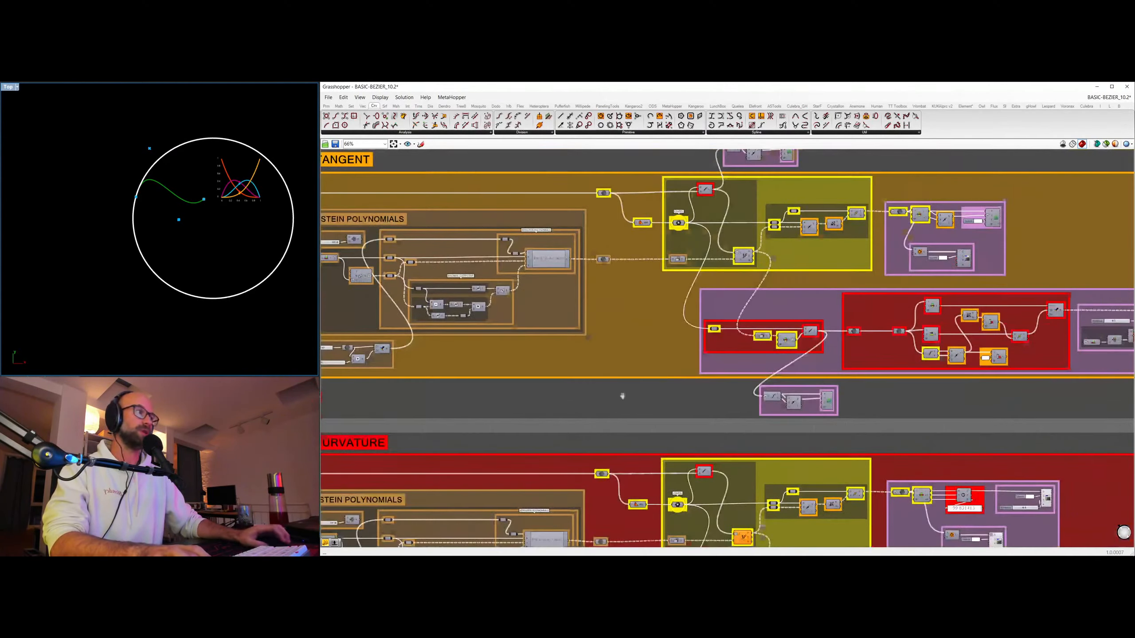
right_click_drag(740, 301, 497, 332)
left_click(753, 254)
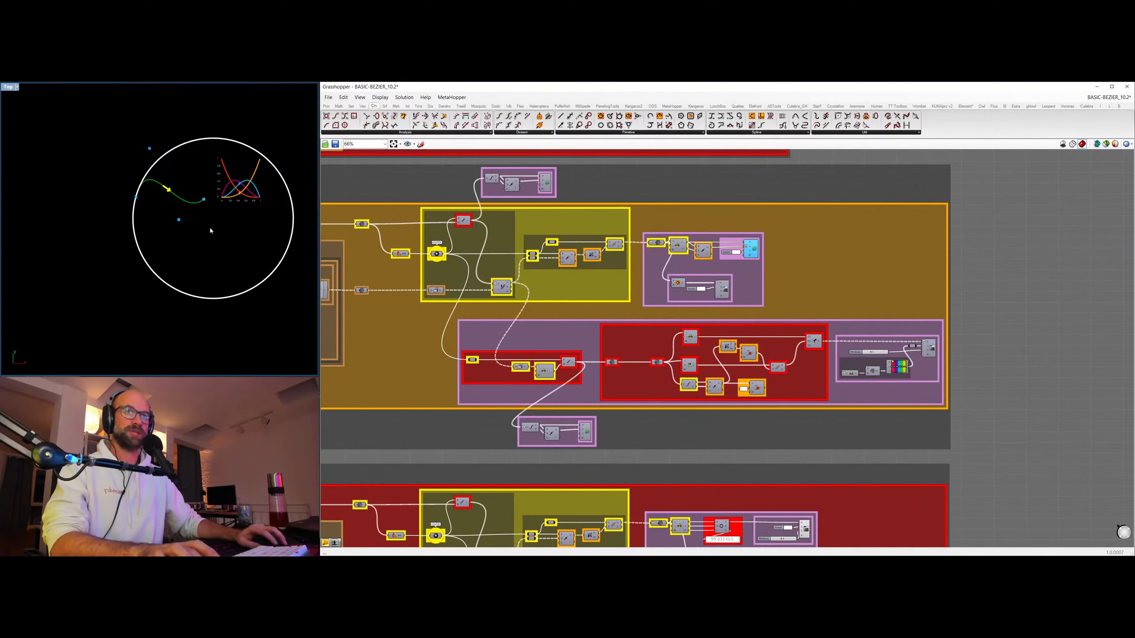
key("ctrl+q")
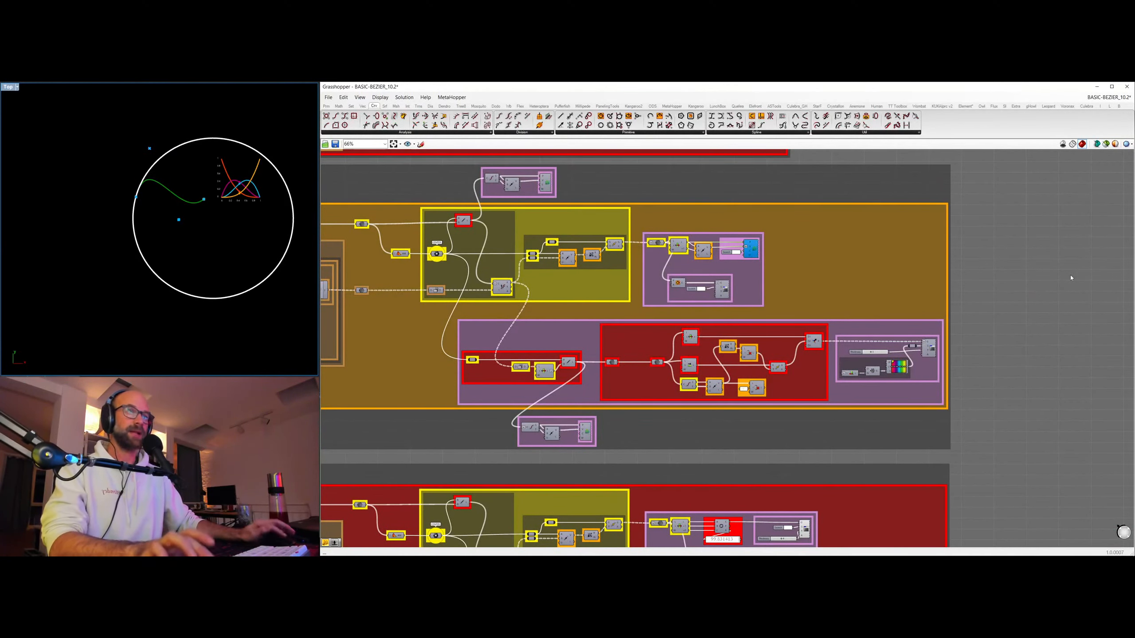
Turn off the preview of all components in the EVALUATE TANGENT and EVALUATE CURVATURE groups.
scroll(1002, 212, "down", 6)
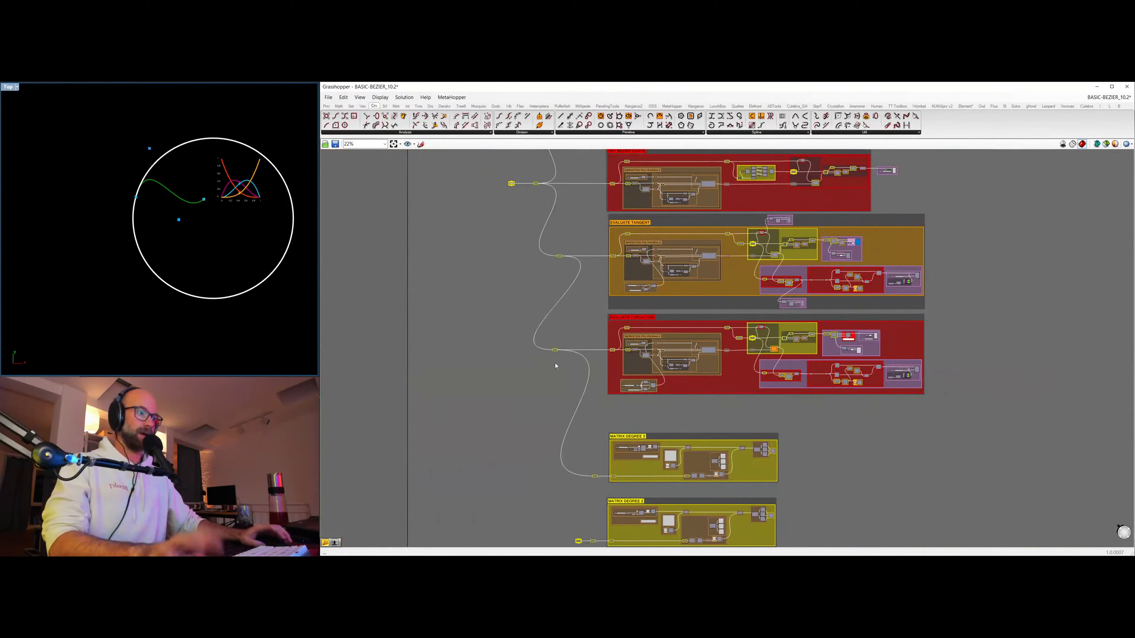
right_click_drag(901, 201, 881, 199)
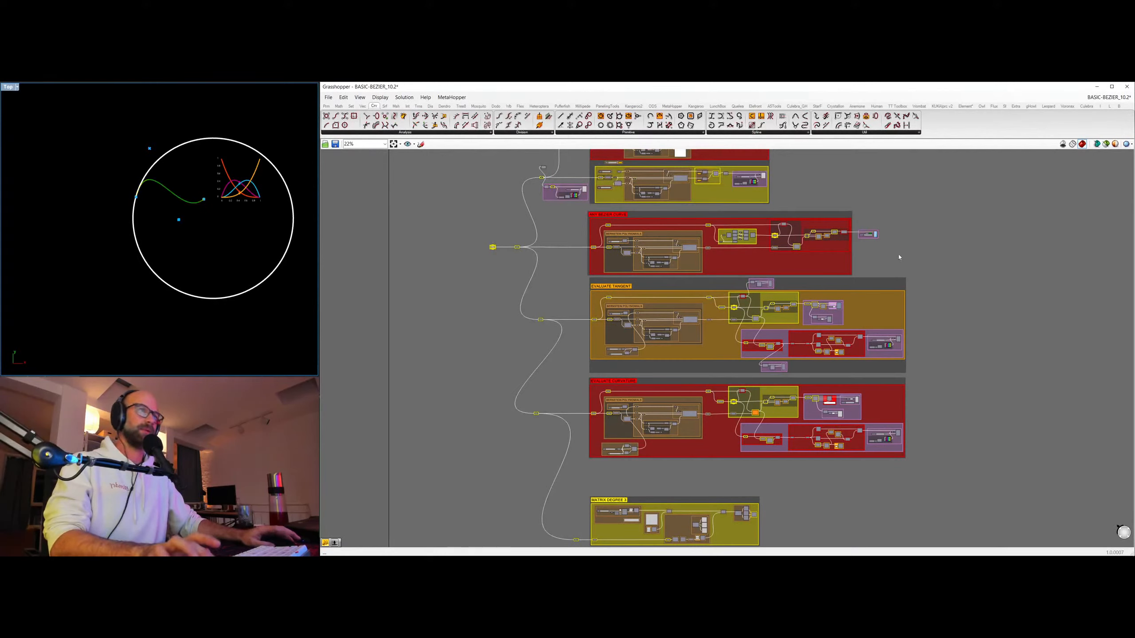
left_click_drag(495, 278, 1001, 474)
right_click(966, 359)
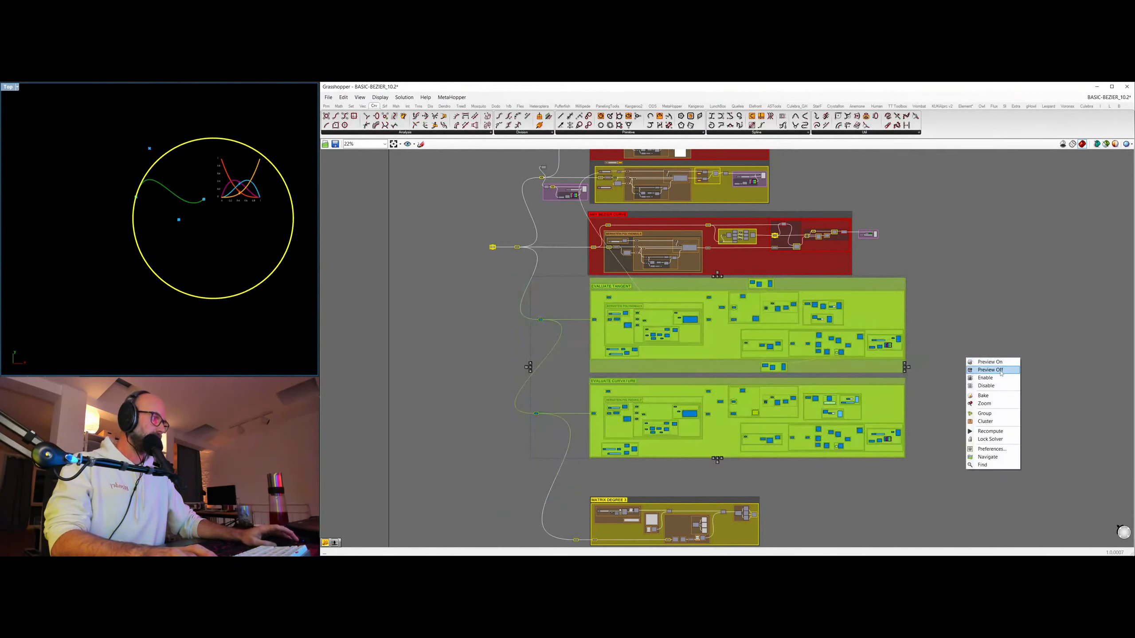
left_click(1001, 371)
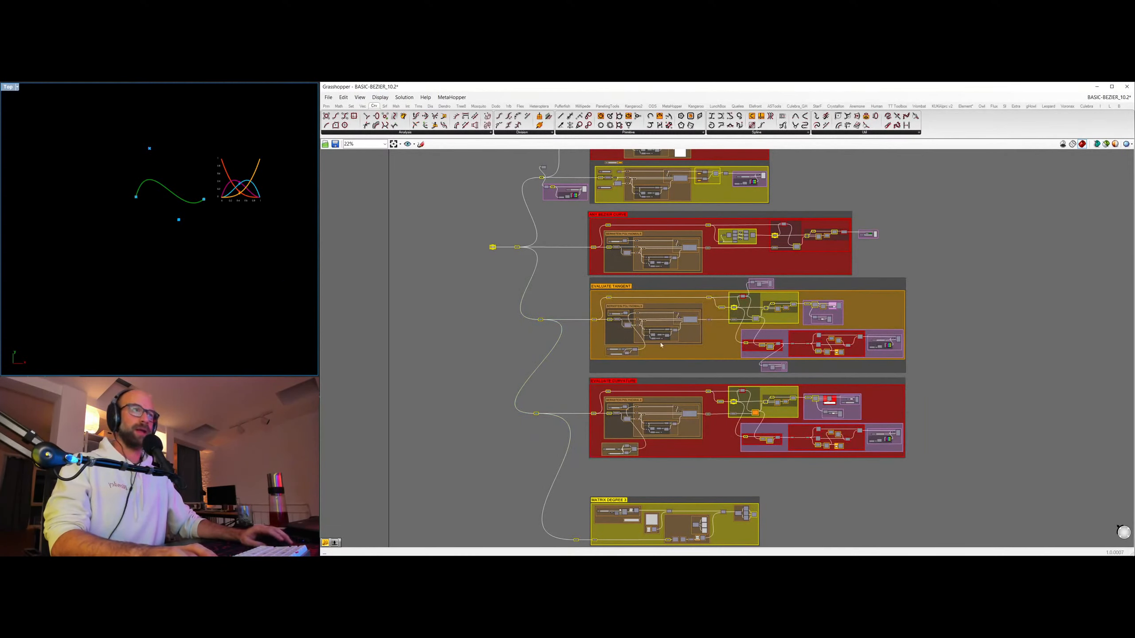
Switch to Chrome, open the "Bézier curves (Coding Challenge 163)" video page and make the browser window taller over the canvas.
key("alt+Tab")
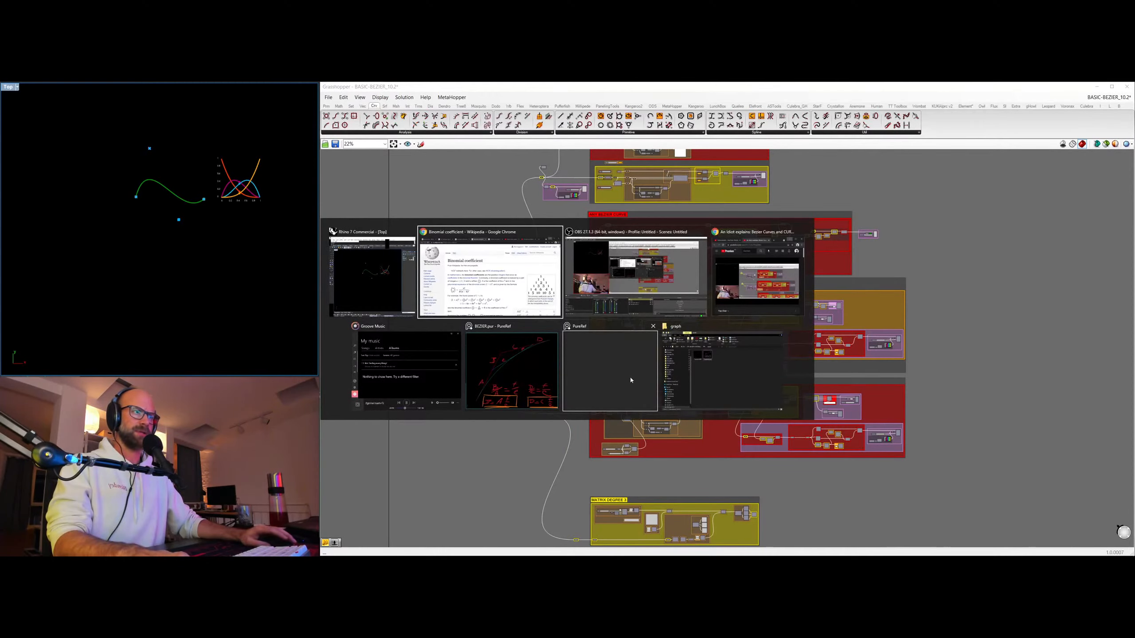
left_click(483, 280)
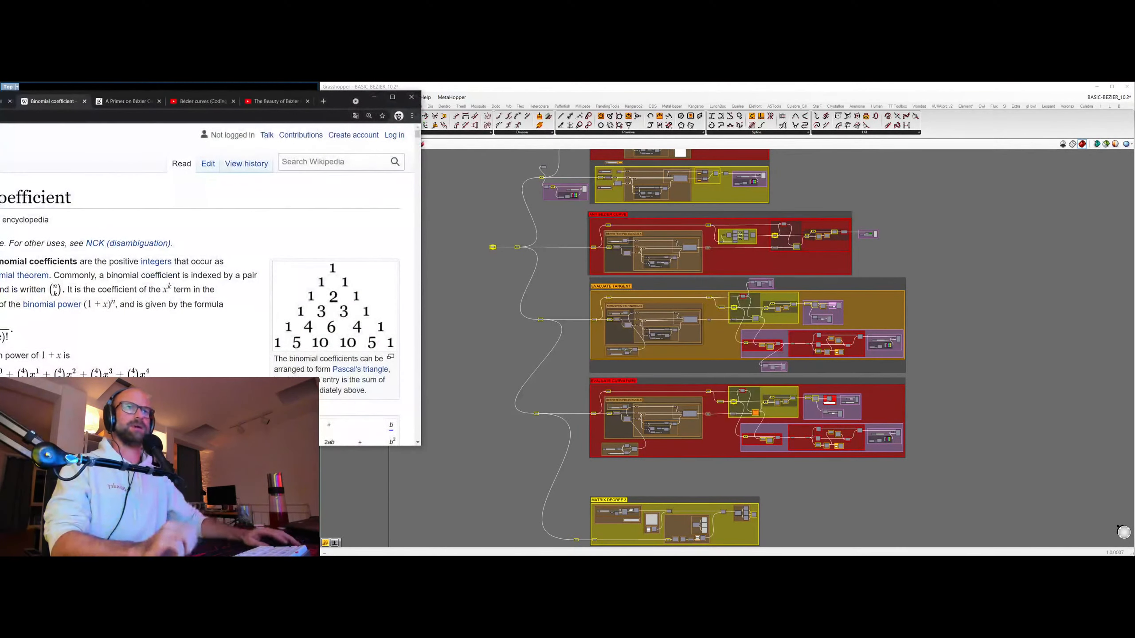
left_click(201, 101)
left_click_drag(337, 104, 732, 116)
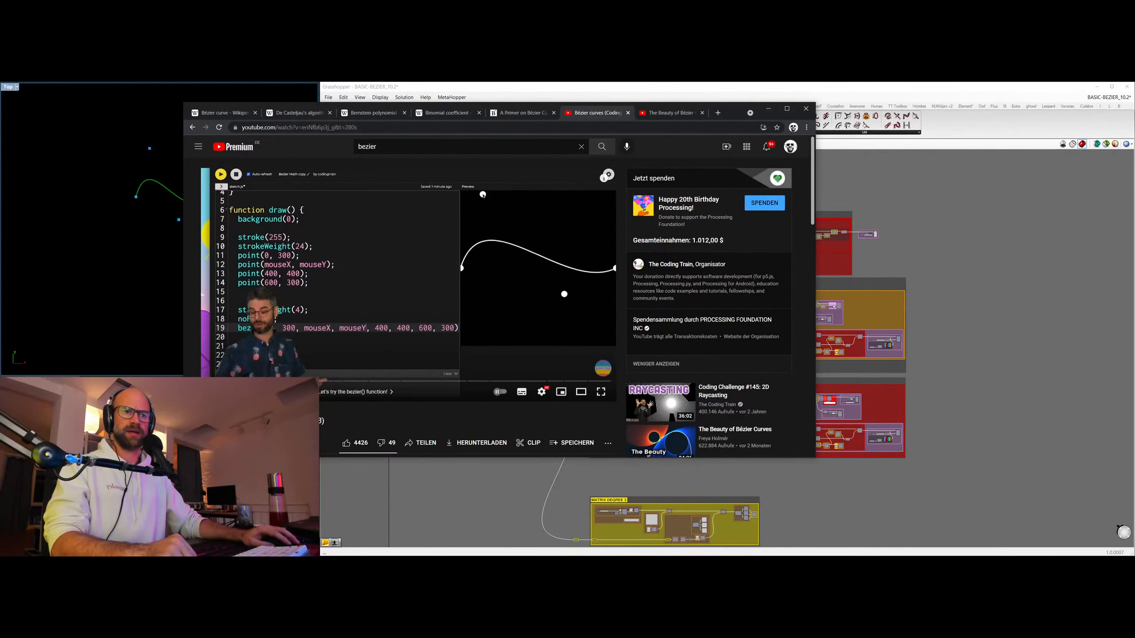
left_click_drag(688, 458, 688, 518)
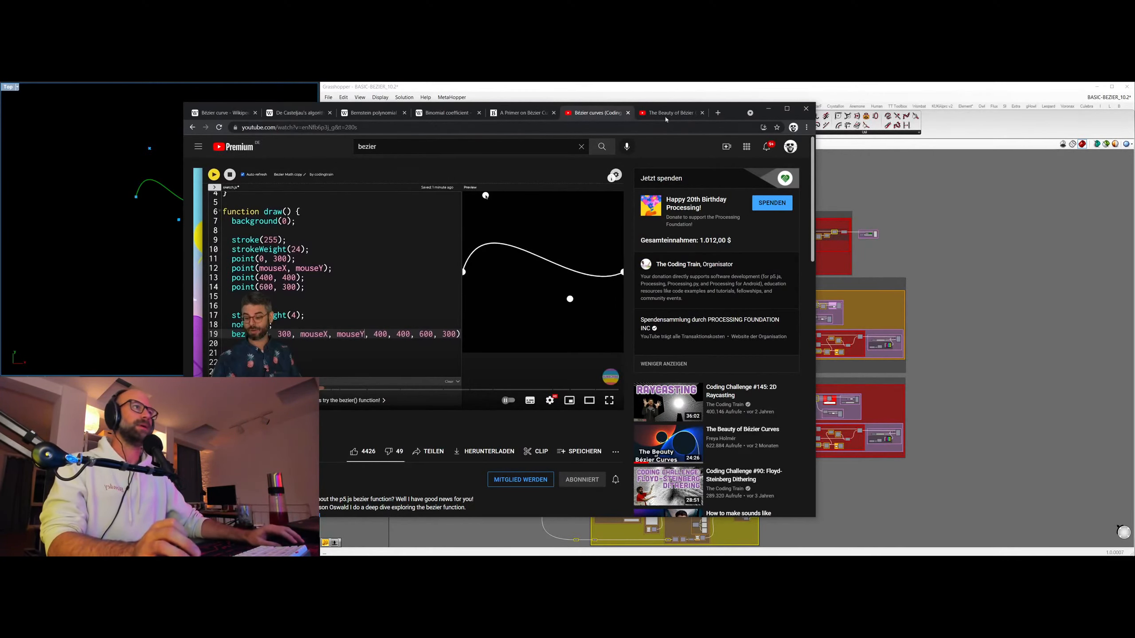
left_click_drag(738, 115, 901, 124)
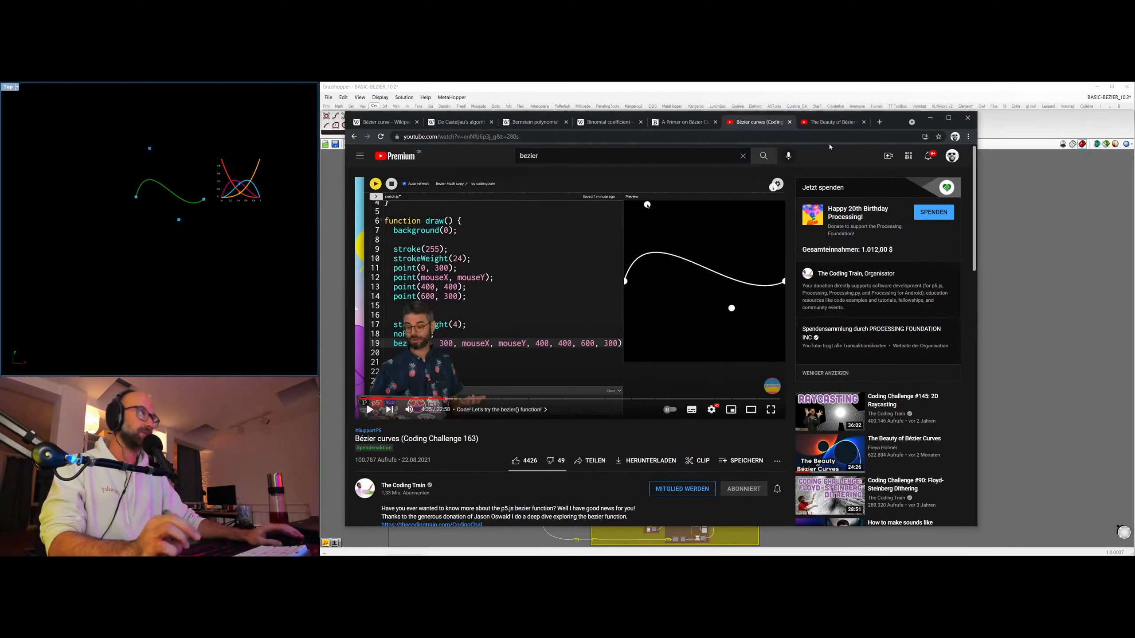
Show the video page "The Beauty of Bézier Curves" with its title highlighted briefly, and return to the Grasshopper canvas at the BERNSTEIN section.
left_click(835, 125)
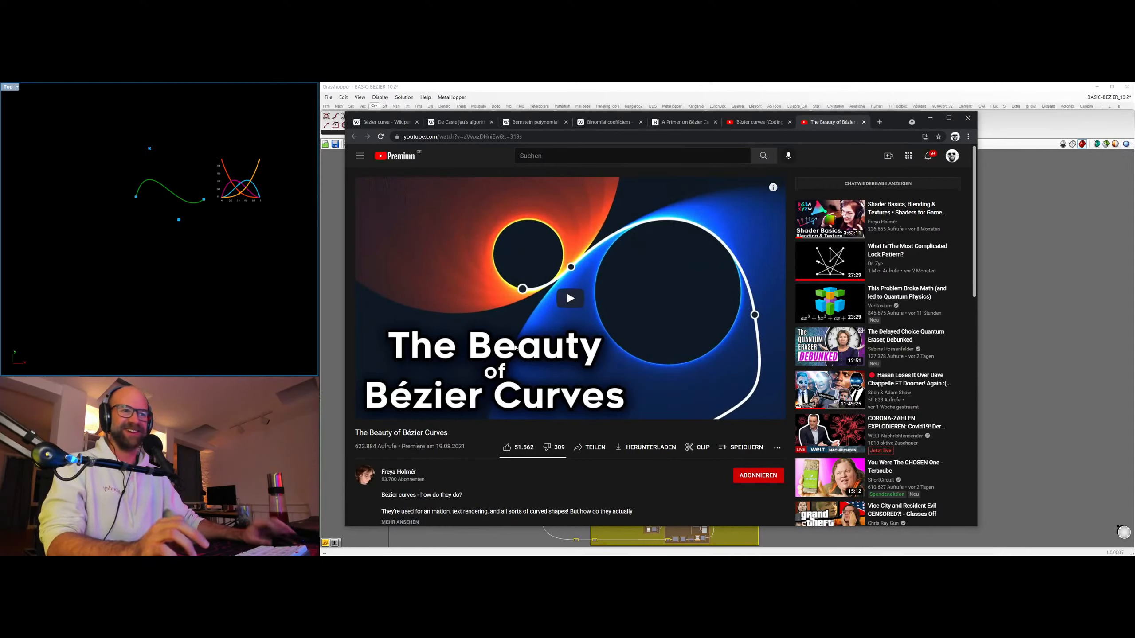
left_click_drag(356, 433, 464, 435)
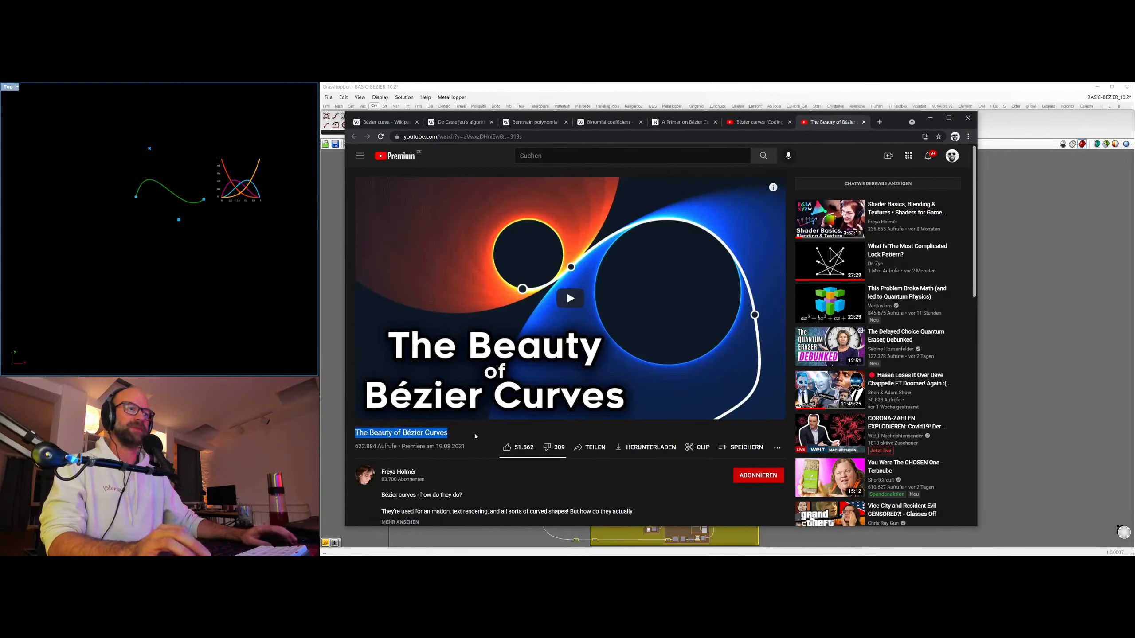
left_click(446, 462)
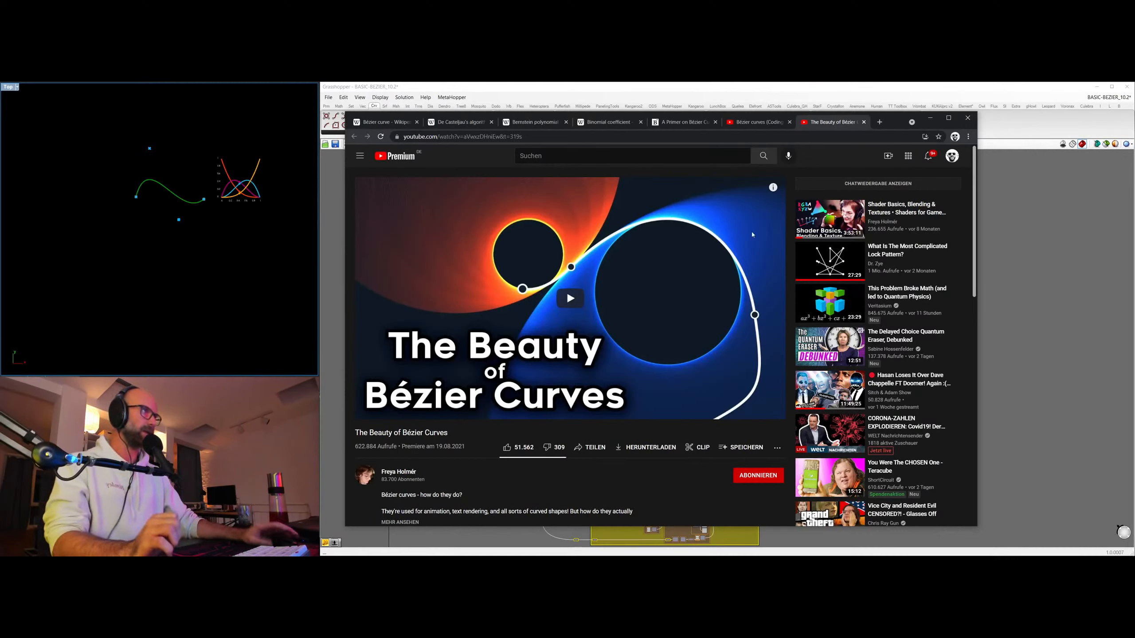
left_click(930, 118)
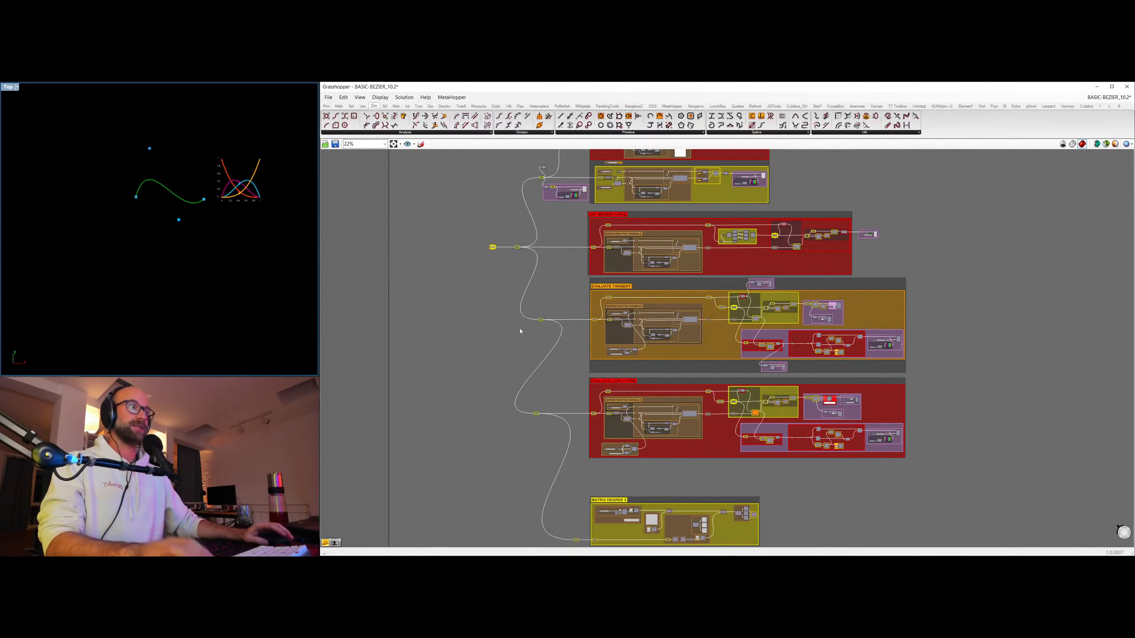
right_click_drag(983, 197, 864, 310)
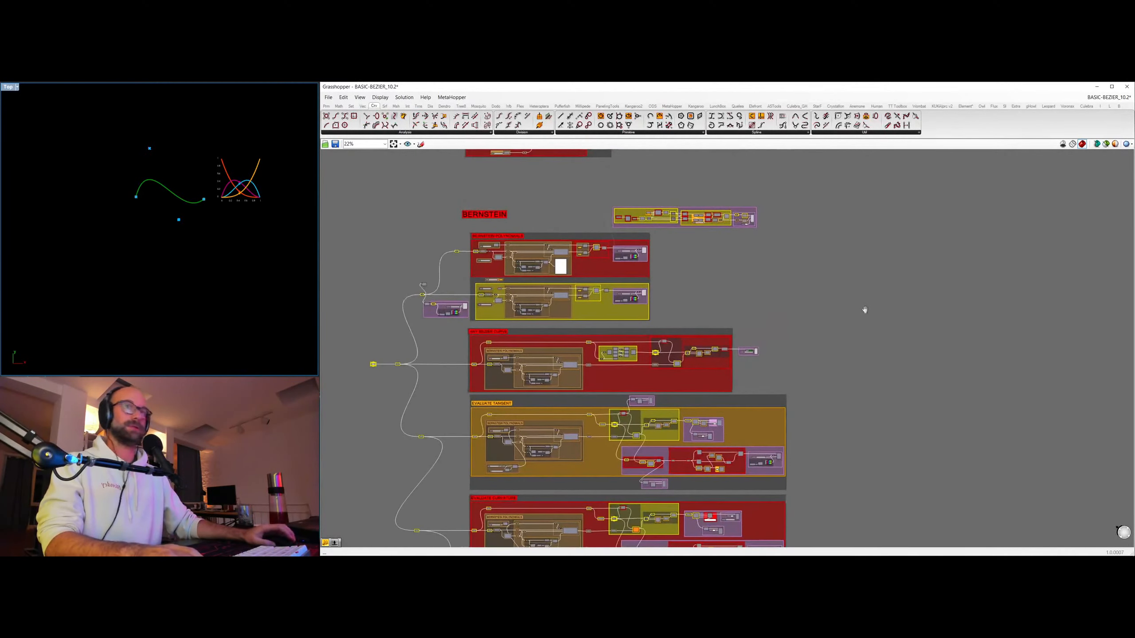
Switch to the BEZIER_ALIGN_20-02 definition and look over its QUADRATIC ALIGN section.
left_click(1104, 99)
left_click(1097, 165)
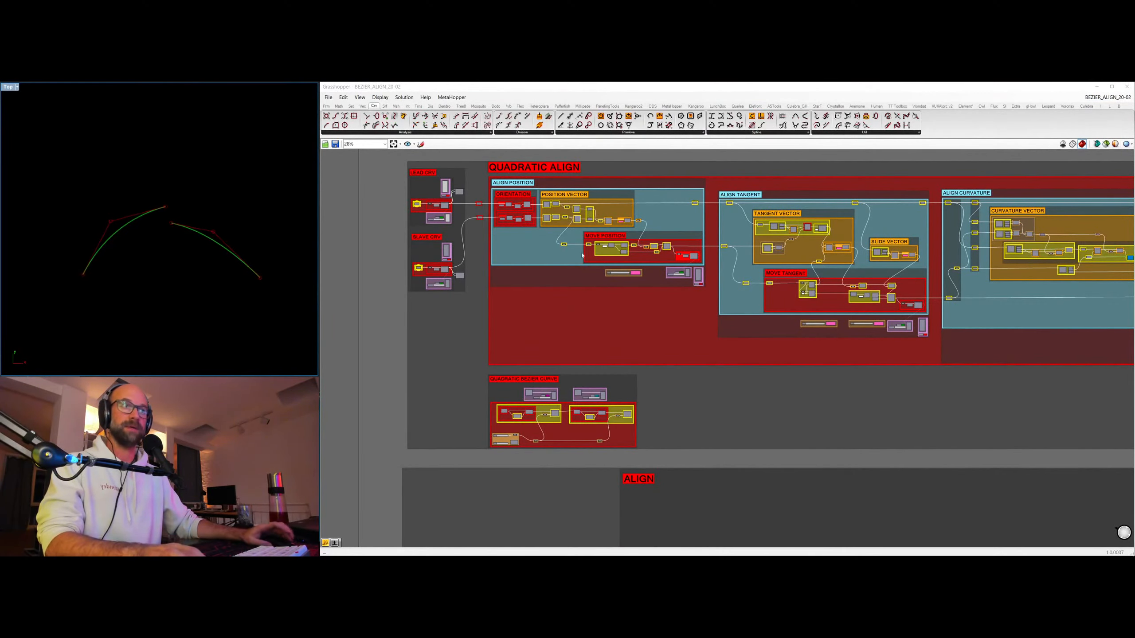
scroll(581, 424, "down", 4)
scroll(684, 371, "up", 5)
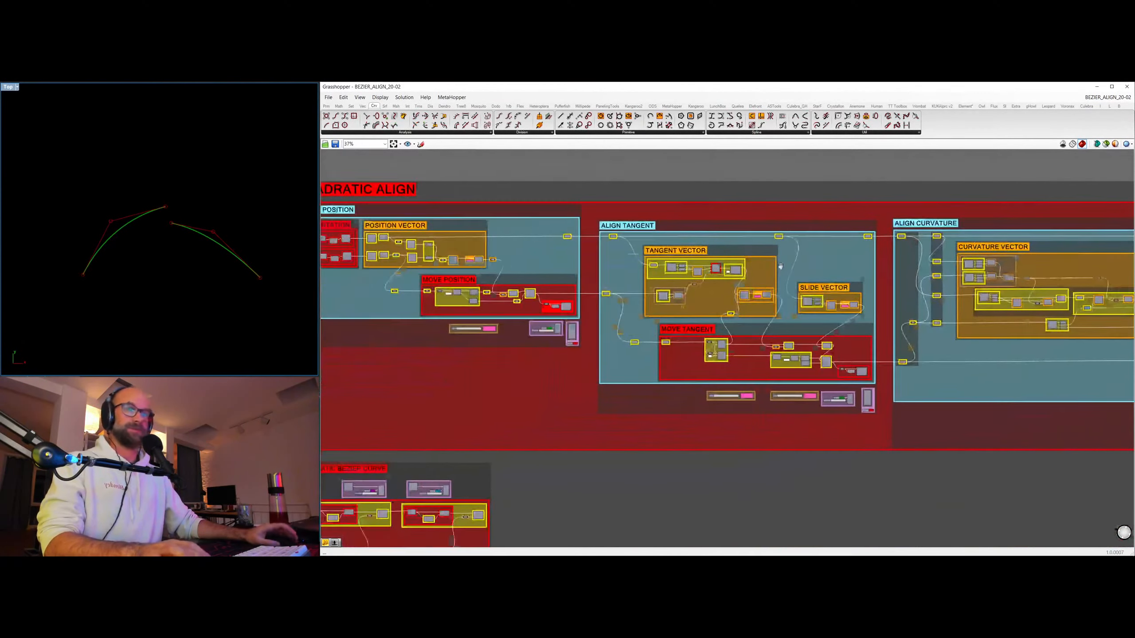
right_click_drag(652, 280, 801, 289)
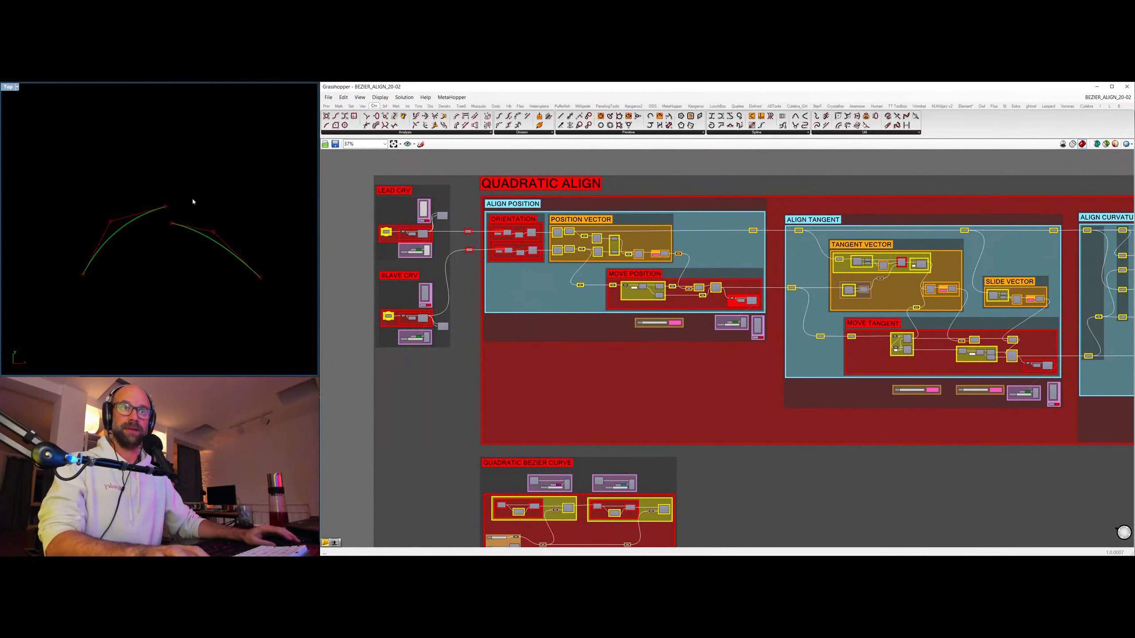
Set POSITION INFLUENCE in the ALIGN POSITION group to 1.00 and show the joined curves in the Rhino viewport.
scroll(173, 250, "up", 2)
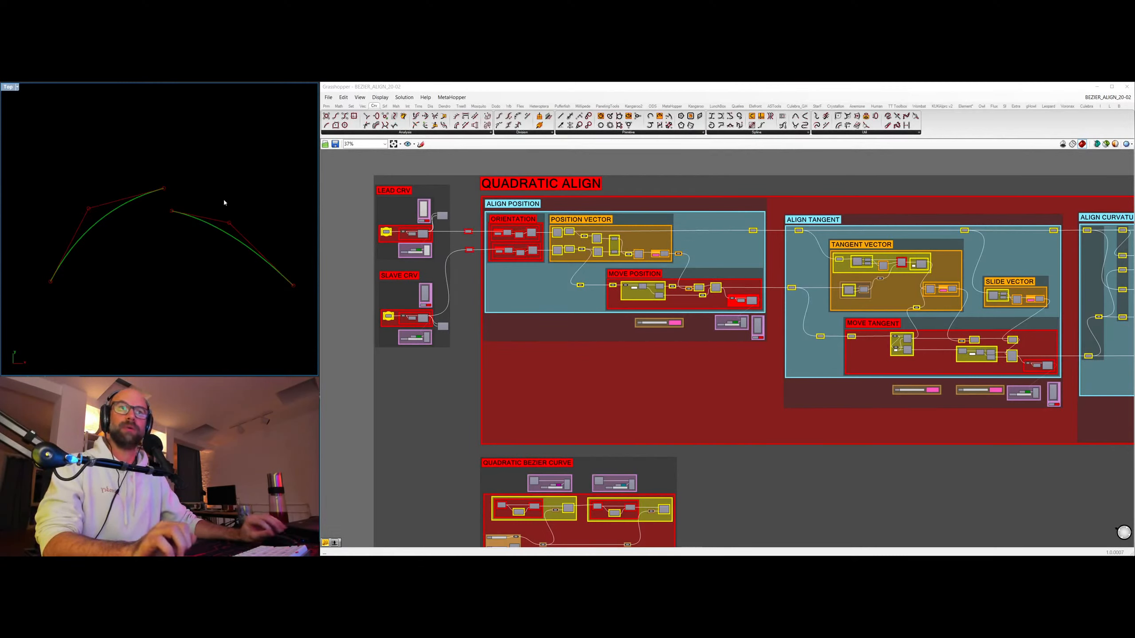
mouse_move(206, 270)
right_mouse_down()
mouse_move(175, 261)
mouse_move(191, 264)
right_mouse_up()
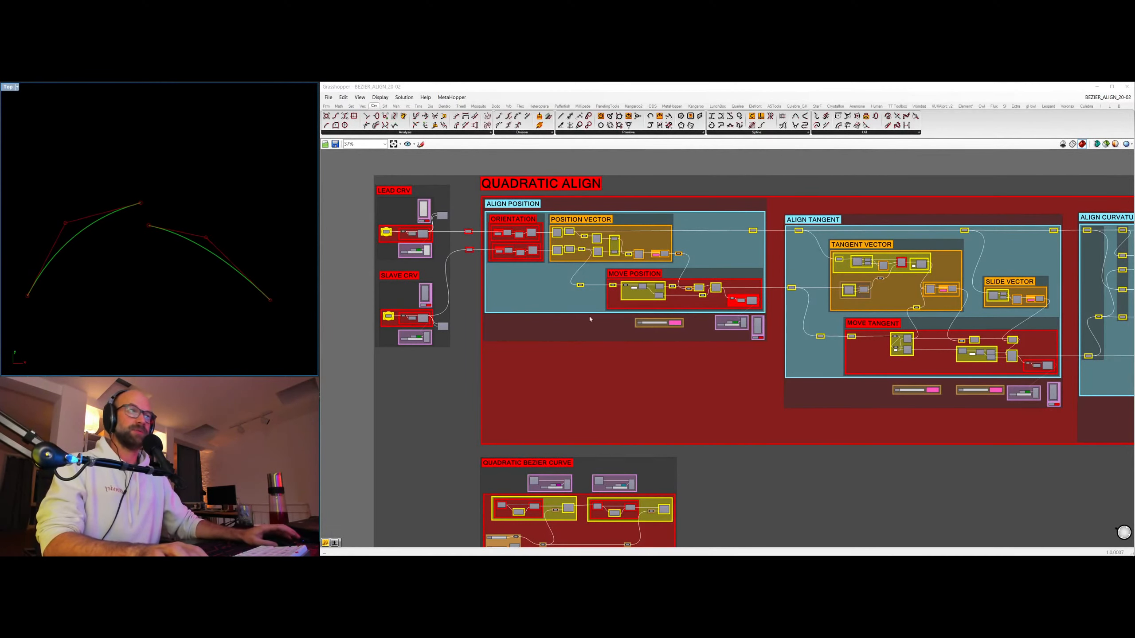
scroll(595, 240, "up", 3)
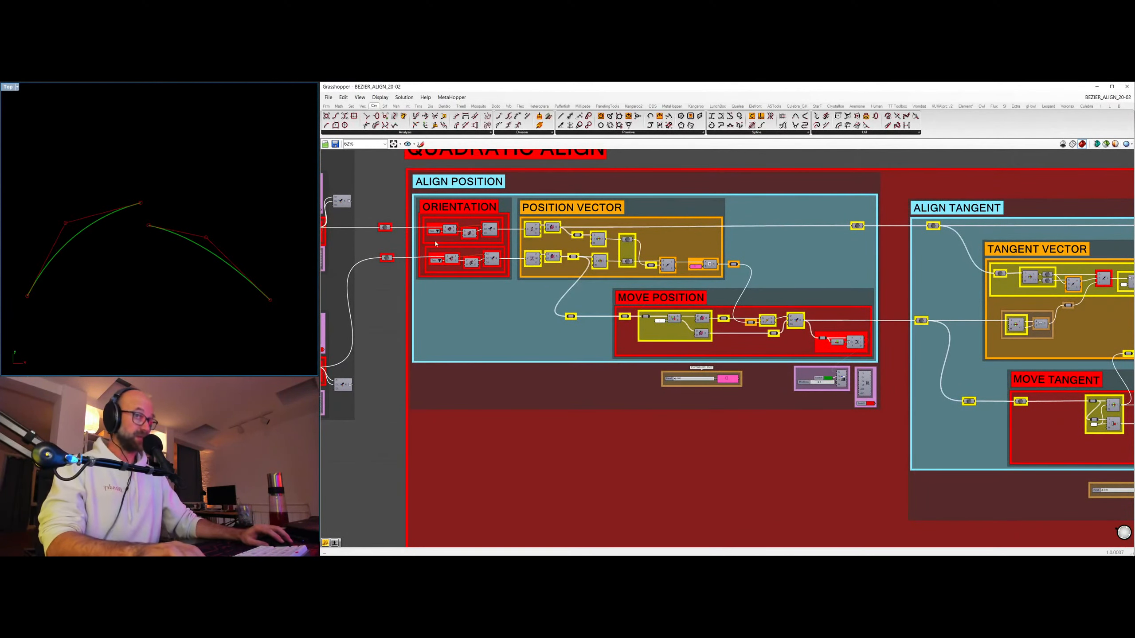
right_click_drag(451, 246, 444, 313)
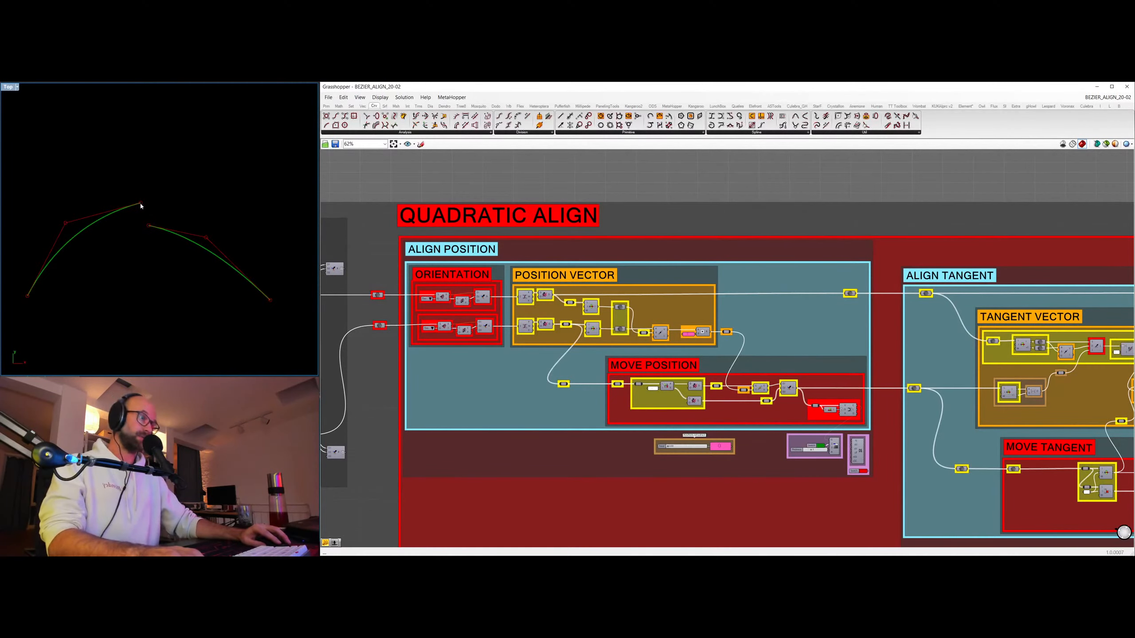
scroll(710, 457, "up", 5)
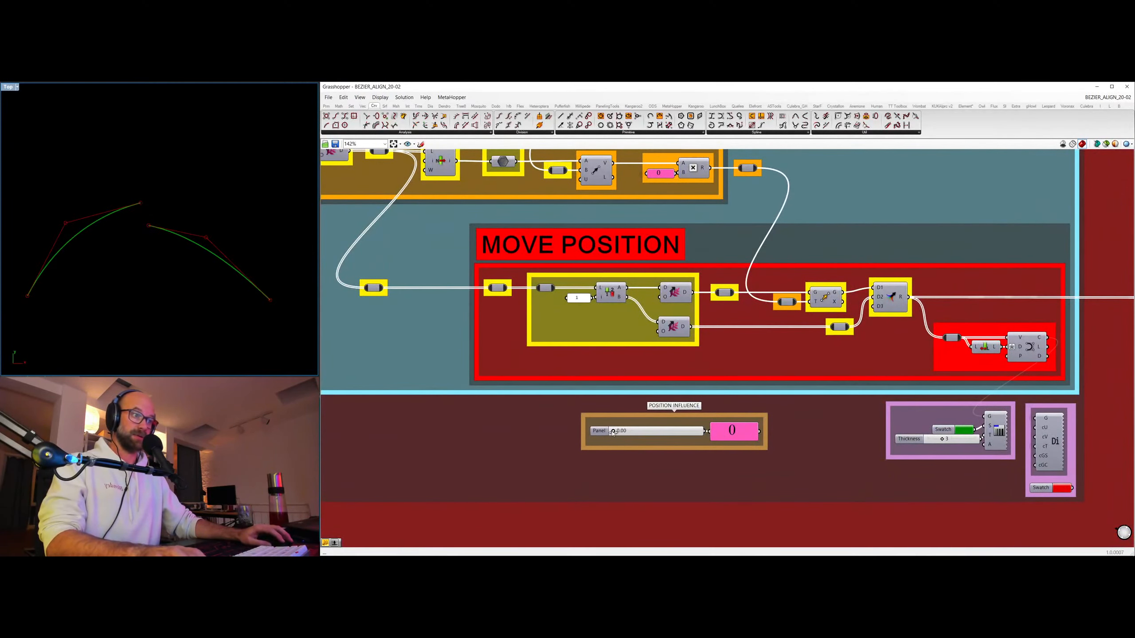
left_click_drag(613, 432, 743, 431)
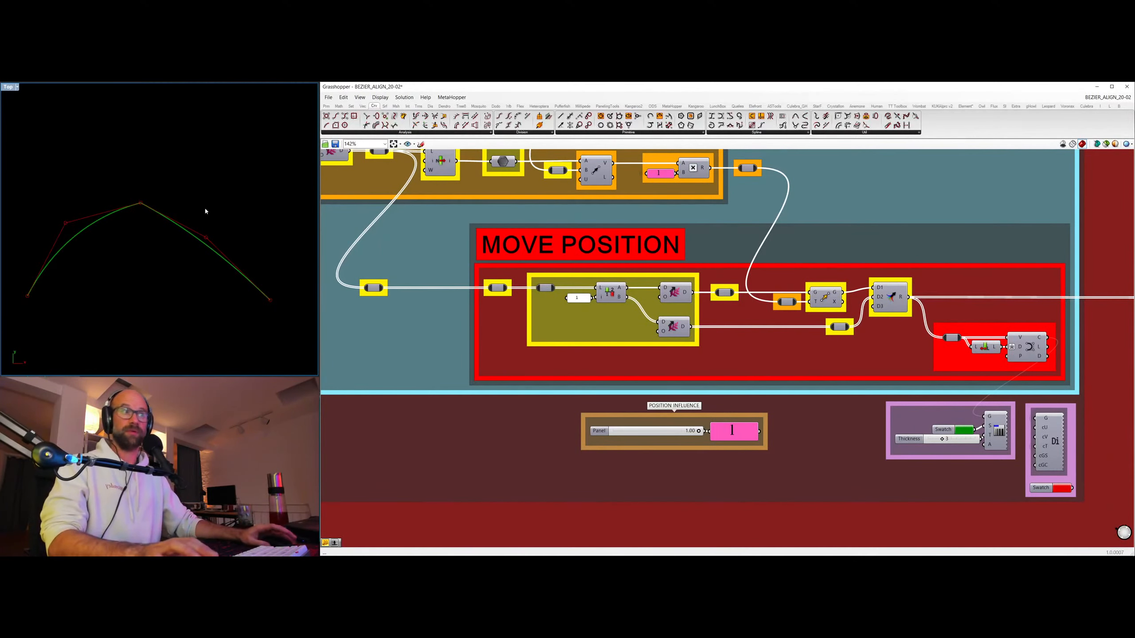
scroll(189, 253, "down", 3)
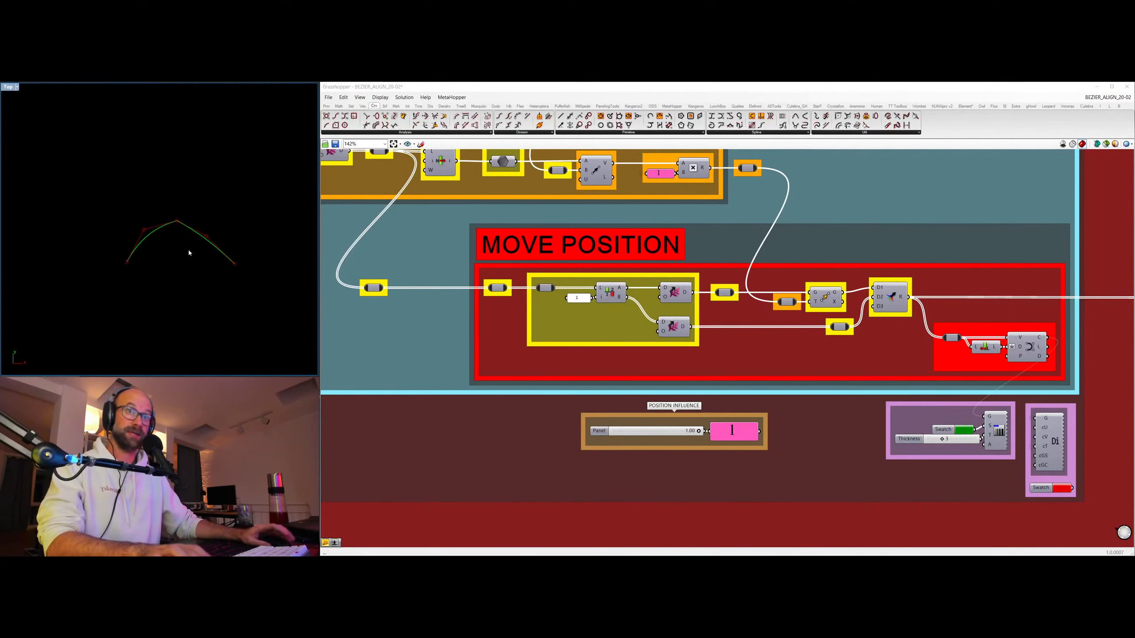
right_click_drag(188, 250, 180, 276)
Set the influence value of the ALIGN TANGENT group to 1.00 and its slide value to -71.3.
right_click_drag(813, 258, 805, 300)
scroll(843, 271, "down", 4)
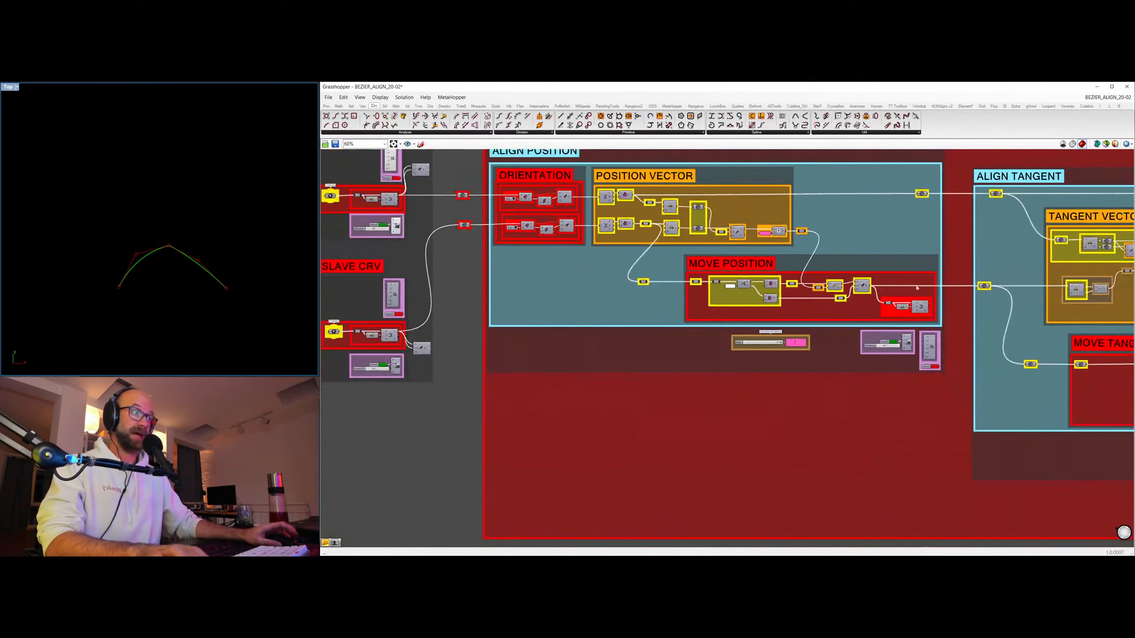
right_click_drag(917, 288, 447, 271)
scroll(530, 274, "up", 2)
right_click_drag(612, 274, 521, 305)
scroll(222, 252, "up", 1)
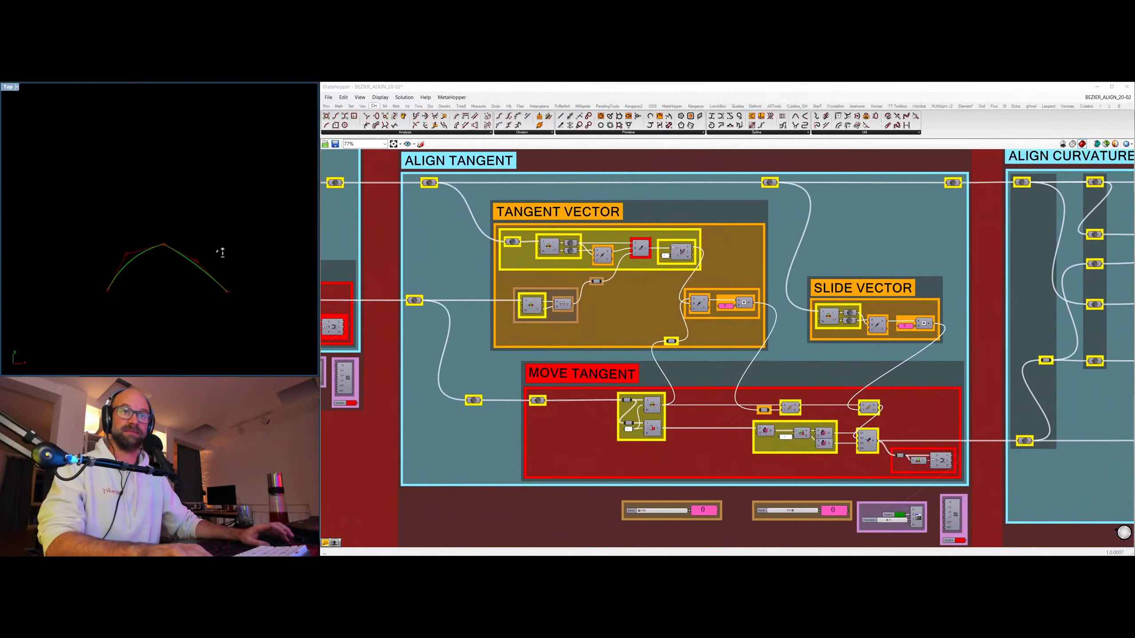
scroll(222, 253, "up", 2)
right_click_drag(224, 240, 249, 179)
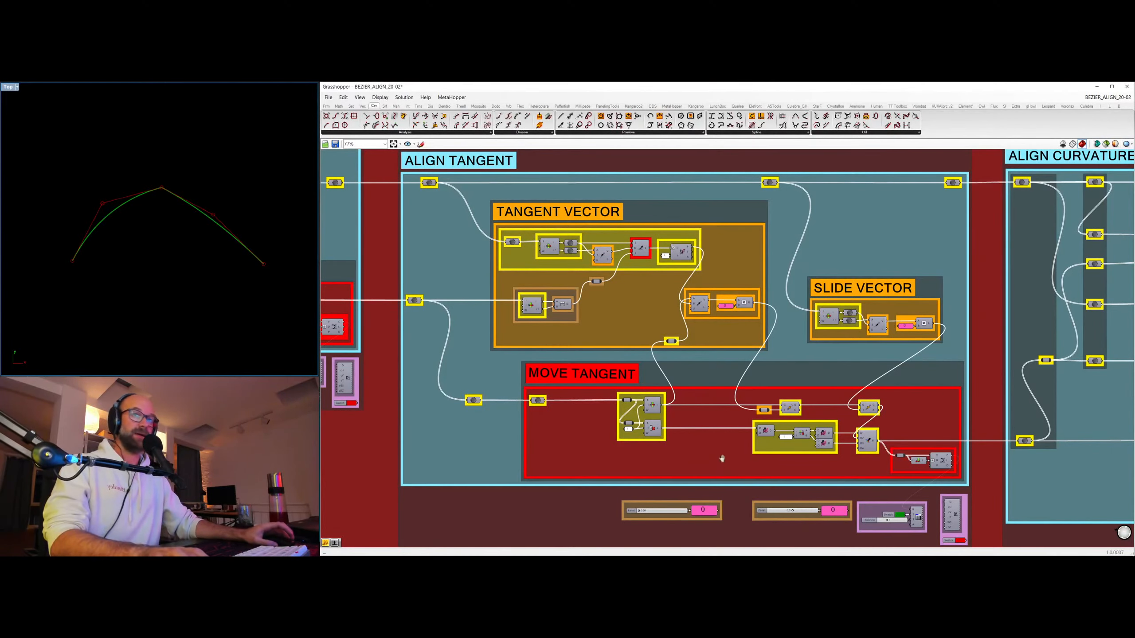
right_click_drag(722, 459, 721, 342)
scroll(695, 421, "up", 2)
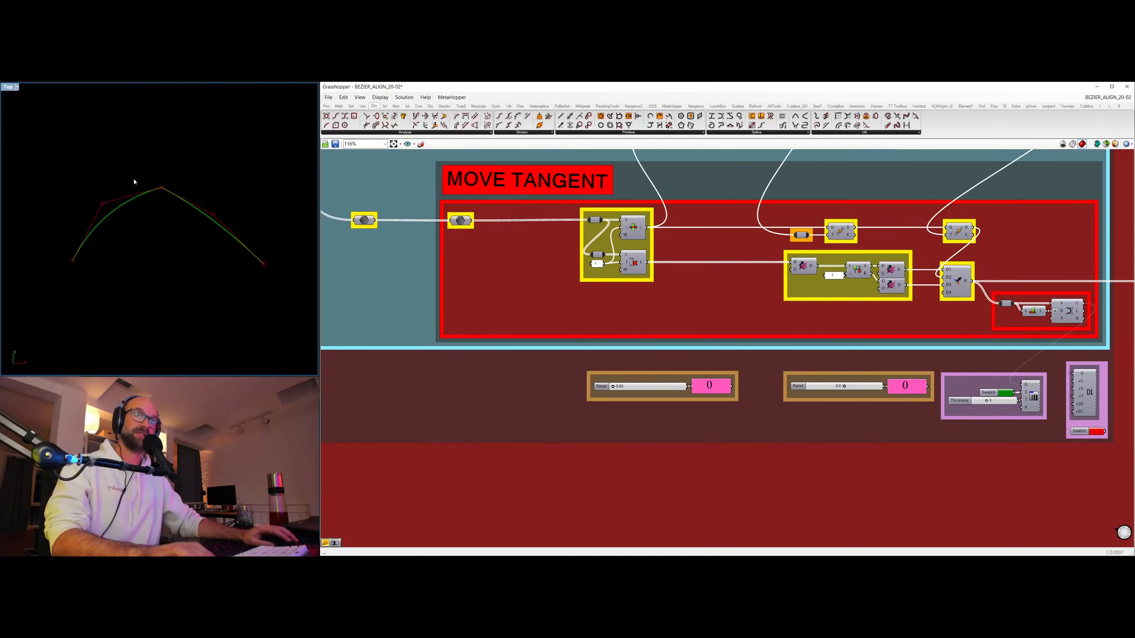
left_click_drag(614, 387, 684, 387)
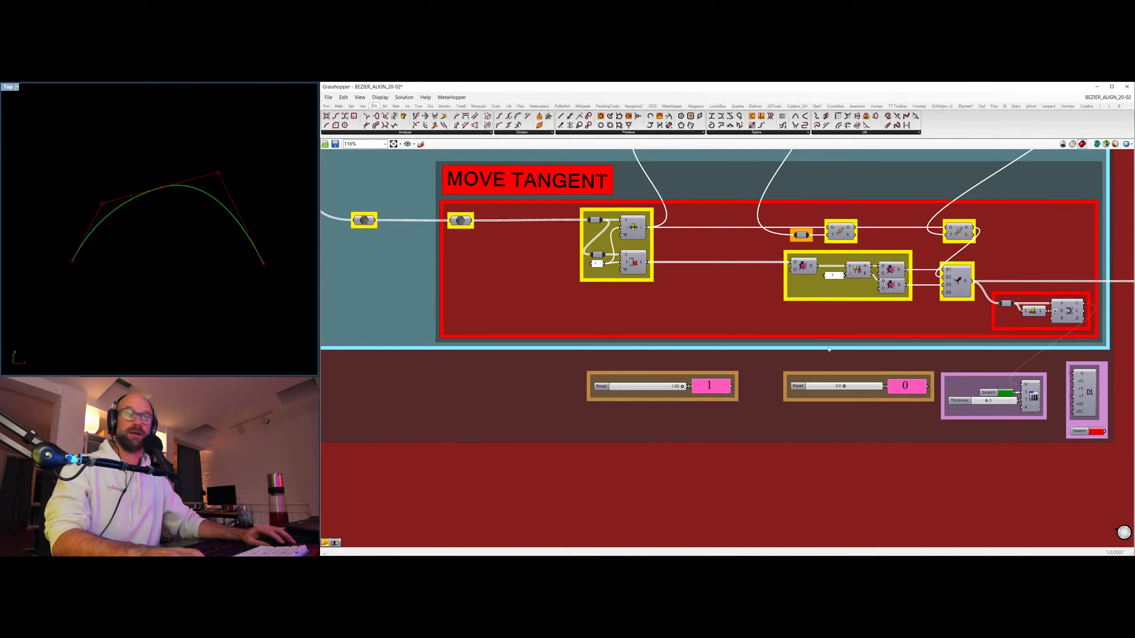
left_click_drag(844, 387, 819, 386)
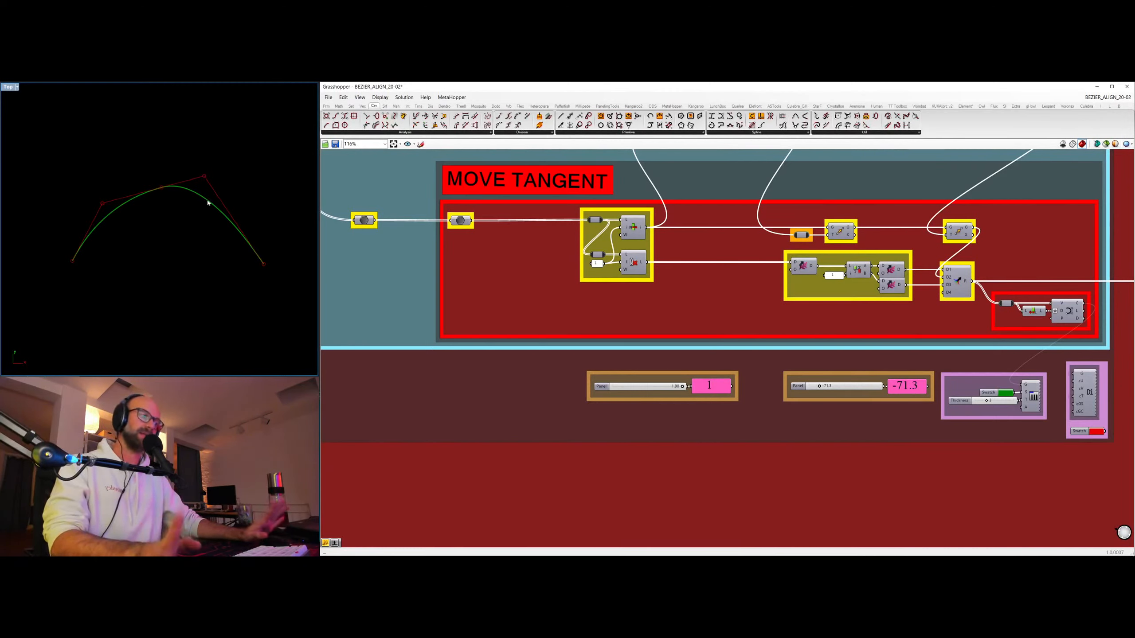
Turn on the curvature comb preview below the ALIGN CURVATURE group and frame the combs in the viewport.
scroll(819, 270, "down", 6)
right_click_drag(924, 349, 427, 347)
scroll(677, 380, "up", 4)
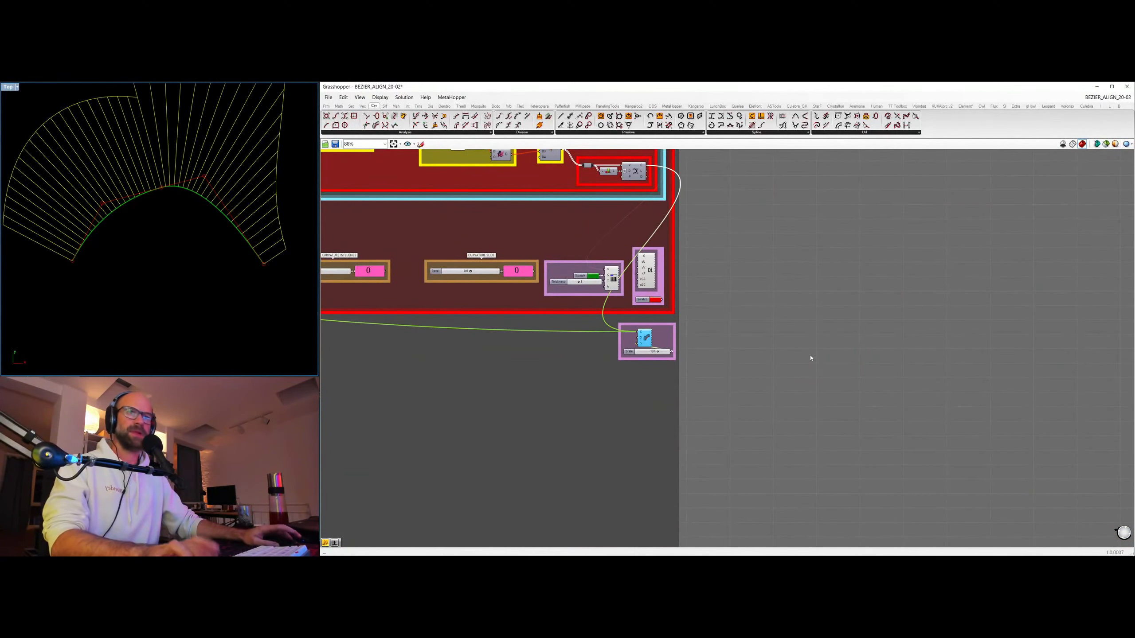
scroll(202, 212, "down", 7)
right_click_drag(202, 212, 202, 247)
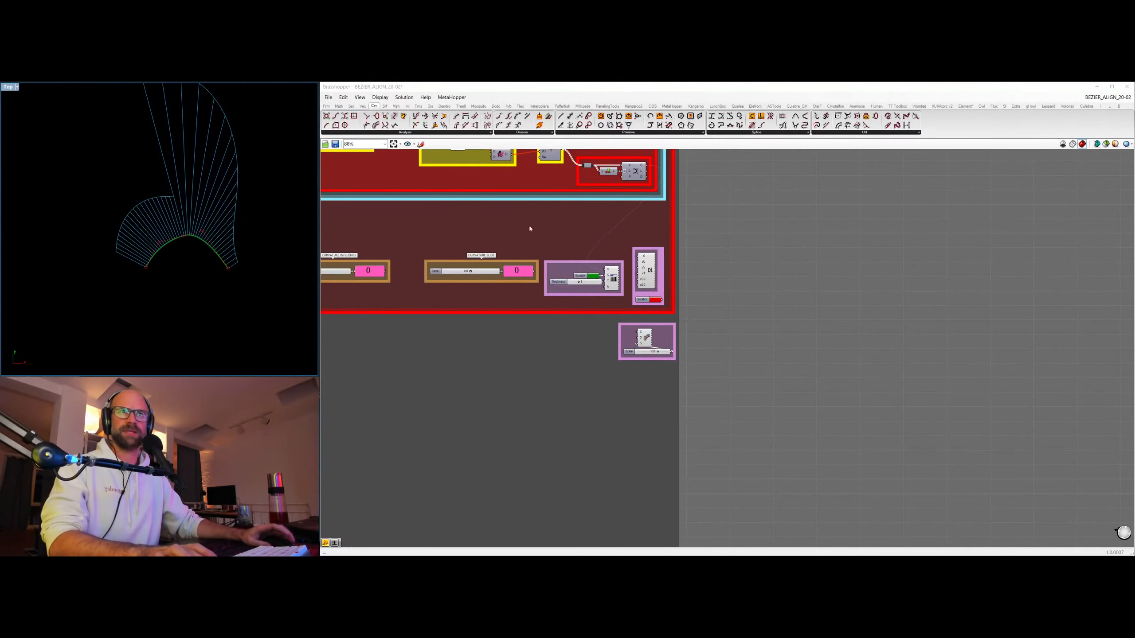
Reset both the influence and the slide value of the ALIGN TANGENT group to 0.
scroll(528, 225, "down", 5)
right_click_drag(517, 322, 1026, 330)
scroll(797, 273, "up", 6)
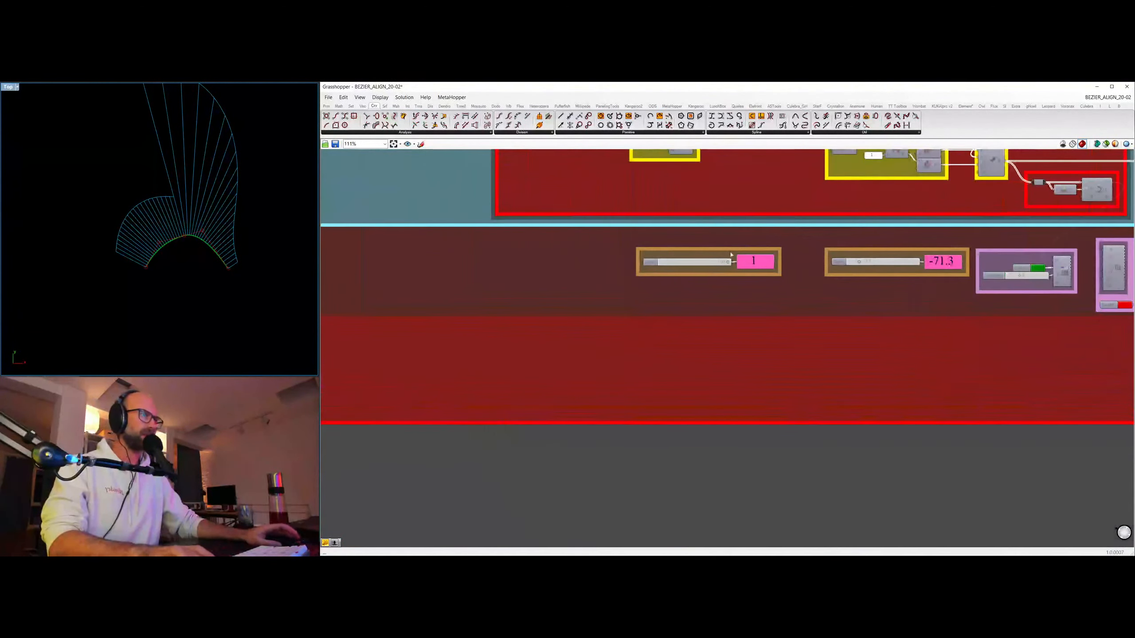
left_click_drag(729, 263, 662, 262)
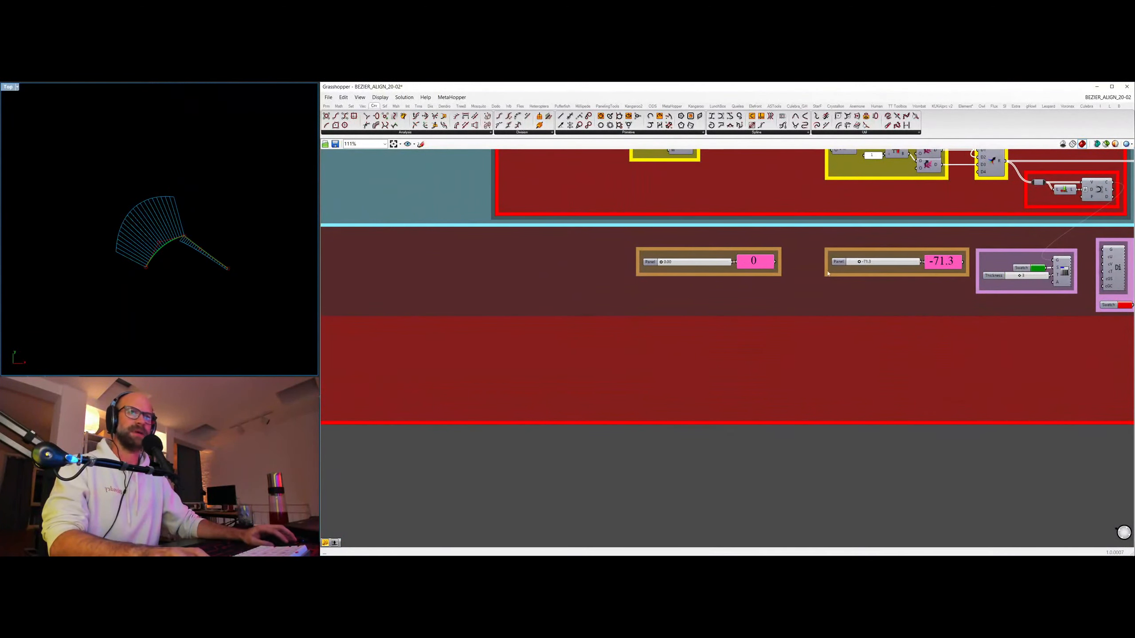
left_click_drag(859, 262, 883, 262)
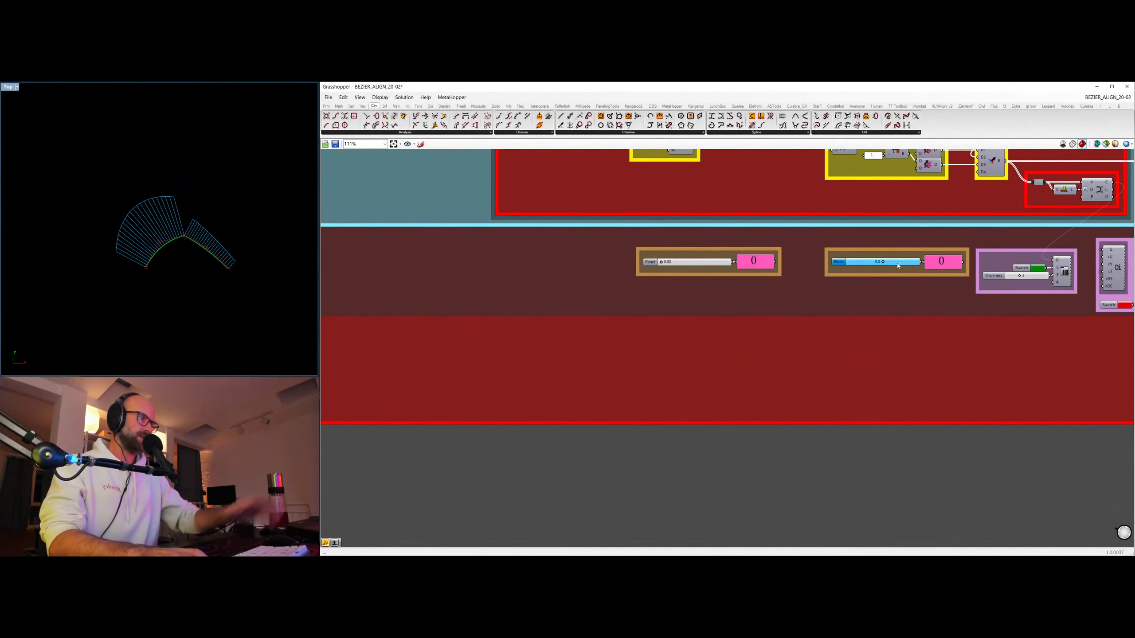
Inspect the combs at the curve joint, then set the tangent influence to 1.00 and inspect the joint again.
scroll(202, 249, "up", 4)
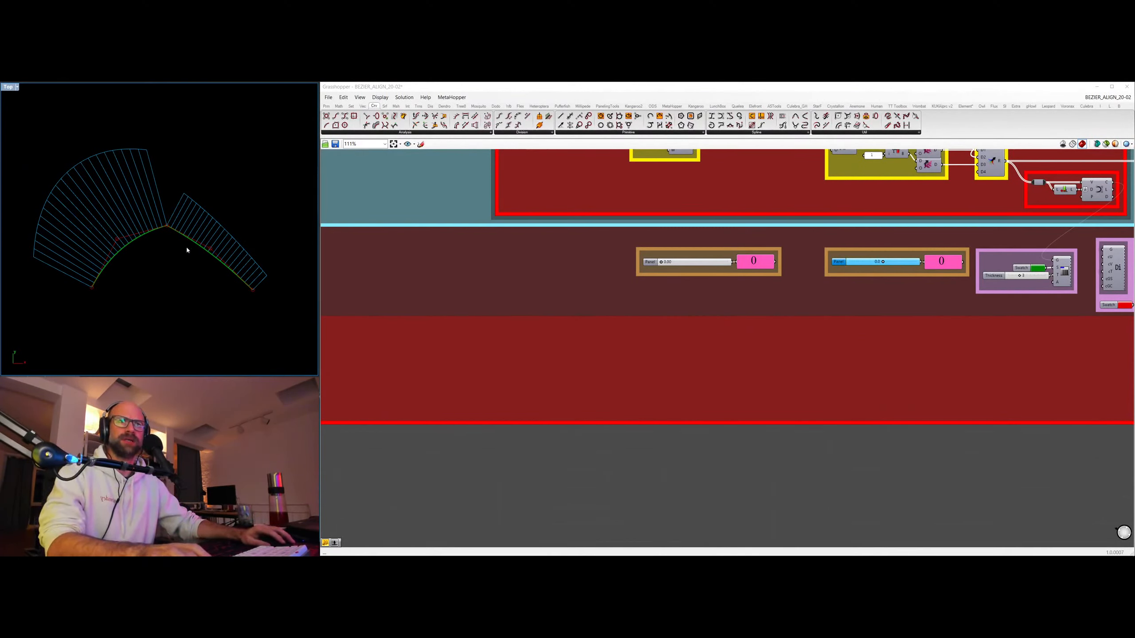
right_click_drag(155, 255, 163, 272)
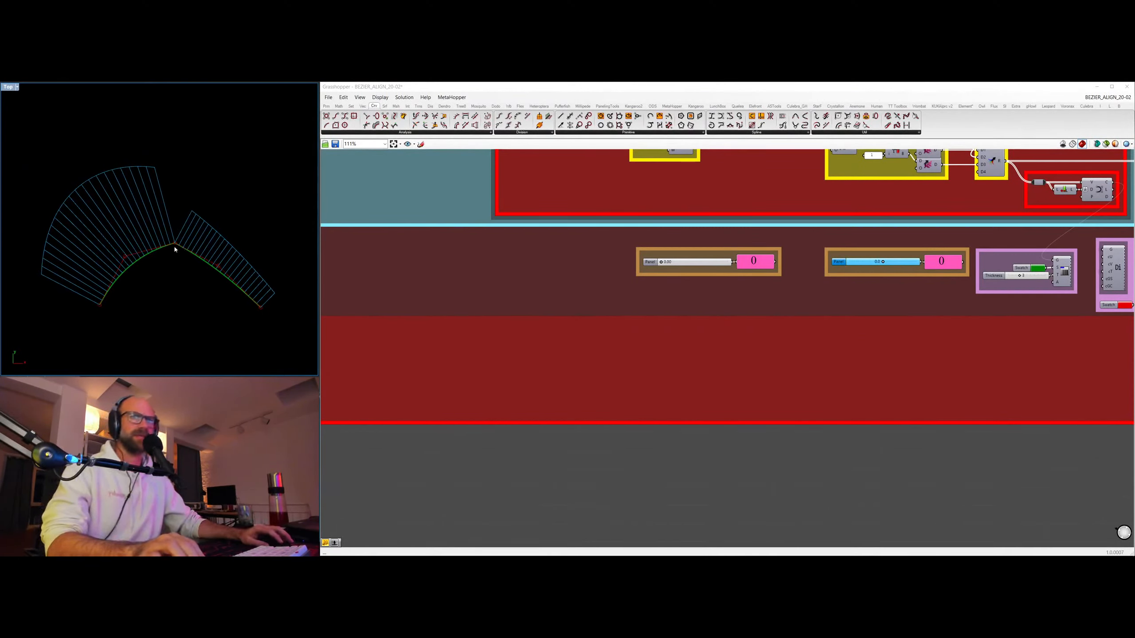
scroll(172, 245, "up", 4)
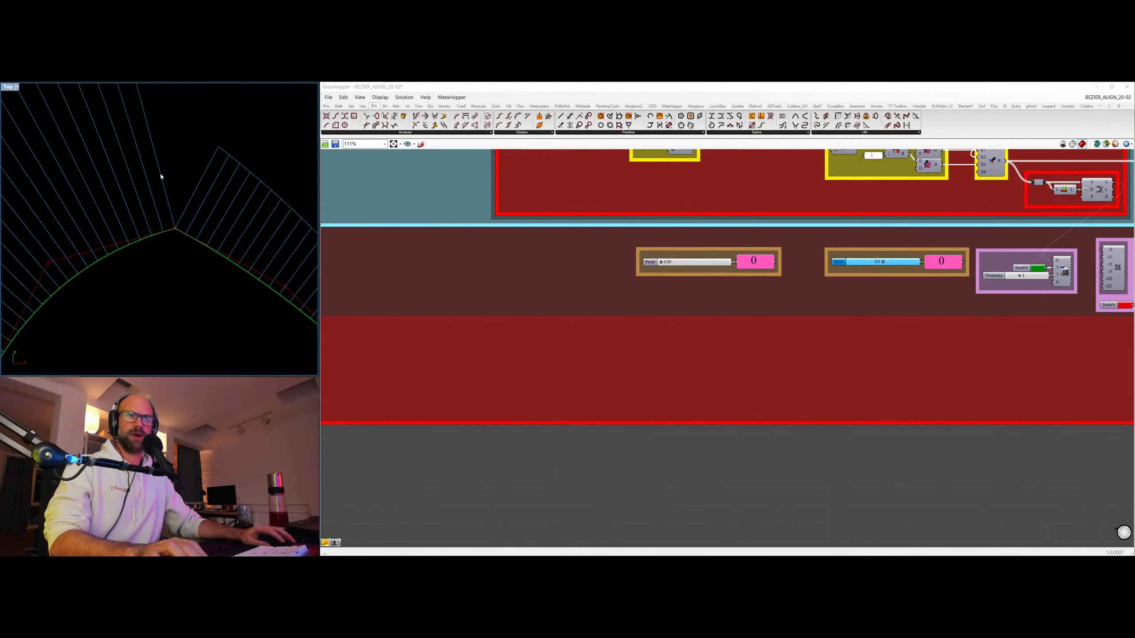
scroll(174, 230, "down", 5)
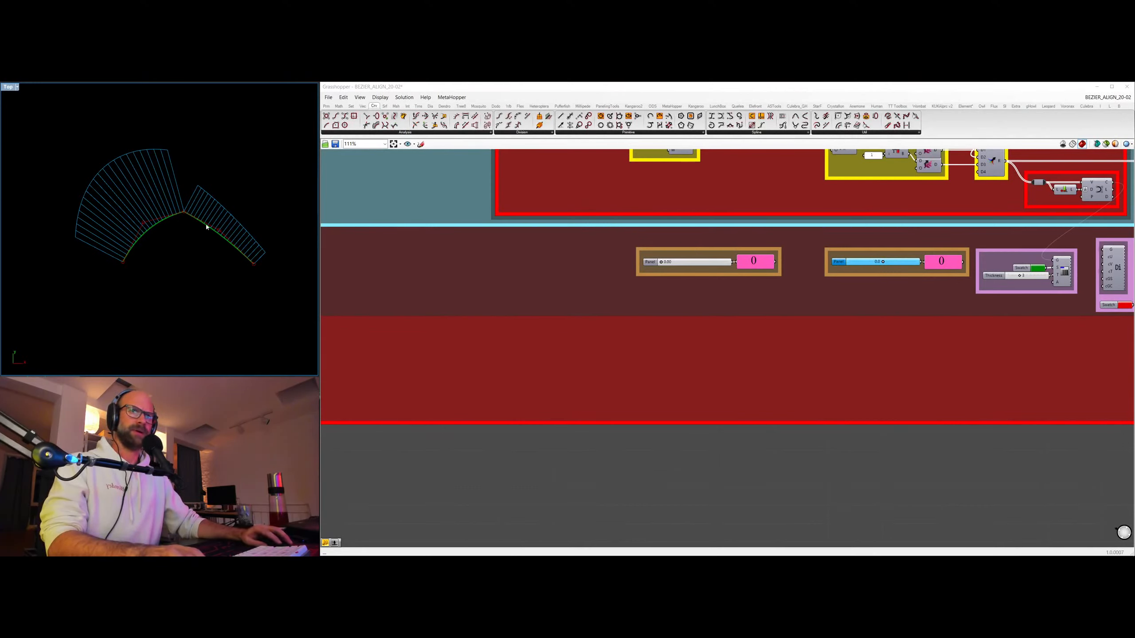
left_click_drag(661, 262, 702, 259)
left_click_drag(718, 255, 735, 253)
scroll(208, 154, "down", 2)
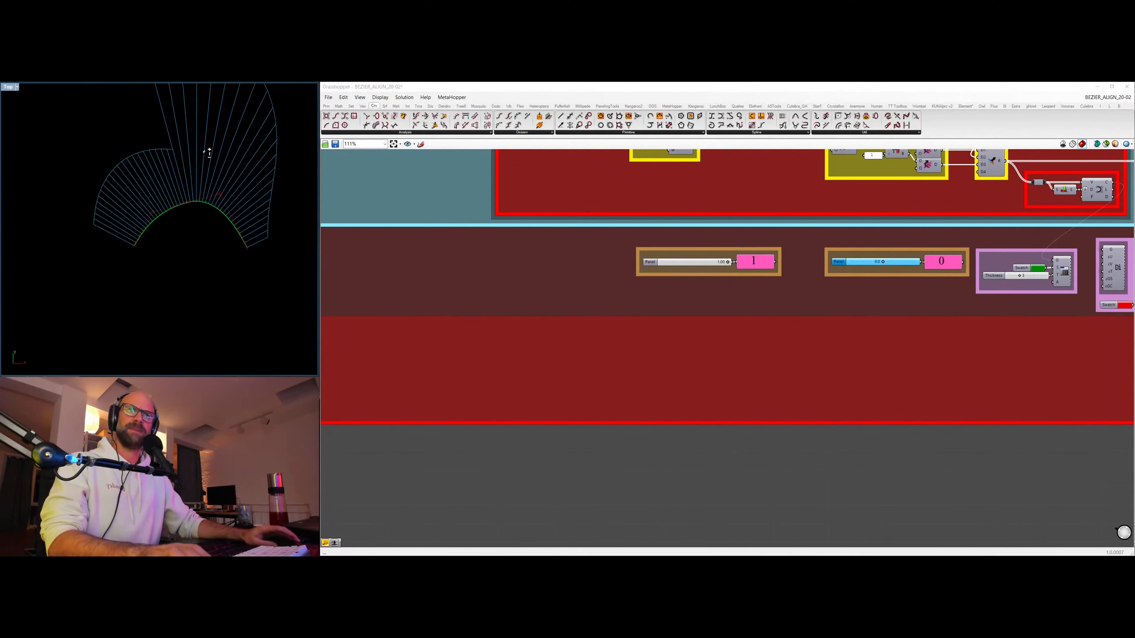
right_click_drag(209, 179, 210, 268)
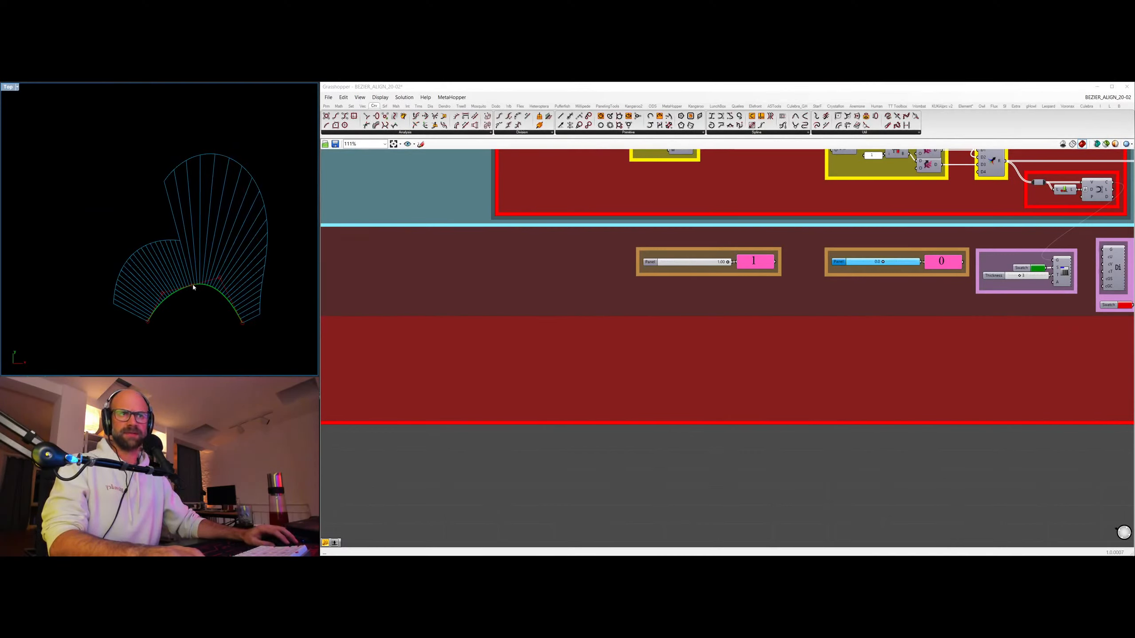
scroll(193, 285, "up", 2)
scroll(165, 244, "up", 1)
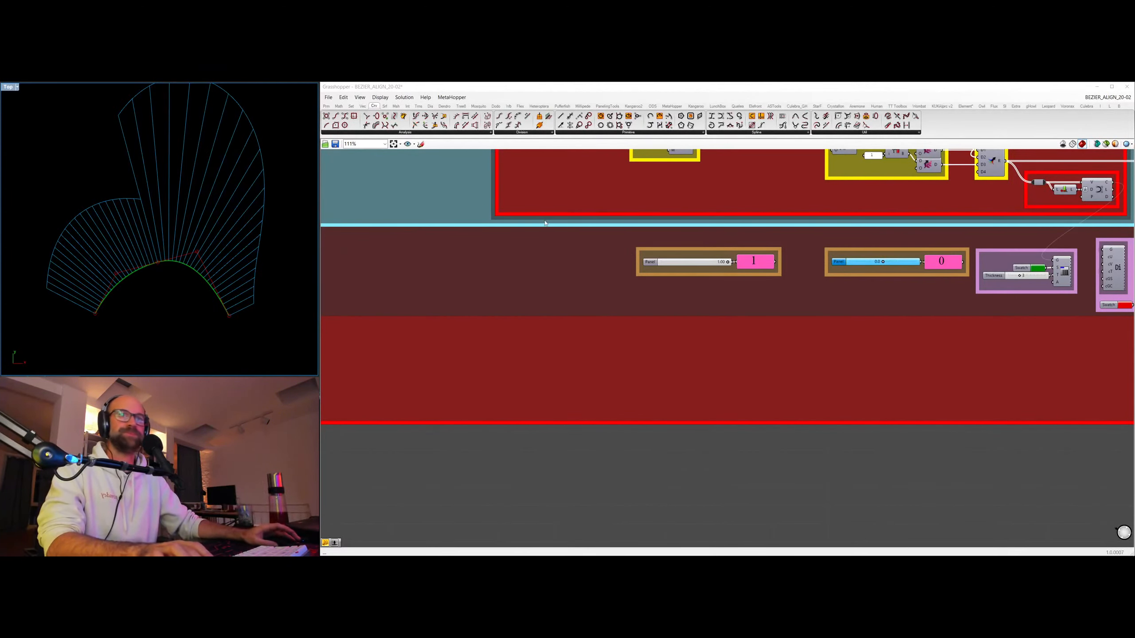
Turn off the curvature comb preview below the ALIGN CURVATURE group and frame the aligned curves in the viewport.
scroll(545, 222, "down", 3)
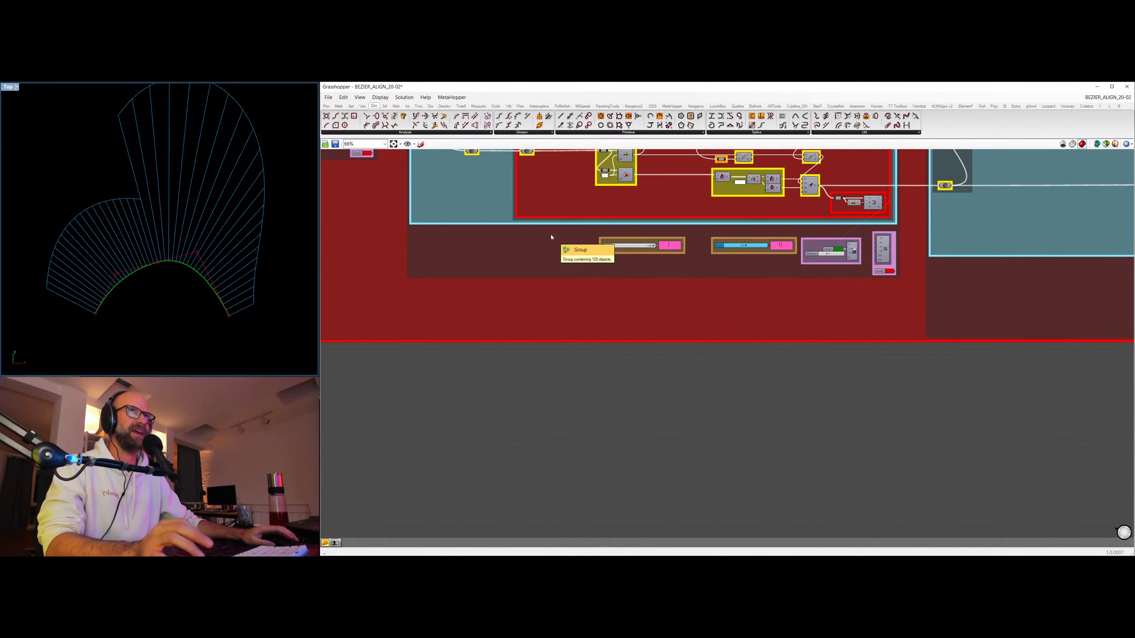
right_click_drag(639, 188, 653, 282)
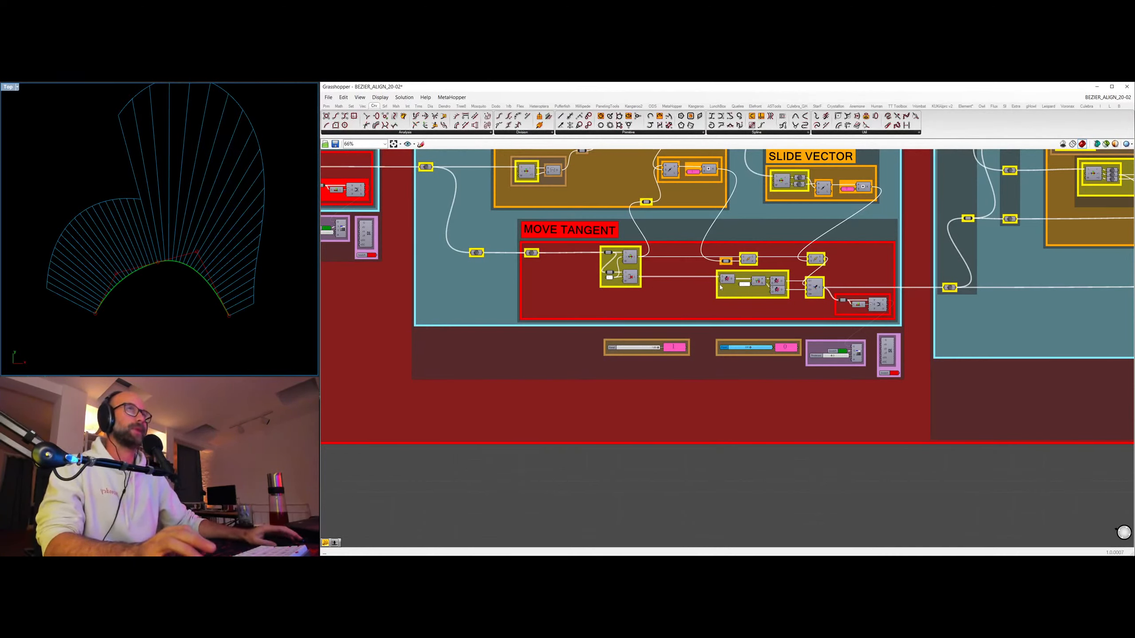
scroll(759, 206, "down", 3)
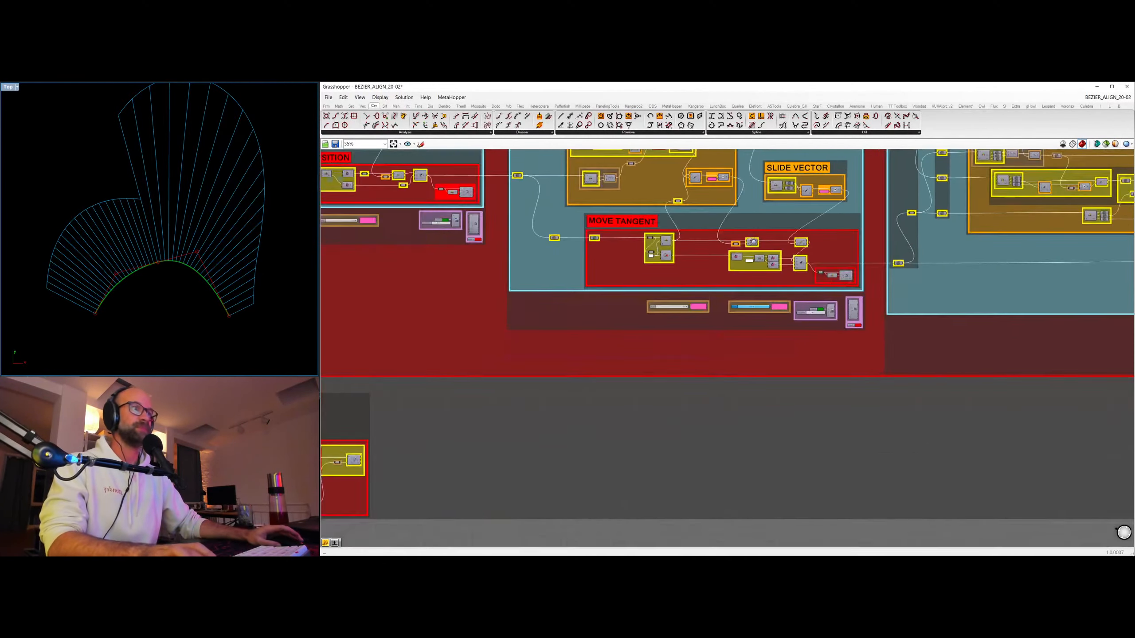
scroll(687, 342, "down", 3)
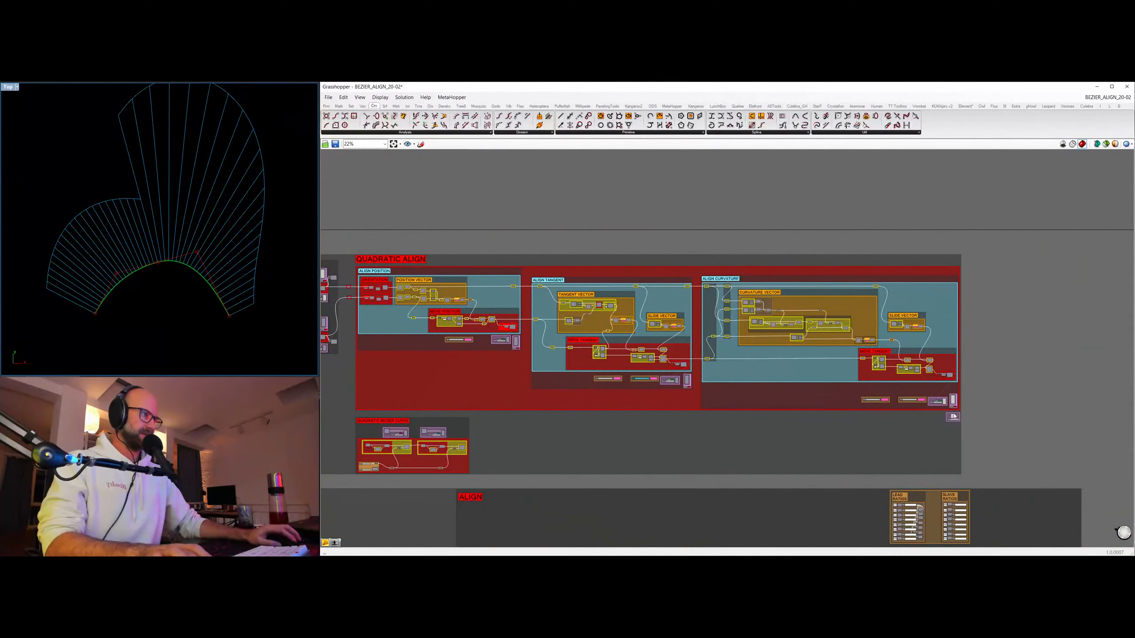
left_click(952, 418)
key("ctrl+q")
left_click(1021, 428)
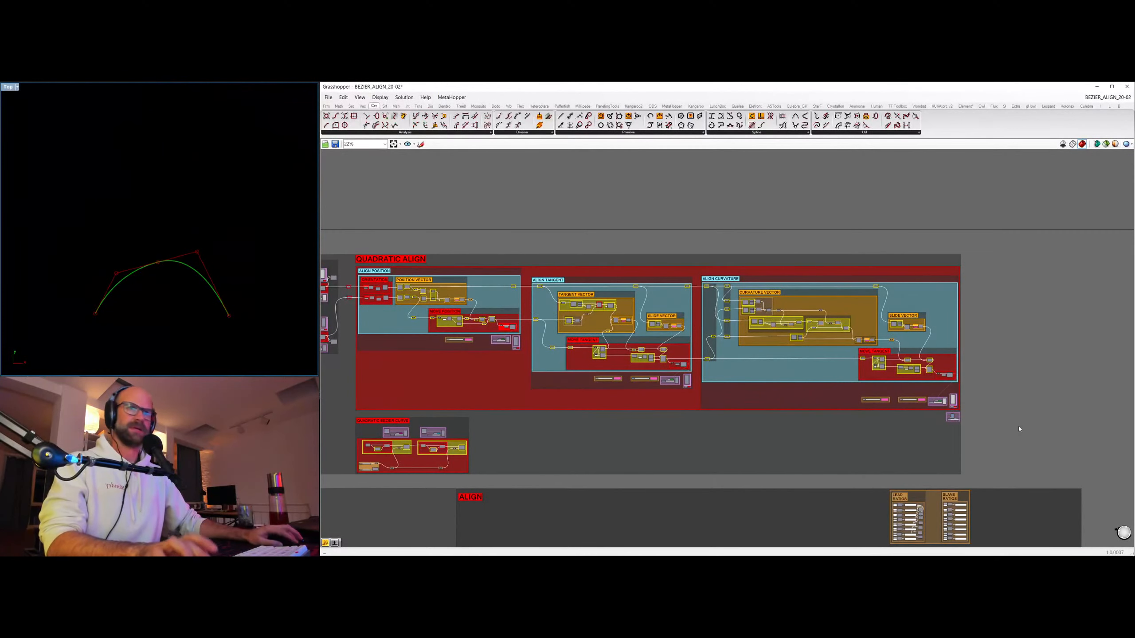
right_click_drag(209, 290, 220, 255, "ctrl")
right_click_drag(166, 246, 152, 197)
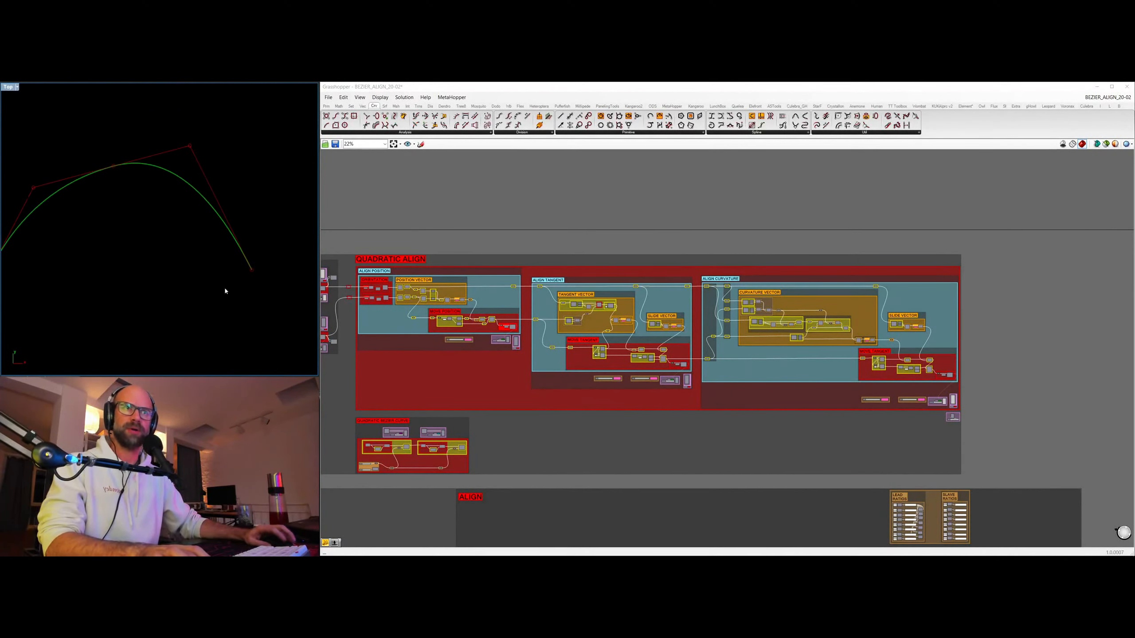
mouse_move(225, 287)
right_mouse_down()
mouse_move(245, 292)
mouse_move(233, 289)
right_mouse_up()
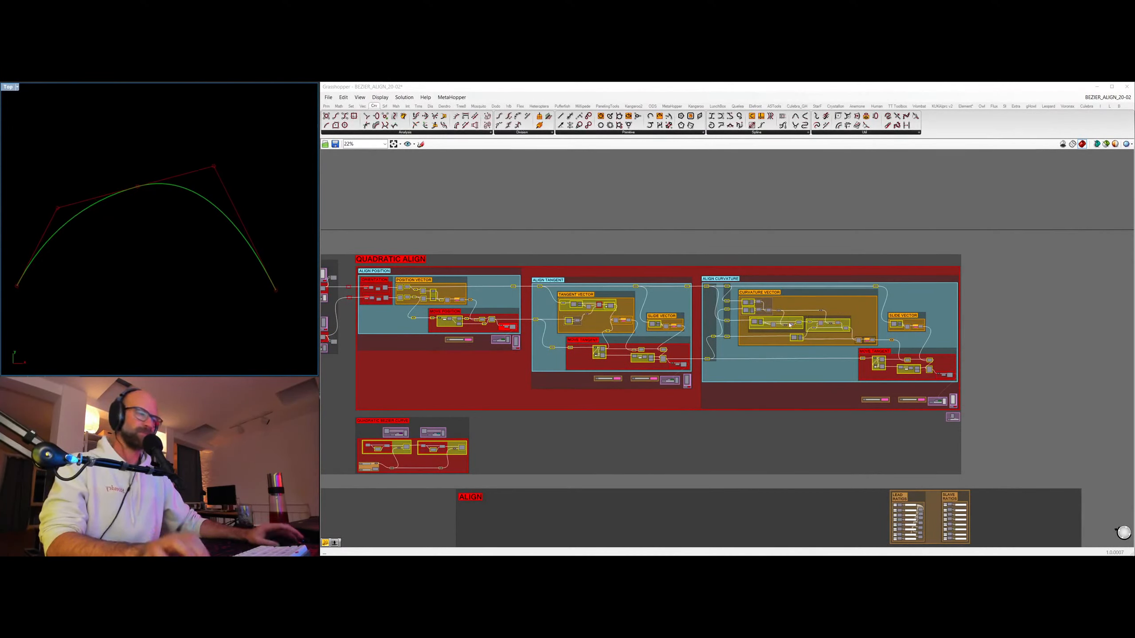
Turn off the second curve's control polygon and curve previews below the ALIGN CURVATURE group and frame the first curve in the viewport.
left_click(951, 404)
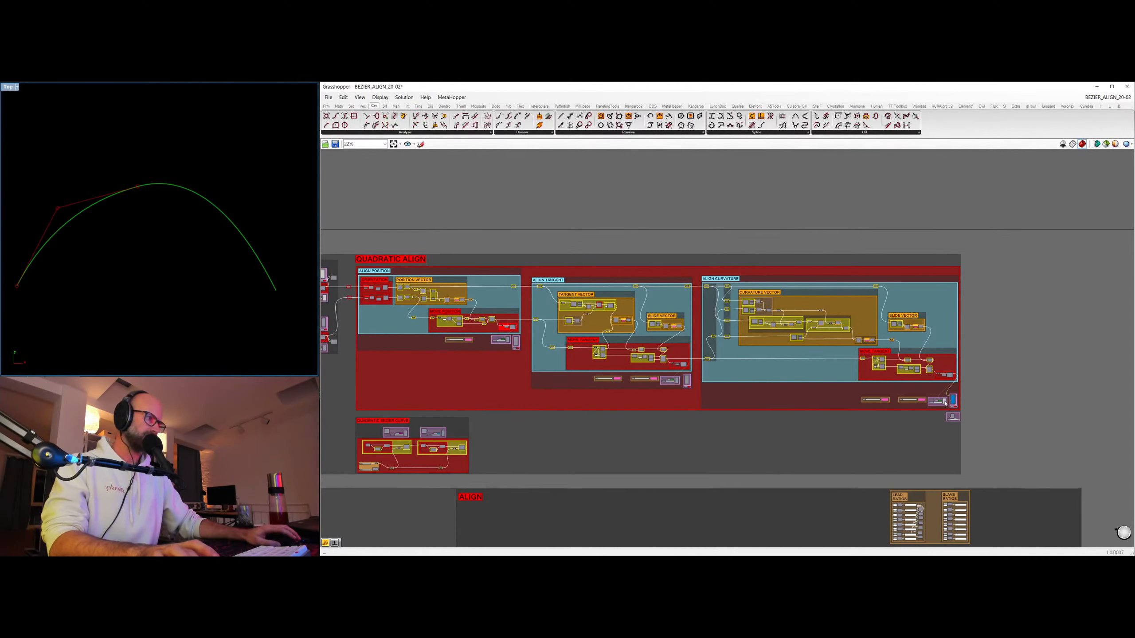
left_click(945, 402)
key("ctrl+q")
right_click_drag(632, 339, 893, 254)
right_click_drag(132, 220, 178, 200)
scroll(184, 263, "up", 3)
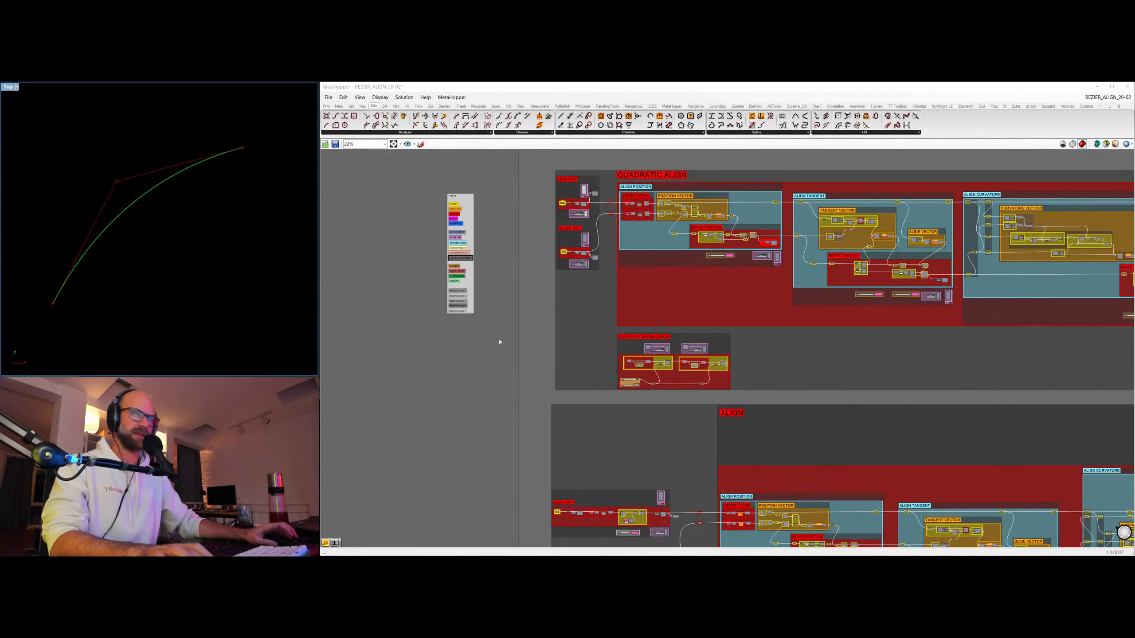
Turn on the magenta and teal construction-line previews above the QUADRATIC BEZIER CURVE group and frame that group.
left_click(667, 350)
key("ctrl+q")
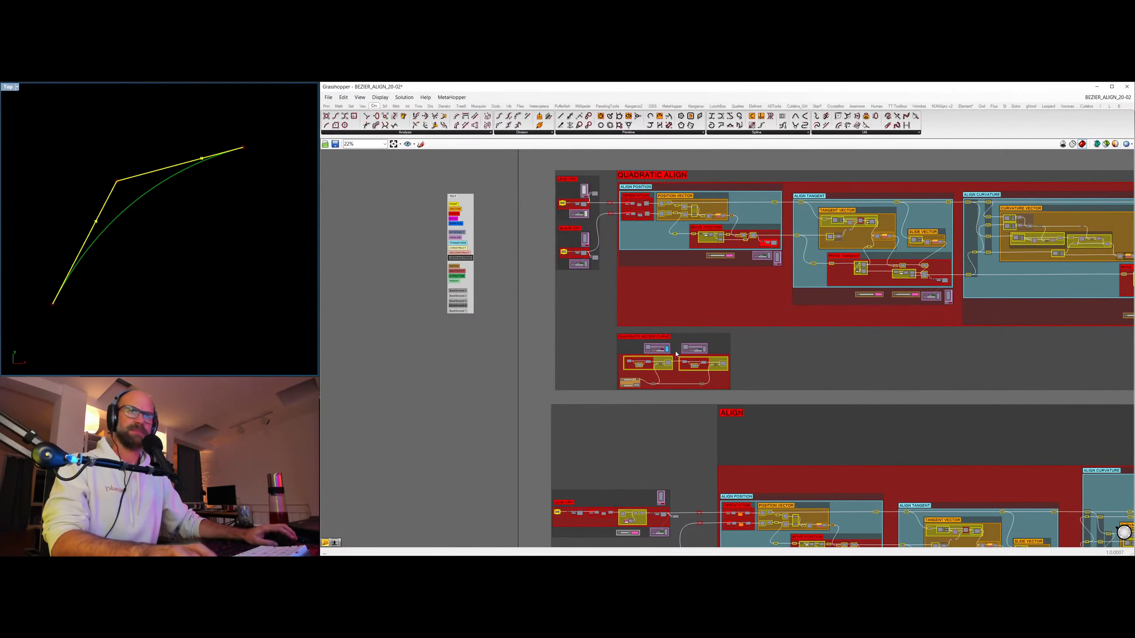
left_click(704, 350)
key("ctrl+q")
left_click(200, 258)
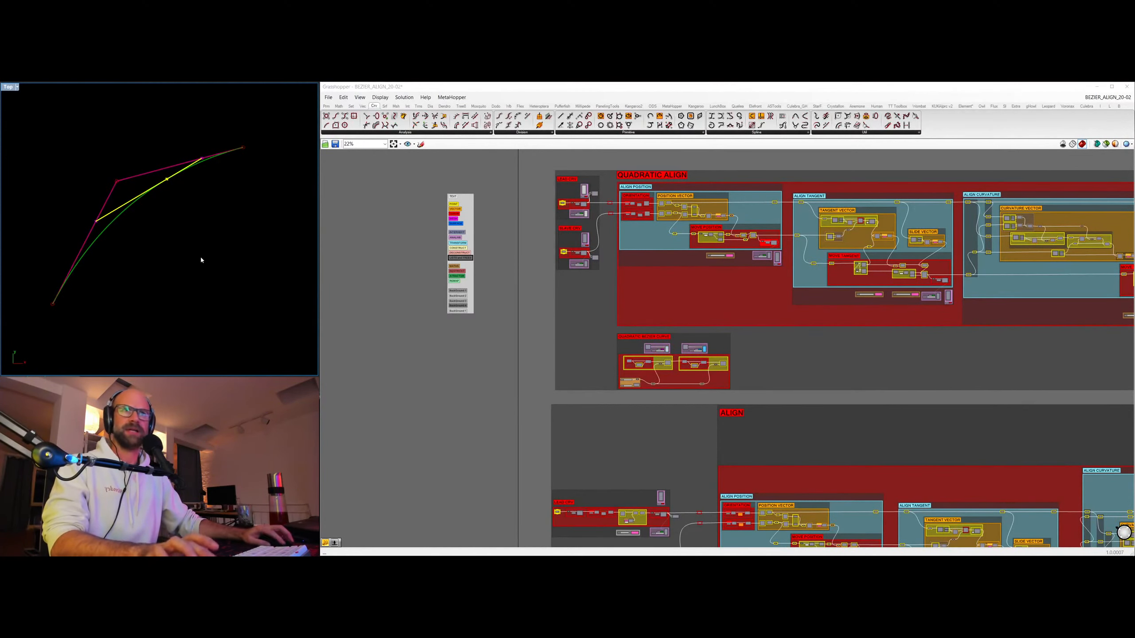
left_click(494, 393)
scroll(190, 222, "up", 1)
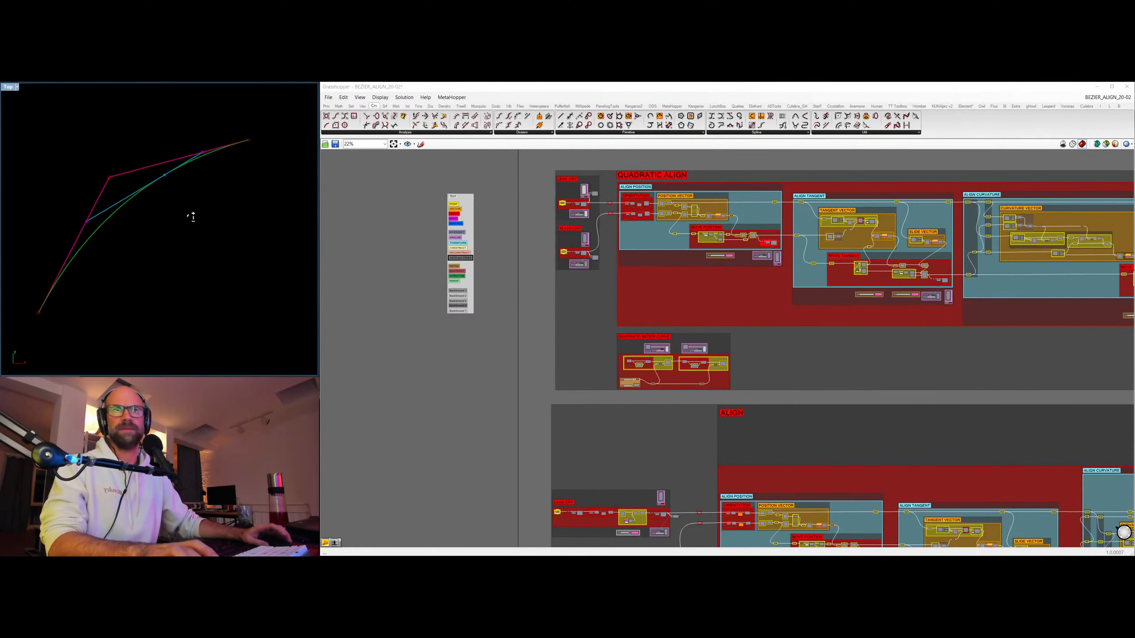
scroll(653, 366, "up", 3)
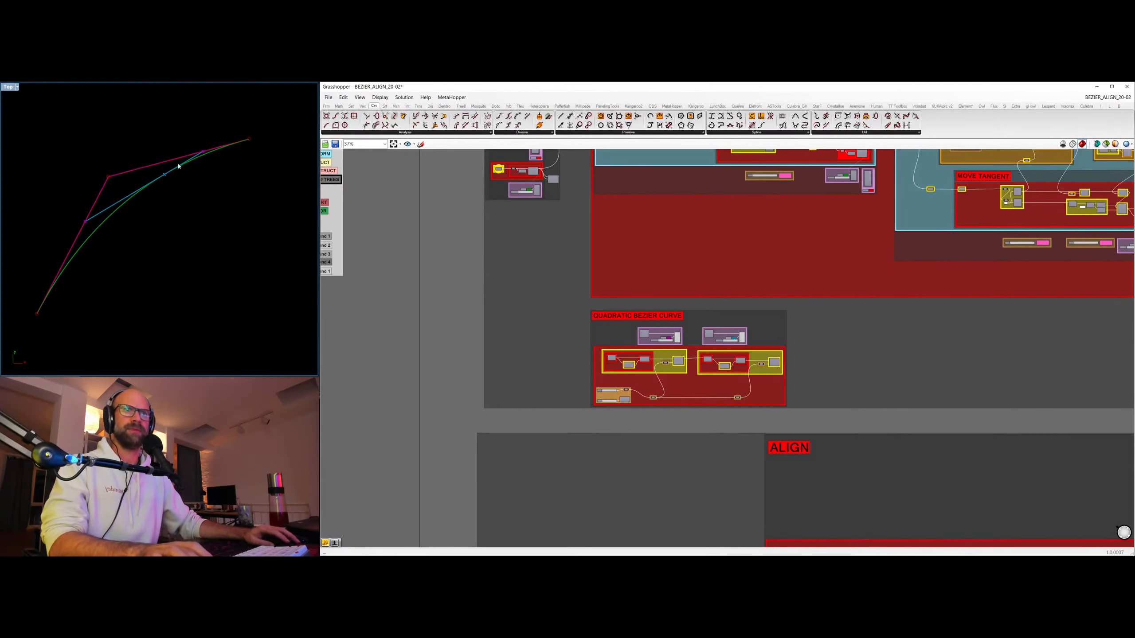
scroll(612, 389, "up", 5)
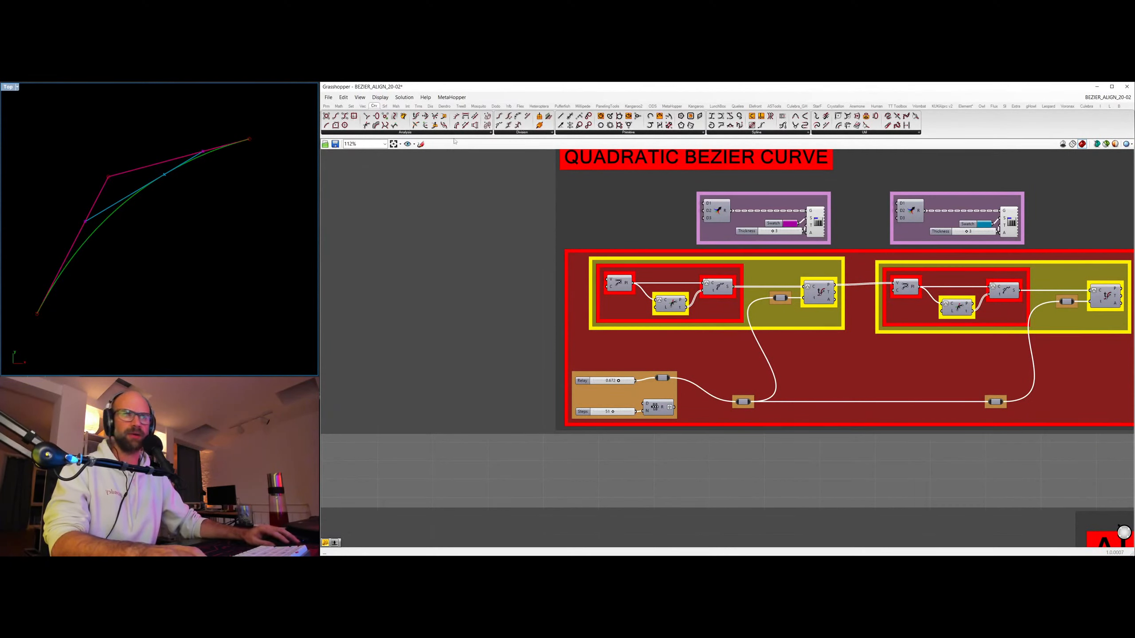
mouse_move(619, 381)
left_mouse_down()
mouse_move(599, 381)
mouse_move(634, 377)
mouse_move(600, 380)
mouse_move(624, 373)
mouse_move(619, 380)
left_mouse_up()
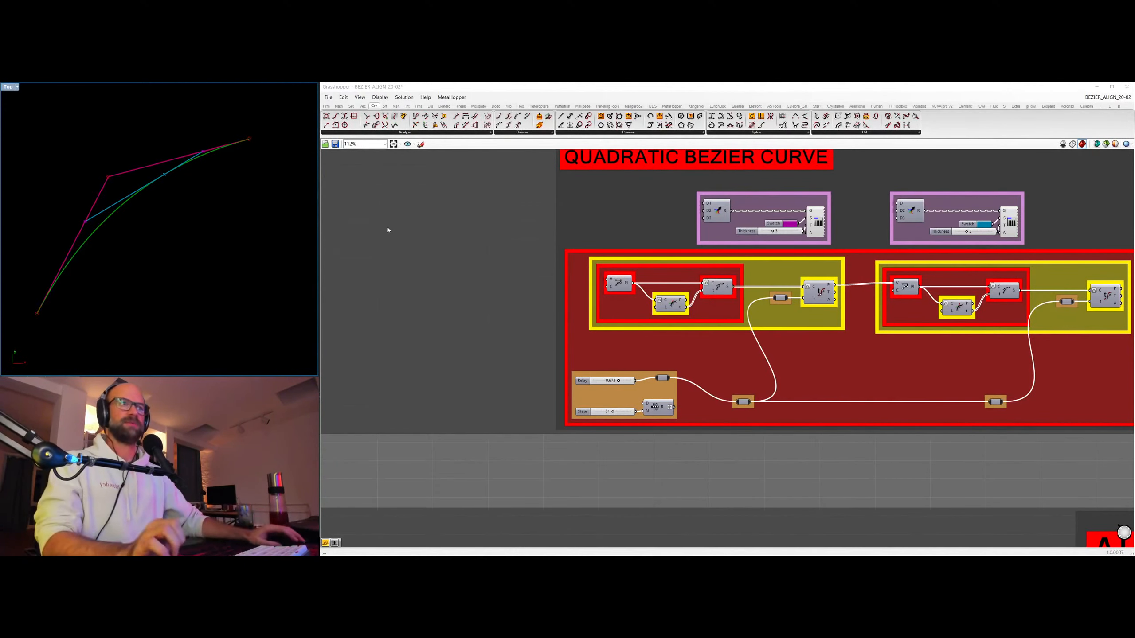
Capture the viewport with the Snipping Tool and save it as Capture.JPG in the graph folder, replacing the existing file.
key("super+shift+s")
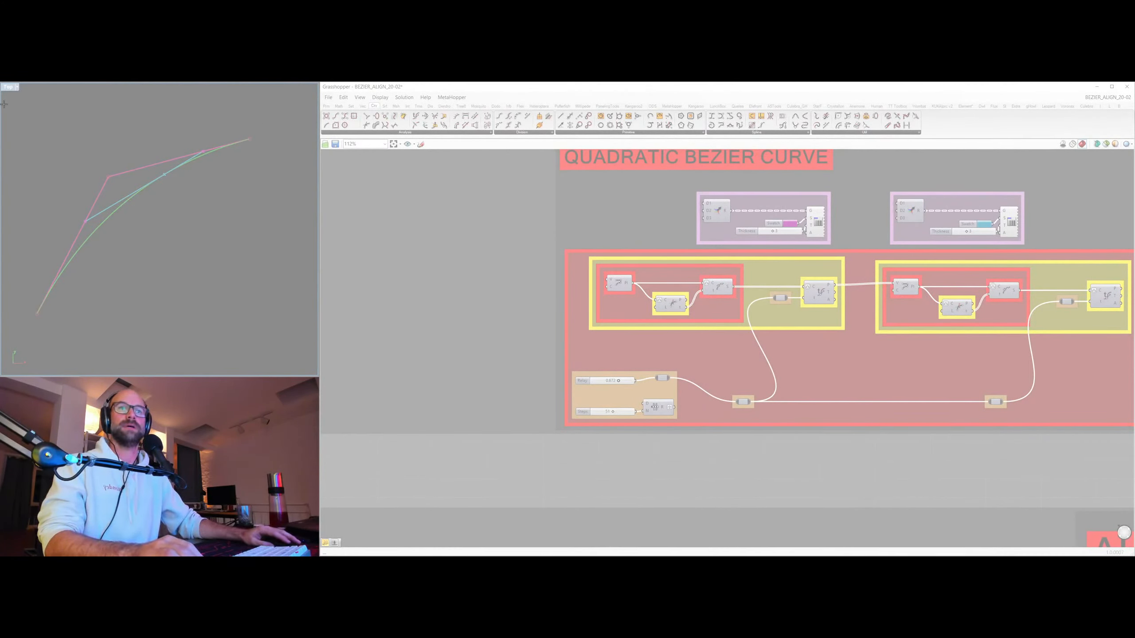
left_click_drag(8, 96, 316, 353)
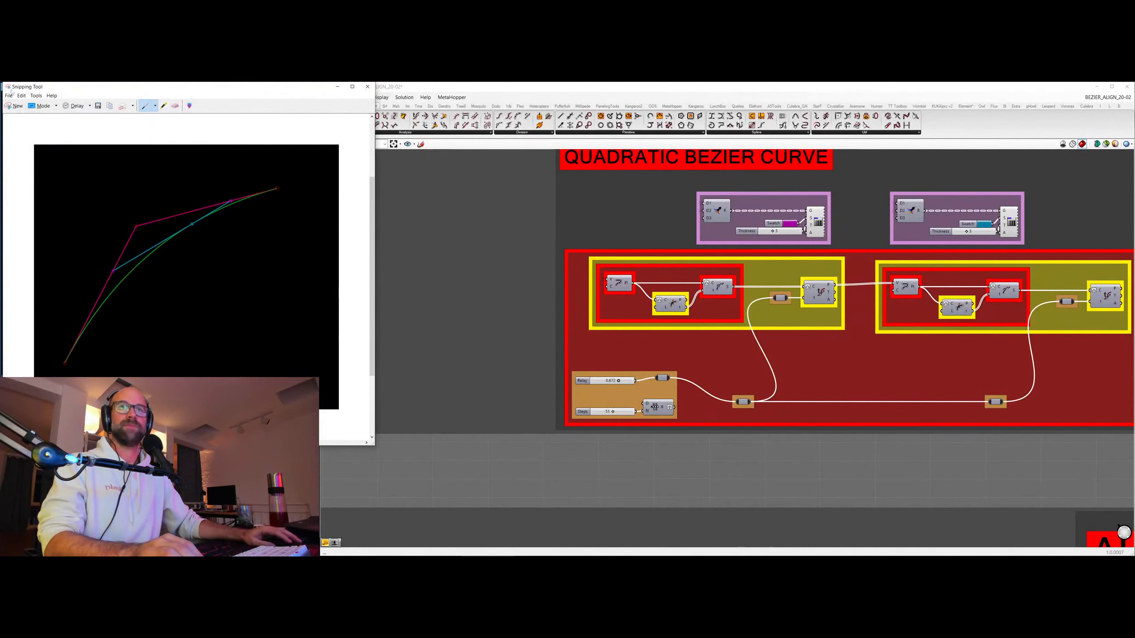
left_click(10, 99)
left_click(18, 114)
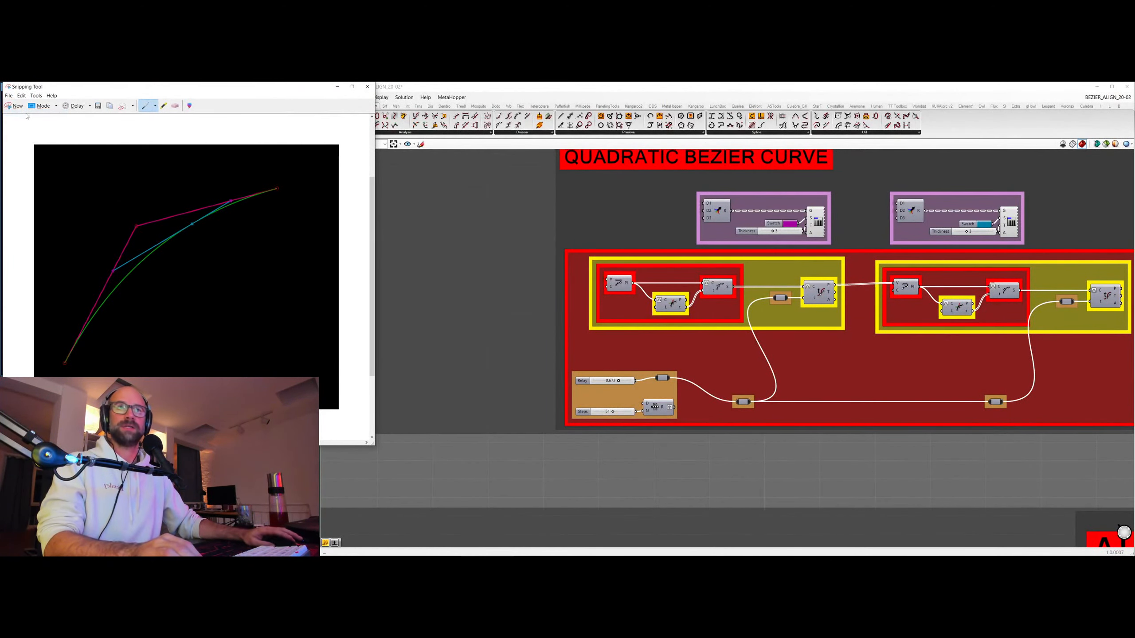
left_click(343, 326)
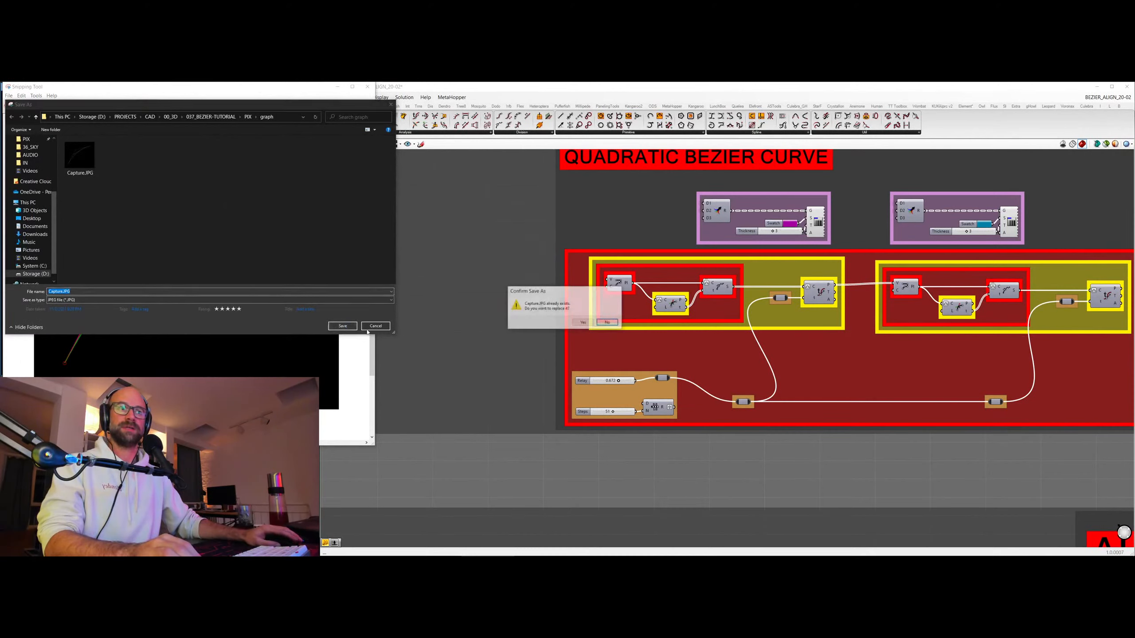
left_click(584, 322)
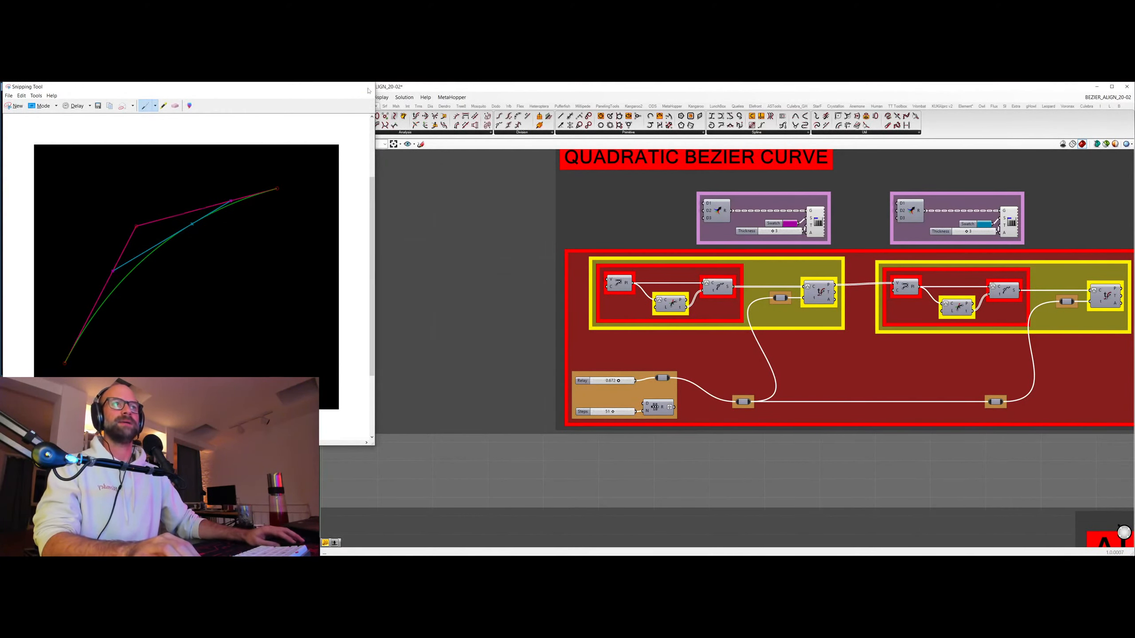
left_click(367, 86)
Switch to the graph folder in File Explorer and check the saved Capture.JPG in the photo viewer.
key("alt+Tab")
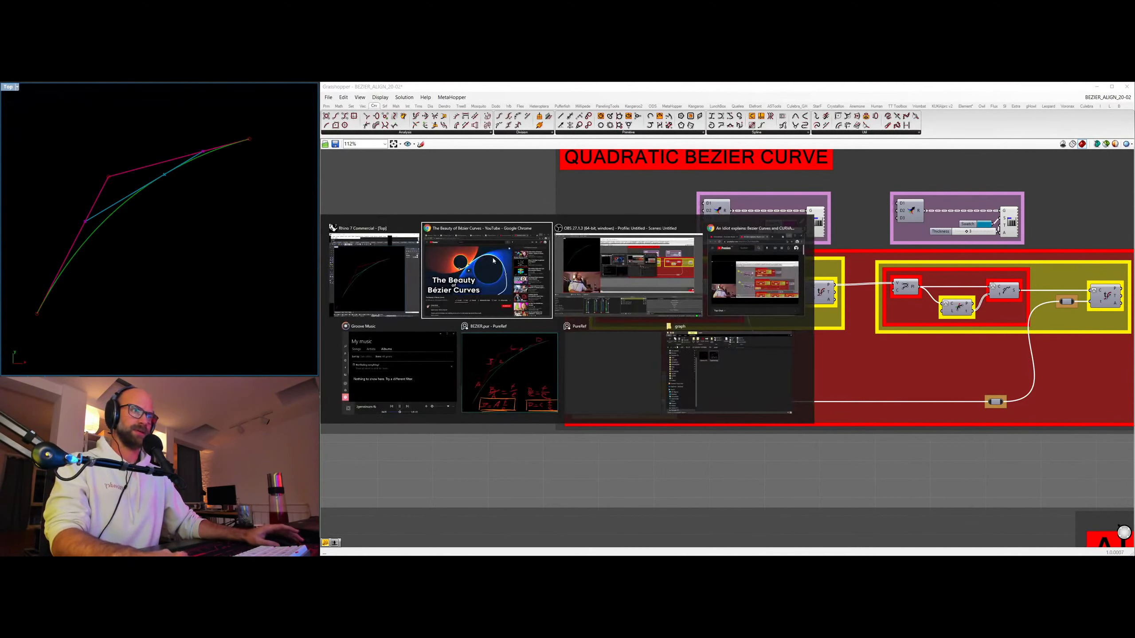
left_click(646, 390)
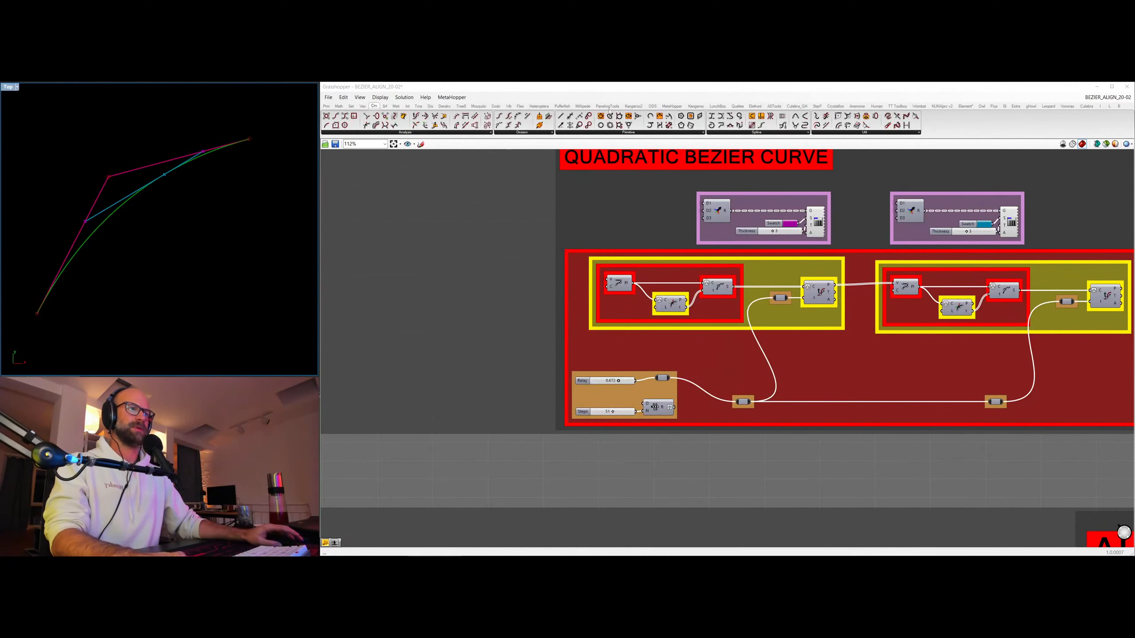
key("alt+Tab")
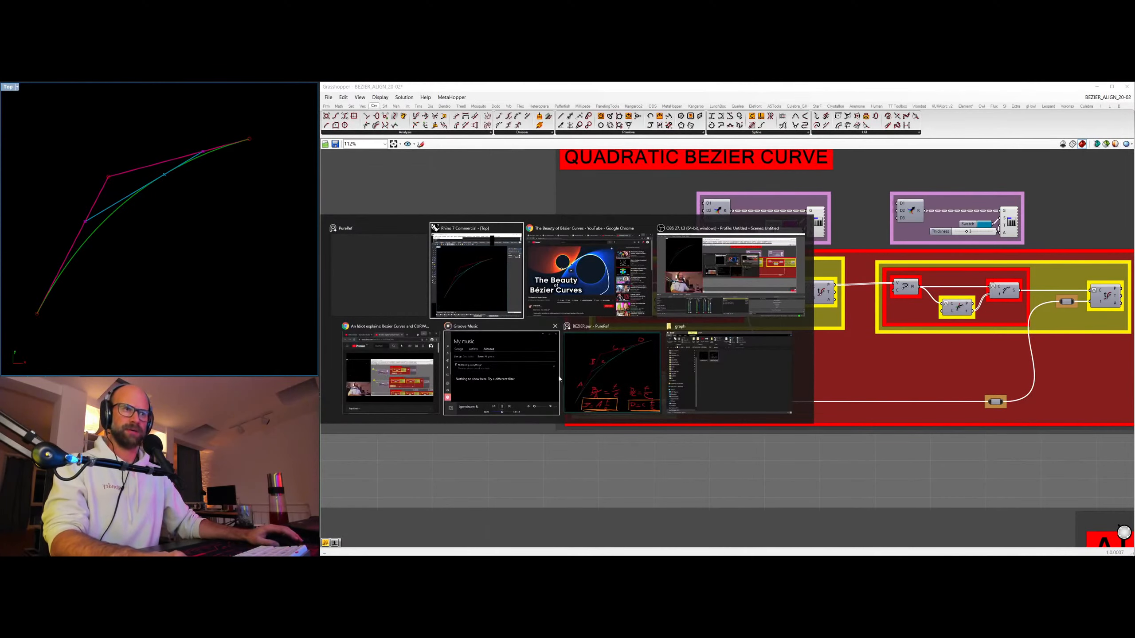
left_click(747, 384)
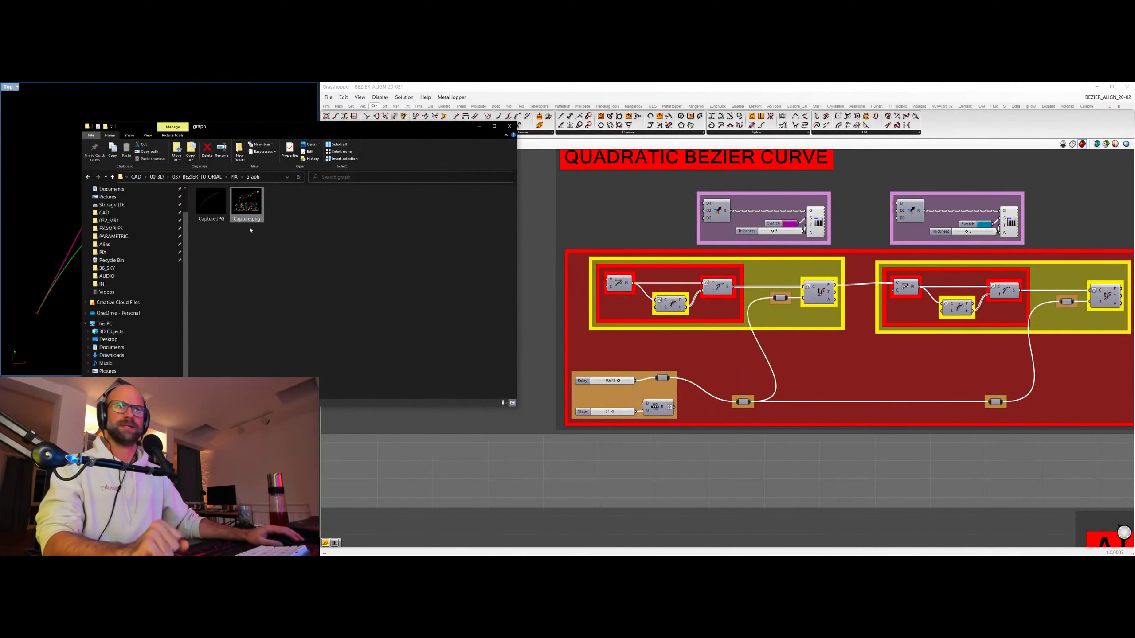
double_click(211, 204)
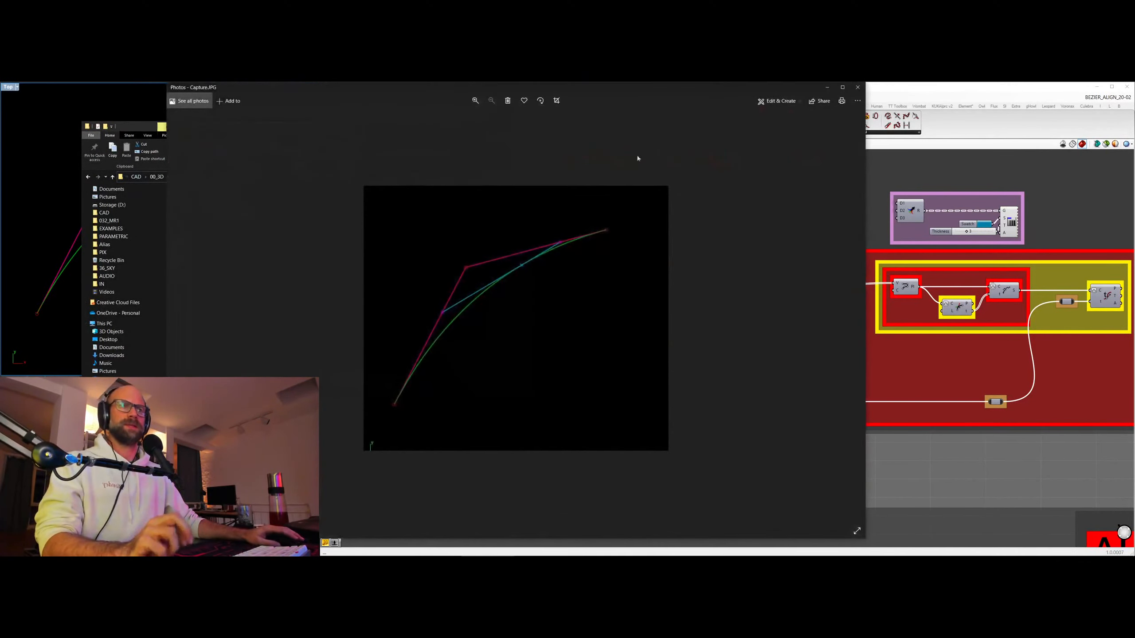
left_click(857, 87)
Open Capture.JPG in Paint 3D at 150% zoom and mark the evaluated curve point with a short blue stroke.
right_click(205, 194)
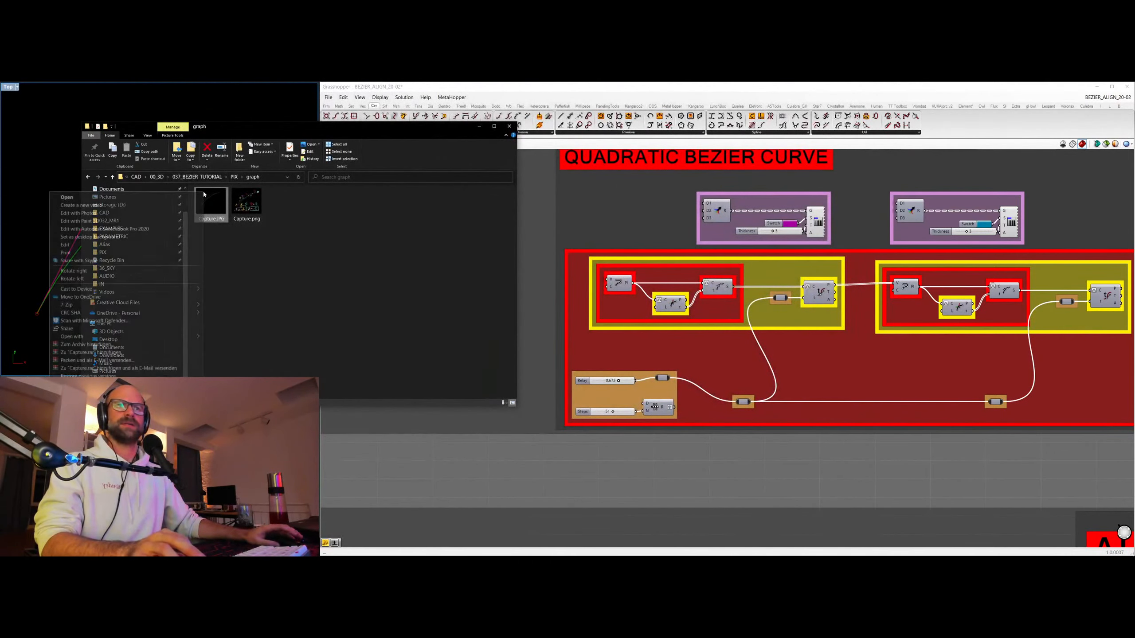
left_click(104, 222)
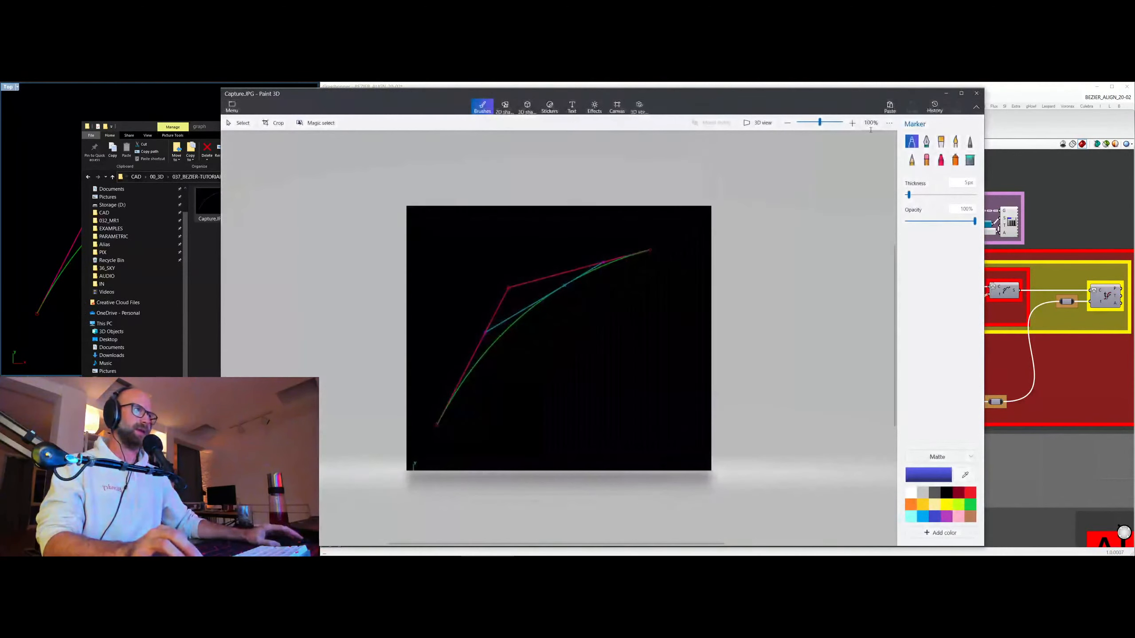
left_click(852, 123)
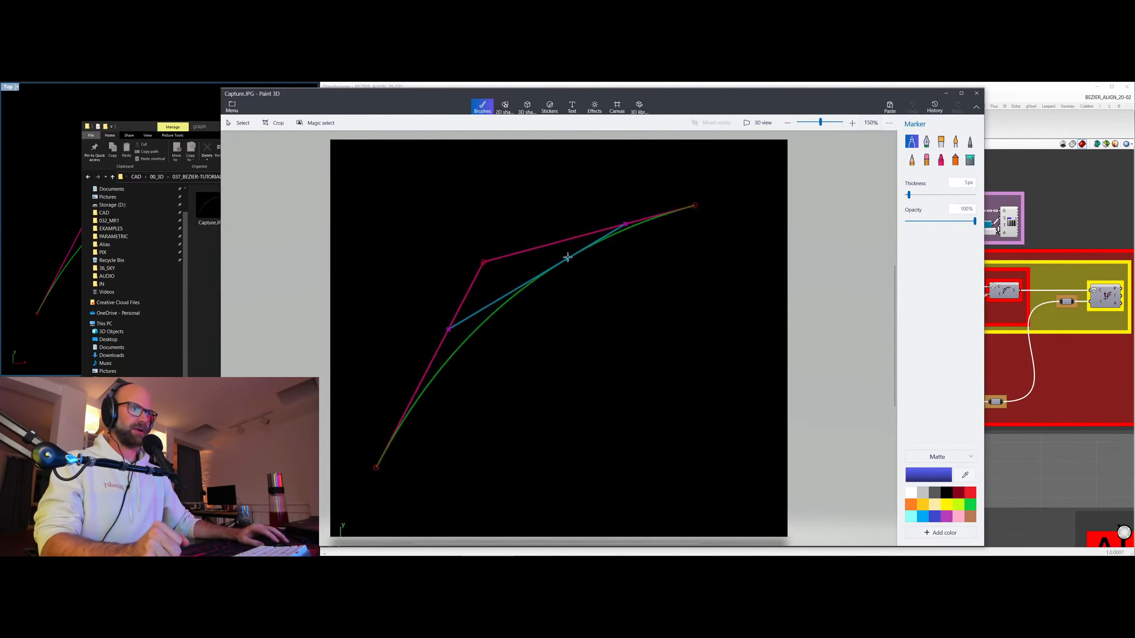
left_click_drag(562, 252, 576, 268)
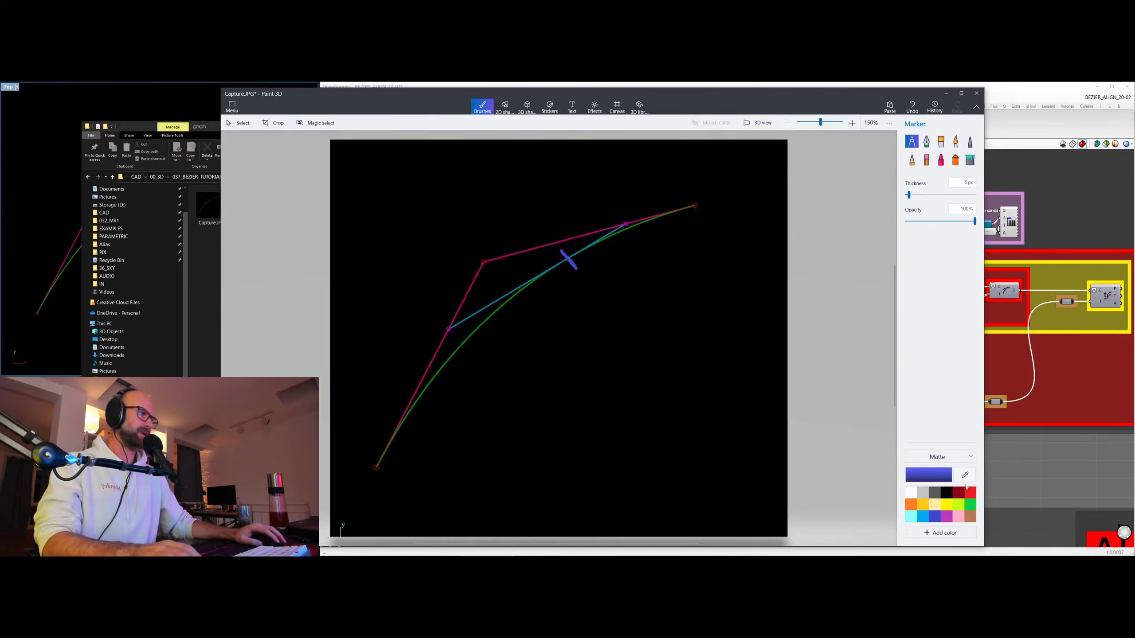
Cover the upper corner of the magenta control polygon outside the teal line using a thicker black marker.
left_click(947, 491)
left_click_drag(909, 195, 941, 195)
mouse_move(490, 256)
left_mouse_down()
mouse_move(452, 311)
mouse_move(520, 247)
mouse_move(598, 212)
mouse_move(570, 232)
mouse_move(603, 222)
left_mouse_up()
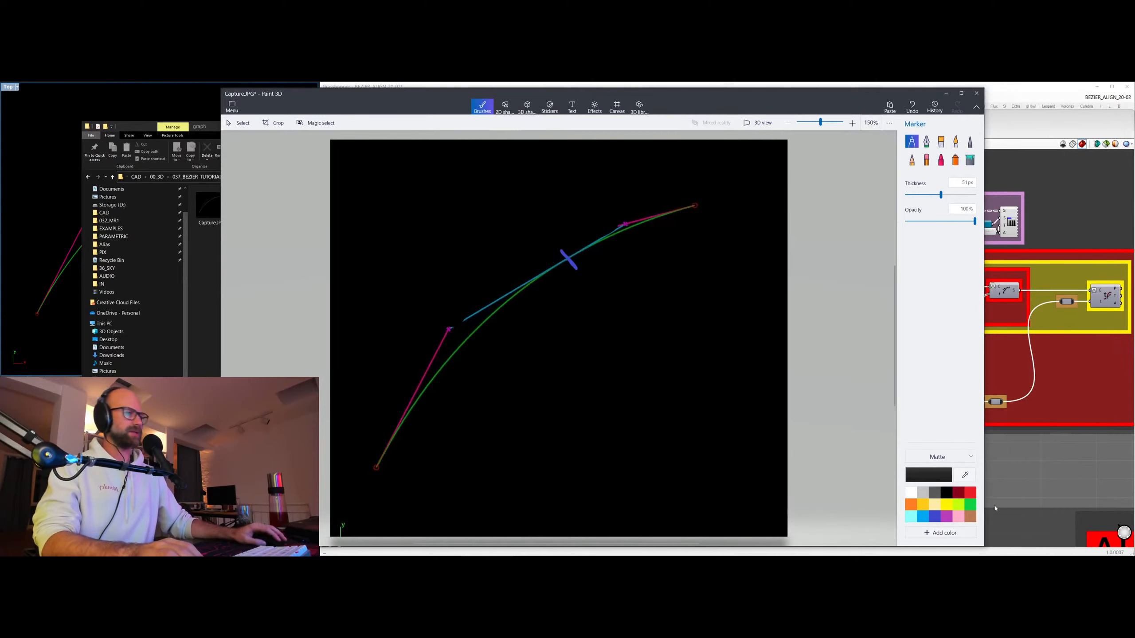
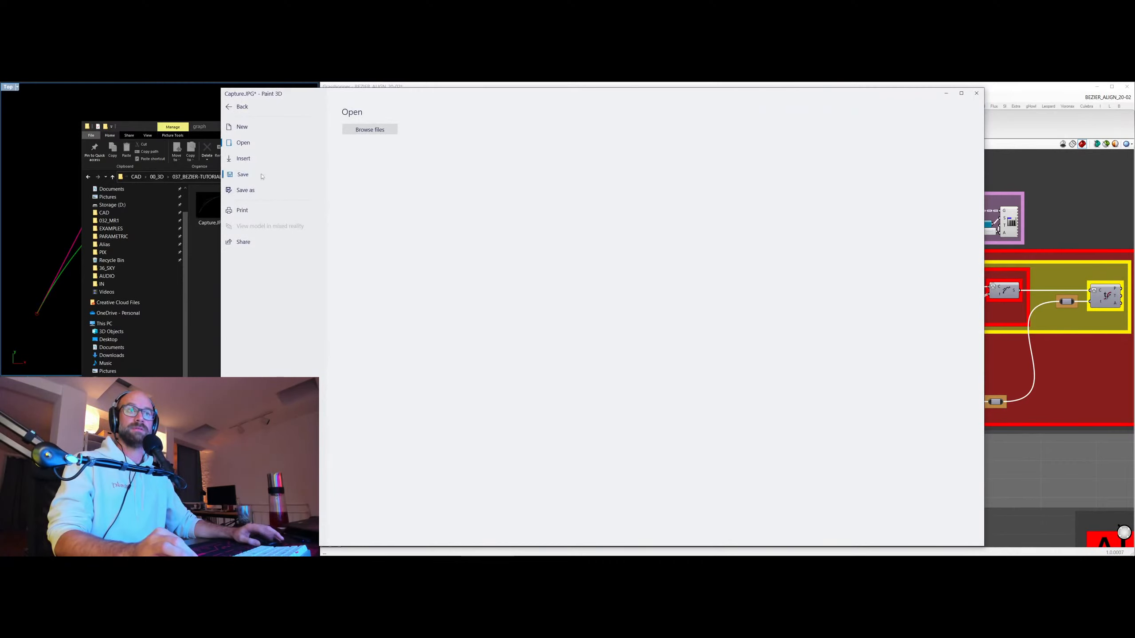
Save the annotated sketch as Capture2.png in the graph folder and close the original Capture.JPG without saving its changes.
left_click(262, 176)
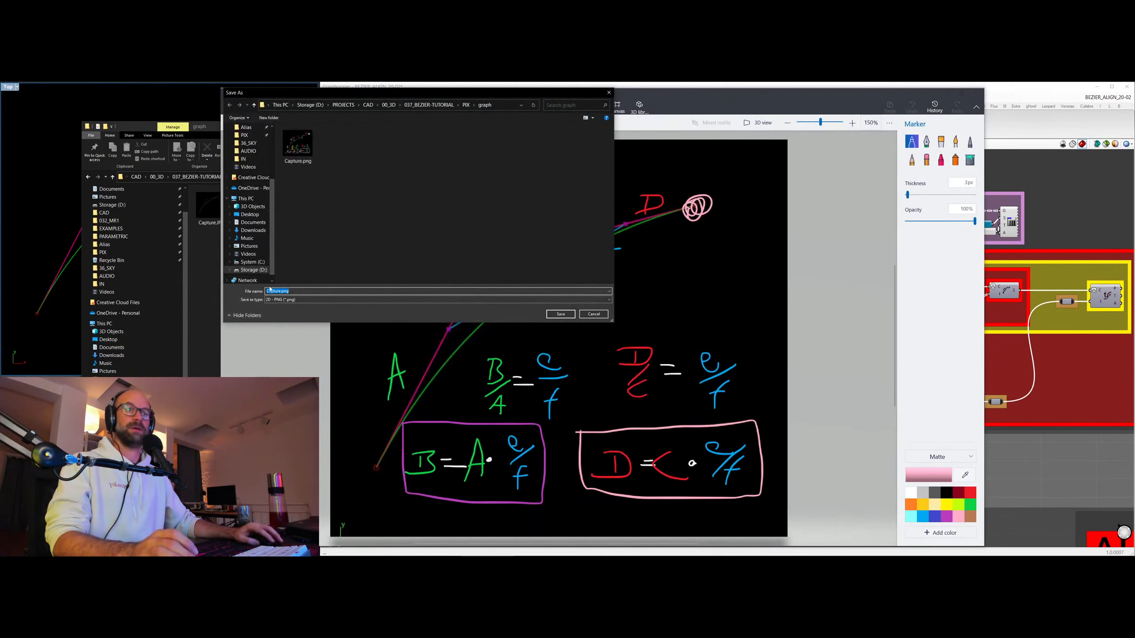
left_click(279, 291)
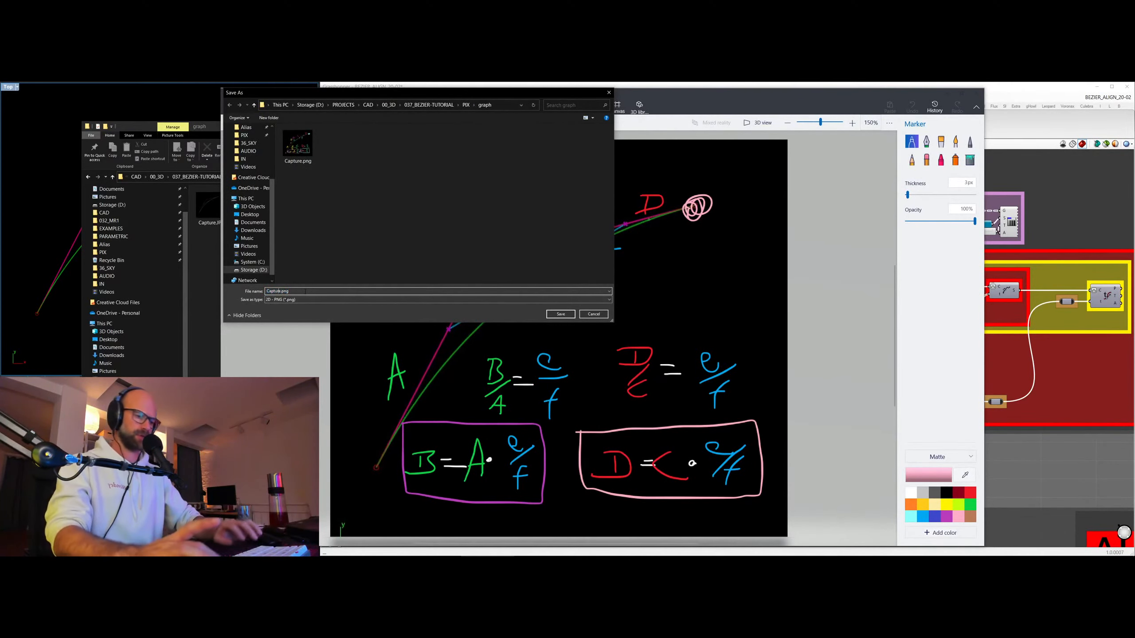
key("Escape")
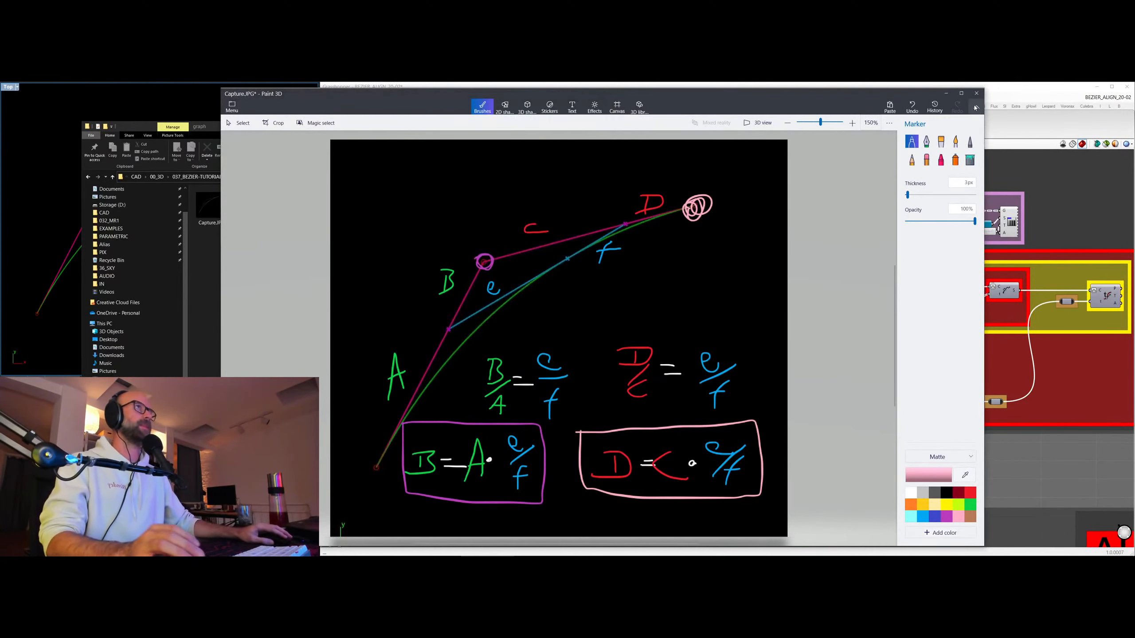
left_click(977, 93)
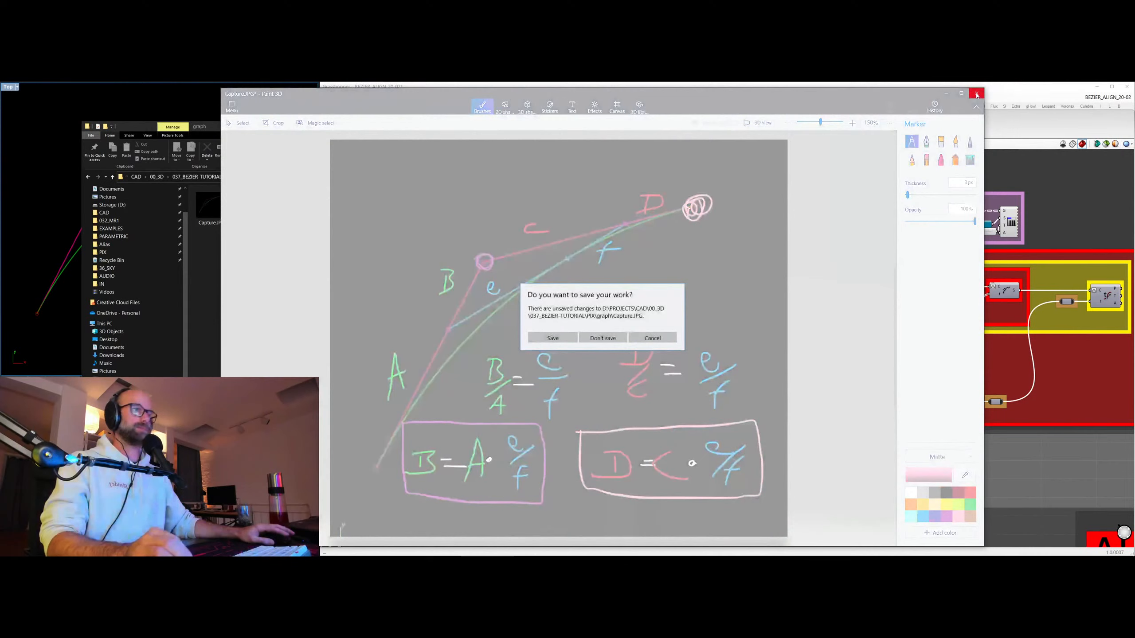
left_click(603, 338)
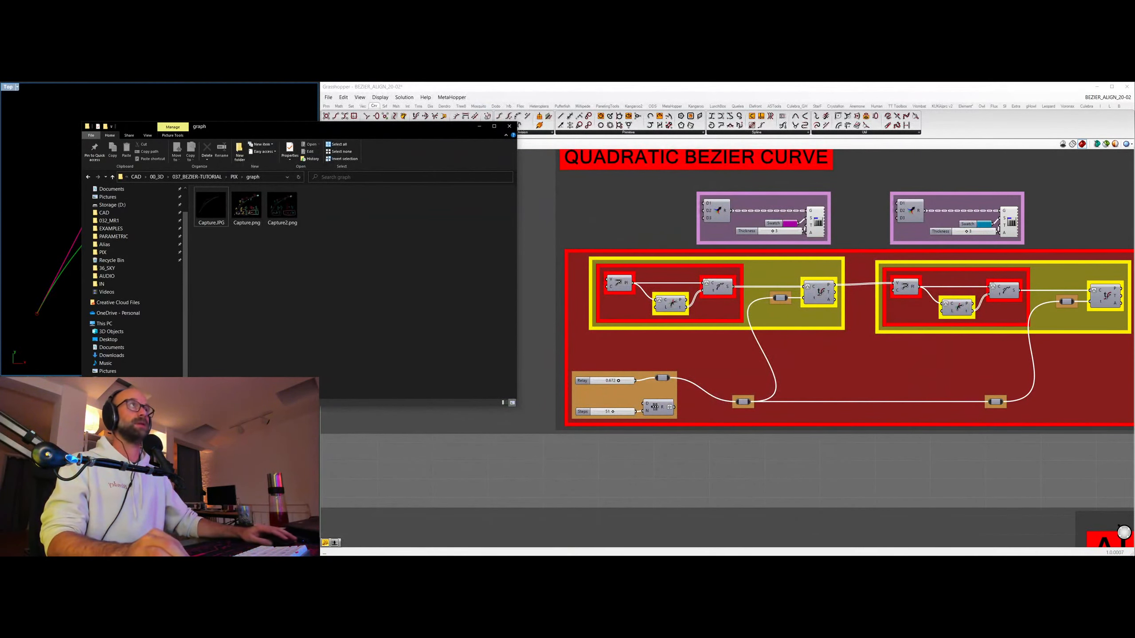
Copy Capture2.png from the graph folder and paste it as a floating reference image over the Grasshopper canvas.
left_click(286, 207)
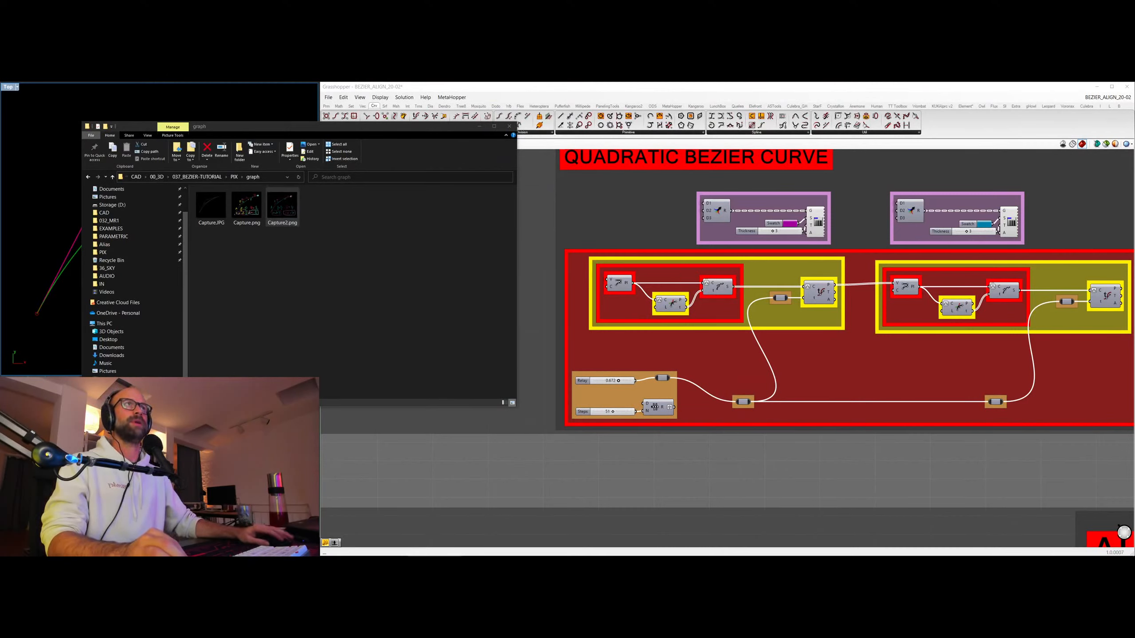
left_click(611, 166)
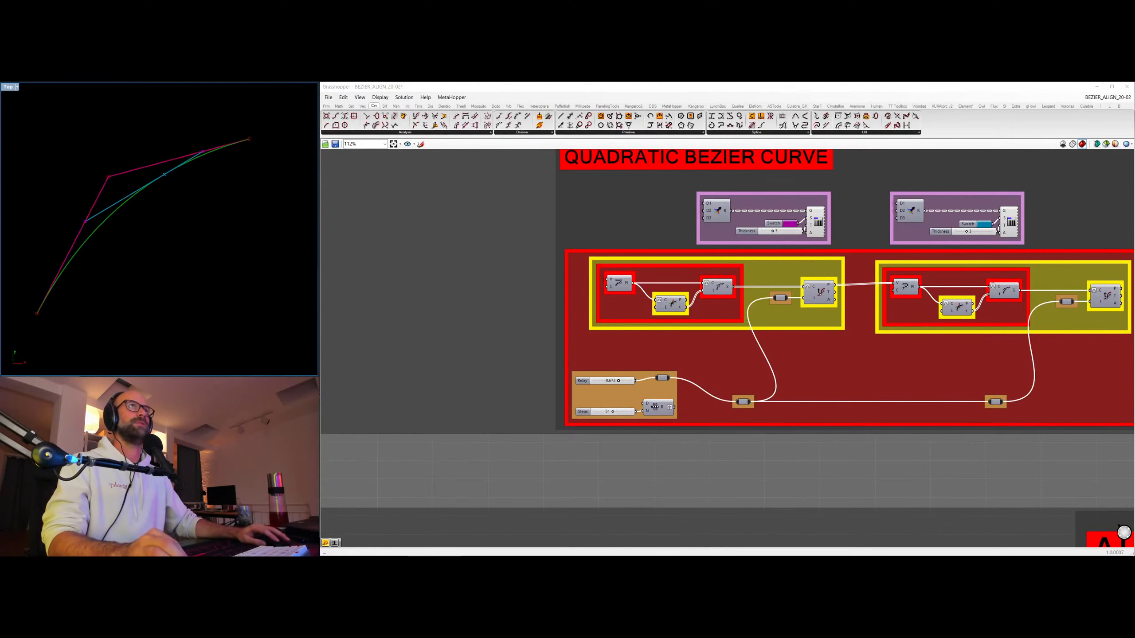
key("ctrl+v")
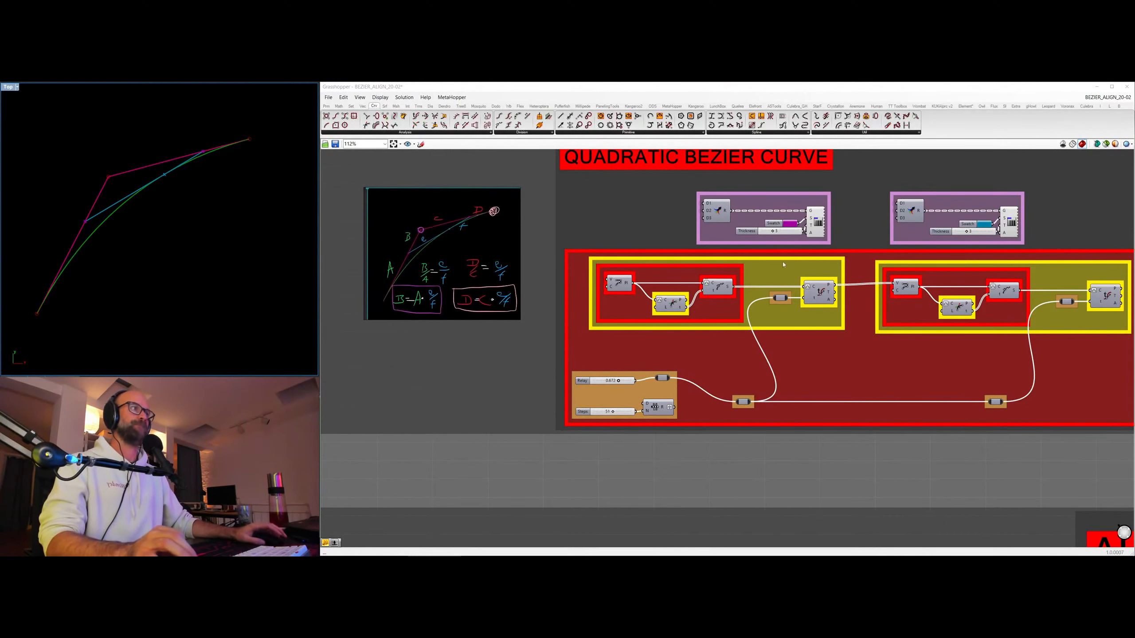
Turn on the preview of the two display components beneath the last MOVE TANGENT group and frame both curves in the Rhino viewport.
scroll(668, 235, "down", 5)
right_click_drag(875, 238, 852, 291)
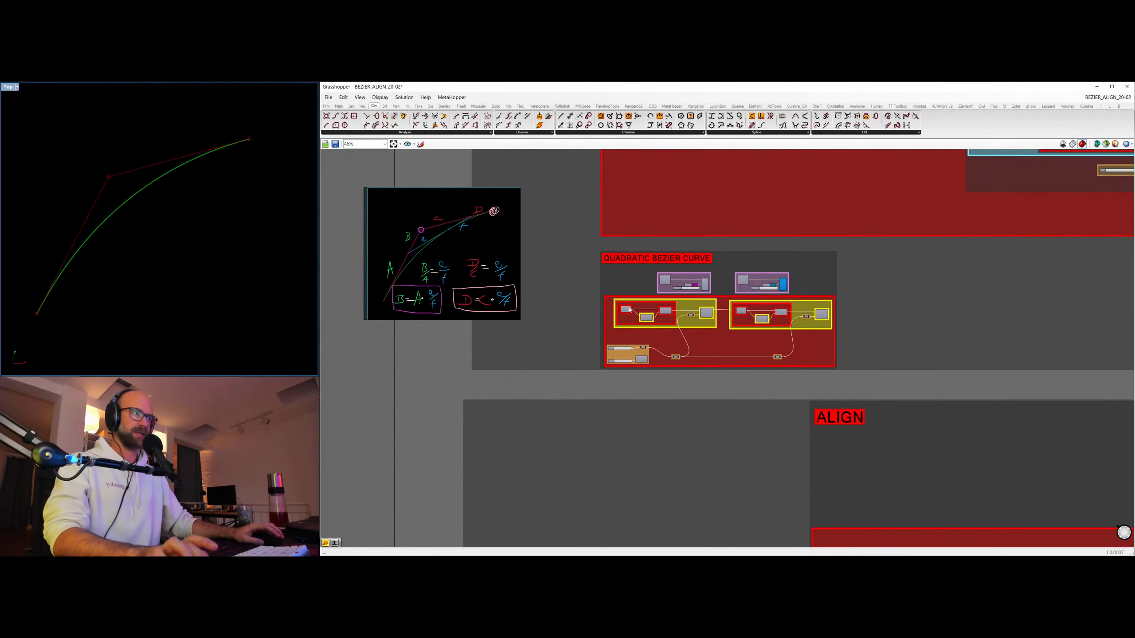
scroll(734, 179, "down", 7)
right_click_drag(925, 243, 676, 400)
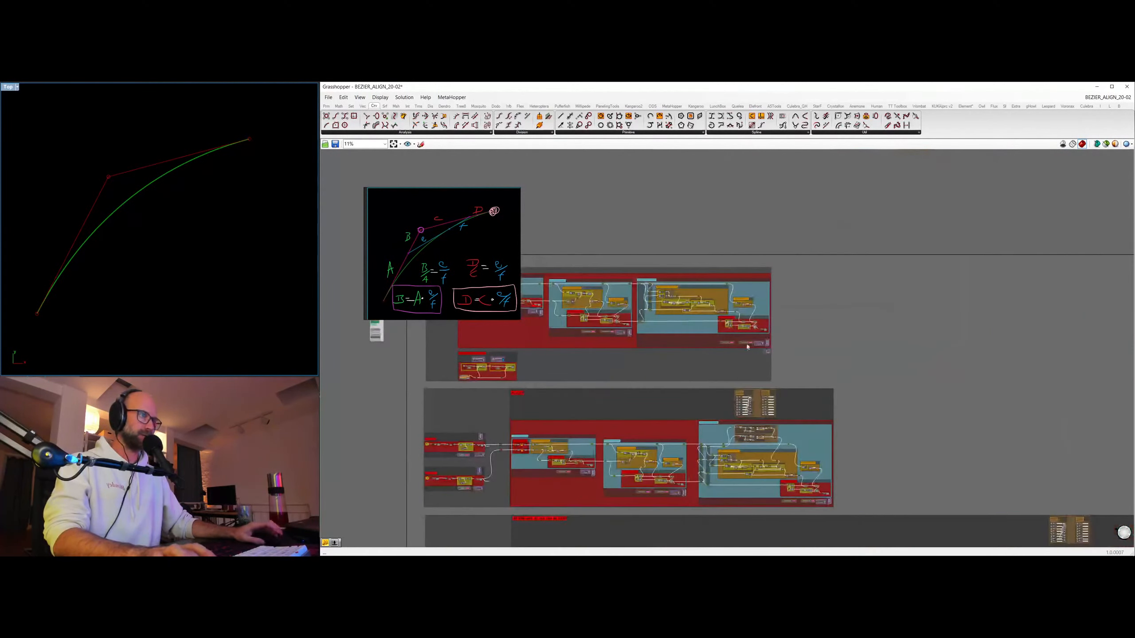
scroll(752, 343, "up", 8)
left_click(829, 388)
key("ctrl+q")
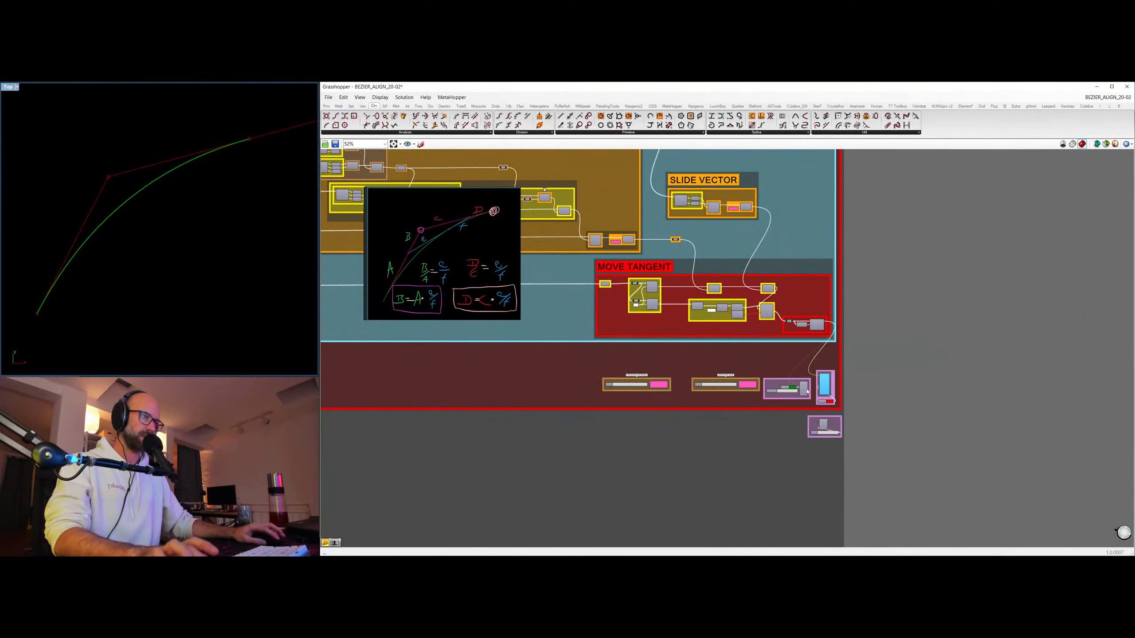
left_click(804, 389)
key("ctrl+q")
scroll(243, 212, "down", 2)
scroll(155, 231, "down", 2)
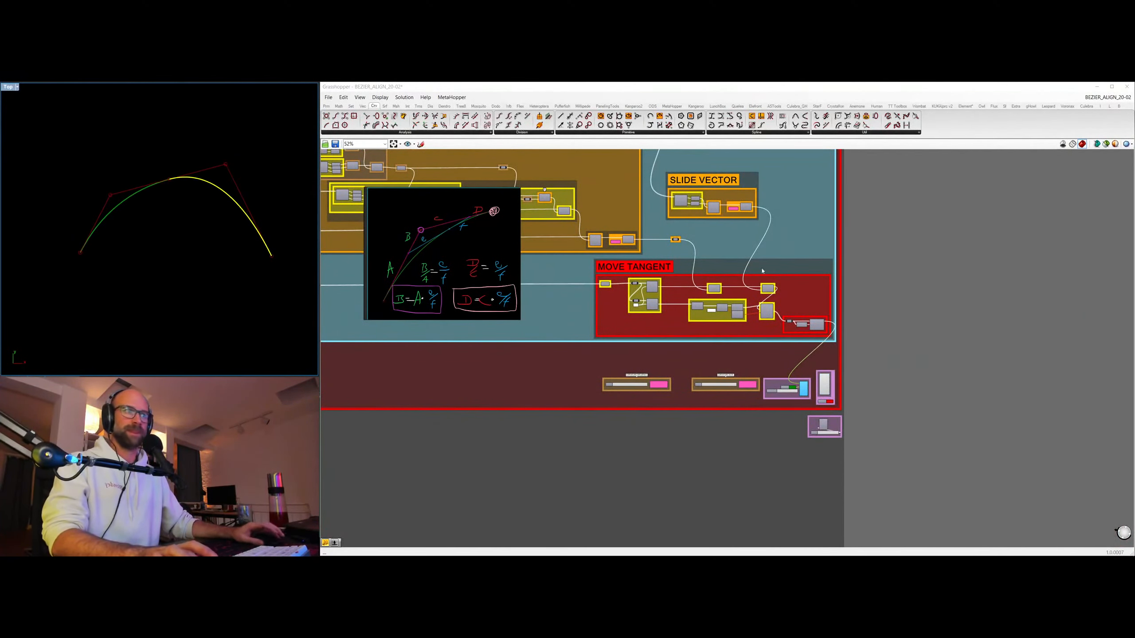
Move the floating reference image away from the graph and view the ALIGN POSITION section of QUADRATIC ALIGN.
right_click_drag(413, 274, 782, 414)
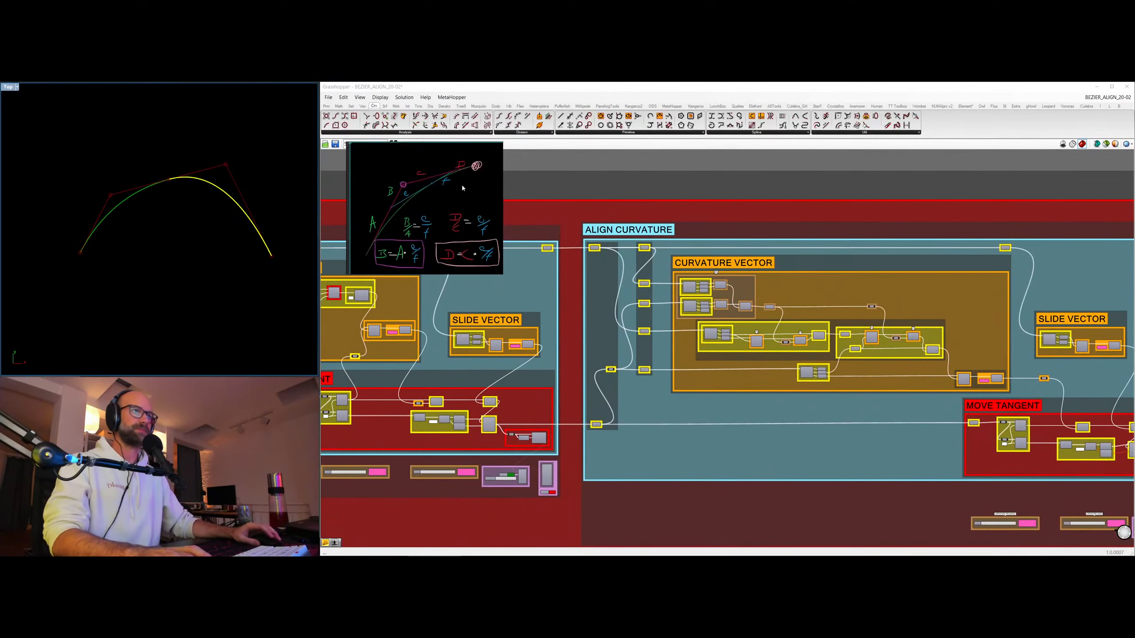
right_click_drag(758, 270, 576, 284)
scroll(553, 190, "down", 7)
right_click_drag(563, 246, 762, 309)
scroll(583, 261, "up", 6)
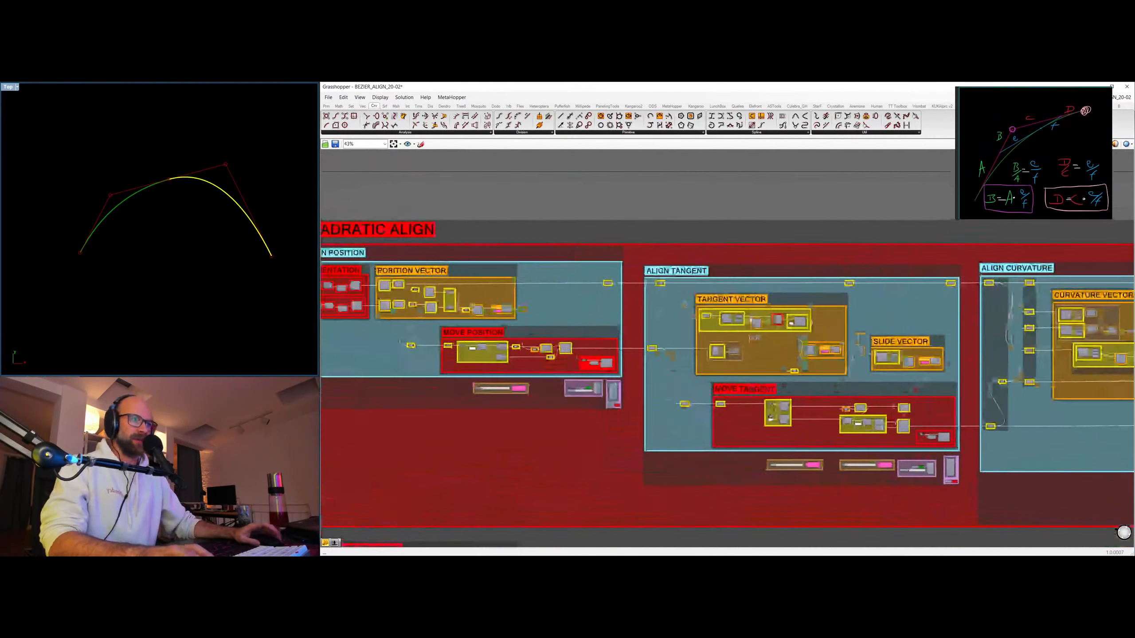
right_click_drag(414, 412, 529, 507)
scroll(529, 508, "up", 5)
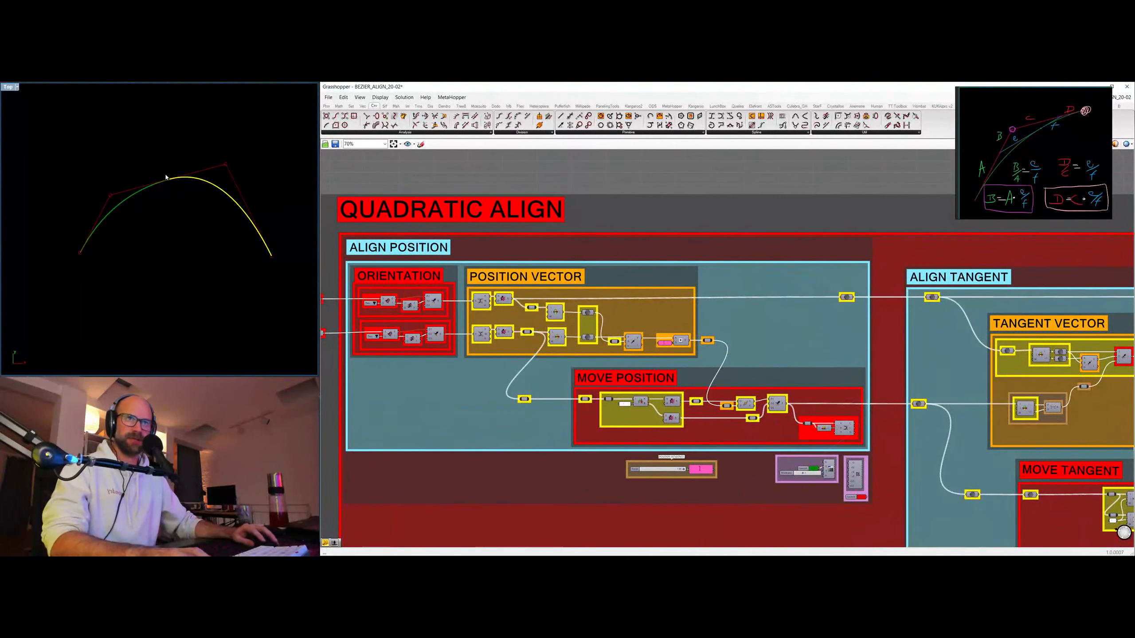
Clear the component selection and follow the definition through ALIGN TANGENT to the ALIGN CURVATURE section.
right_click_drag(1132, 406, 762, 366)
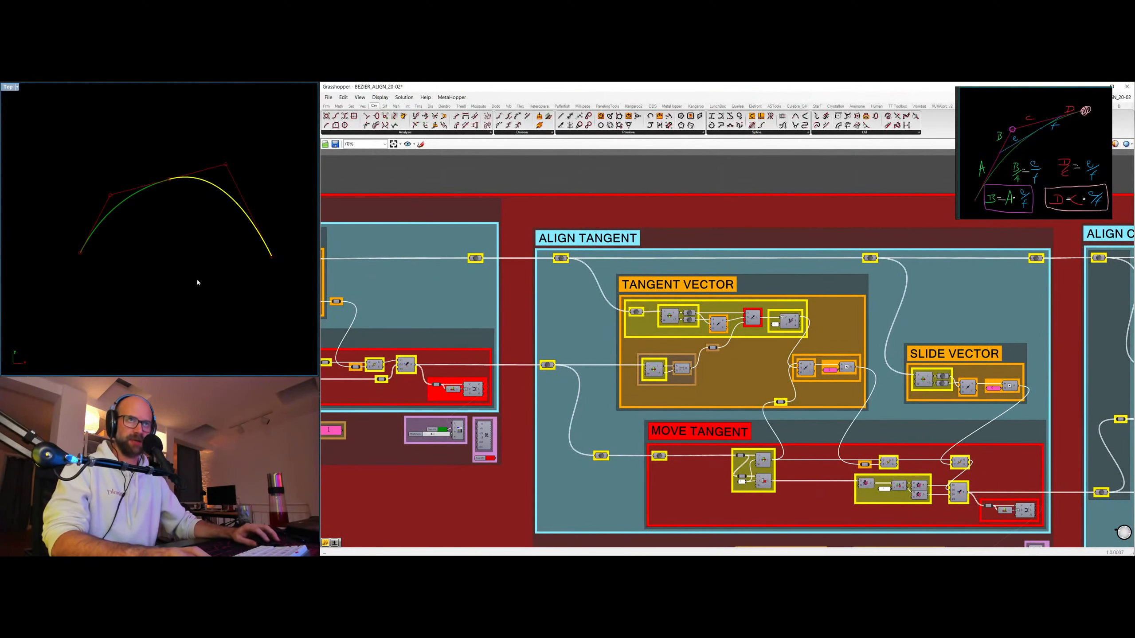
left_click(757, 228)
scroll(757, 228, "down", 3)
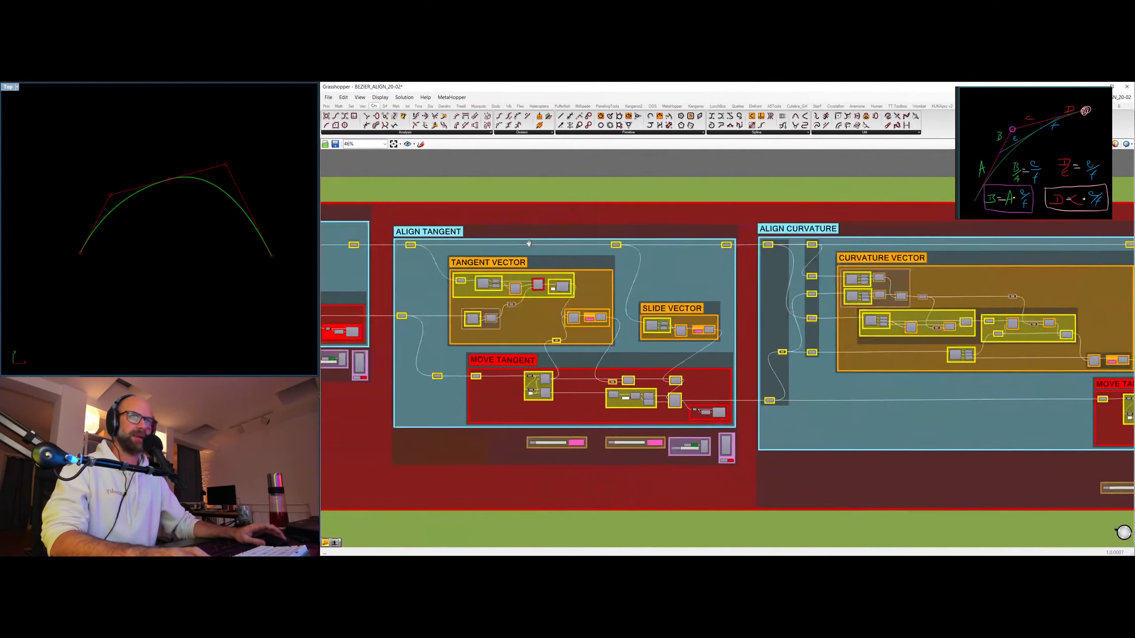
right_click_drag(529, 243, 444, 236)
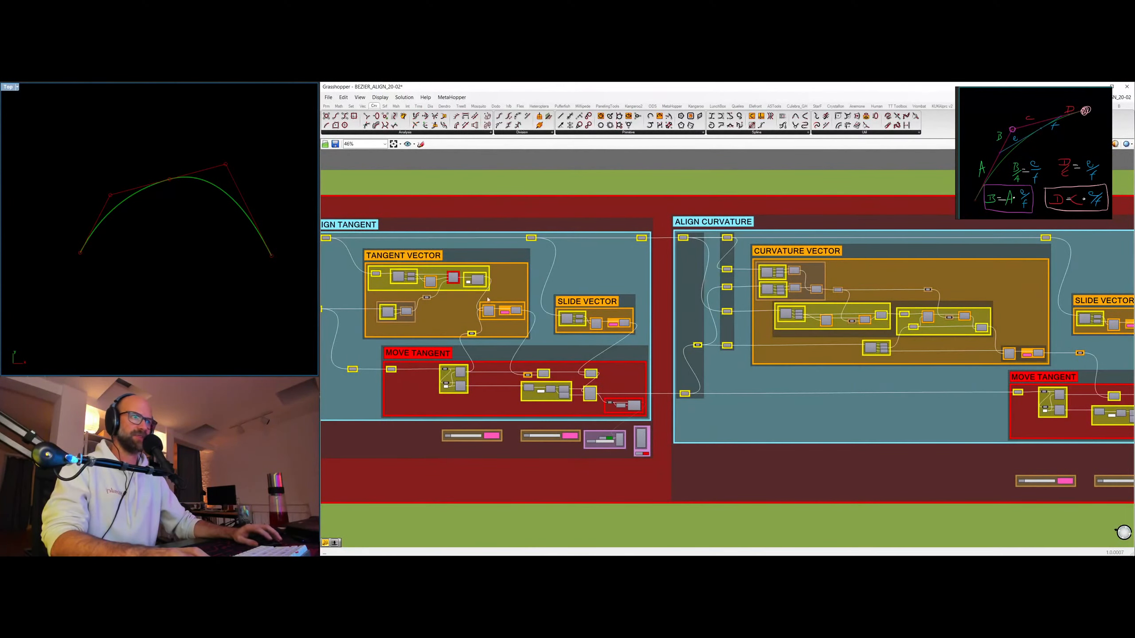
right_click_drag(635, 329, 480, 356)
Enlarge the floating reference image, crop its dark side margins, and move it clear of the CURVATURE VECTOR group.
left_click_drag(1011, 157, 618, 247)
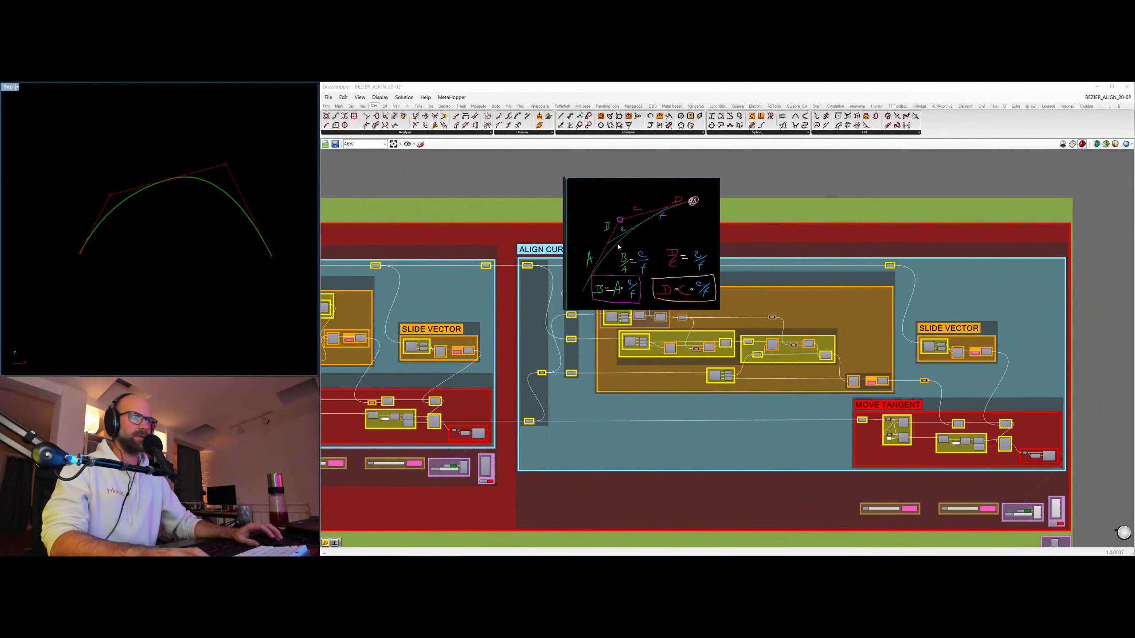
left_click_drag(719, 308, 889, 412)
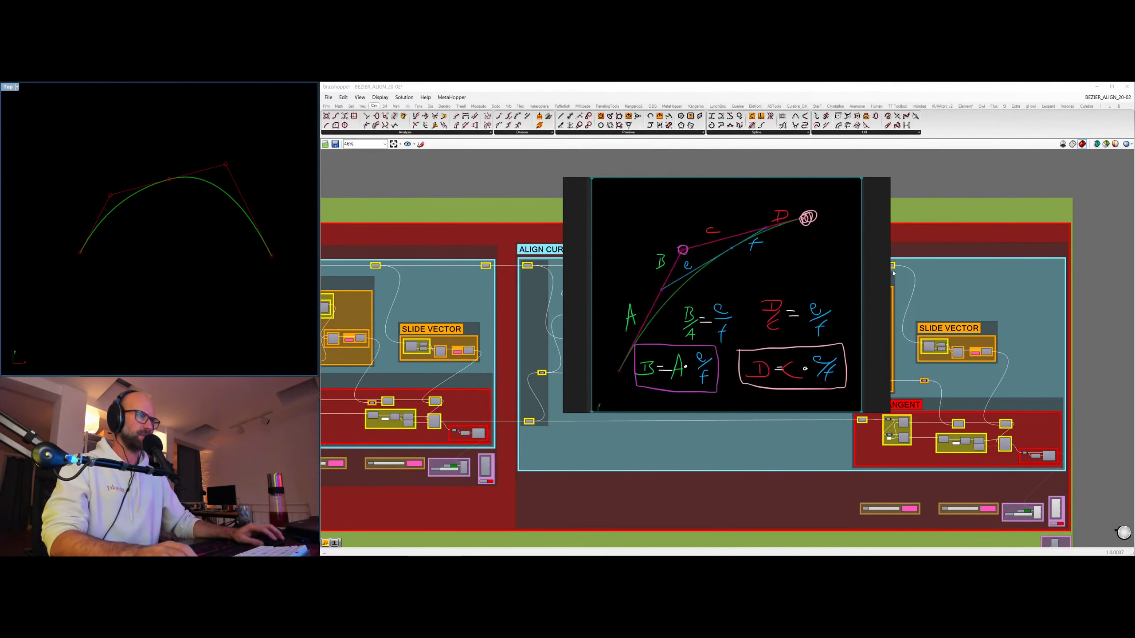
left_click_drag(890, 272, 857, 274)
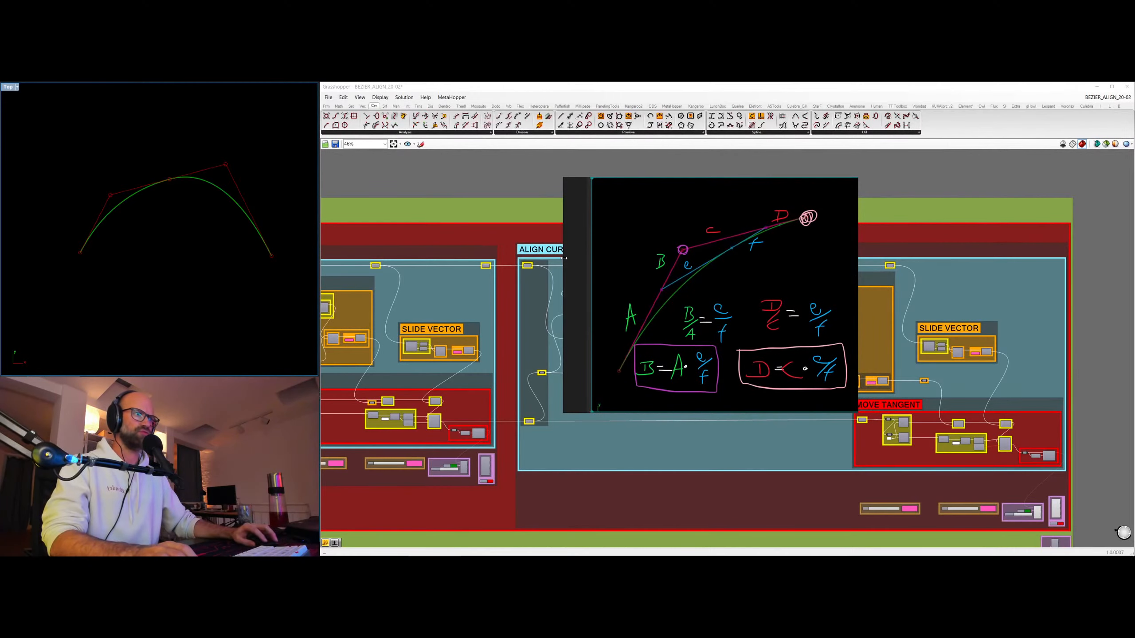
left_click_drag(564, 258, 595, 258)
left_click_drag(688, 221, 983, 147)
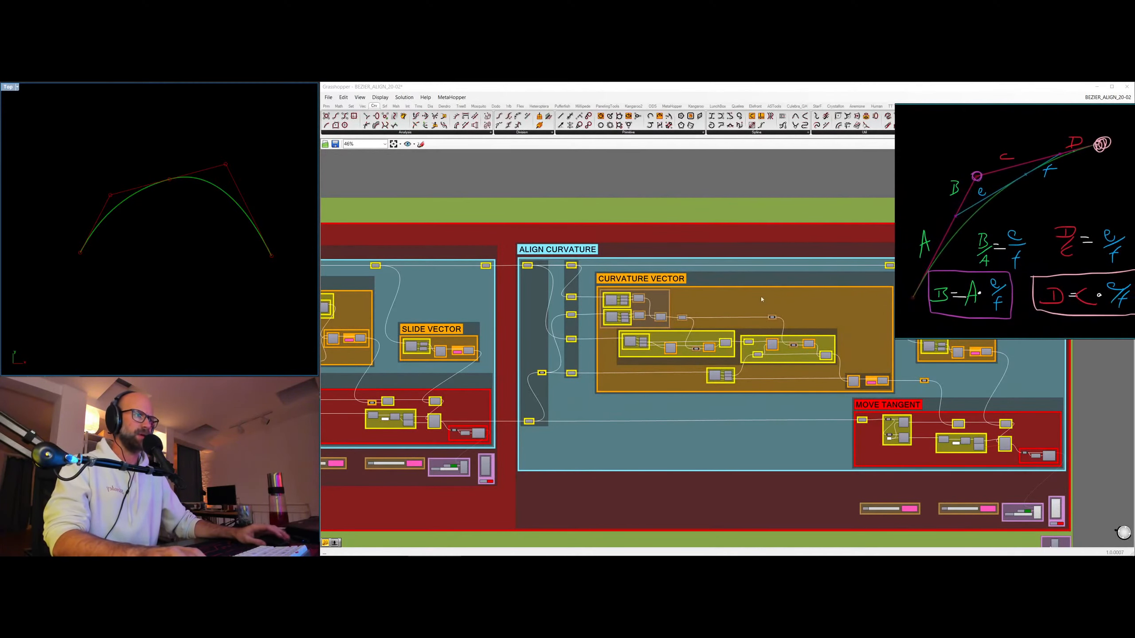
Temporarily preview the points feeding the two distance components in CURVATURE VECTOR to examine how the e/f ratio is calculated.
scroll(715, 331, "up", 5)
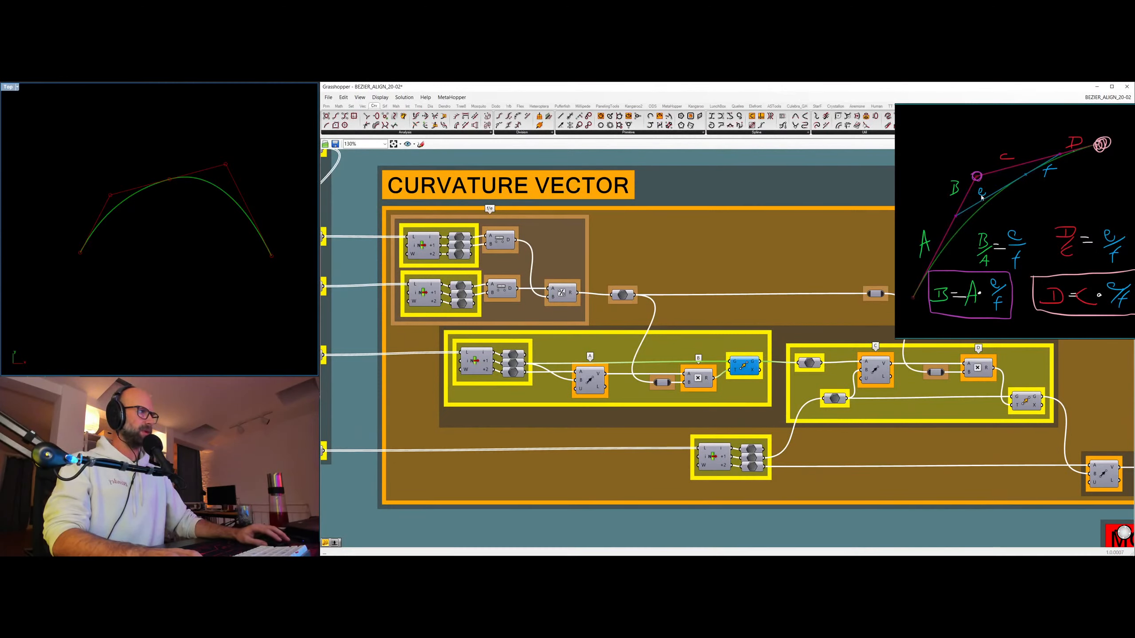
left_click(500, 241)
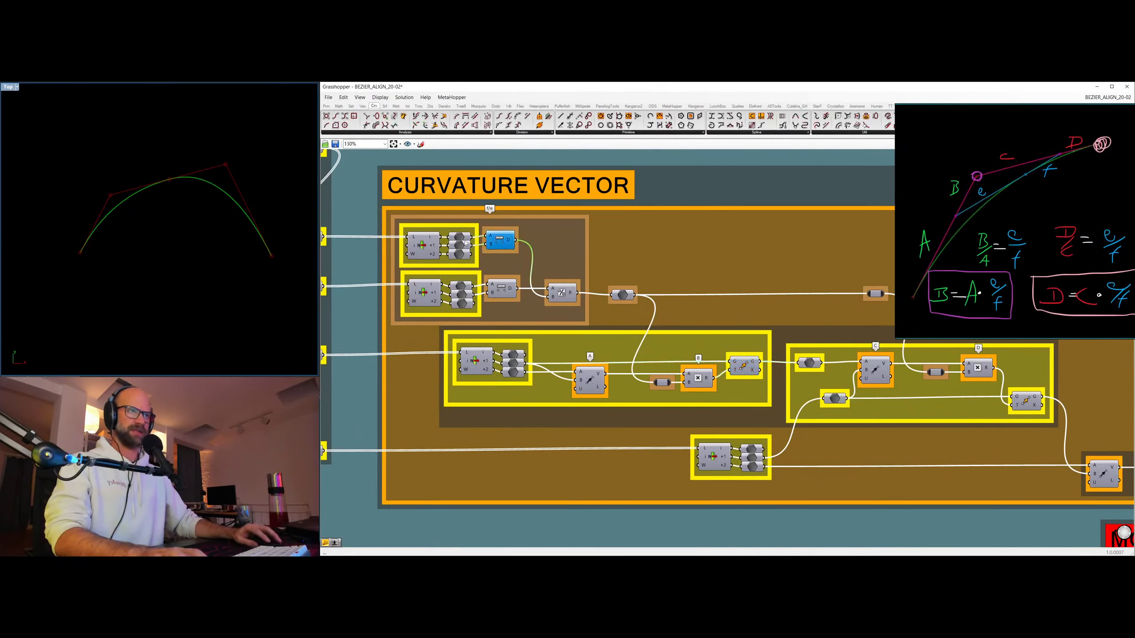
left_click(460, 241)
left_click(459, 245)
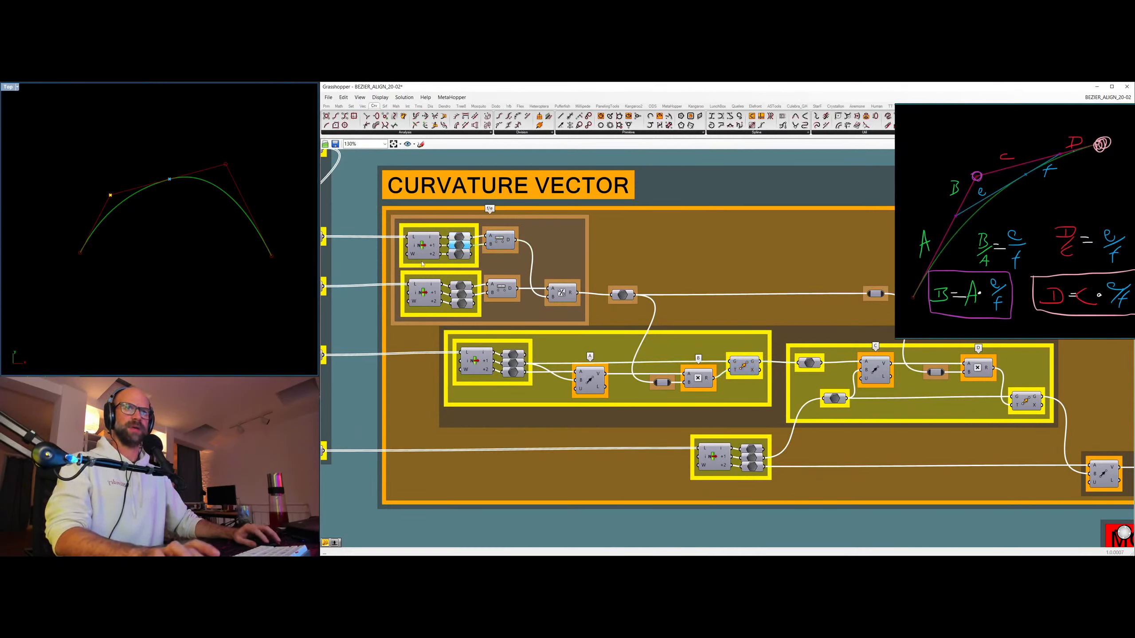
left_click(461, 286)
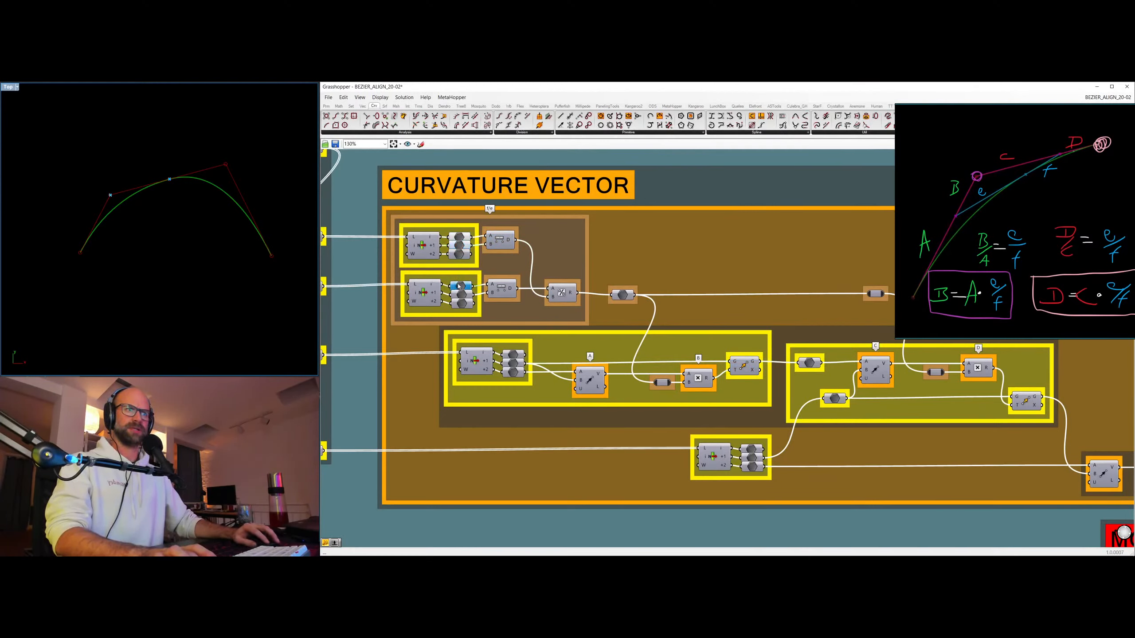
left_click(462, 294)
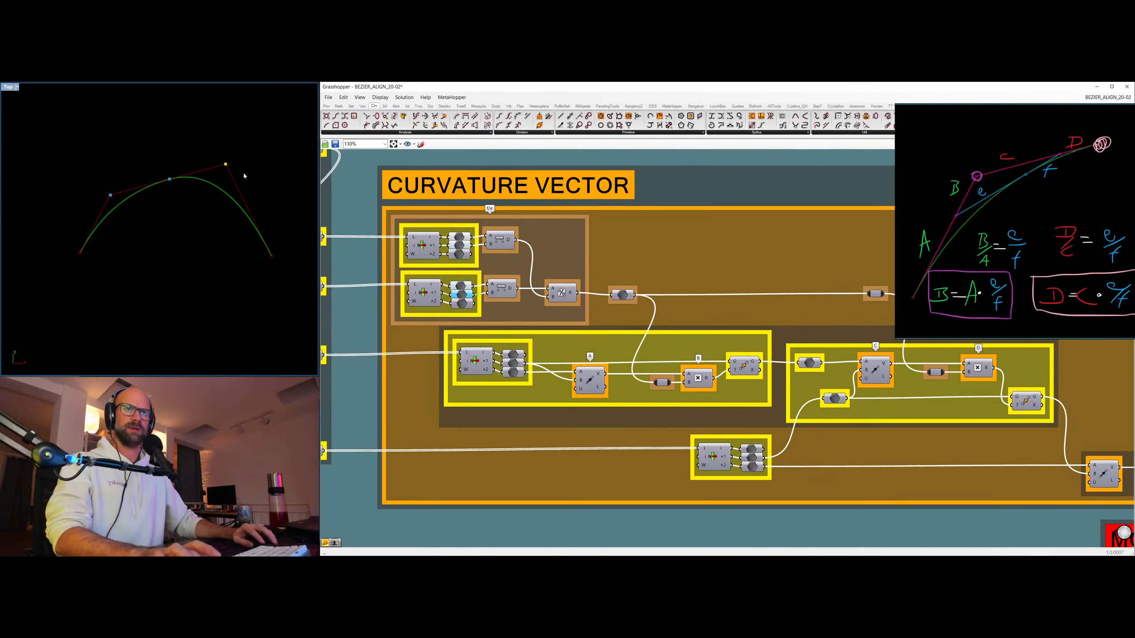
left_click(562, 293)
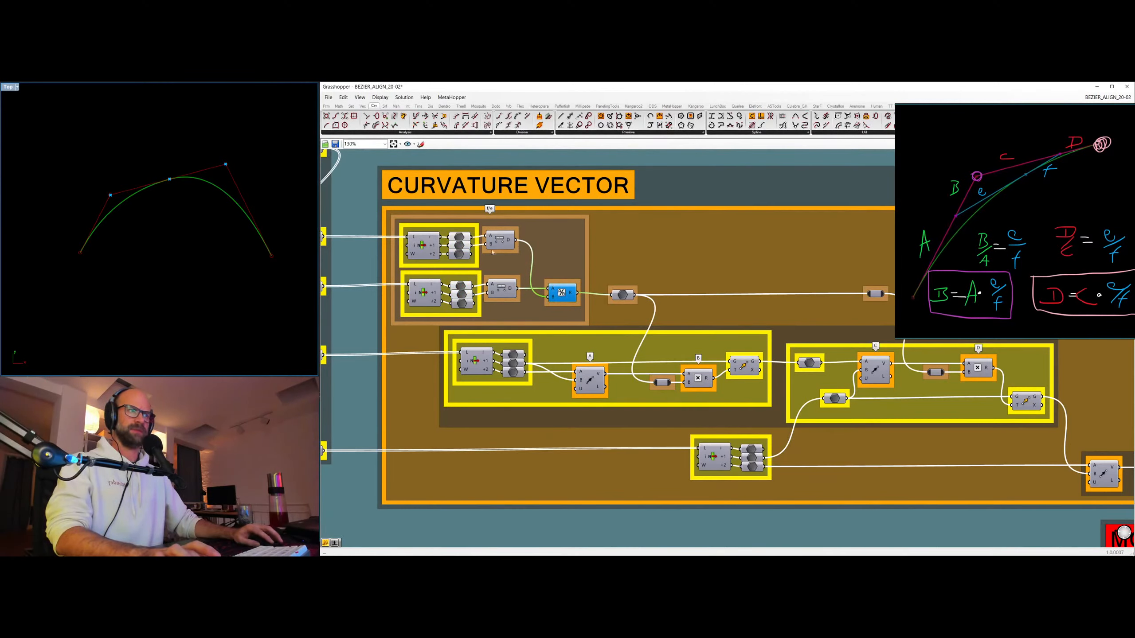
left_click(460, 245)
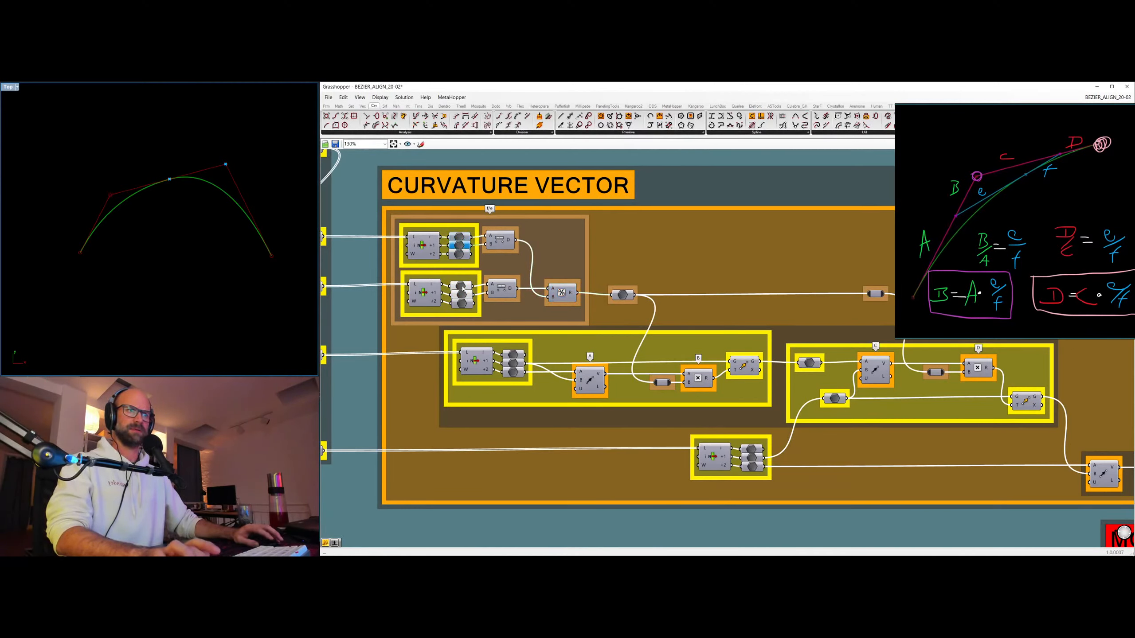
left_click(501, 288)
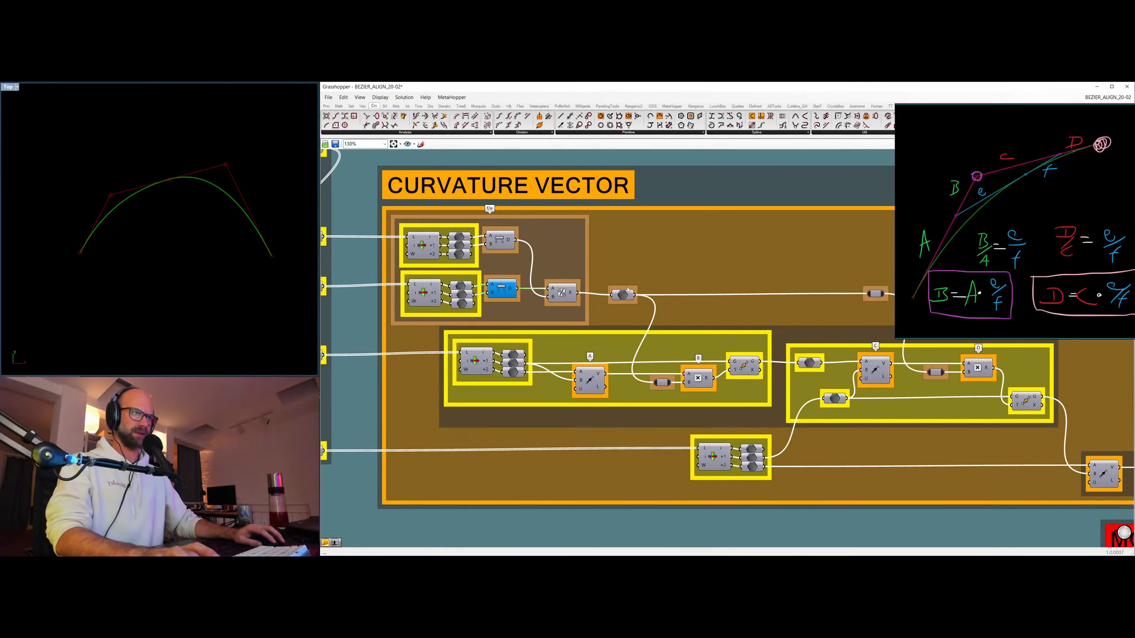
Trace the A and B components in CURVATURE VECTOR, previewing the two points that define vector A and the resulting moved point.
left_click(693, 384)
left_click(589, 380)
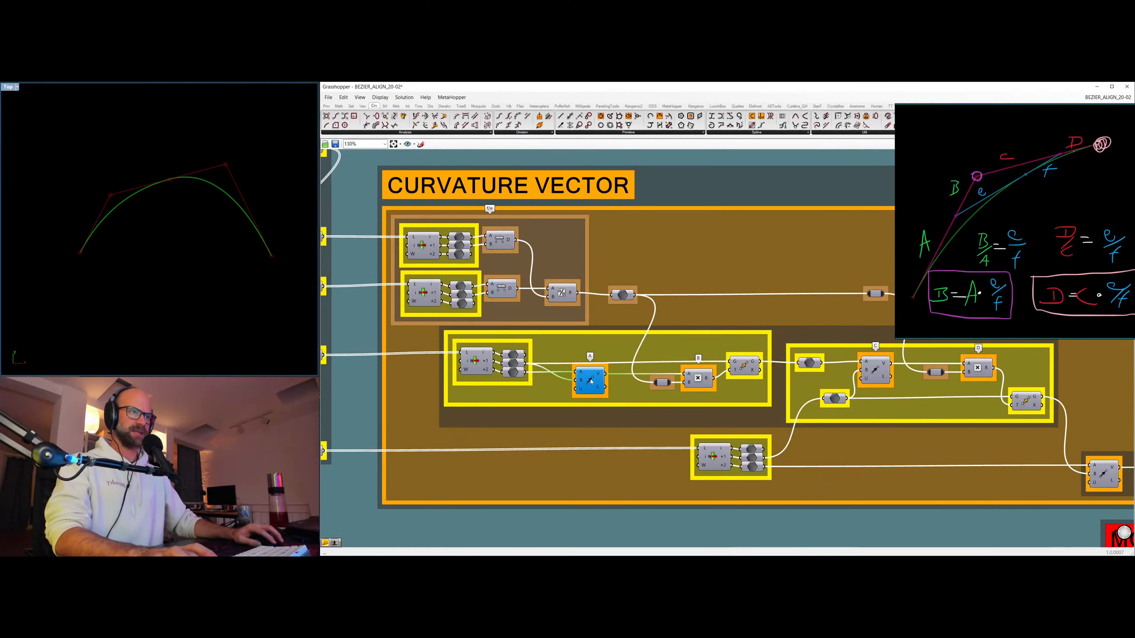
left_click(513, 372)
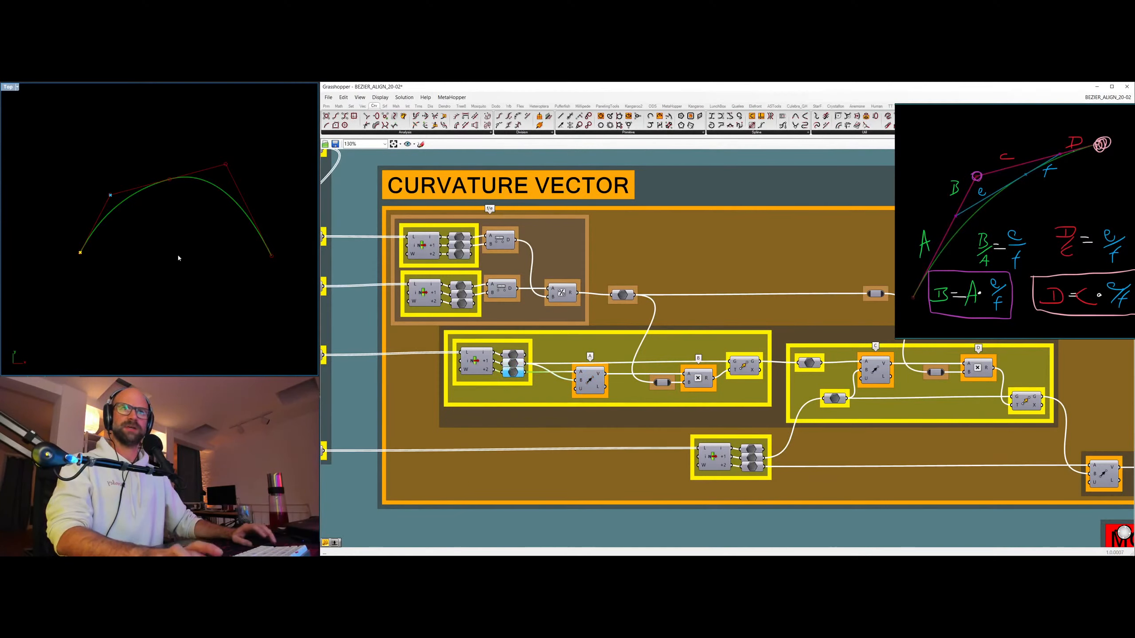
left_click(588, 380)
left_click(697, 378)
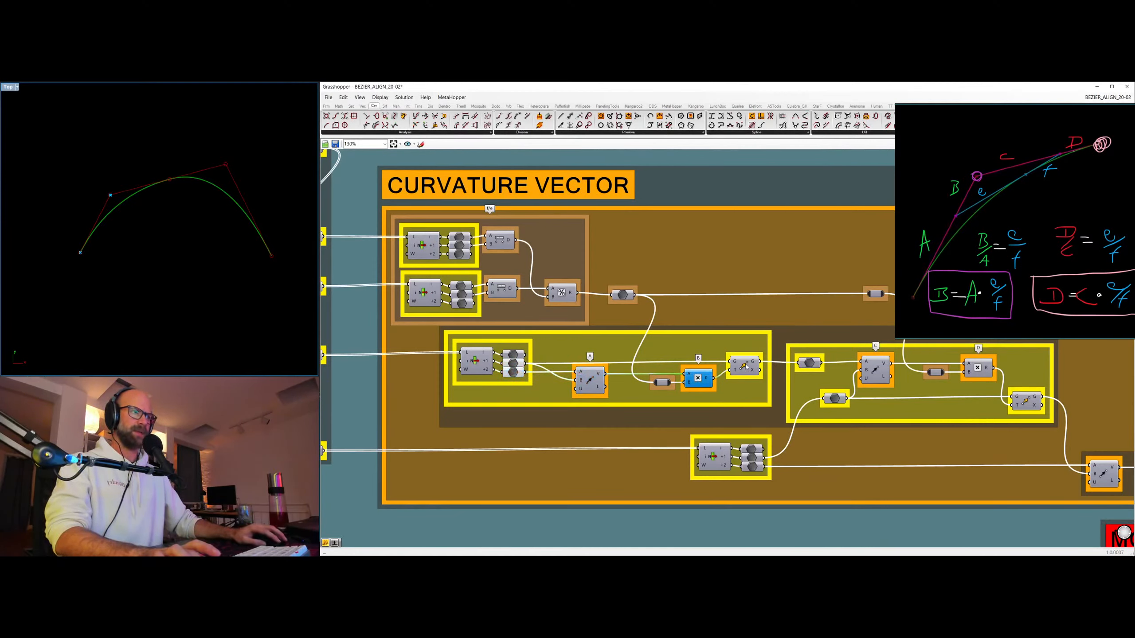
left_click(513, 363)
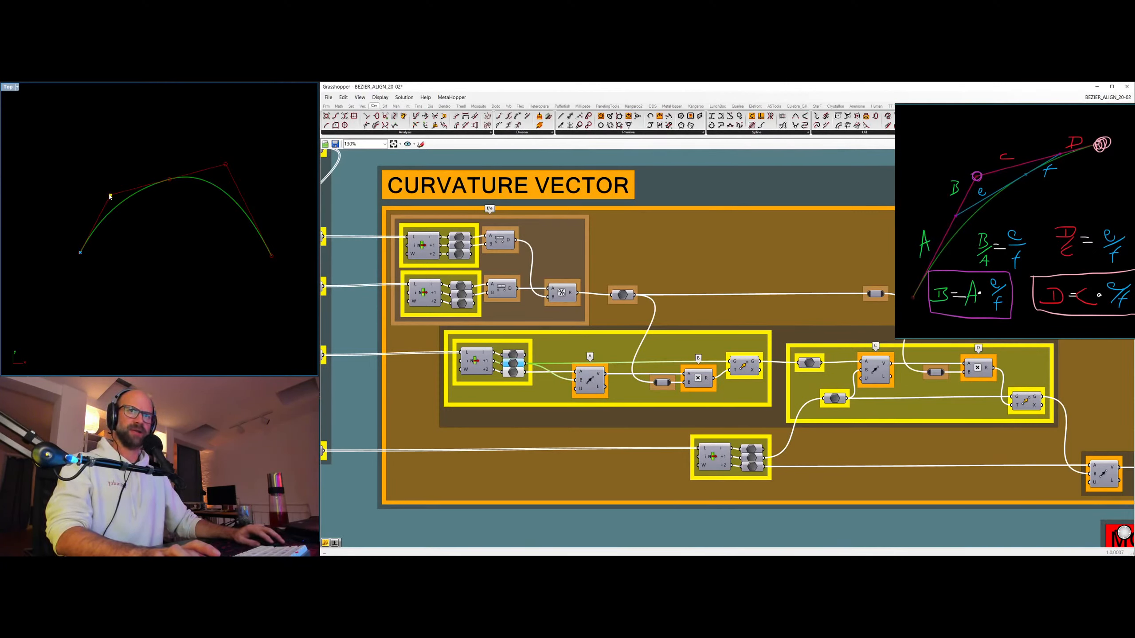
left_click(743, 367)
key("ctrl+q")
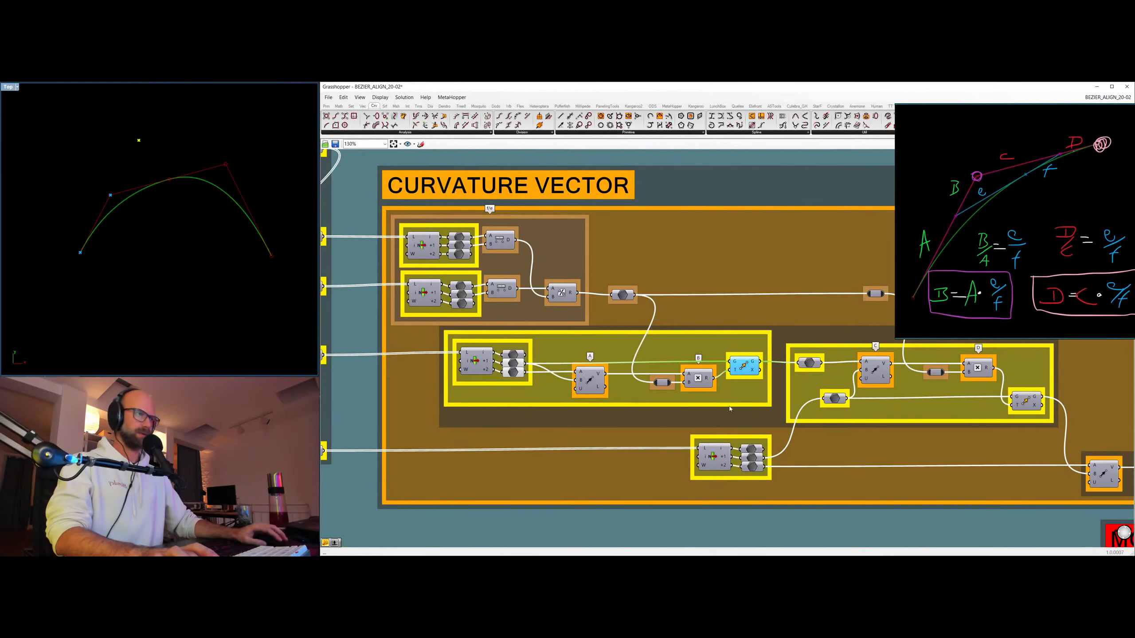
Preview the second control point feeding A and the point moved by B in CURVATURE VECTOR to compare their locations.
right_click_drag(769, 256, 640, 243)
right_click_drag(741, 288, 663, 267)
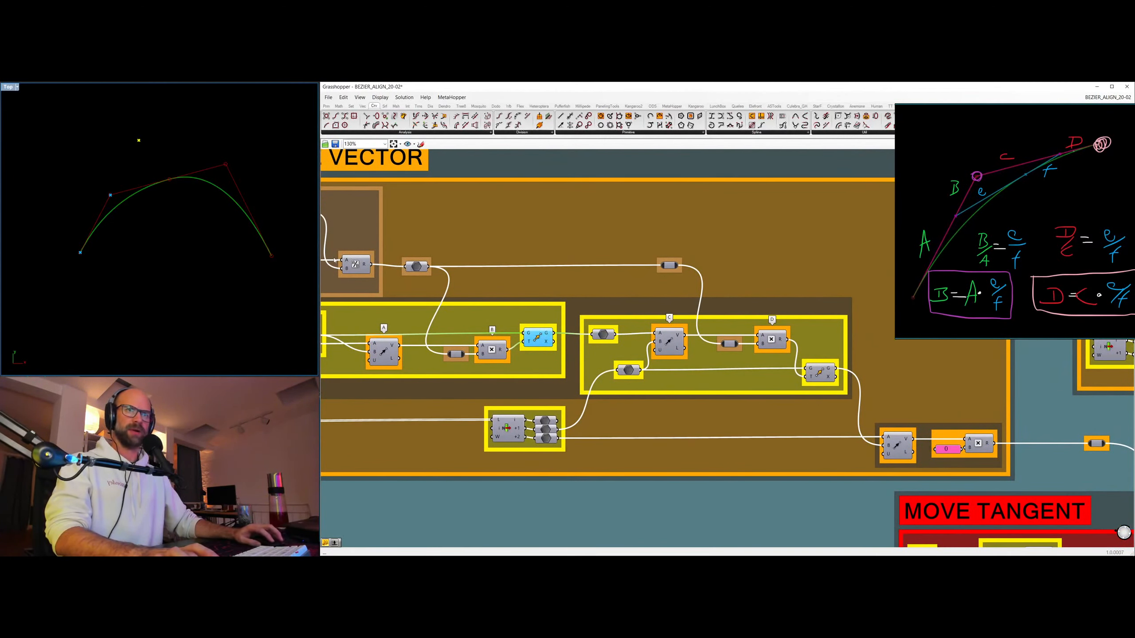
right_click_drag(437, 248, 647, 253)
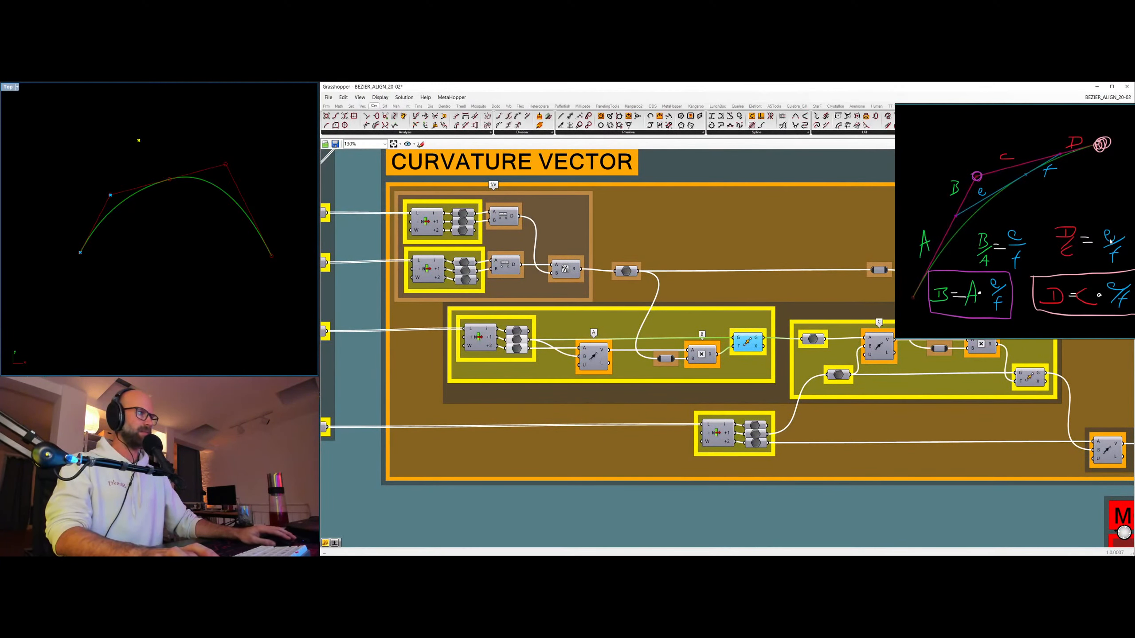
left_click(520, 338)
key("ctrl+q")
key("ctrl+q")
key("ctrl+q")
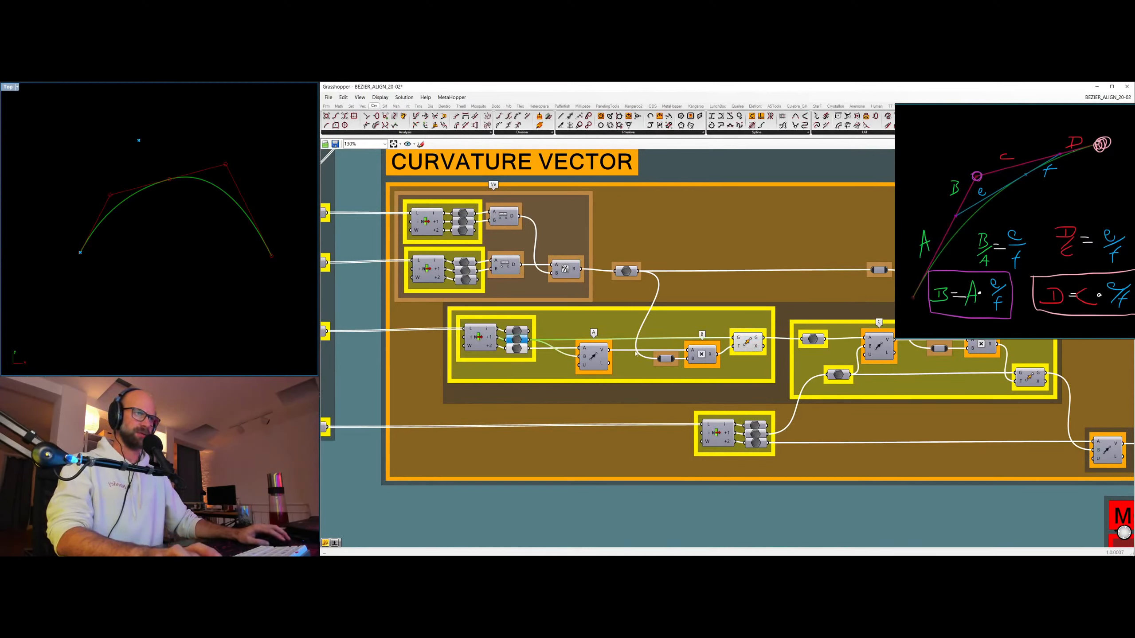
left_click(747, 341)
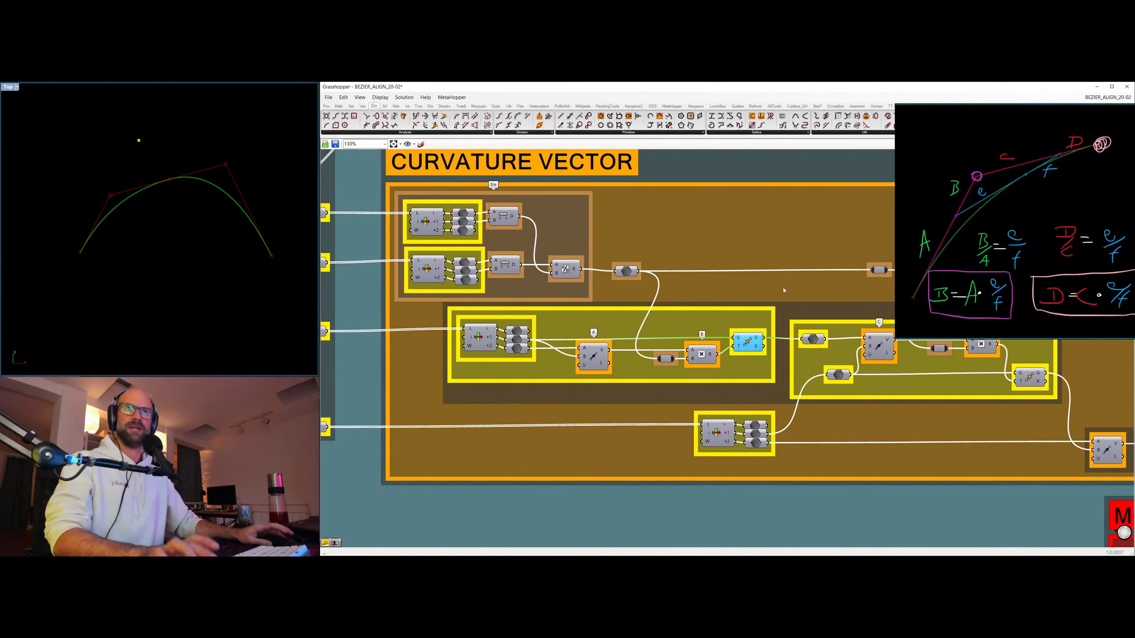
Preview the point moved by D in CURVATURE VECTOR and shift the reference image to expose its D/C formulas.
right_click_drag(759, 286, 529, 269)
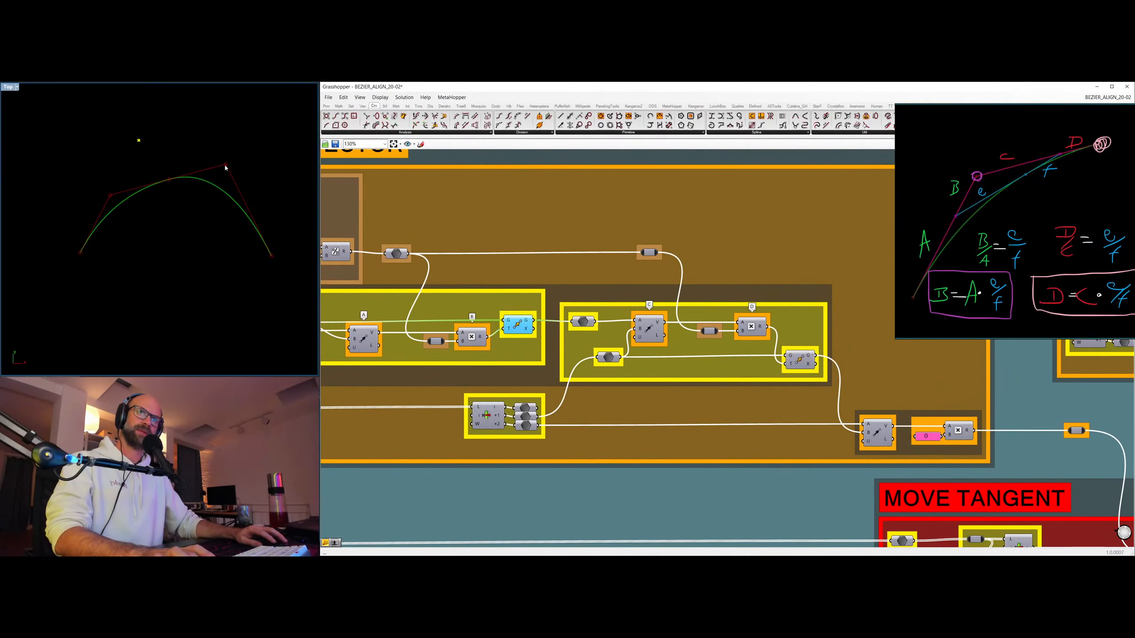
right_click_drag(231, 223, 146, 222)
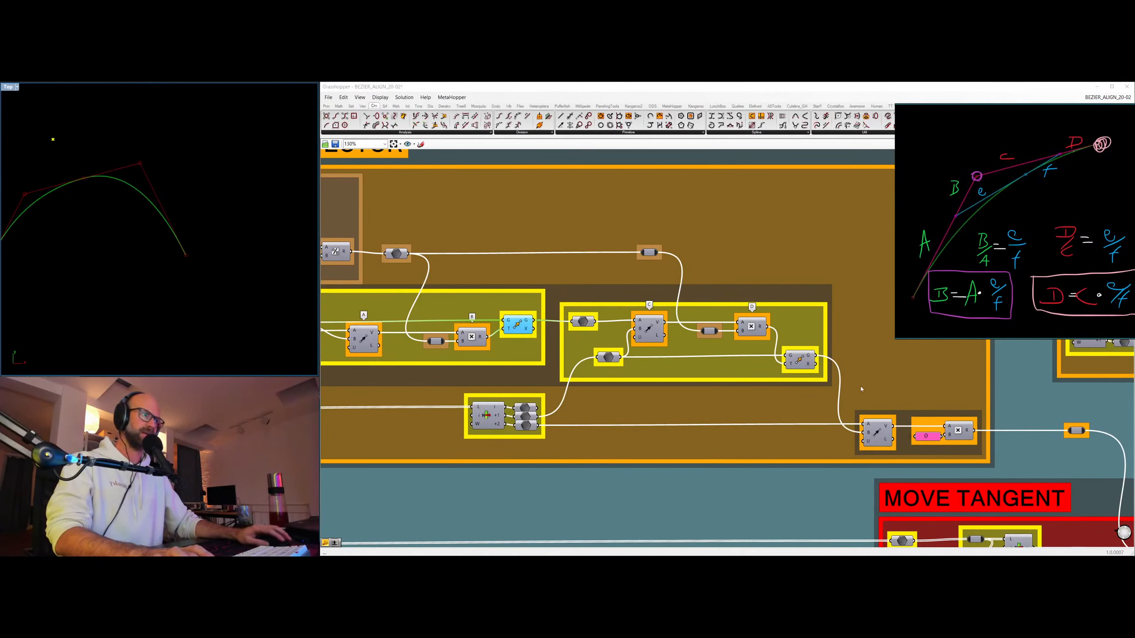
left_click(800, 361)
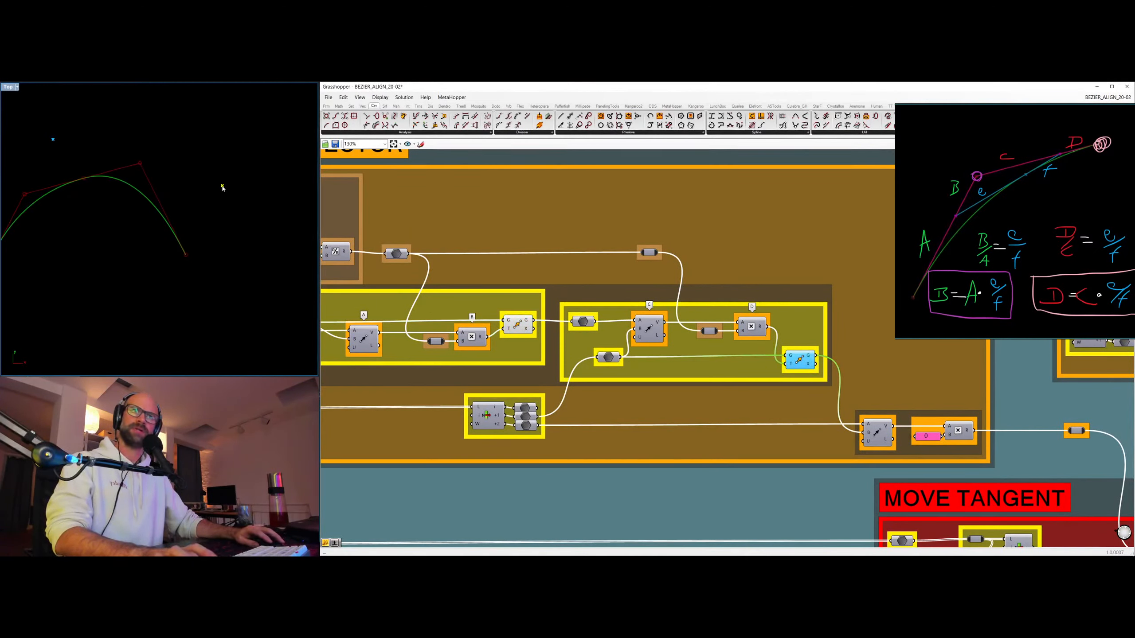
left_click_drag(1087, 218, 1021, 178)
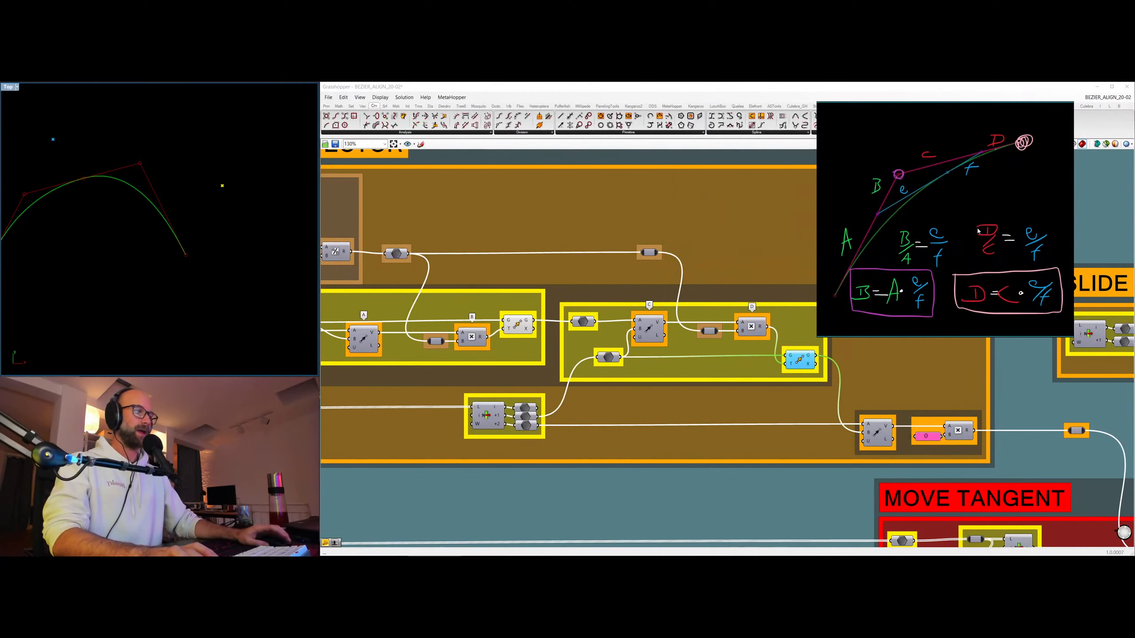
Enable the preview of the curvature graph component beneath the MOVE TANGENT section, fit the comb in the viewport, and clear the selection.
scroll(624, 282, "down", 5)
scroll(594, 380, "up", 2)
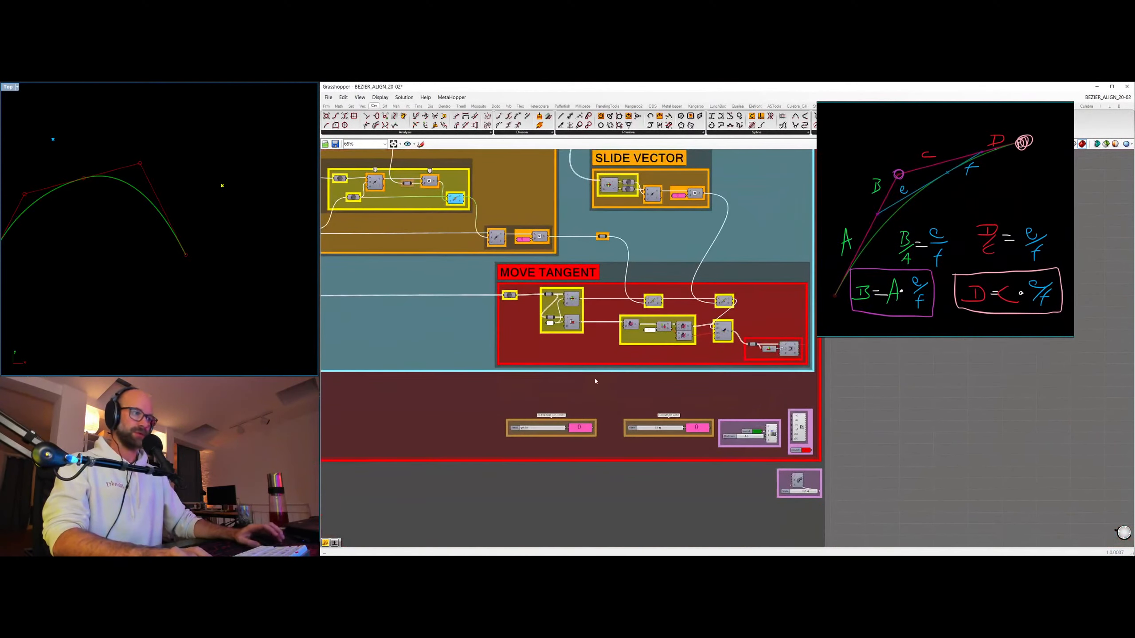
scroll(567, 461, "up", 2)
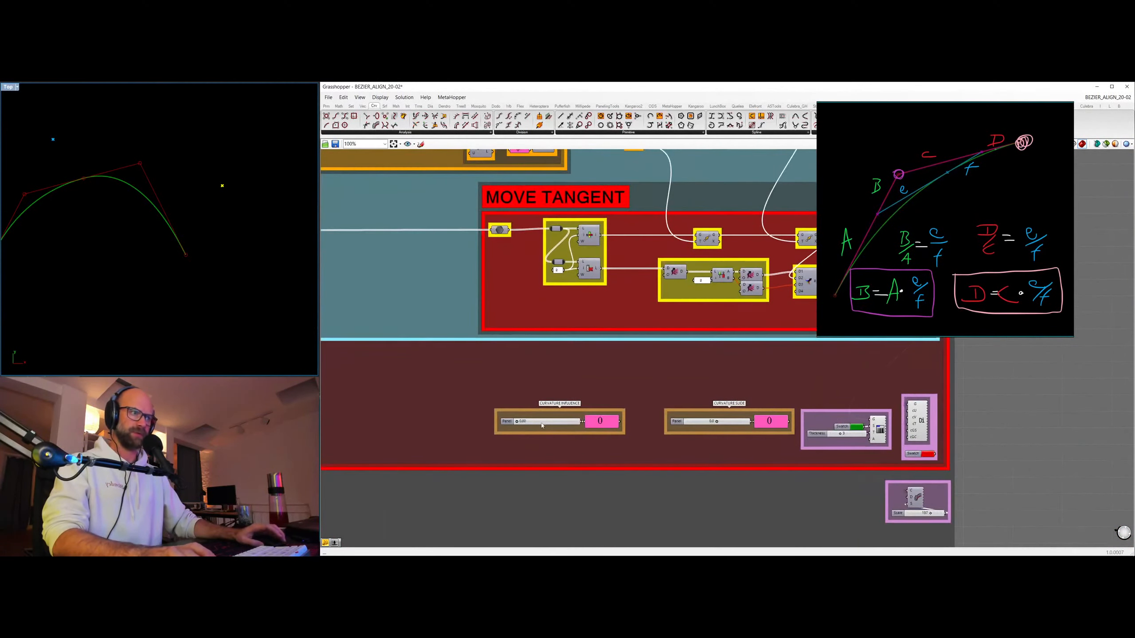
left_click(921, 501)
key("ctrl+q")
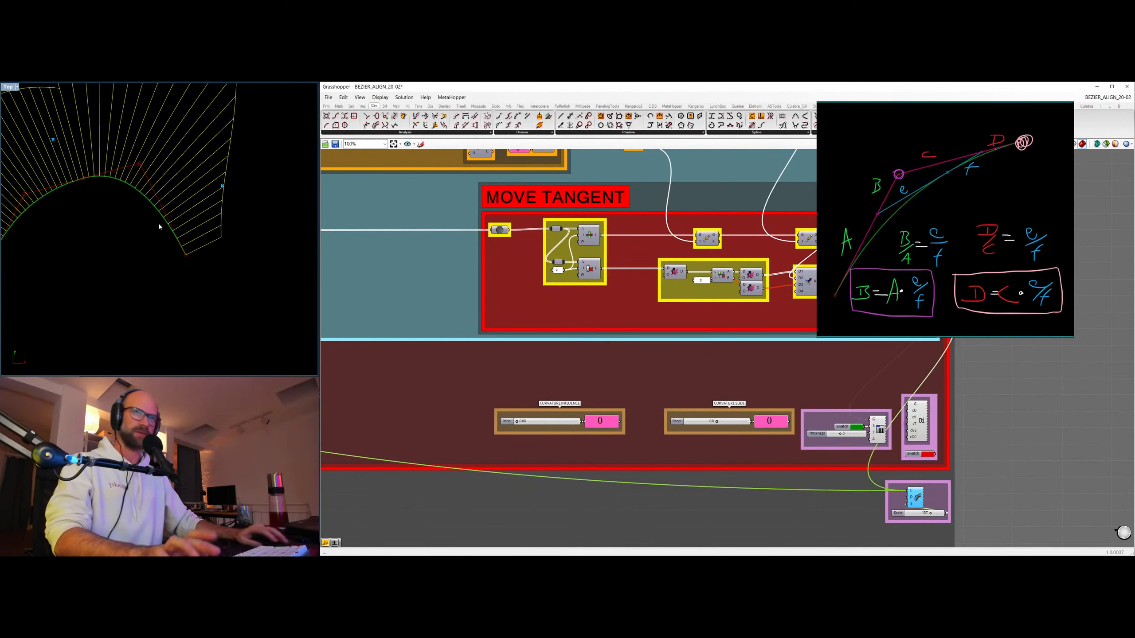
scroll(159, 226, "down", 3)
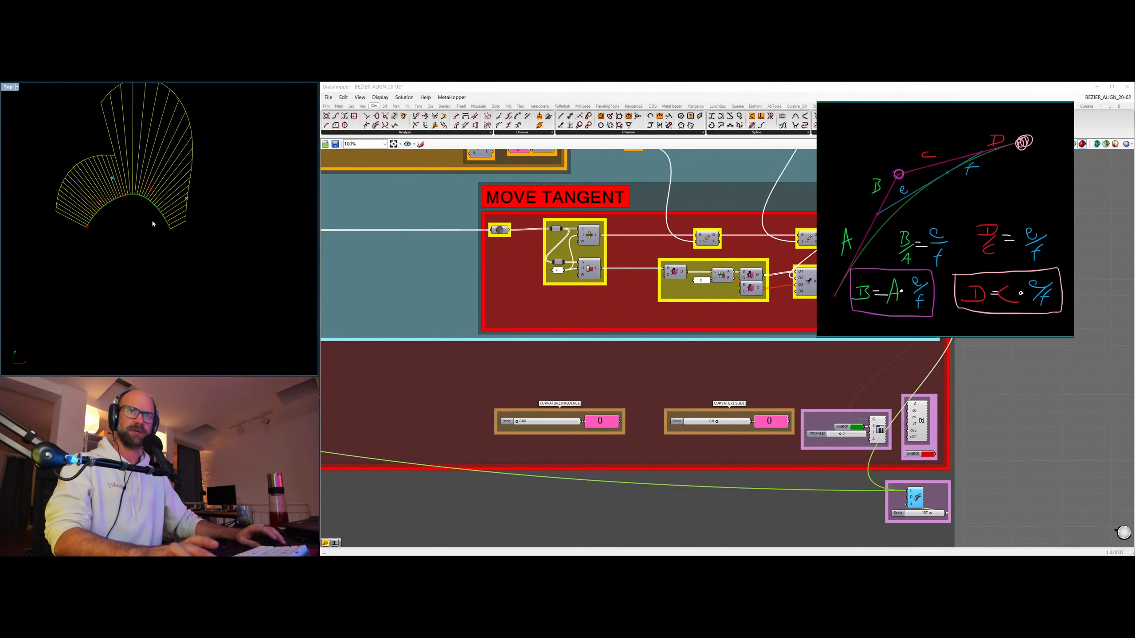
left_click(985, 450)
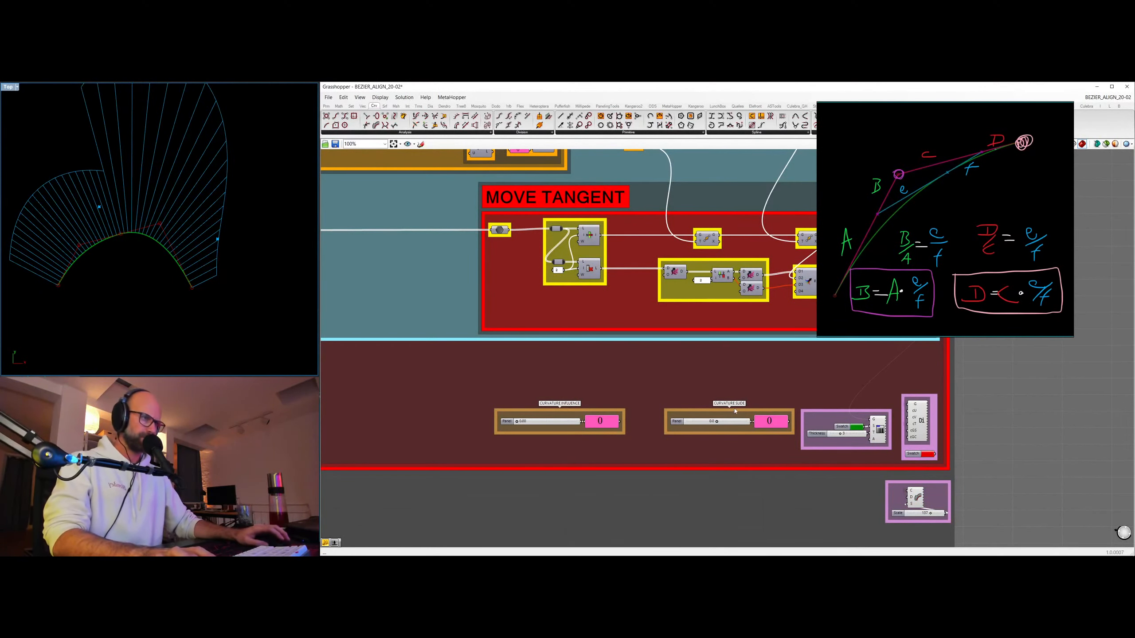
Set CURVATURE INFLUENCE to 1.00 and move the reference image to just above the two curvature sliders.
scroll(510, 420, "up", 2)
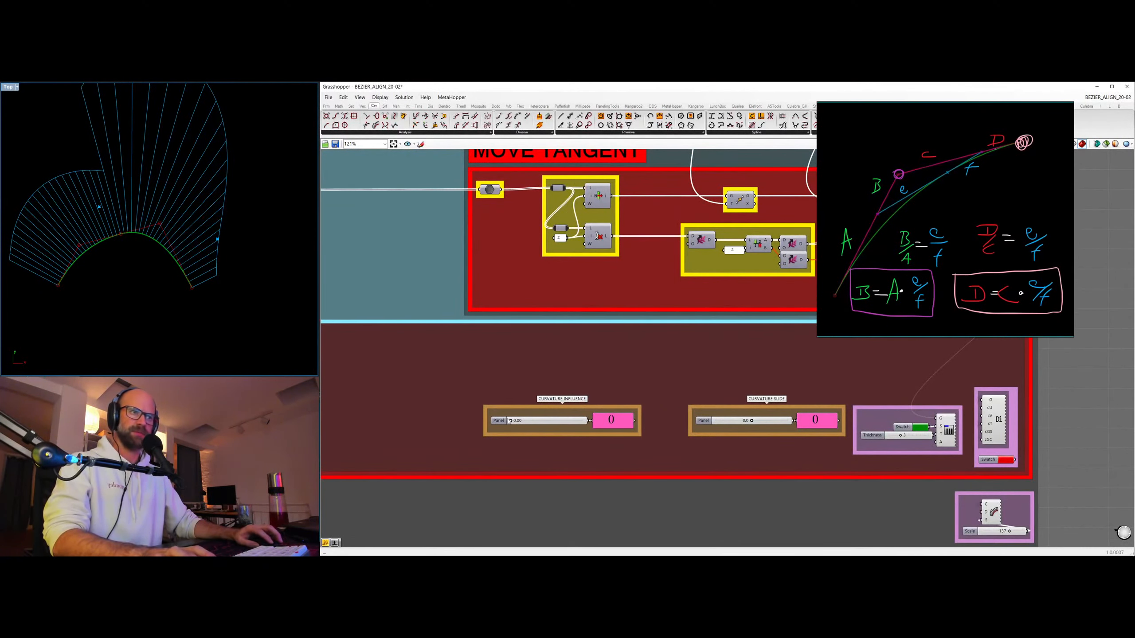
left_click_drag(512, 422, 583, 421)
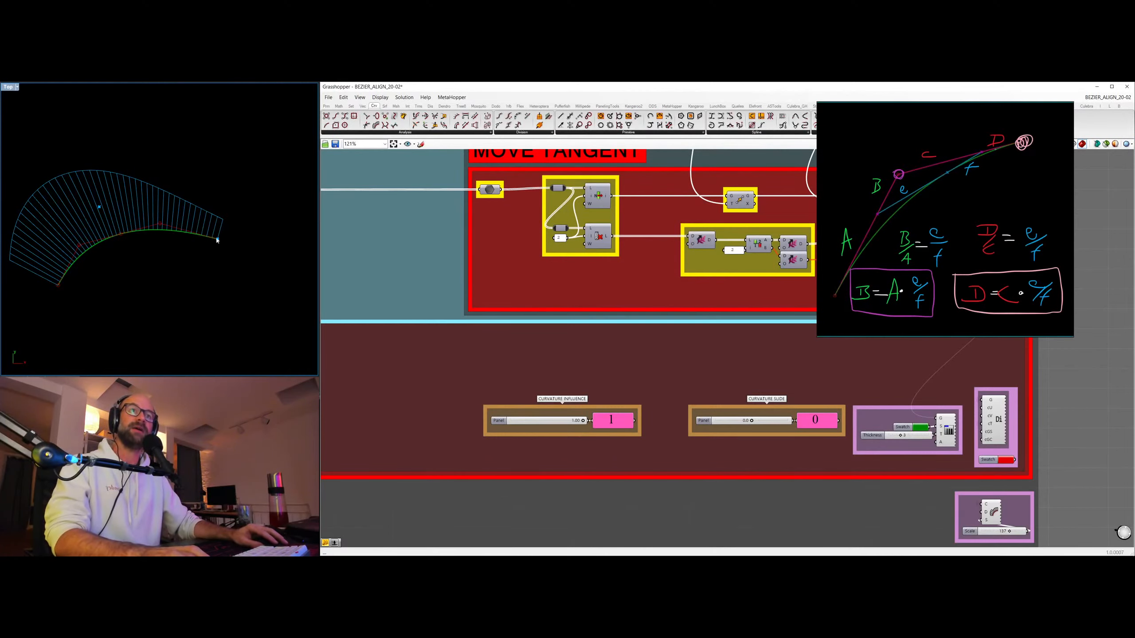
left_click_drag(952, 212, 639, 232)
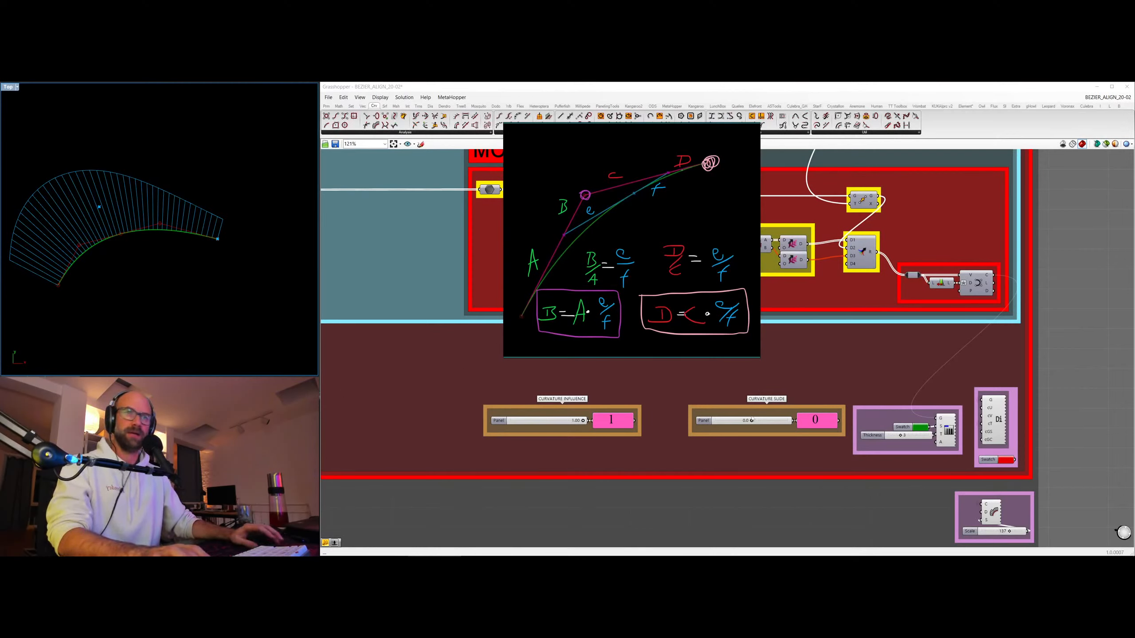
Vary CURVATURE SLIDE through 145.8 and -391.9 to 27.3 to examine how it reshapes the curve and its curvature graph.
left_click_drag(752, 420, 743, 420)
left_click_drag(750, 420, 757, 420)
left_click(78, 157)
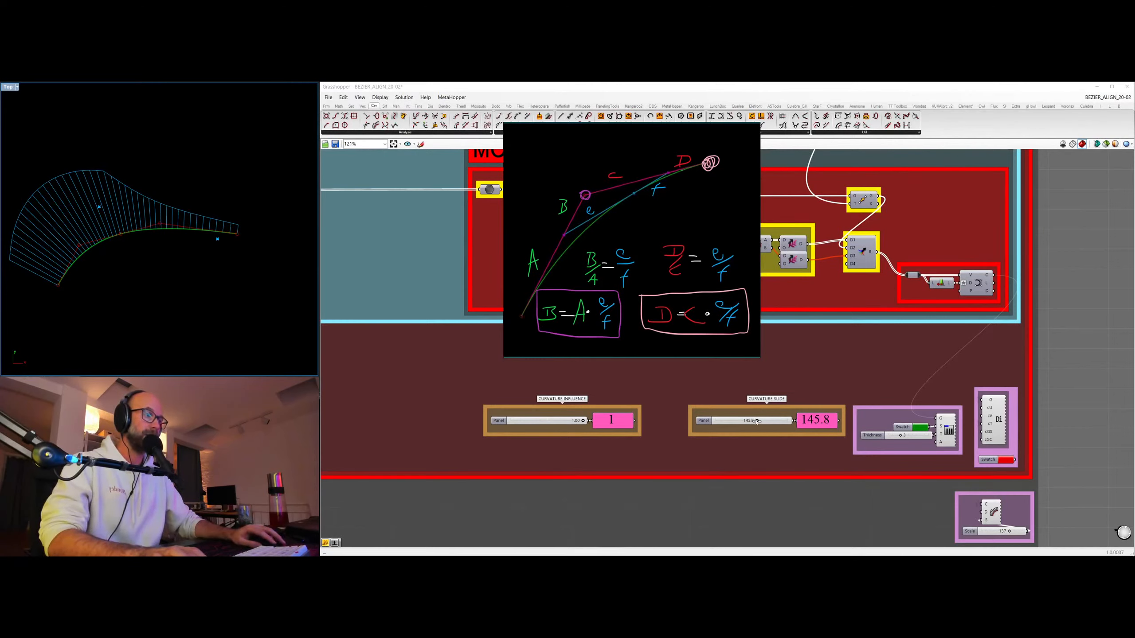
left_click_drag(756, 421, 742, 420)
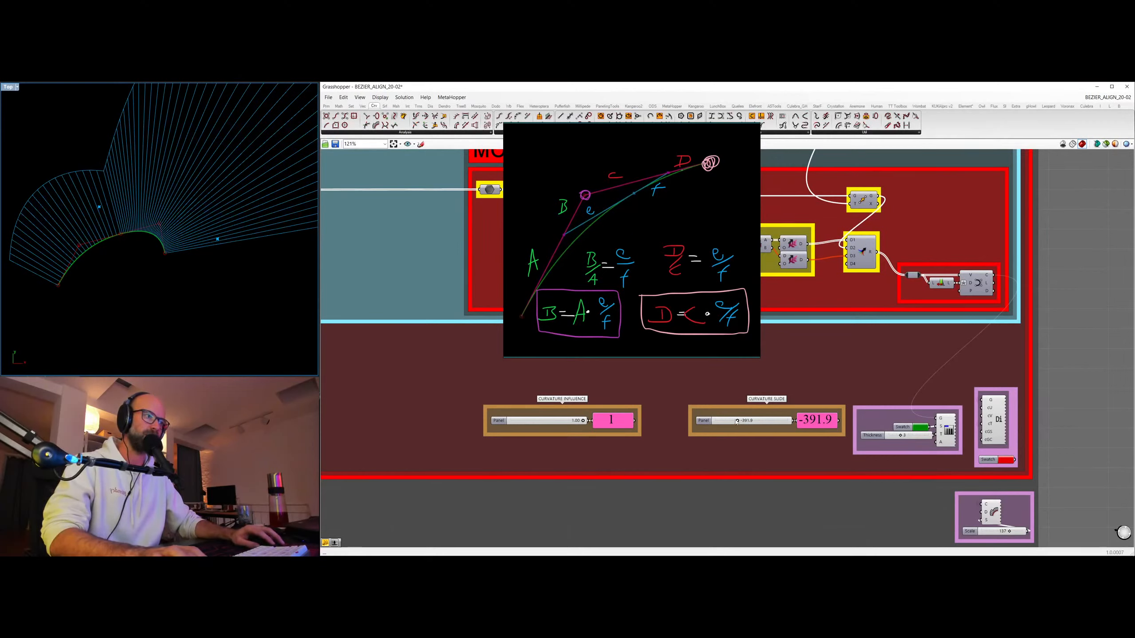
left_click_drag(736, 422, 754, 421)
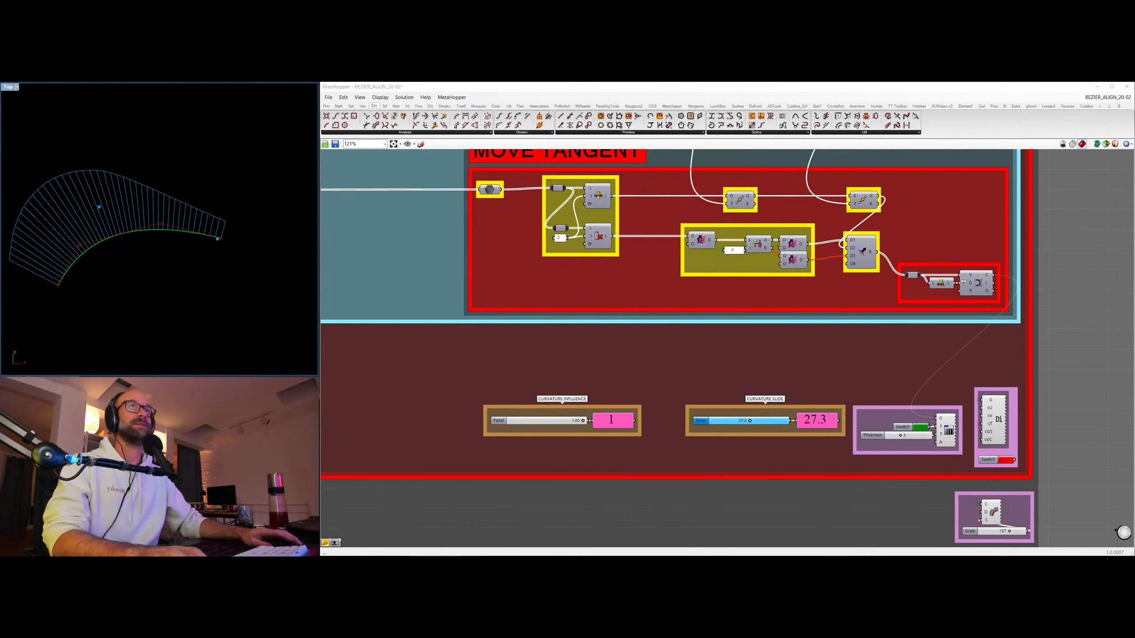
Set CURVATURE SLIDE to exactly 0.
scroll(263, 196, "down", 3)
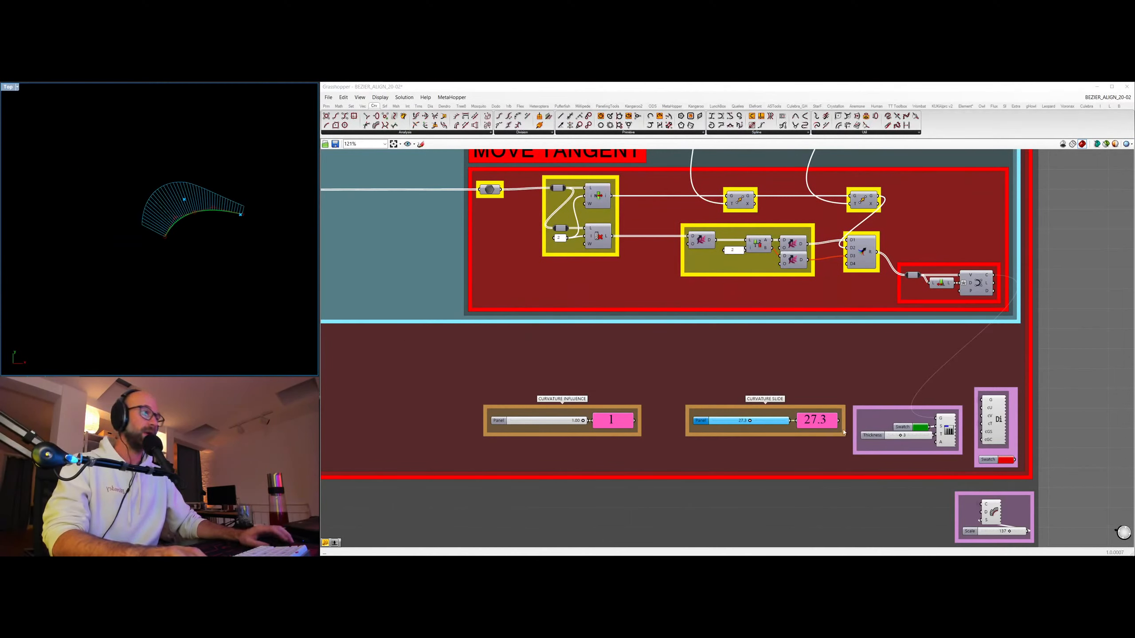
double_click(750, 422)
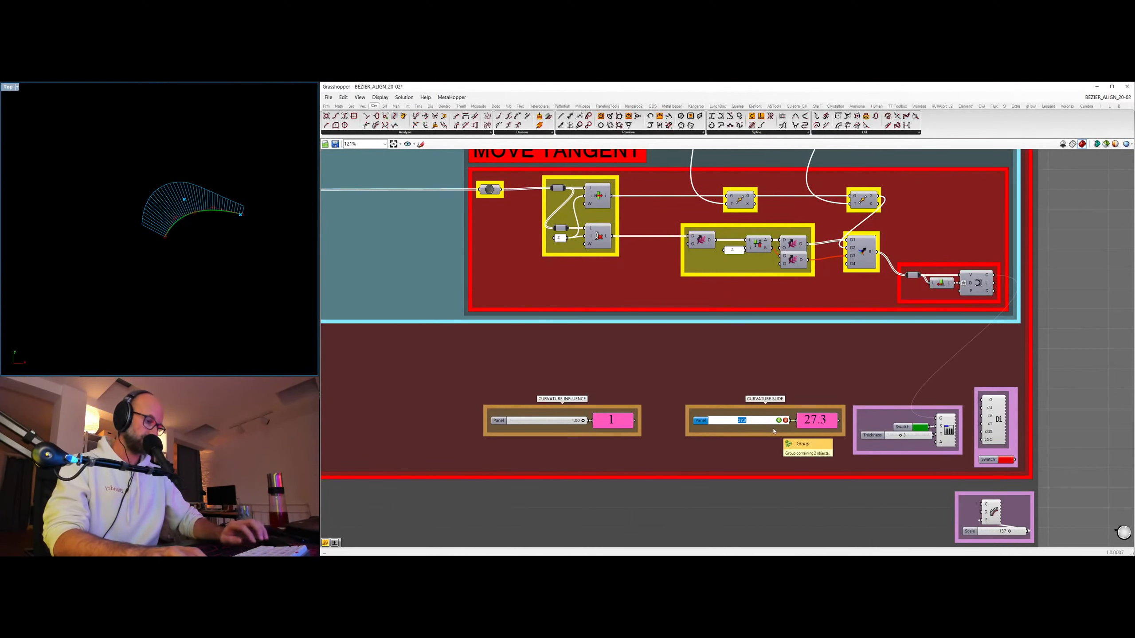
type("0")
key("Return")
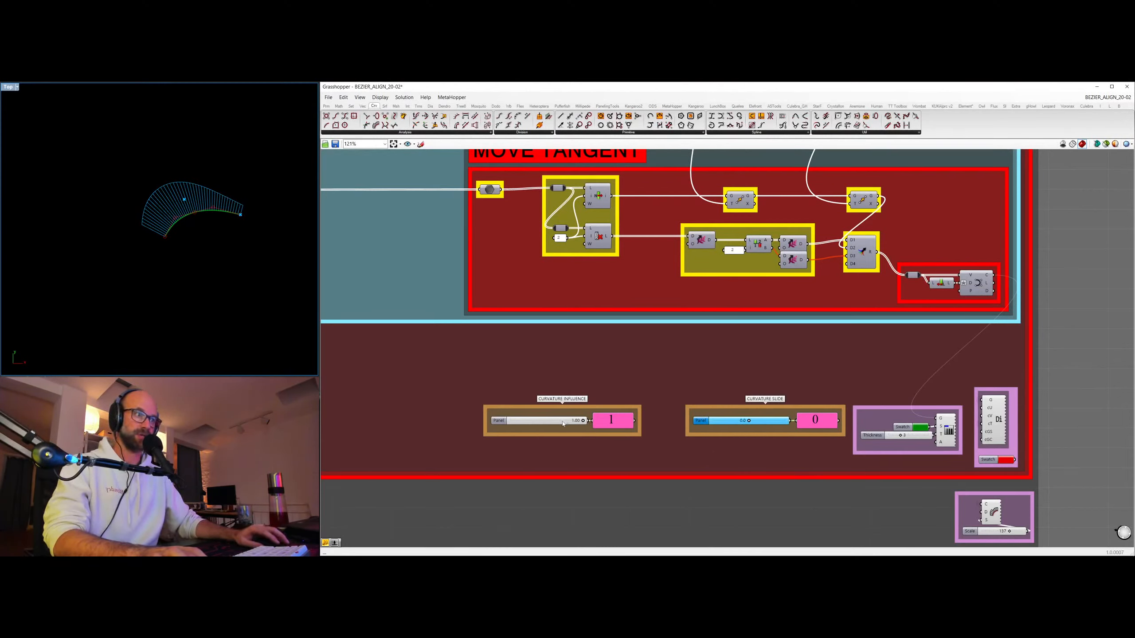
Hide the curvature graph preview, inspect the bare aligned curve in the viewport, and clear the component selection.
left_click(992, 513)
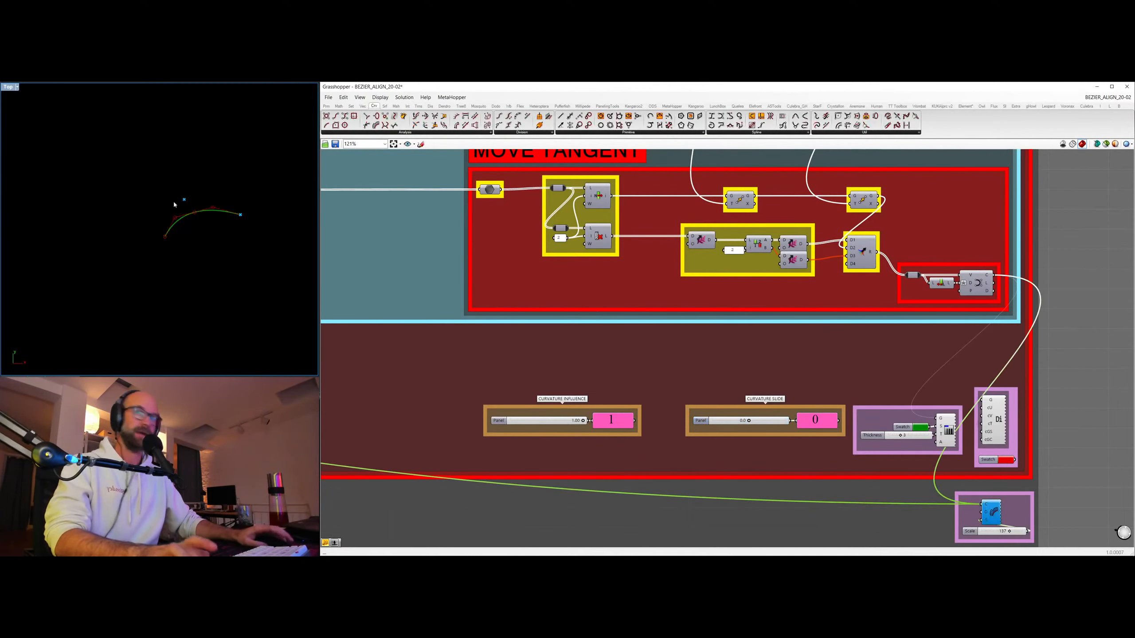
scroll(201, 219, "up", 5)
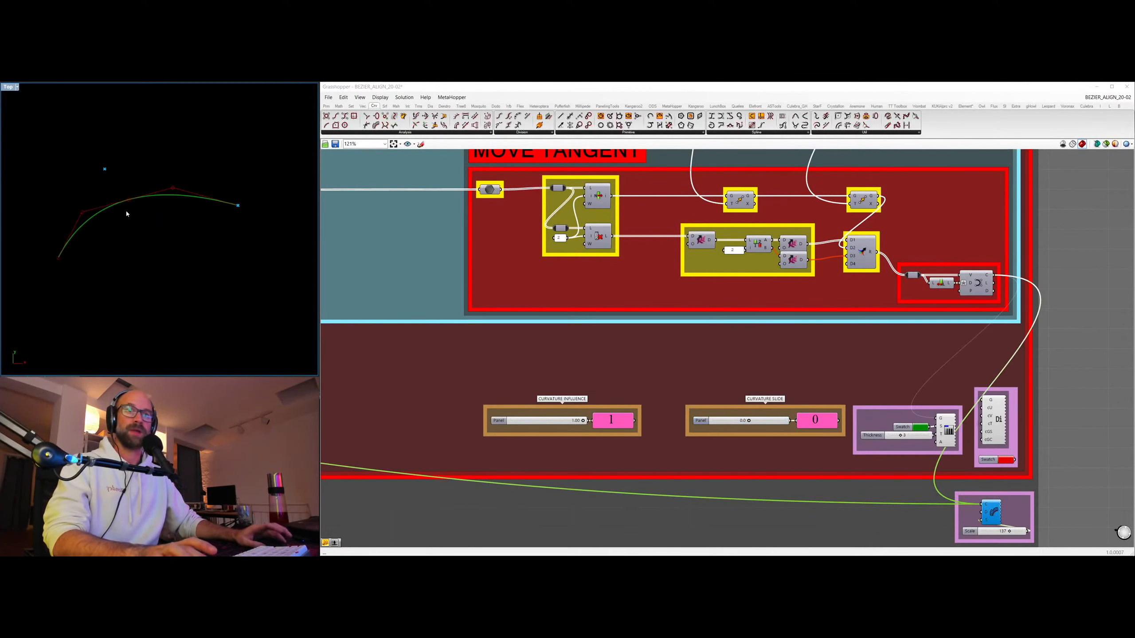
scroll(740, 362, "down", 3)
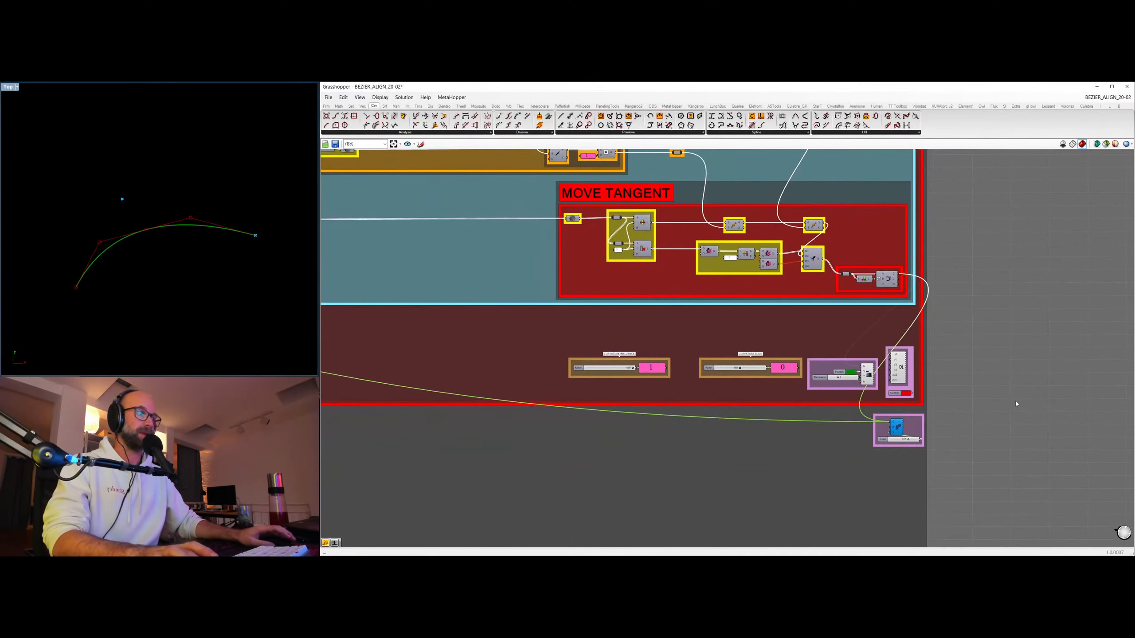
left_click(1014, 403)
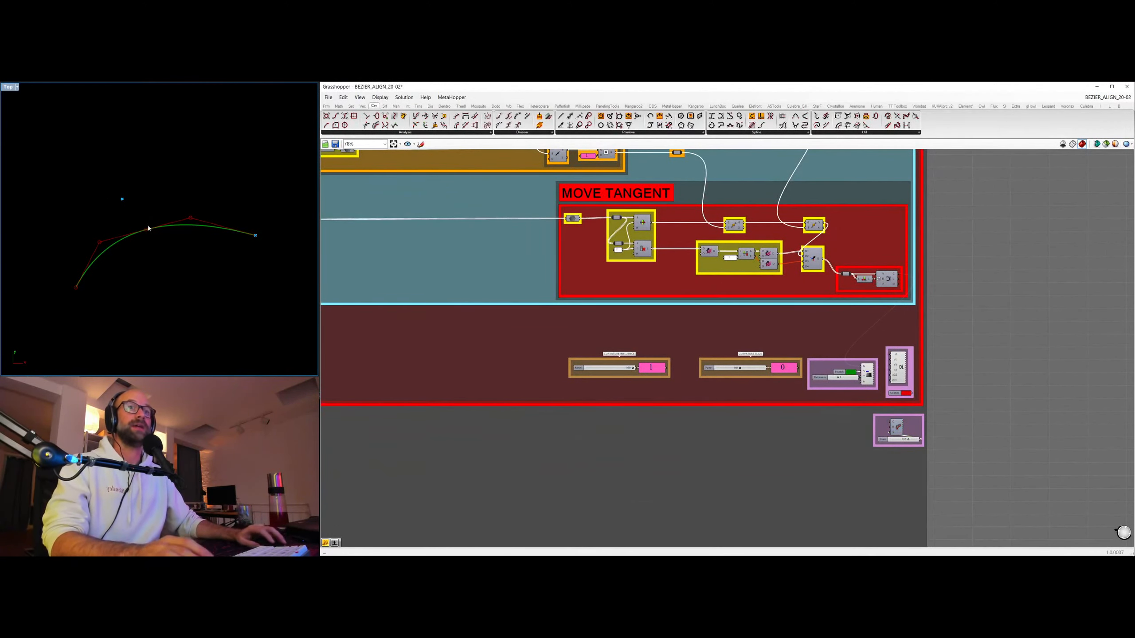
Review the whole QUADRATIC ALIGN definition and switch to the open BASIC-BEZIER_10.2 definition.
left_click(905, 374)
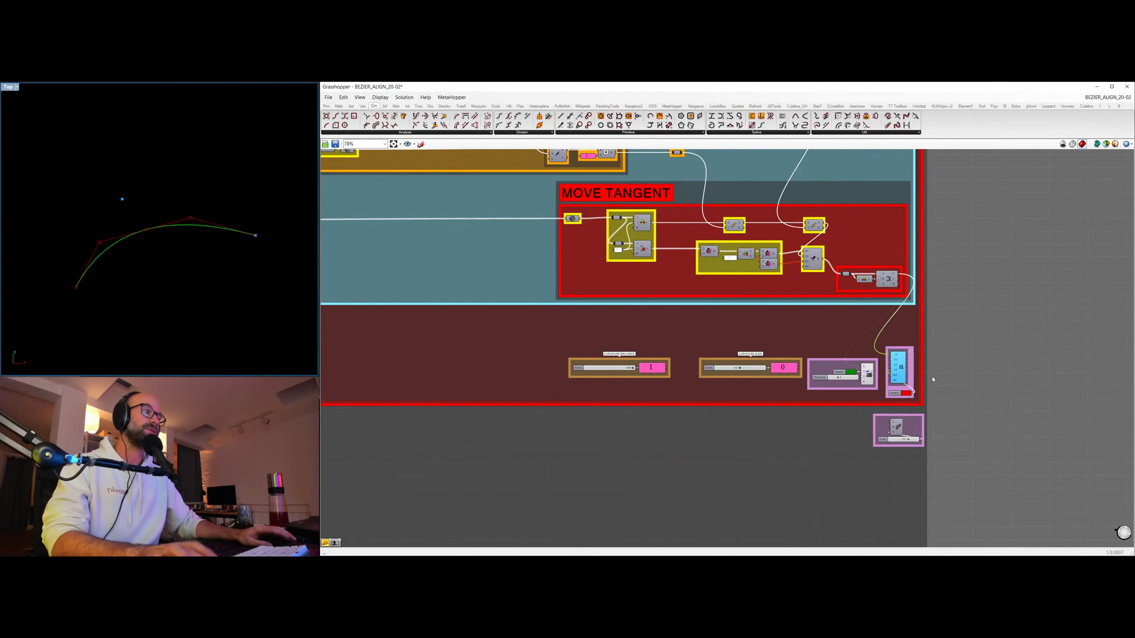
left_click(959, 380)
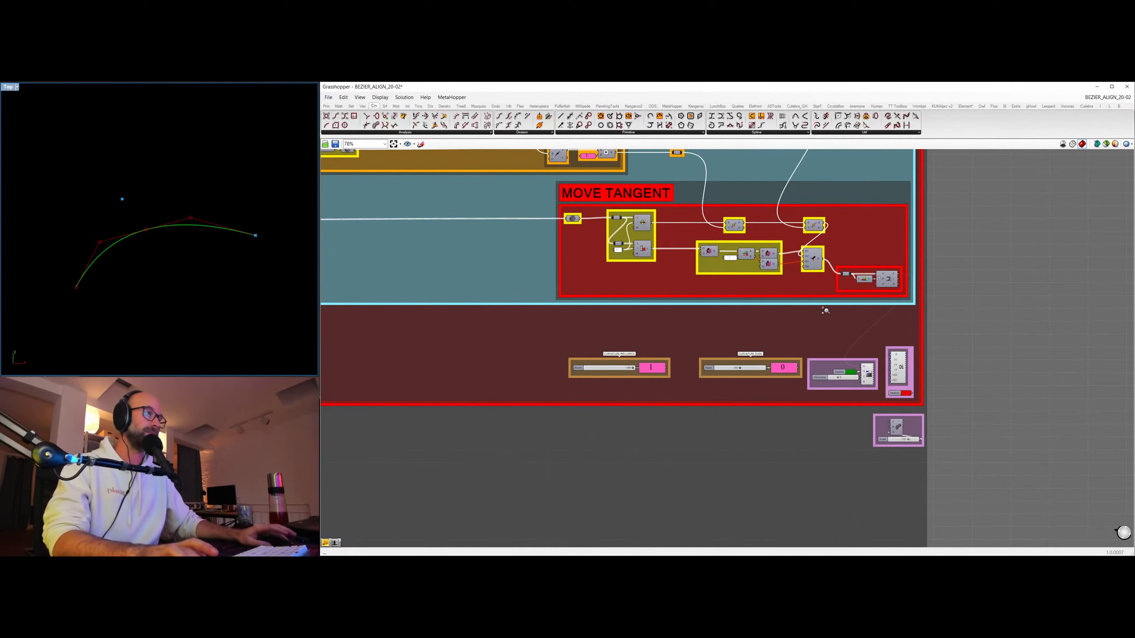
scroll(823, 309, "down", 9)
right_click_drag(646, 344, 635, 330)
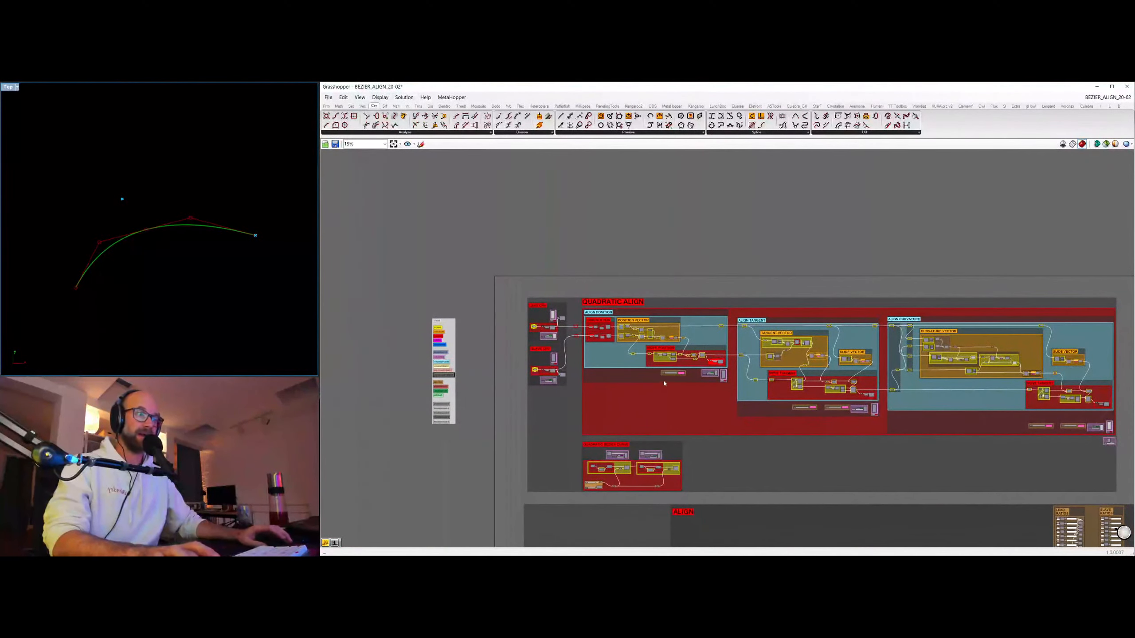
right_click_drag(664, 383, 596, 344)
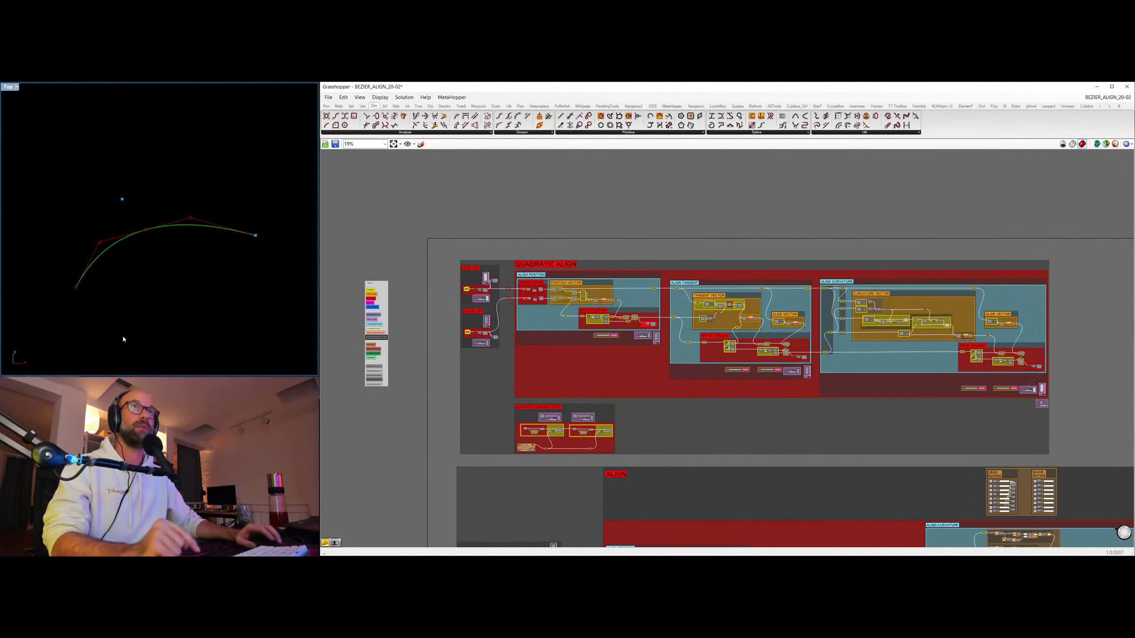
mouse_move(1107, 97)
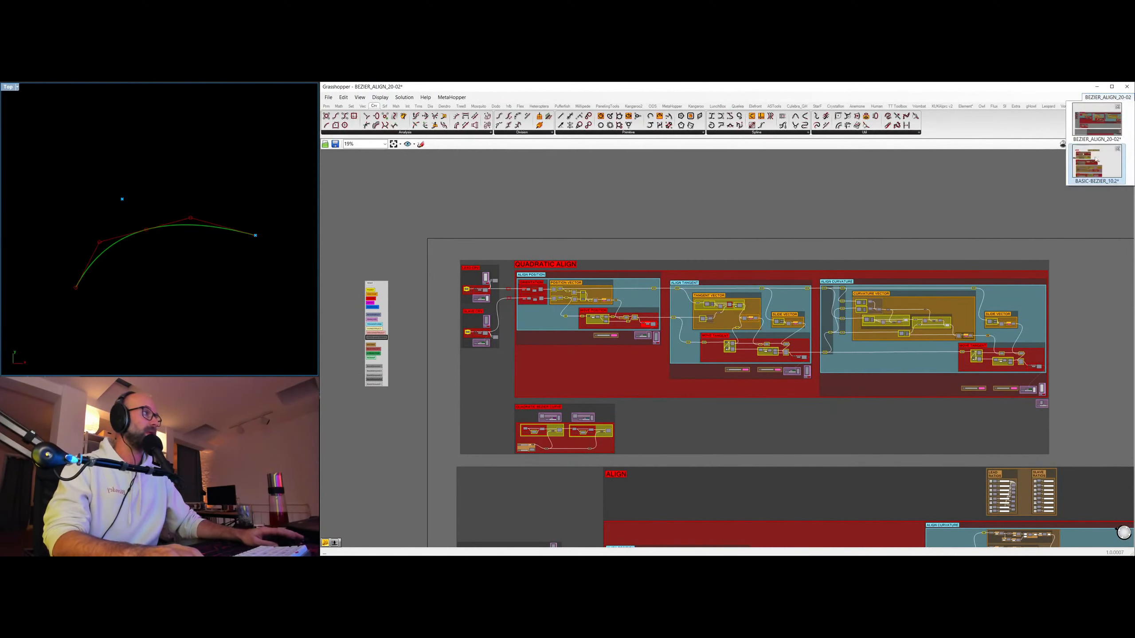
left_click(1100, 175)
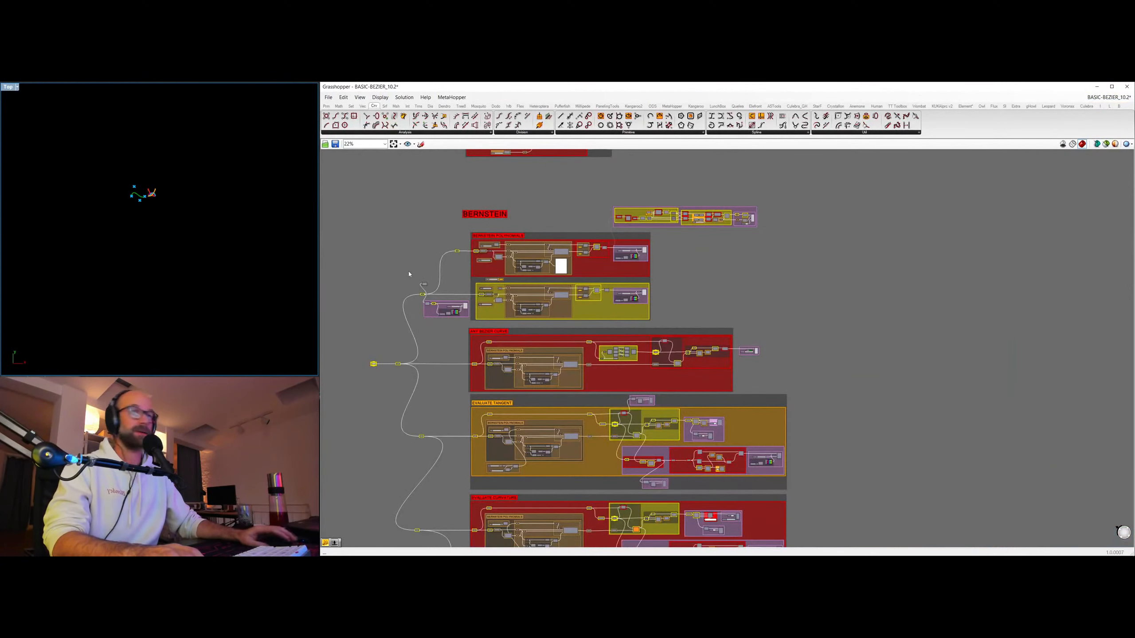
Connect the Bernstein group's slider of value 5 to the degree relays of both upper groups, and vary it to 4 and 8.
scroll(175, 265, "up", 15)
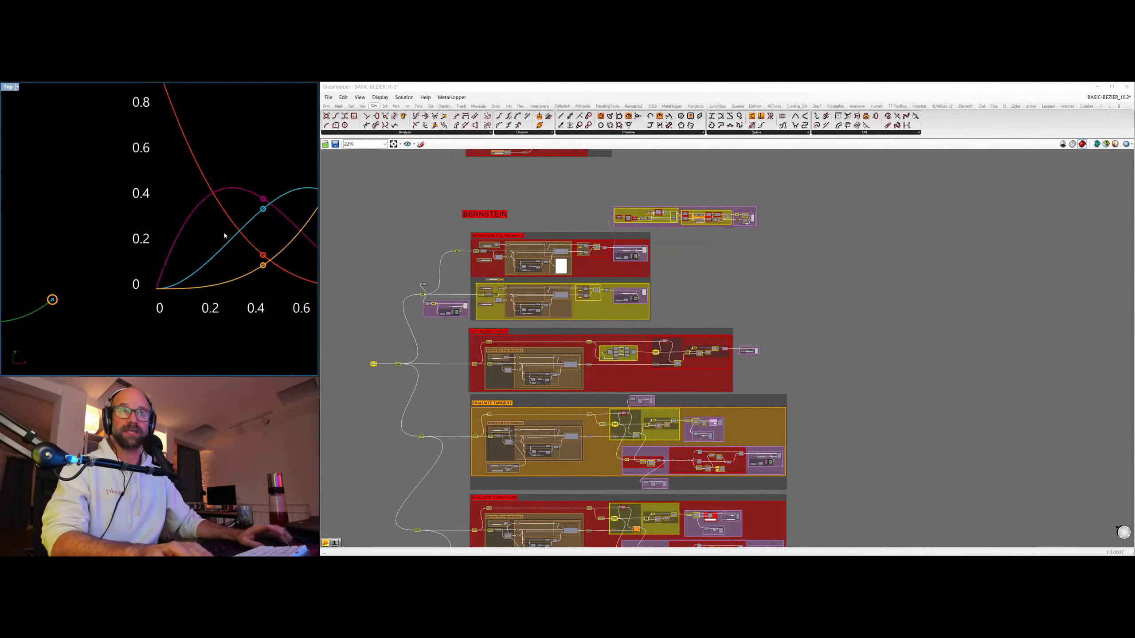
scroll(122, 235, "down", 8)
right_click_drag(228, 236, 172, 221)
scroll(119, 266, "up", 4)
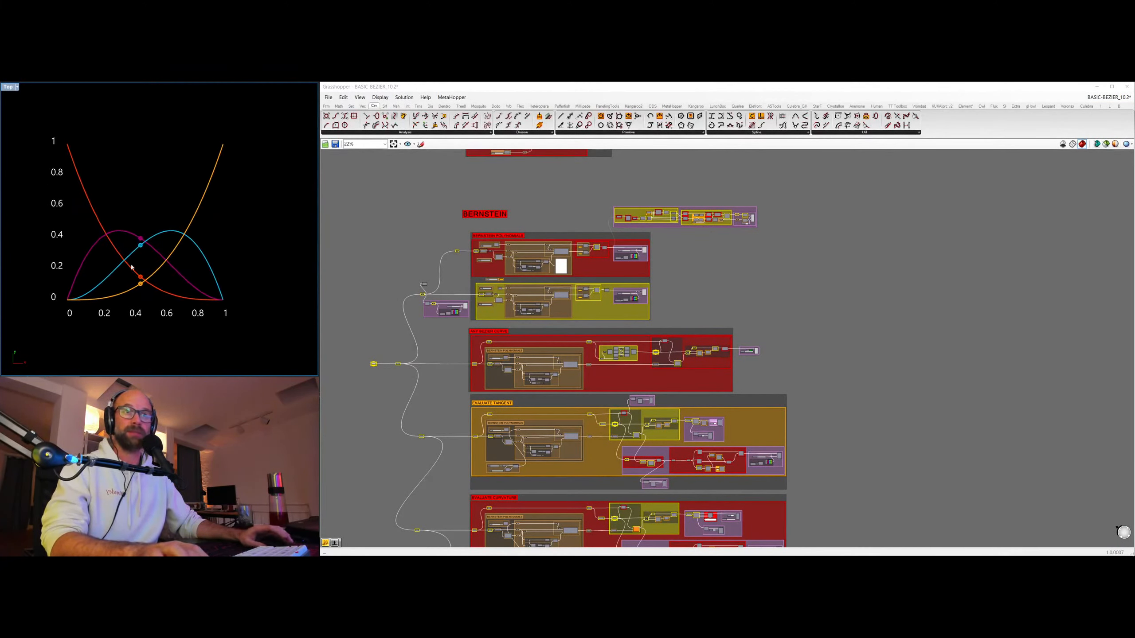
scroll(442, 309, "up", 4)
scroll(450, 271, "up", 5)
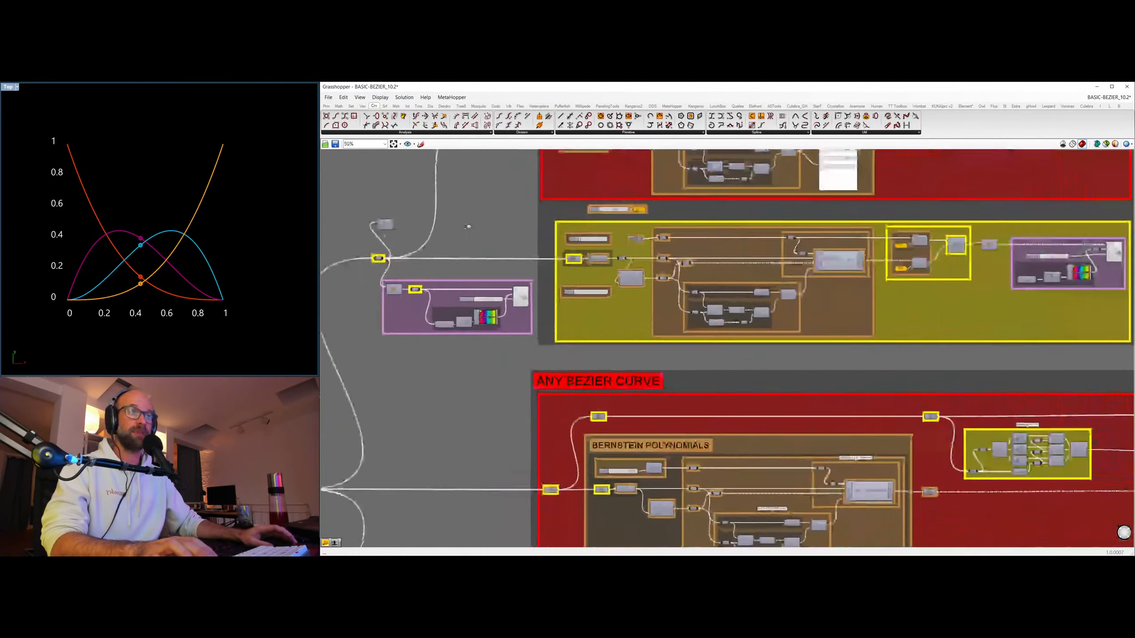
right_click_drag(675, 188, 592, 428)
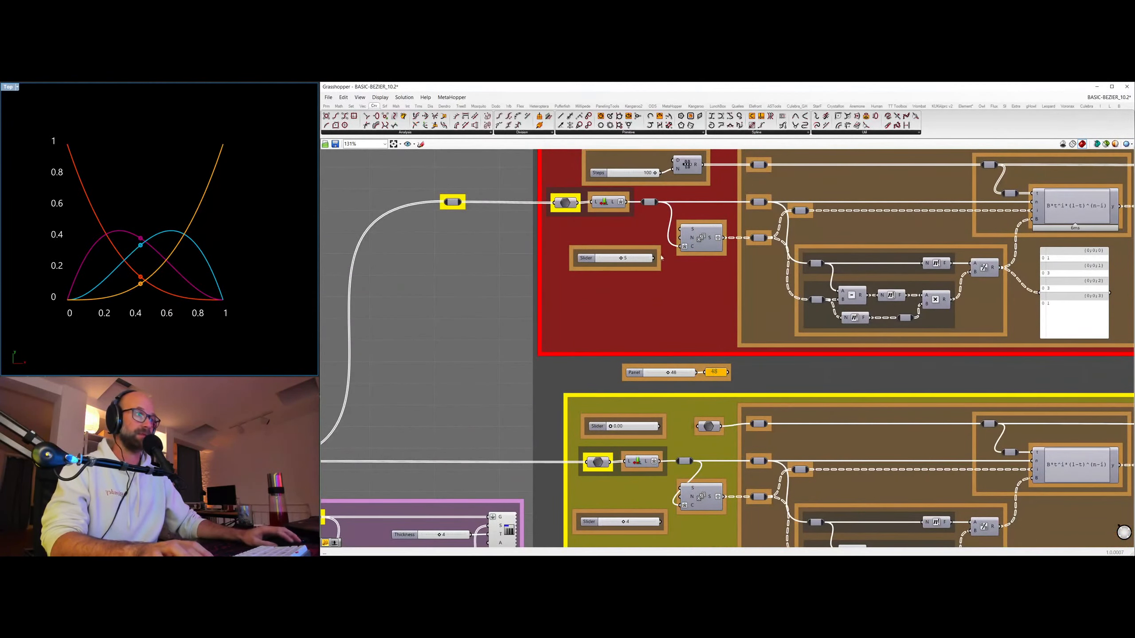
left_click_drag(654, 258, 629, 204)
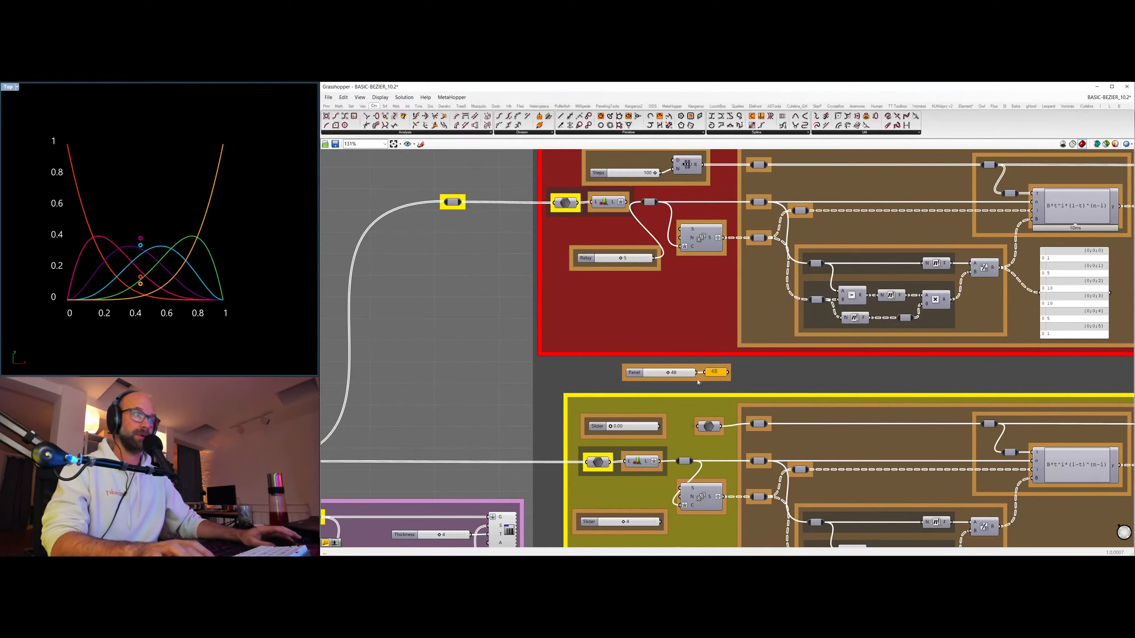
left_click_drag(655, 260, 625, 462)
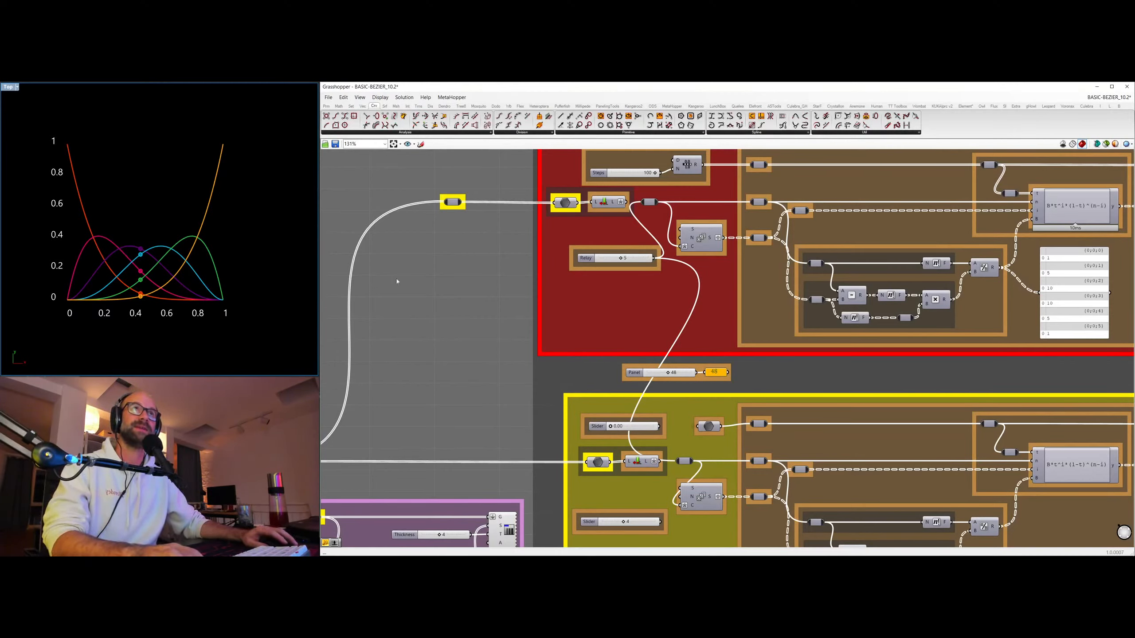
mouse_move(622, 259)
left_mouse_down()
mouse_move(655, 258)
mouse_move(618, 257)
left_mouse_up()
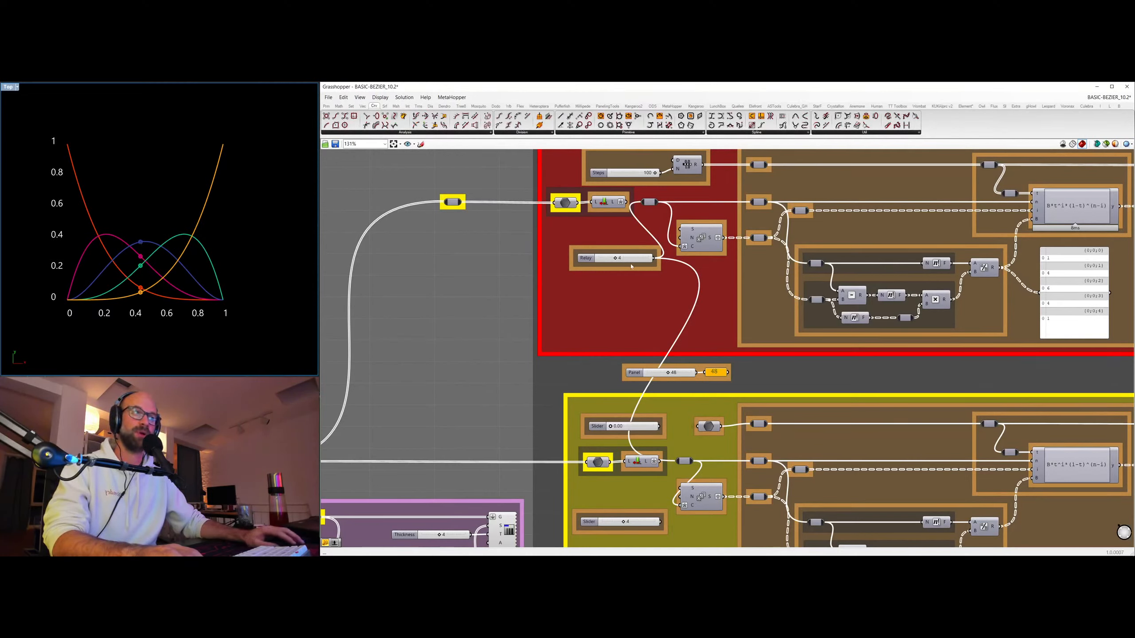
left_click_drag(618, 260, 637, 258)
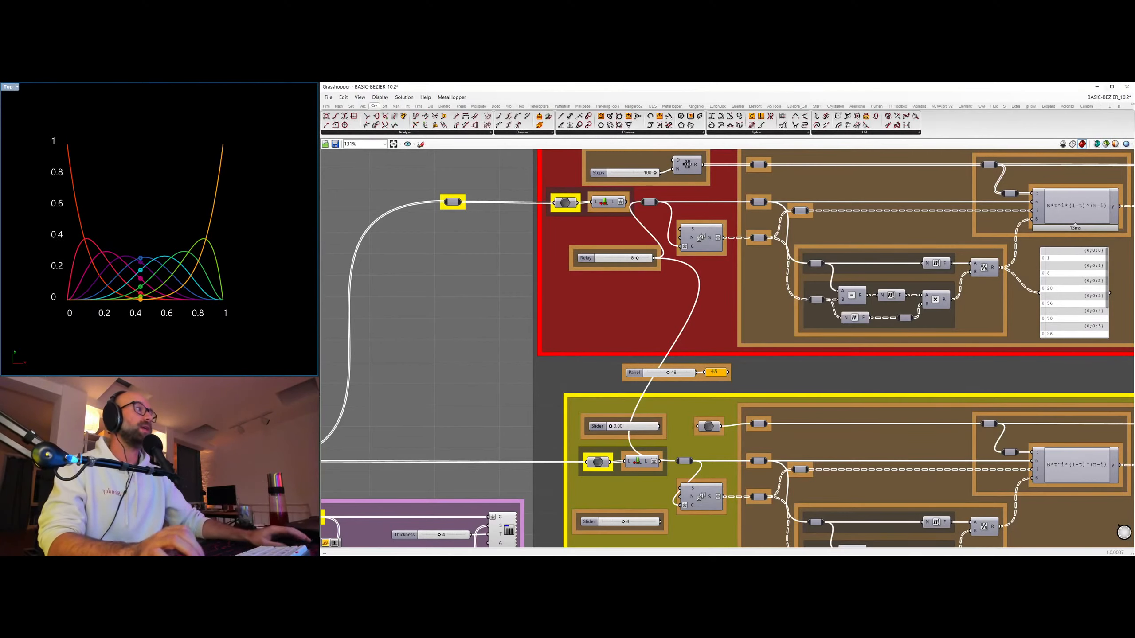
Switch to the open BEZIER_ALIGN_20-02 definition and review its QUADRATIC ALIGN and ALIGN groups.
left_click(1092, 97)
left_click(1090, 176)
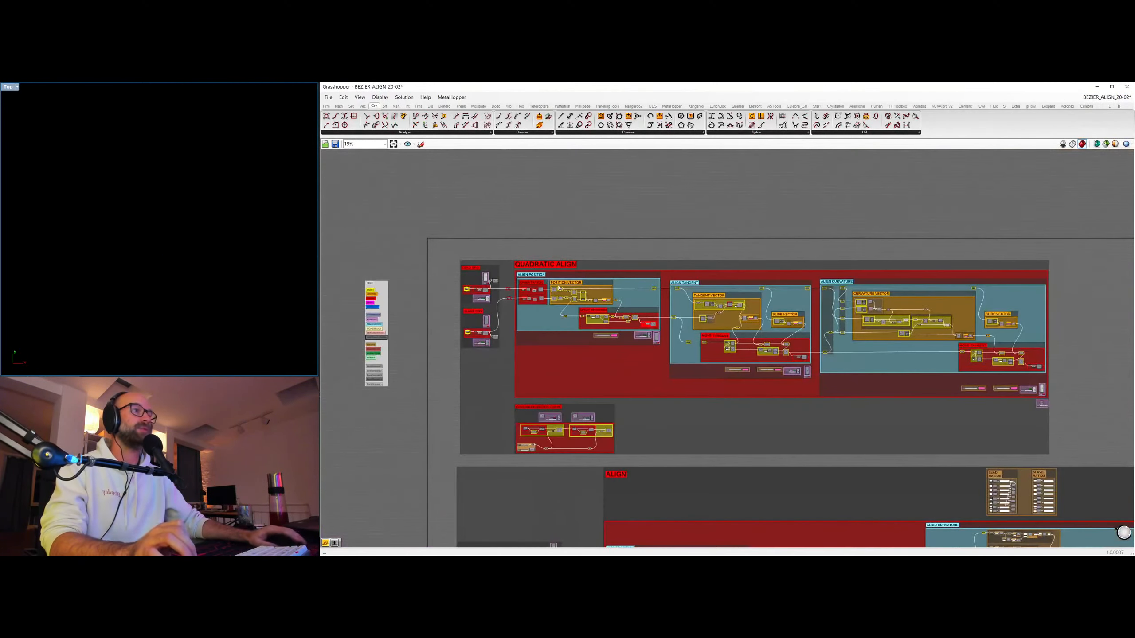
right_click_drag(693, 418, 617, 342)
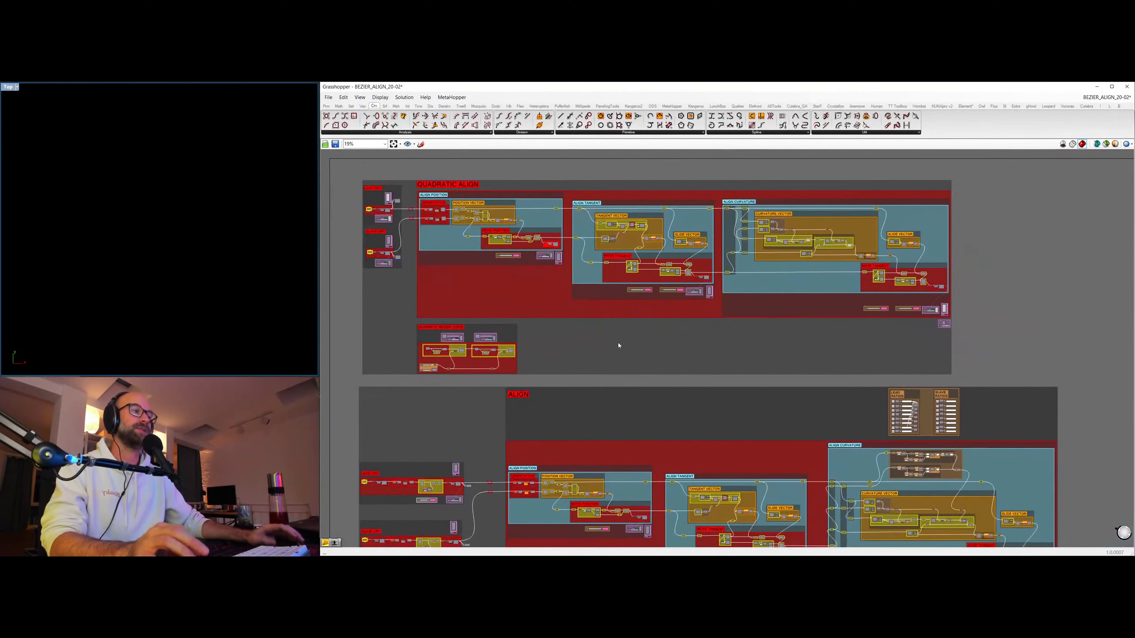
right_click_drag(684, 468, 741, 335)
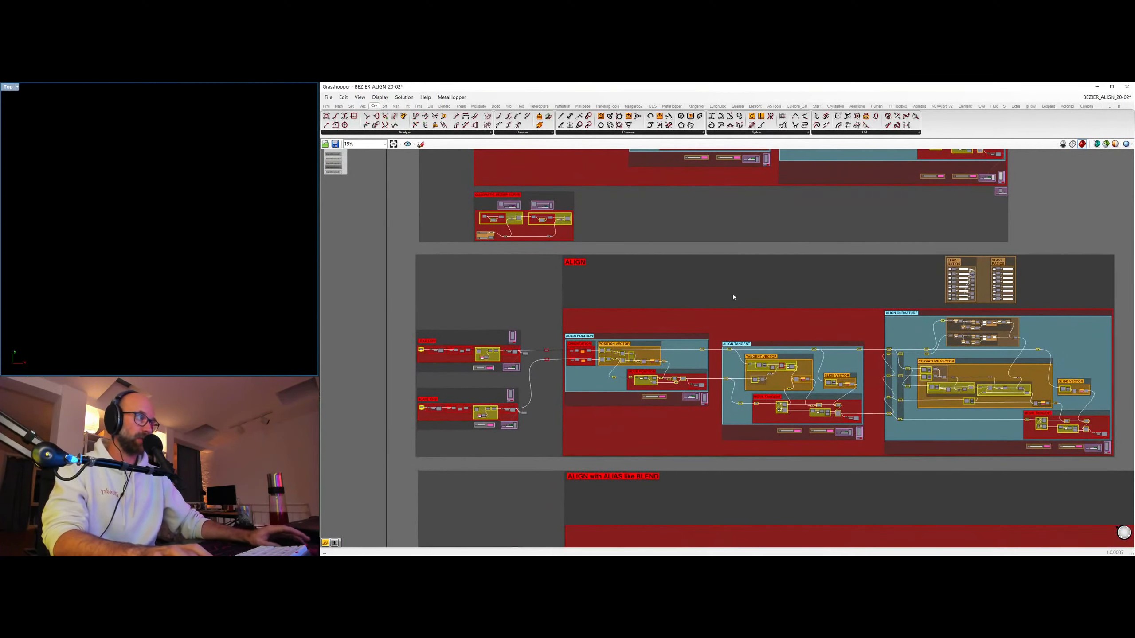
right_click_drag(554, 241, 521, 379)
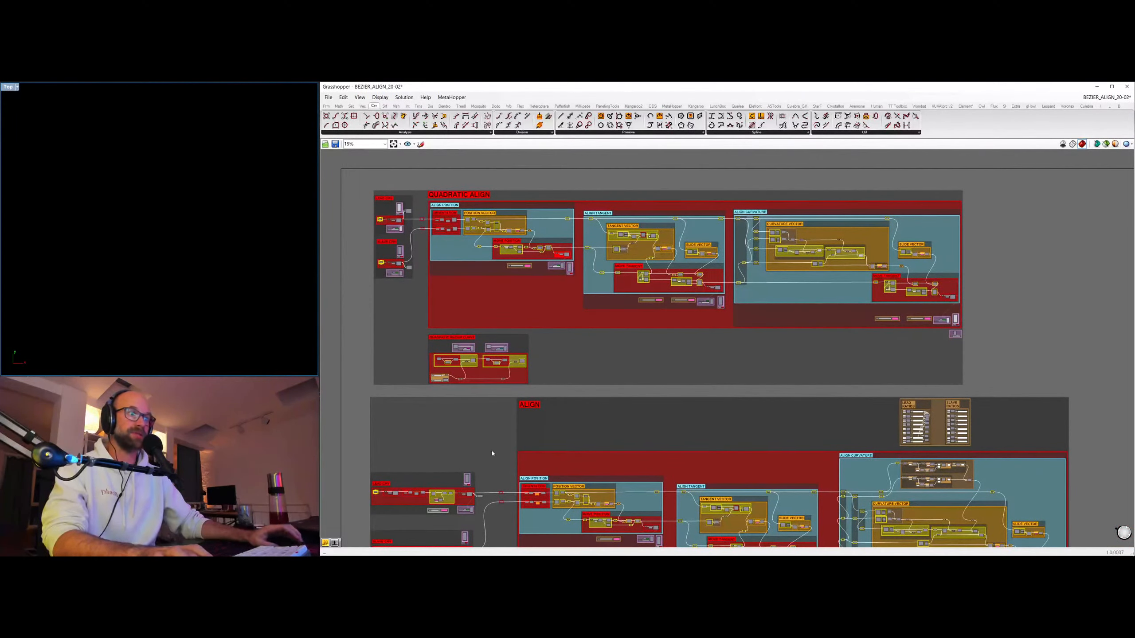
right_click_drag(492, 453, 515, 397)
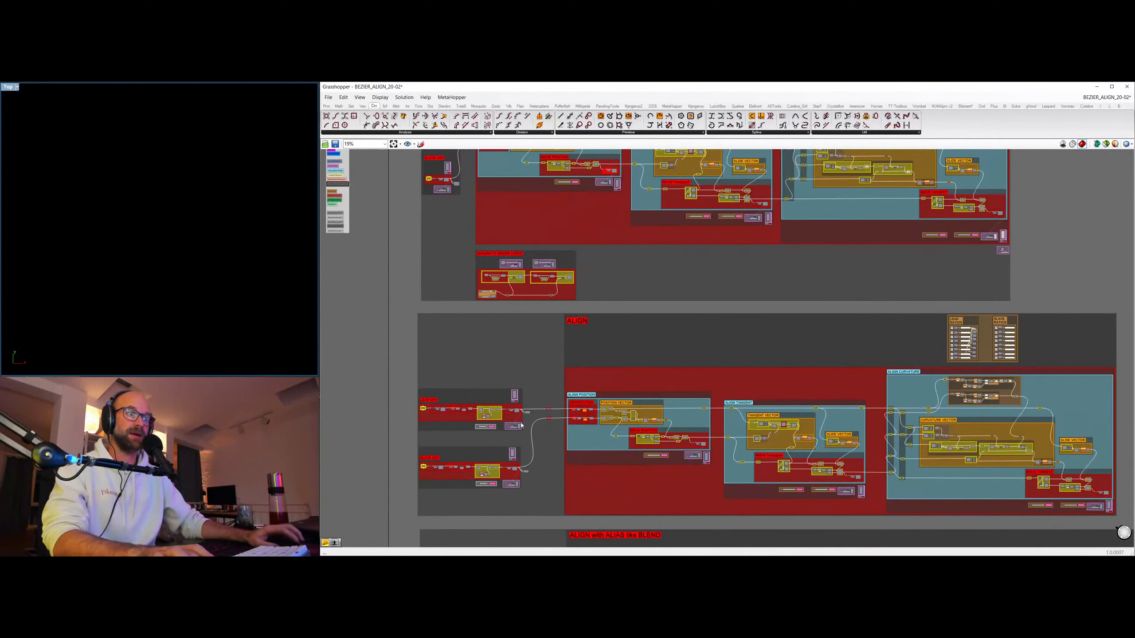
Show the lead curve of the ALIGN group and its control polygon, and frame them in the viewport.
scroll(521, 426, "up", 5)
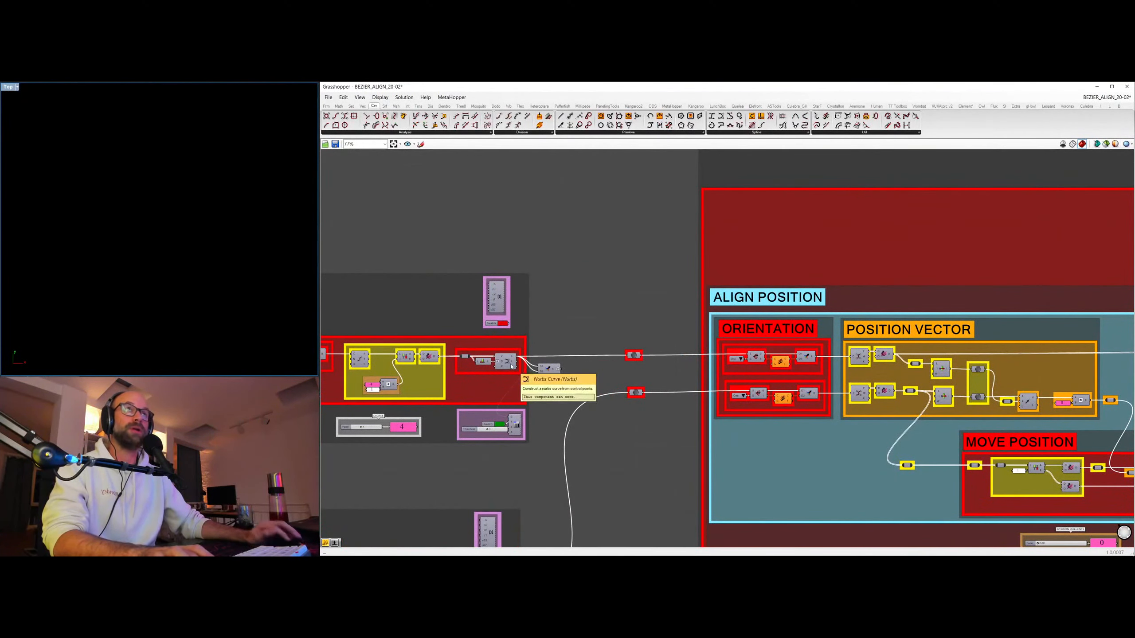
left_click(516, 427)
left_click(505, 362)
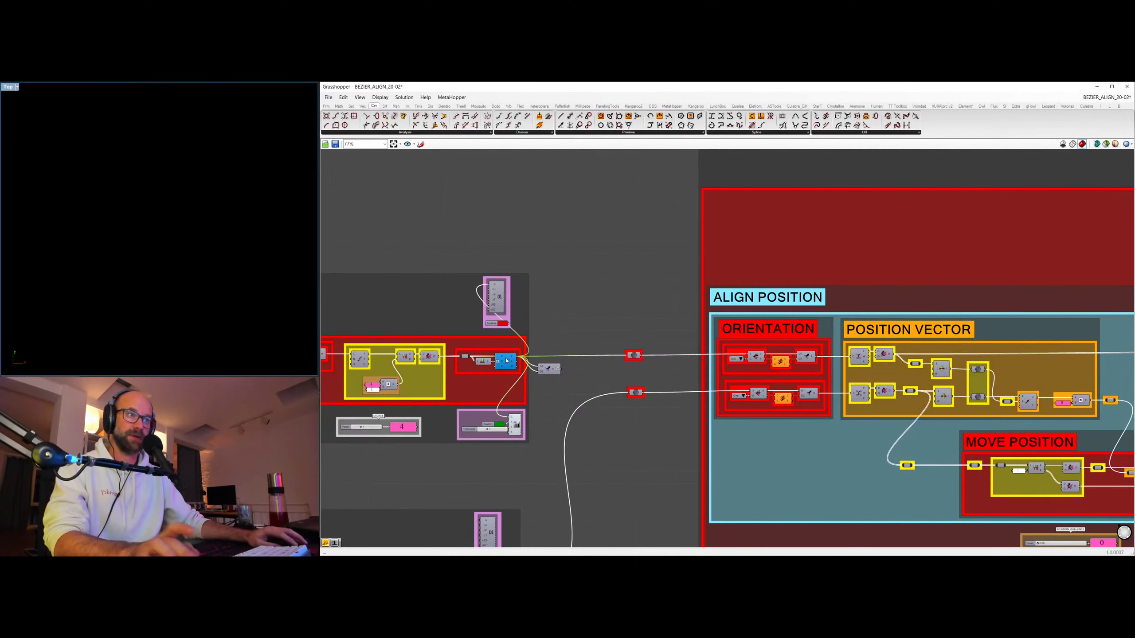
key("ctrl+shift+e")
scroll(256, 250, "down", 9)
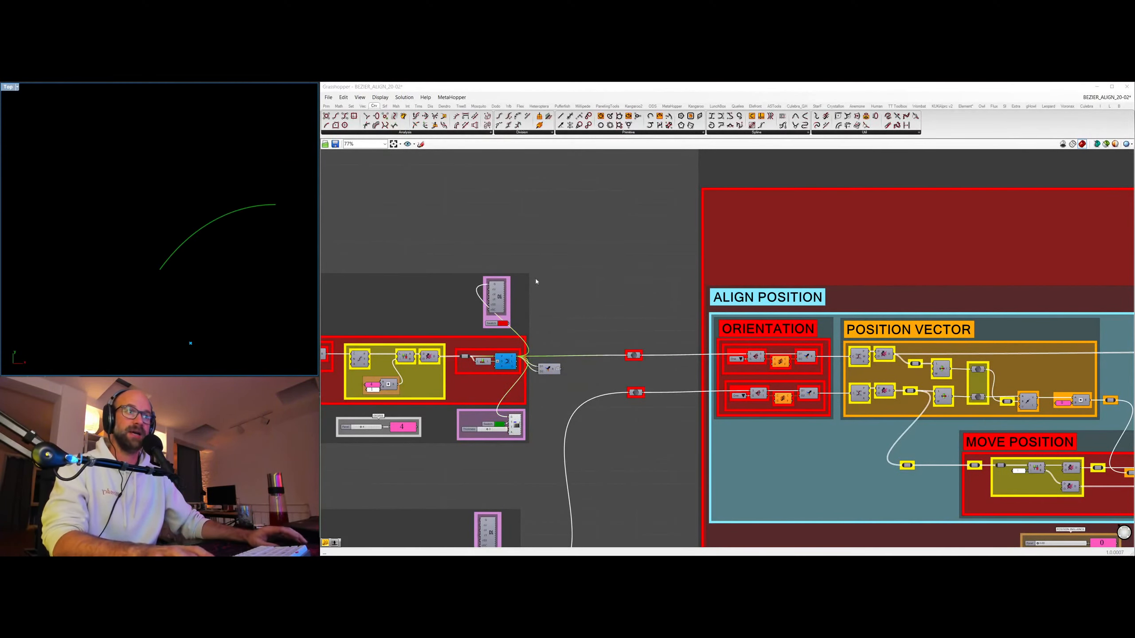
left_click(495, 298)
right_click_drag(405, 391, 797, 338)
right_click_drag(221, 234, 150, 225)
scroll(787, 237, "down", 6)
right_click_drag(788, 237, 623, 444)
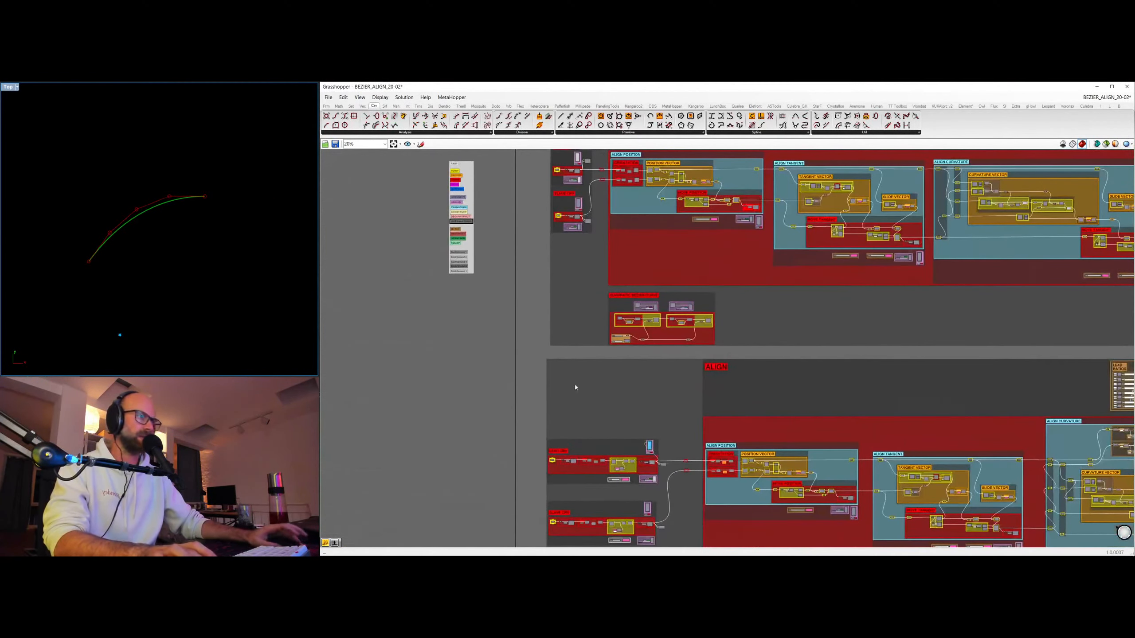
Turn off the preview of all components in the QUADRATIC ALIGN definition.
scroll(408, 339, "down", 5)
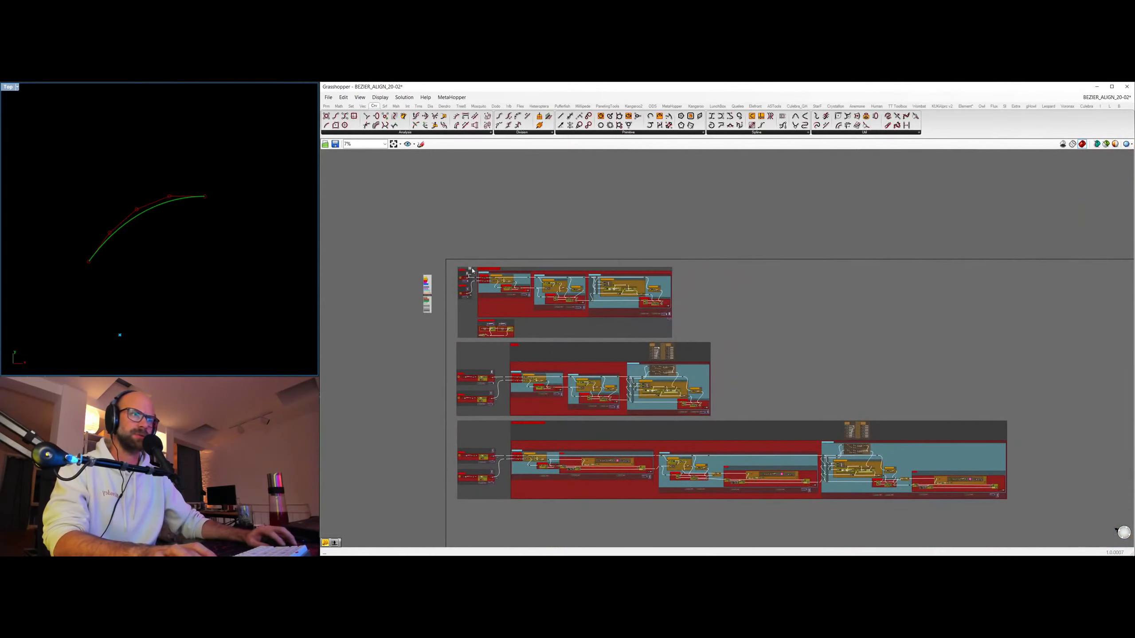
left_click_drag(448, 242, 796, 337)
right_click(761, 289)
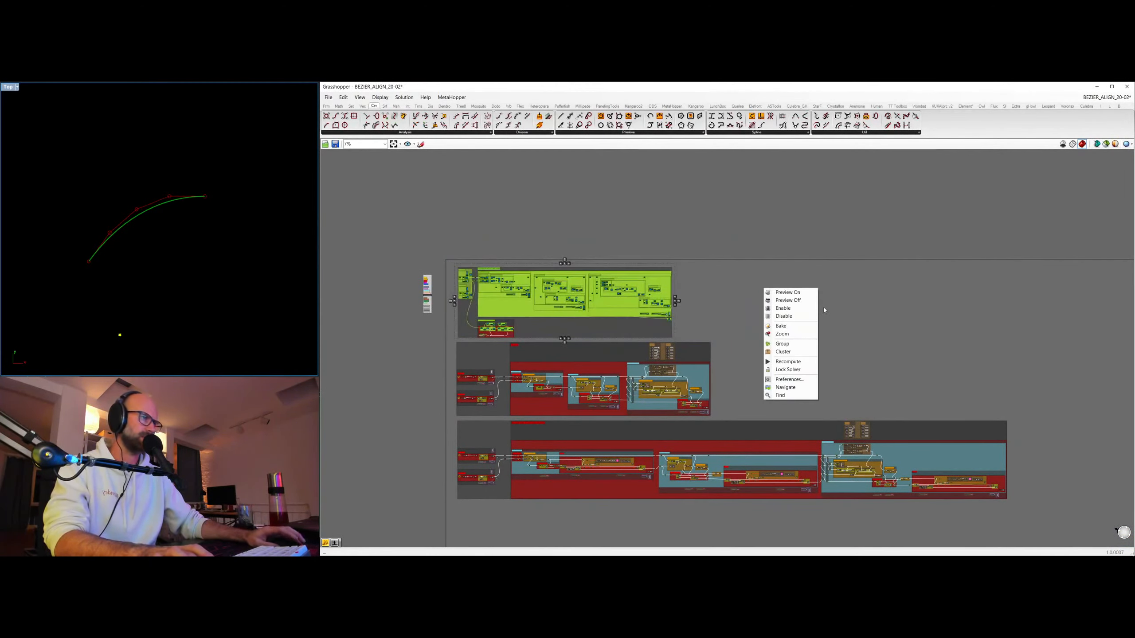
left_click(807, 304)
left_click(814, 307)
Examine the LEAD CRV group's degree setting and the lead curve with its control polygon in the viewport.
scroll(542, 398, "up", 7)
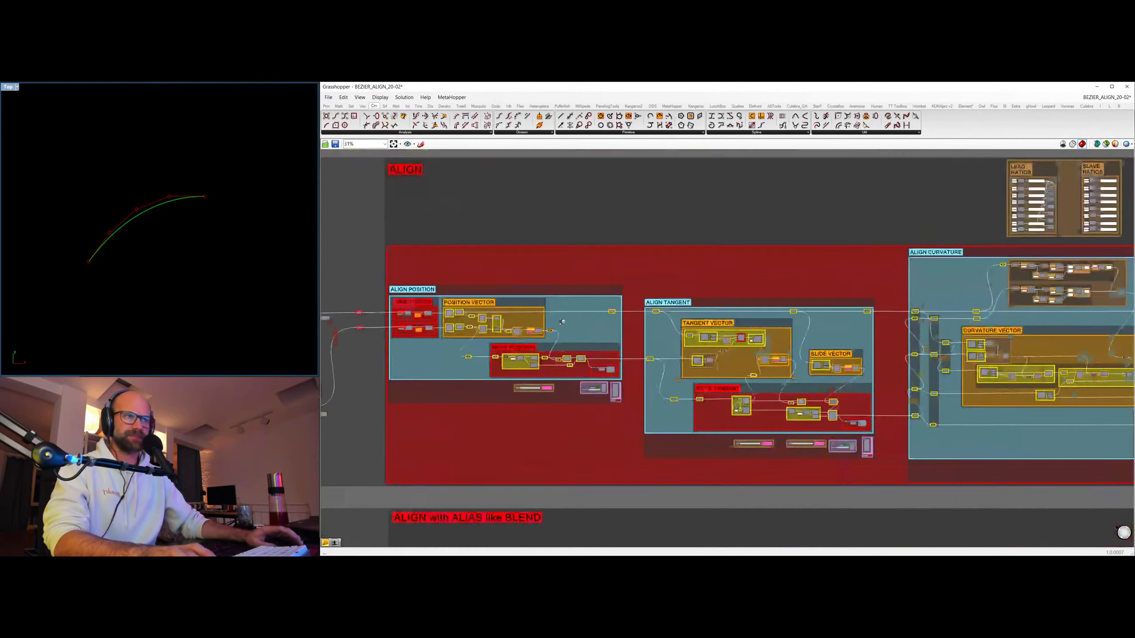
right_click_drag(542, 397, 956, 400)
scroll(621, 362, "up", 3)
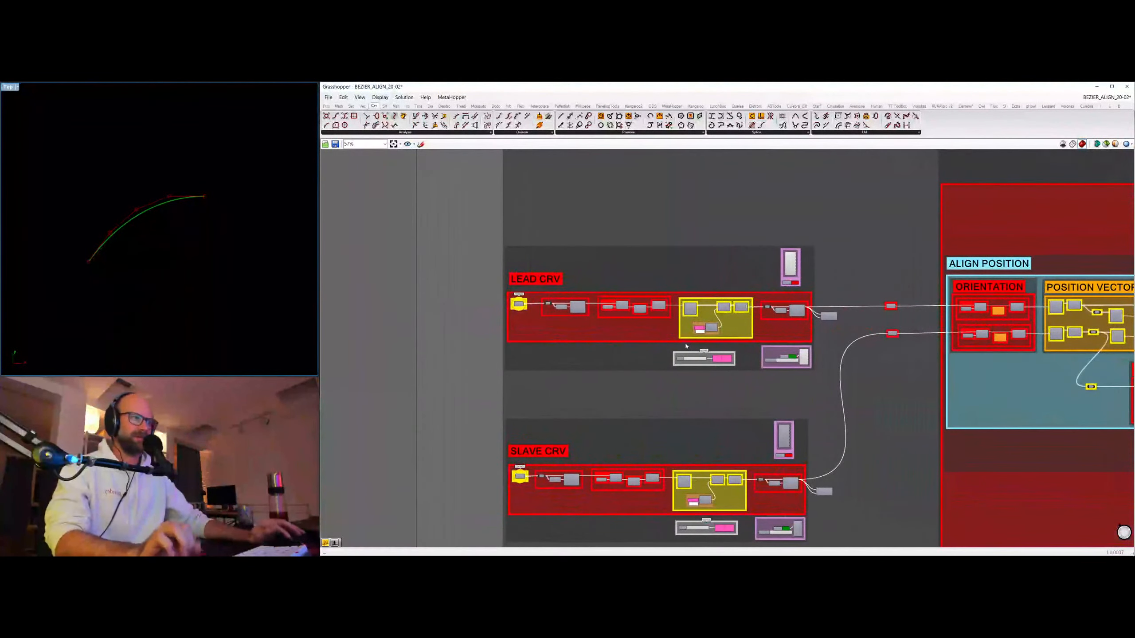
scroll(621, 361, "up", 3)
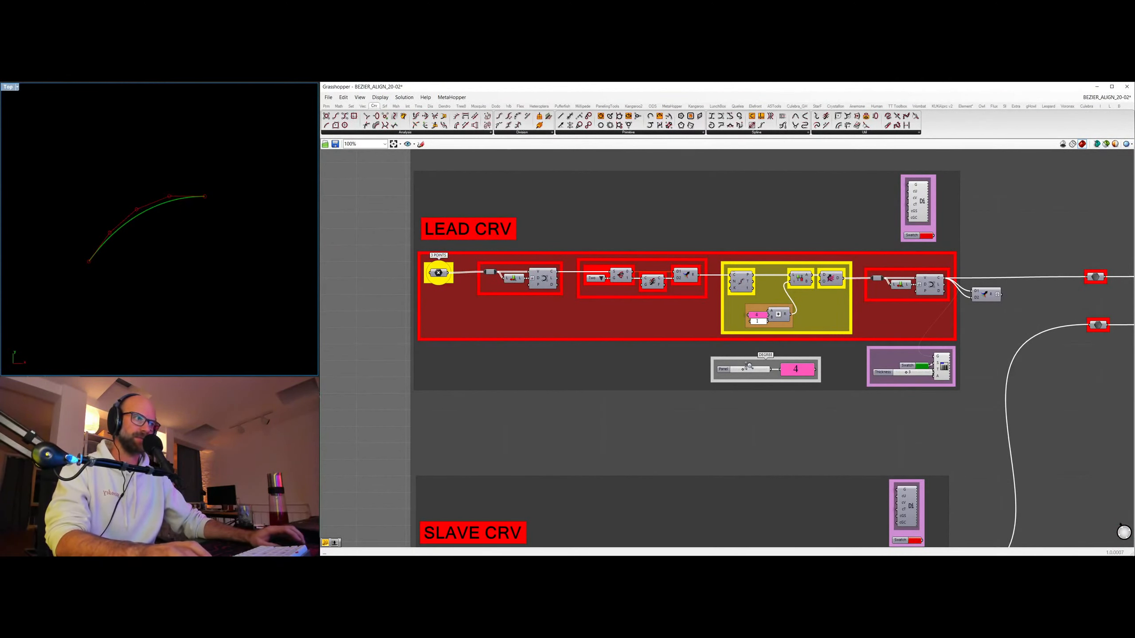
scroll(749, 370, "up", 2)
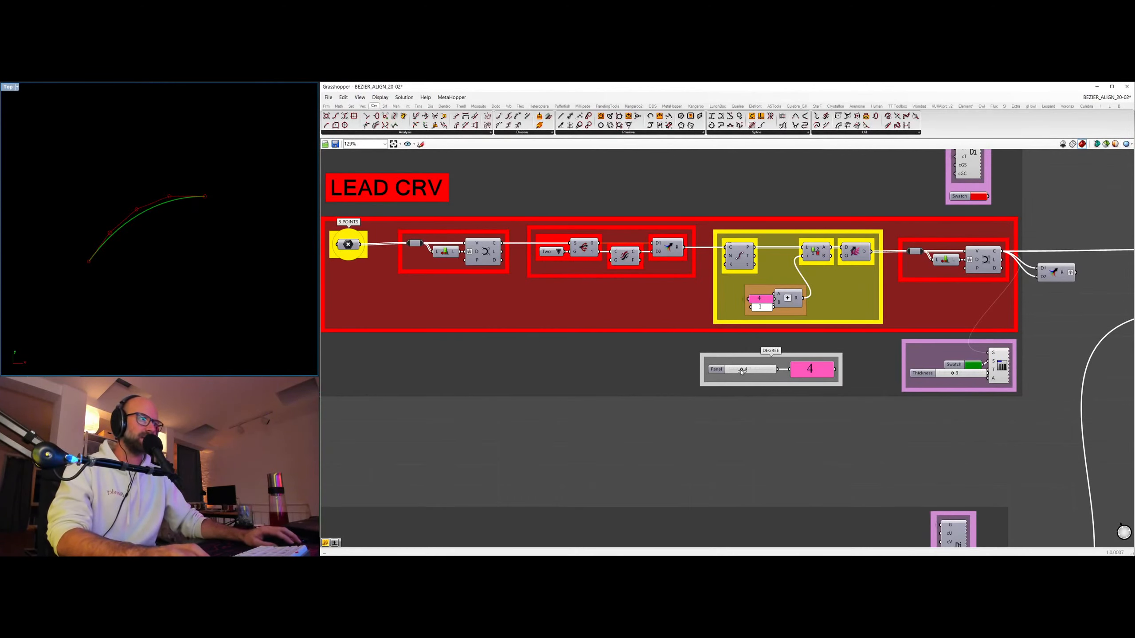
mouse_move(743, 370)
left_mouse_down()
mouse_move(762, 371)
mouse_move(730, 369)
mouse_move(743, 369)
left_mouse_up()
right_click_drag(199, 251, 230, 210, "ctrl")
scroll(231, 206, "up", 2)
scroll(230, 205, "down", 1)
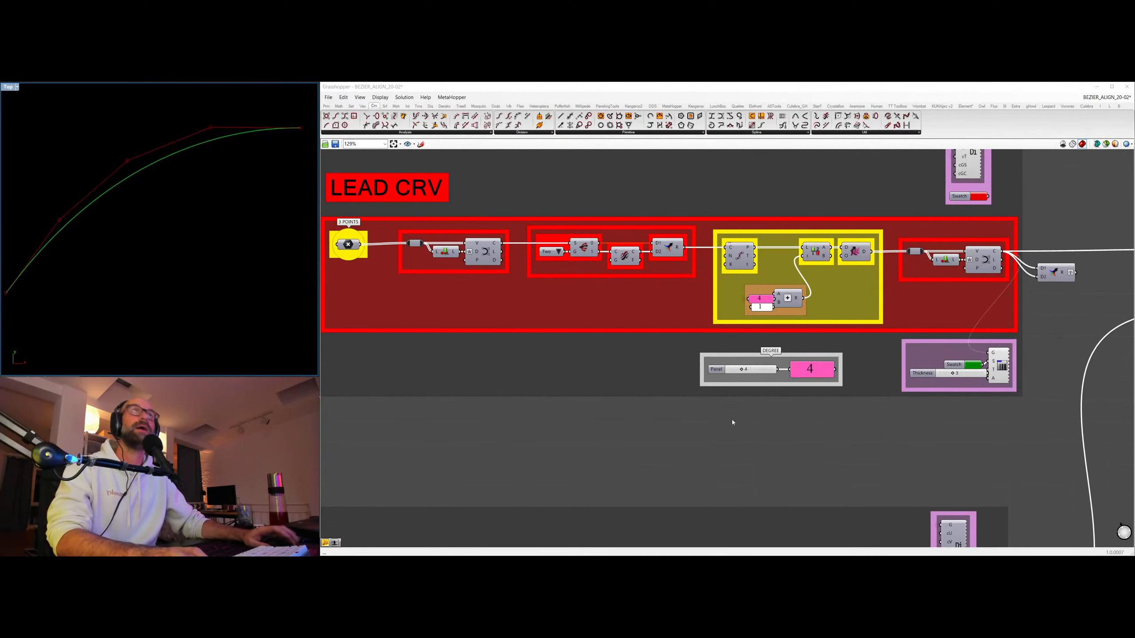
right_click_drag(197, 245, 243, 180, "ctrl")
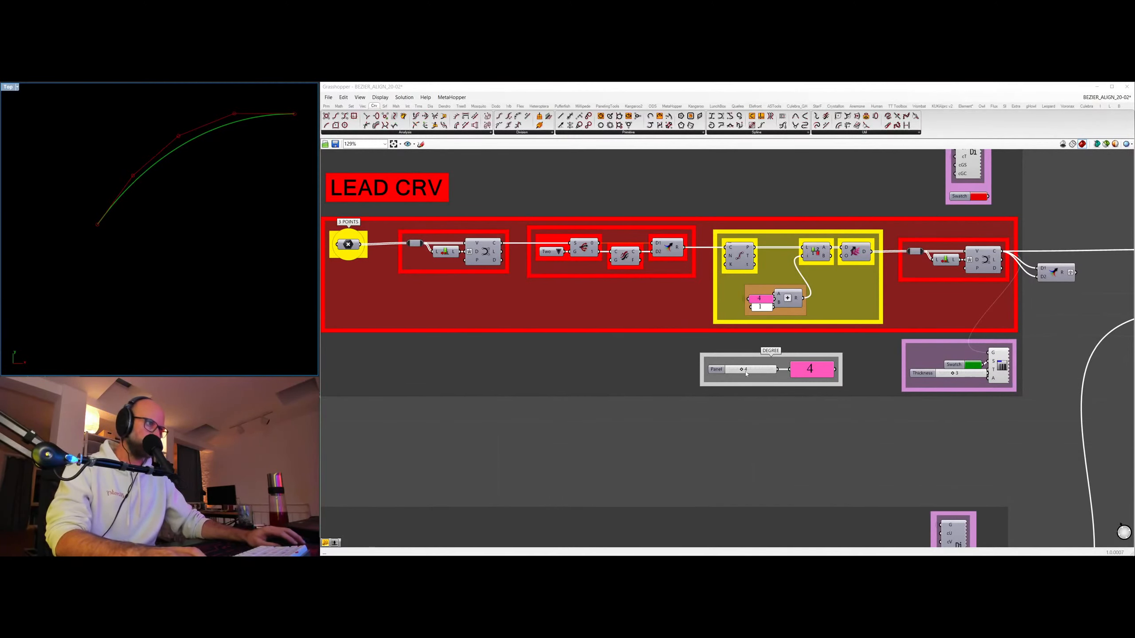
mouse_move(741, 371)
left_mouse_down()
mouse_move(761, 366)
mouse_move(742, 369)
left_mouse_up()
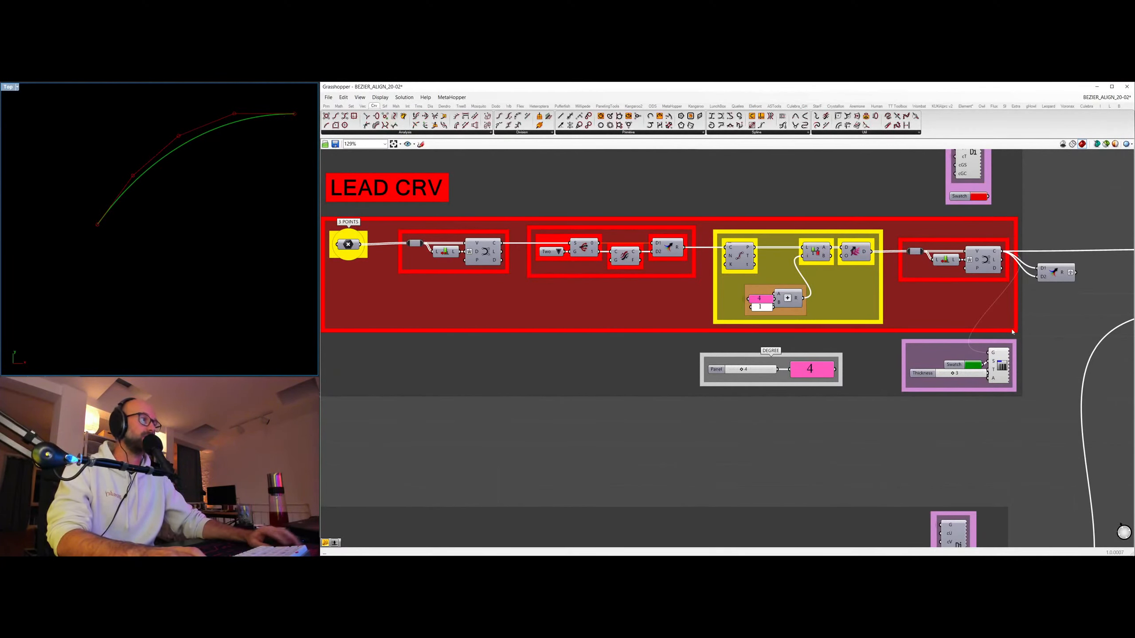
Place a Curvature component beside the LEAD CRV group and connect the lead curve to its curve input.
scroll(1012, 332, "down", 1)
scroll(940, 242, "down", 2)
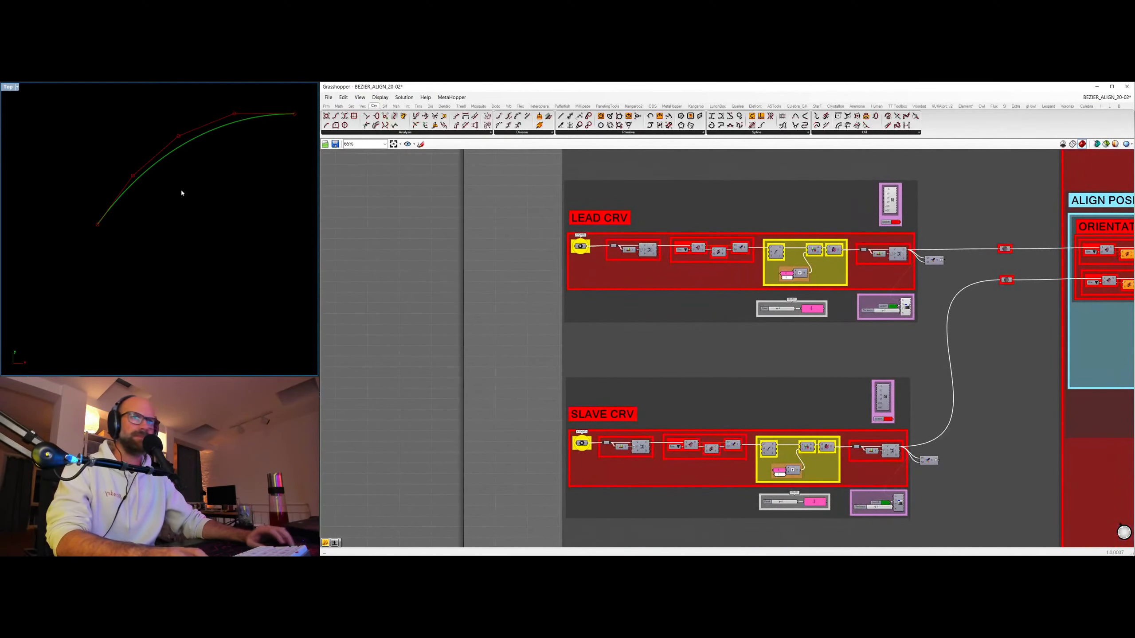
right_click_drag(225, 174, 201, 191)
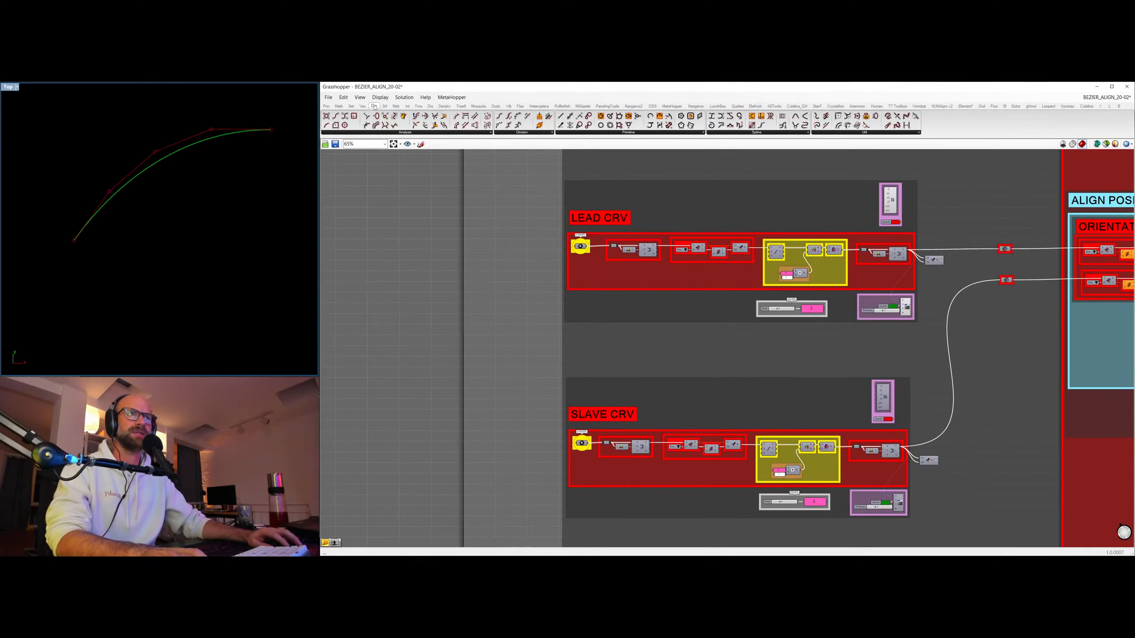
left_click(411, 133)
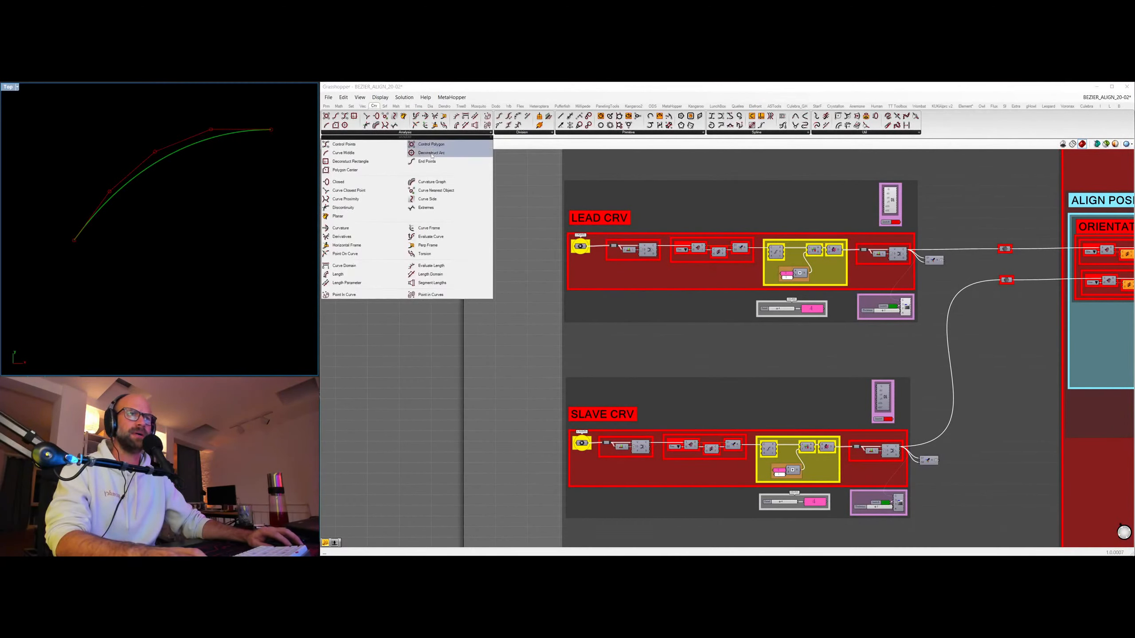
left_click(340, 228)
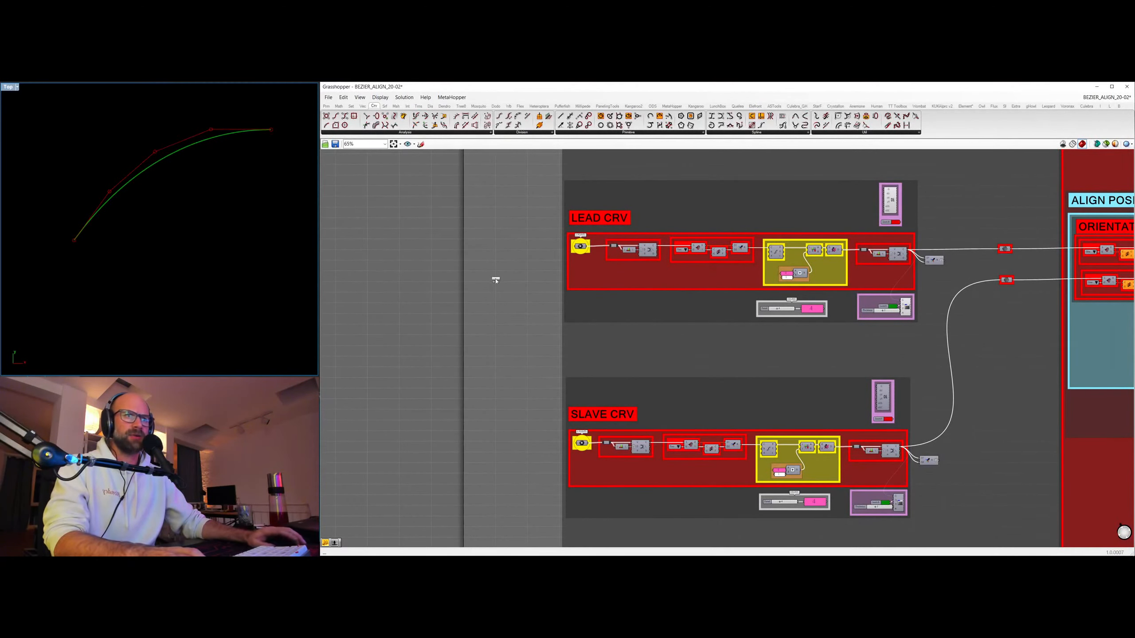
left_click(950, 303)
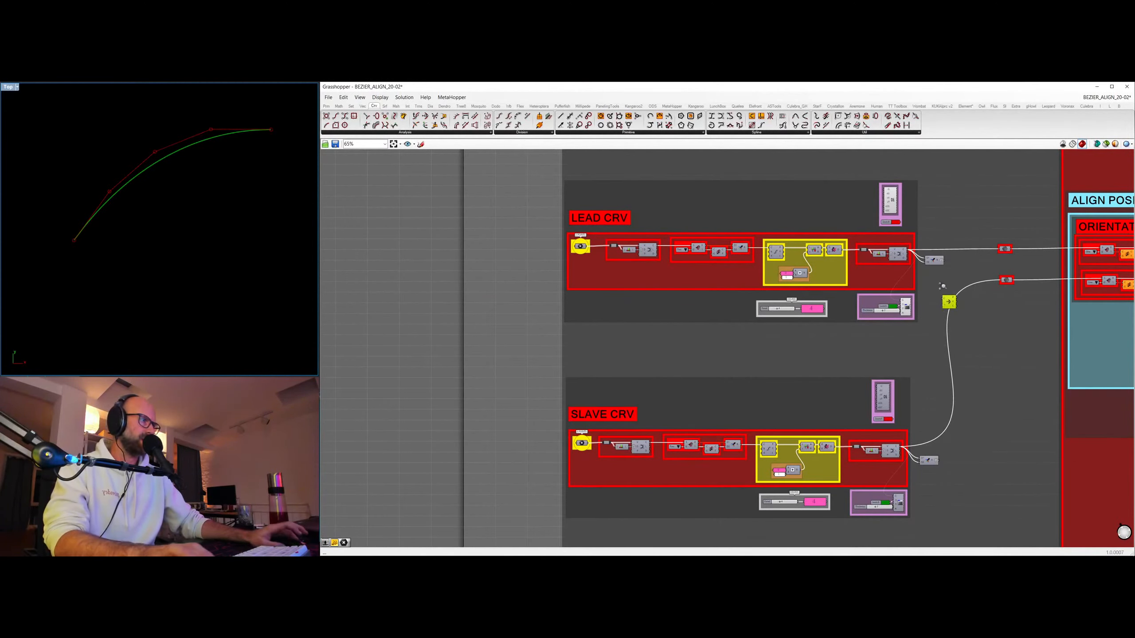
scroll(942, 296, "up", 4)
left_click_drag(954, 309, 929, 300)
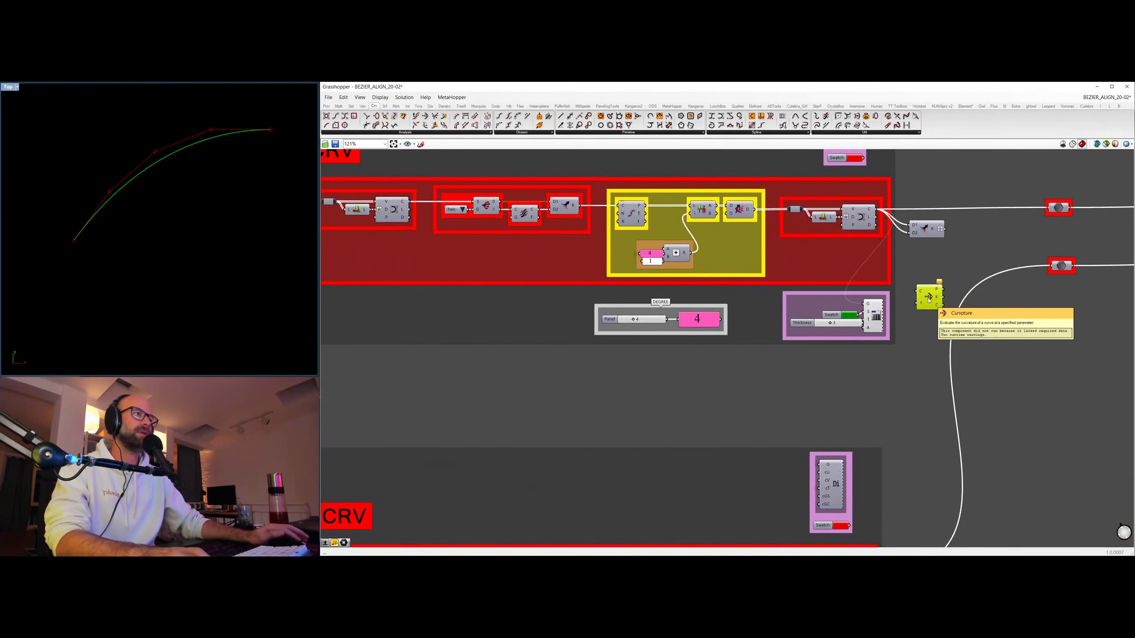
left_click_drag(878, 210, 930, 296)
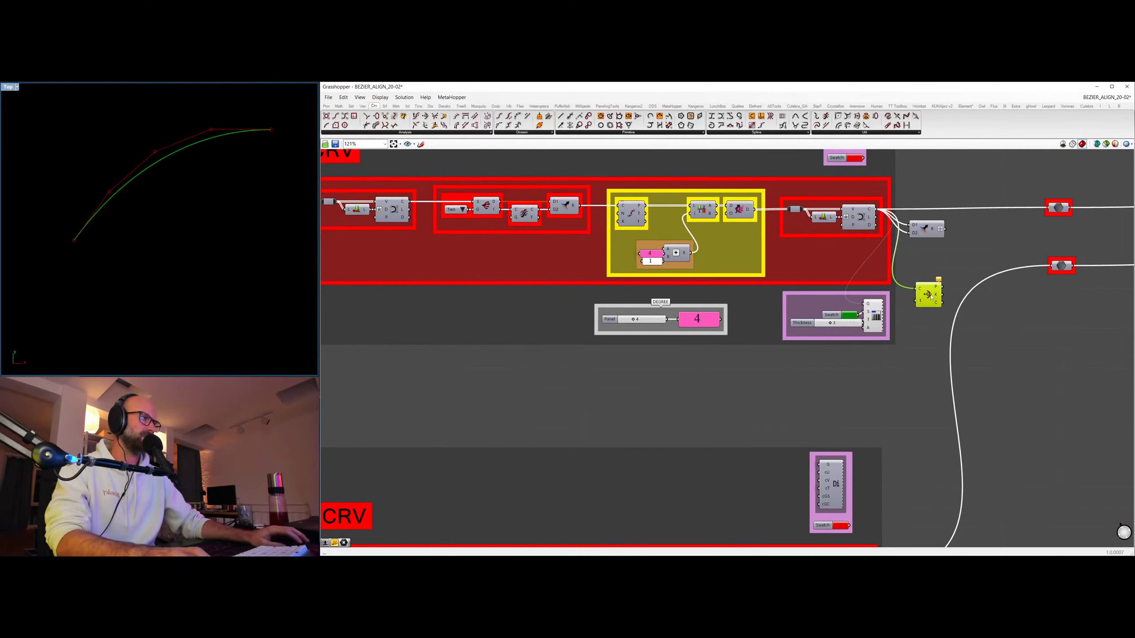
scroll(931, 296, "down", 3)
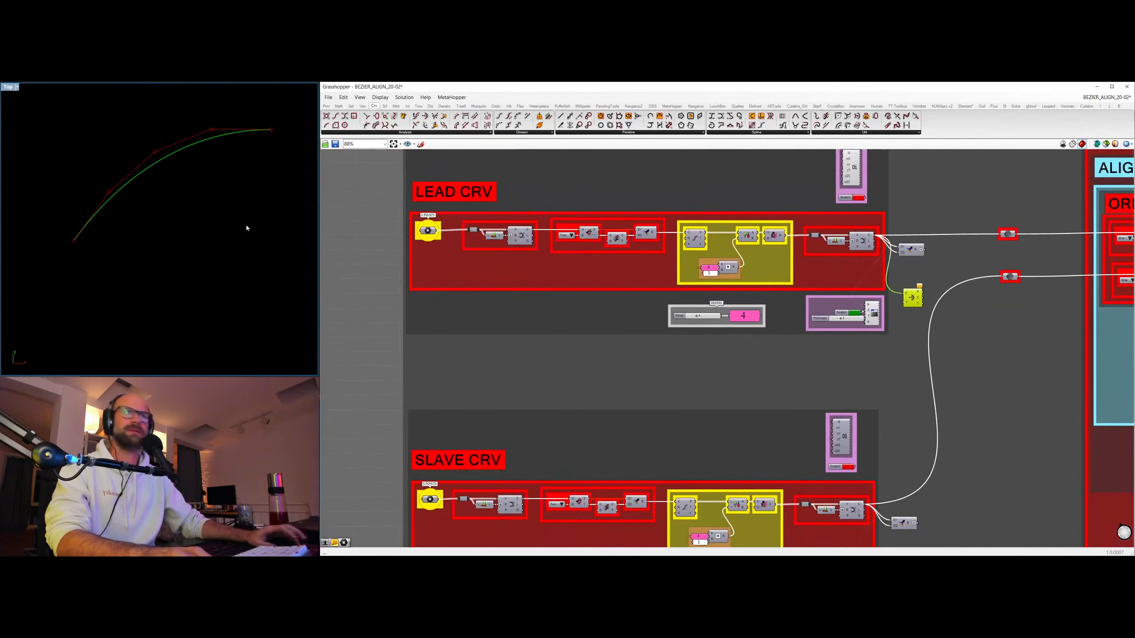
mouse_move(913, 298)
left_mouse_down()
mouse_move(916, 287)
mouse_move(915, 298)
left_mouse_up()
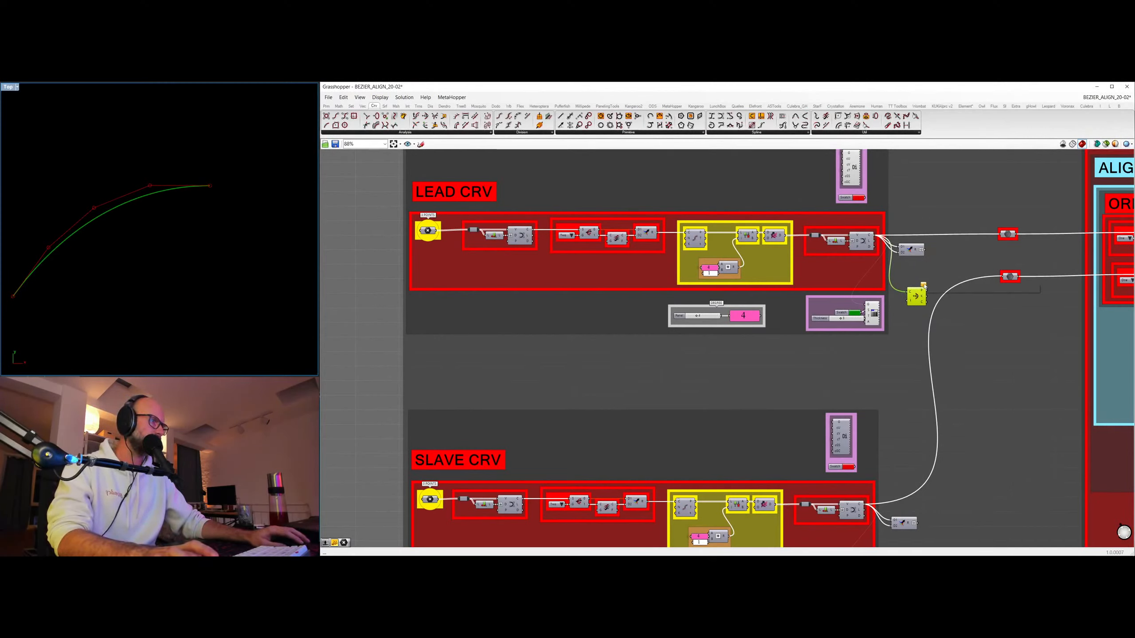
Add a number slider with value 1.0 and connect it to the parameter input of the Curvature component beside LEAD CRV.
mouse_move(929, 288)
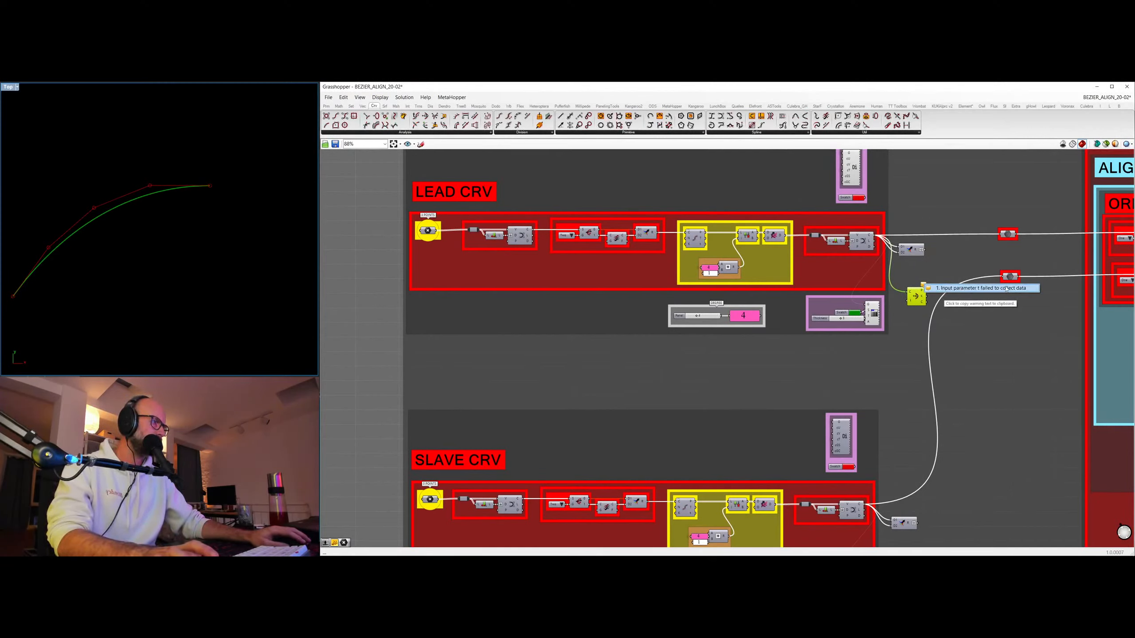
scroll(890, 253, "up", 3)
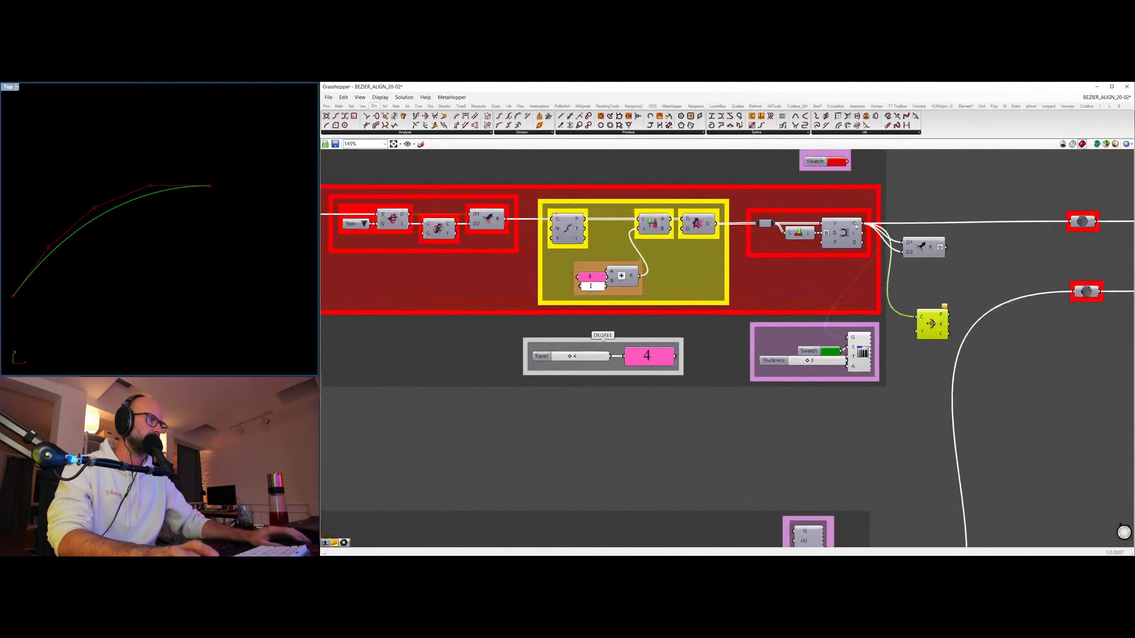
mouse_move(856, 225)
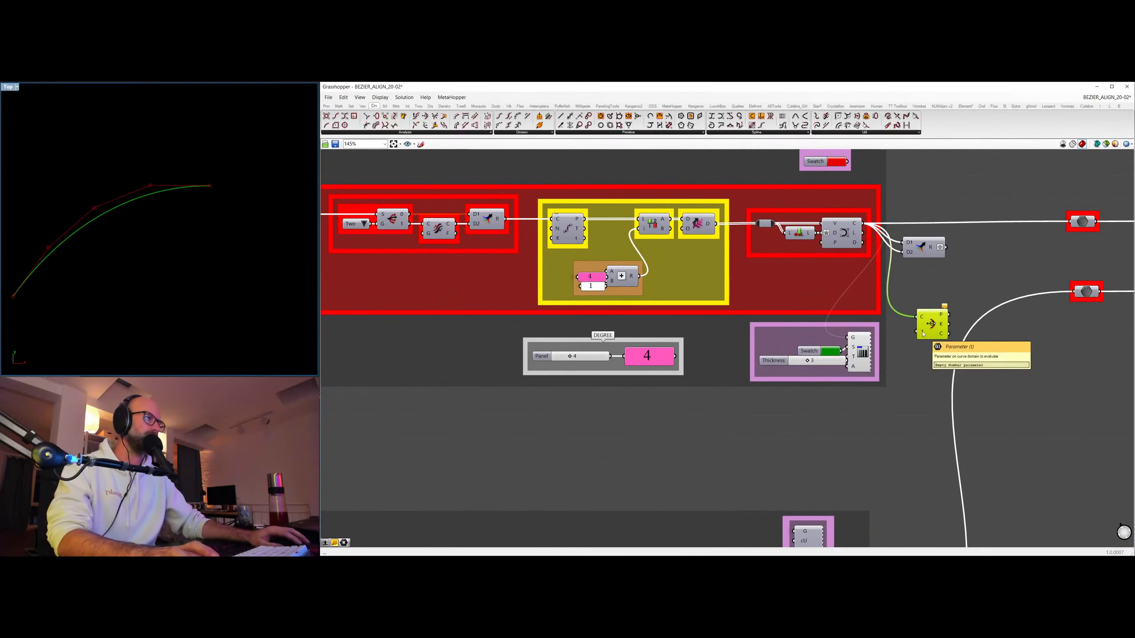
scroll(925, 339, "down", 4)
double_click(542, 386)
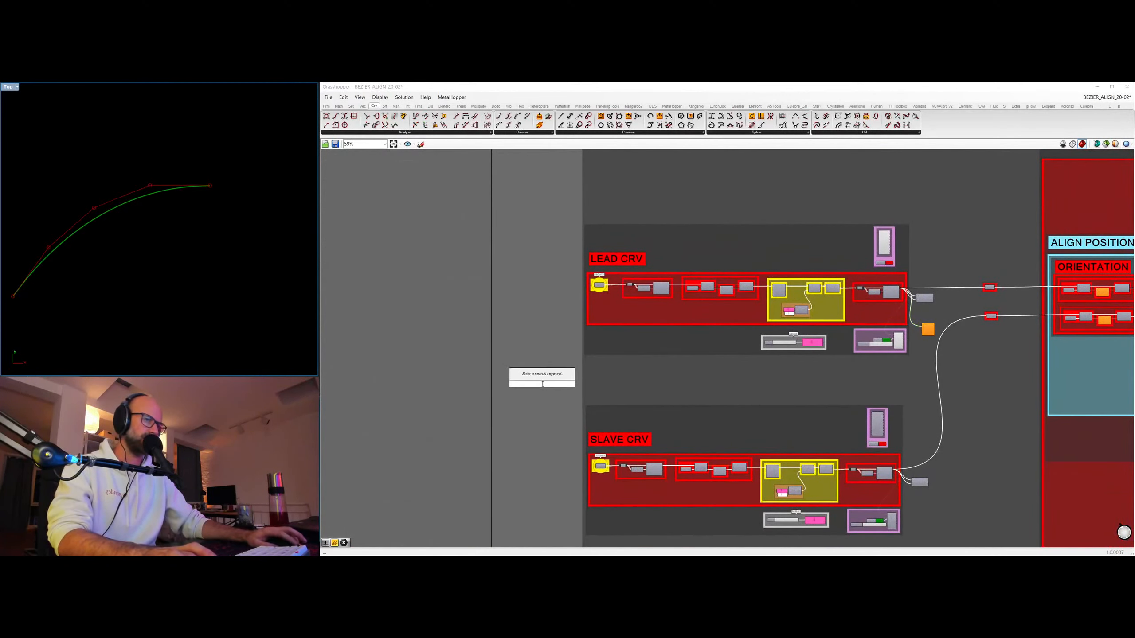
type("1")
key("Return")
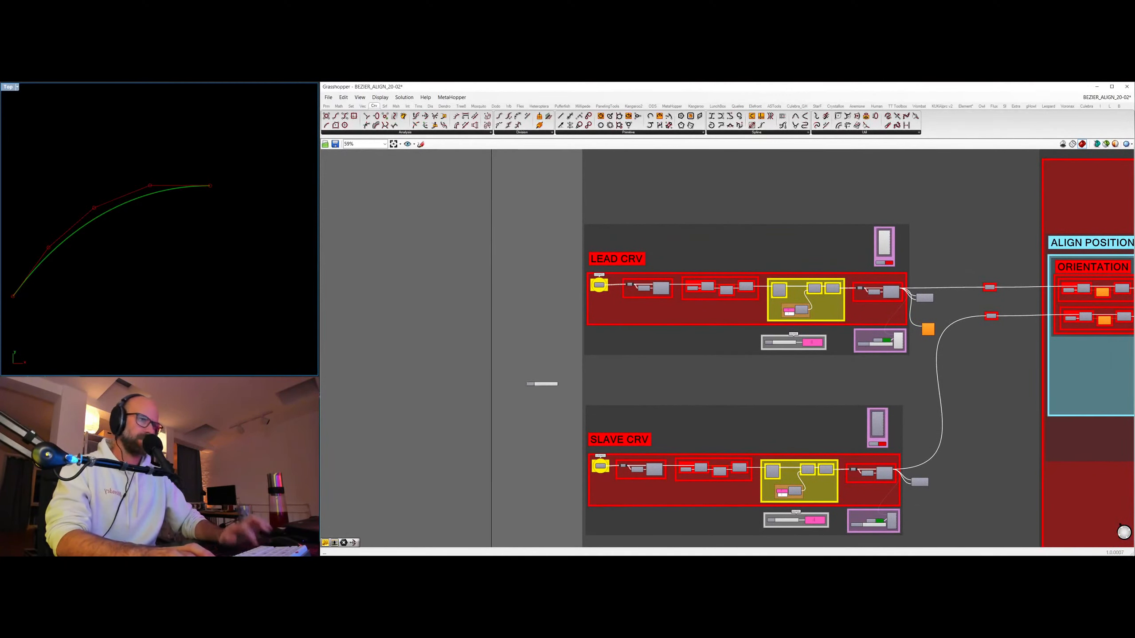
scroll(552, 349, "up", 4)
left_click_drag(509, 387, 1059, 297)
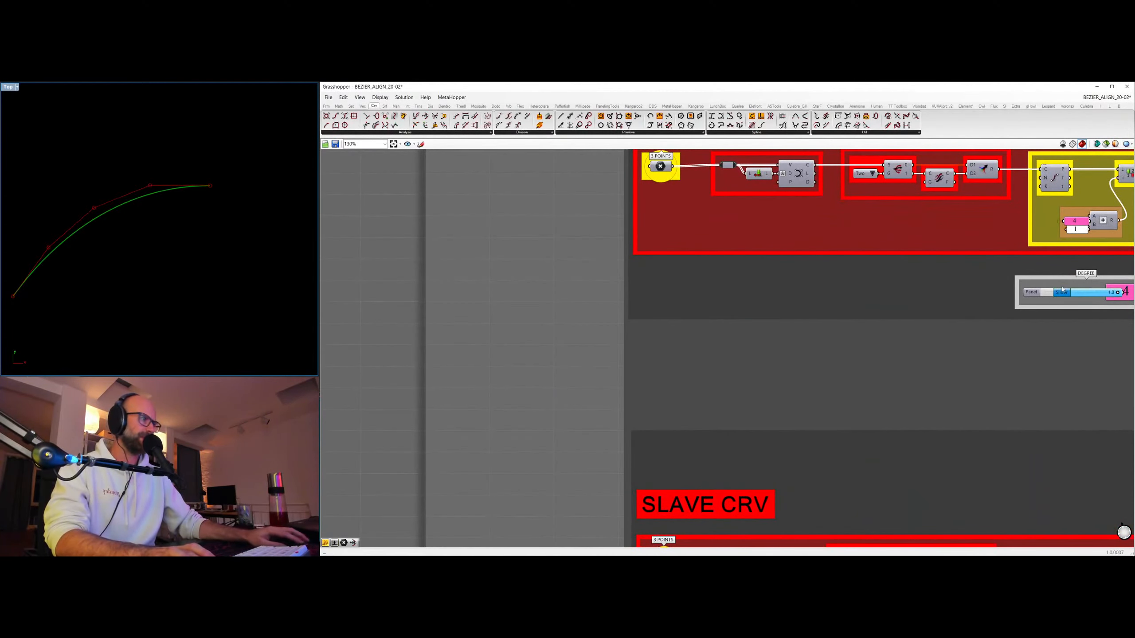
right_click_drag(1060, 297, 568, 378)
left_click_drag(569, 378, 877, 352)
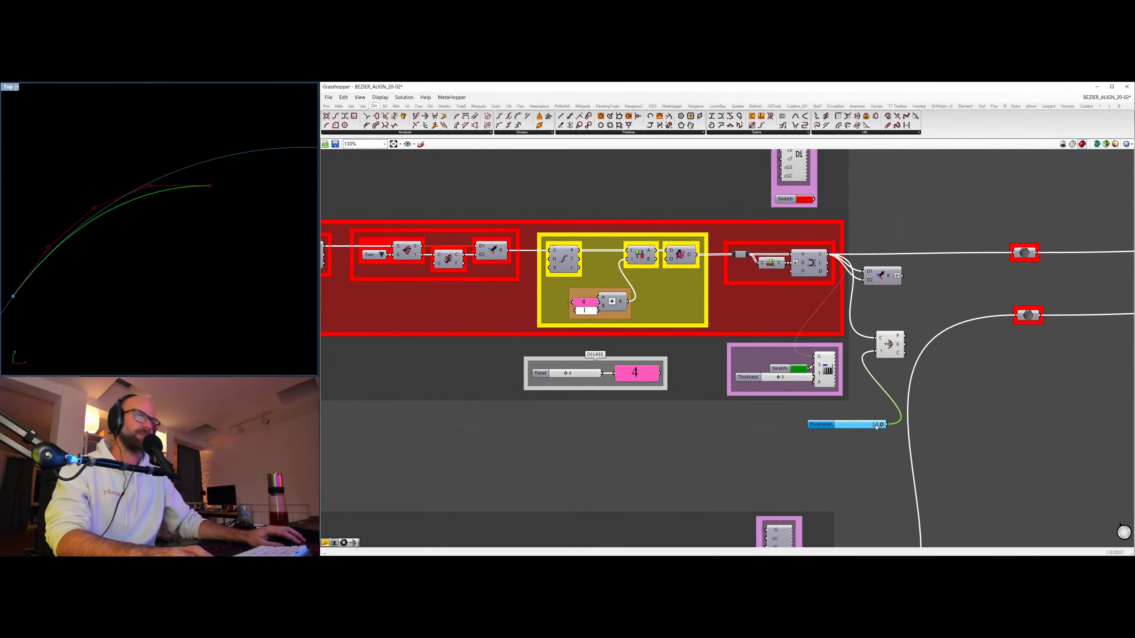
Set the curvature parameter to 0.0 and view the whole curvature circle at the end of the lead curve.
left_click_drag(876, 427, 838, 425)
scroll(179, 237, "down", 5)
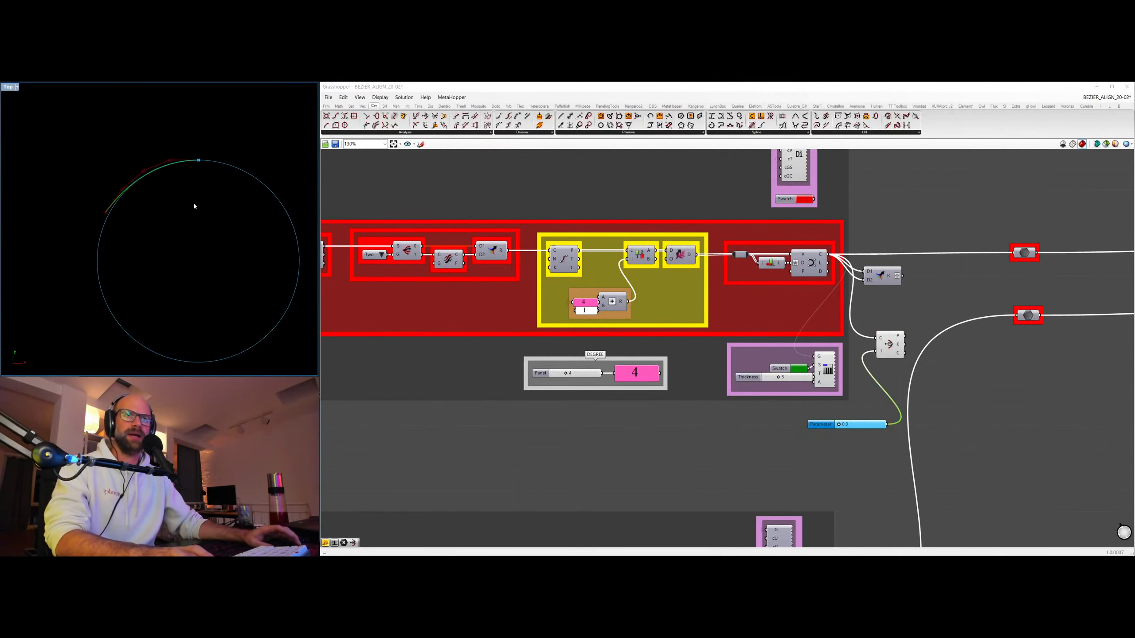
scroll(185, 164, "up", 2)
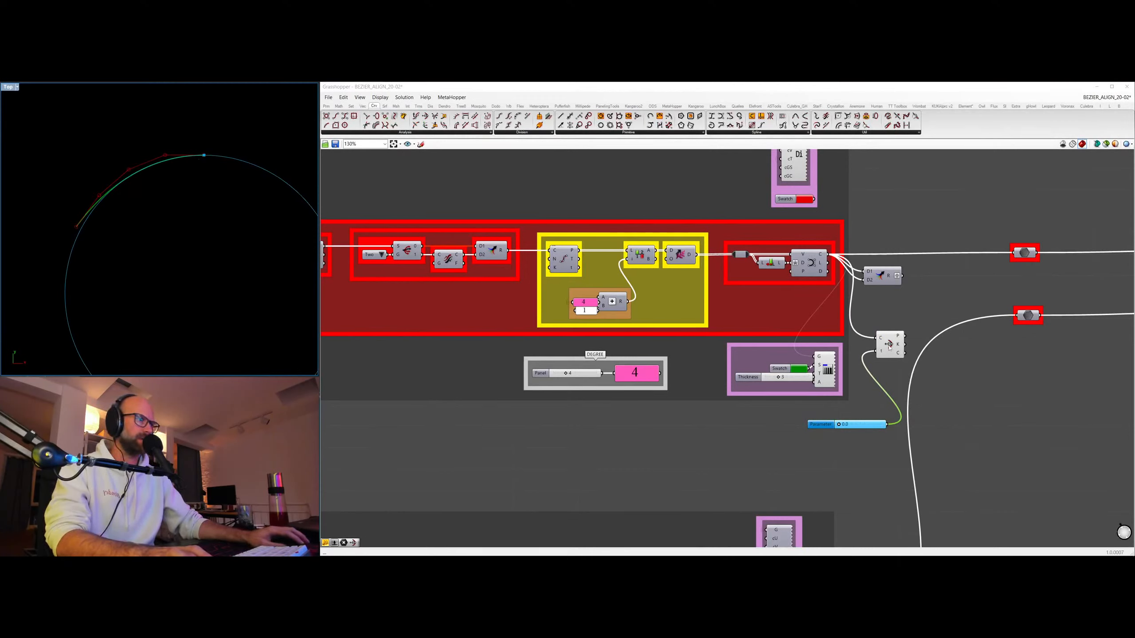
Select the Curvature component to highlight its circle, and try the lead curve's degree at 8 and 7.
left_click_drag(891, 345, 908, 329)
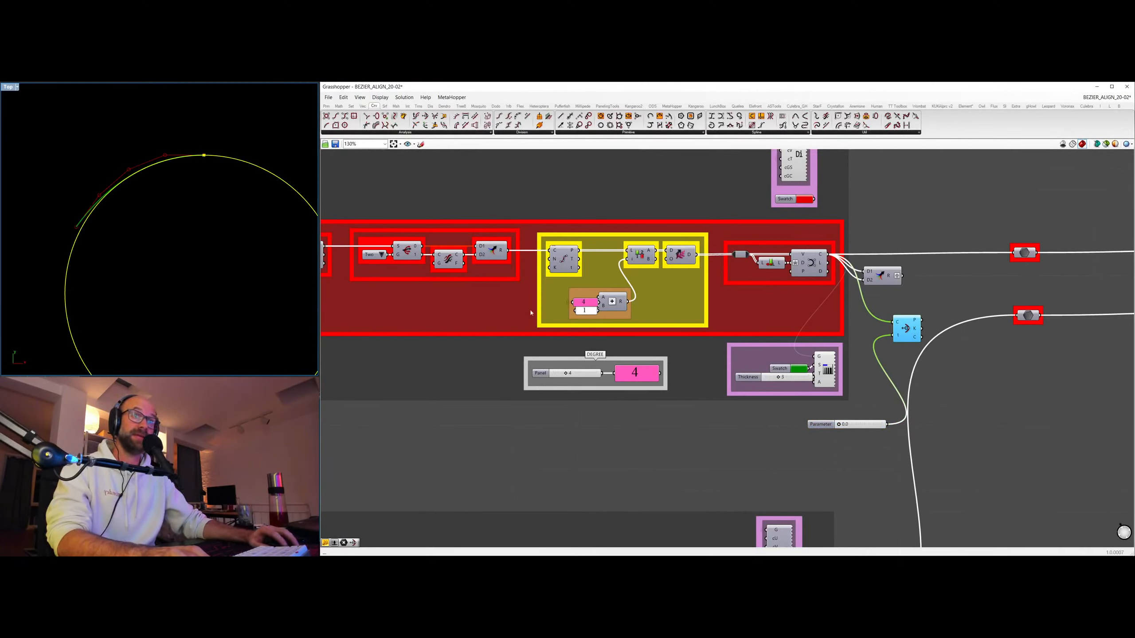
left_click_drag(567, 375, 590, 373)
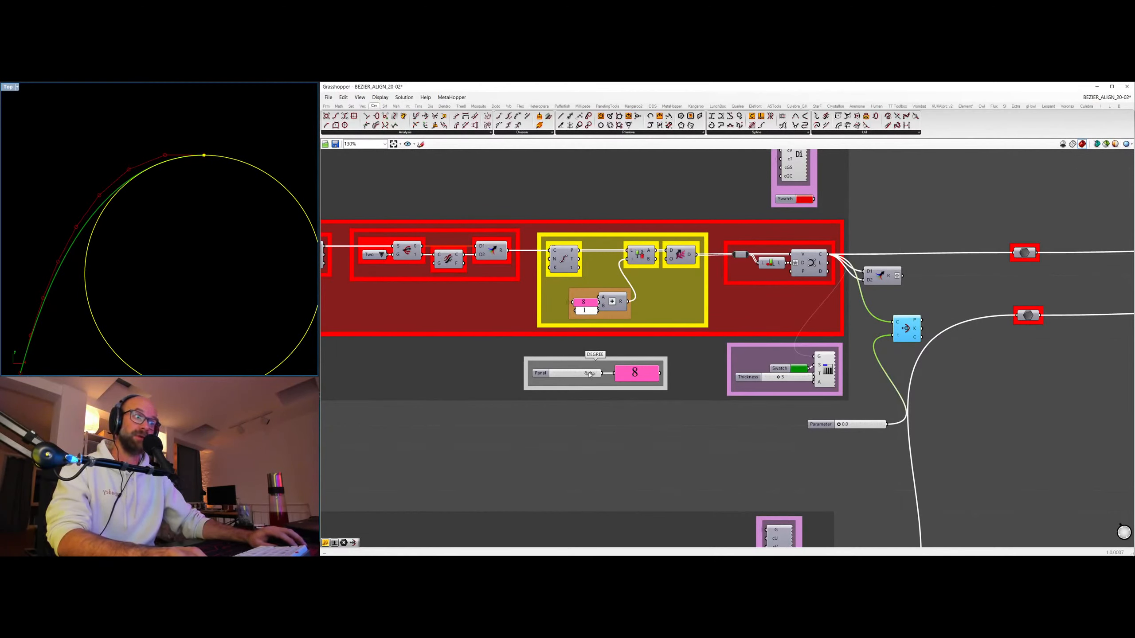
left_click_drag(589, 374, 580, 374)
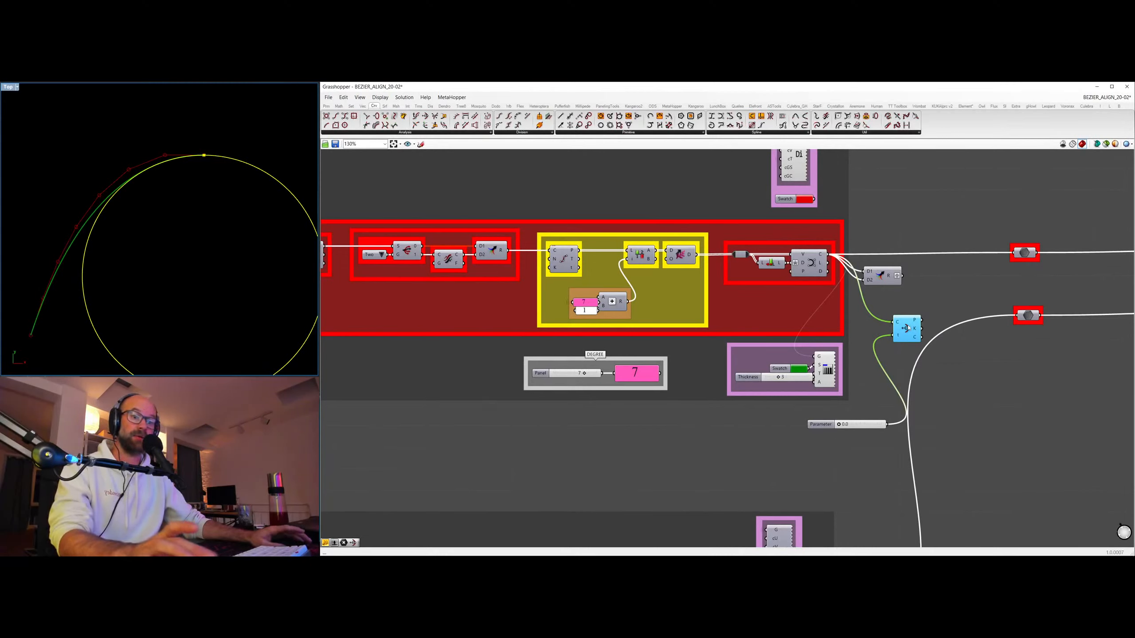
Delete the Curvature component and its parameter slider, and lower the lead curve's degree to 5.
key("Delete")
left_click(816, 425)
key("Delete")
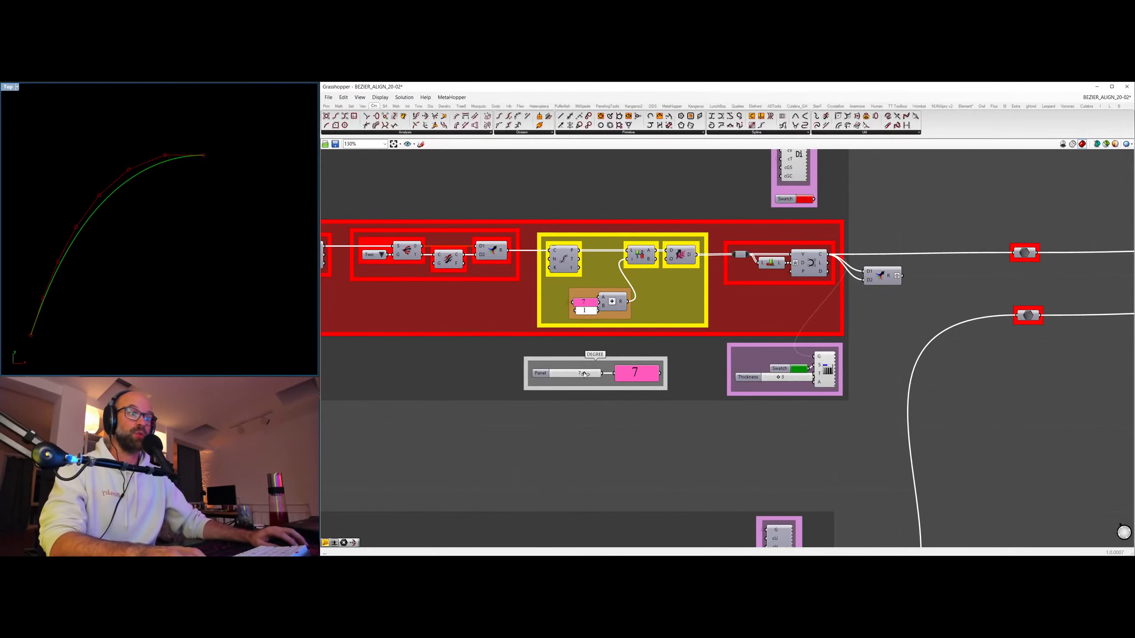
left_click_drag(584, 375, 572, 374)
Examine the LEAD RATIOS and SLAVE RATIOS groups of ALIGN, and the CURVATURE VECTOR group of QUADRATIC ALIGN.
scroll(783, 281, "down", 5)
right_click_drag(1124, 246, 480, 290)
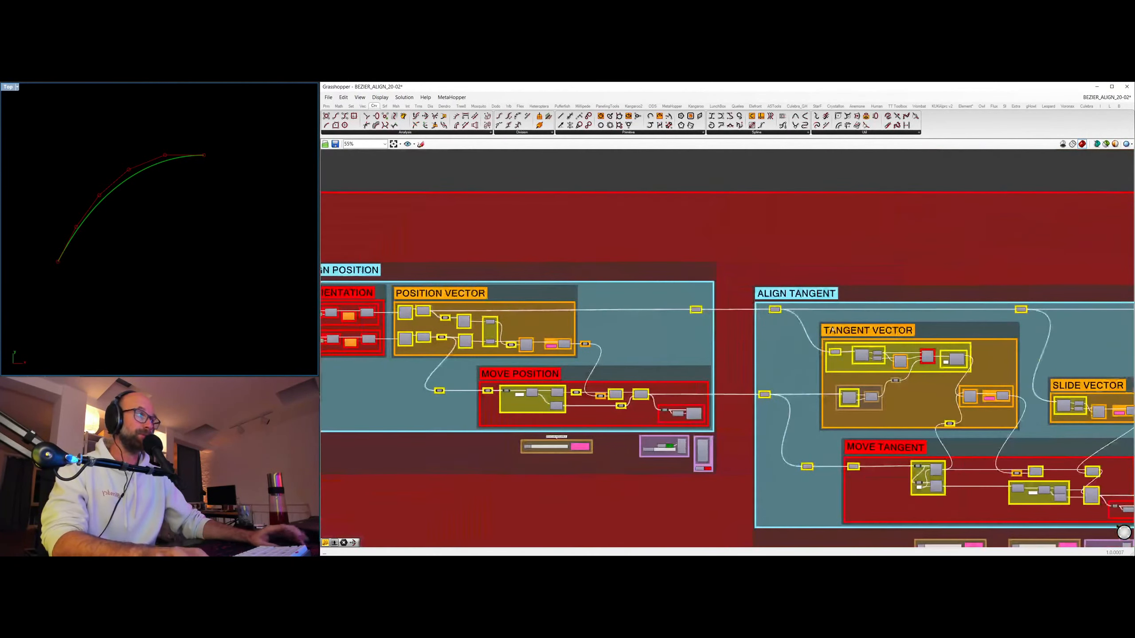
right_click_drag(1095, 331, 487, 317)
right_click_drag(977, 180, 802, 391)
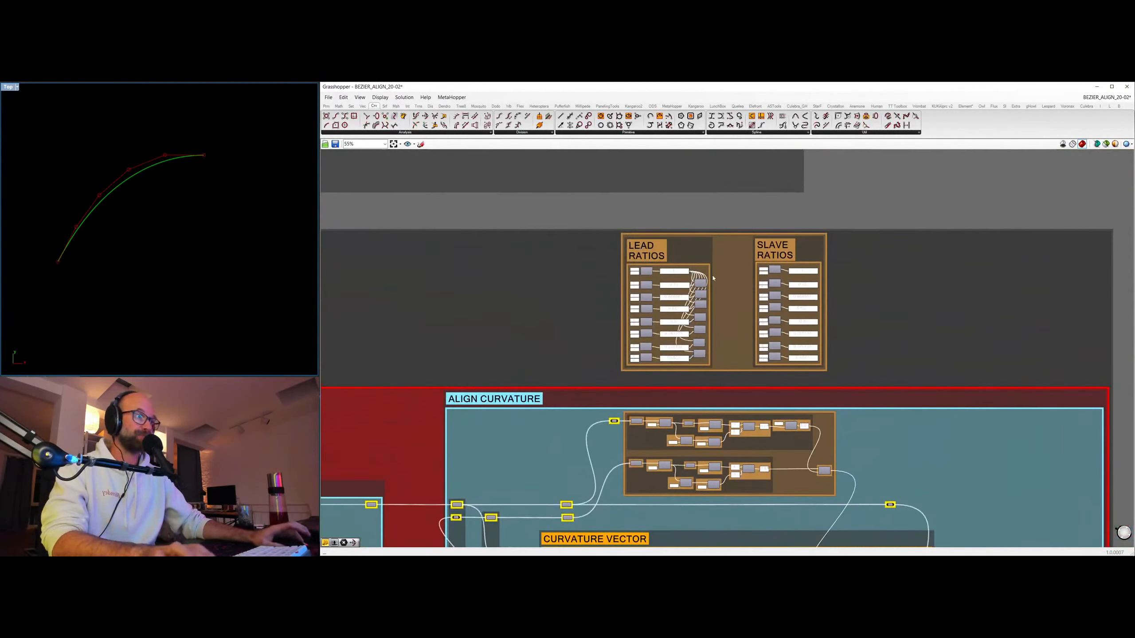
scroll(715, 278, "up", 3)
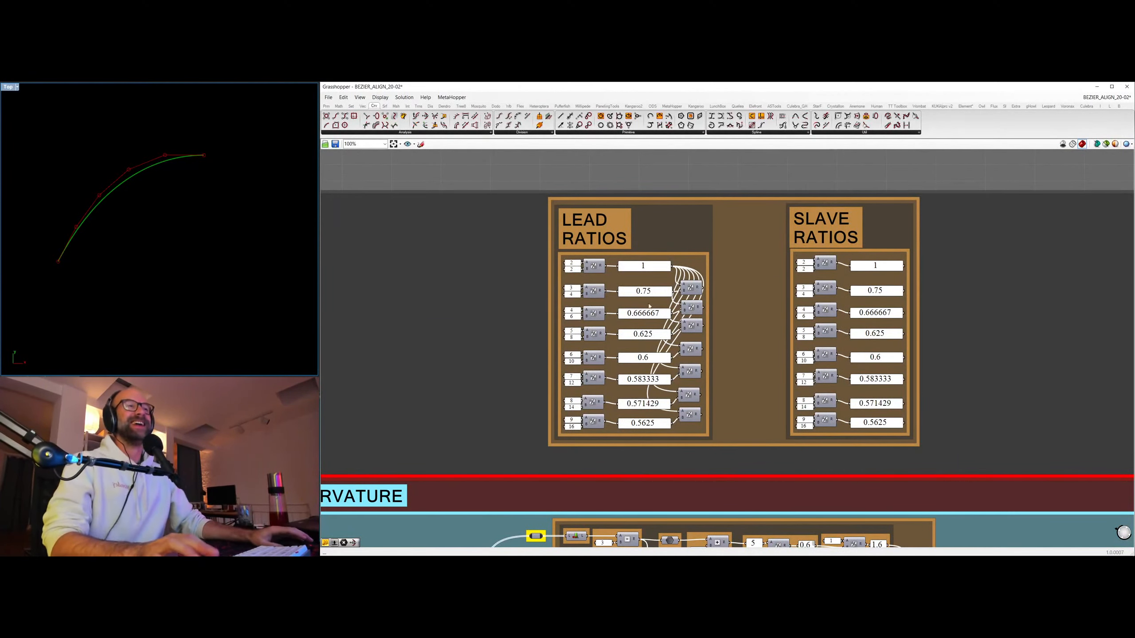
scroll(734, 215, "down", 5)
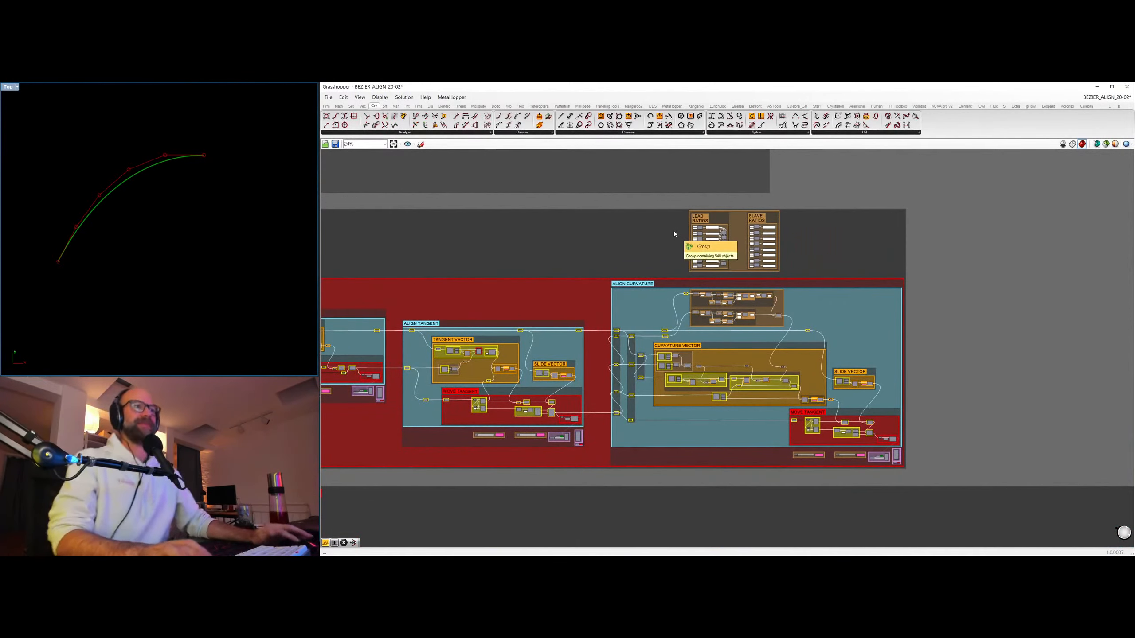
right_click_drag(604, 196, 760, 433)
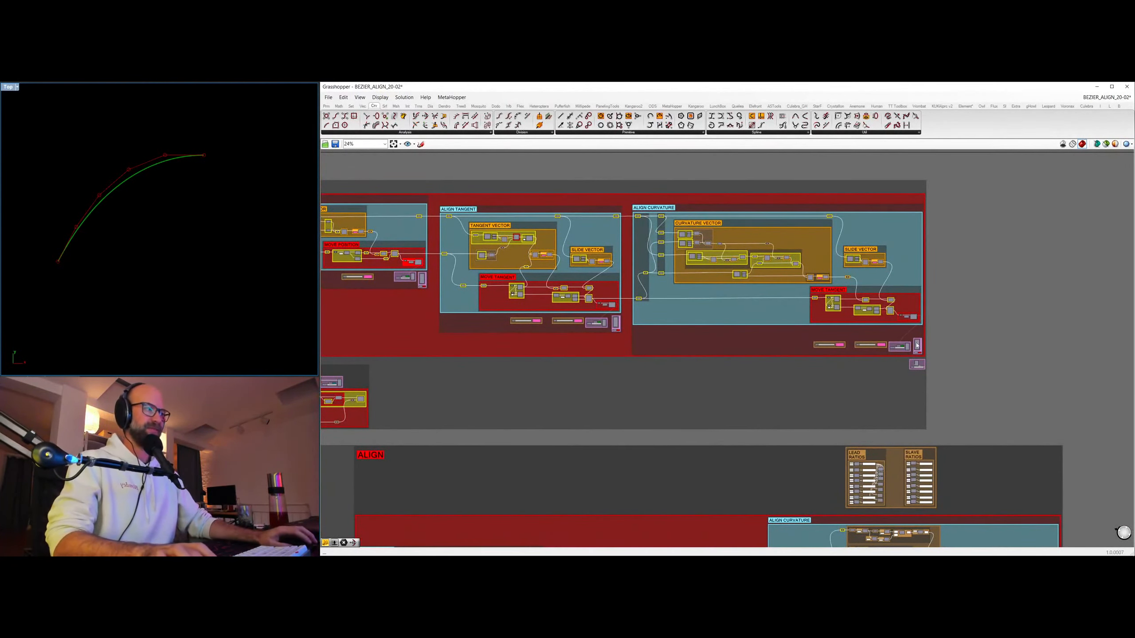
scroll(809, 301, "up", 5)
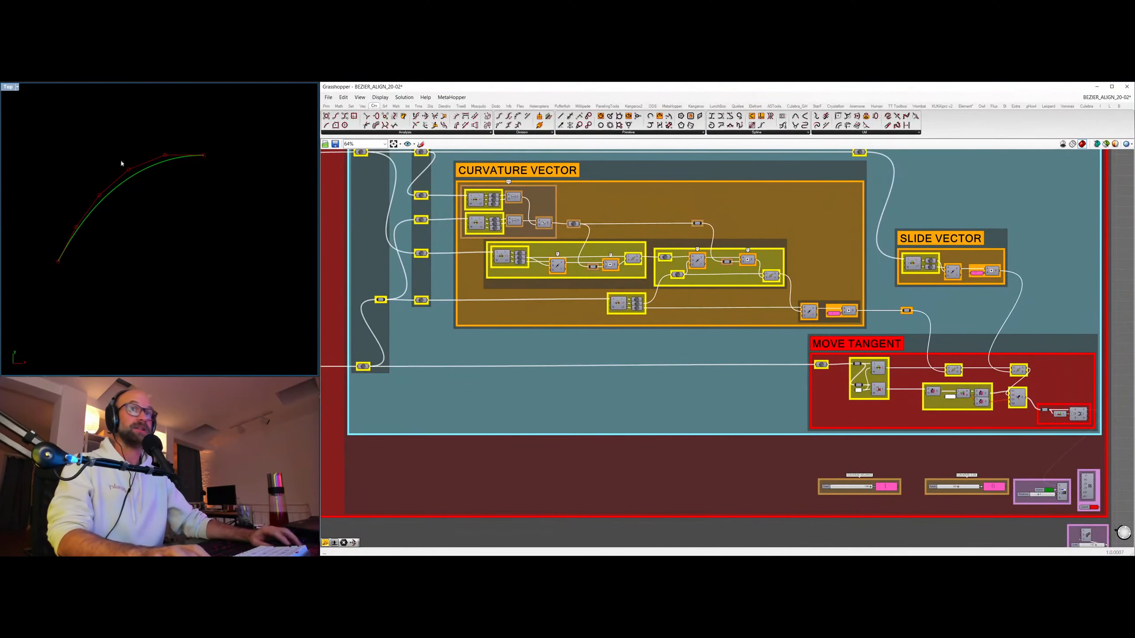
scroll(777, 228, "down", 1)
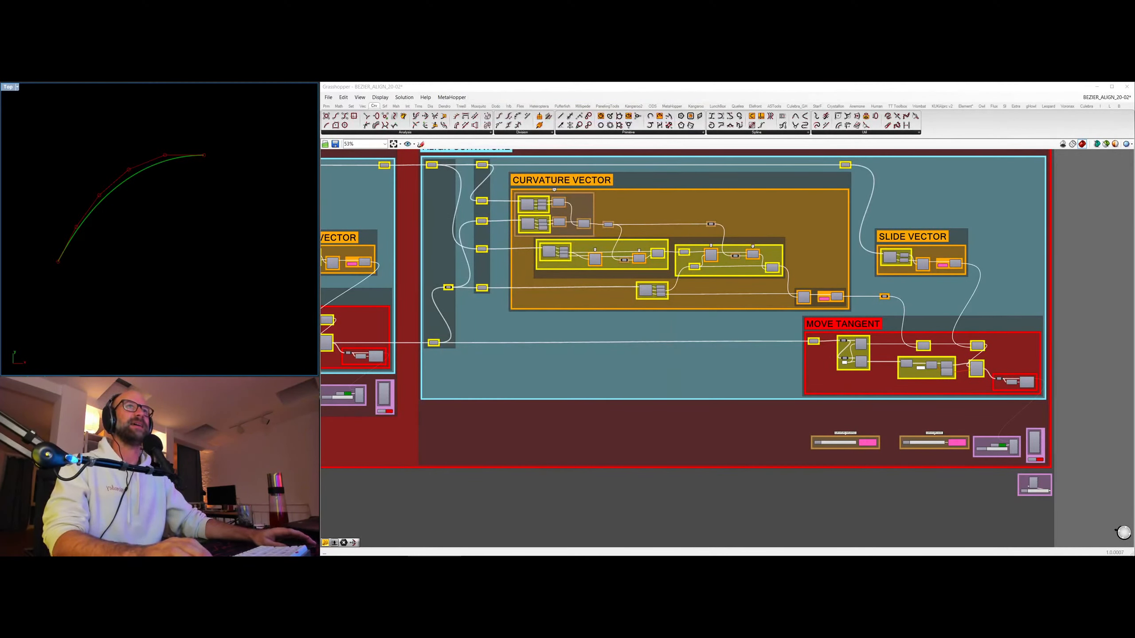
right_click_drag(191, 242, 199, 290)
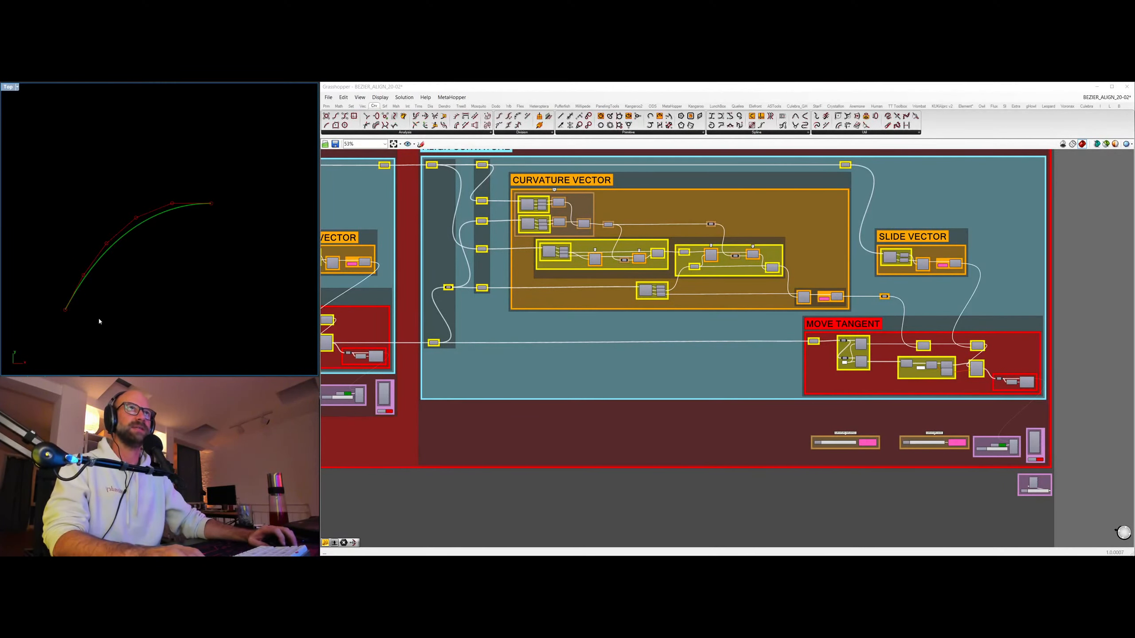
left_click(674, 340)
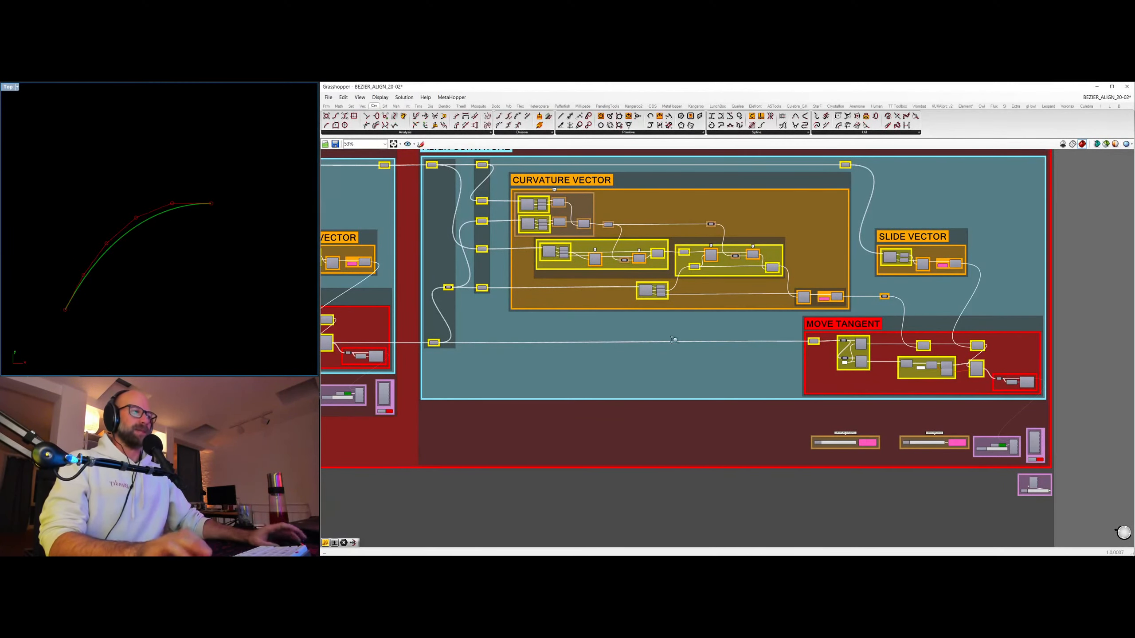
Return to a close view of the ratio groups and select the first numerator panel of LEAD RATIOS.
scroll(674, 340, "down", 7)
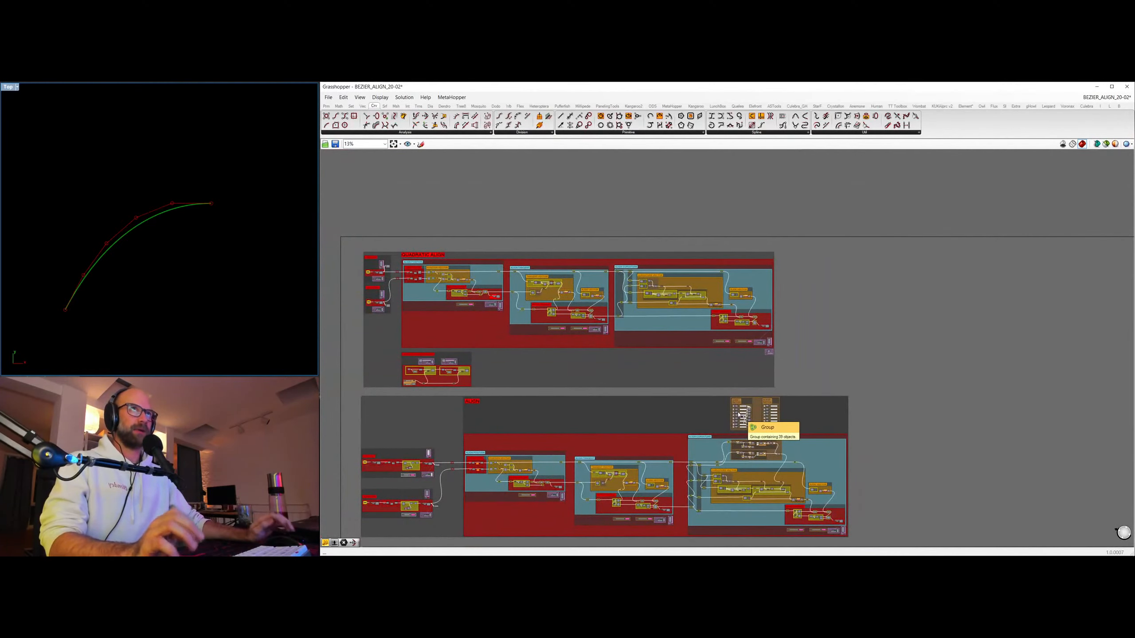
scroll(781, 330, "up", 4)
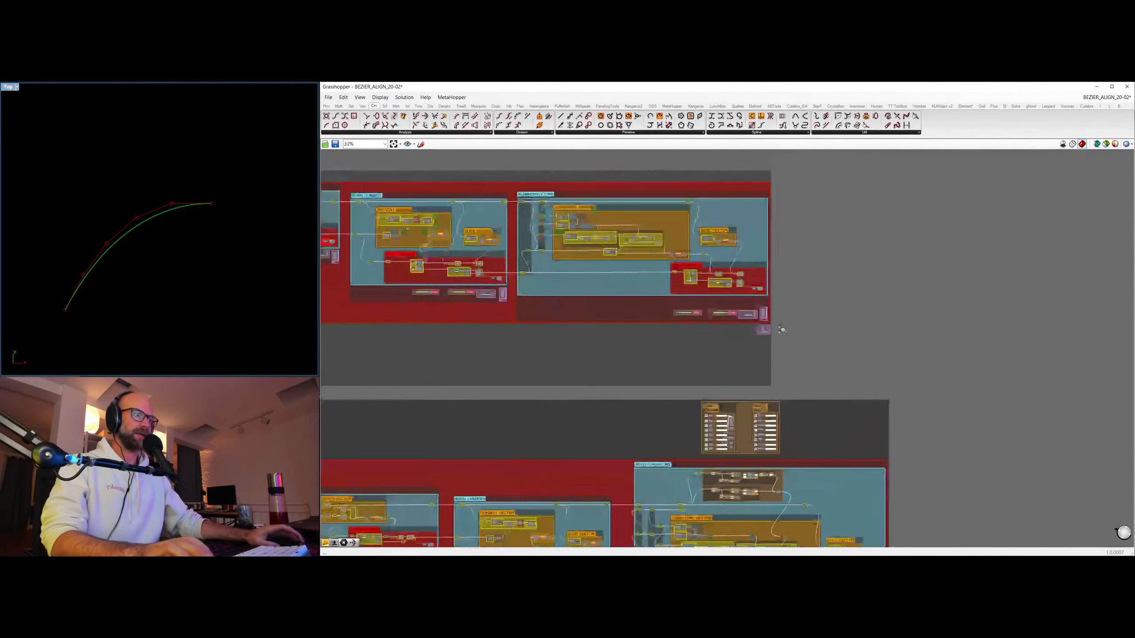
scroll(780, 393, "up", 6)
right_click_drag(604, 455, 668, 247)
scroll(627, 345, "up", 2)
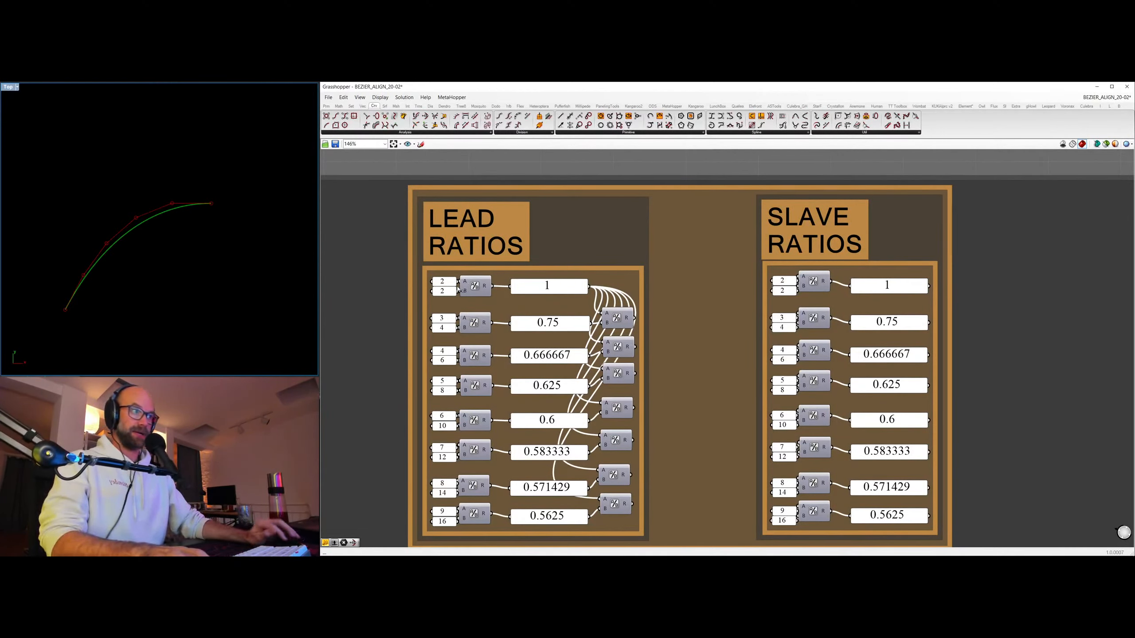
left_click(434, 281)
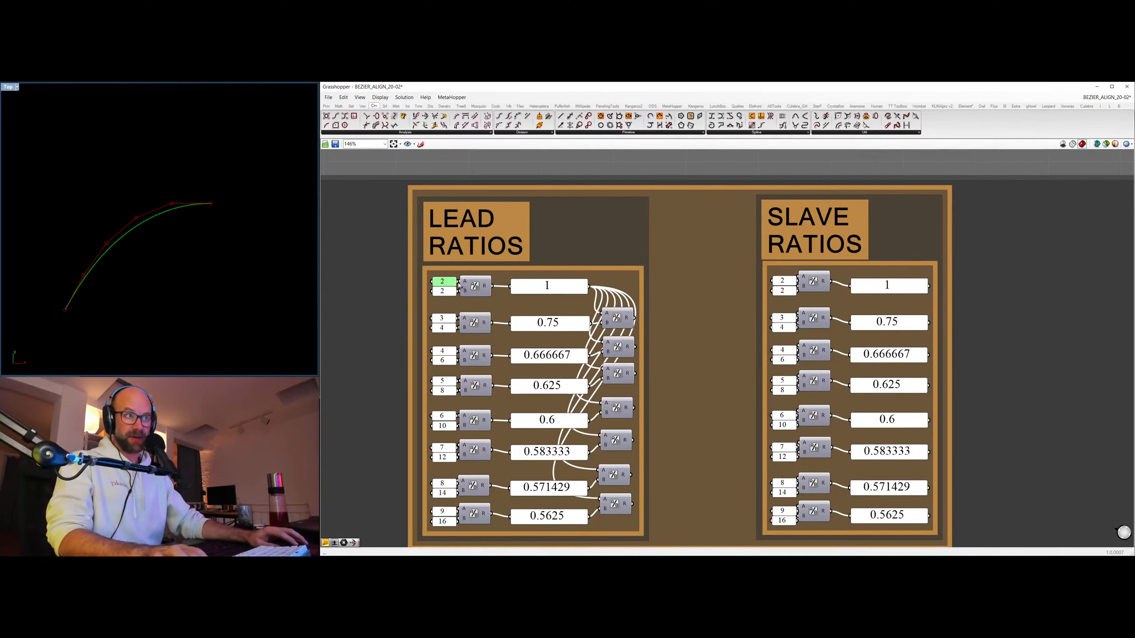
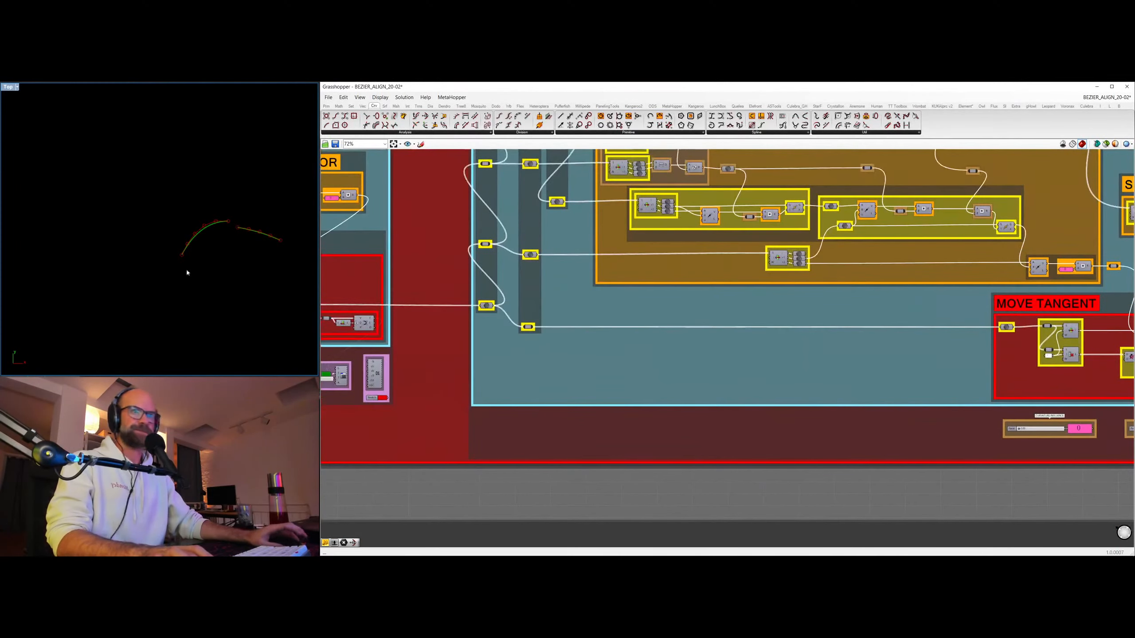
Lower the slave curve's DEGREE slider to 3 in the ALIGN section.
scroll(277, 233, "up", 5)
scroll(441, 324, "down", 4)
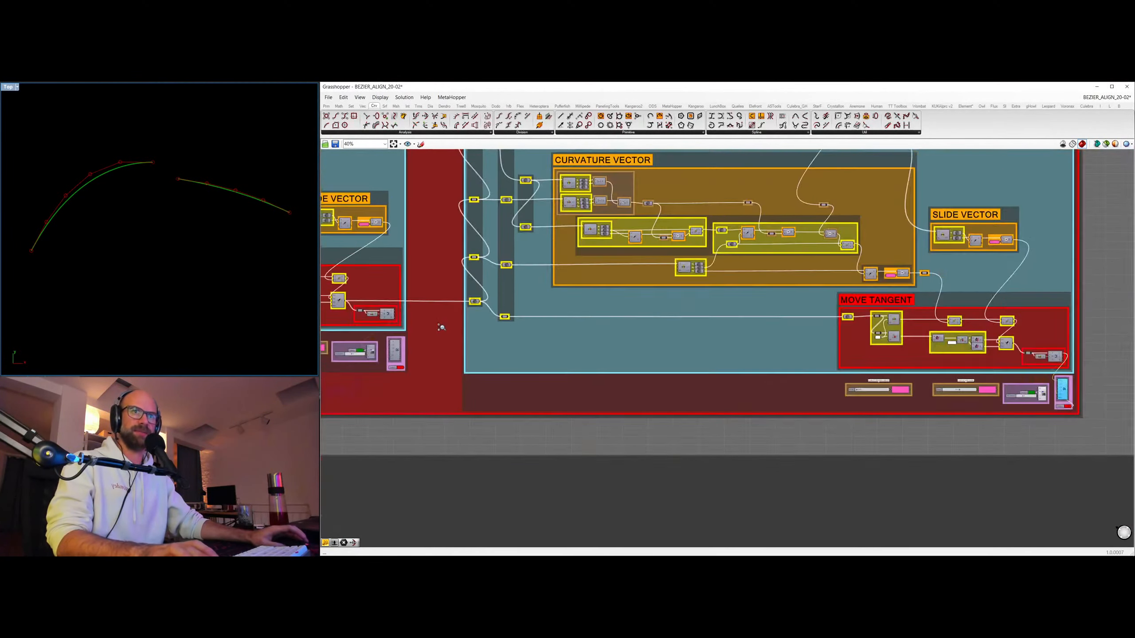
right_click_drag(441, 325, 821, 339)
right_click_drag(570, 380, 910, 375)
right_click_drag(730, 372, 933, 347)
scroll(686, 286, "up", 3)
scroll(670, 314, "up", 3)
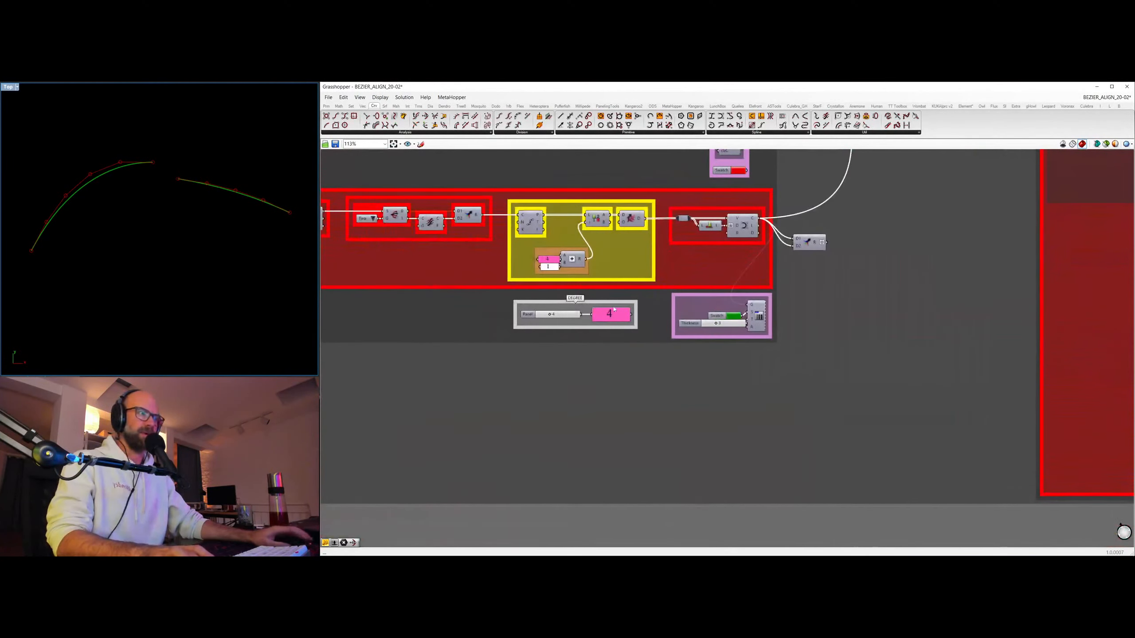
mouse_move(550, 315)
left_mouse_down()
mouse_move(574, 315)
mouse_move(545, 316)
left_mouse_up()
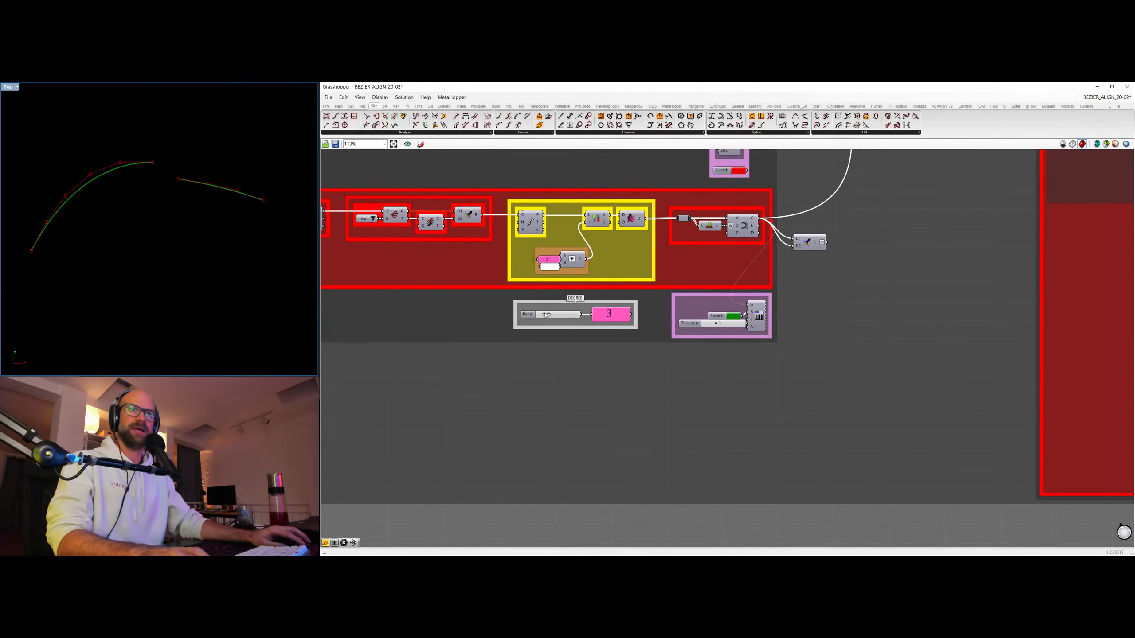
Examine the LEAD RATIOS and SLAVE RATIOS groups and the ratio calculations at the top of ALIGN CURVATURE.
scroll(888, 229, "down", 8)
right_click_drag(771, 312, 462, 417)
right_click_drag(914, 300, 719, 299)
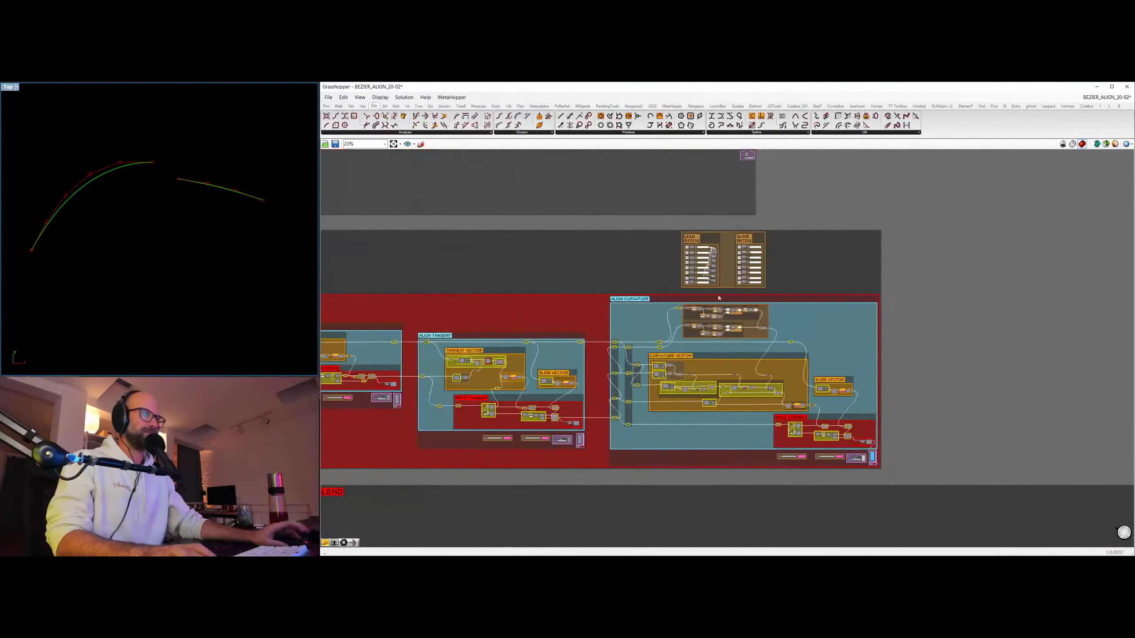
scroll(727, 277, "up", 5)
right_click_drag(629, 210, 601, 303)
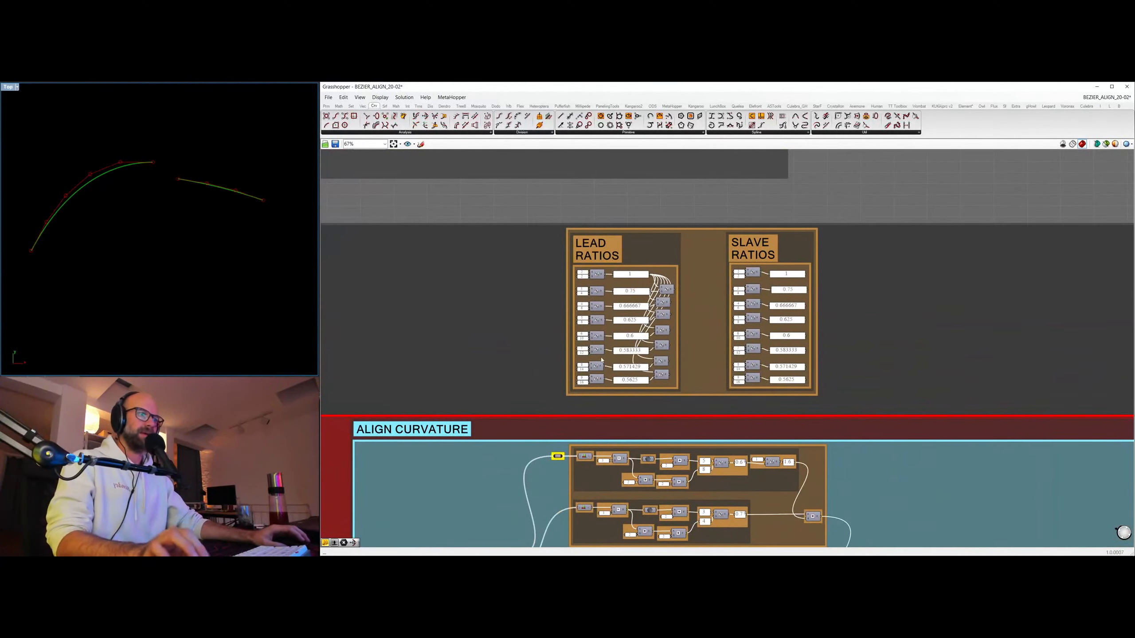
right_click_drag(657, 353, 680, 297)
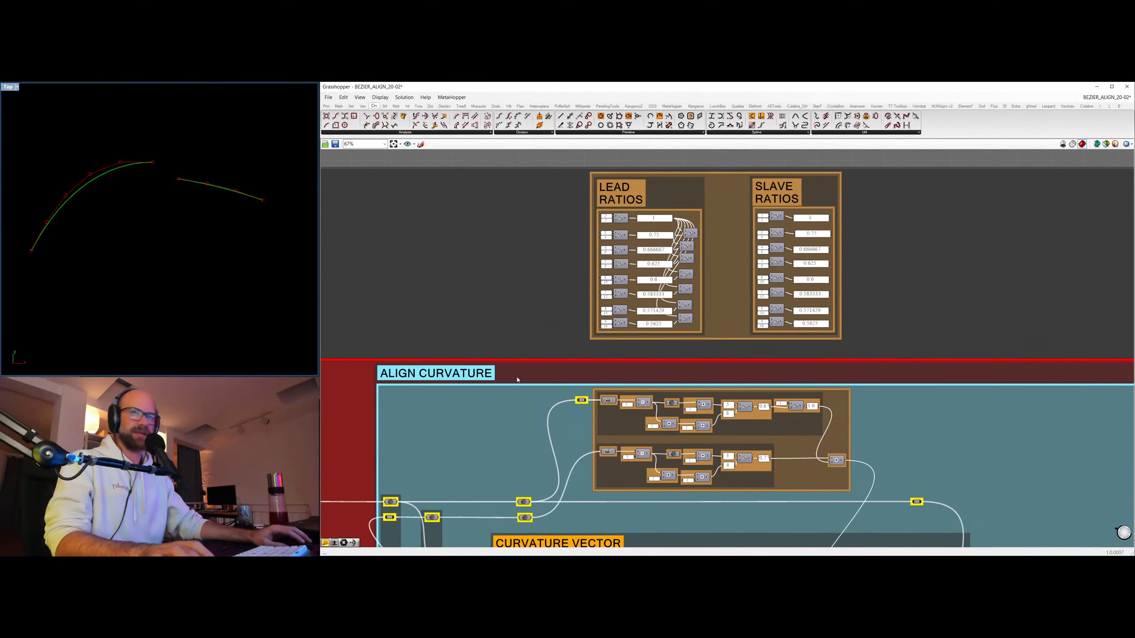
scroll(639, 390, "up", 4)
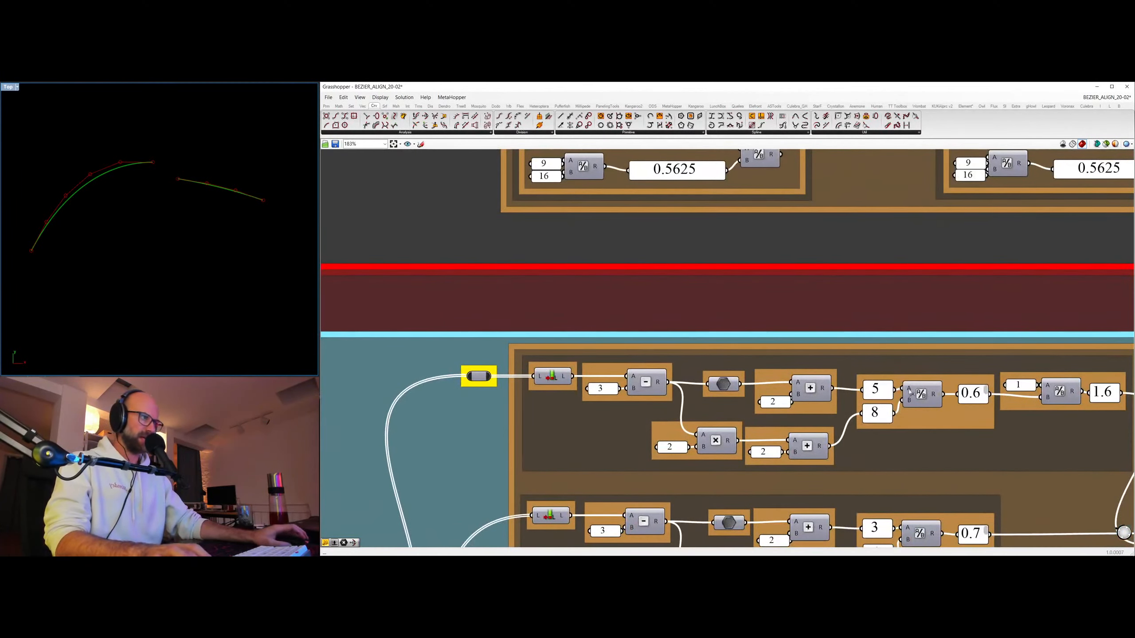
right_click_drag(910, 392, 816, 358)
scroll(876, 363, "down", 2)
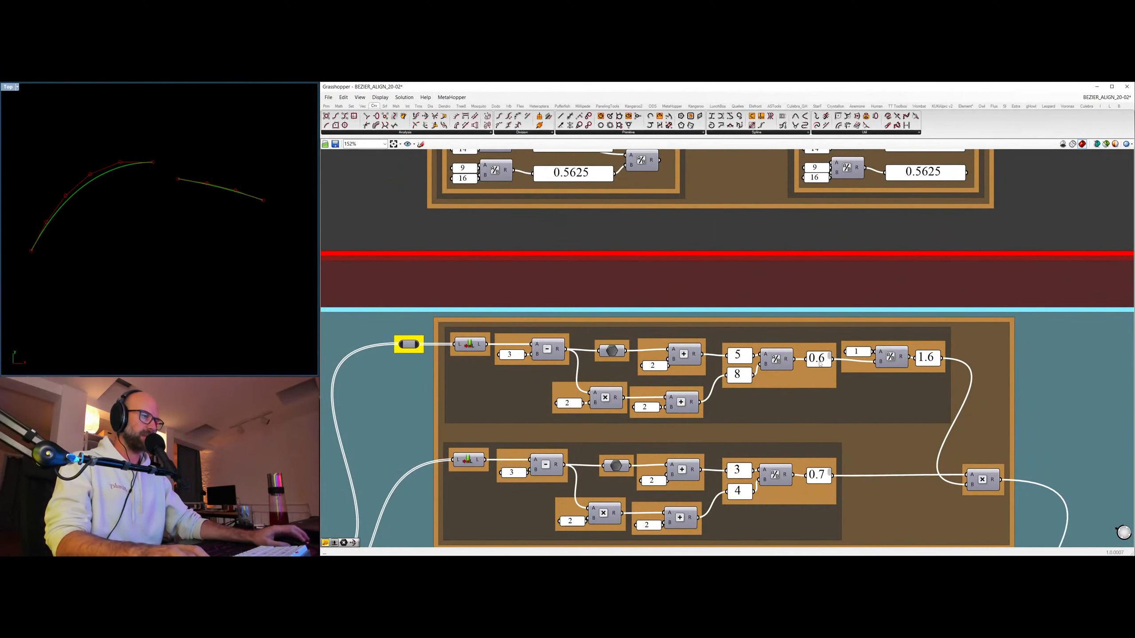
Select the division inverting the lead ratio, and the multiplication combining it with the slave ratio.
left_click(931, 361)
left_click(892, 358)
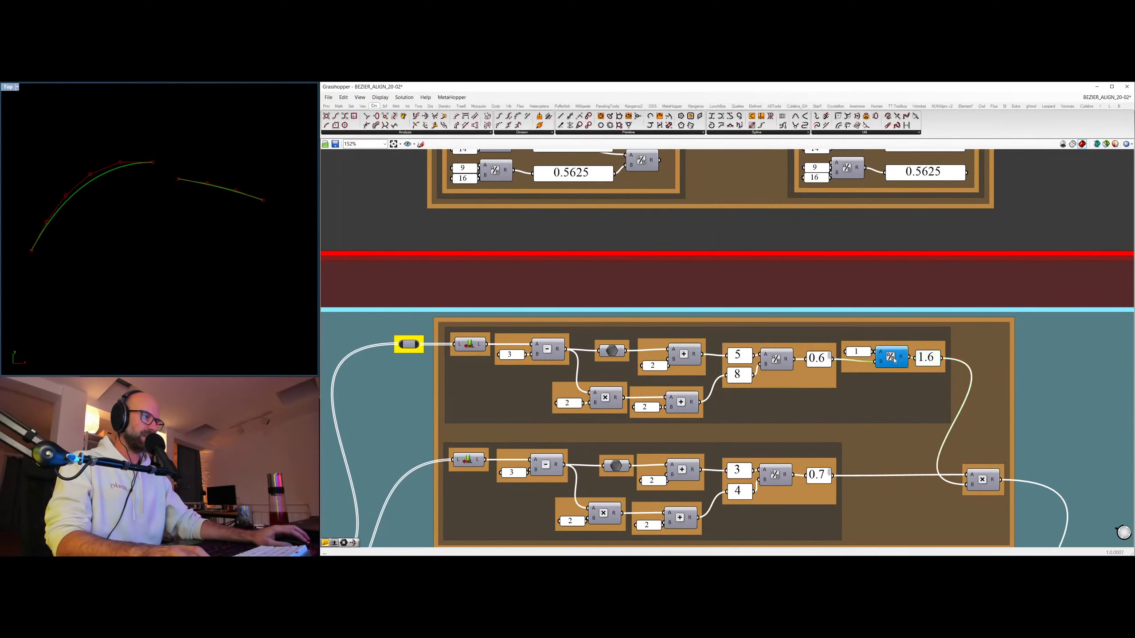
scroll(894, 348, "down", 3)
scroll(844, 434, "up", 2)
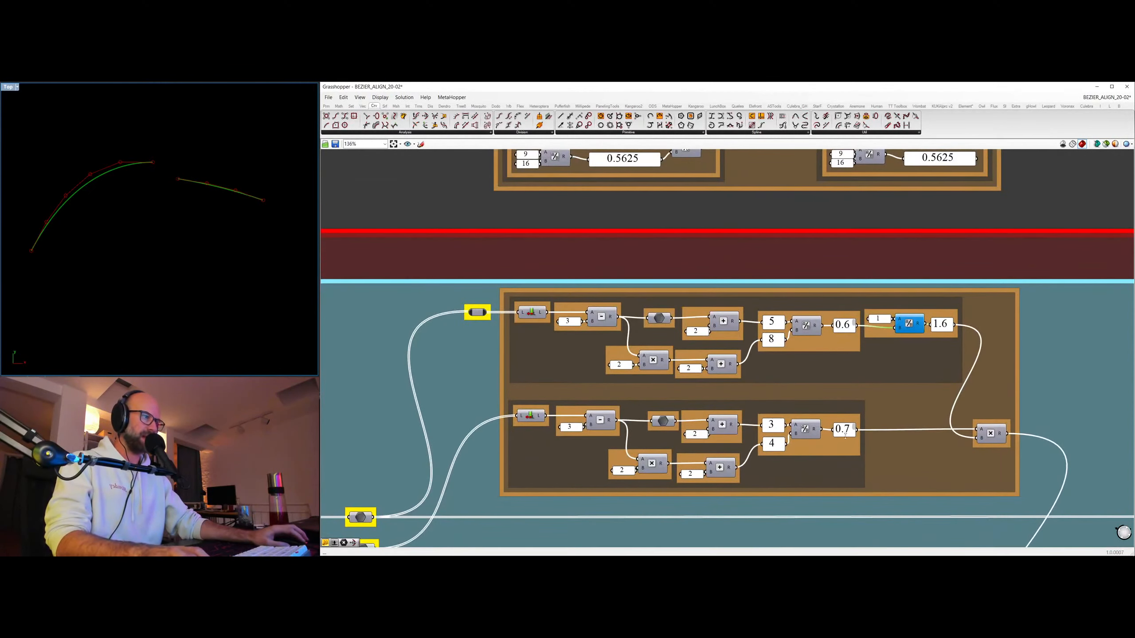
left_click(845, 431)
left_click(988, 431)
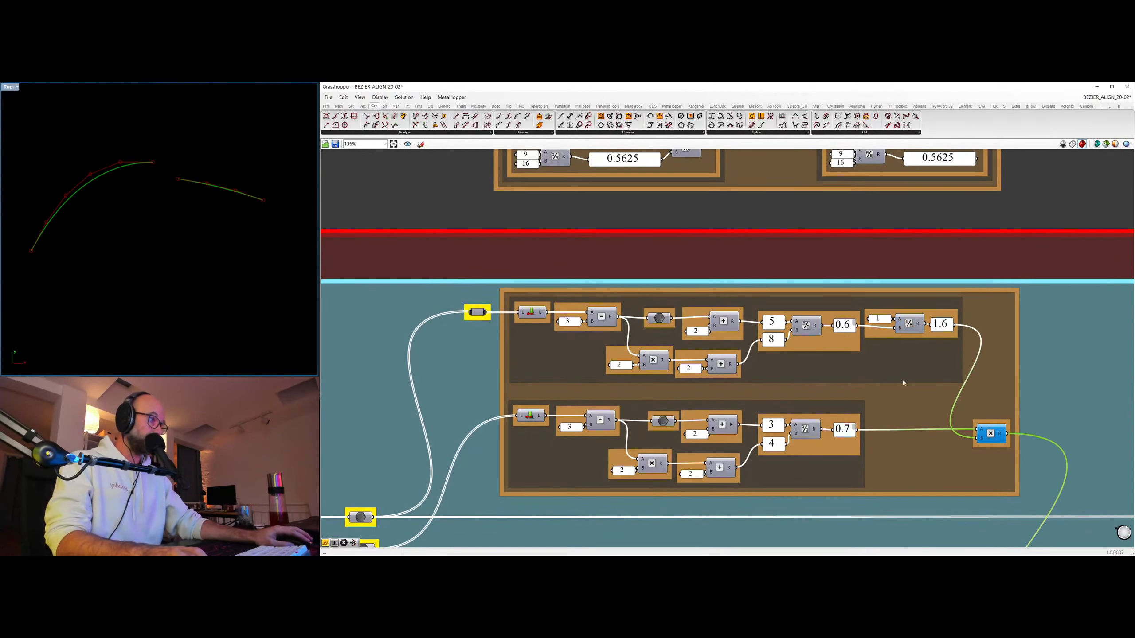
Select the final Multiplication component in the CURVATURE VECTOR group of QUADRATIC ALIGN.
scroll(988, 456, "down", 5)
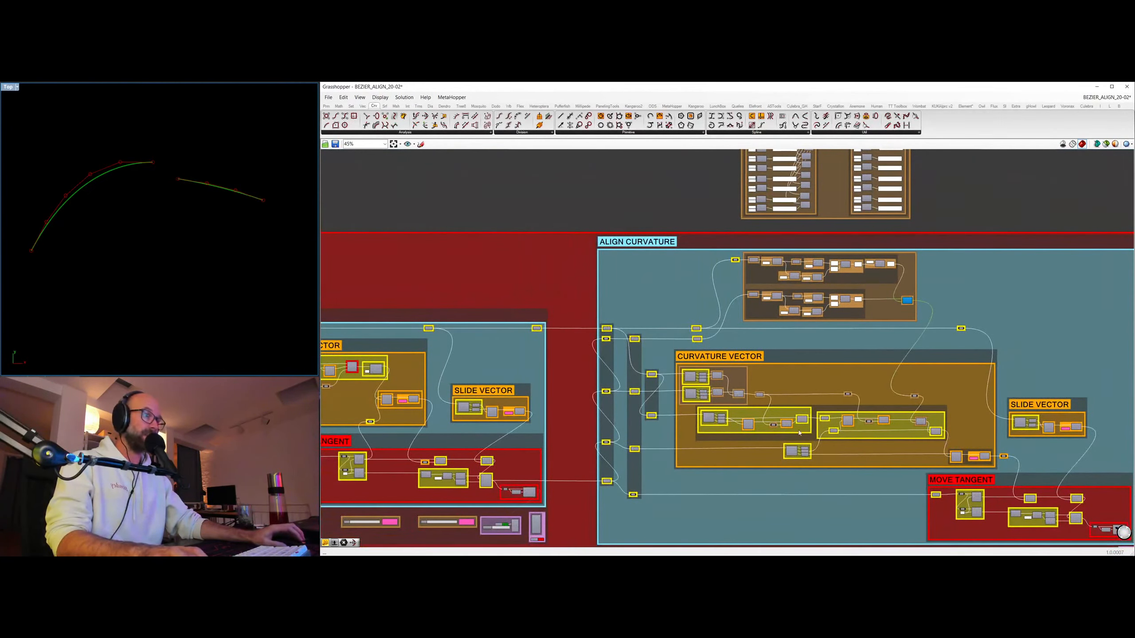
scroll(842, 364, "down", 4)
scroll(841, 364, "up", 7)
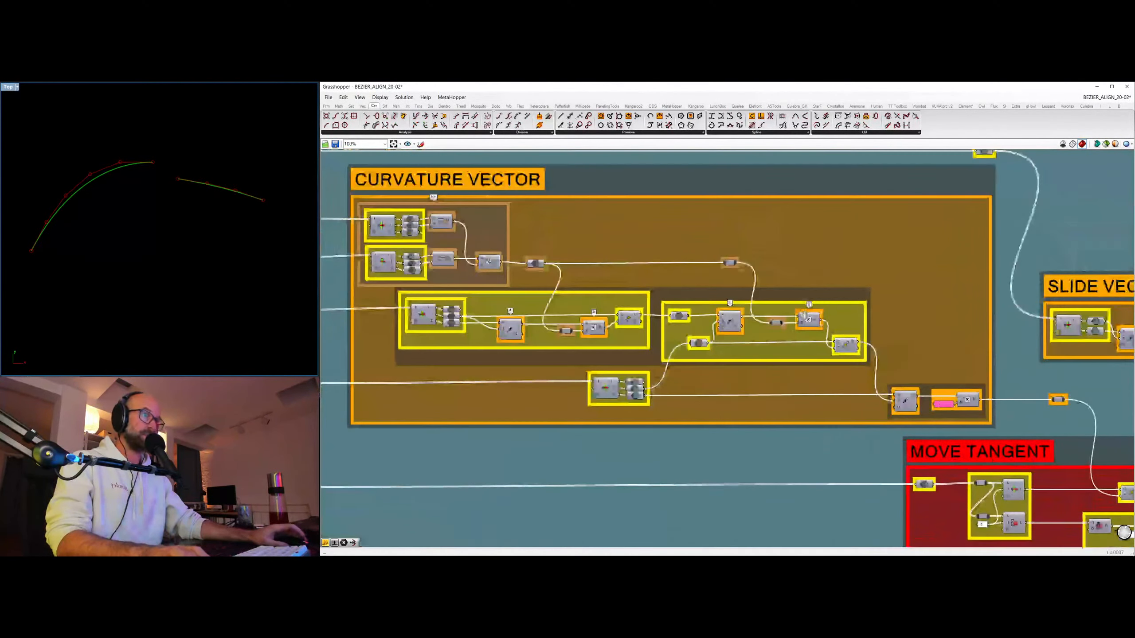
right_click_drag(804, 316, 826, 345)
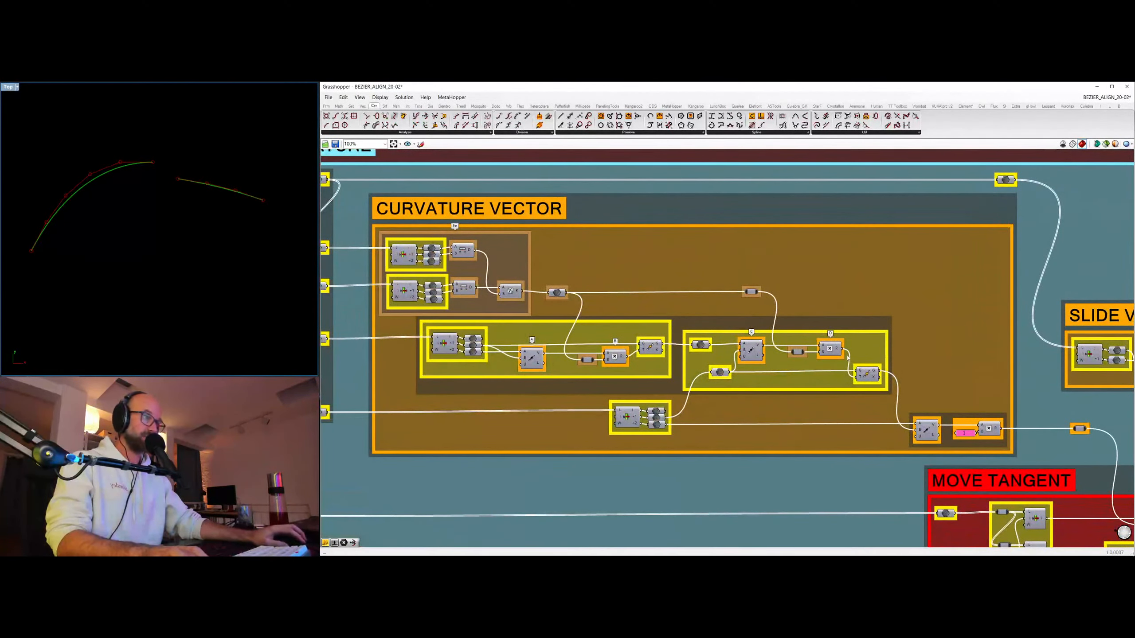
left_click(828, 351)
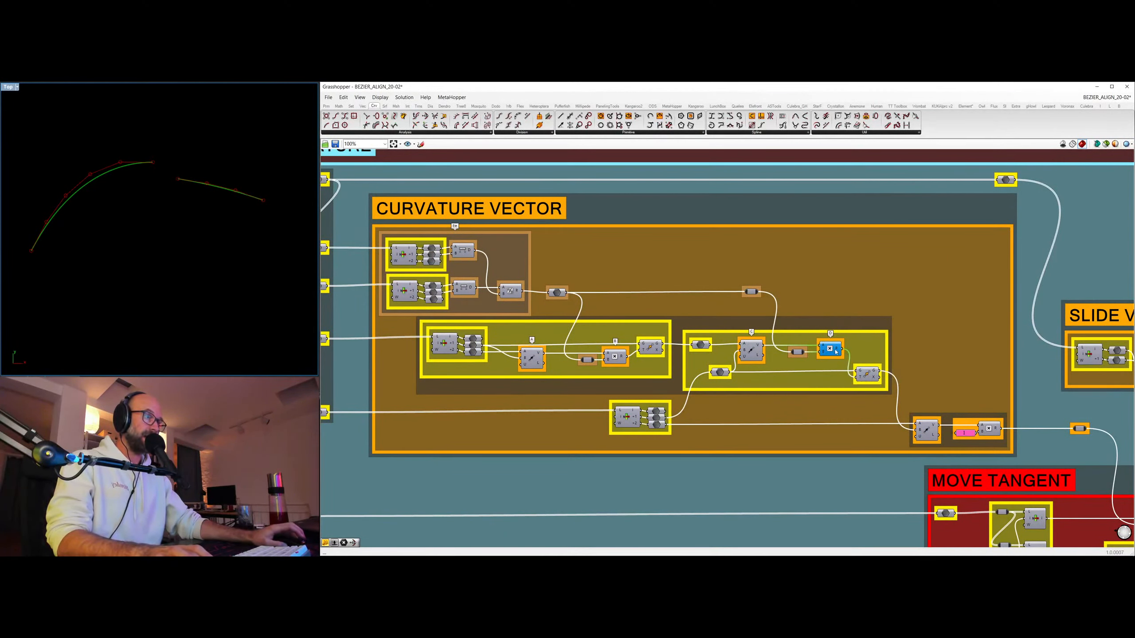
Select the additional ratio Multiplication component in the CURVATURE VECTOR group of ALIGN for comparison.
scroll(836, 352, "down", 10)
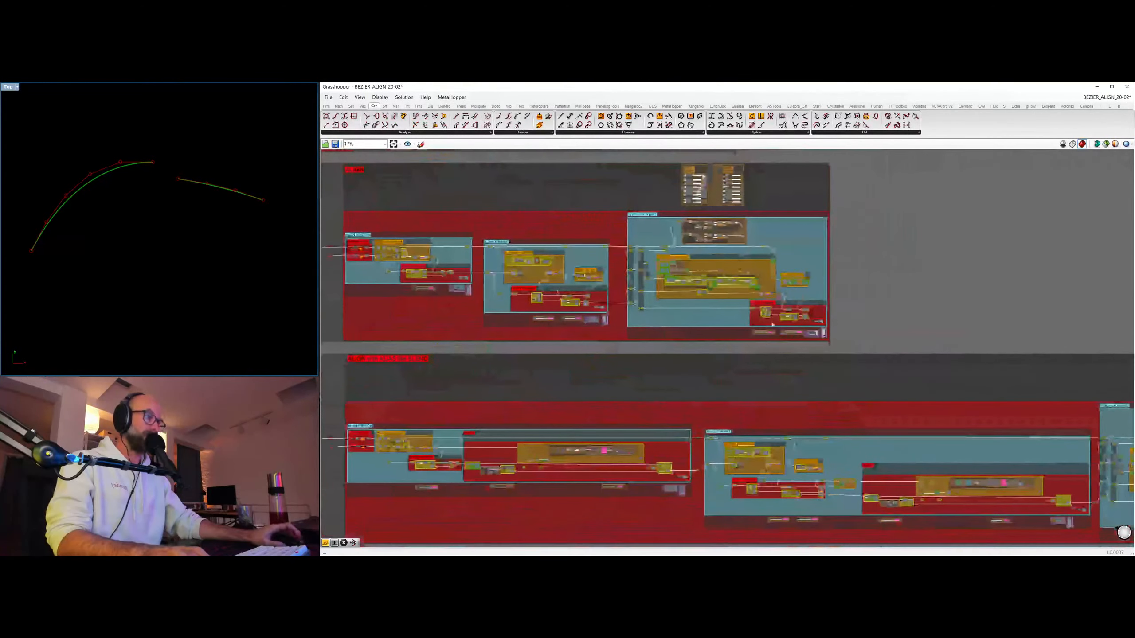
scroll(773, 325, "up", 8)
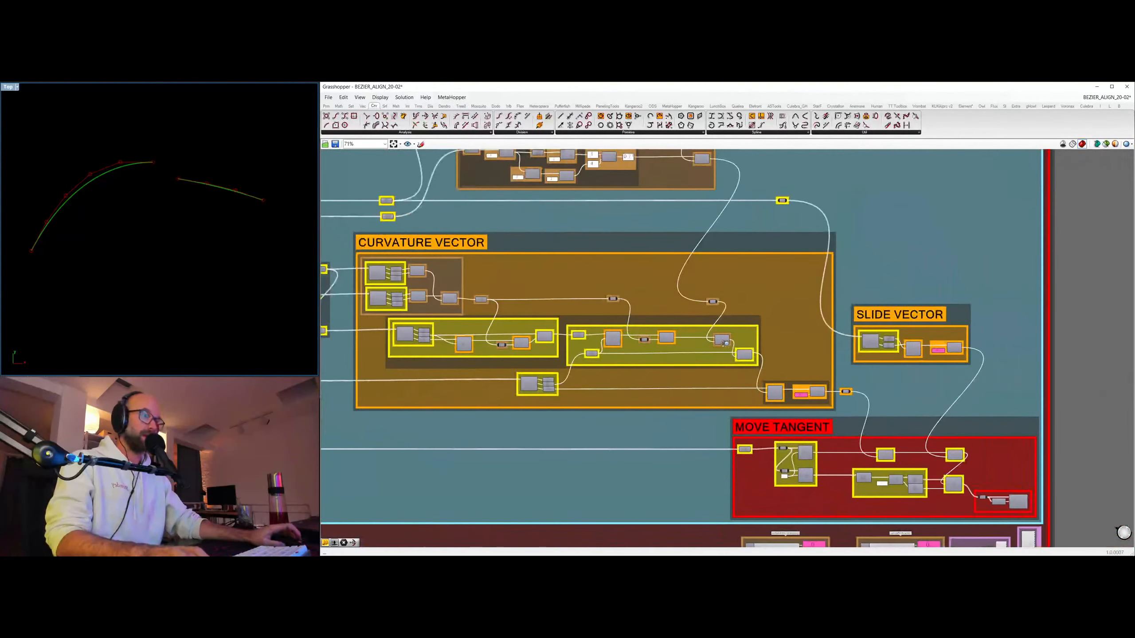
scroll(724, 344, "up", 2)
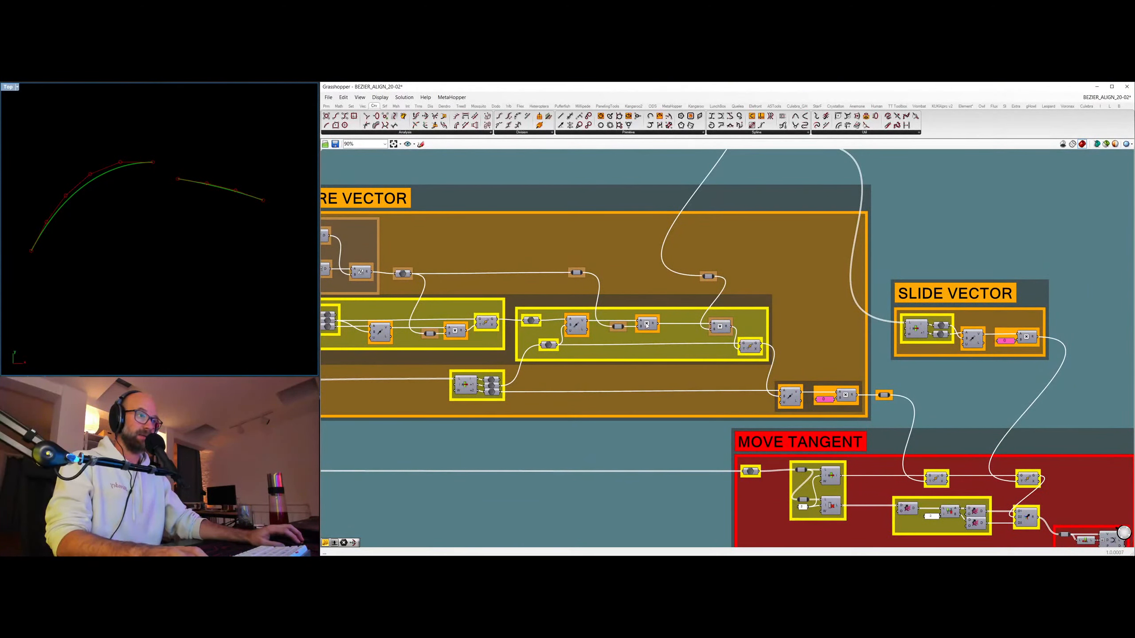
scroll(733, 287, "down", 7)
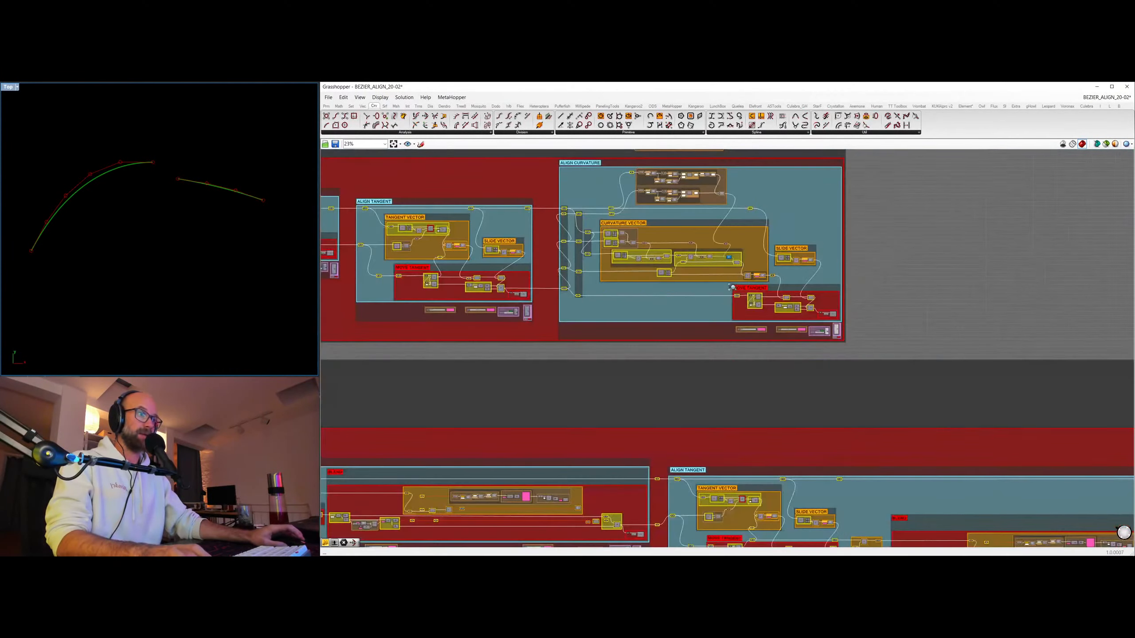
Add a Panel beside the multiplication of the lead and slave ratios and wire the multiplication's result into it.
scroll(733, 287, "up", 8)
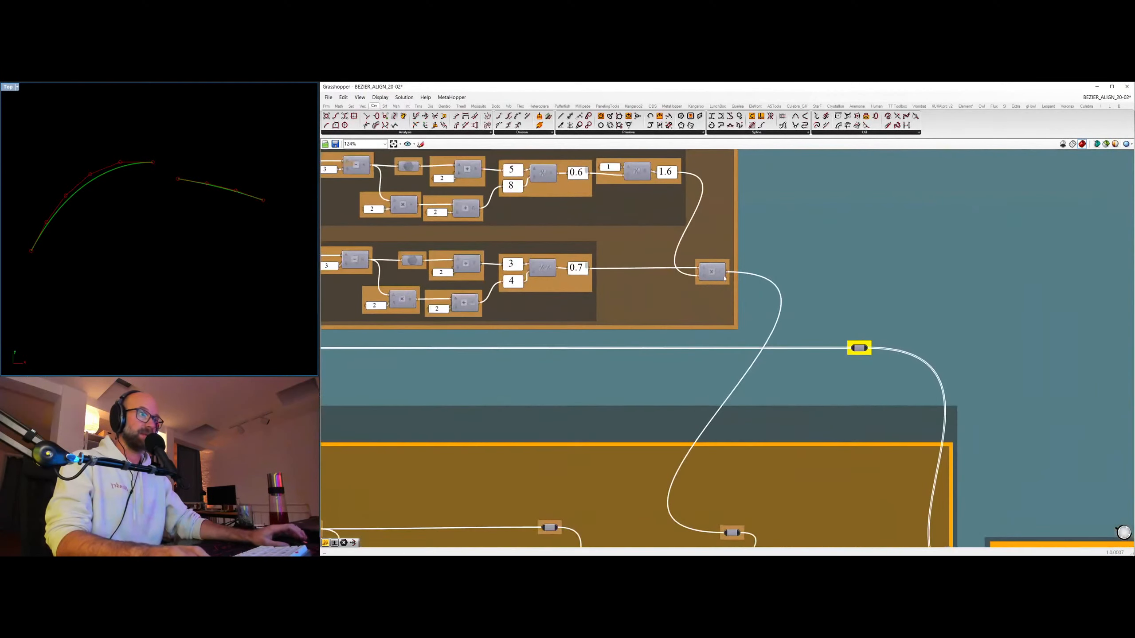
double_click(774, 255)
type("//")
key("Return")
left_click_drag(774, 255, 818, 215)
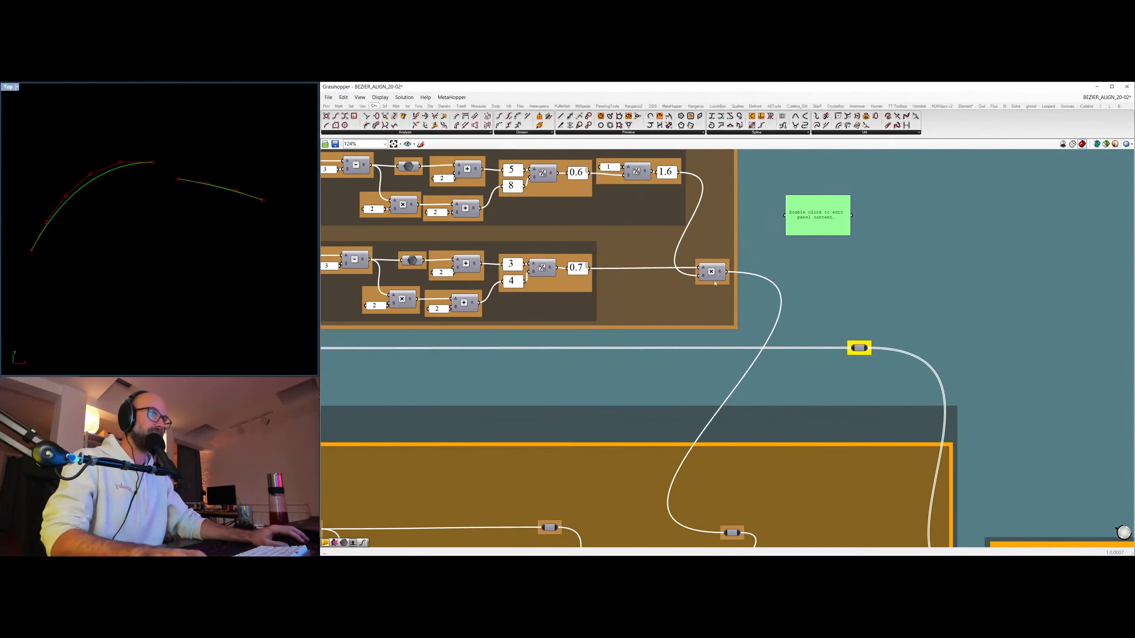
left_click_drag(726, 273, 785, 215)
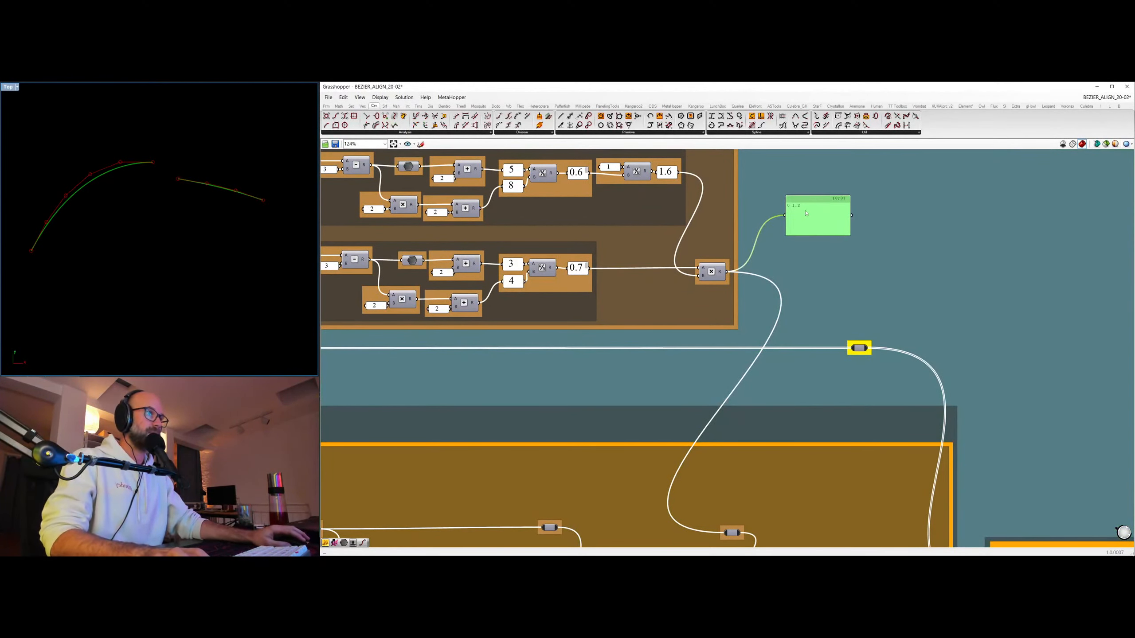
Compare the CURVATURE VECTOR group of ALIGN with the one in QUADRATIC ALIGN, checking its final Multiplication component.
scroll(747, 286, "down", 8)
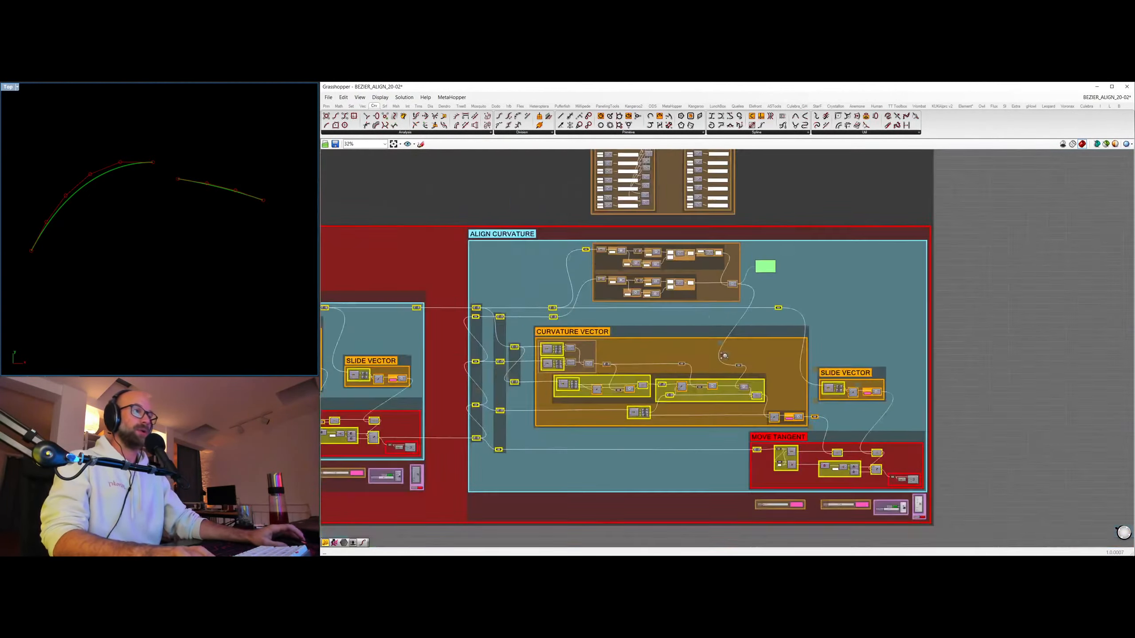
right_click_drag(704, 399, 712, 442)
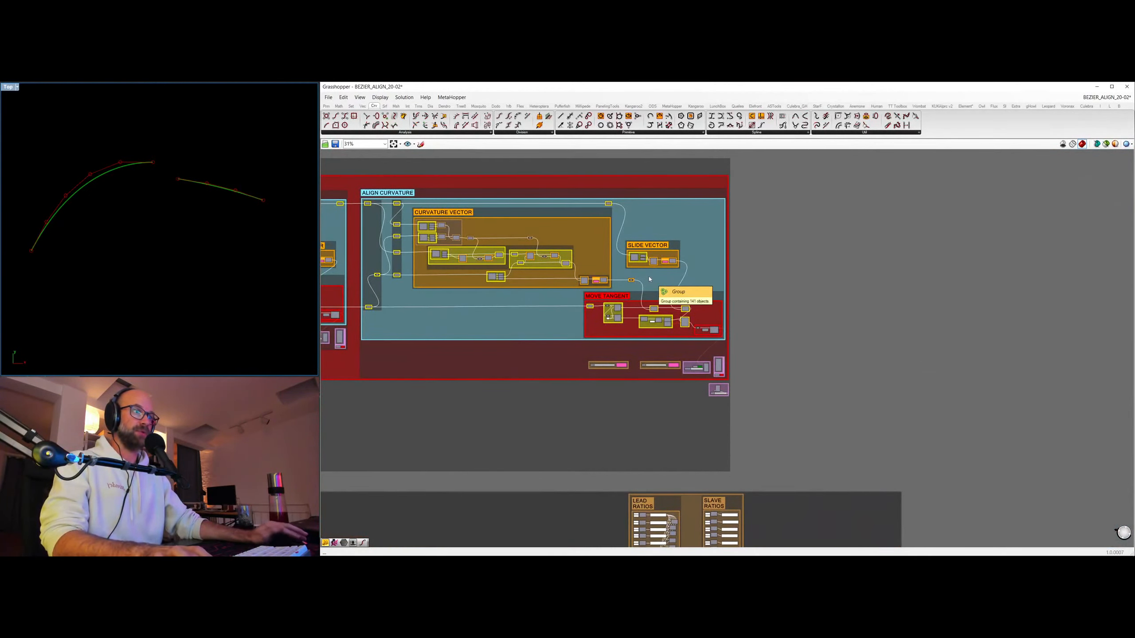
scroll(565, 210, "up", 4)
scroll(554, 255, "up", 2)
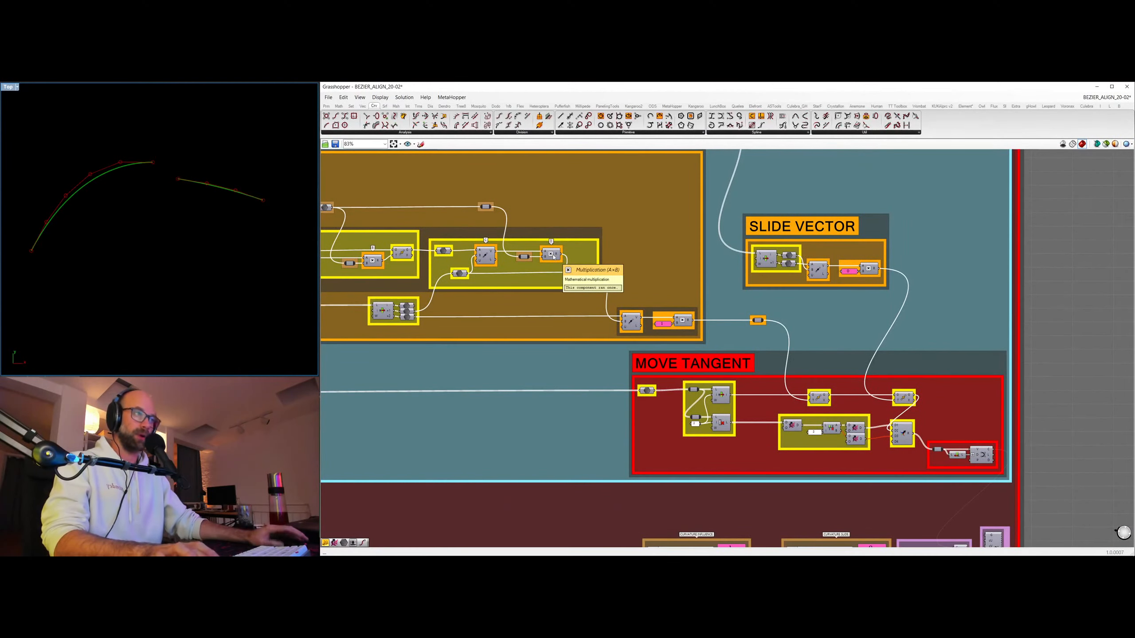
scroll(557, 257, "down", 10)
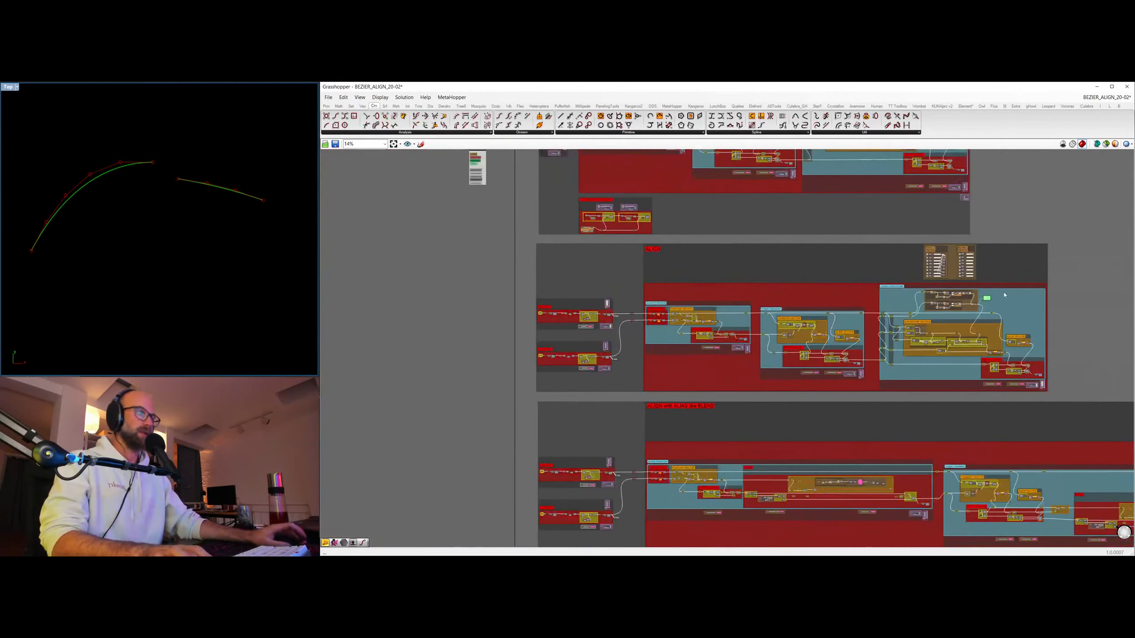
Move the wired ratio panel beside the lead curve's DEGREE slider in ALIGN.
right_click_drag(1005, 296, 955, 304)
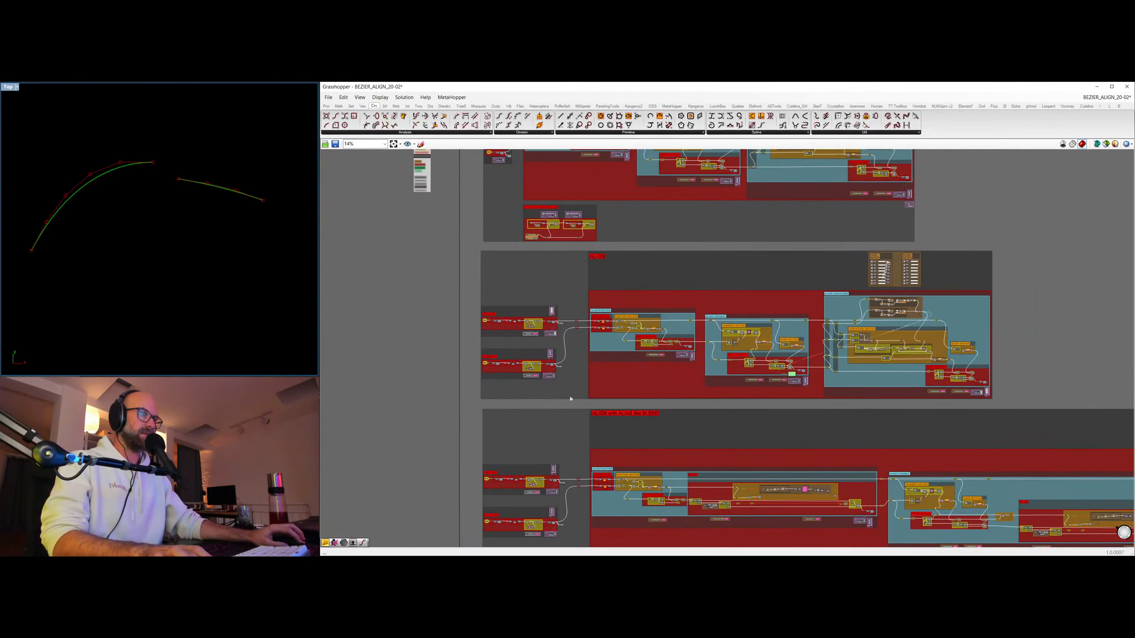
scroll(559, 335, "up", 8)
scroll(582, 244, "up", 2)
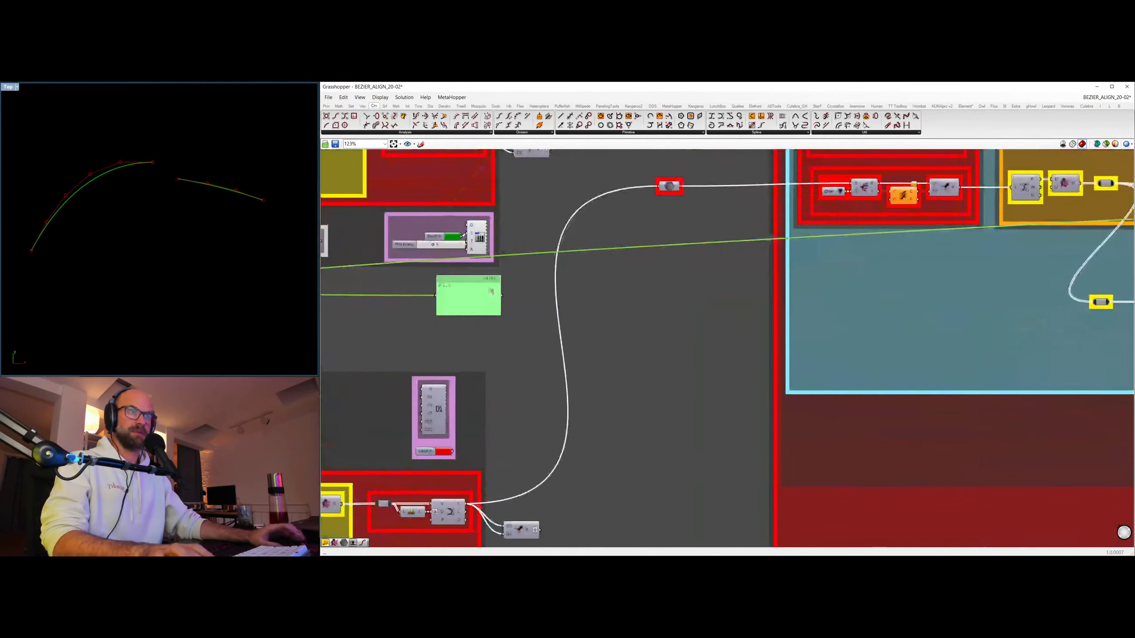
scroll(673, 268, "up", 1)
left_click_drag(673, 268, 548, 268)
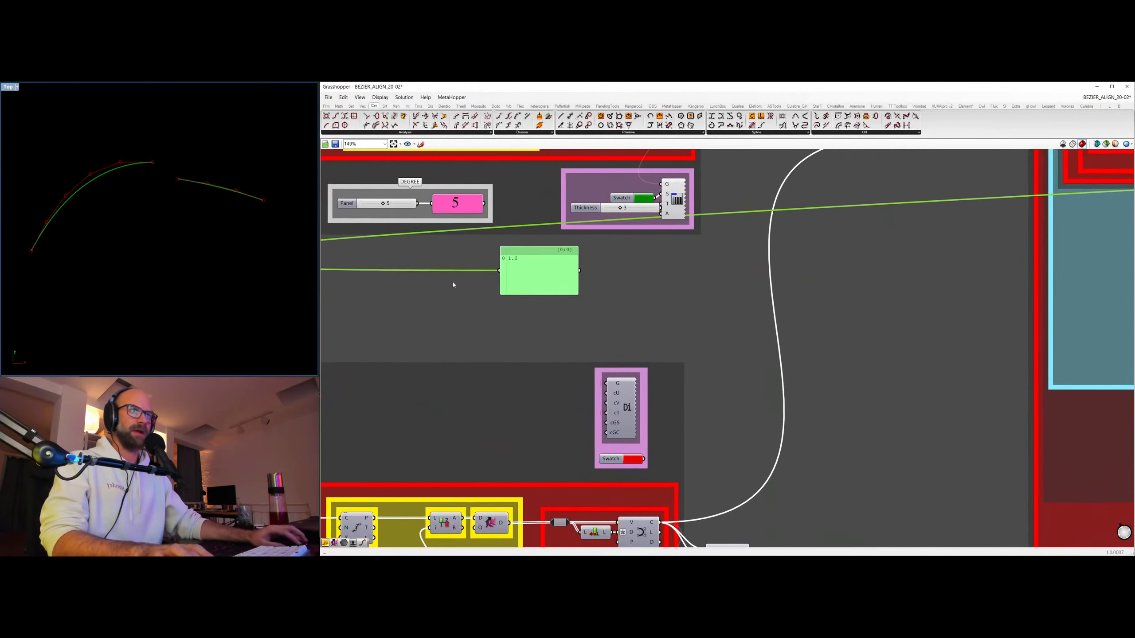
Try the lead curve's degree at 8, and set it to 6.
right_click_drag(367, 197, 518, 210)
mouse_move(536, 217)
left_mouse_down()
mouse_move(511, 217)
mouse_move(556, 216)
left_mouse_up()
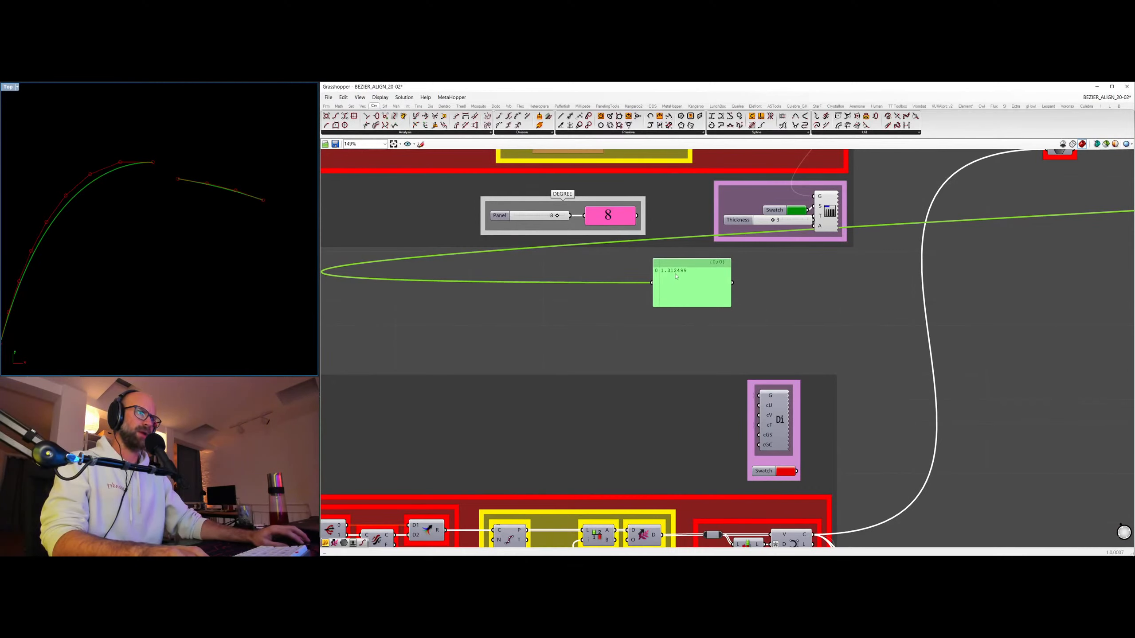
mouse_move(557, 217)
left_mouse_down()
mouse_move(536, 217)
mouse_move(547, 217)
left_mouse_up()
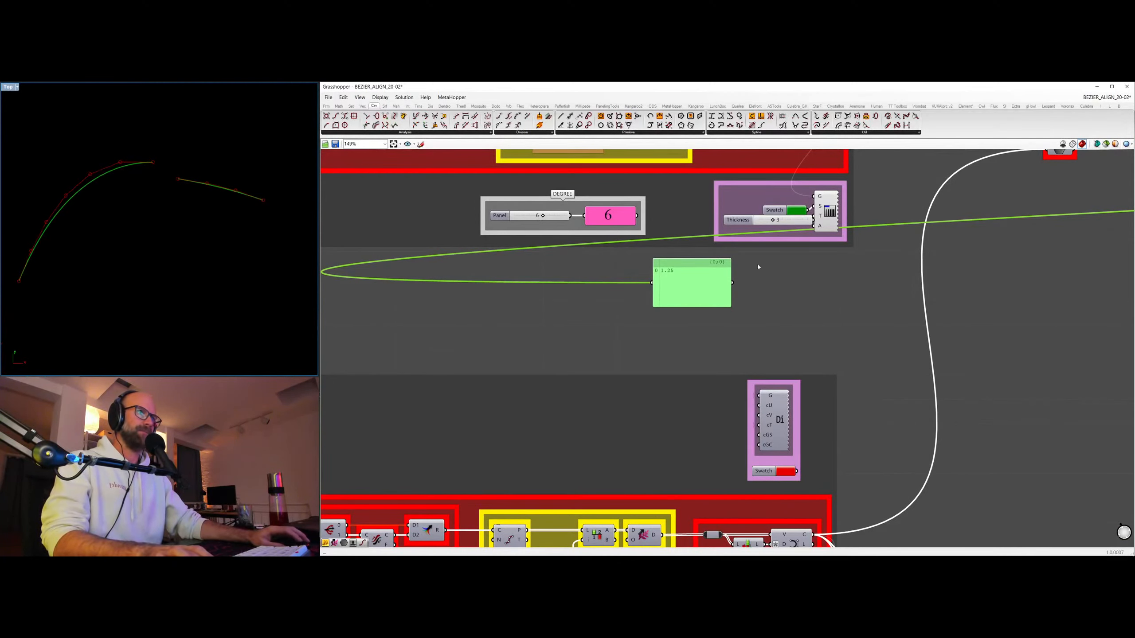
Move the ratio panel outside the ALIGN section and delete it.
scroll(758, 266, "down", 10)
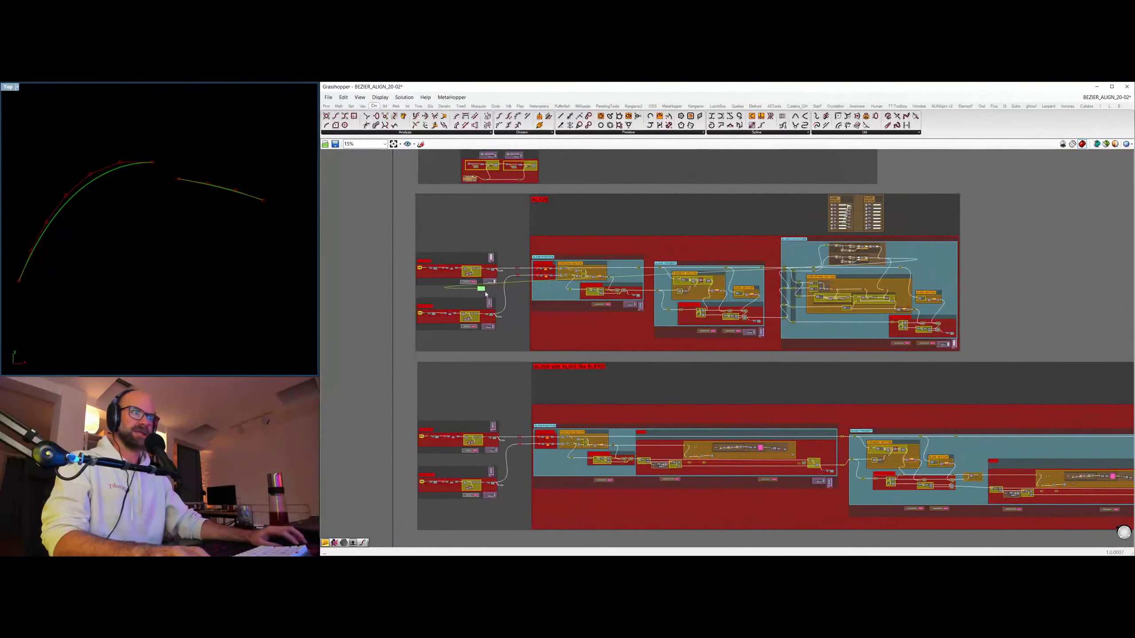
left_click_drag(491, 290, 995, 222)
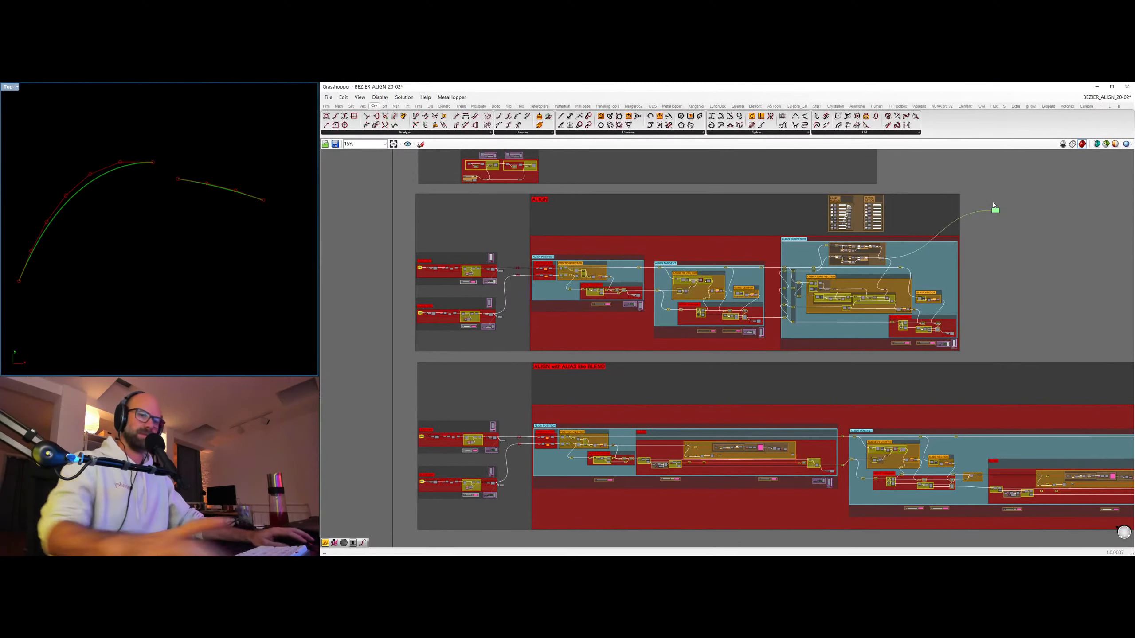
key("Delete")
scroll(923, 215, "up", 3)
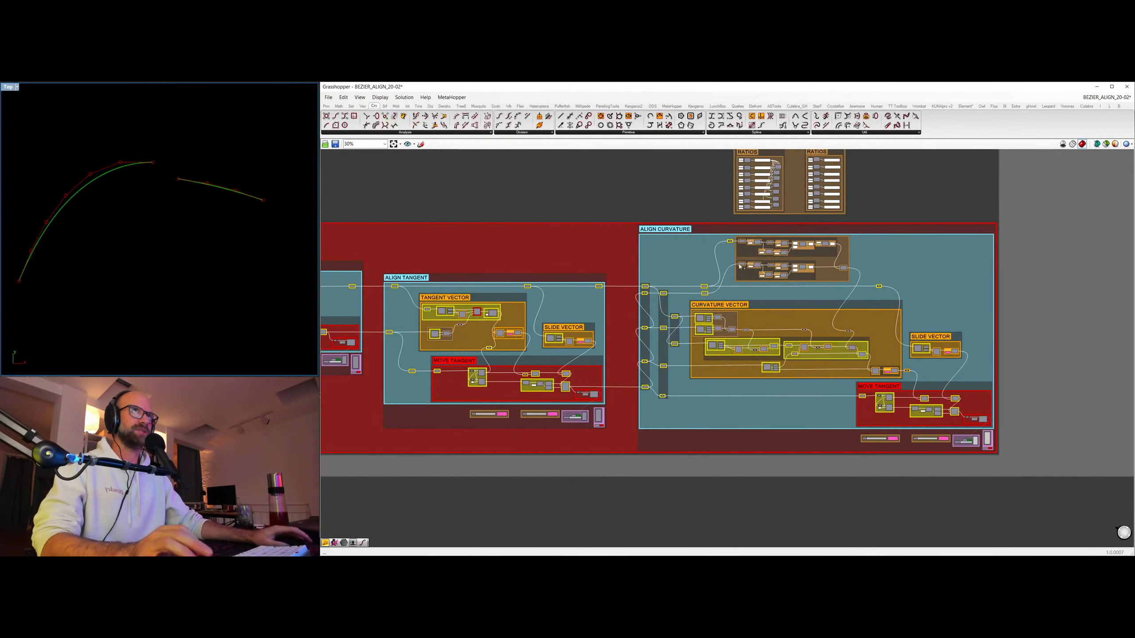
right_click_drag(775, 379, 774, 428)
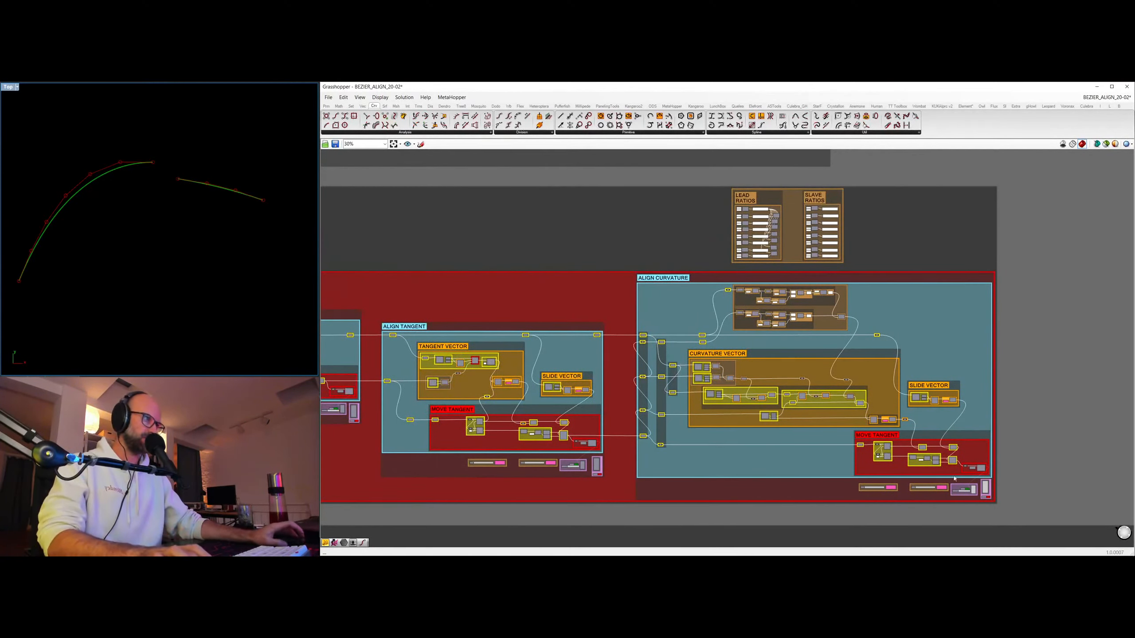
Raise the POSITION INFLUENCE of the ALIGN POSITION stage in ALIGN to its maximum.
scroll(954, 459, "up", 2)
right_click_drag(558, 429, 944, 391)
right_click_drag(626, 385, 975, 383)
right_click_drag(705, 334, 850, 332)
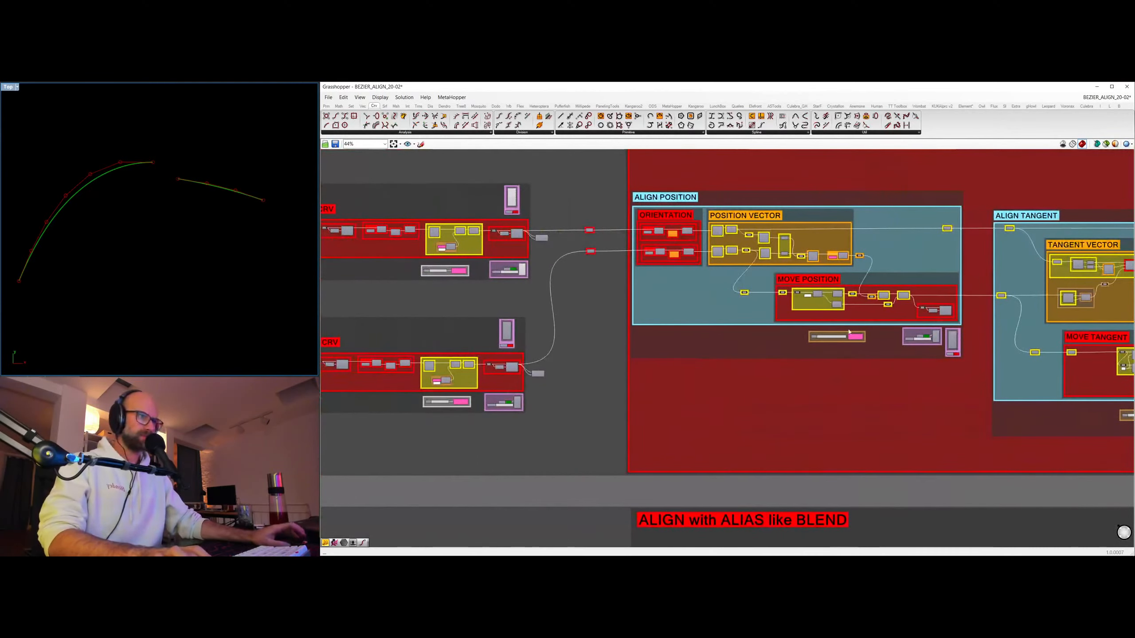
scroll(849, 332, "up", 6)
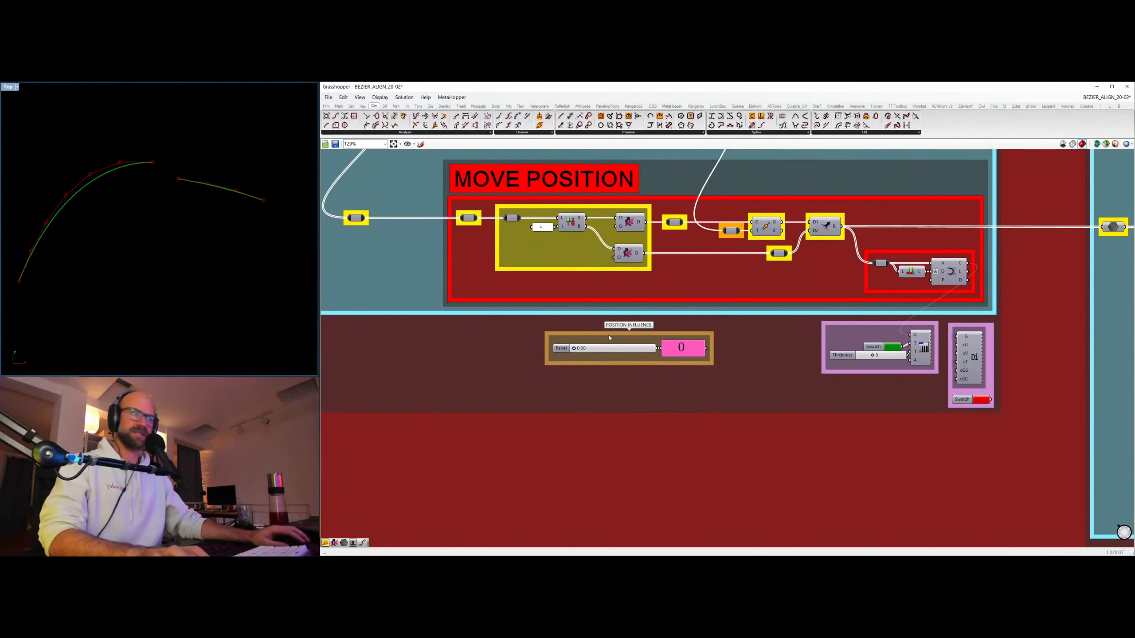
scroll(609, 338, "up", 2)
left_click_drag(568, 349, 679, 349)
Set the tangent influence of the ALIGN TANGENT stage to 1, and shift its slide value slightly below zero.
scroll(852, 319, "down", 6)
right_click_drag(960, 374, 525, 363)
right_click_drag(794, 417, 738, 416)
scroll(740, 436, "up", 4)
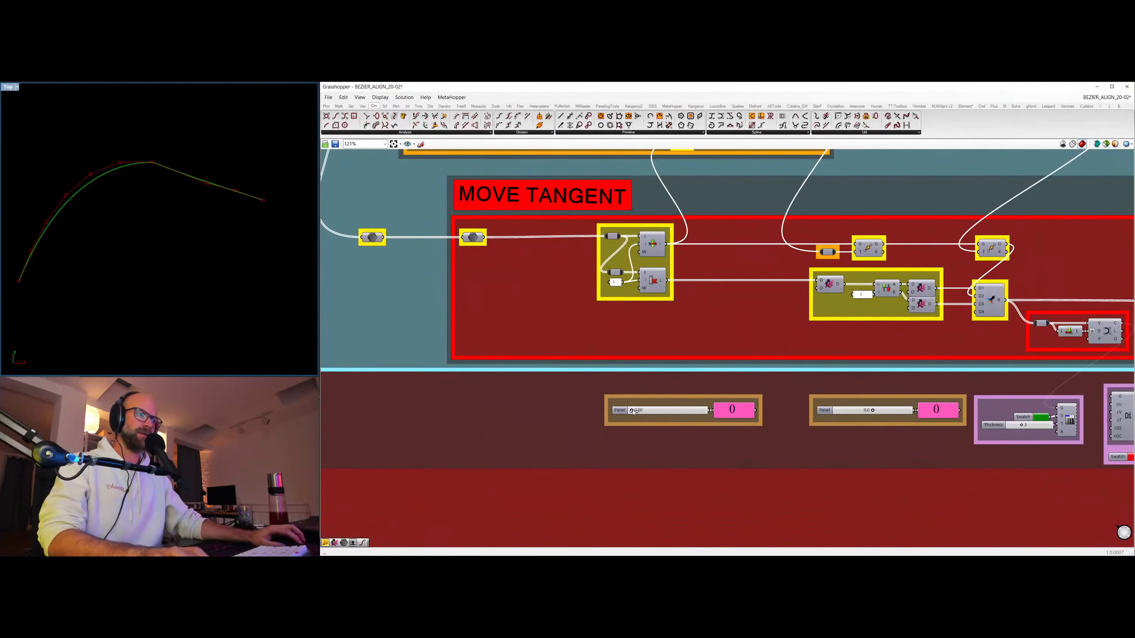
left_click_drag(633, 411, 729, 413)
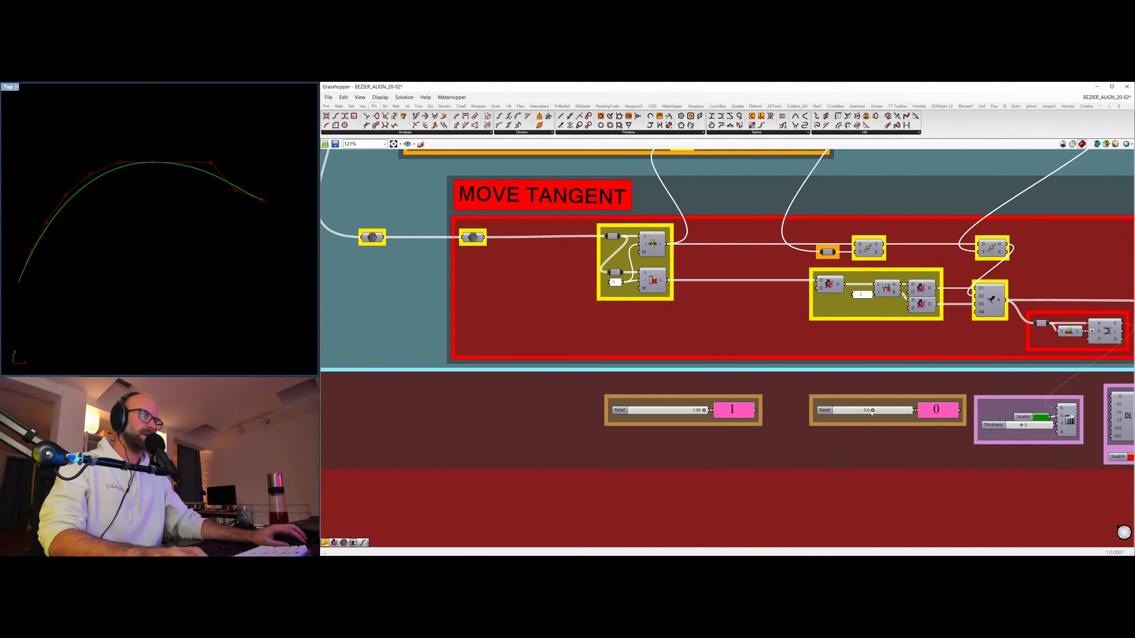
mouse_move(872, 411)
left_mouse_down()
mouse_move(901, 411)
mouse_move(865, 410)
left_mouse_up()
Set the CURVATURE INFLUENCE of the ALIGN CURVATURE stage to 1.
scroll(885, 367, "down", 6)
right_click_drag(712, 393, 340, 363)
scroll(742, 342, "up", 5)
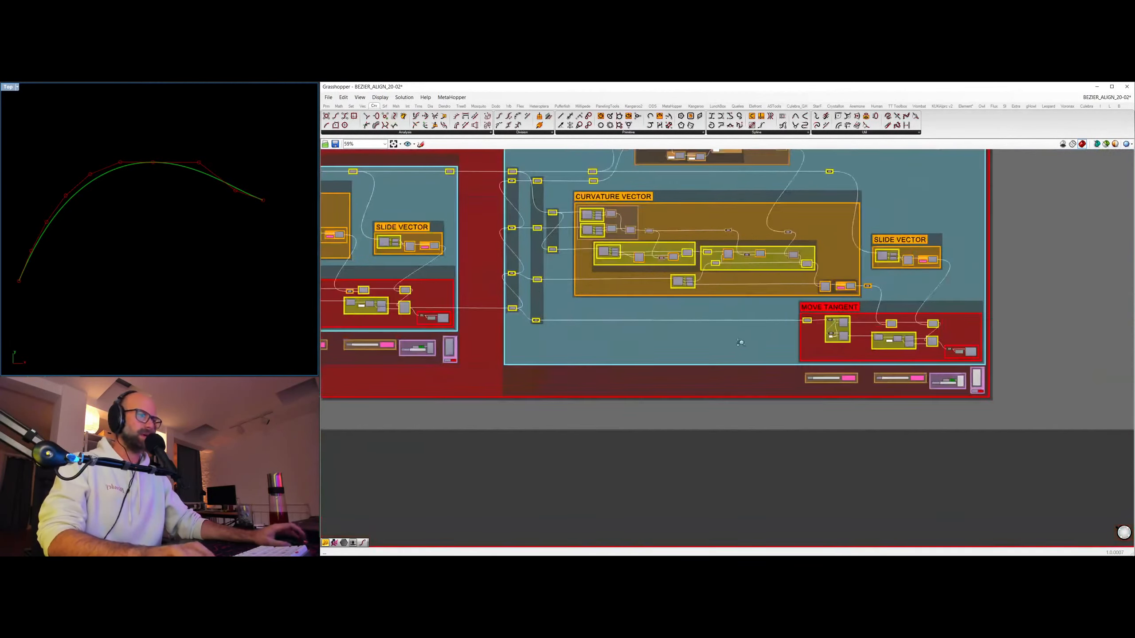
right_click_drag(956, 383, 688, 416)
scroll(664, 398, "up", 3)
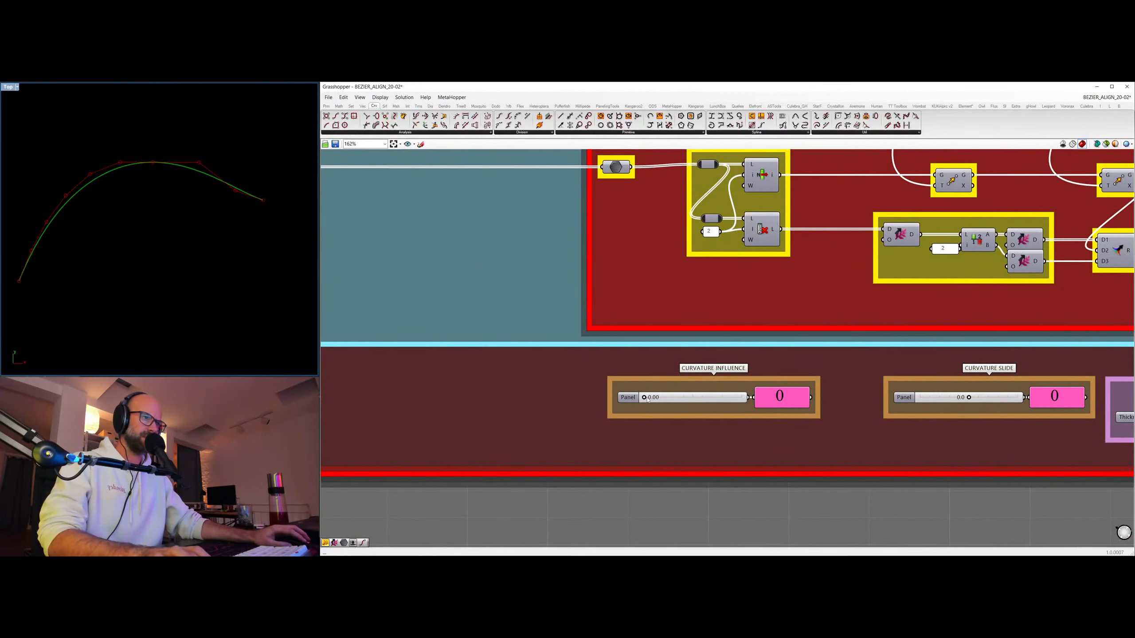
left_click_drag(644, 398, 798, 401)
Set the CURVATURE SLIDE of the ALIGN CURVATURE stage to 57.6.
scroll(798, 400, "down", 4)
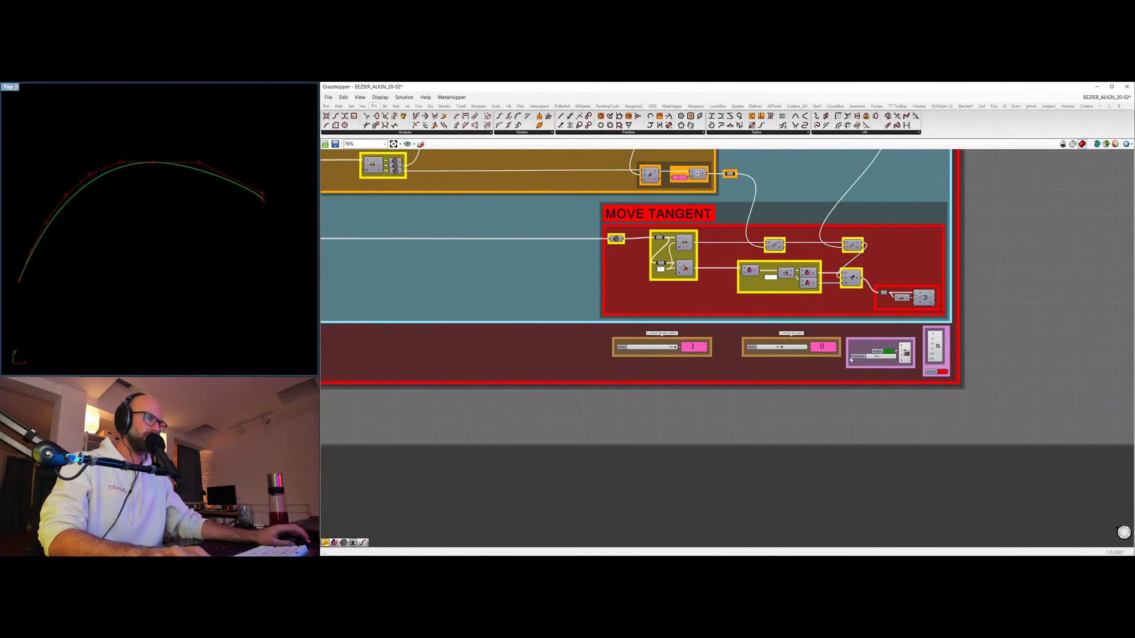
left_click(783, 348)
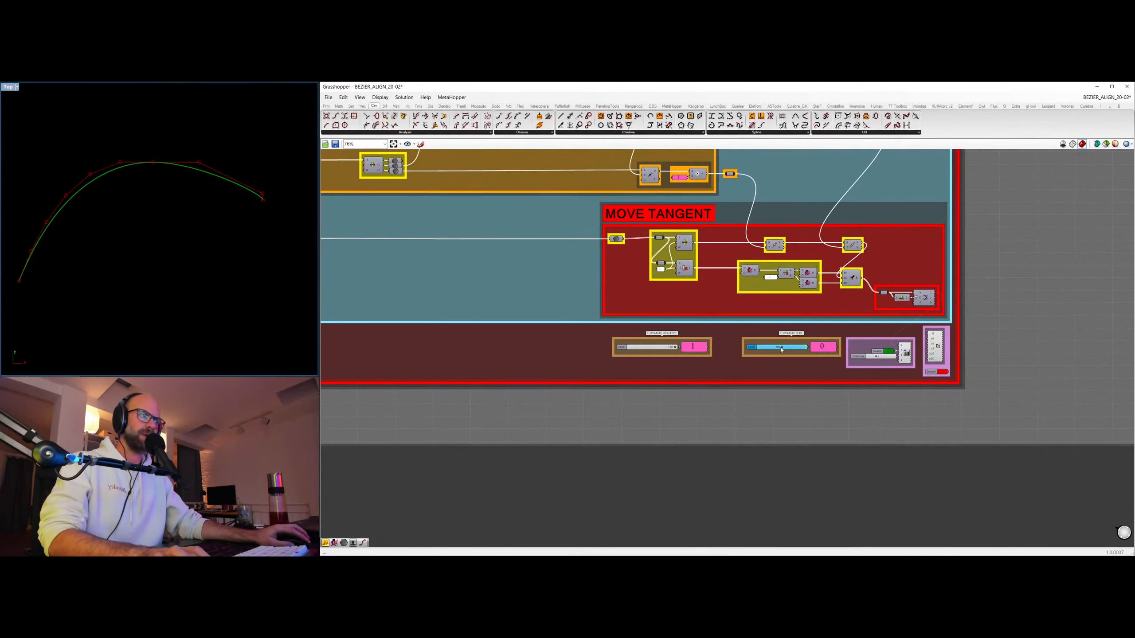
mouse_move(782, 349)
left_mouse_down()
mouse_move(800, 350)
mouse_move(783, 352)
left_mouse_up()
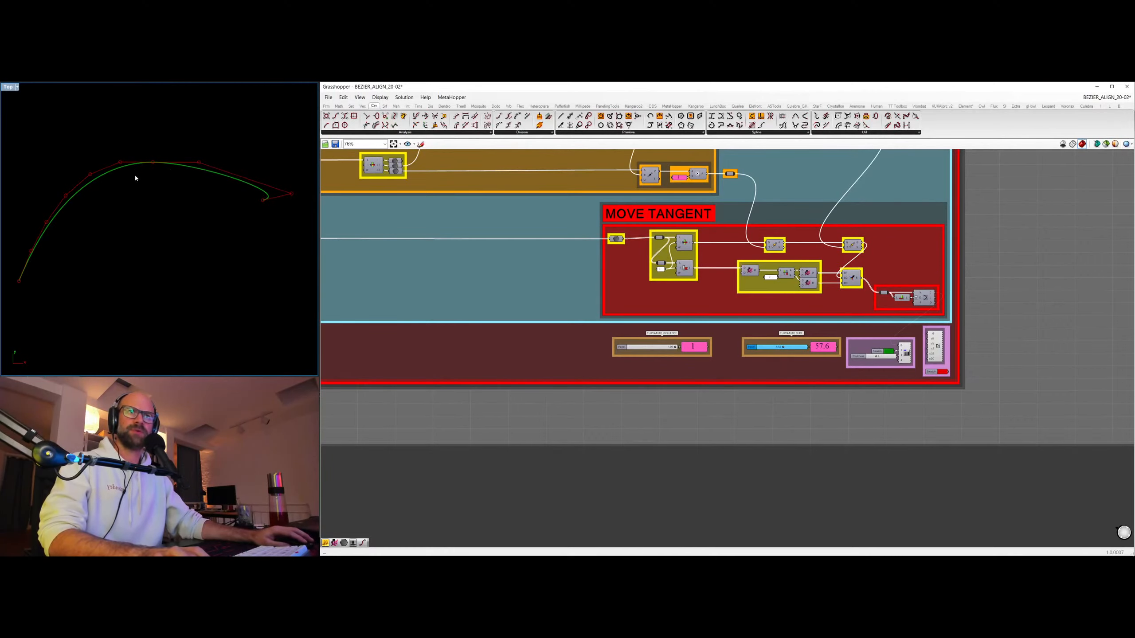
Raise the DEGREE of the slave curve at the start of ALIGN above 3.
scroll(694, 295, "down", 3)
right_click_drag(331, 323, 880, 334)
right_click_drag(333, 296, 495, 307)
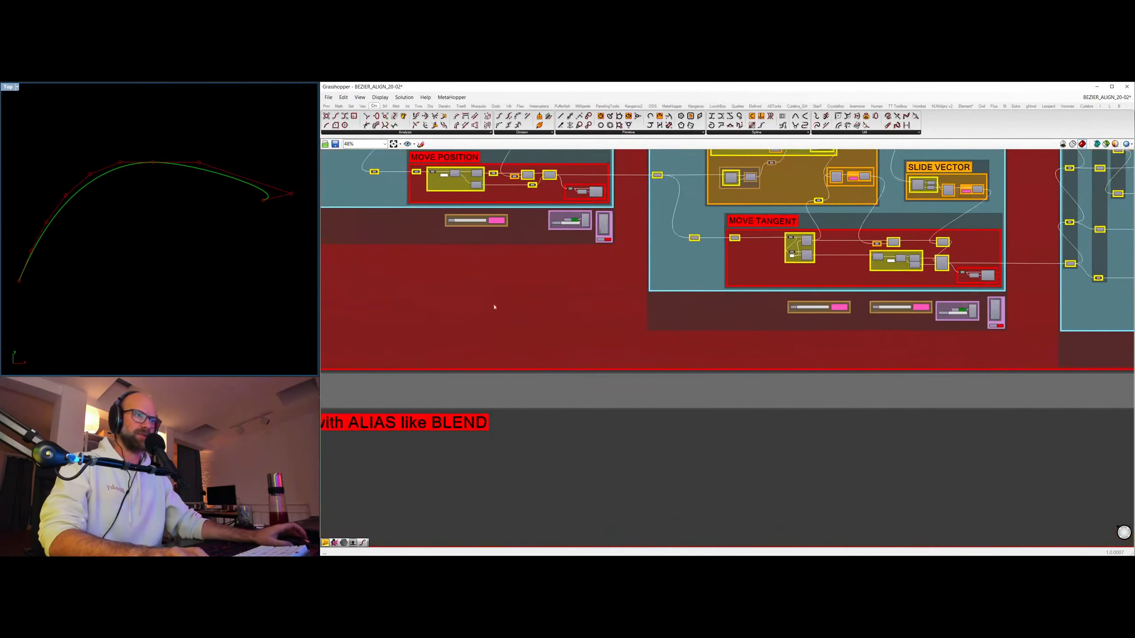
right_click_drag(521, 258, 851, 304)
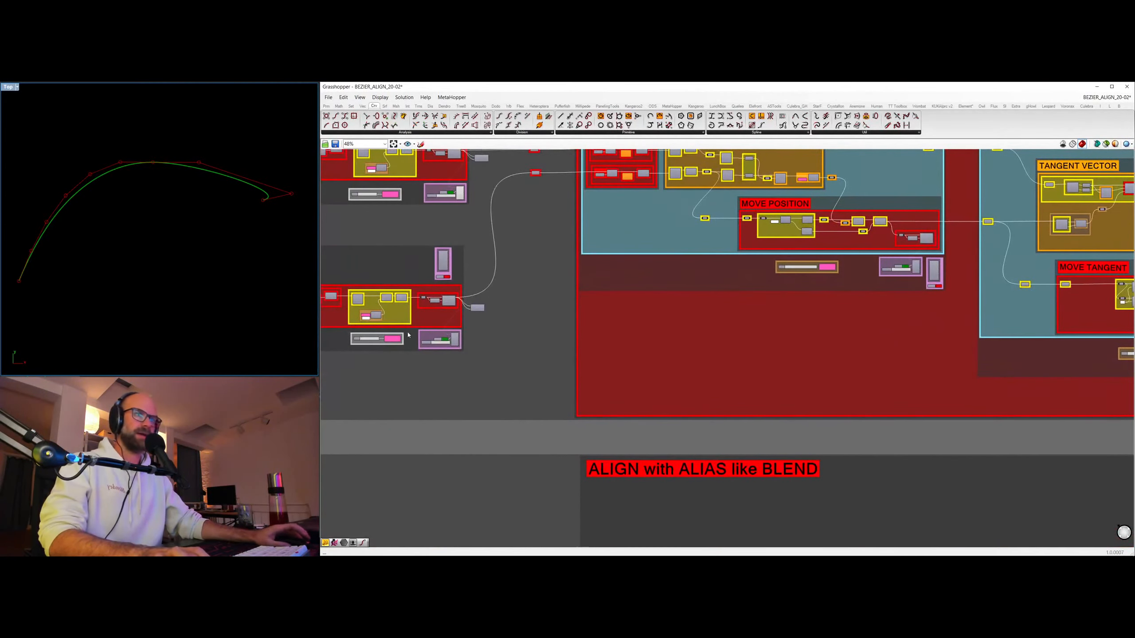
scroll(408, 334, "up", 5)
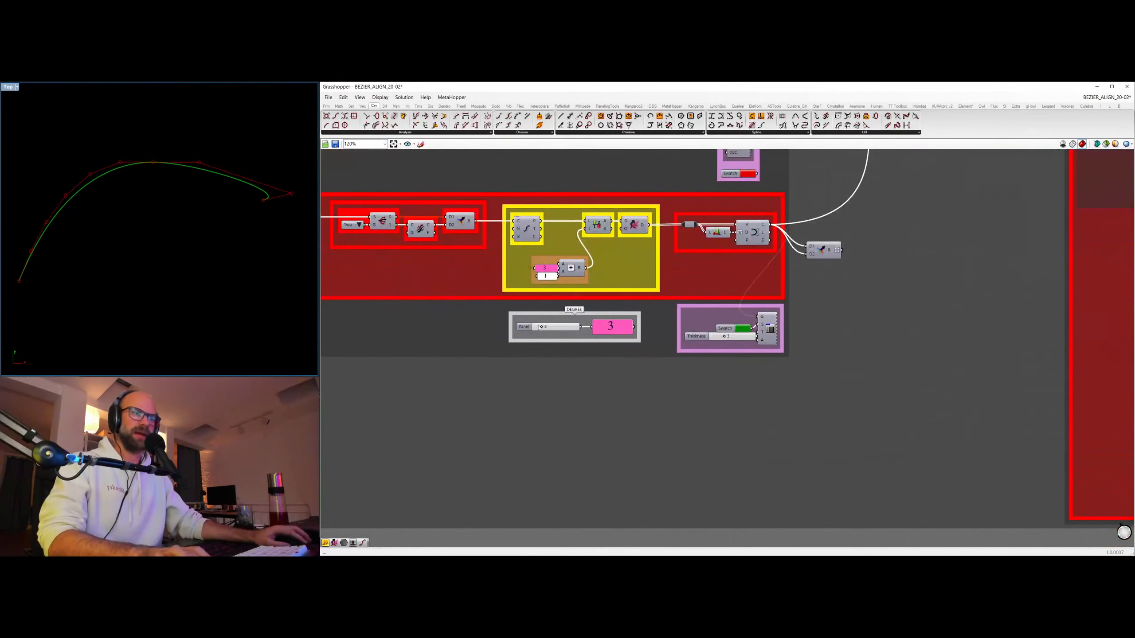
mouse_move(541, 327)
left_mouse_down()
mouse_move(579, 329)
mouse_move(548, 326)
mouse_move(559, 326)
left_mouse_up()
Lower the lead curve's degree in ALIGN by one.
right_click_drag(678, 253, 662, 363)
right_click_drag(638, 184, 641, 365)
mouse_move(539, 262)
left_mouse_down()
mouse_move(557, 262)
mouse_move(516, 262)
mouse_move(552, 262)
mouse_move(534, 261)
left_mouse_up()
Select the whole ALIGN section with its lead and slave curve inputs, turn its preview off, and clear the selection.
scroll(740, 310, "down", 10)
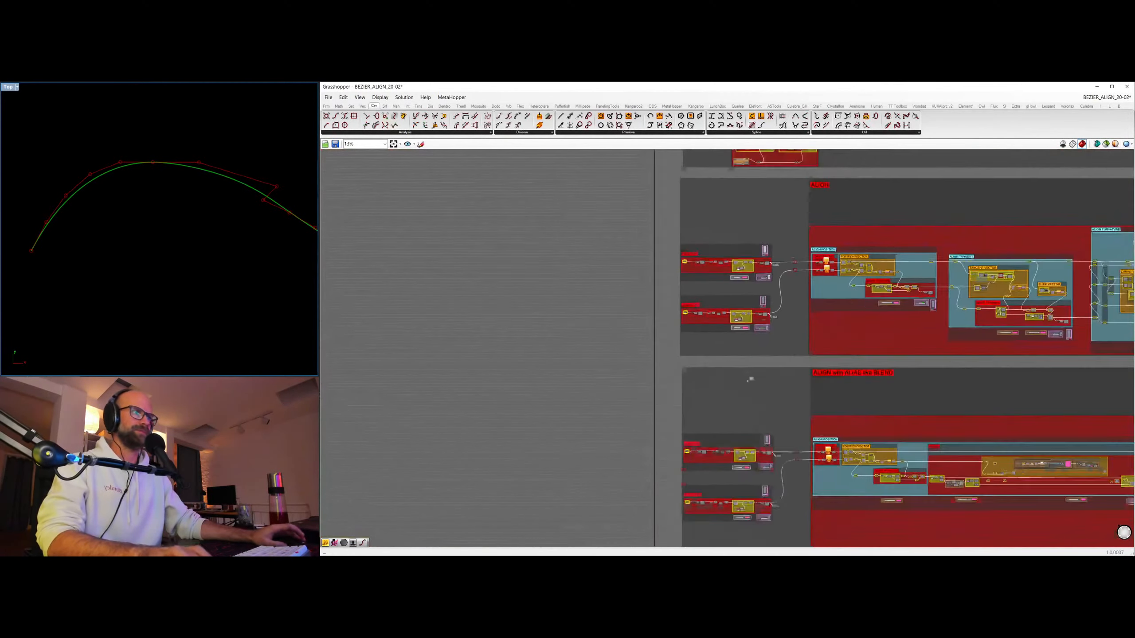
left_click_drag(456, 218, 964, 358)
right_click(974, 262)
left_click(1002, 272)
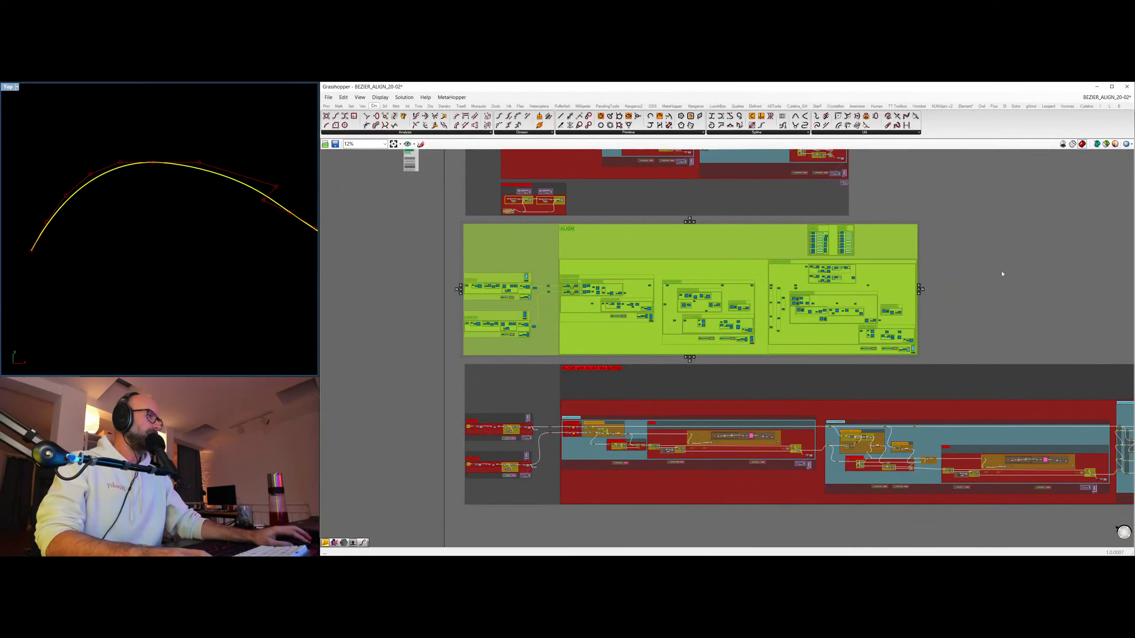
left_click(989, 281)
right_click(965, 339)
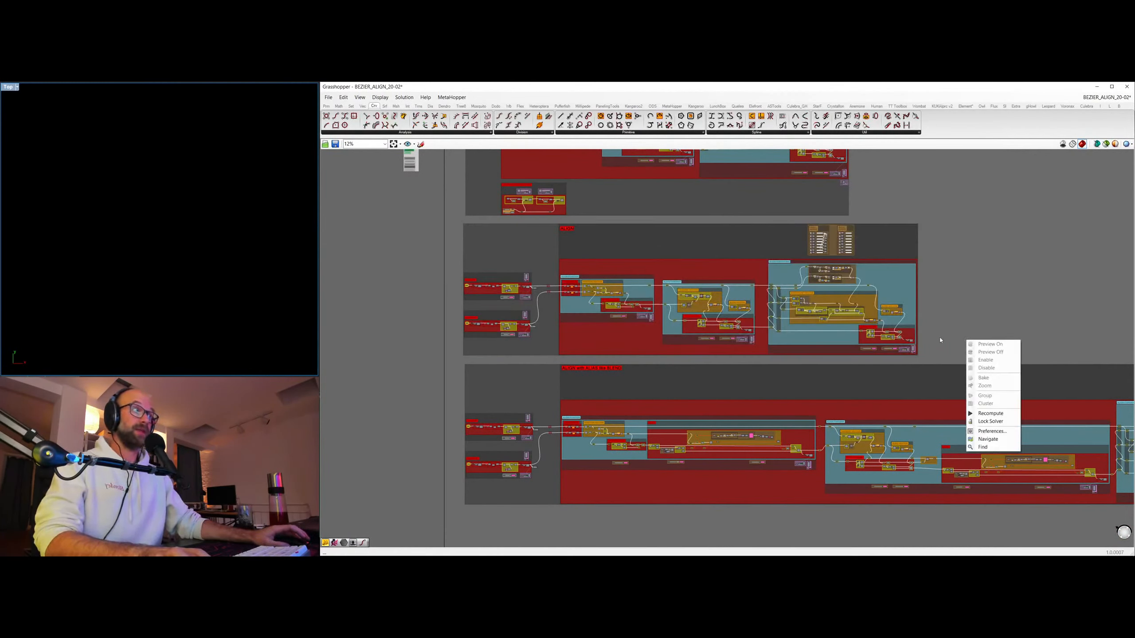
left_click(941, 338)
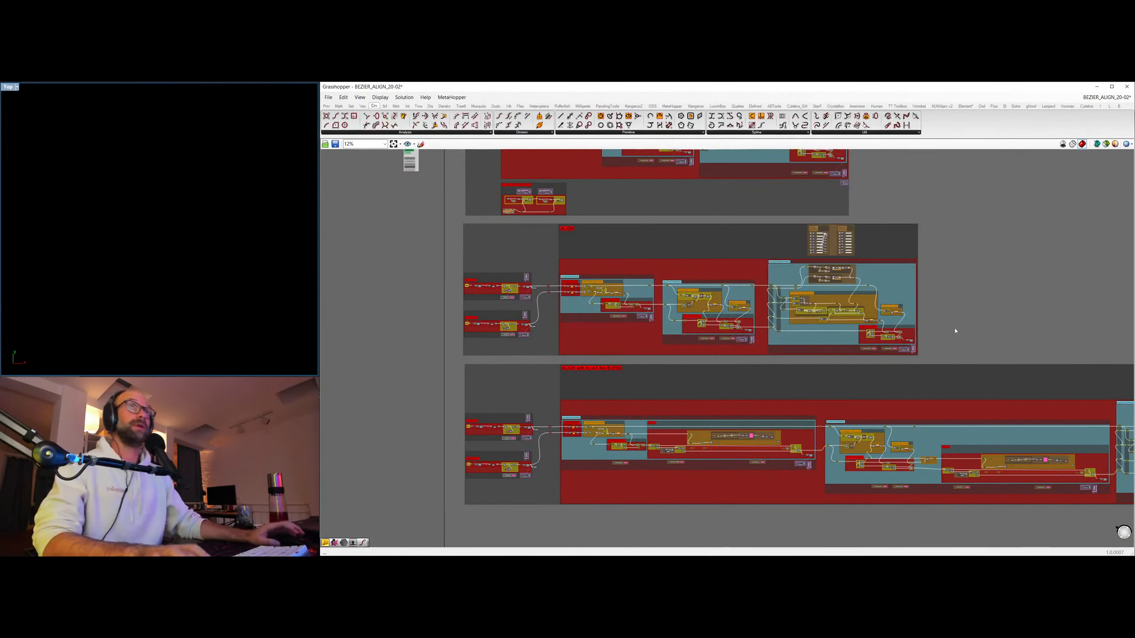
Turn on the preview of the lead curve and its control polygon in ALIGN with ALIAS like BLEND.
right_click_drag(980, 329, 831, 320)
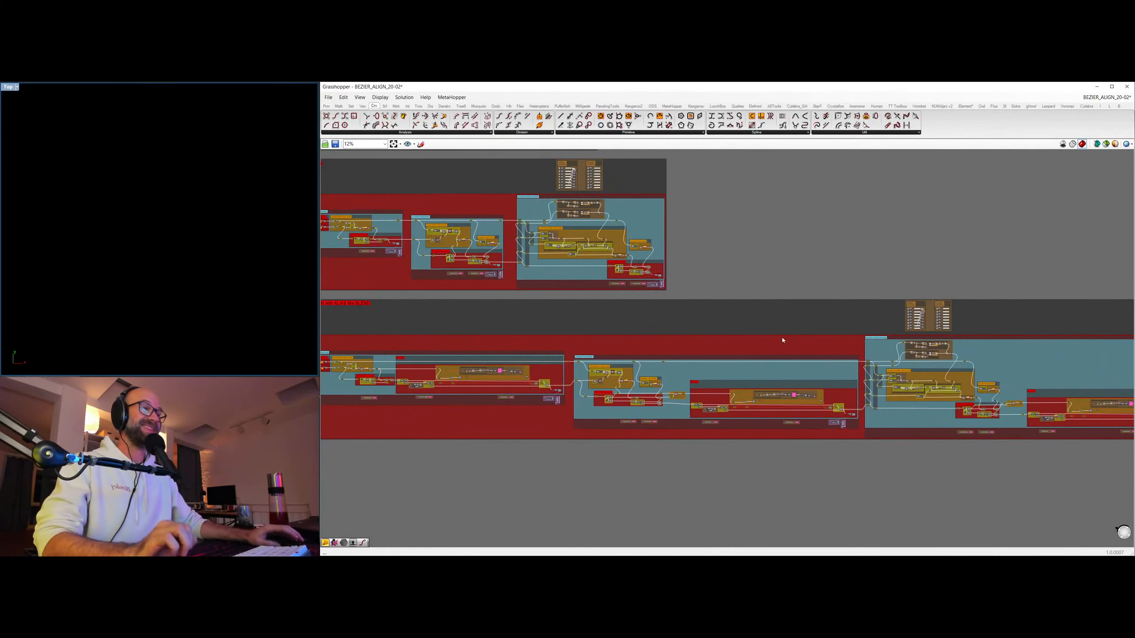
right_click_drag(494, 317, 808, 294)
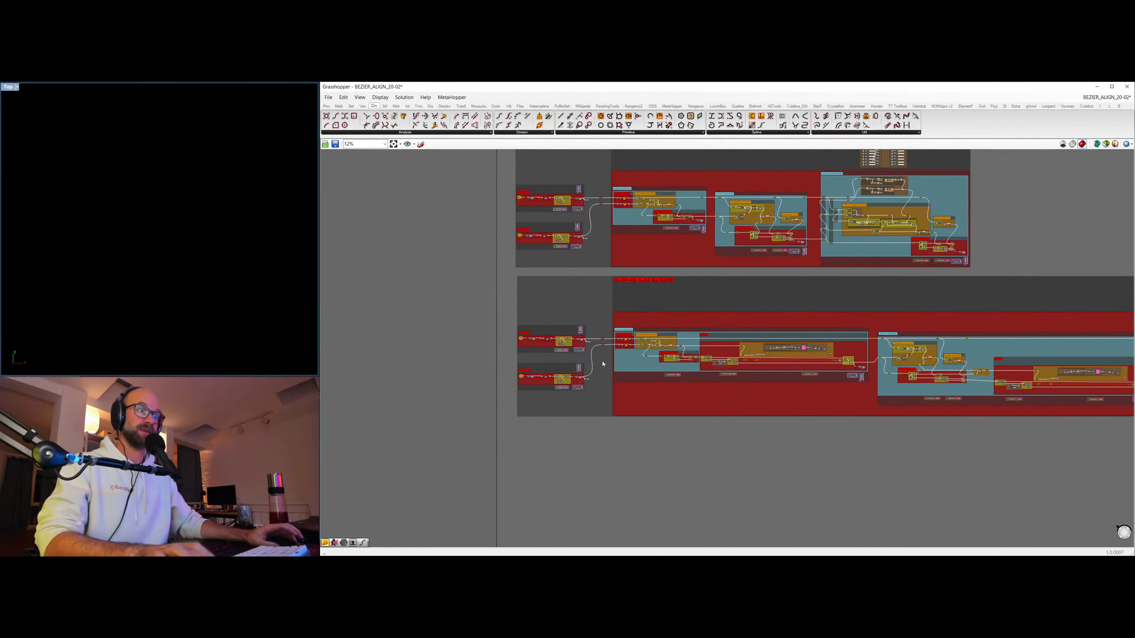
scroll(603, 256, "up", 5)
scroll(603, 256, "up", 2)
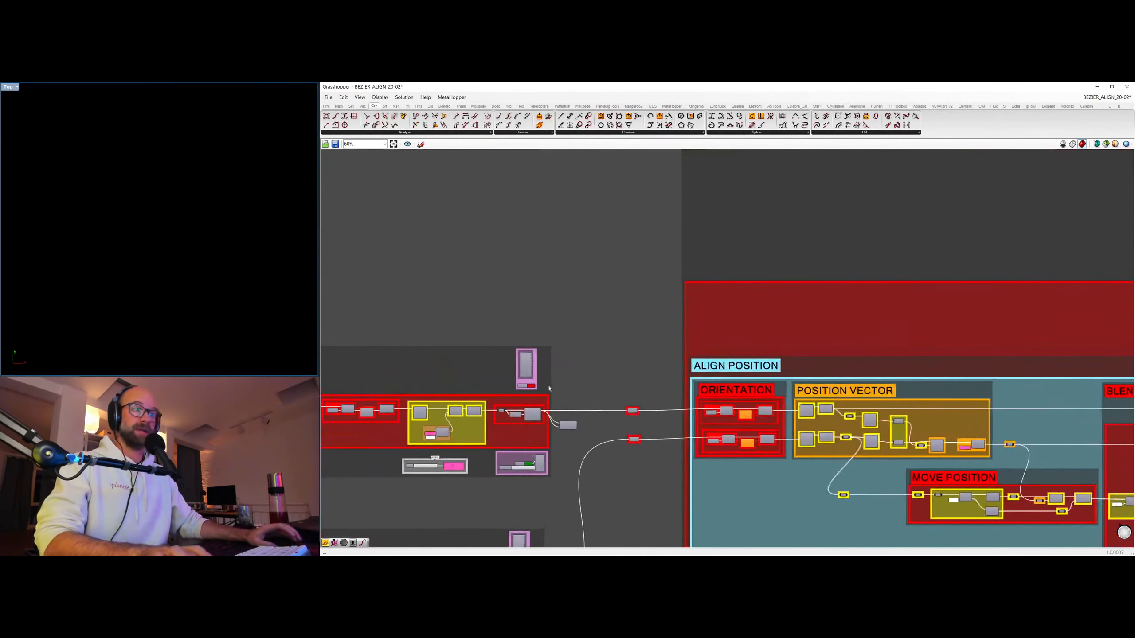
right_click_drag(537, 422, 593, 329)
scroll(534, 300, "down", 1)
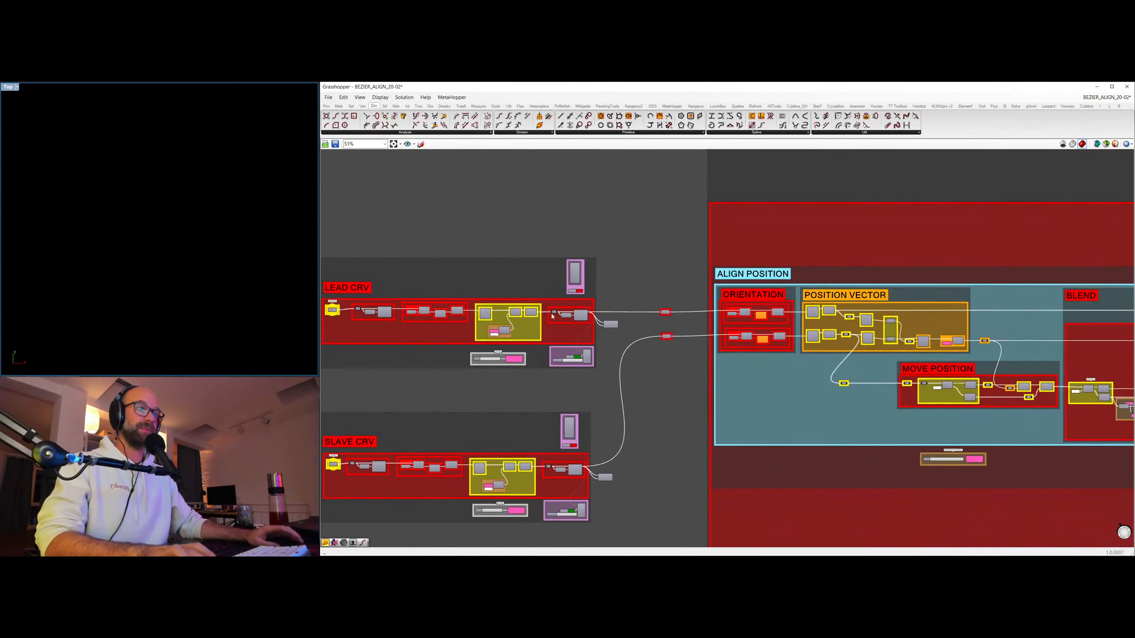
left_click(575, 274)
key("ctrl+q")
left_click(588, 359)
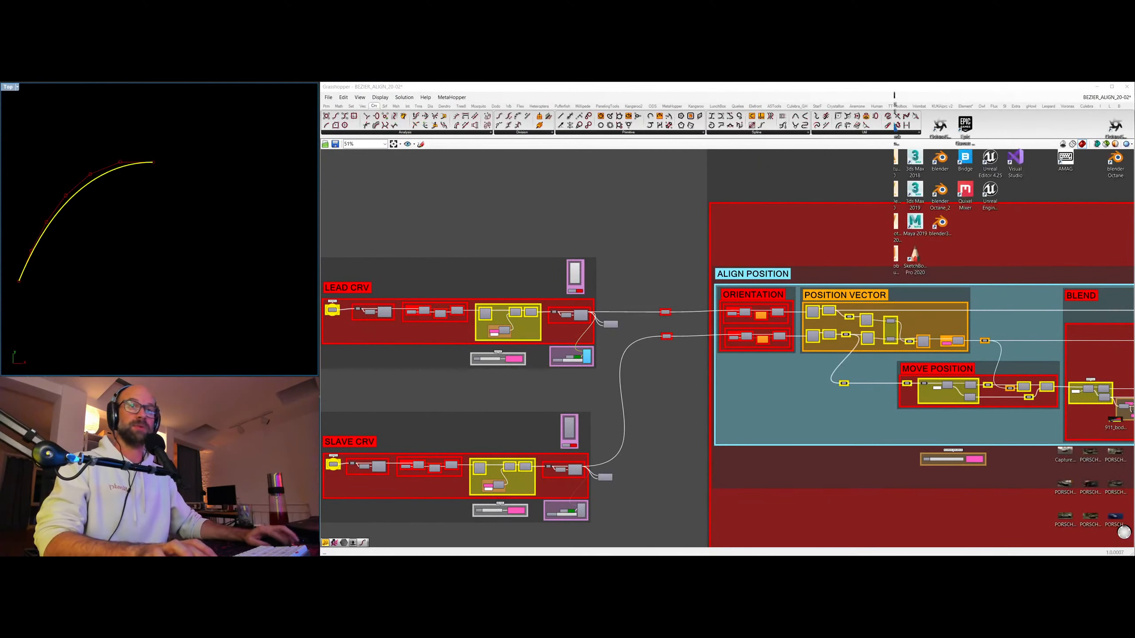
Undo the last two changes made on the canvas.
left_click(633, 218)
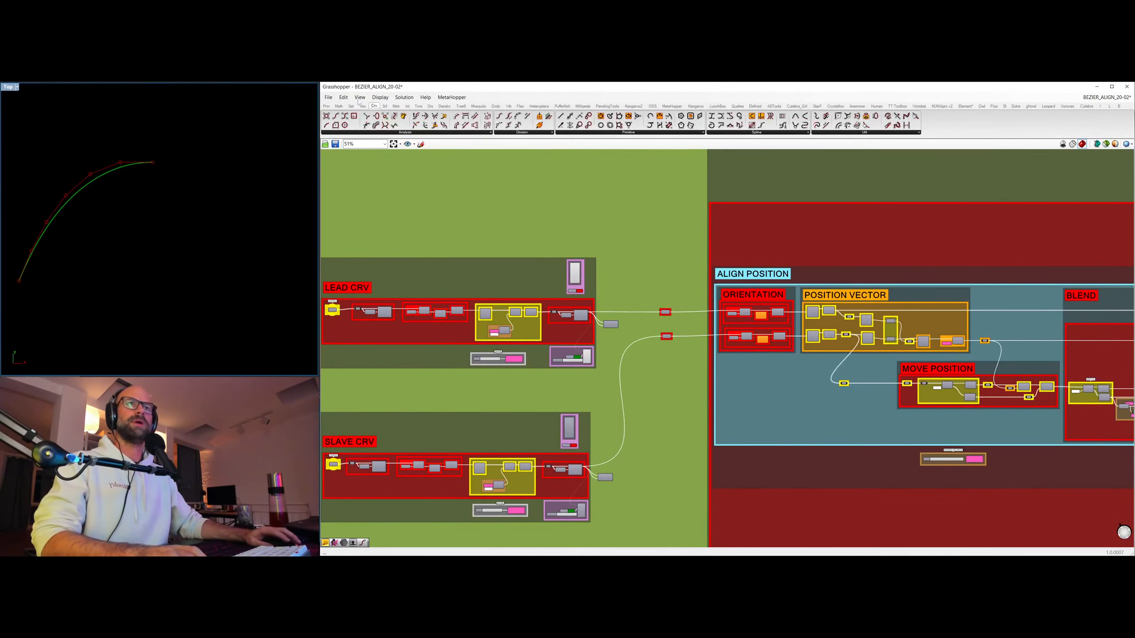
scroll(481, 224, "down", 10)
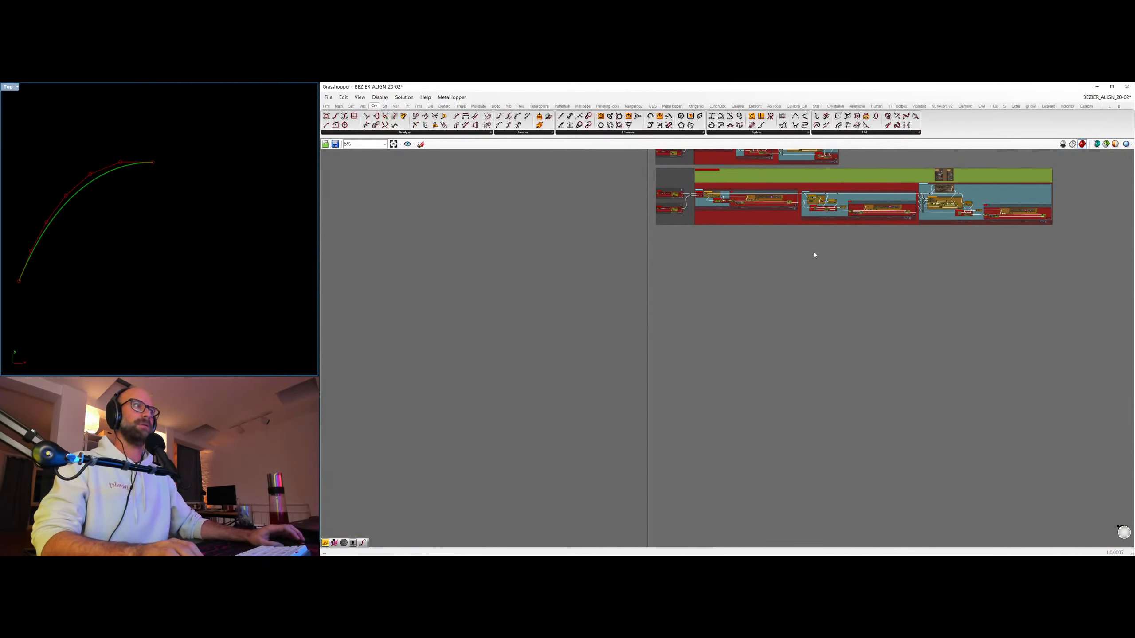
key("ctrl+z")
key("ctrl+z")
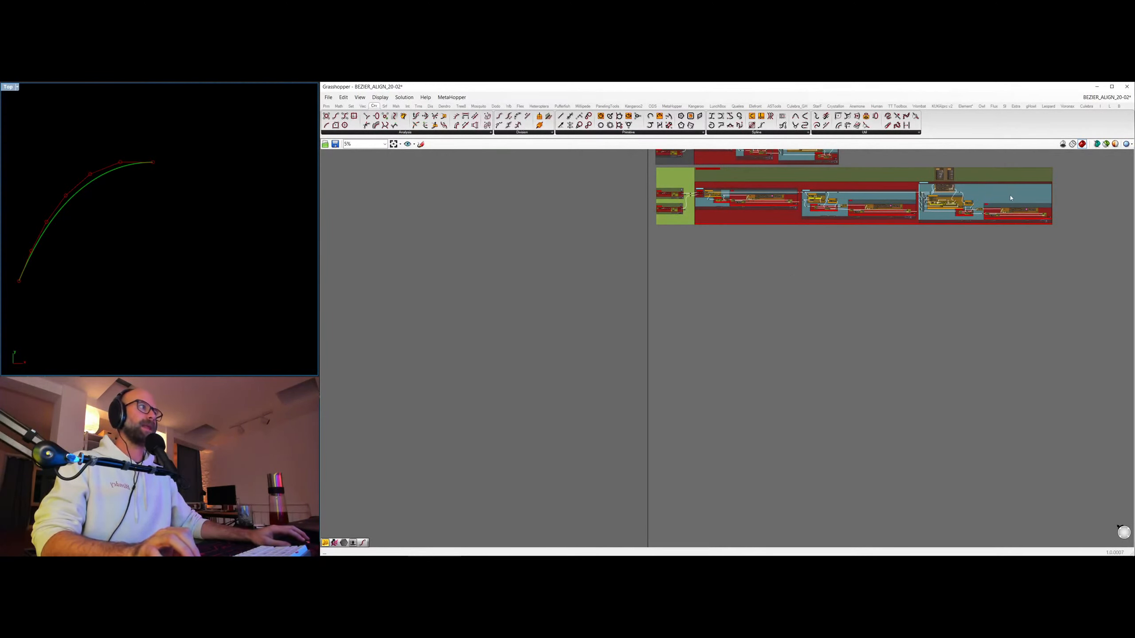
Turn on the preview of the resulting slave curve and its control polygon at the end of the ALIGN with ALIAS like BLEND section.
right_click_drag(700, 219, 560, 442)
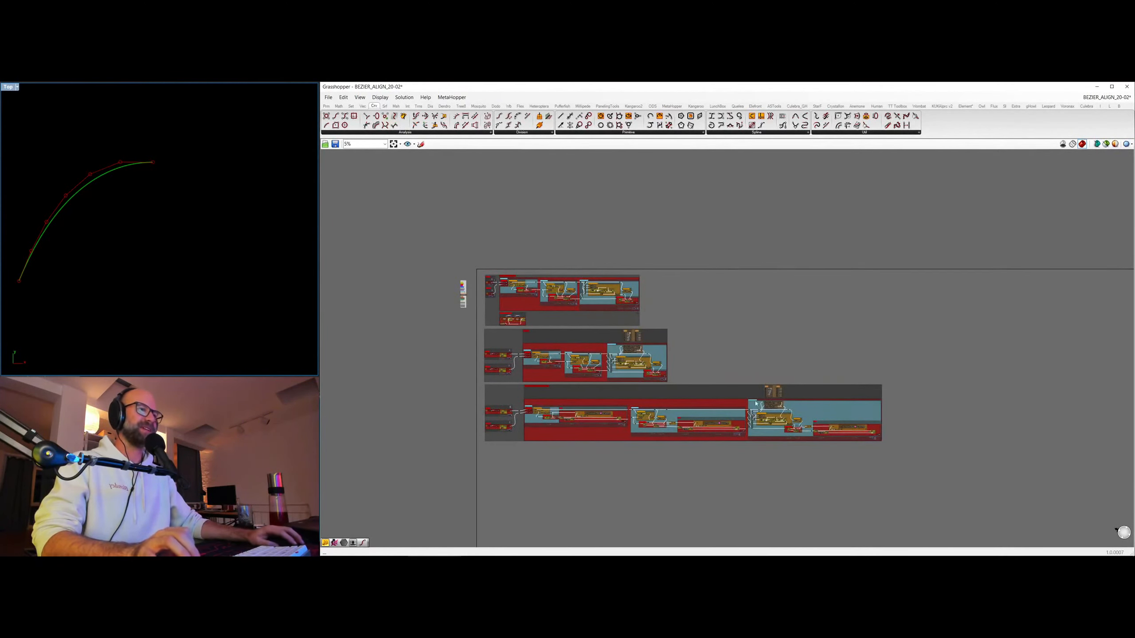
scroll(564, 473, "up", 6)
right_click_drag(550, 386, 547, 453)
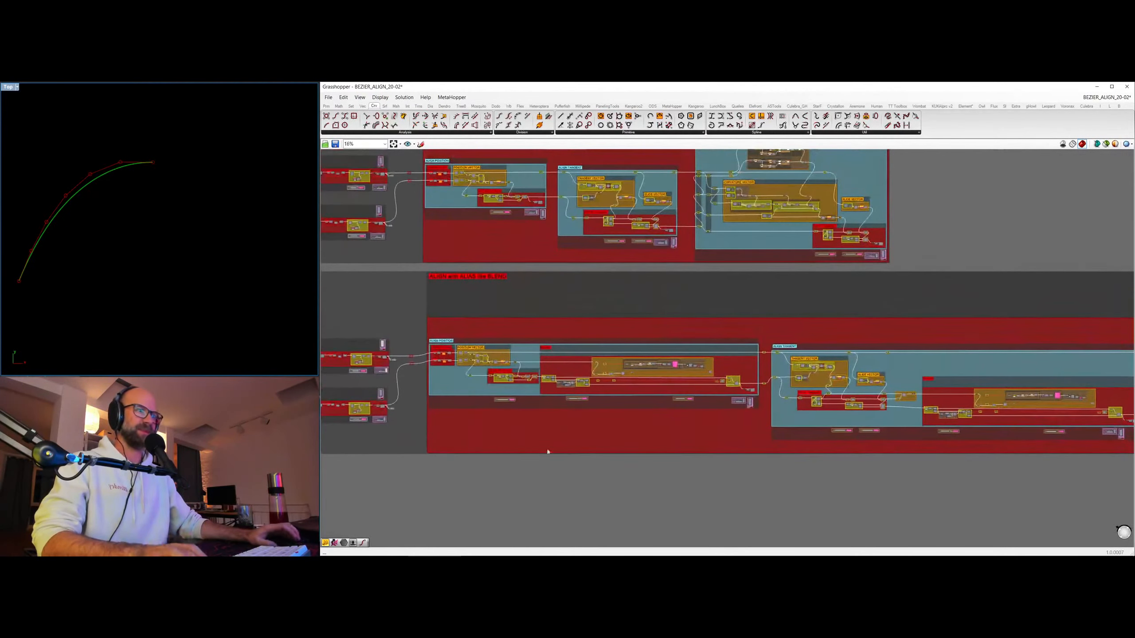
scroll(680, 330, "up", 5)
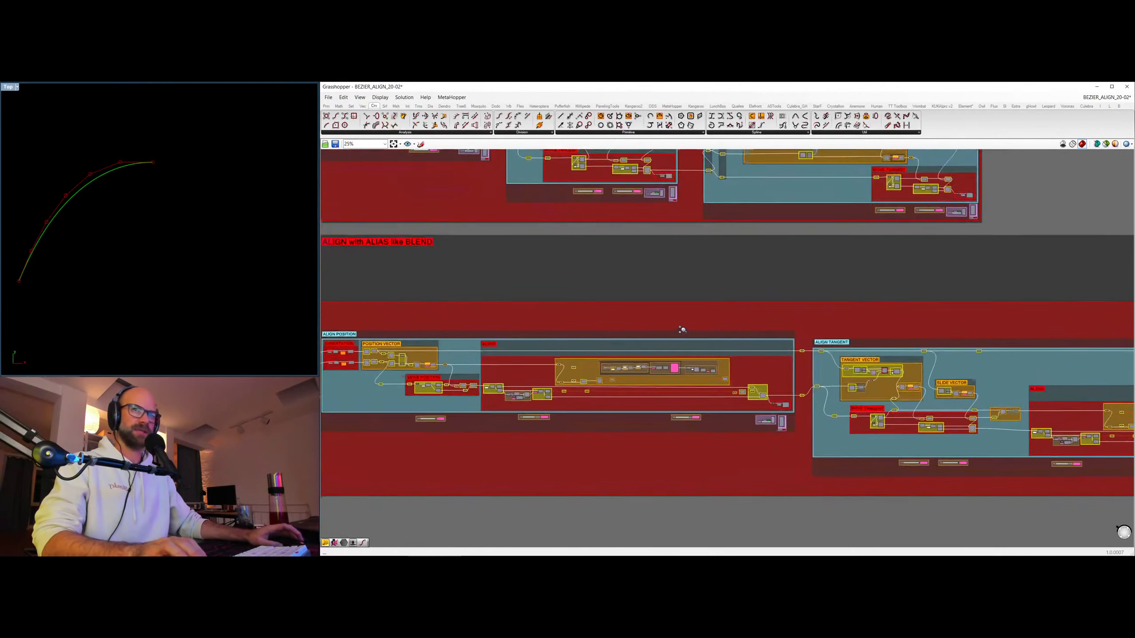
right_click_drag(520, 353, 647, 322)
scroll(665, 309, "down", 8)
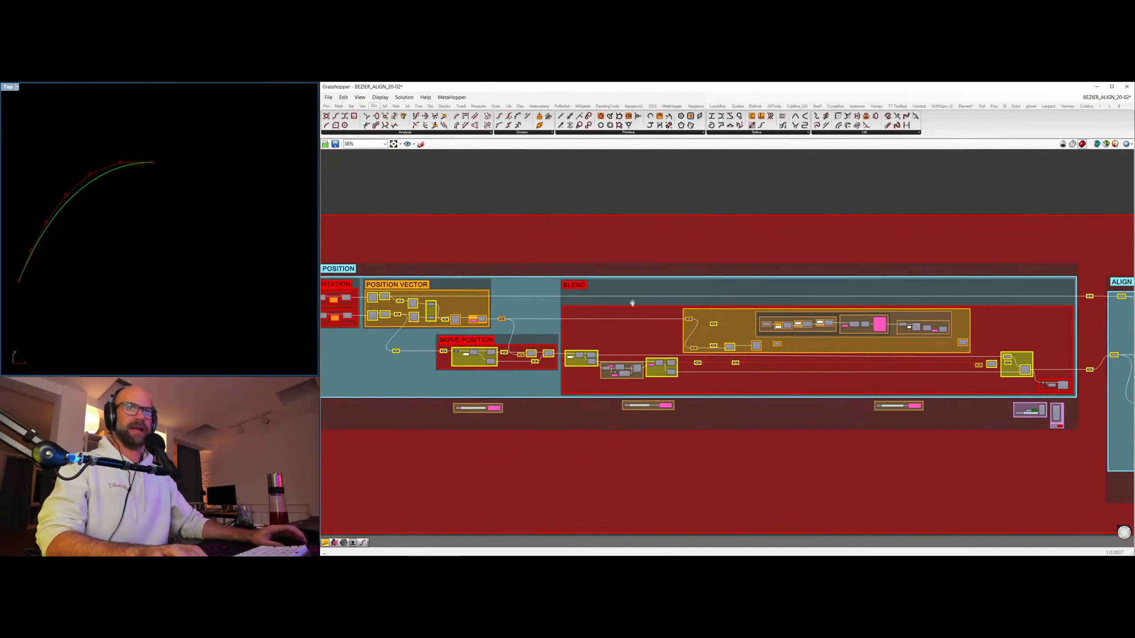
right_click_drag(572, 353, 119, 355)
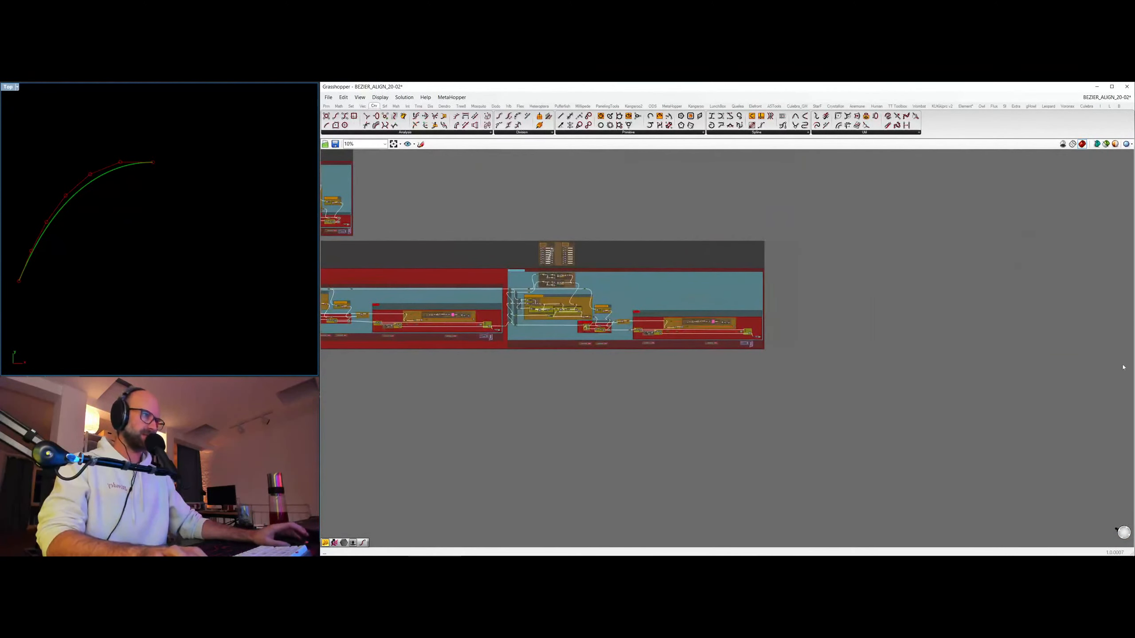
scroll(768, 286, "up", 8)
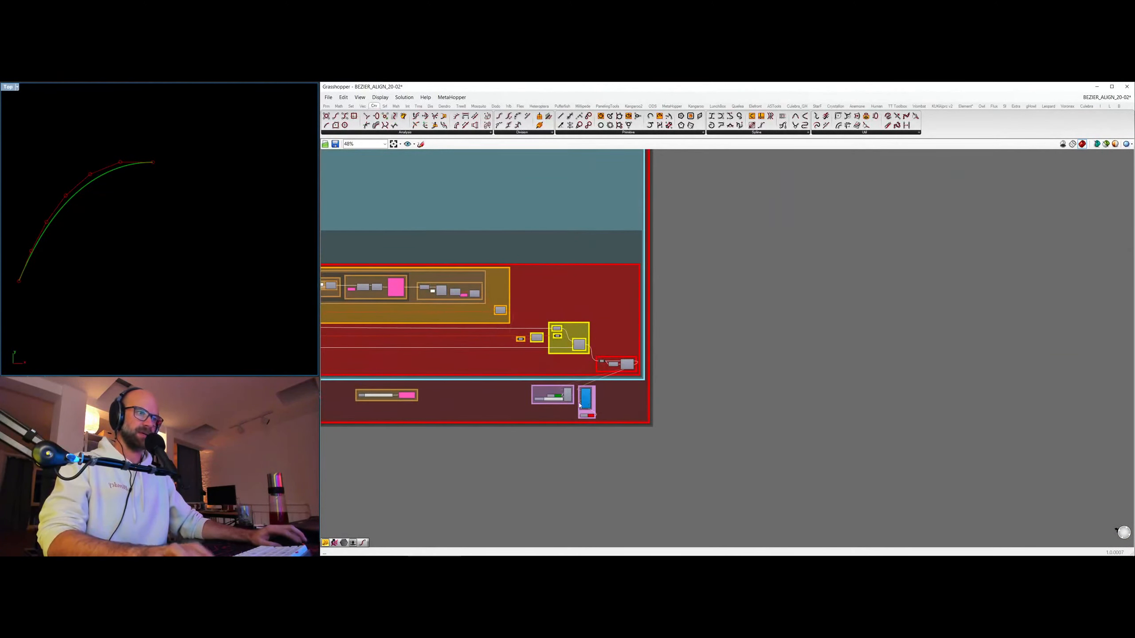
left_click(570, 397)
key("ctrl+q")
left_click(589, 461)
Look over ALIGN with ALIAS like BLEND from its final blend stage back to the lead and slave curve inputs.
right_click_drag(396, 265, 743, 259)
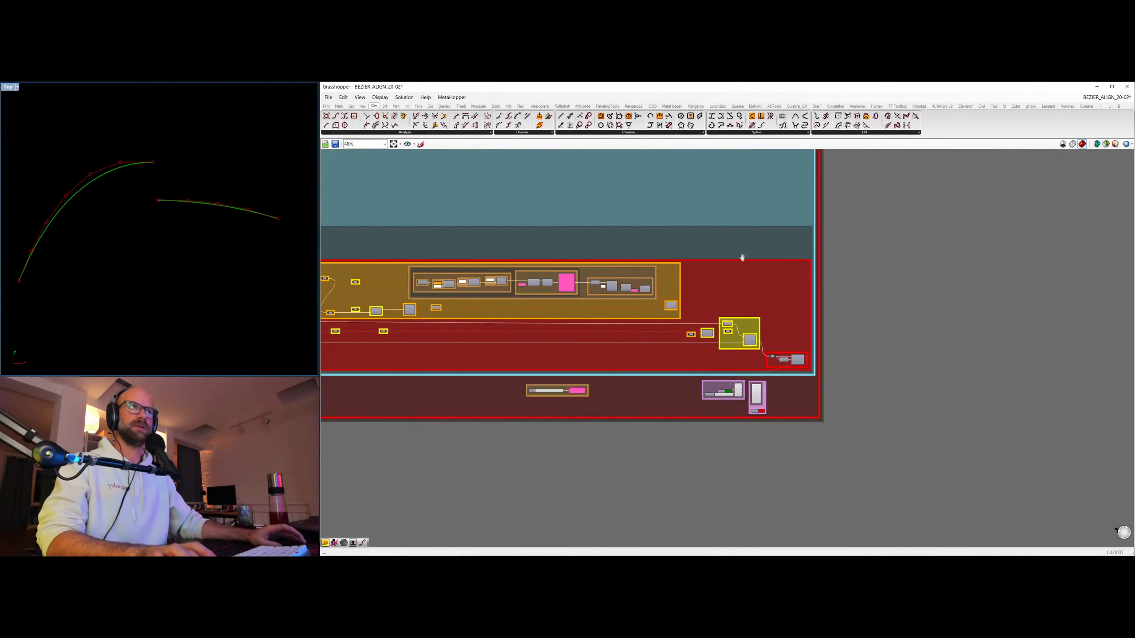
right_click_drag(548, 322, 692, 318)
scroll(531, 254, "down", 6)
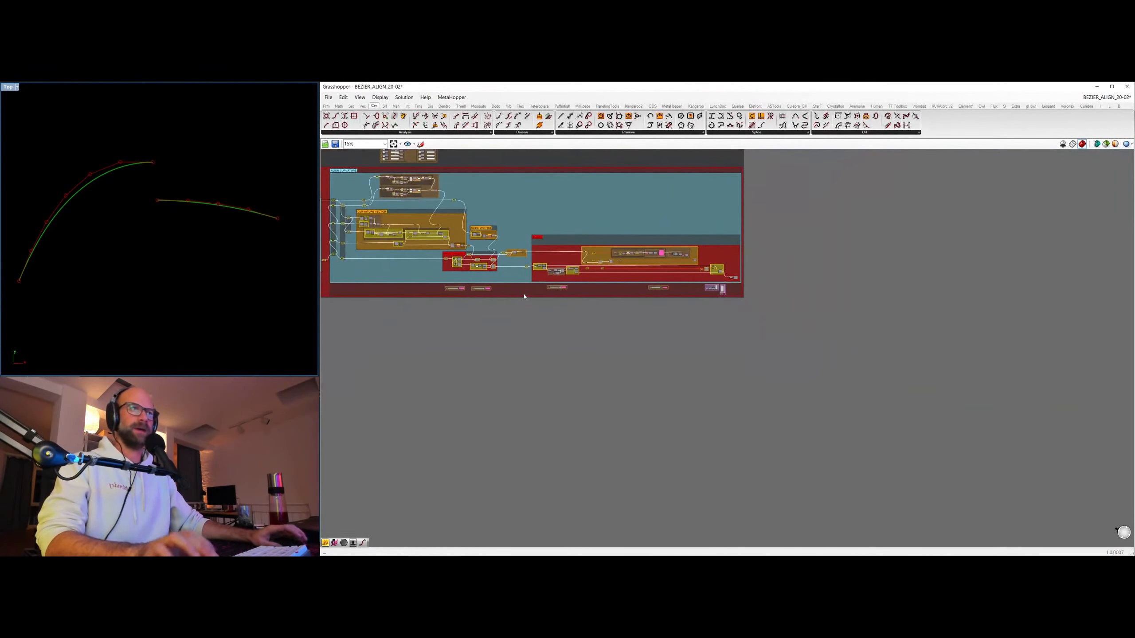
right_click_drag(442, 274, 810, 360)
right_click_drag(517, 321, 927, 332)
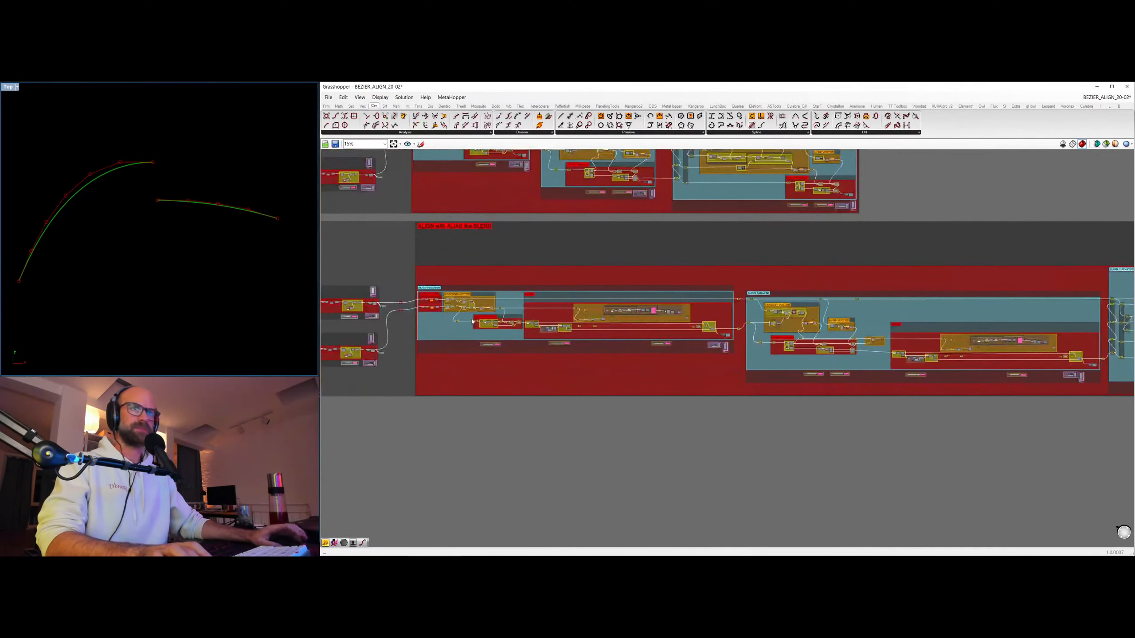
right_click_drag(466, 316, 706, 316)
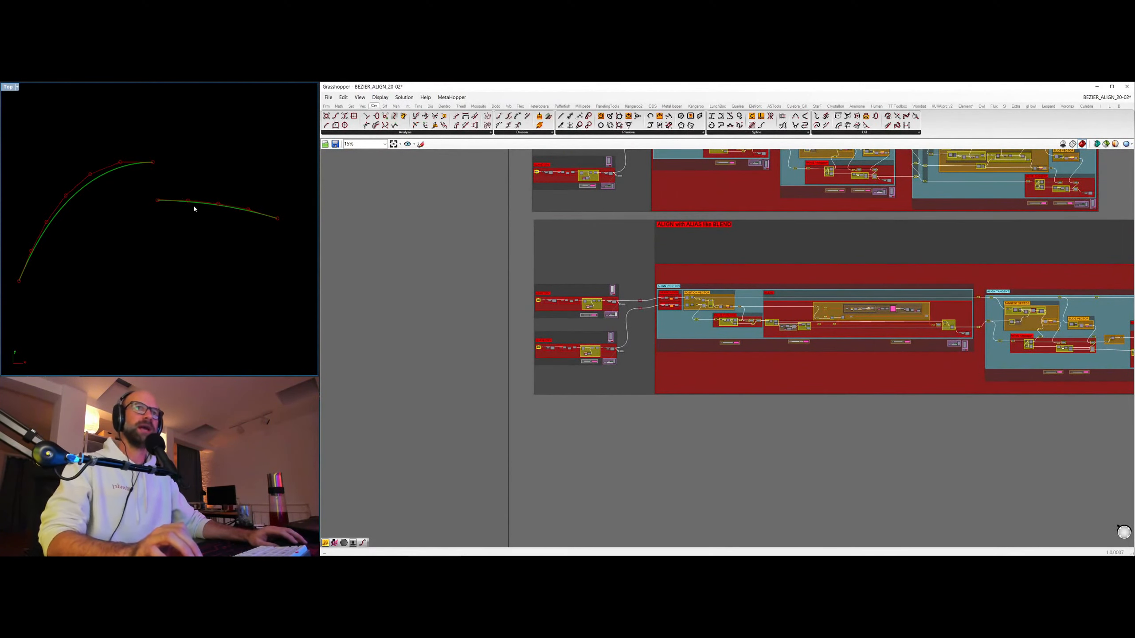
right_click_drag(913, 339, 785, 355)
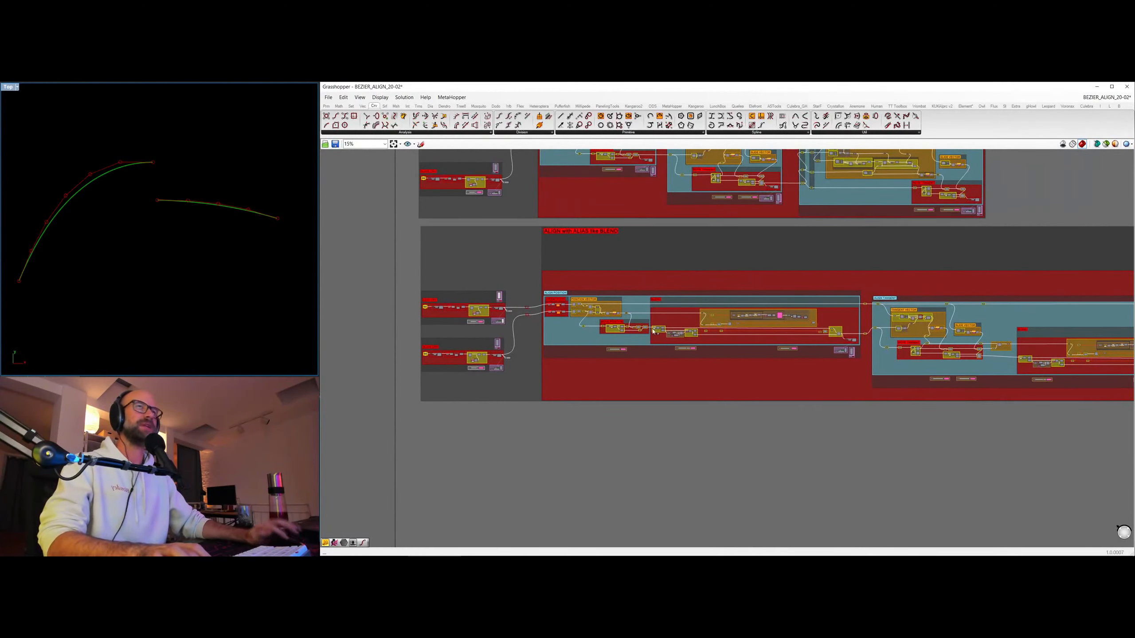
Set the Position Influence in the Align Position stage of ALIGN with ALIAS like BLEND to 1.
right_click_drag(1006, 262, 857, 294)
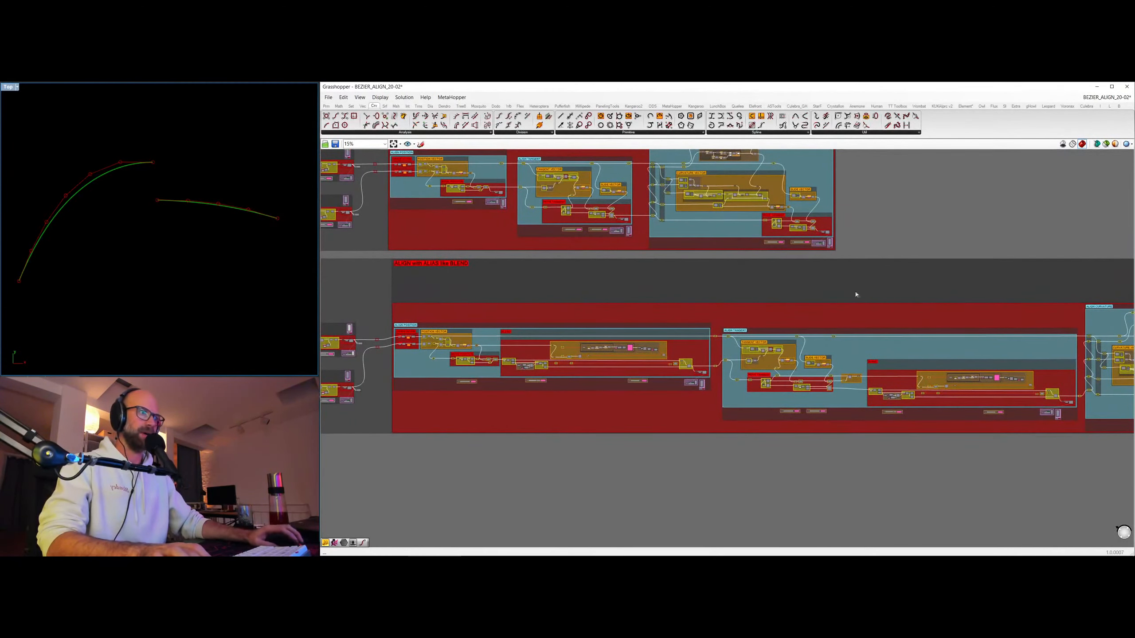
right_click_drag(477, 228, 549, 289)
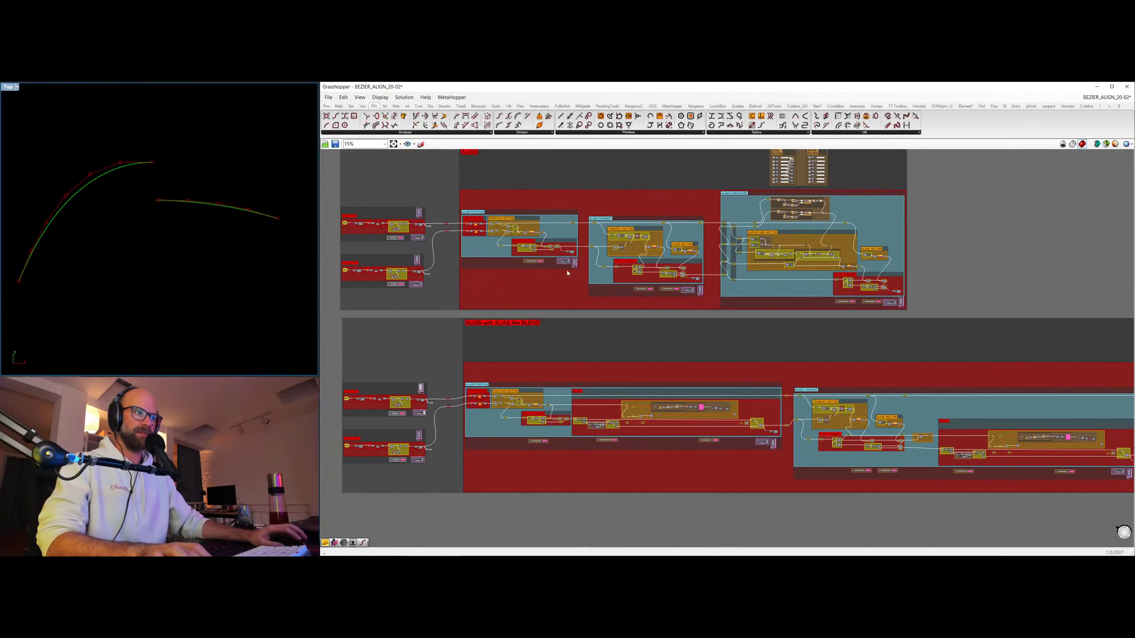
scroll(568, 273, "up", 4)
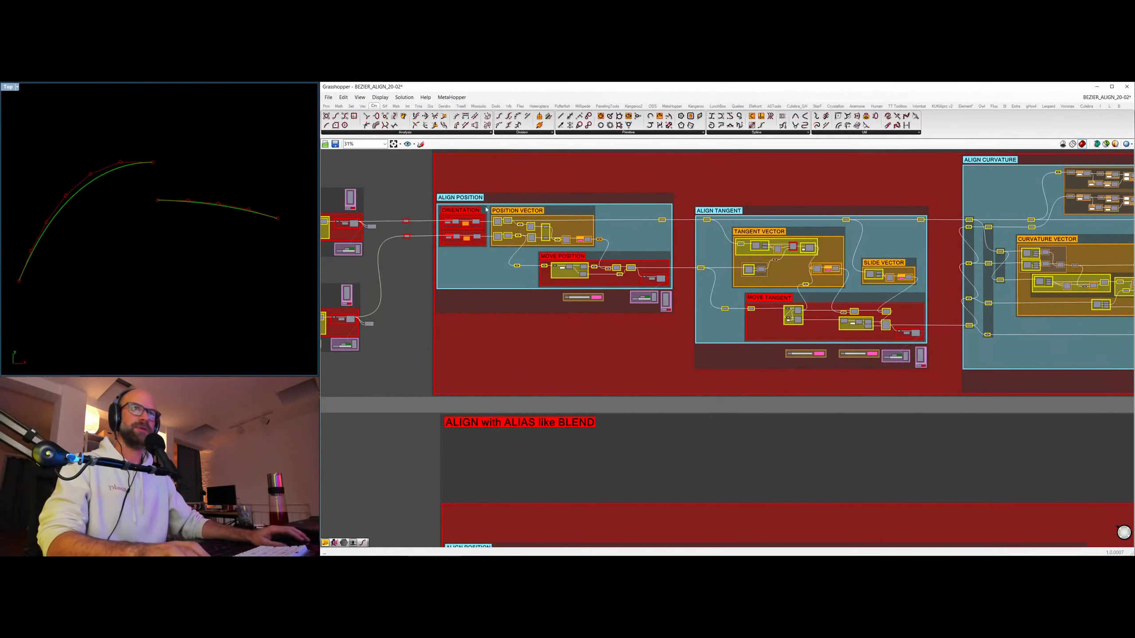
right_click_drag(640, 462, 482, 174)
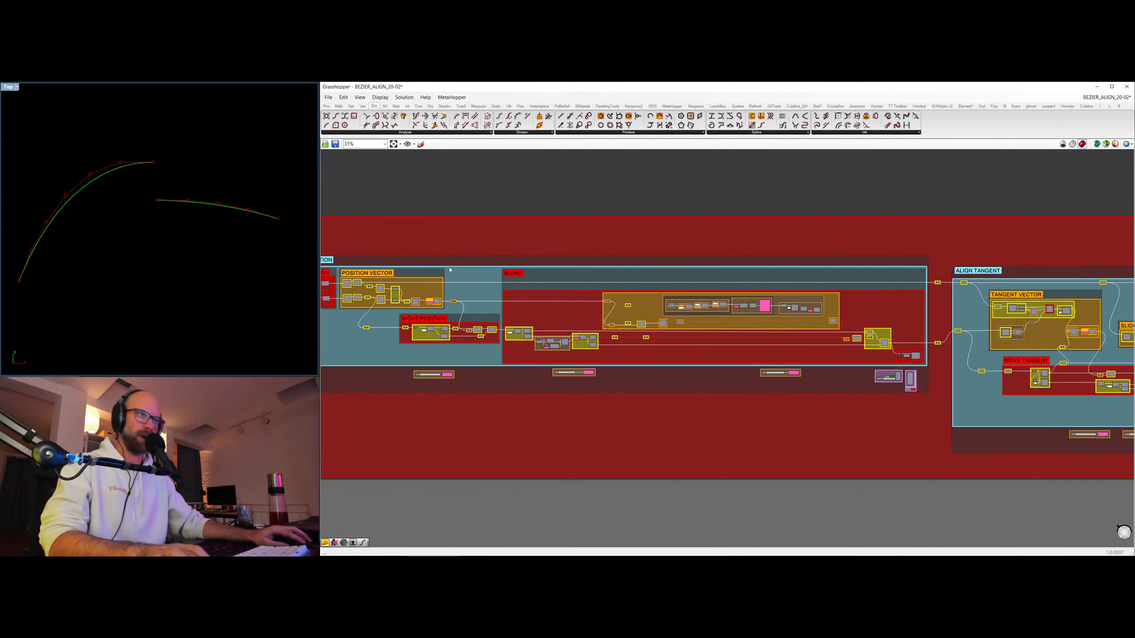
right_click_drag(497, 348, 650, 423)
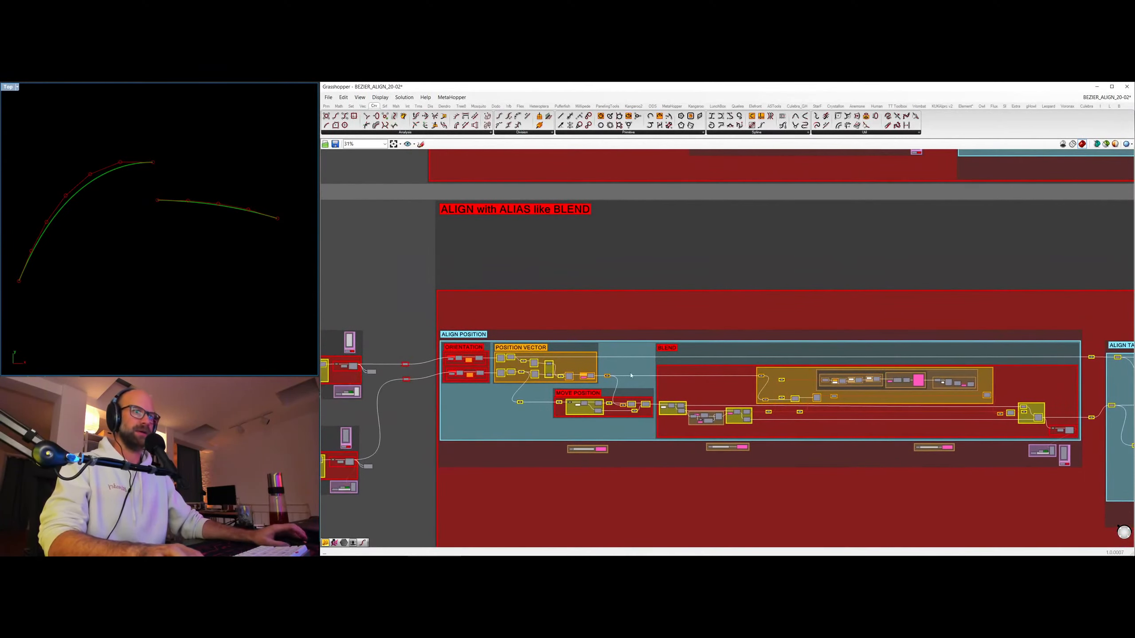
scroll(621, 456, "up", 5)
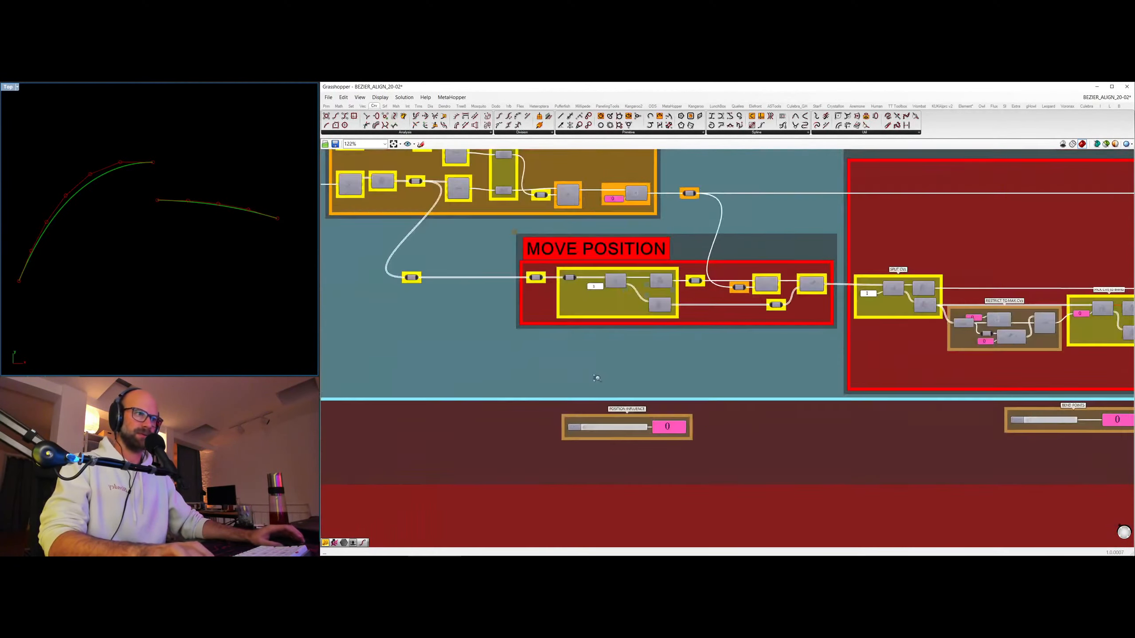
left_click_drag(594, 406, 767, 408)
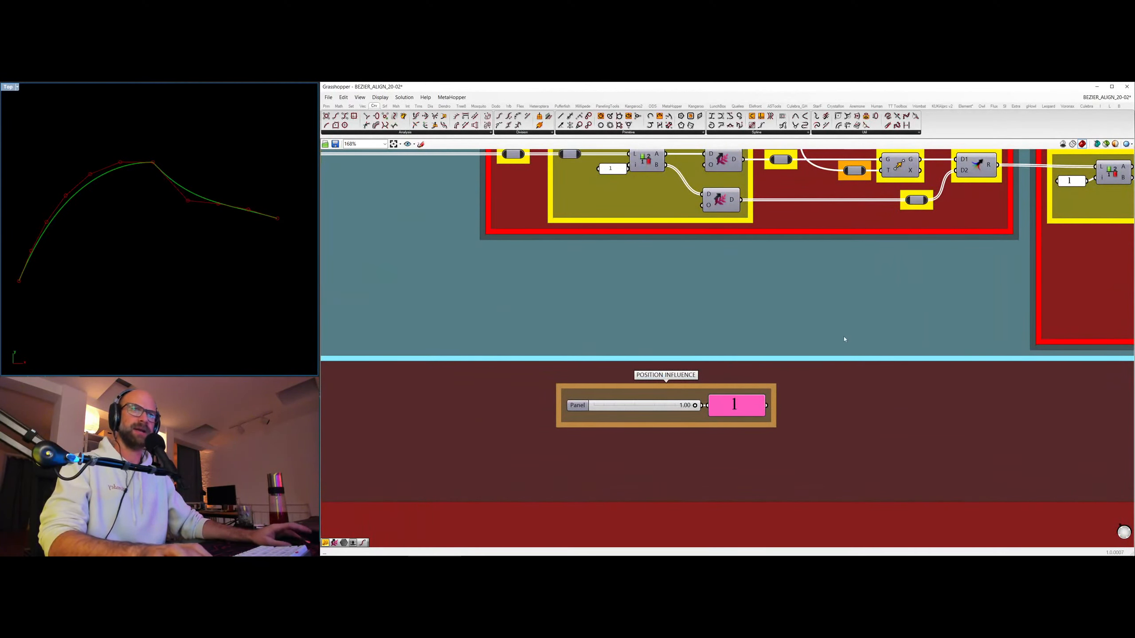
Set the Bend Points in the Align Position stage's Blend group to 4.
scroll(845, 340, "down", 5)
scroll(640, 329, "up", 4)
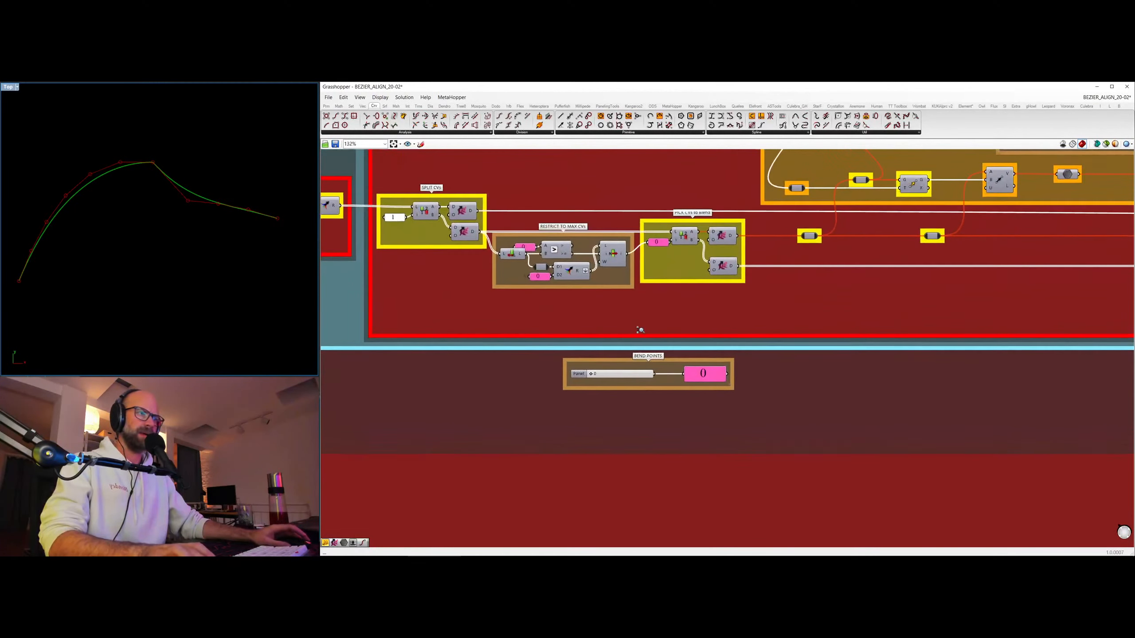
scroll(640, 330, "up", 1)
left_click_drag(591, 376, 614, 376)
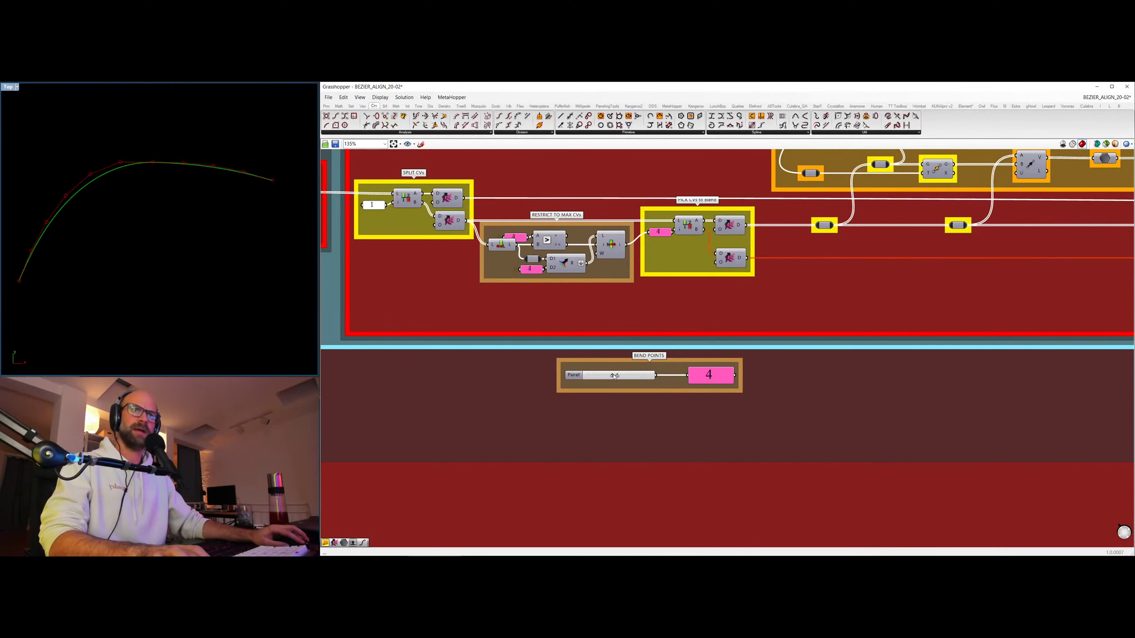
Examine the Bend Factor and how the Calculate Ratios group works out the ratios for the bend points in the position blend.
scroll(705, 333, "down", 4)
right_click_drag(1086, 349, 783, 353)
scroll(783, 352, "up", 4)
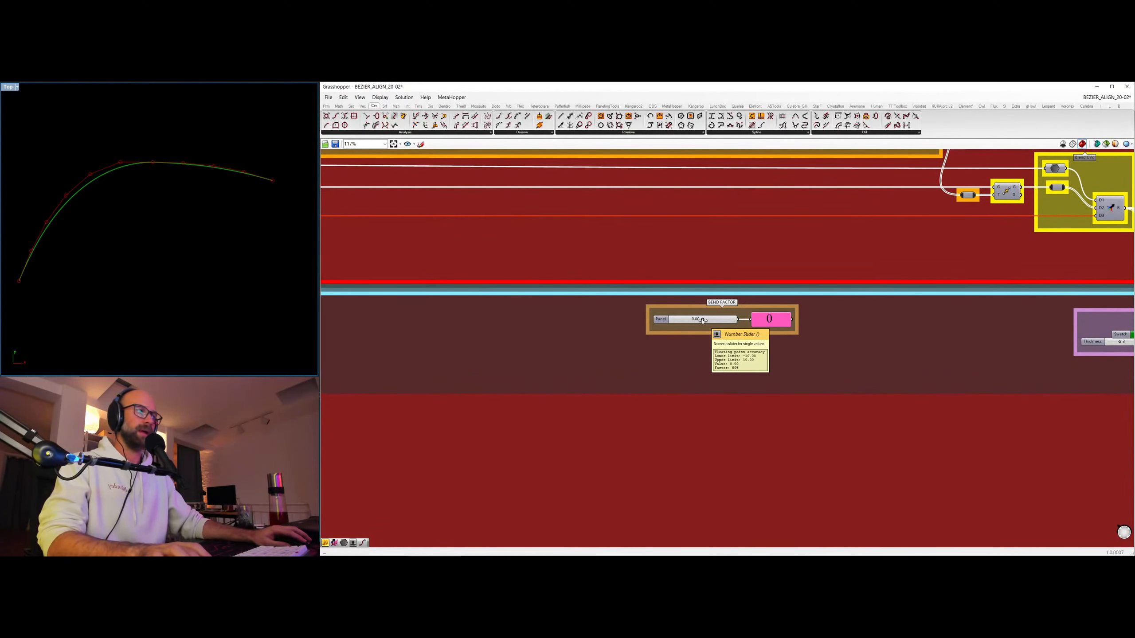
scroll(733, 330, "down", 3)
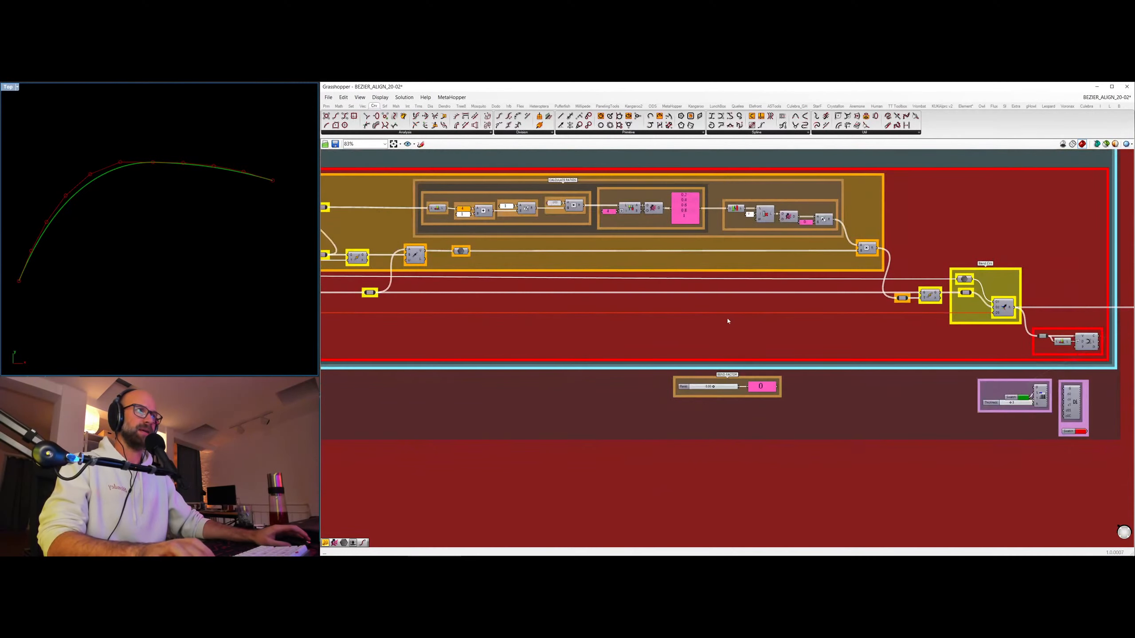
right_click_drag(701, 249, 795, 269)
scroll(824, 222, "up", 3)
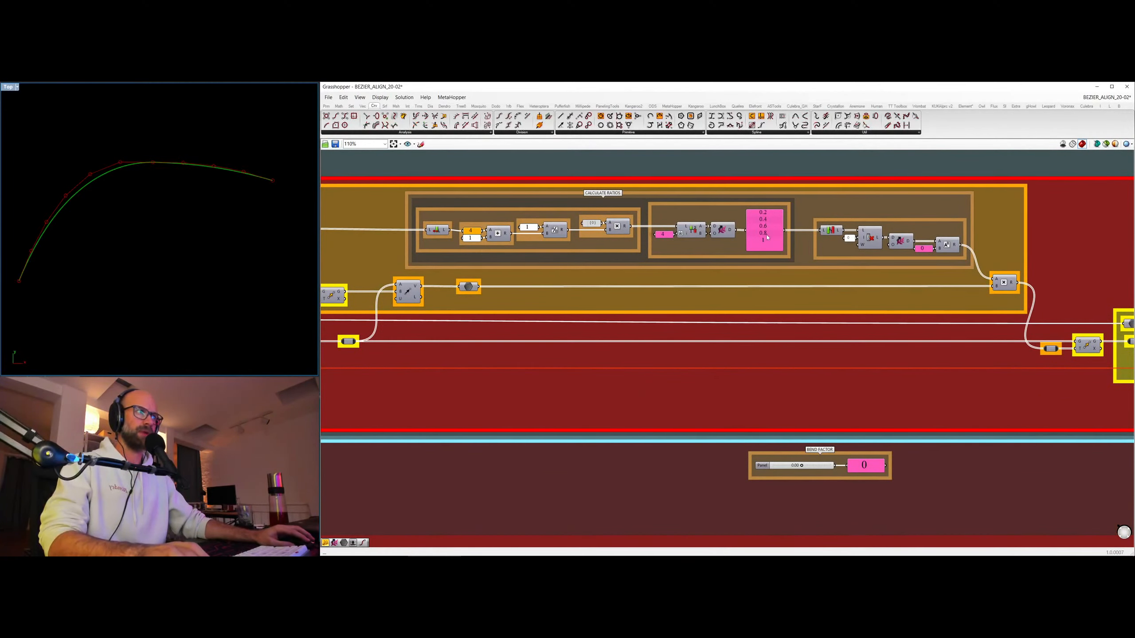
scroll(489, 398, "down", 6)
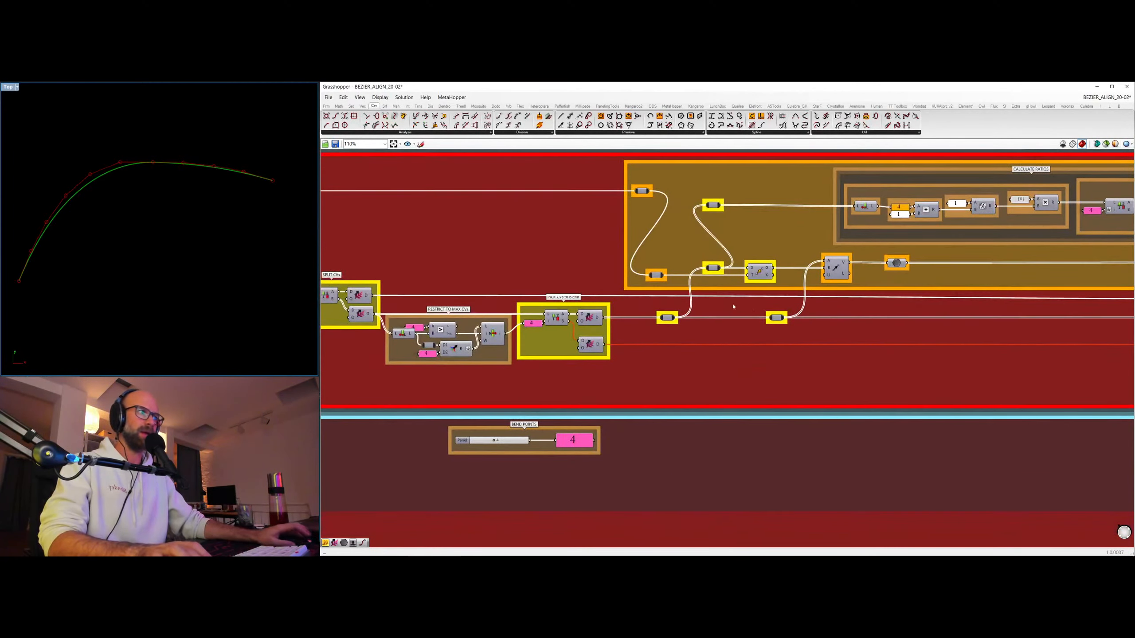
scroll(886, 284, "up", 6)
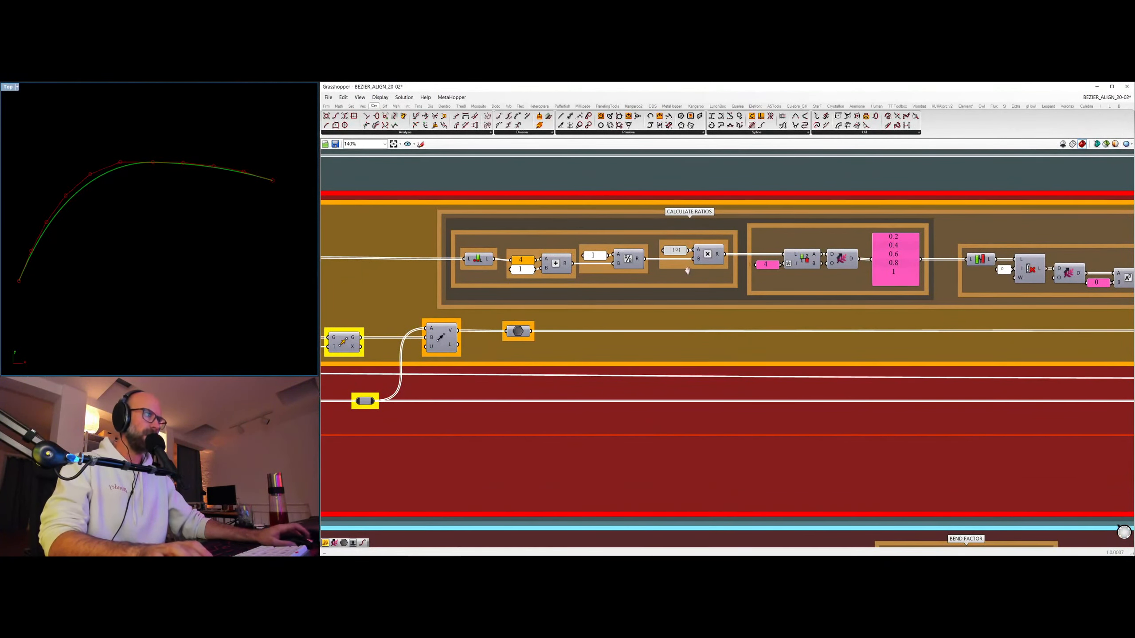
right_click_drag(688, 270, 300, 212)
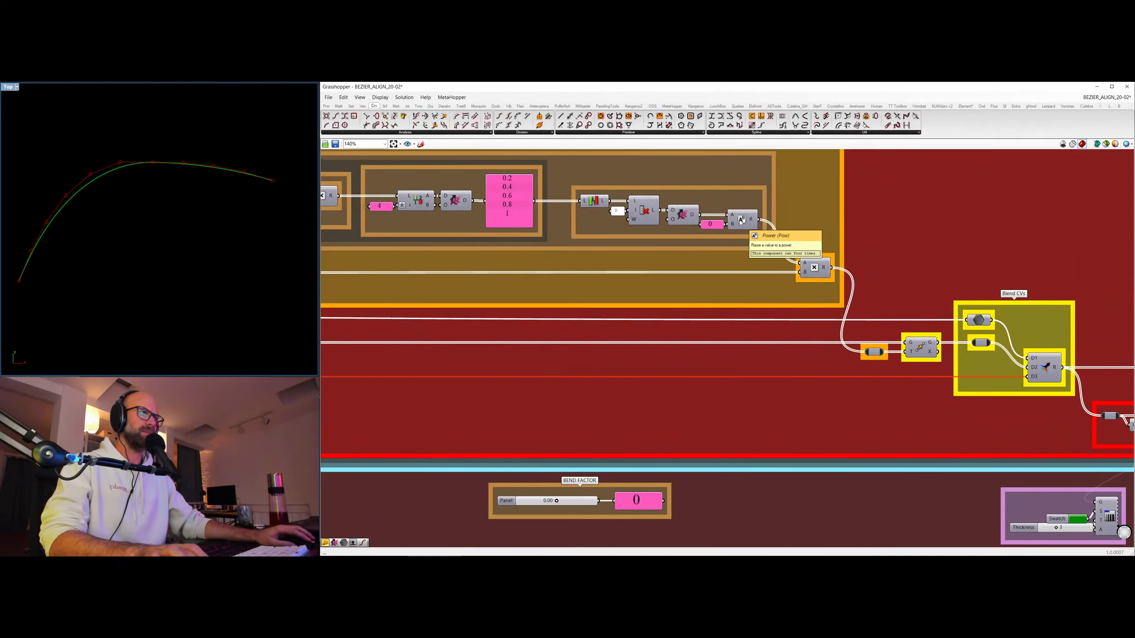
Try a Bend Factor of 1.82 in the position blend and set it to exactly 1.
left_click_drag(556, 501, 563, 501)
double_click(563, 501)
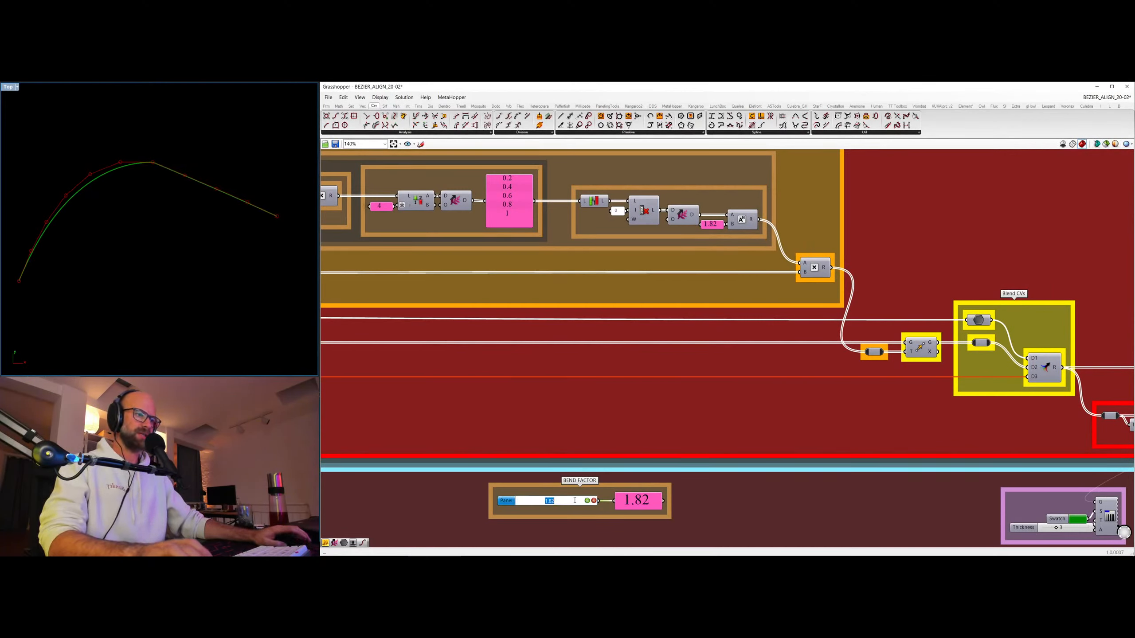
type("1")
key("Return")
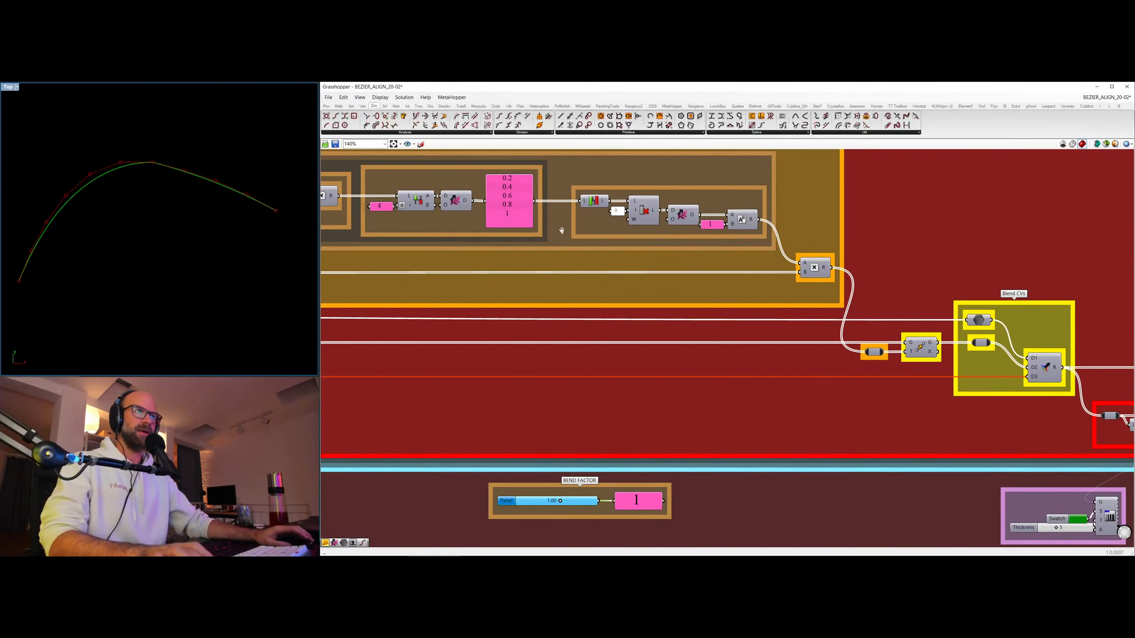
Test the position blend by lowering the Position Influence to 0 and restoring it to 1.
right_click_drag(517, 176, 573, 171)
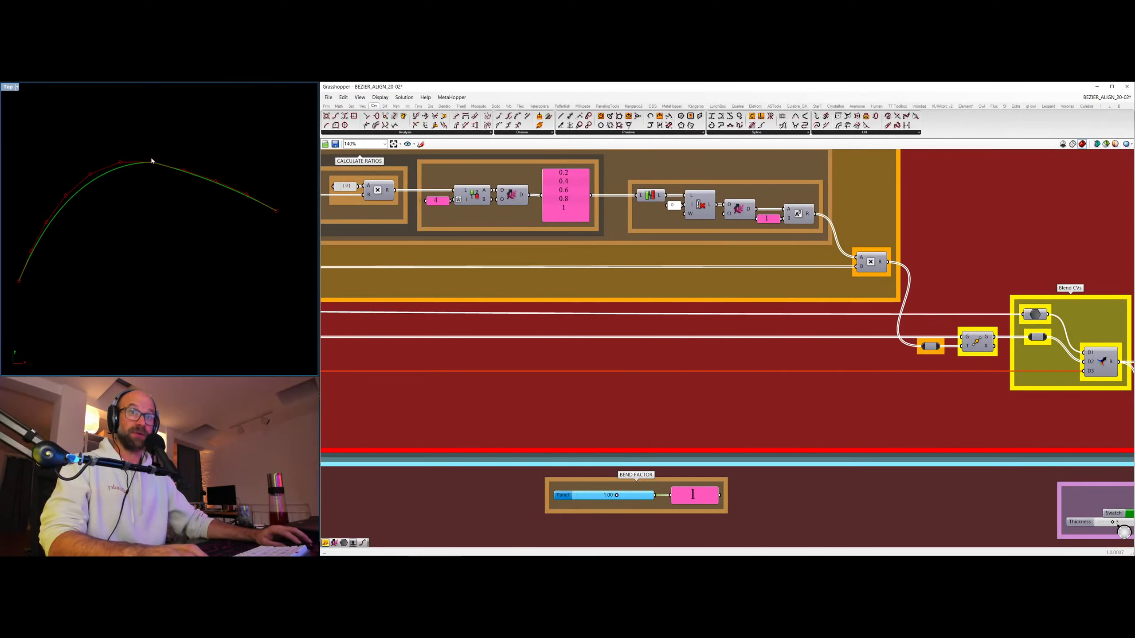
scroll(185, 247, "down", 6)
right_click_drag(495, 246, 1026, 243, "ctrl")
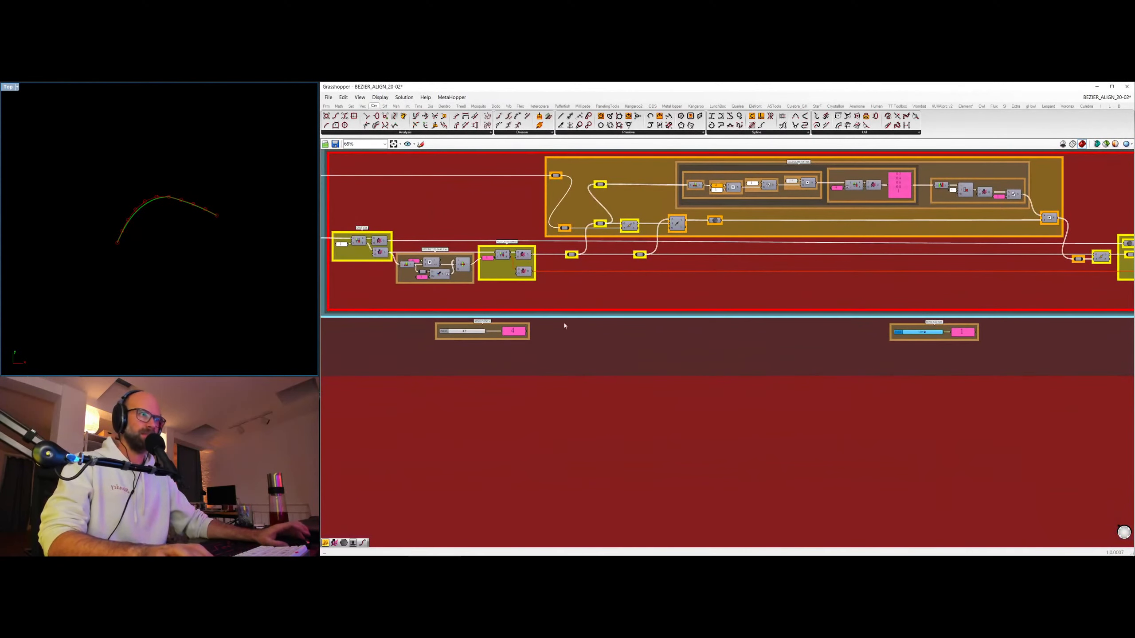
right_click_drag(437, 334, 551, 321, "ctrl")
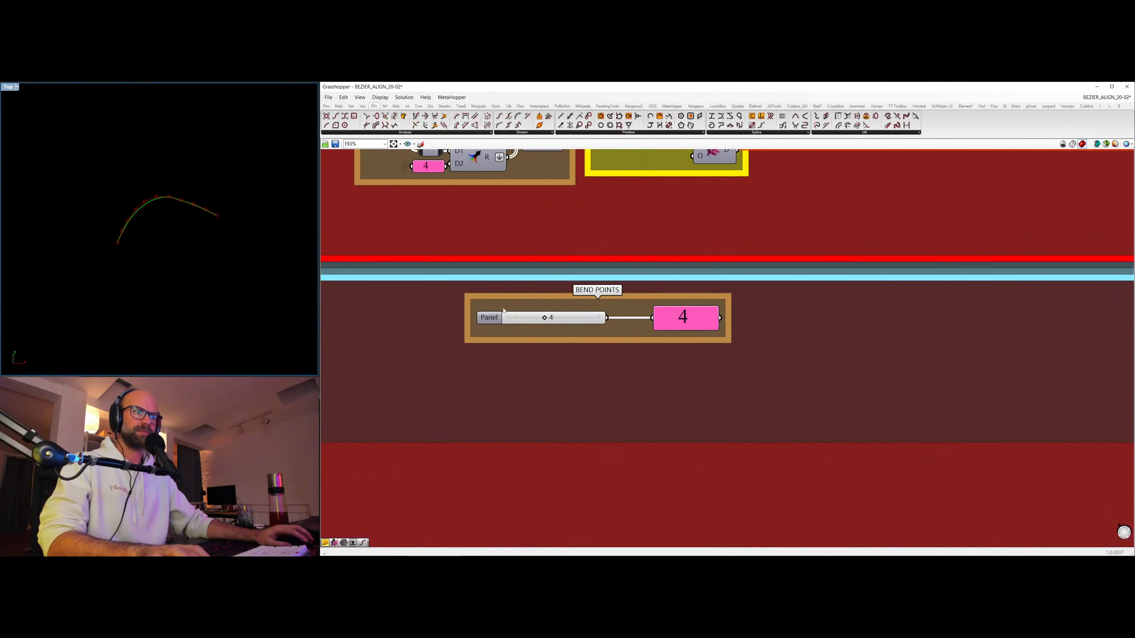
right_click_drag(500, 219, 957, 365, "ctrl")
left_click_drag(459, 386, 385, 387)
scroll(218, 226, "up", 3)
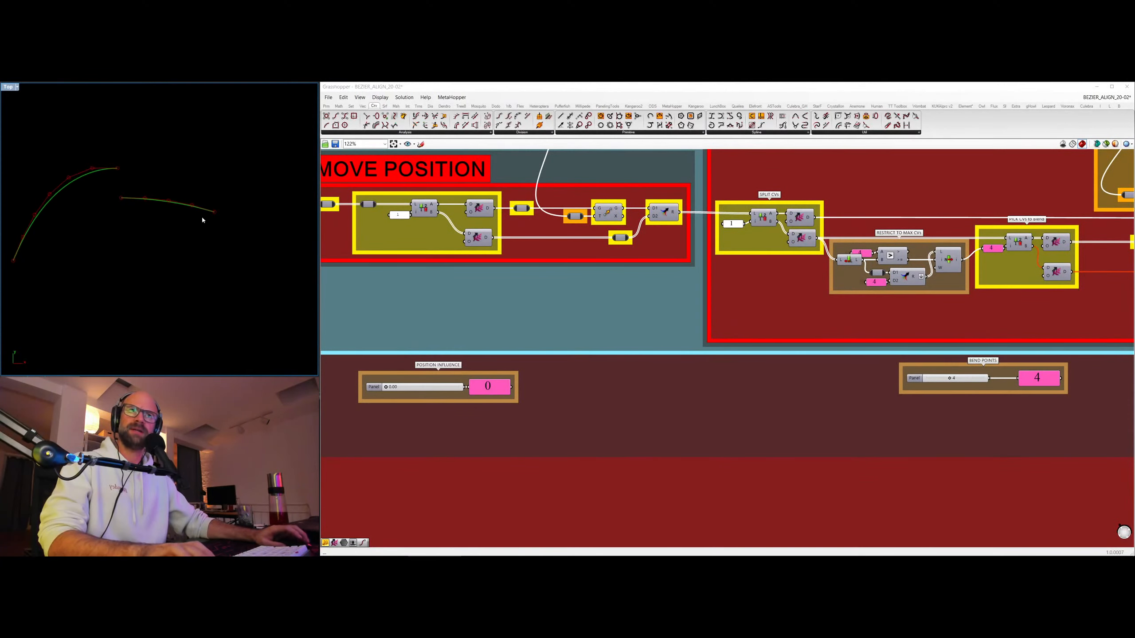
scroll(399, 392, "up", 1)
left_click_drag(386, 388, 473, 392)
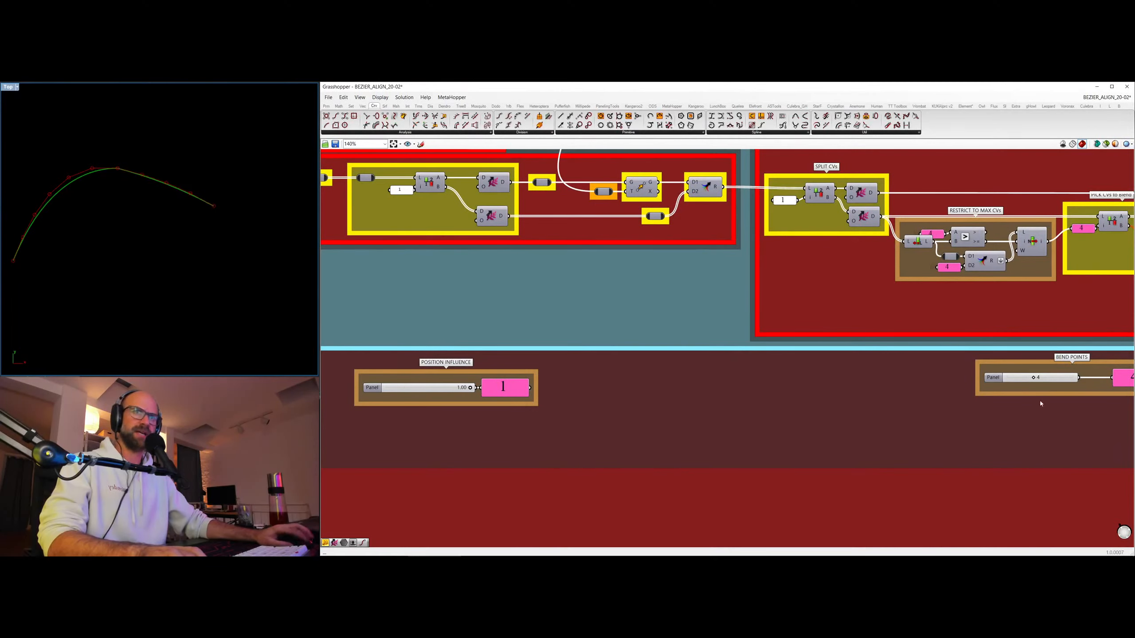
Reduce the Bend Points of the position blend to 3.
right_click_drag(1039, 405, 661, 427)
scroll(894, 320, "down", 2)
right_click_drag(894, 319, 382, 400)
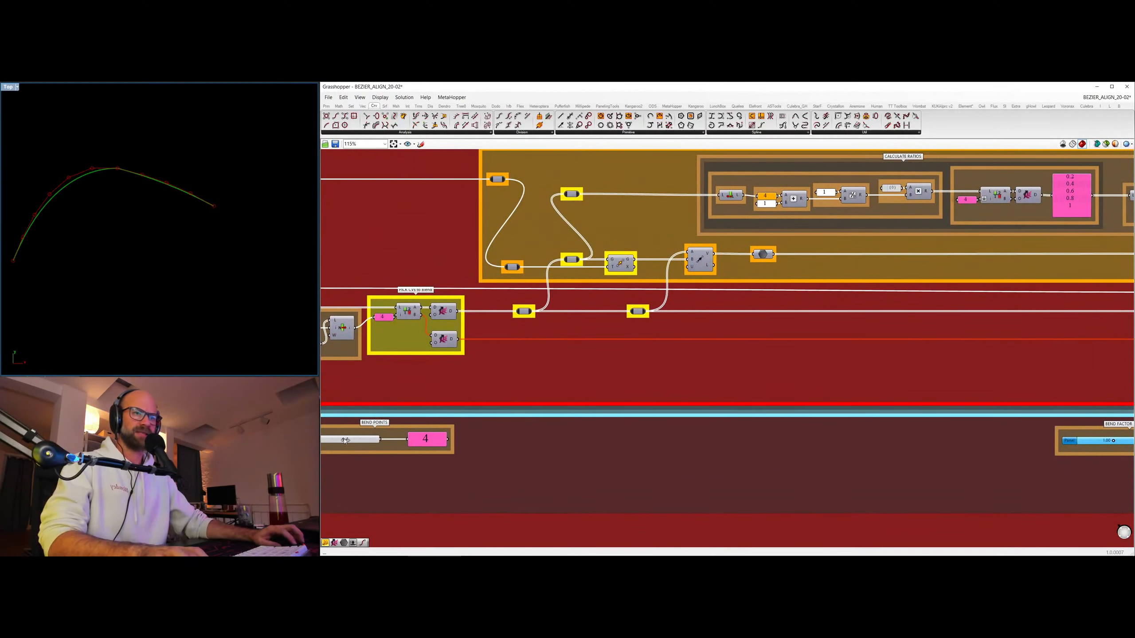
left_click_drag(345, 441, 338, 440)
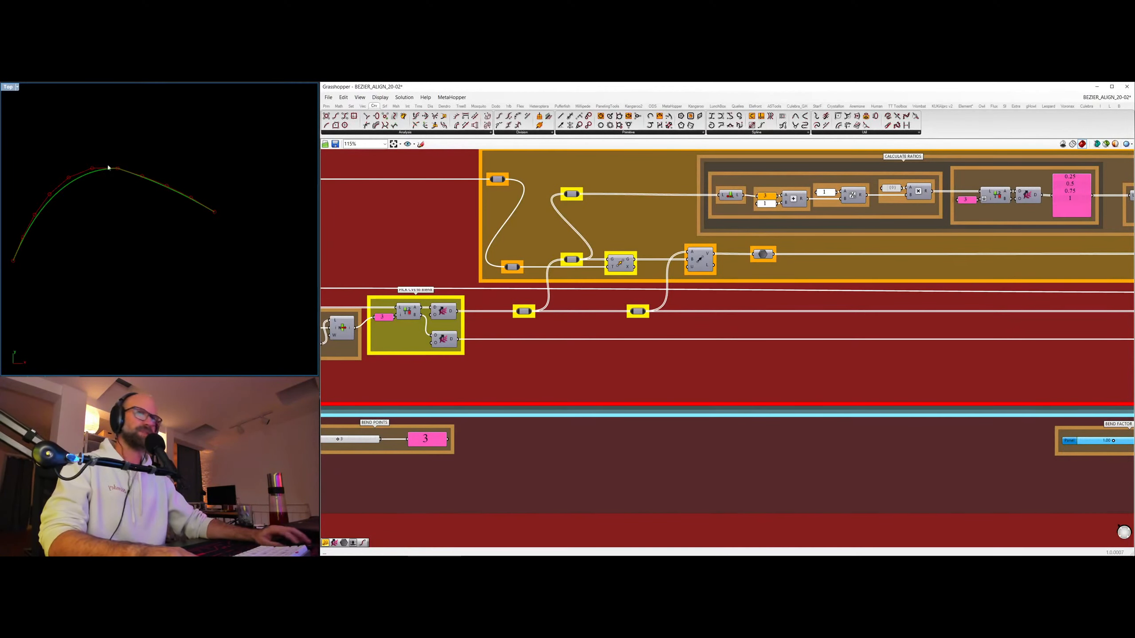
Select the division component at the end of Calculate Ratios and raise the position blend's Bend Factor to 10.
right_click_drag(1109, 442, 746, 389)
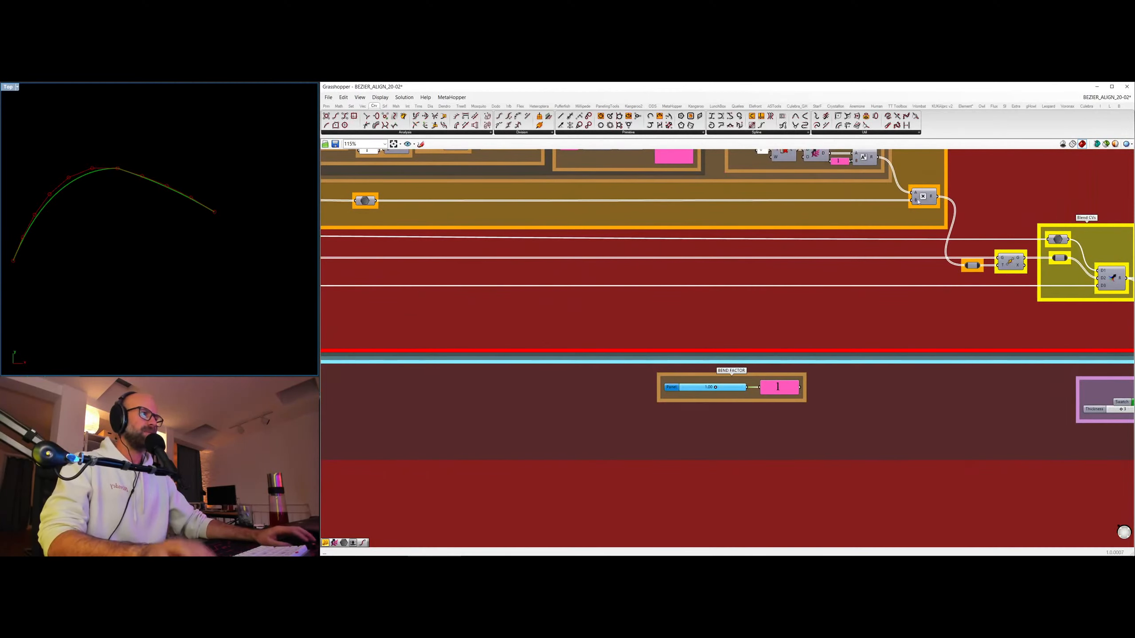
right_click_drag(863, 156, 855, 221)
left_click(855, 220)
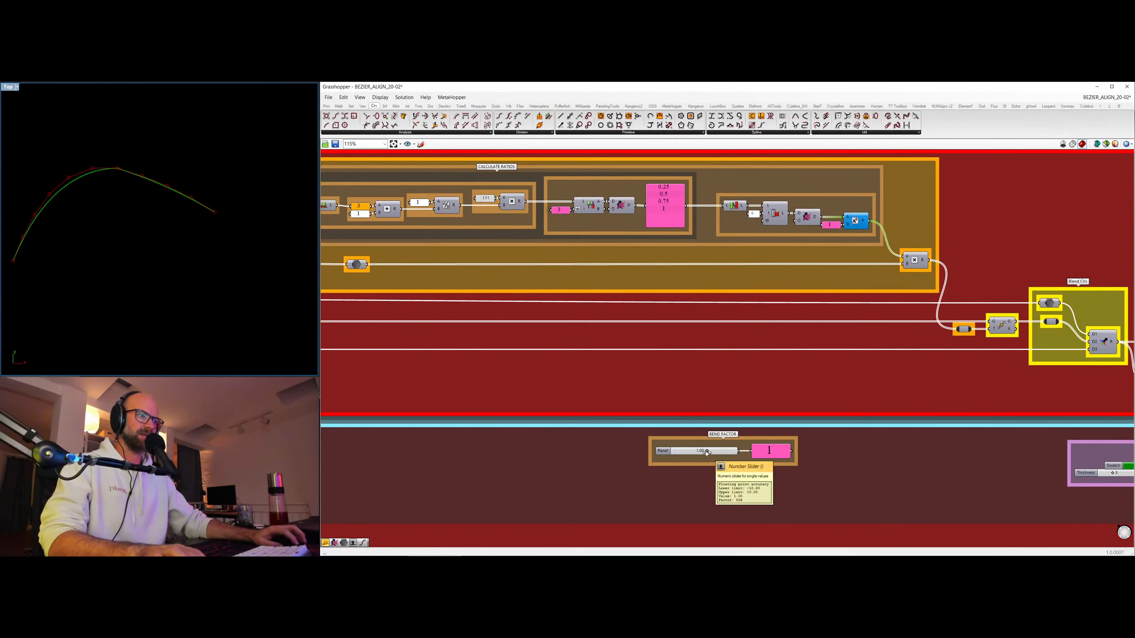
left_click_drag(708, 452, 755, 451)
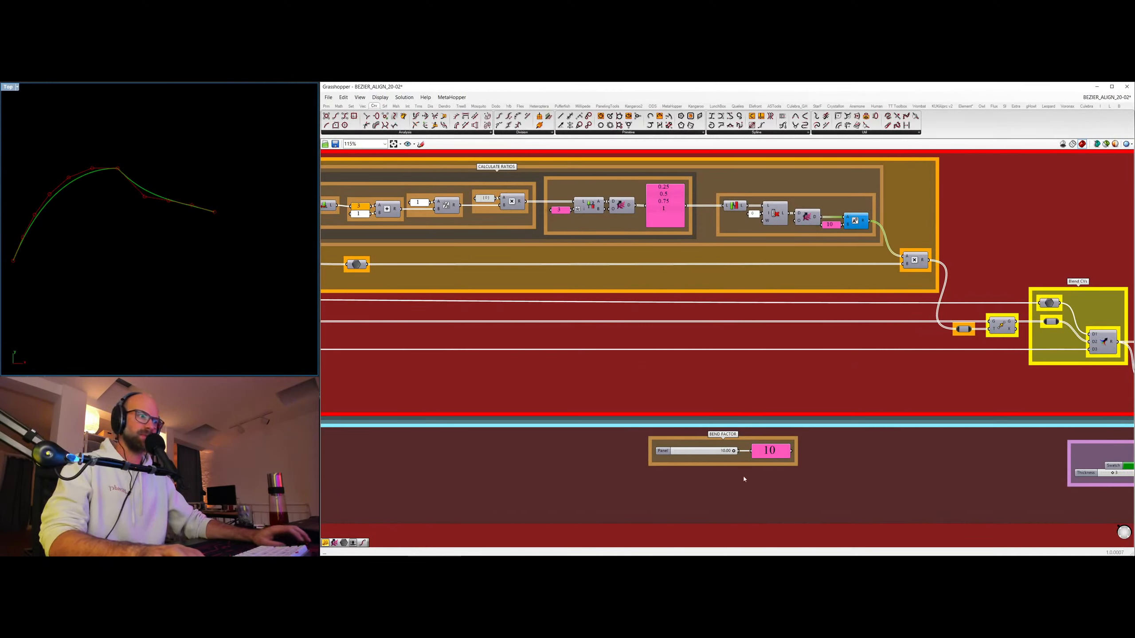
Test a Bend Factor of -10, inspect the curves in the Rhino viewport, and return the factor to 10.
left_click_drag(734, 452, 668, 449)
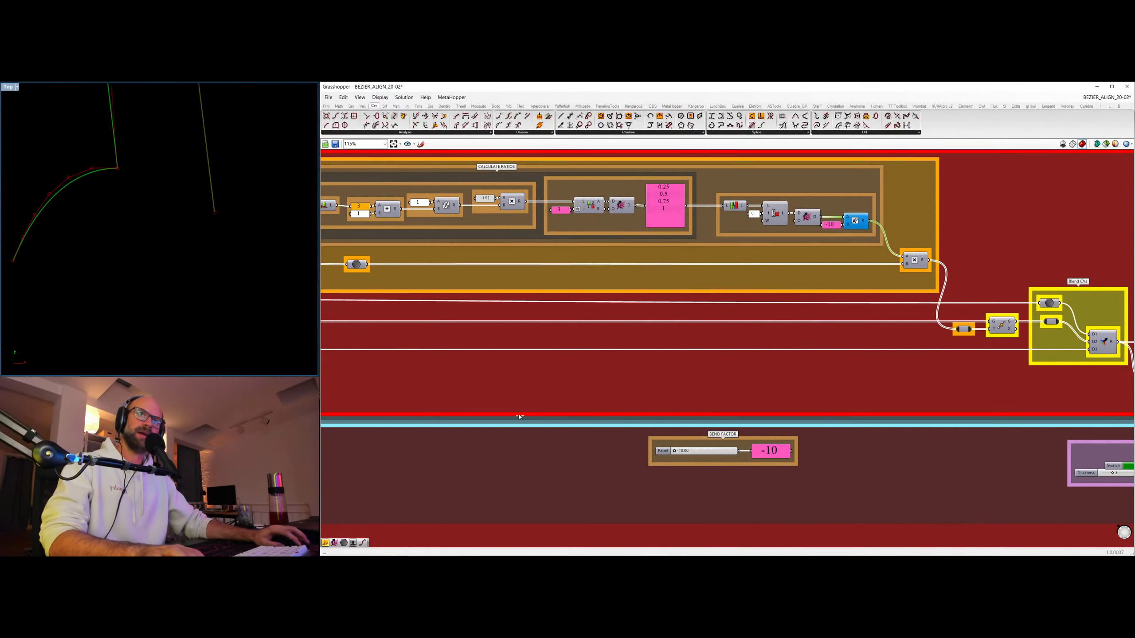
right_click_drag(132, 181, 178, 257, "ctrl")
right_click_drag(204, 184, 202, 157, "ctrl")
right_click_drag(202, 316, 202, 243)
right_click_drag(172, 233, 173, 189, "ctrl")
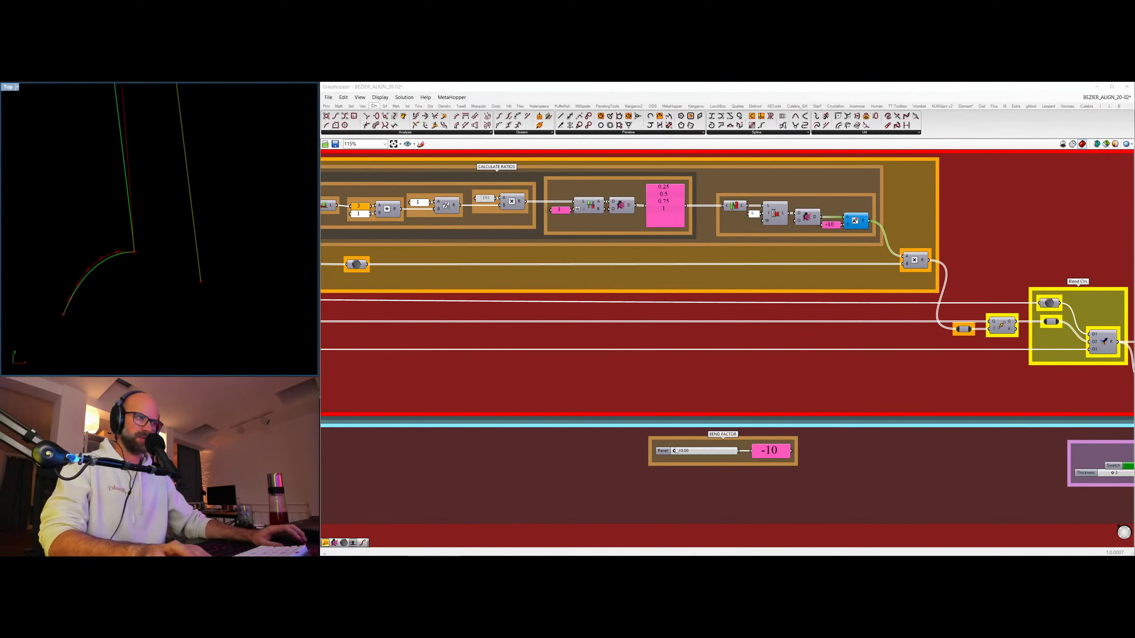
left_click_drag(675, 451, 739, 455)
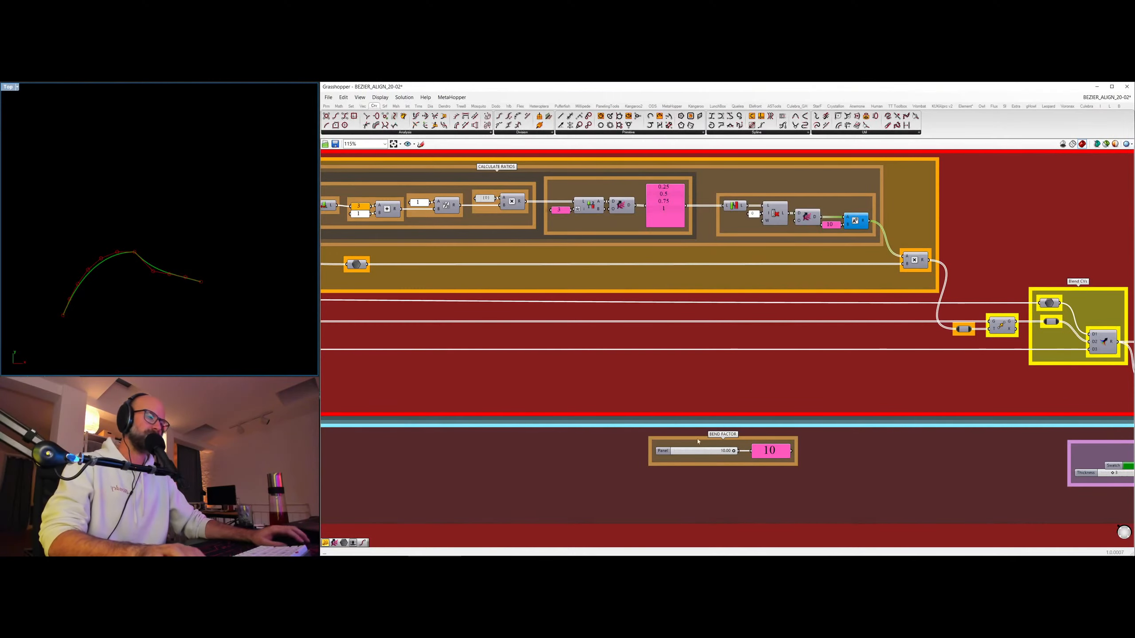
Look over the Blend groups in the Align Tangent and Align Curvature stages and compare the whole section with plain ALIGN.
scroll(697, 380, "down", 5)
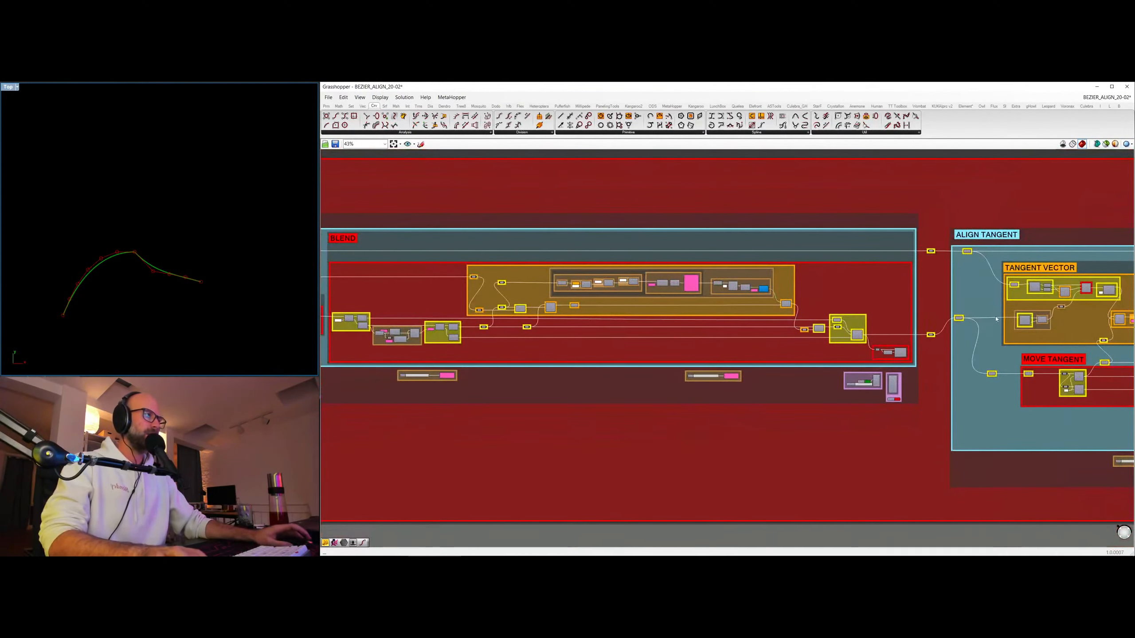
scroll(583, 275, "down", 2)
right_click_drag(1072, 322, 558, 302)
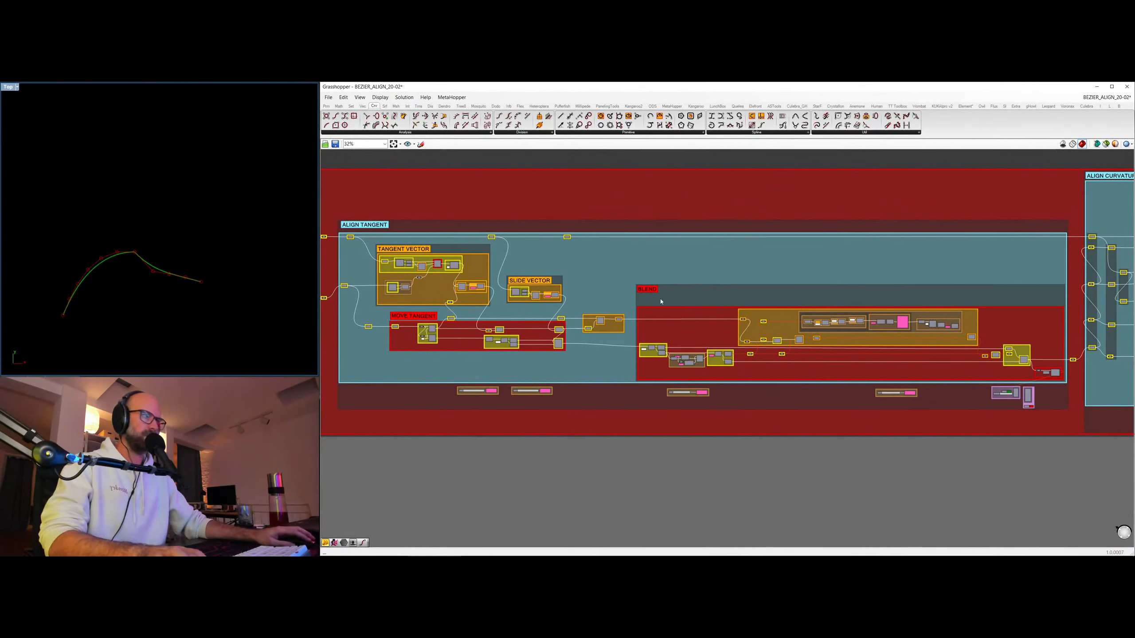
right_click_drag(950, 327, 605, 321)
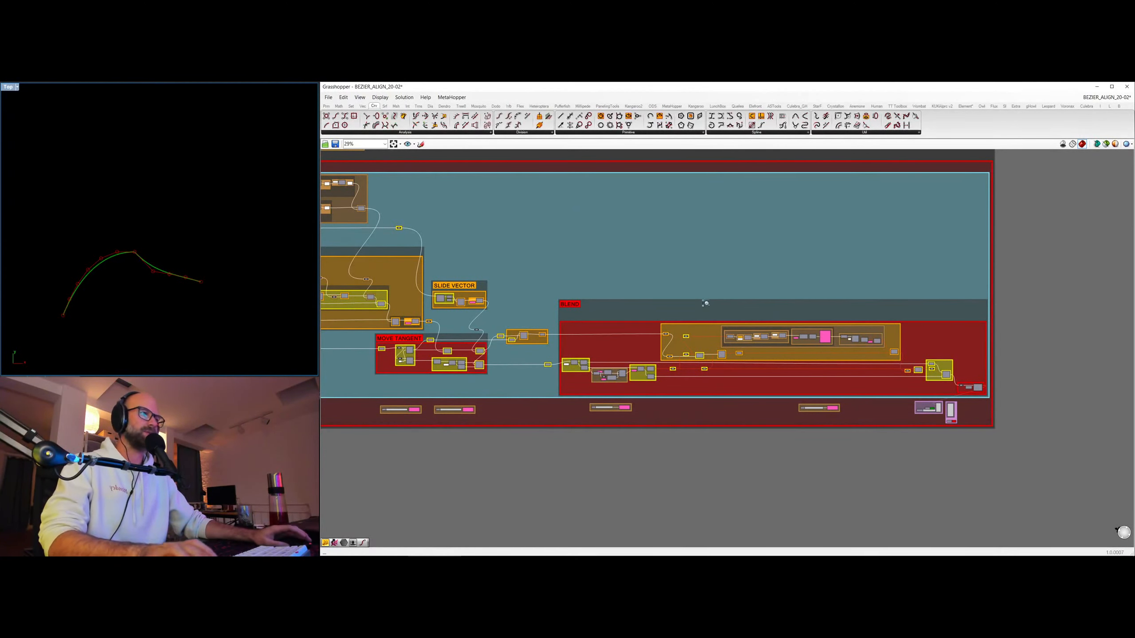
scroll(705, 303, "down", 6)
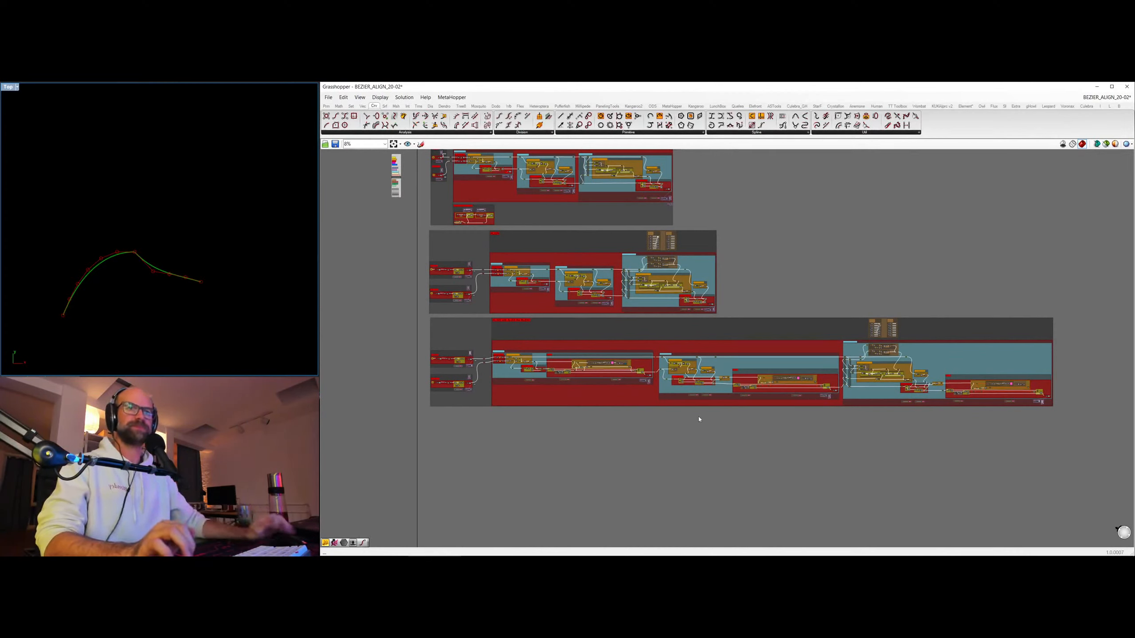
scroll(837, 390, "up", 1)
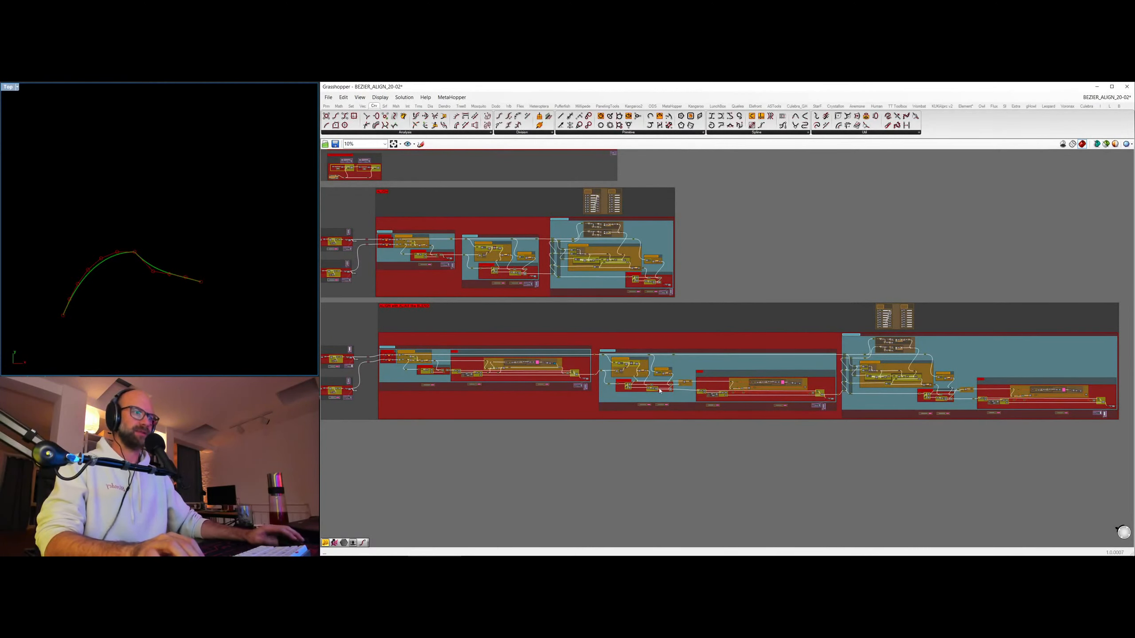
Look over the complete alignment definition with all three of its sections in one overview.
right_click_drag(523, 382, 556, 387)
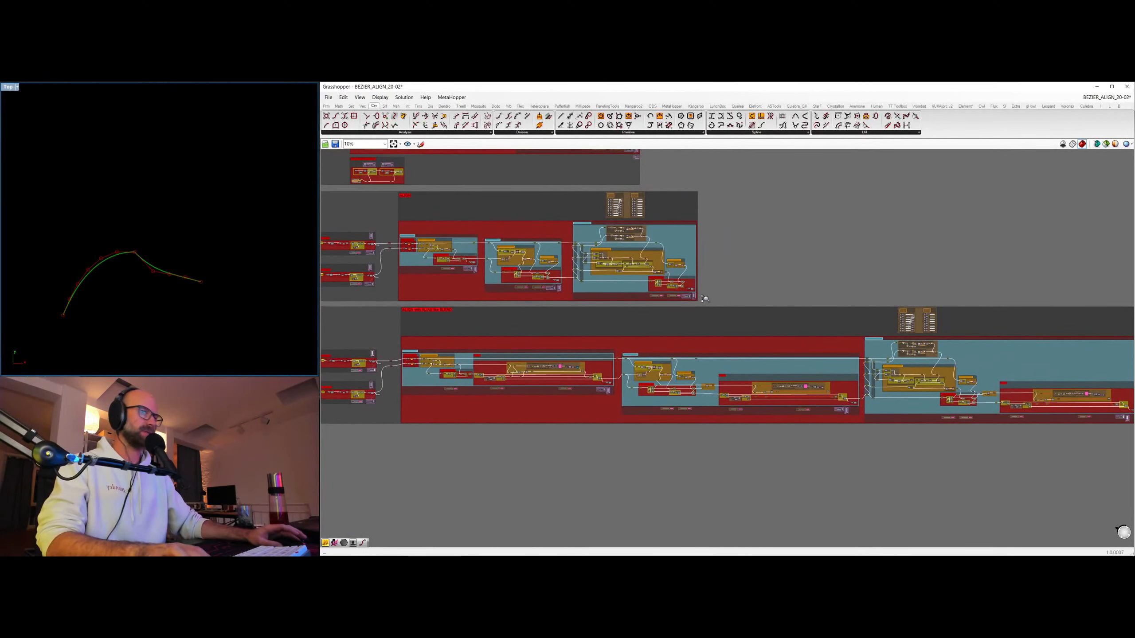
scroll(705, 299, "down", 1)
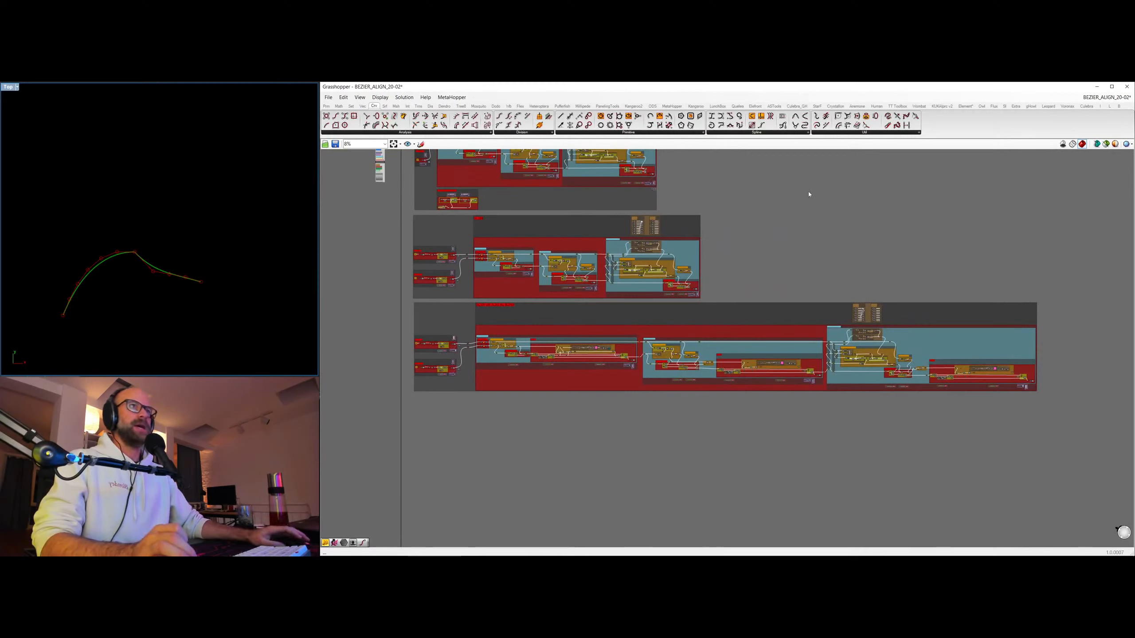
key("alt+Tab")
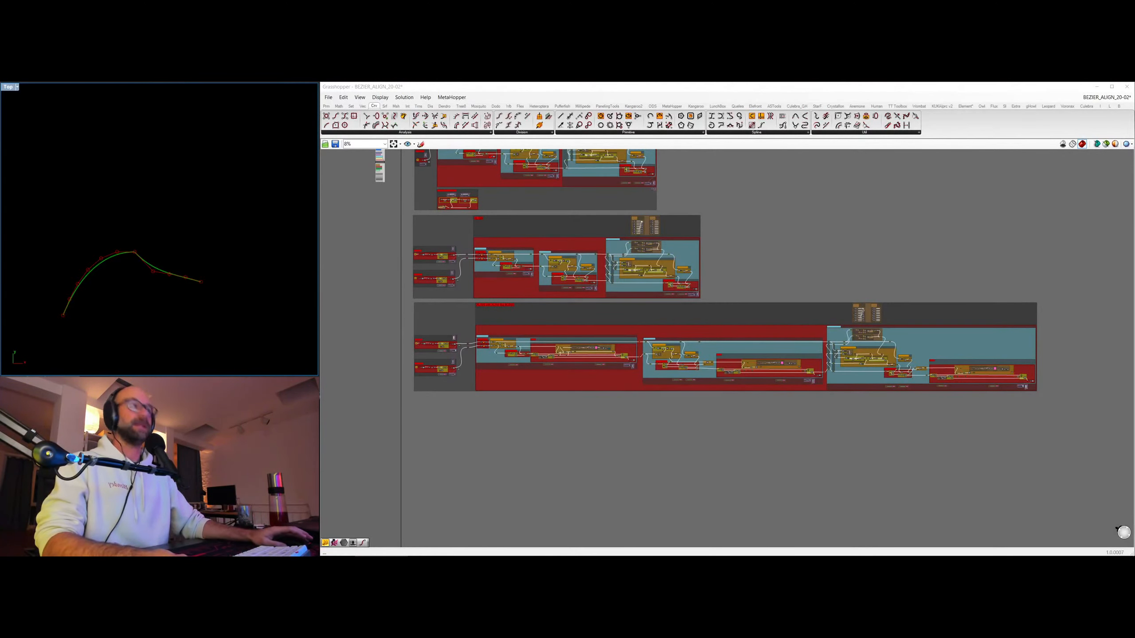
right_click_drag(810, 252, 801, 280)
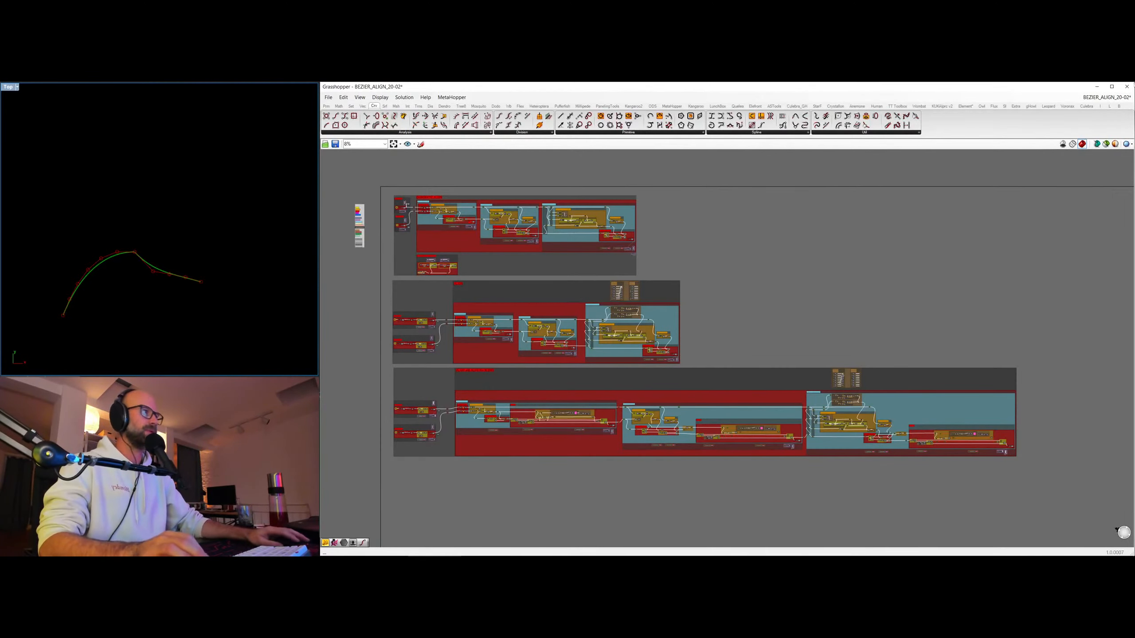
Switch to the BASIC-BEZIER_10.2 definition and look over its Bernstein, Bezier curve and Evaluate Tangent groups.
mouse_move(1098, 101)
left_click(1097, 161)
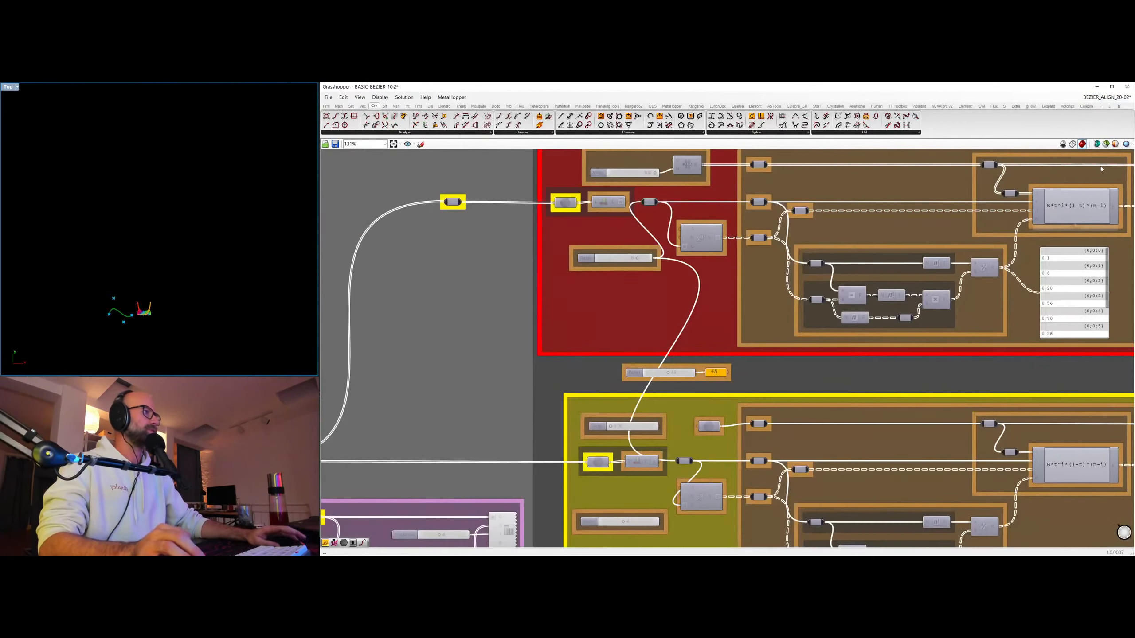
scroll(899, 212, "down", 3)
scroll(959, 244, "down", 2)
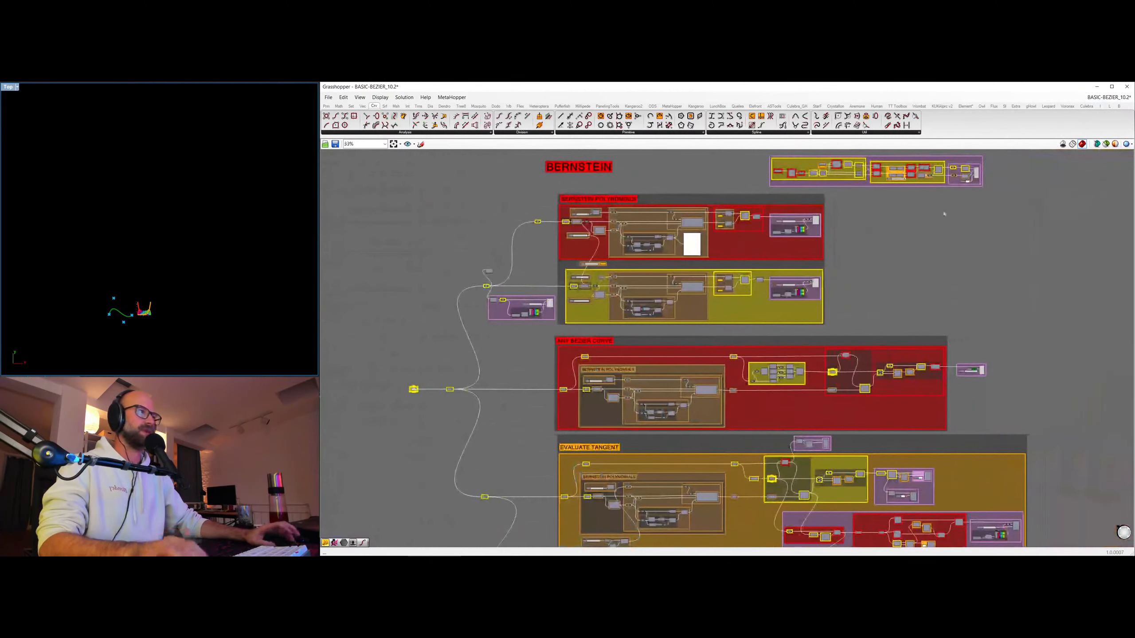
scroll(960, 245, "down", 2)
right_click_drag(978, 242, 793, 221)
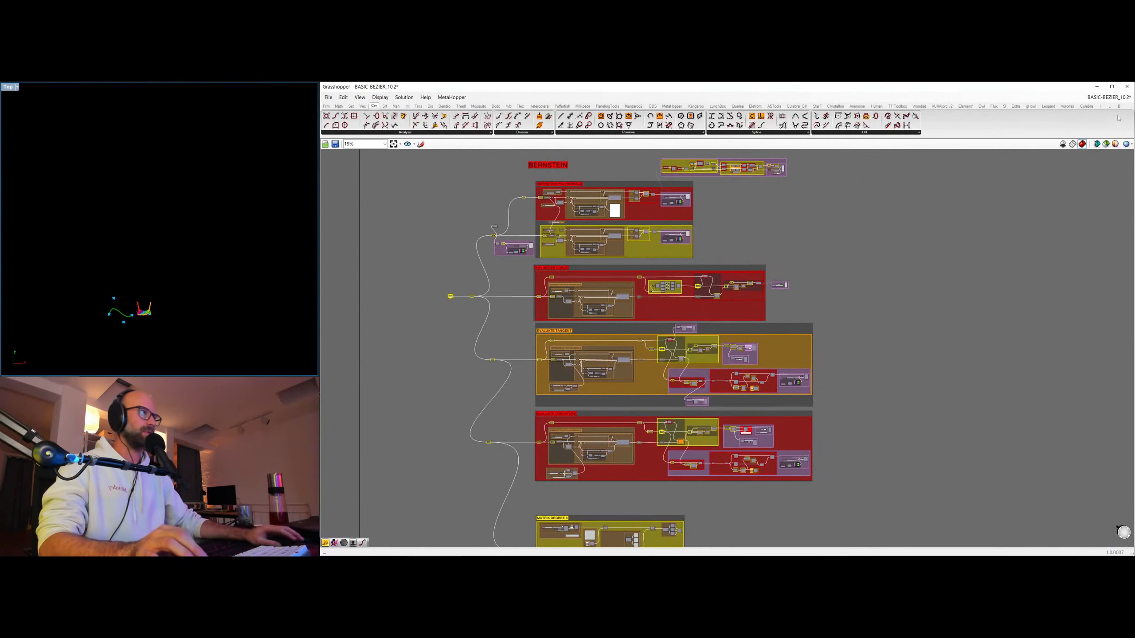